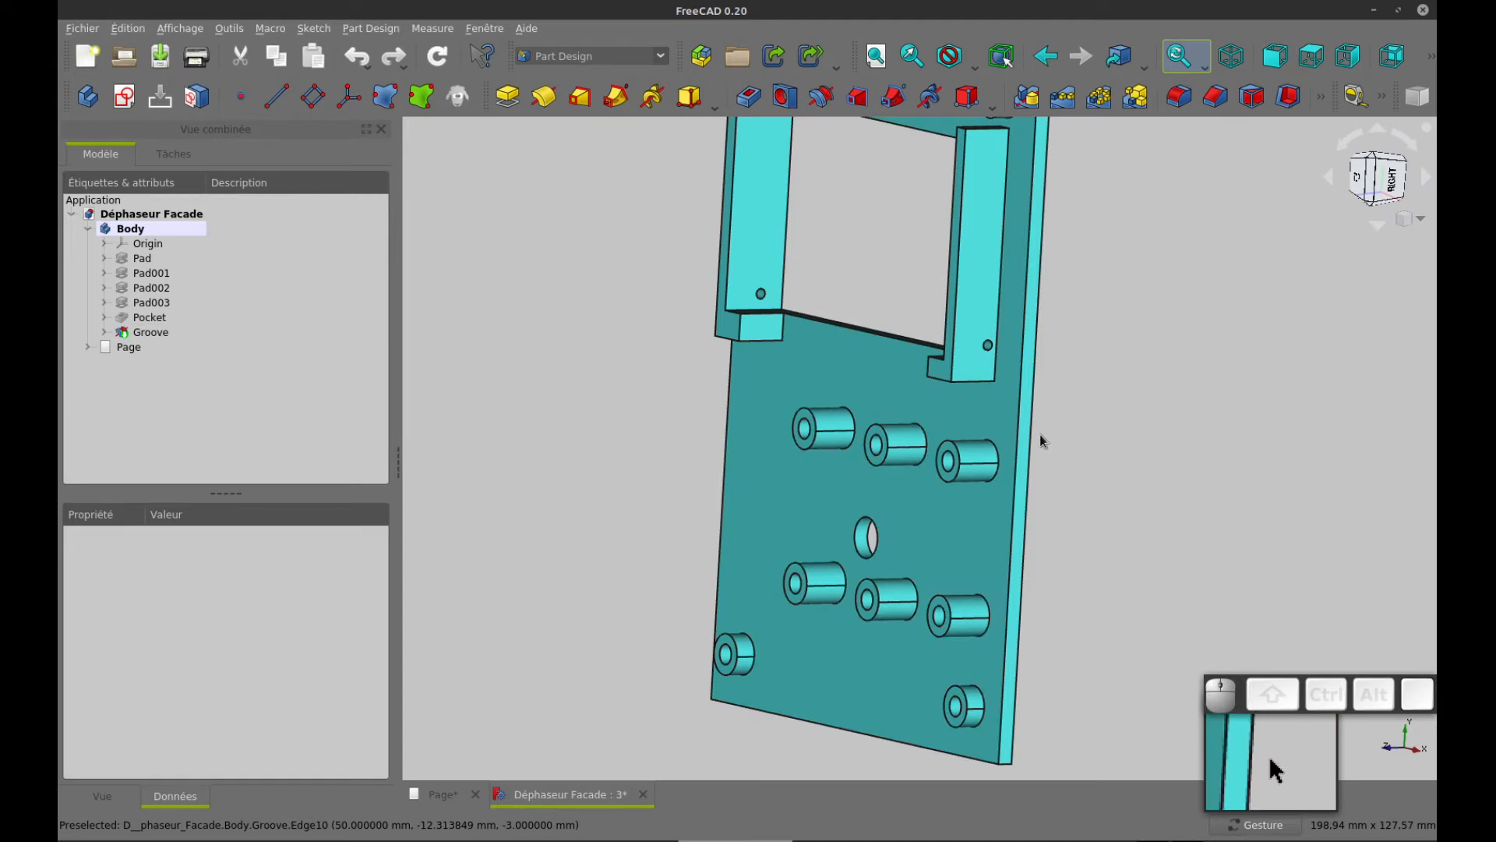
Examine the finished faceplate model from the front and back, and close its 3D view to return to the drawing page
scroll(1040, 434, "down", 3)
left_click_drag(1115, 423, 1196, 407)
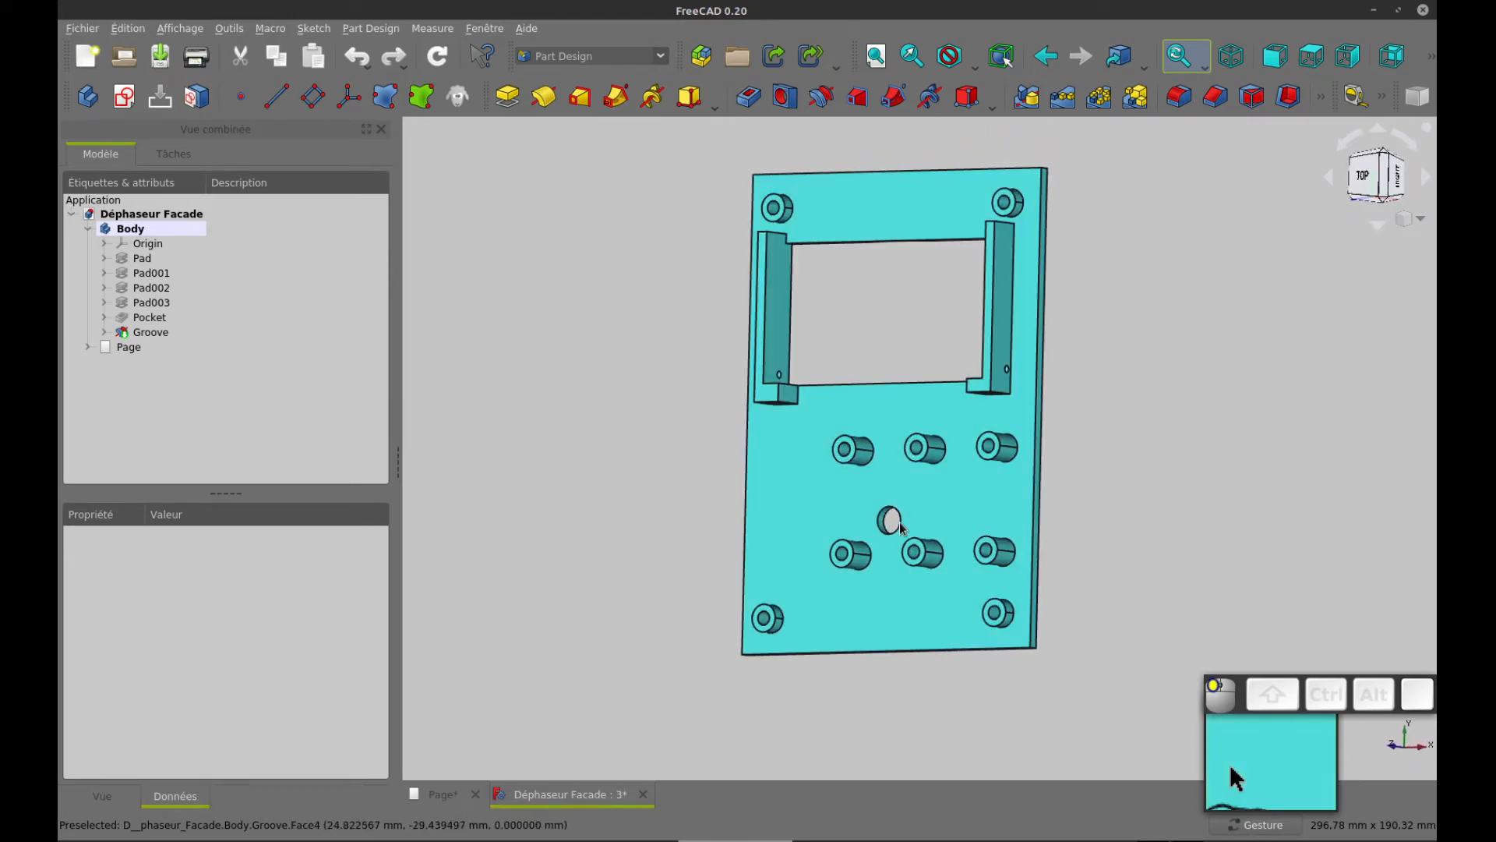
left_click(1006, 412)
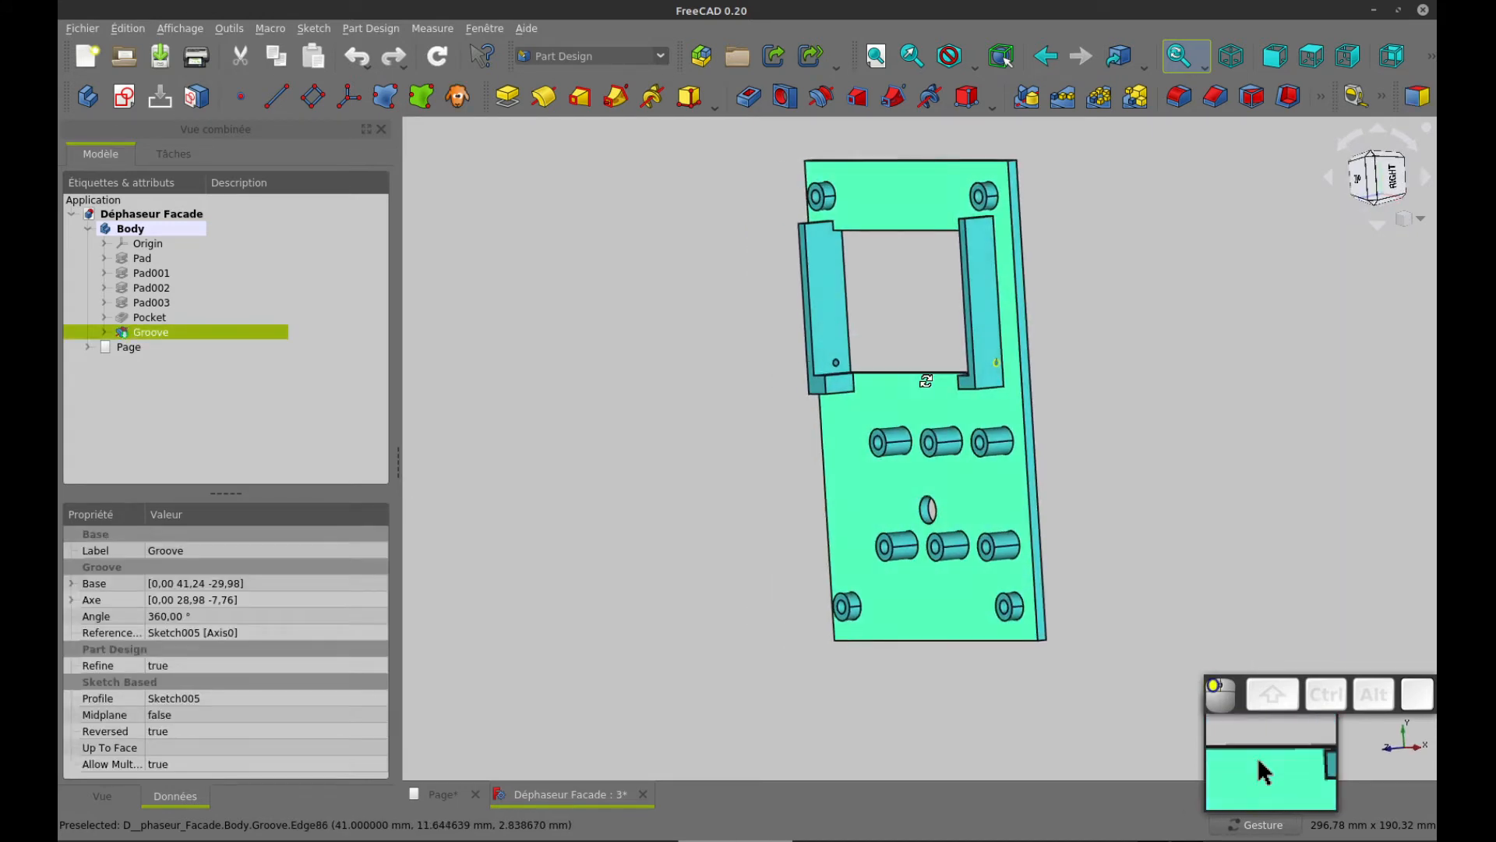
left_click_drag(1122, 378, 843, 405)
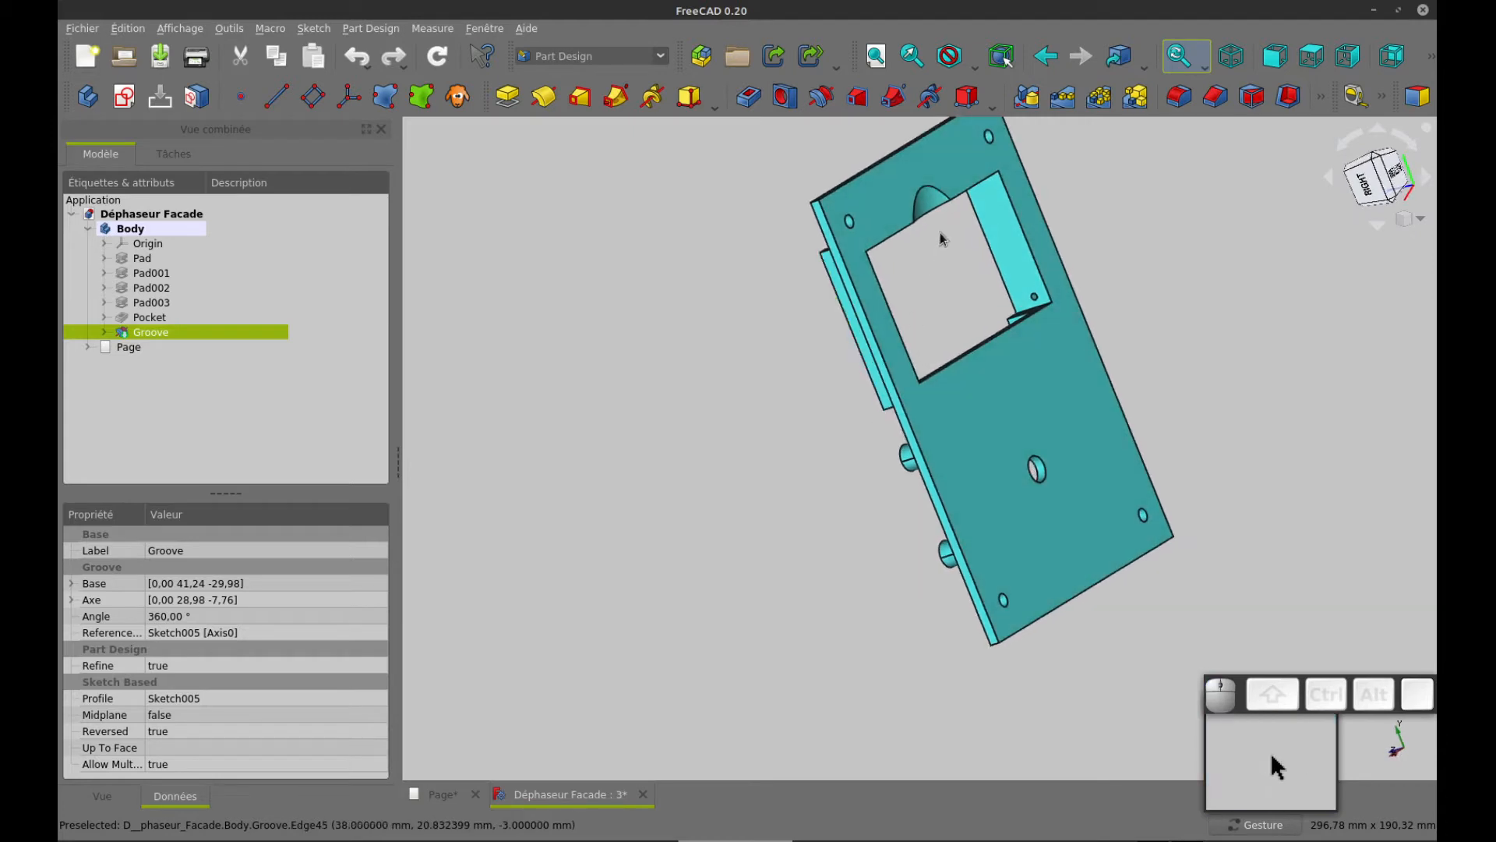
left_click_drag(932, 368, 1099, 308)
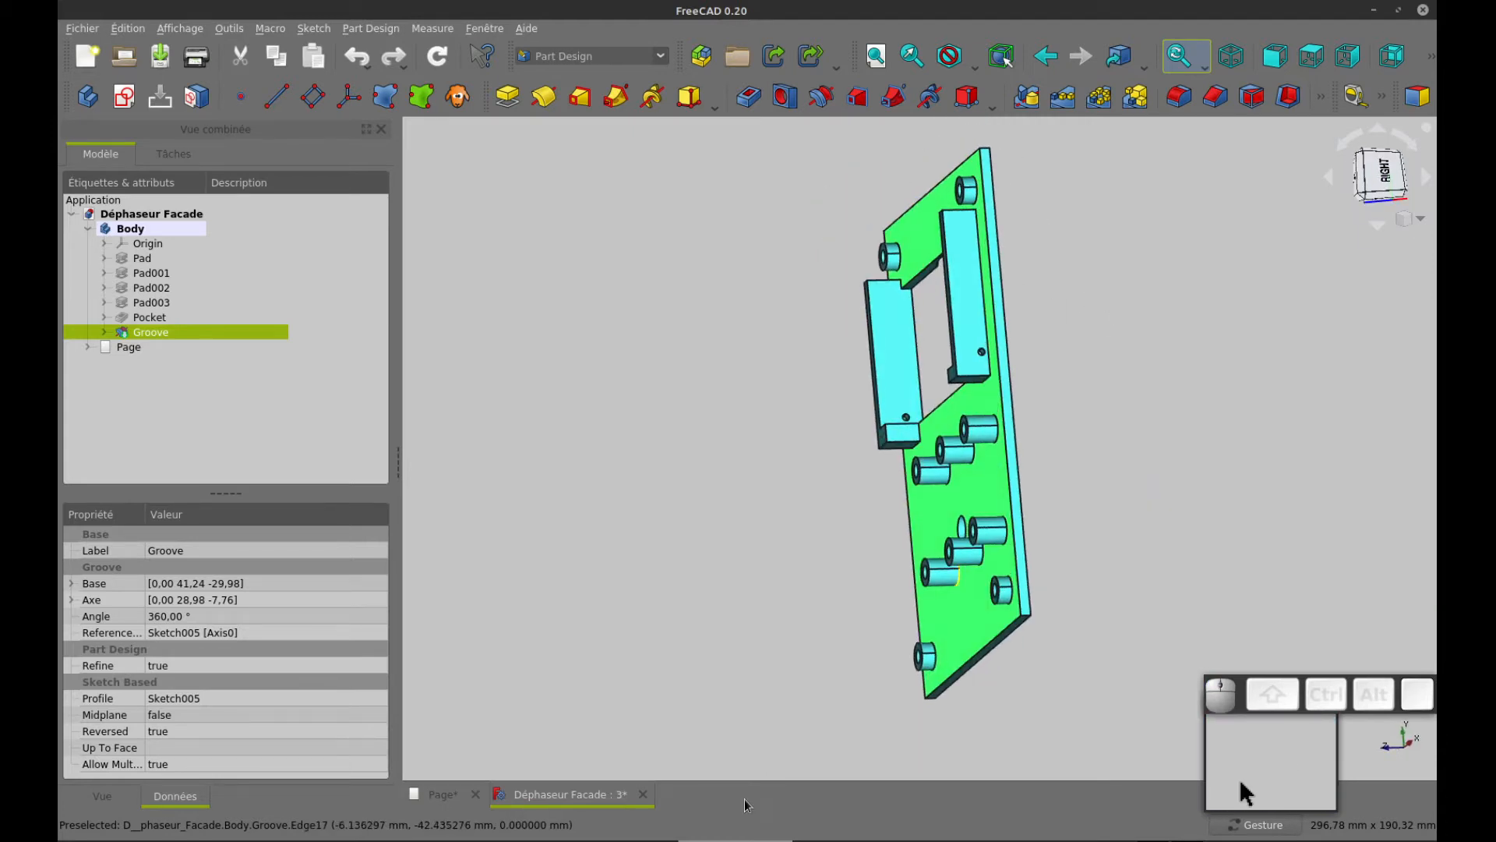
left_click(644, 796)
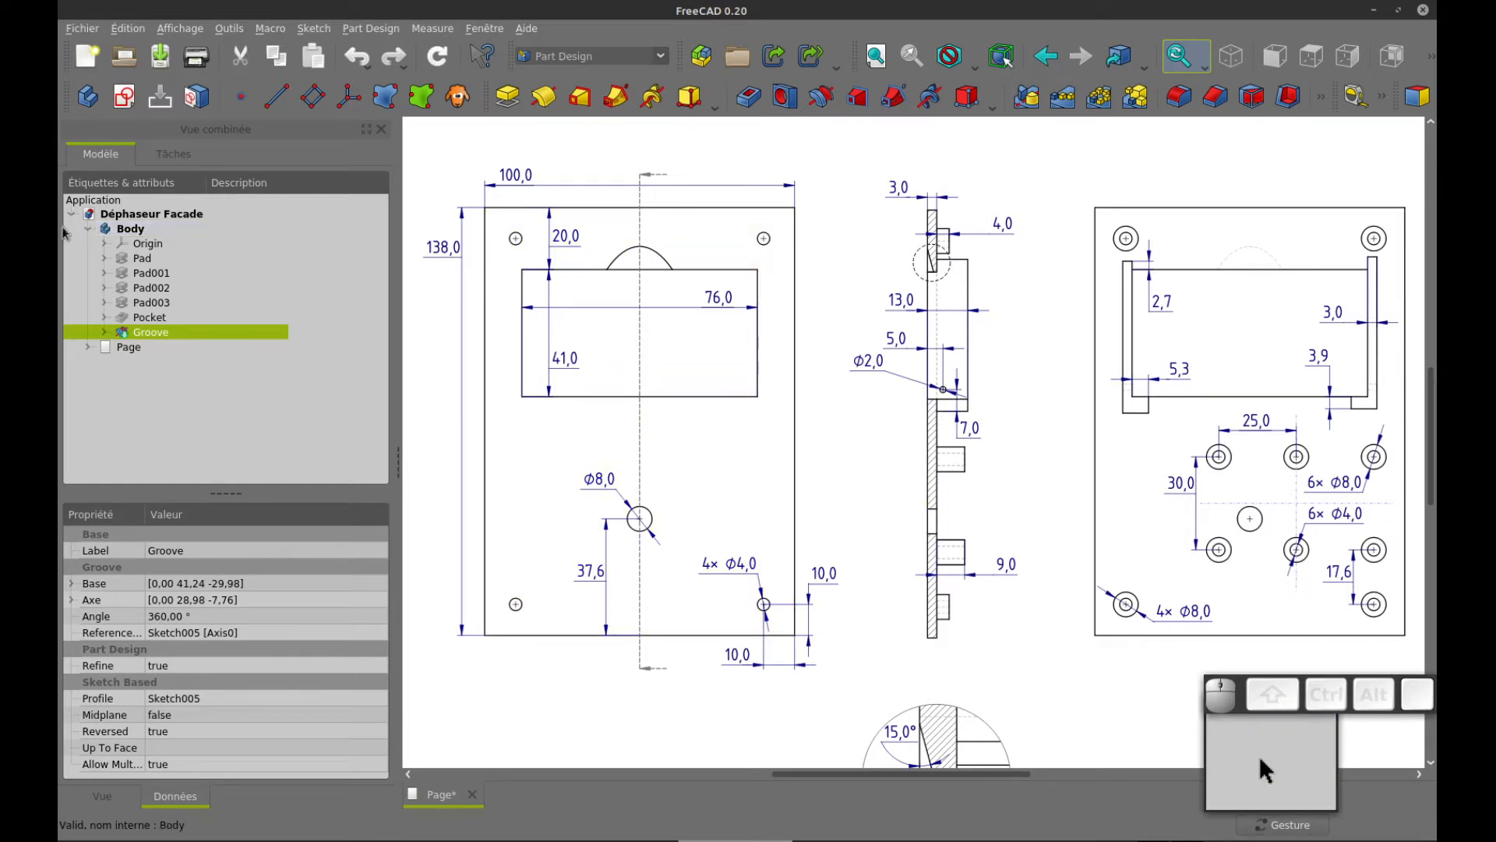
Create a new empty document and check the program's version information
left_click(86, 58)
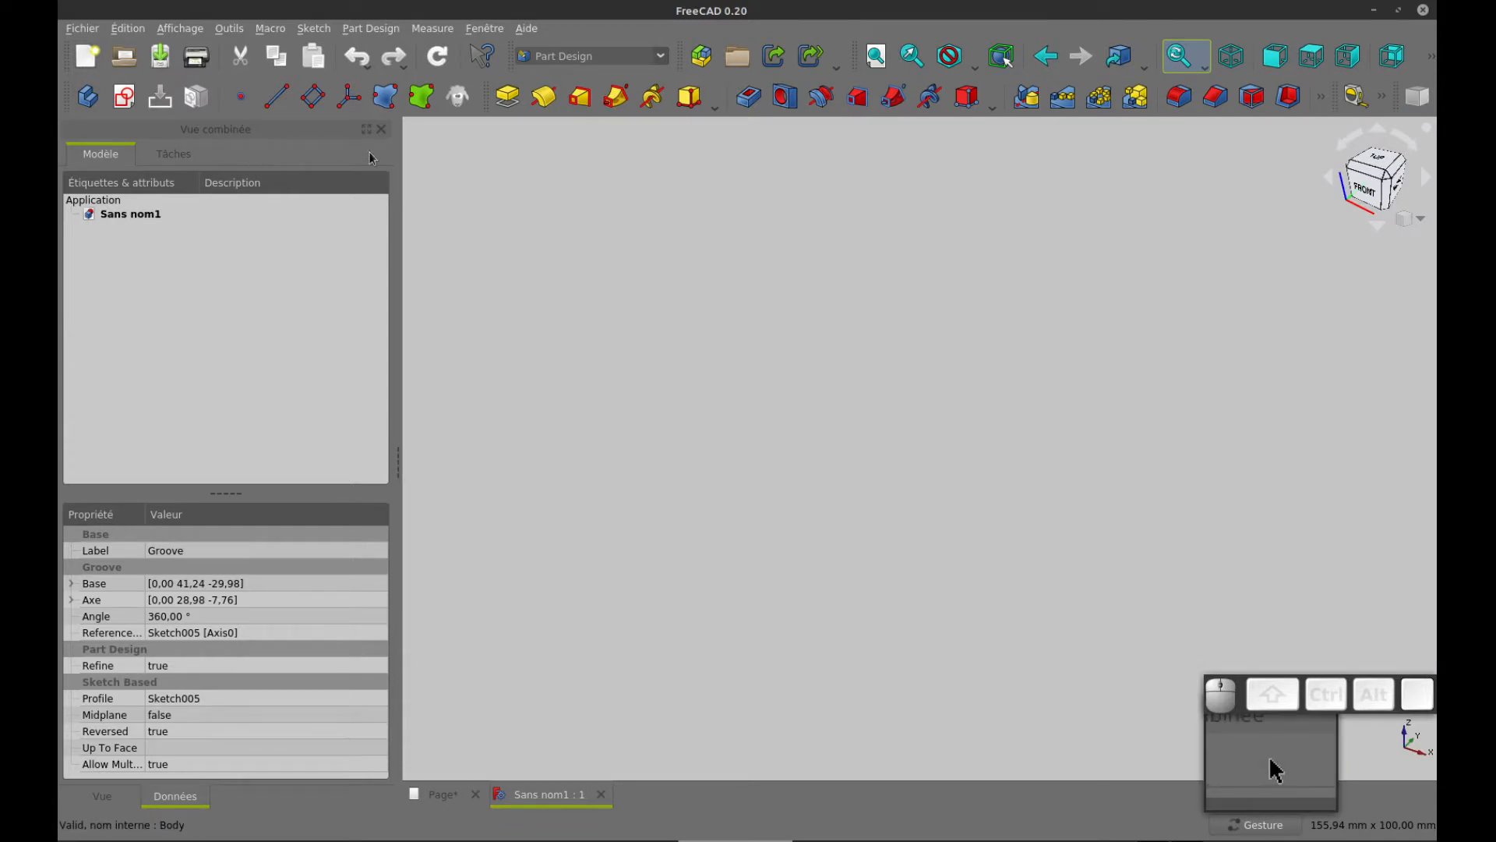
left_click(524, 29)
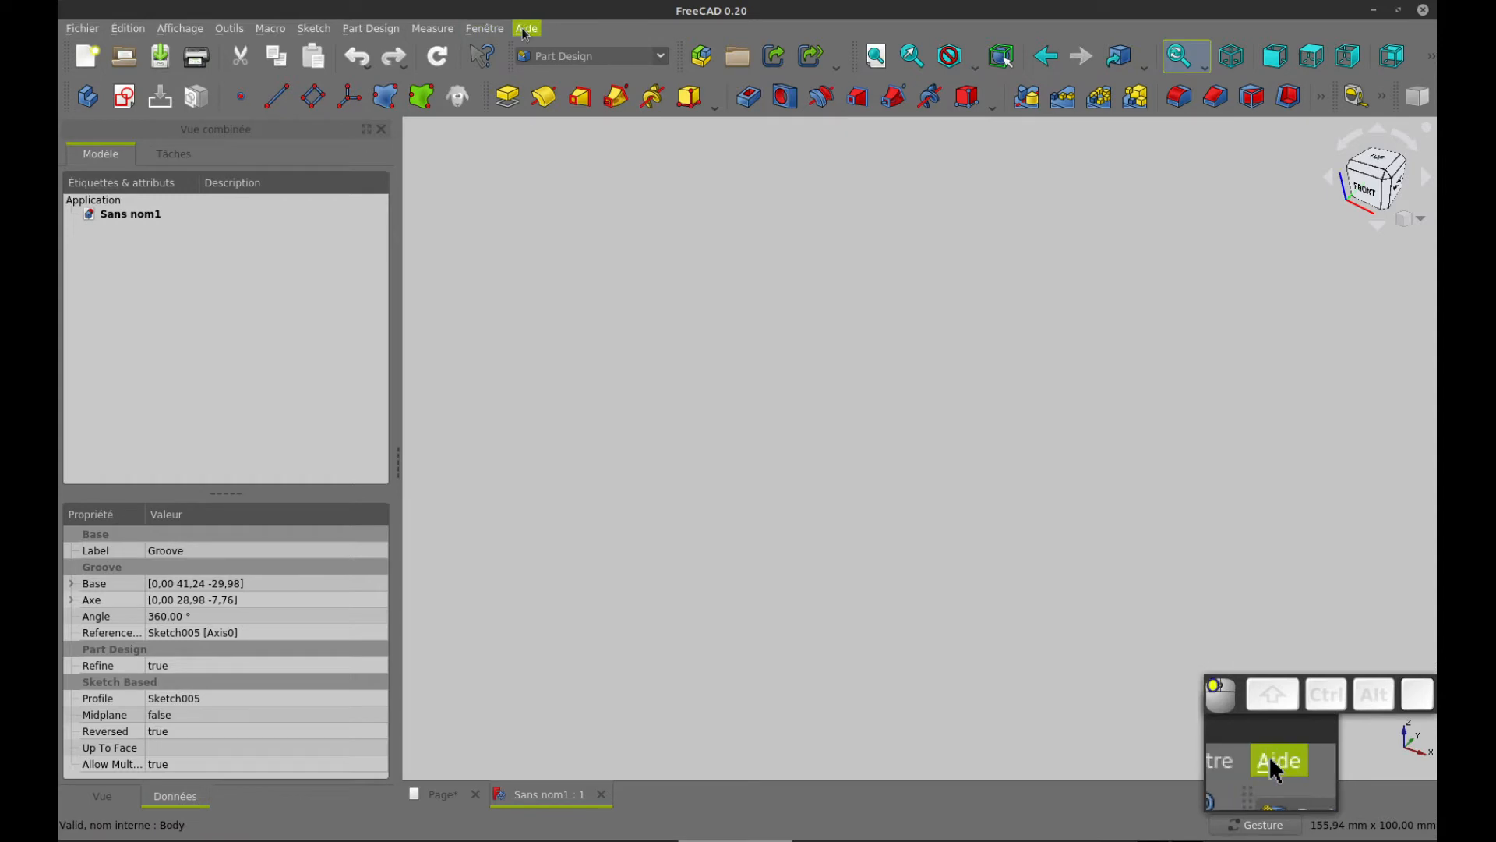
left_click(625, 192)
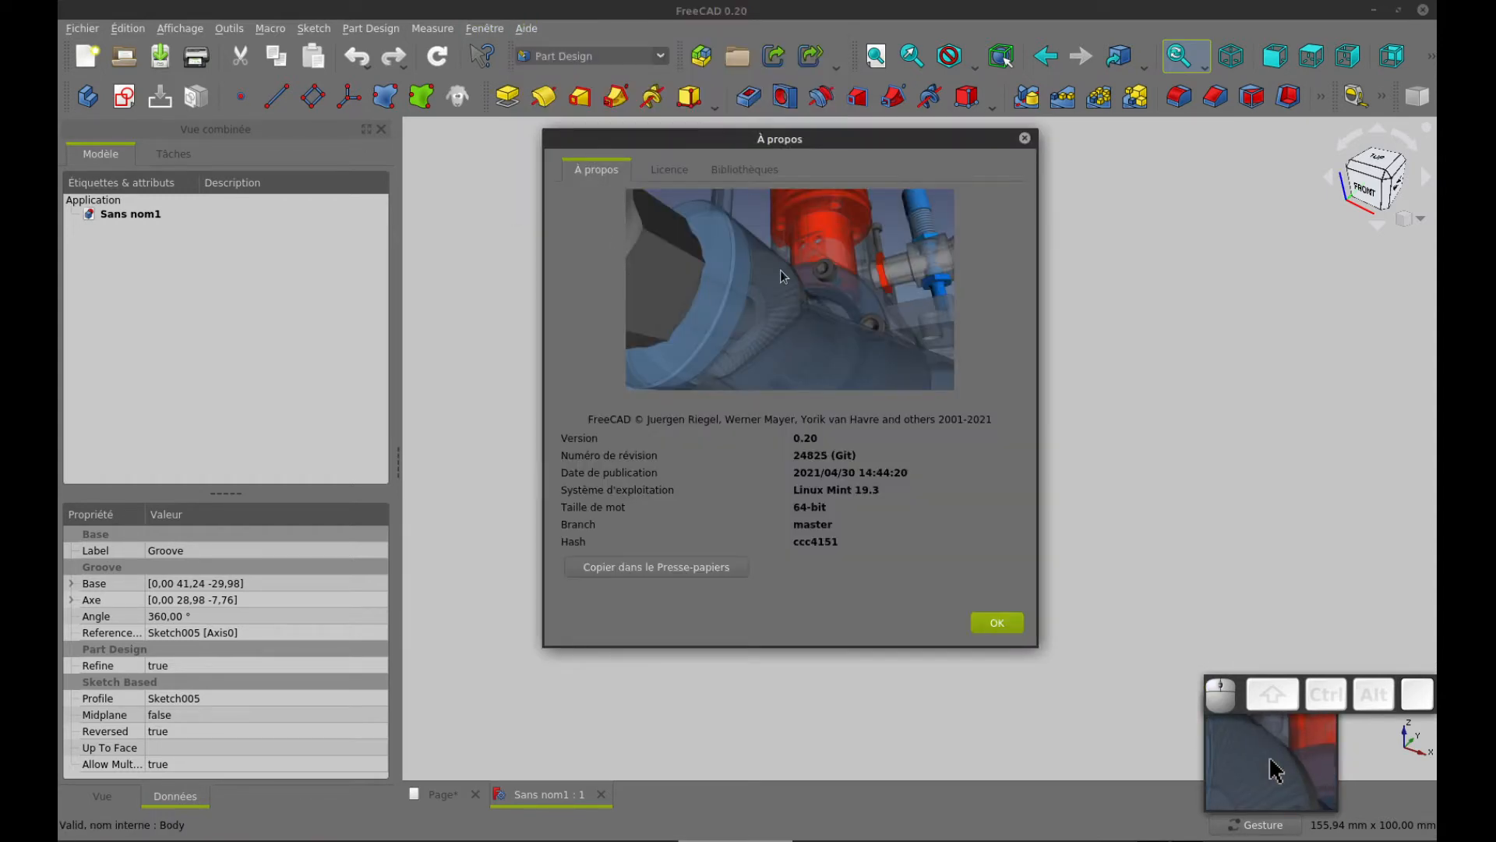
left_click(1025, 139)
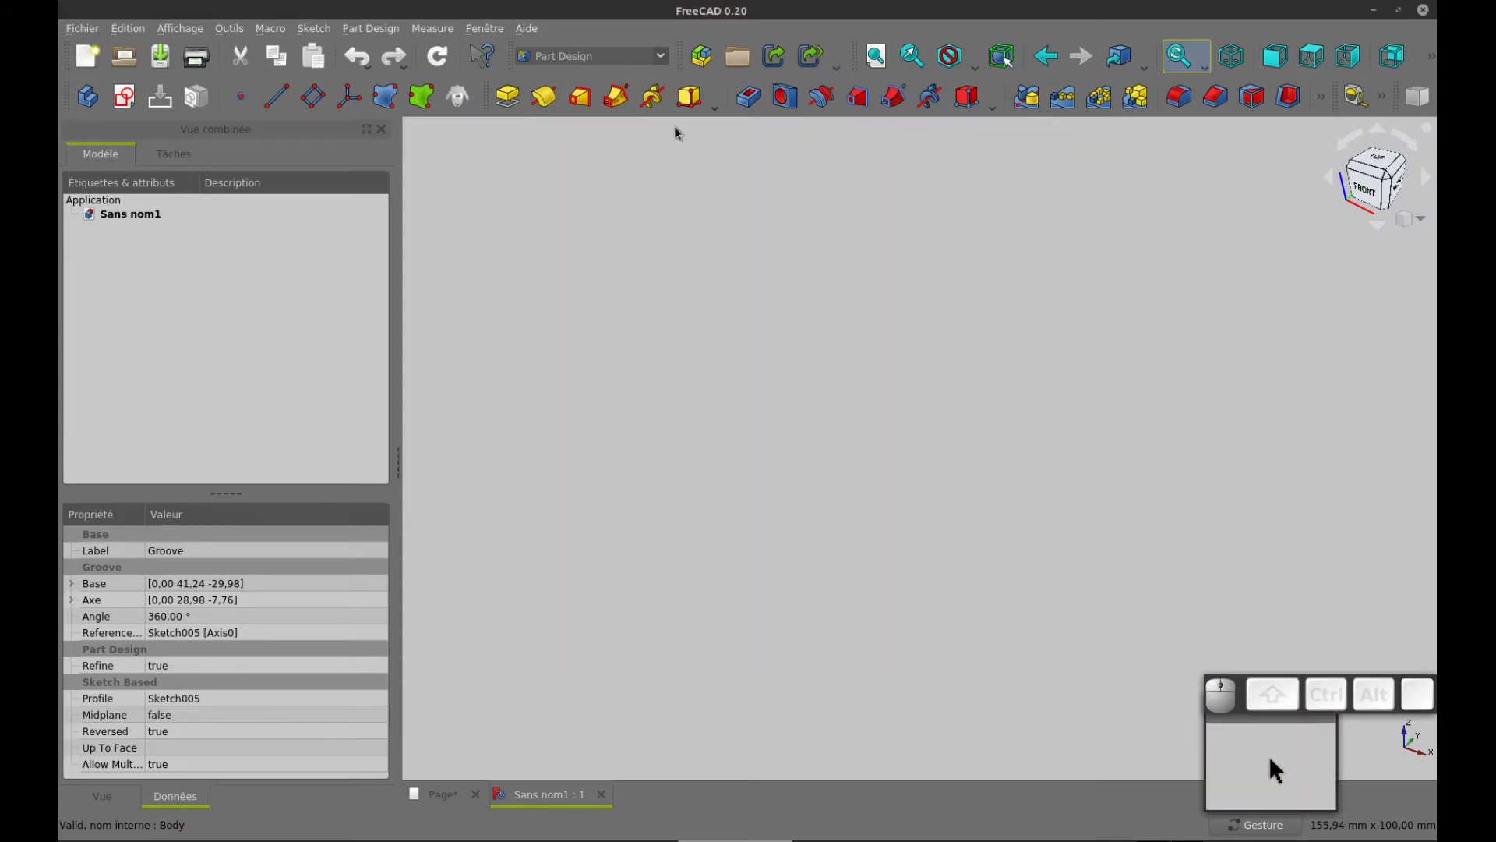
Create a new sketch on the XY base plane
left_click(124, 97)
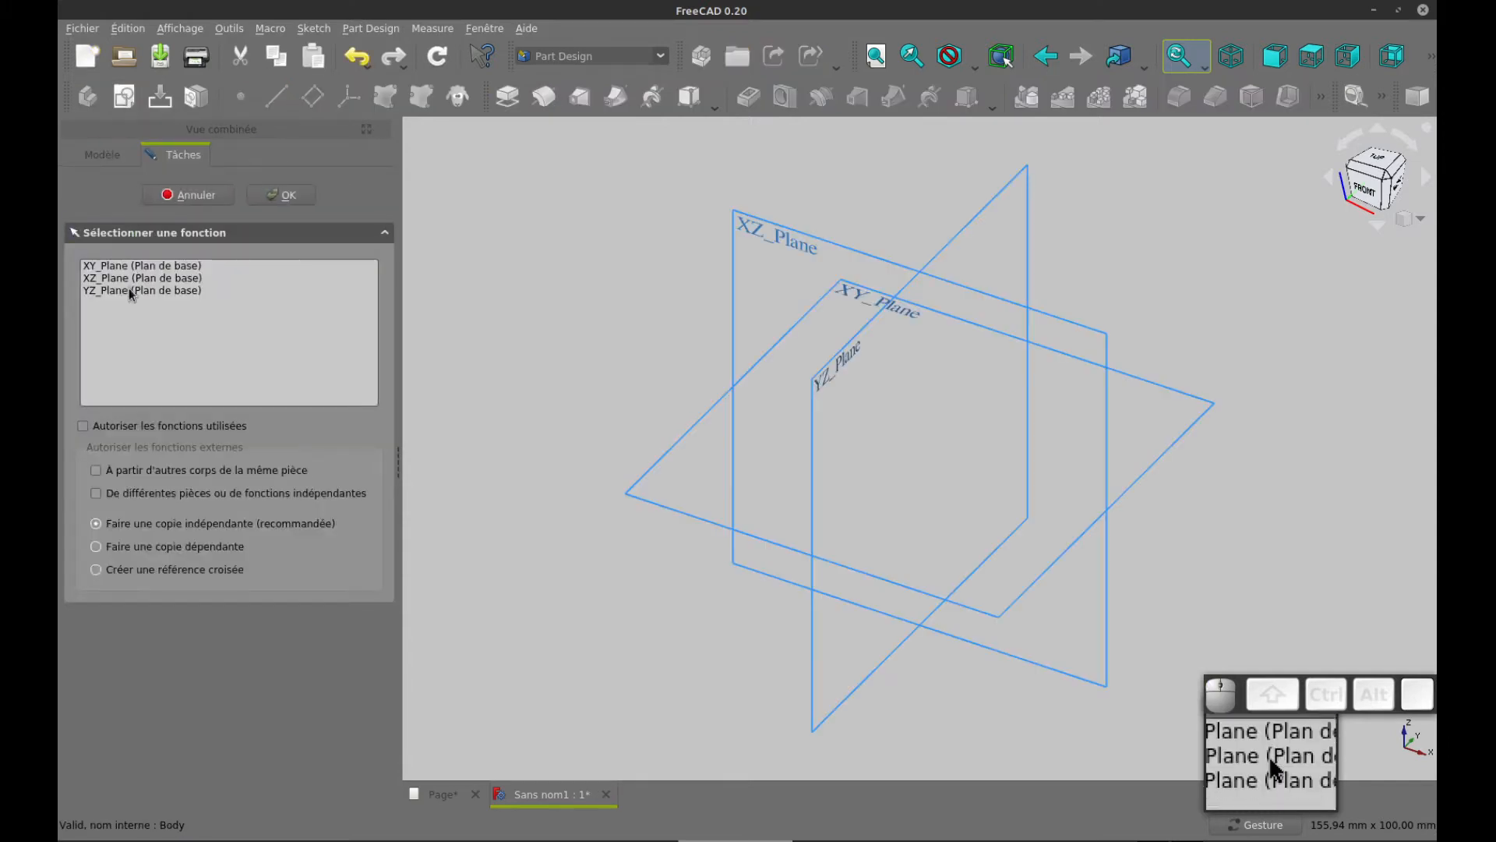
left_click(143, 267)
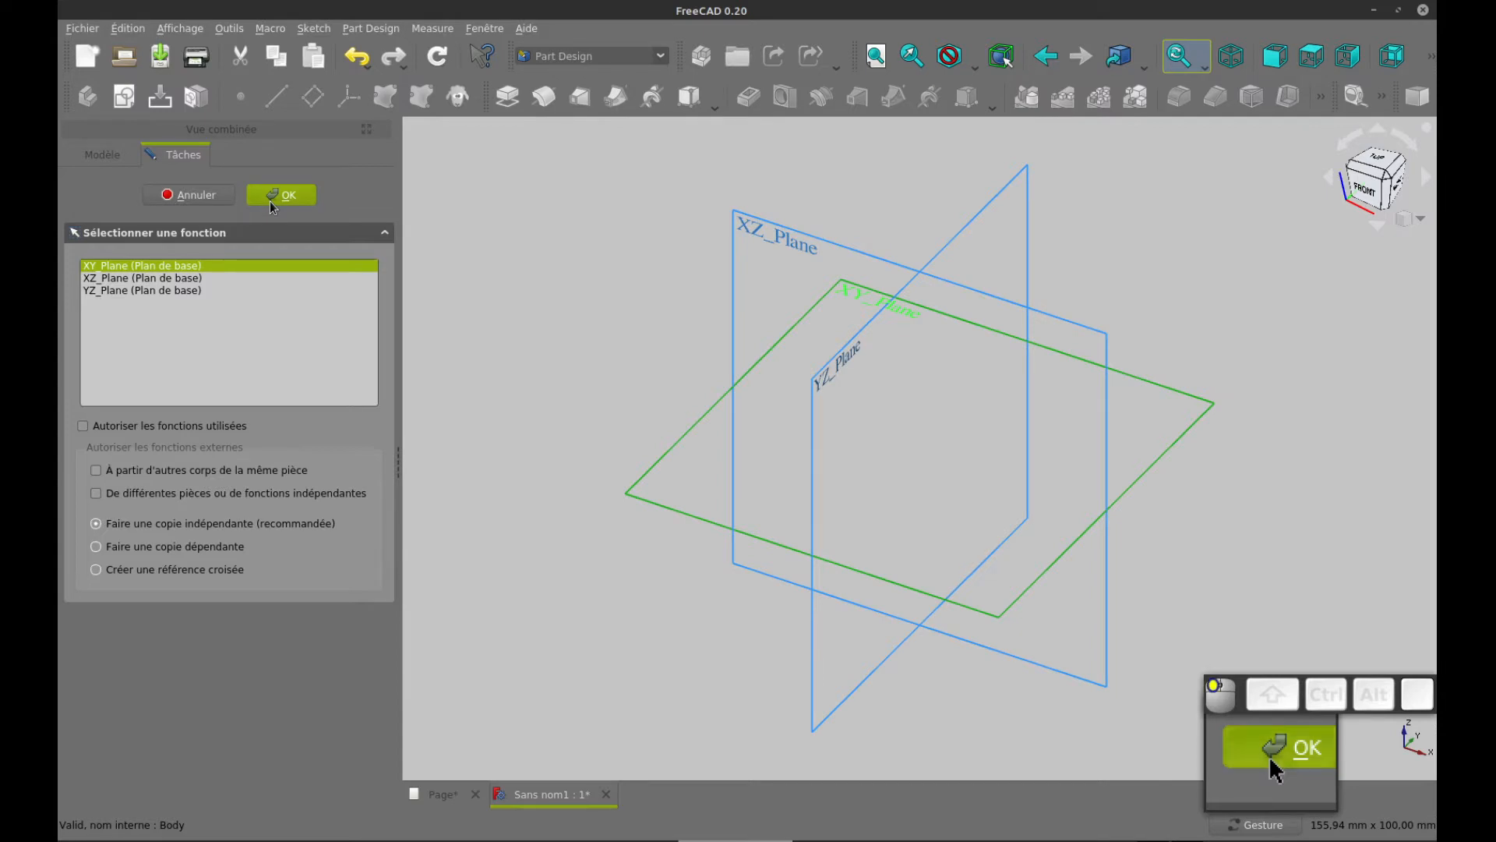
left_click(270, 201)
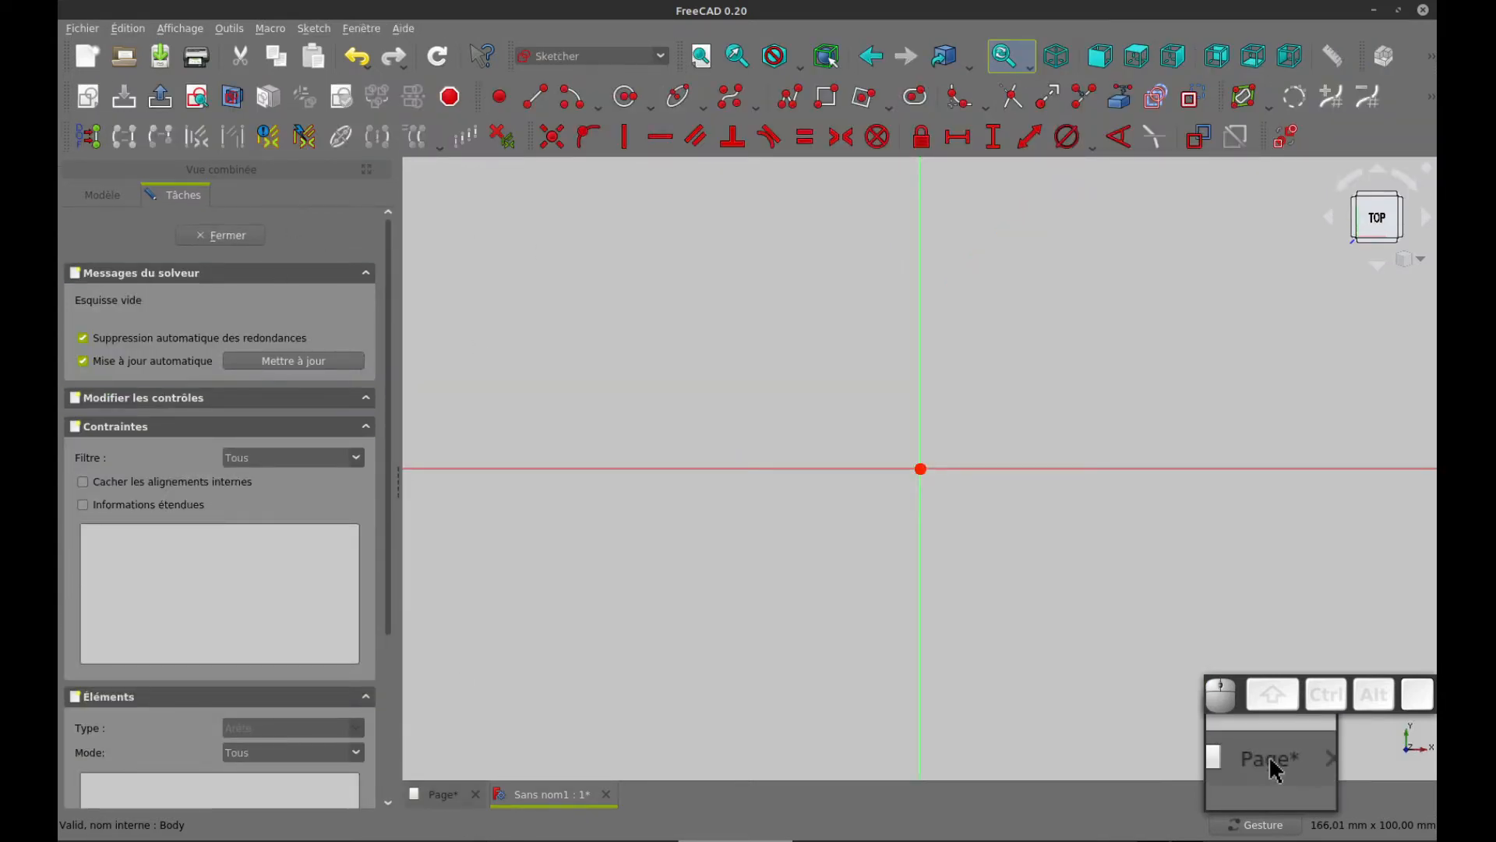
Check the plate outline on the drawing page and sketch a rectangle about 60 mm wide around the origin
left_click(441, 794)
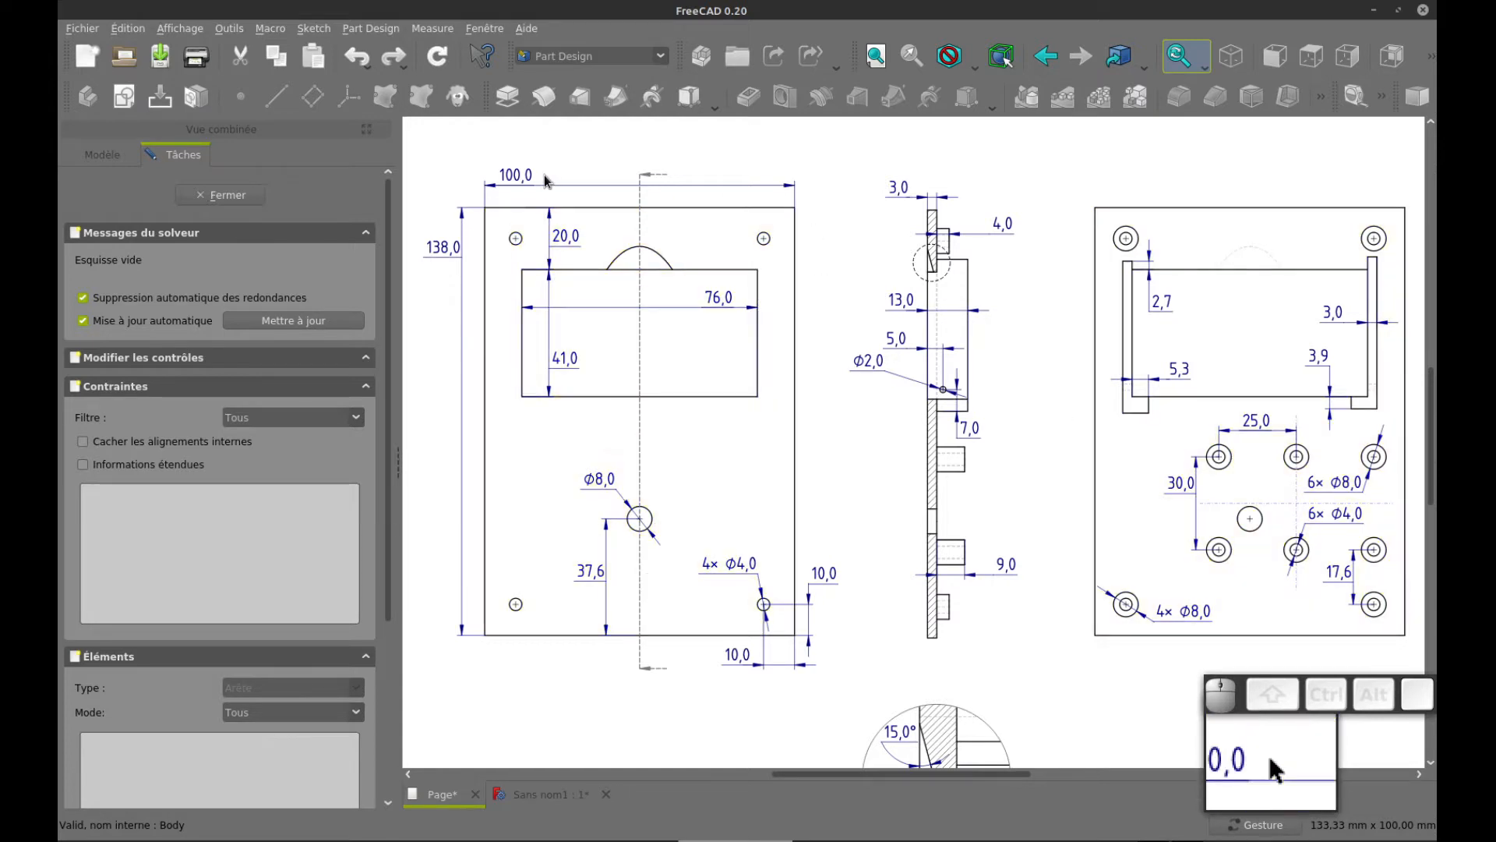
key("ctrl+Tab")
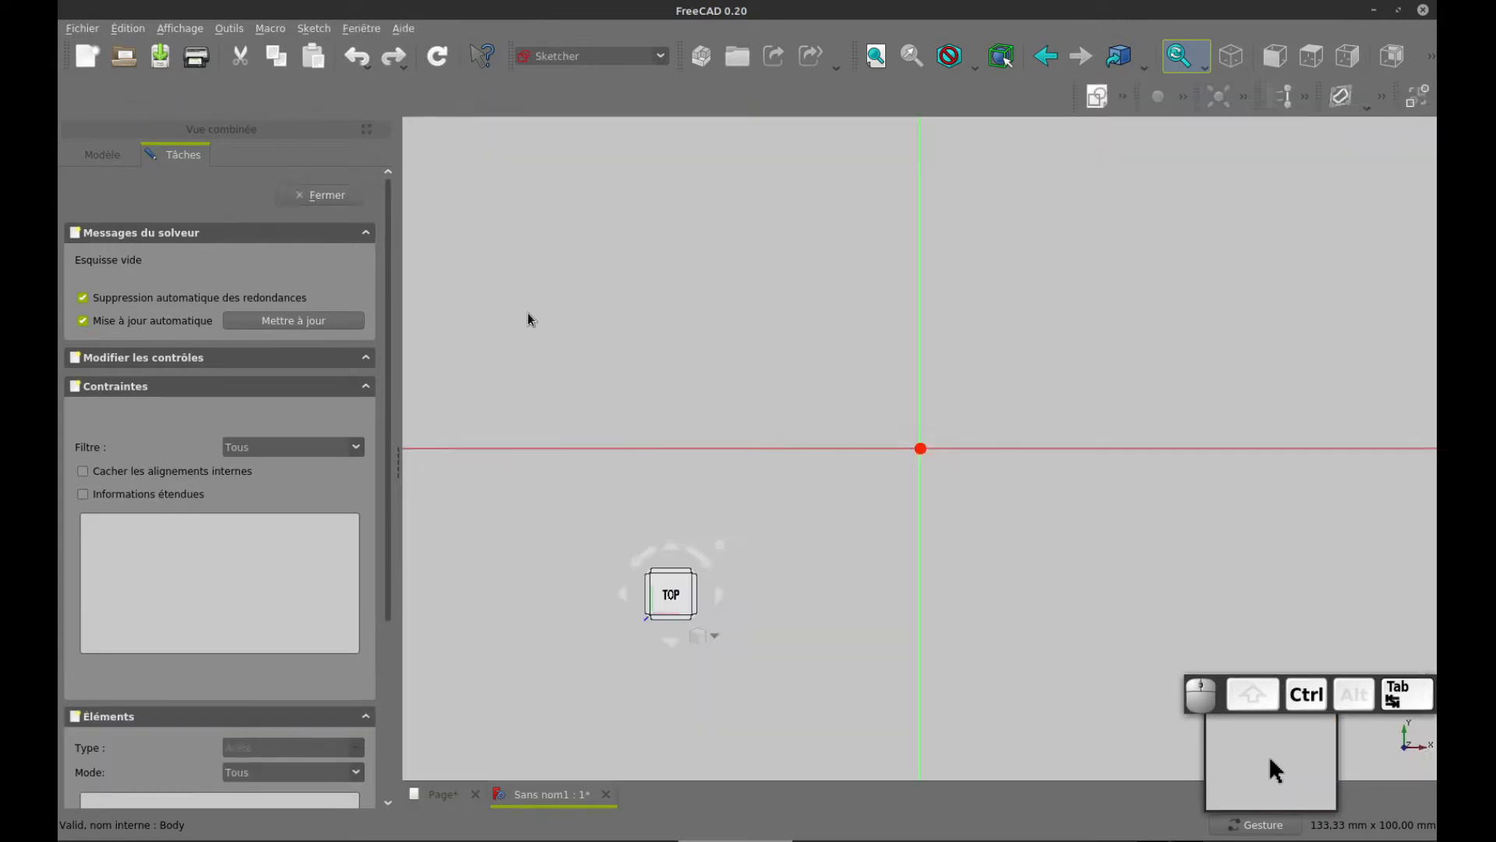
left_click(826, 96)
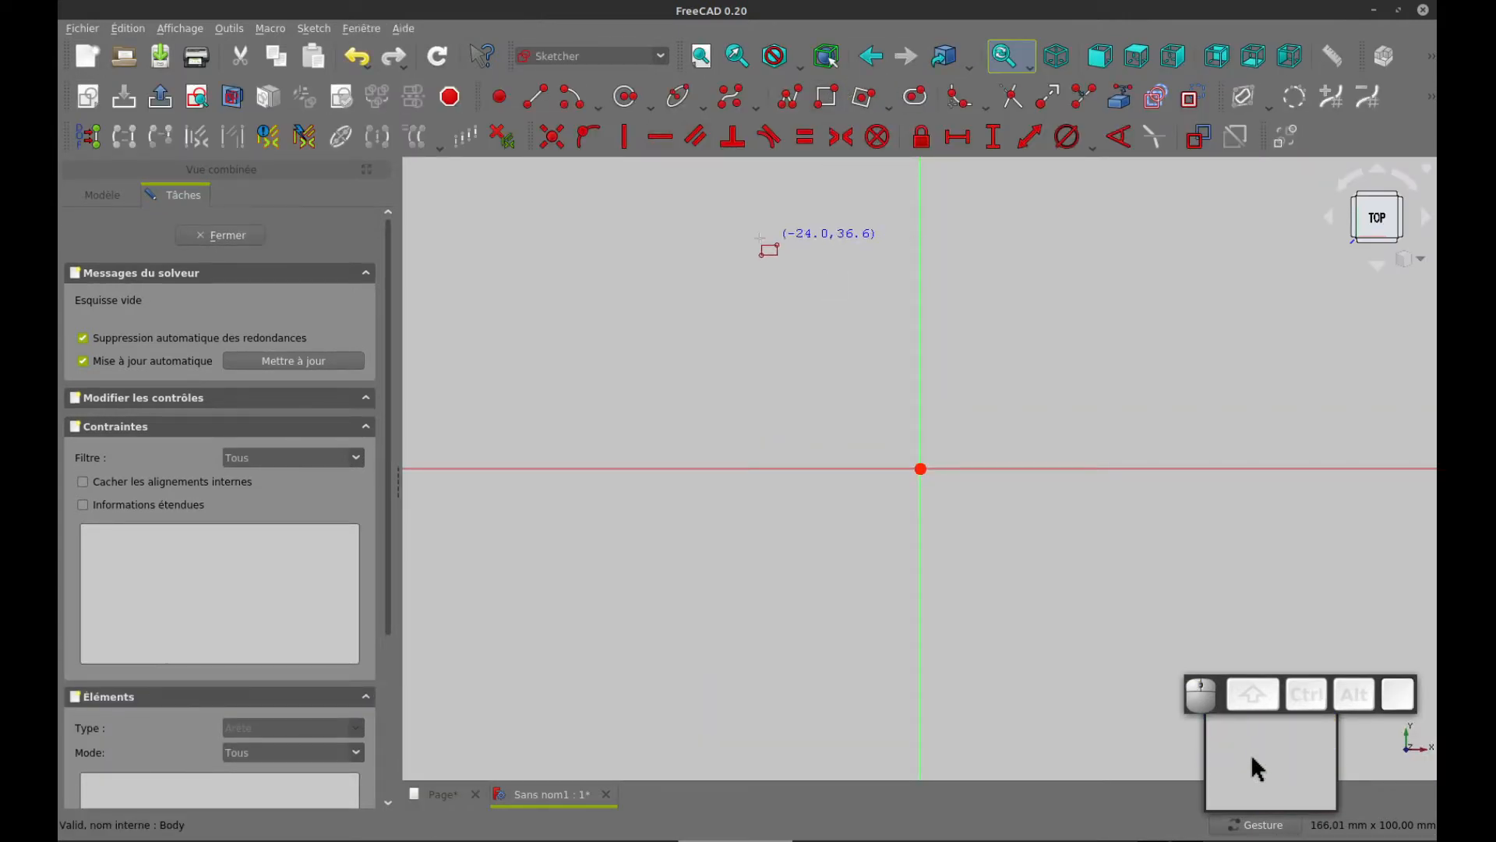
left_click(725, 221)
left_click(1102, 658)
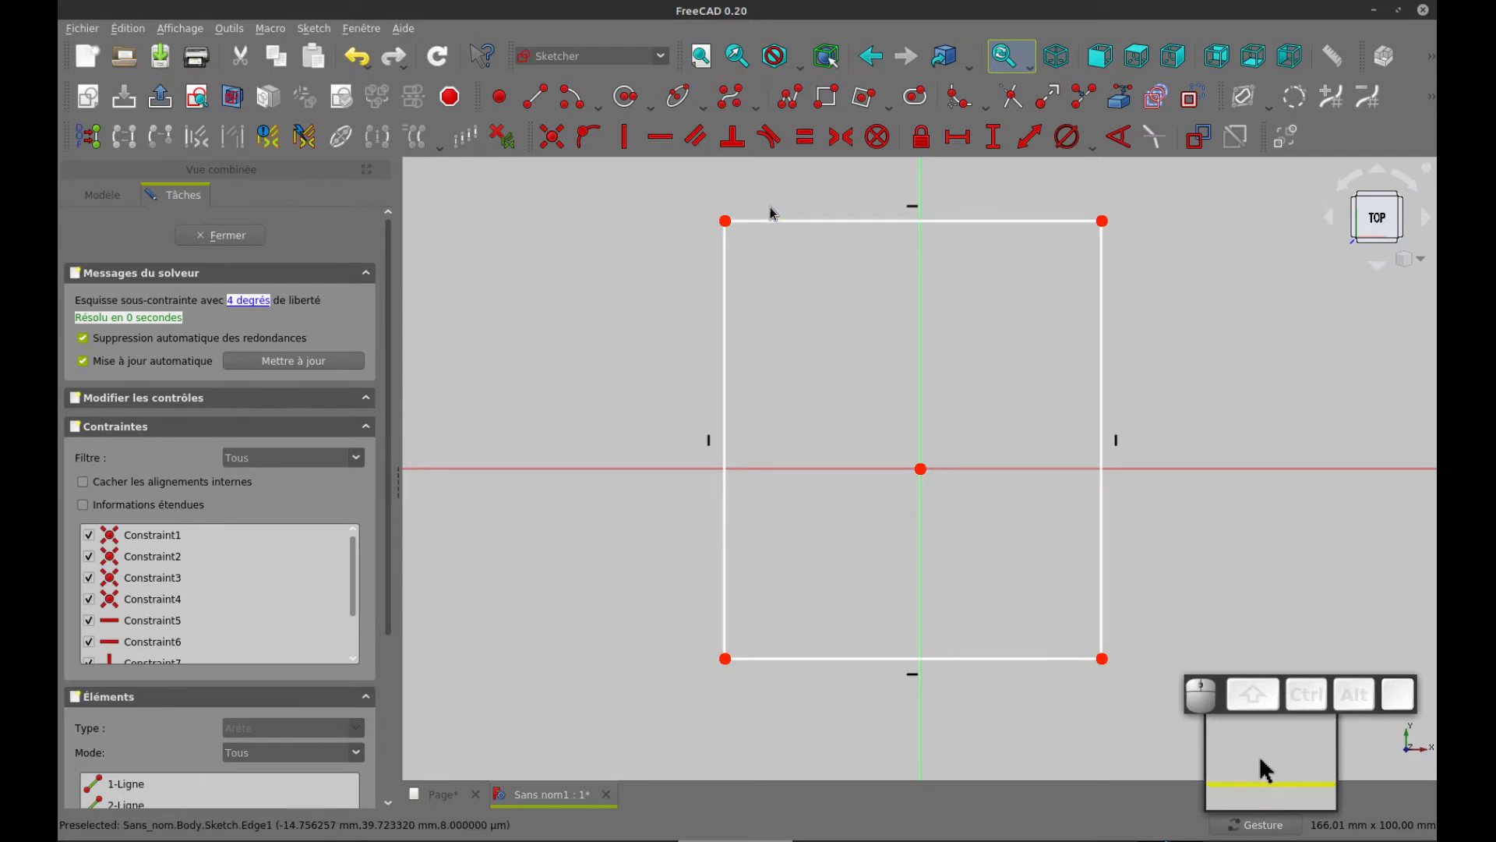
Constrain the rectangle's upper-left and lower-right corners to be symmetric about the origin
left_click(724, 221)
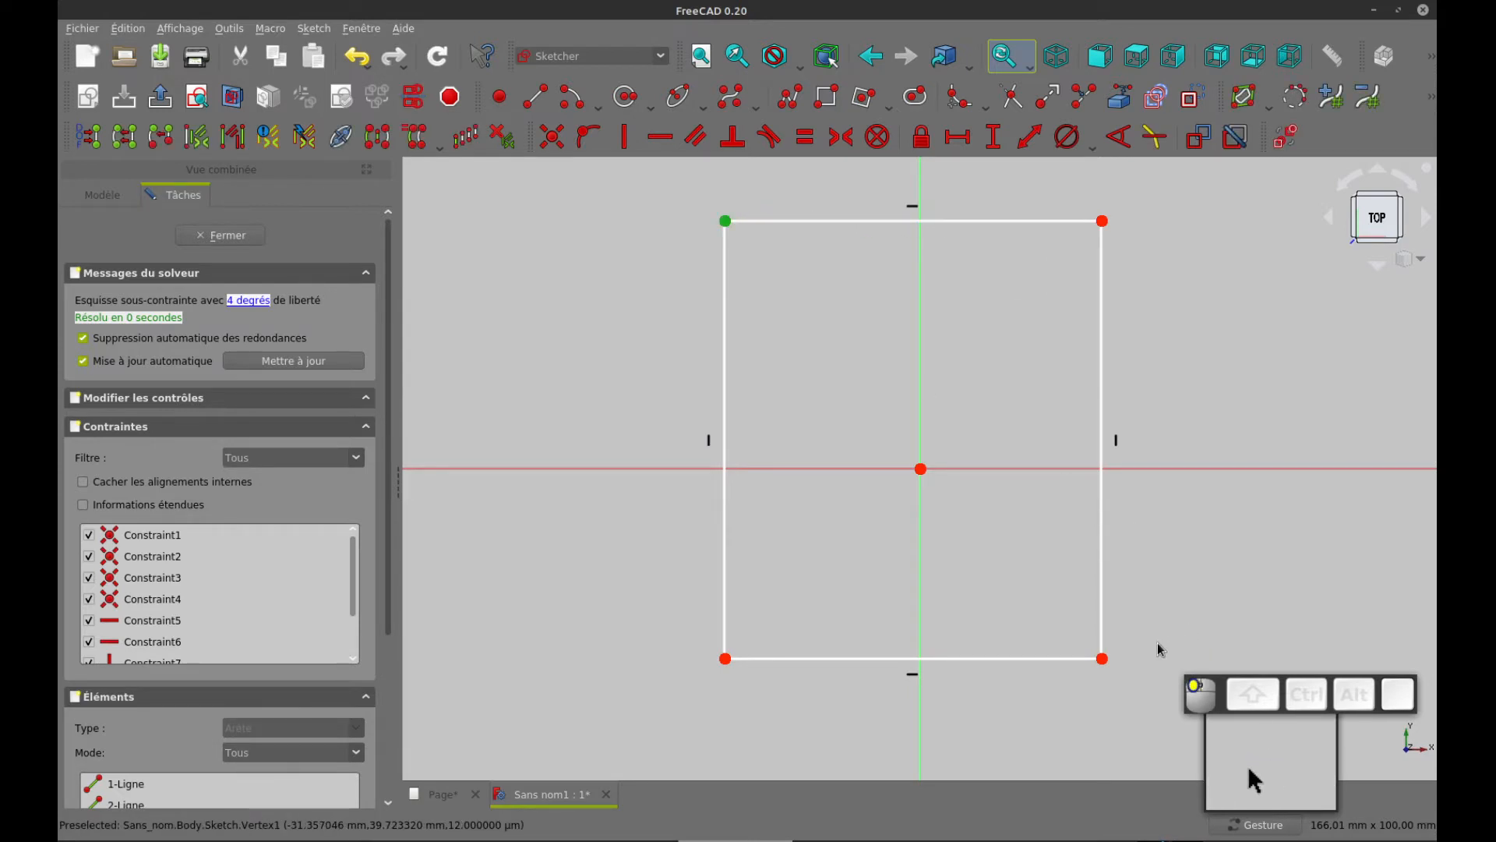
left_click(1102, 659)
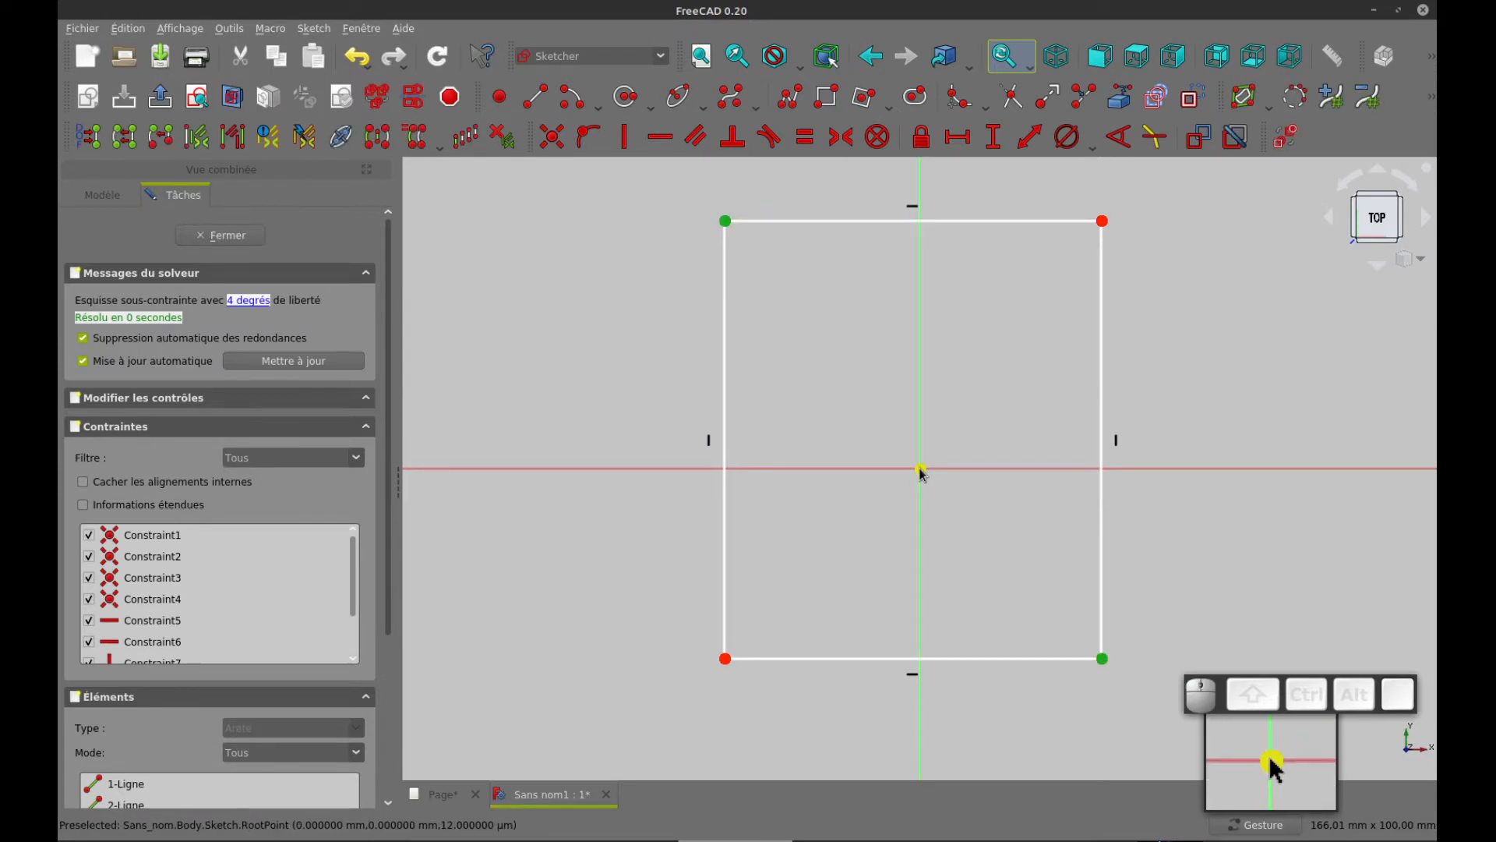
left_click(921, 469)
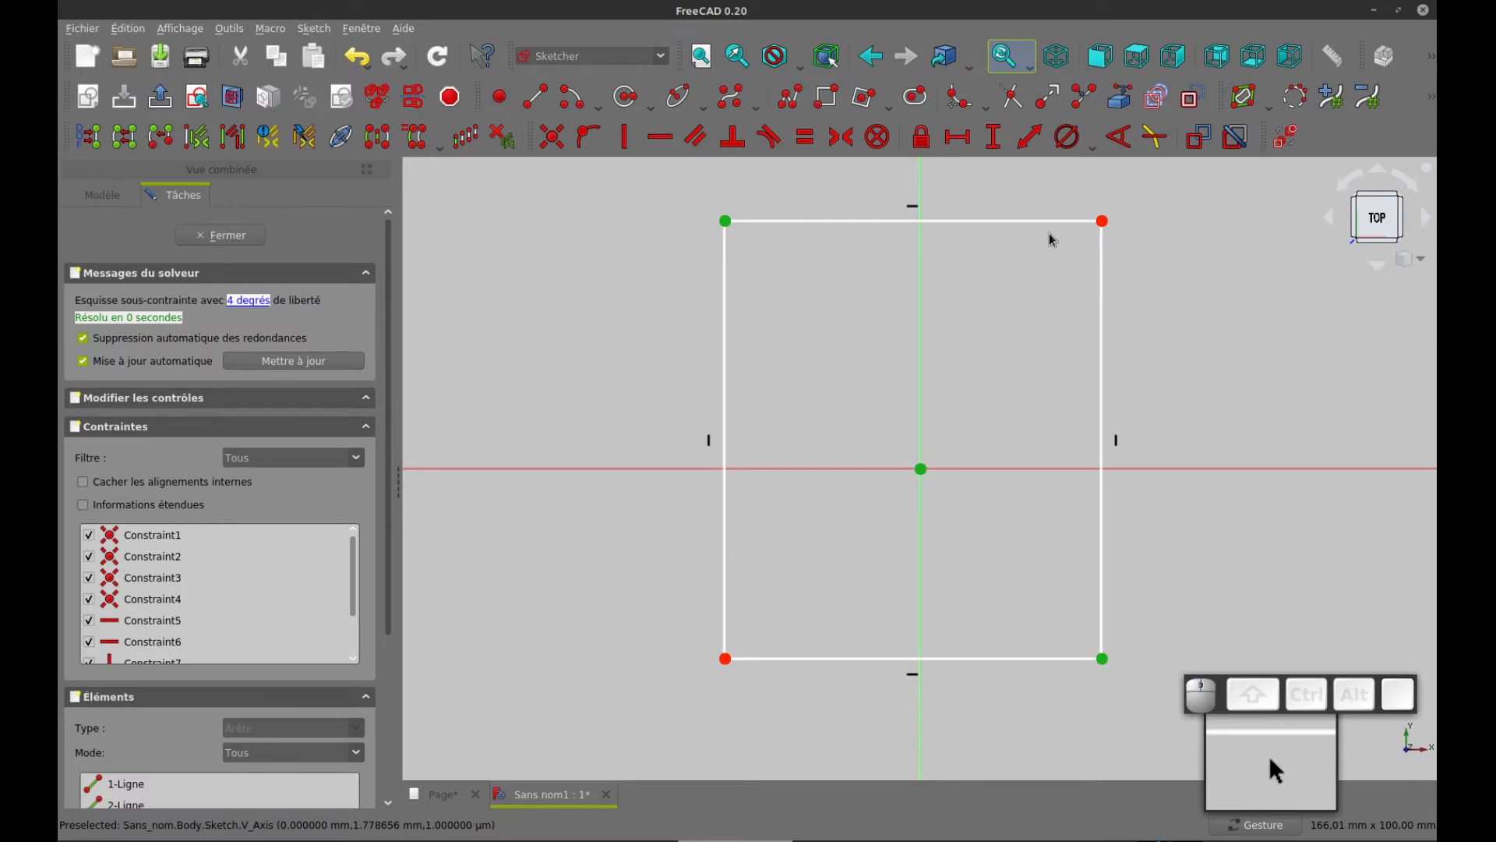
left_click(842, 137)
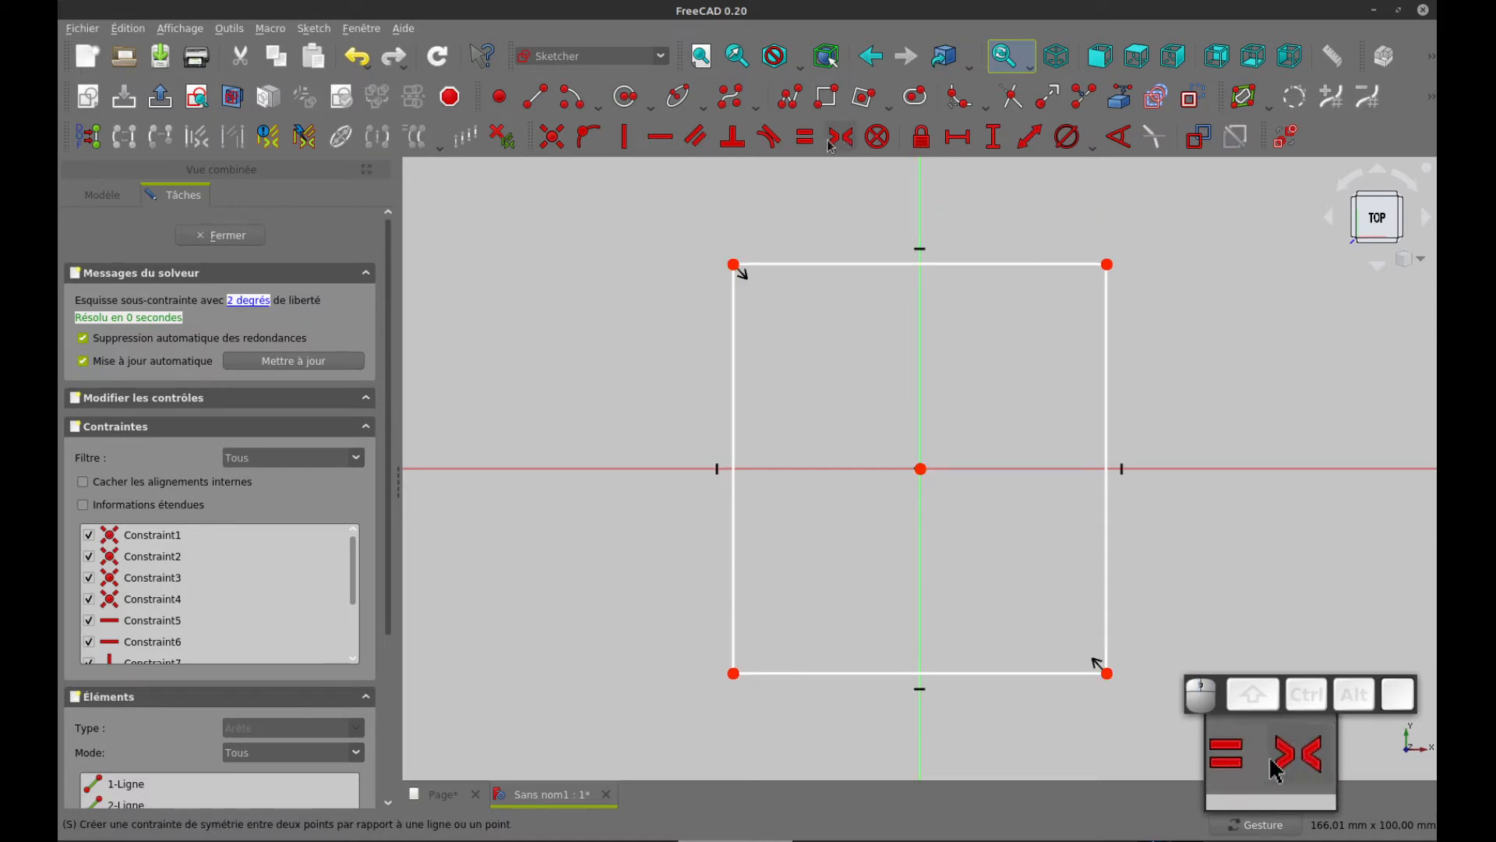
Constrain the rectangle's upper edge to a horizontal length of 100 mm
left_click(803, 265)
left_click(956, 141)
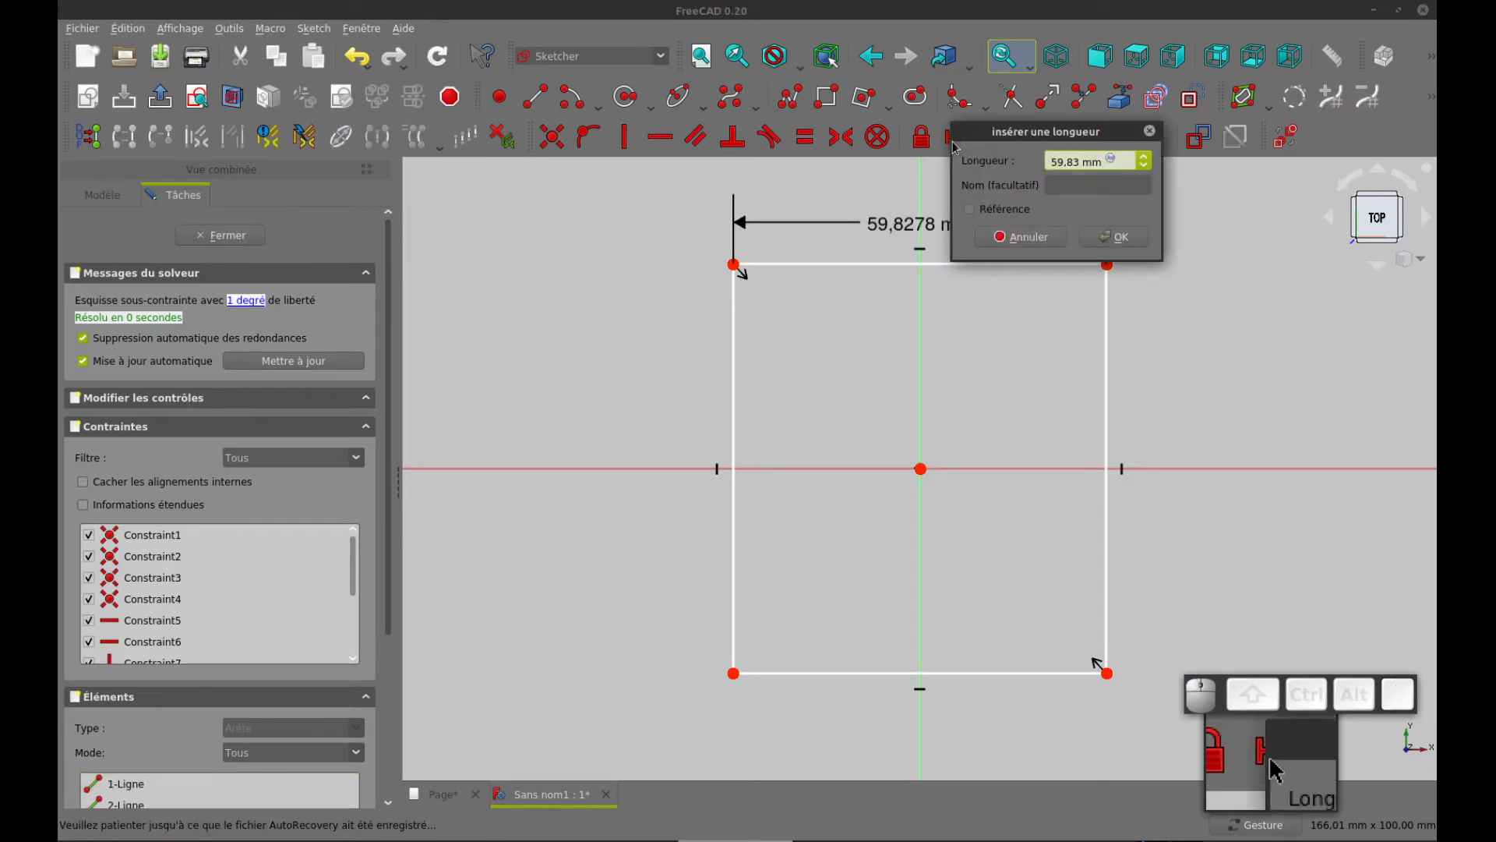
type("100")
key("ctrl+a")
type("100")
key("Return")
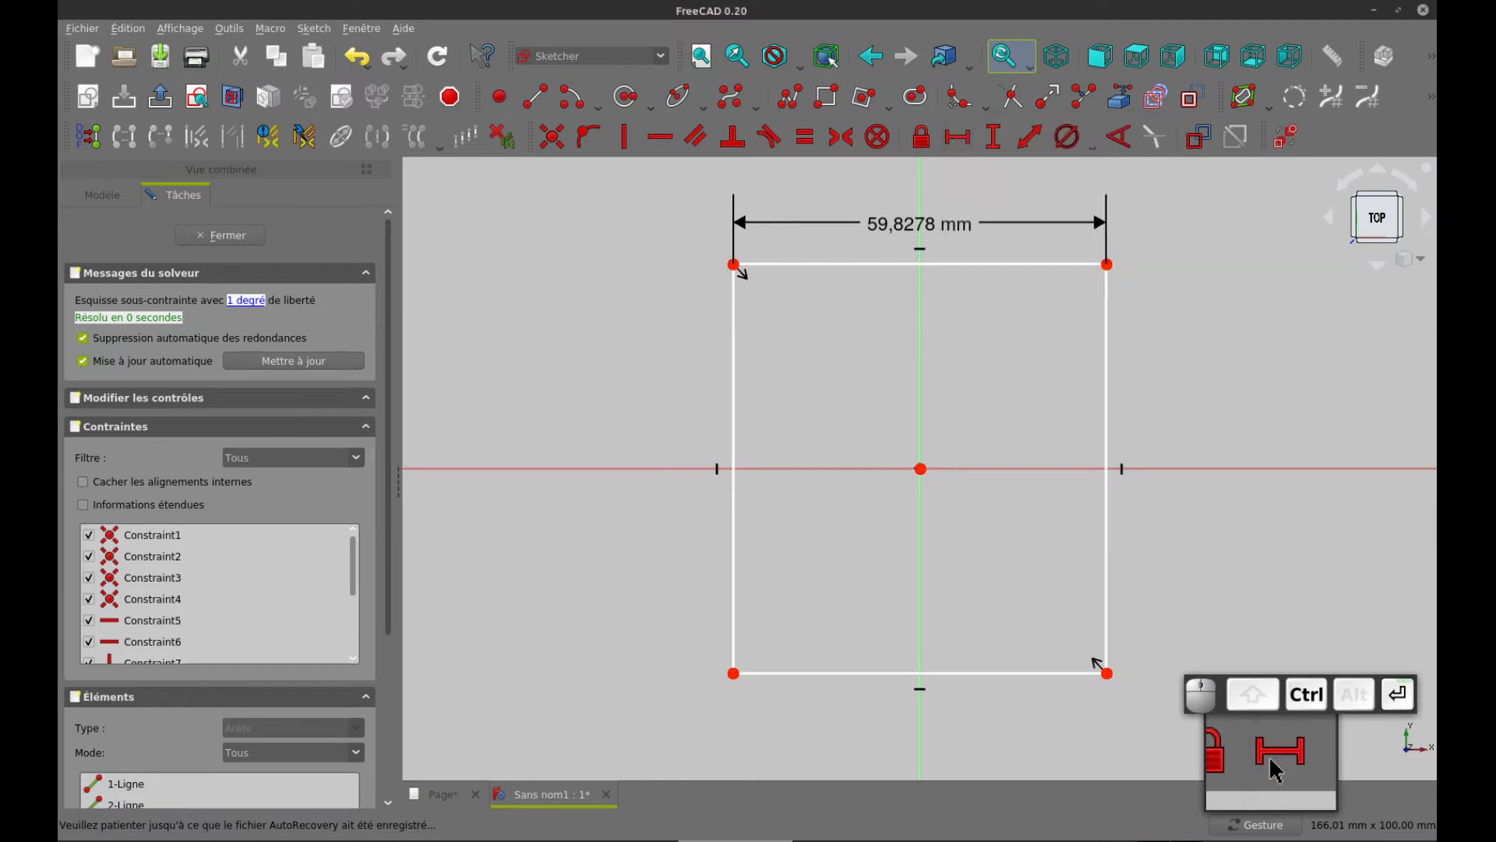
Consult the drawing page for the plate height and constrain the rectangle's left edge to a vertical length of 138 mm
key("ctrl+Tab")
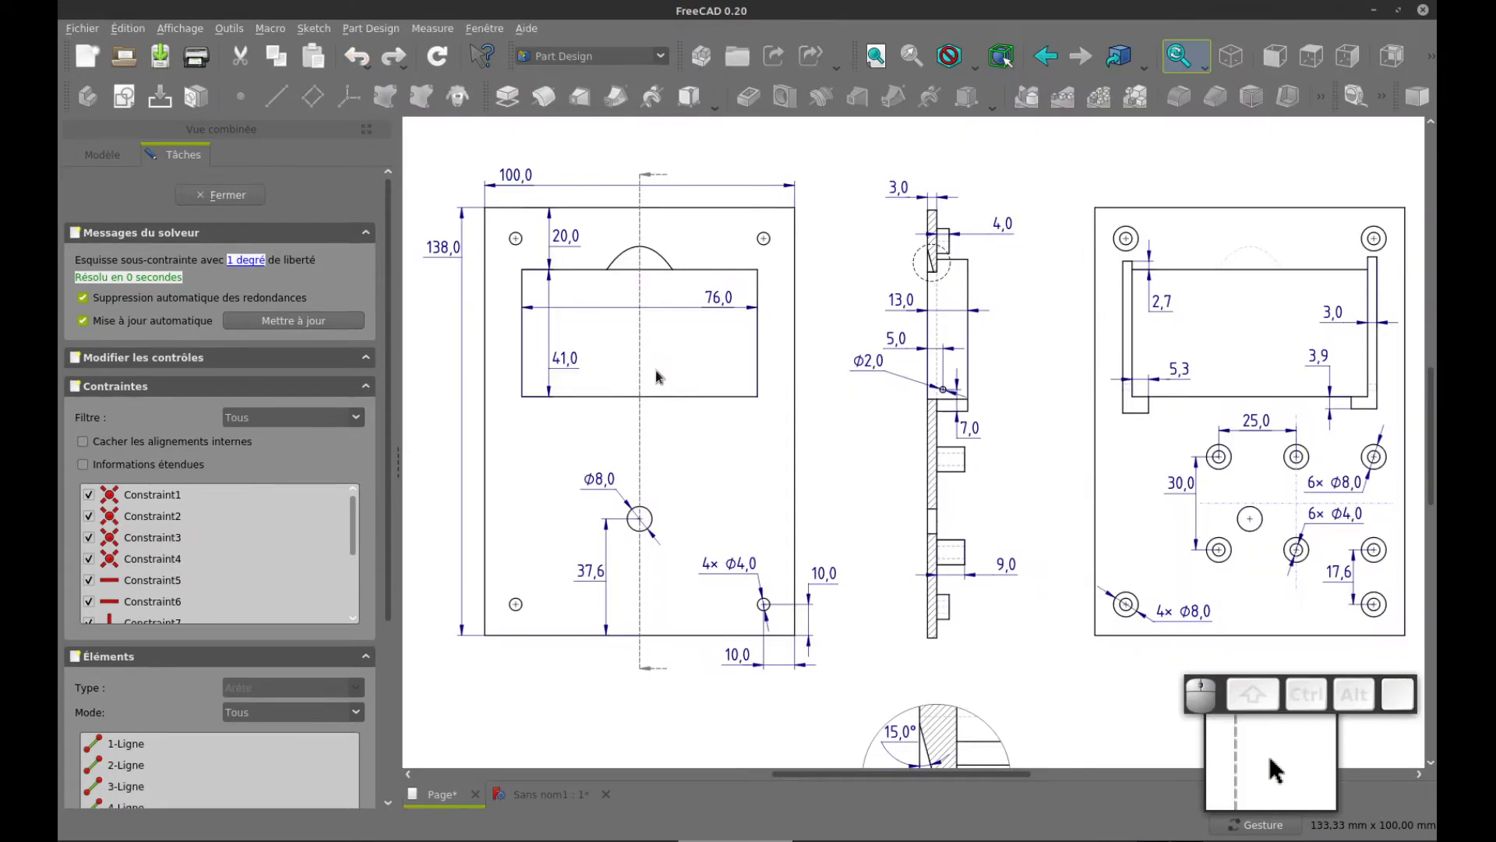
key("ctrl+Tab")
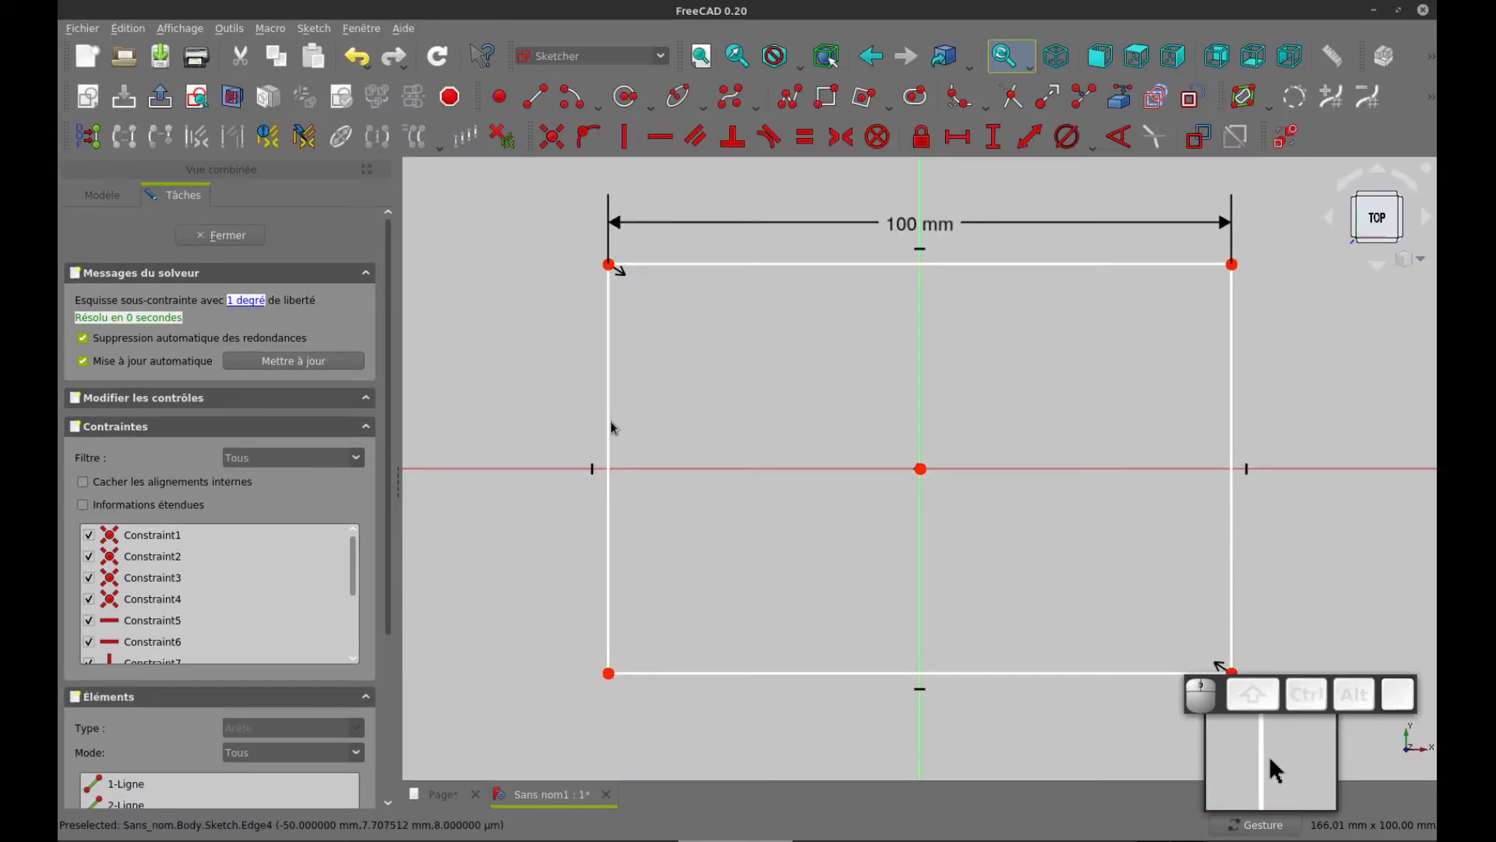
left_click(610, 424)
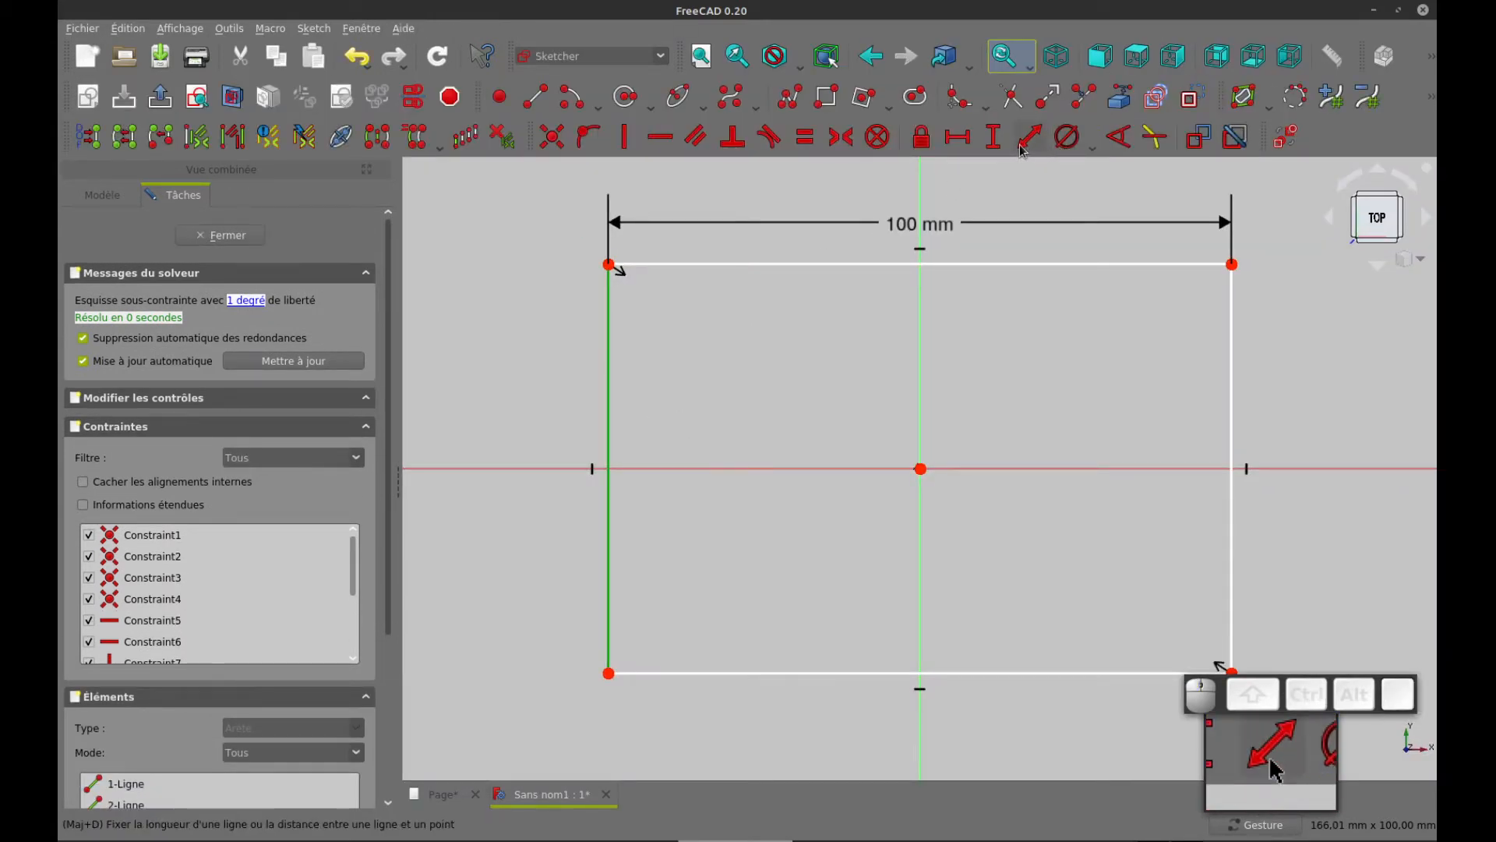
left_click(993, 137)
type("1")
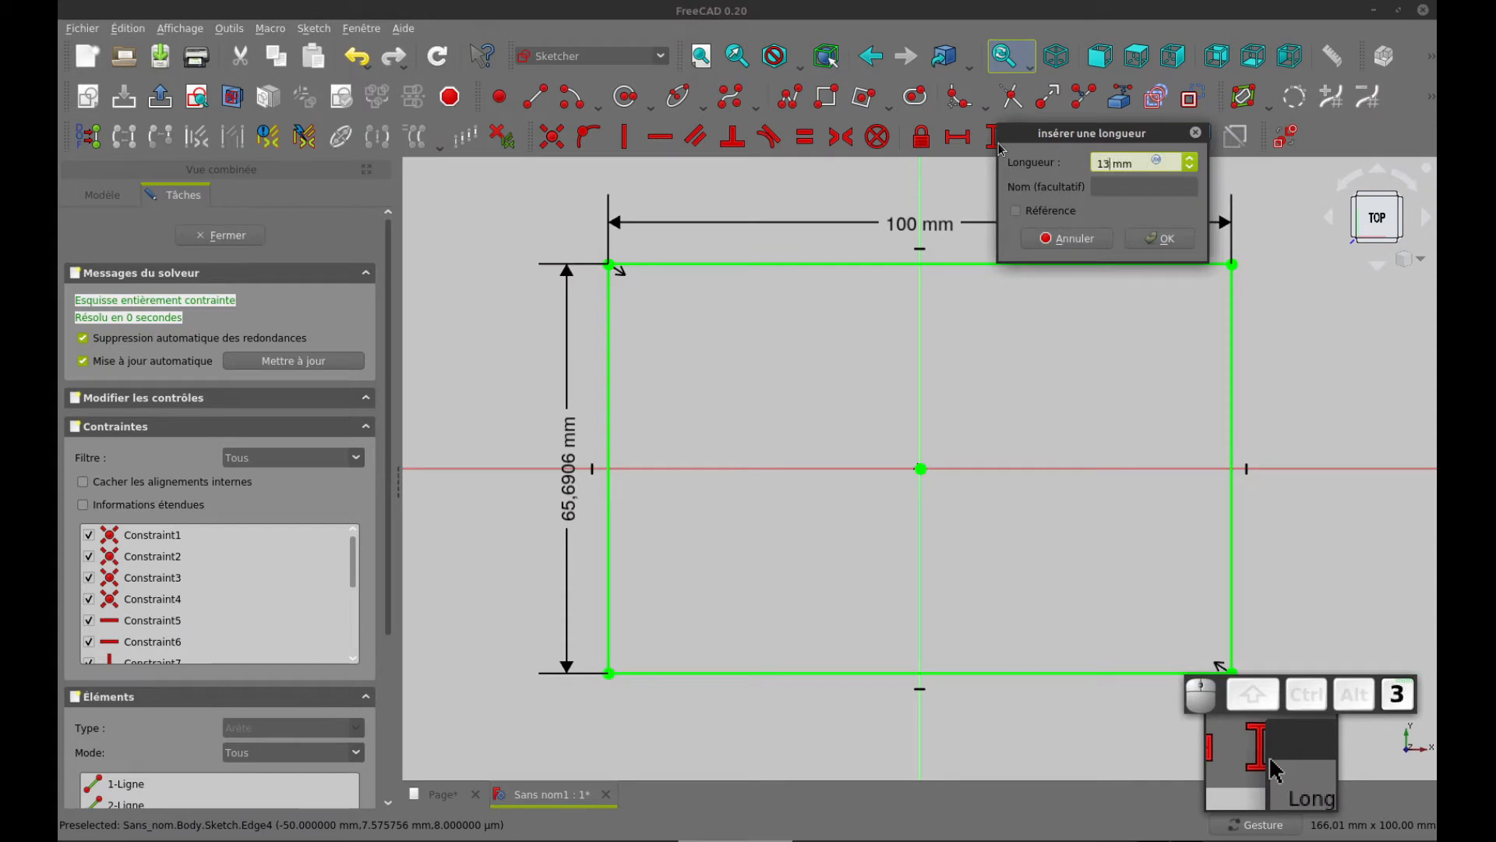
type("38")
key("Return")
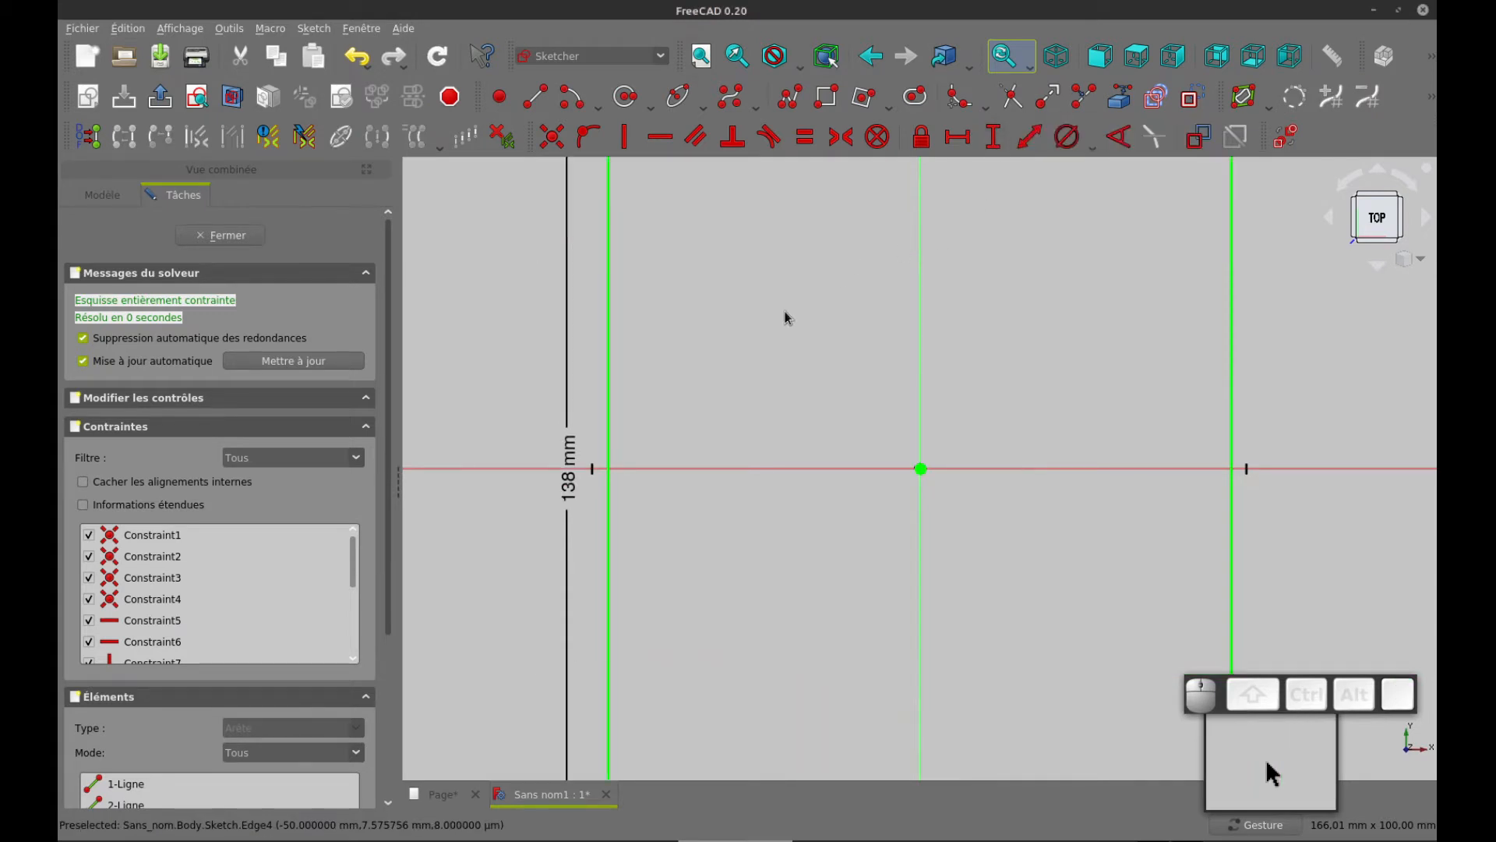
Check the whole dimensioned rectangle and close the sketch
scroll(783, 312, "down", 2)
scroll(783, 312, "down", 2)
right_click_drag(795, 294, 716, 364)
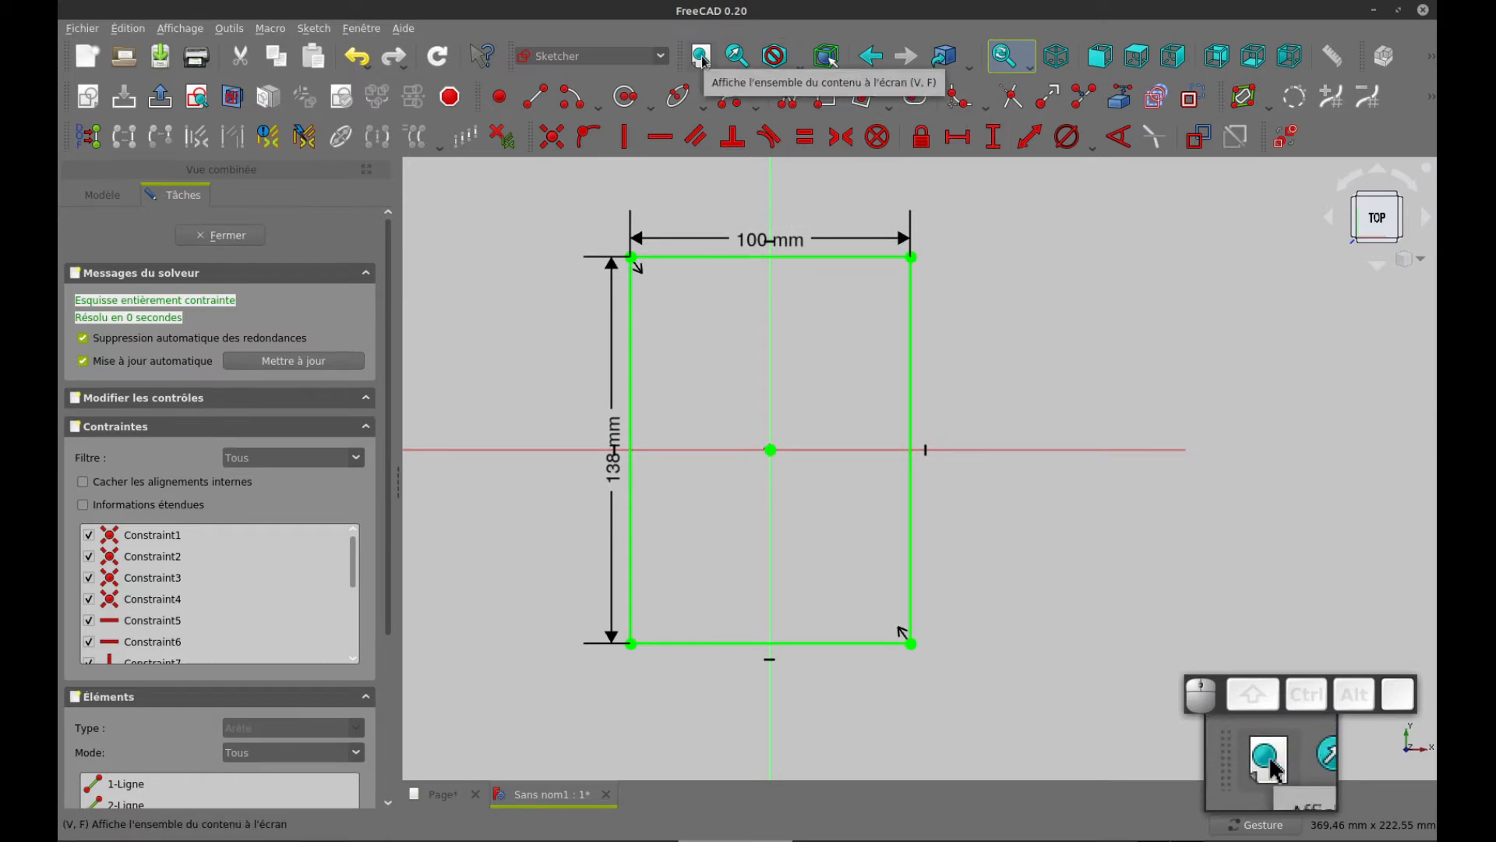
scroll(801, 427, "down", 3)
scroll(802, 418, "up", 6)
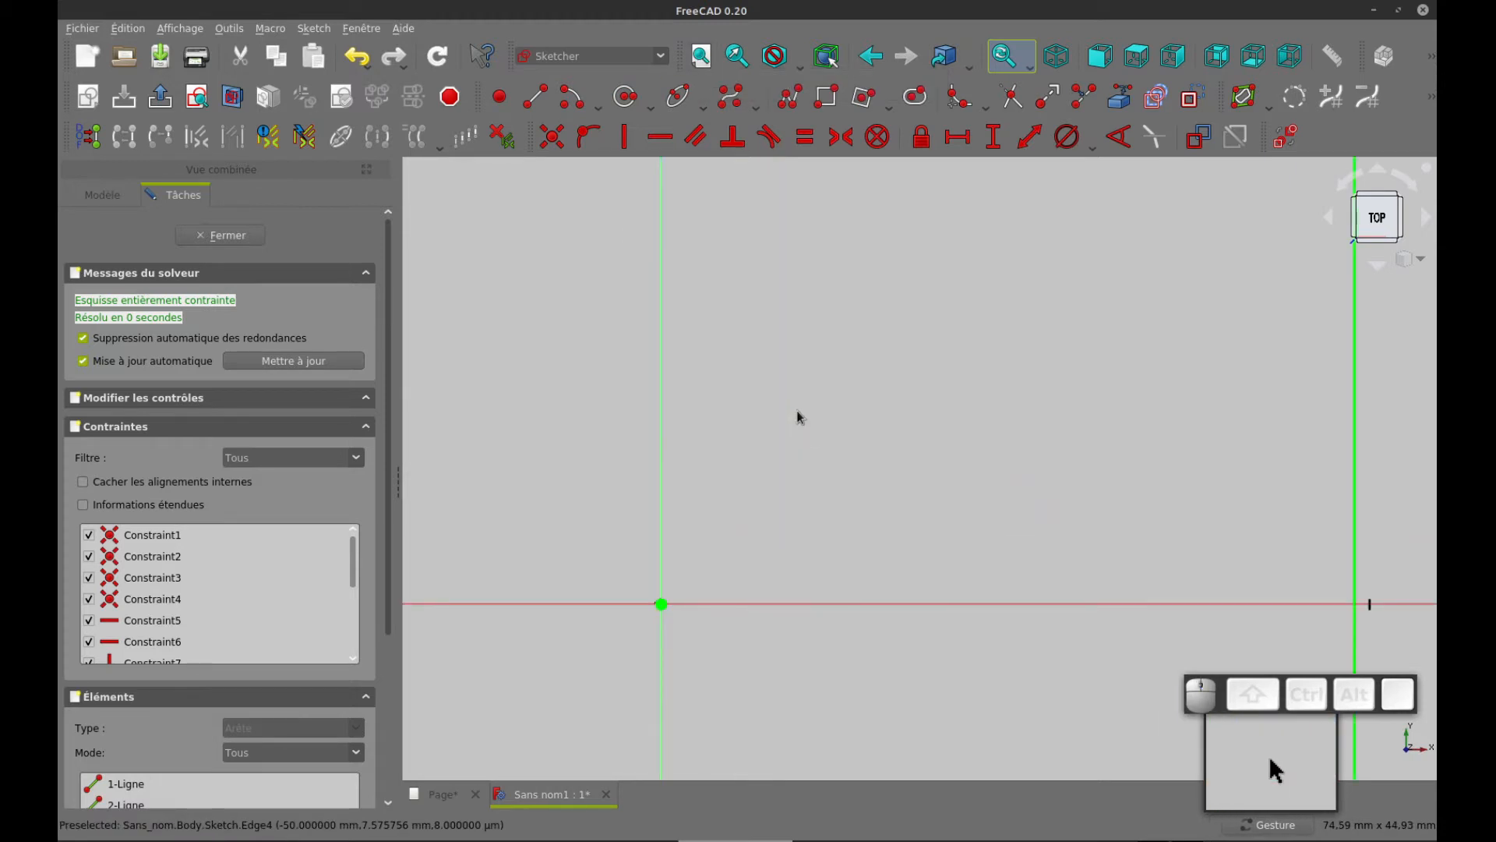
key("v")
scroll(814, 365, "down", 5)
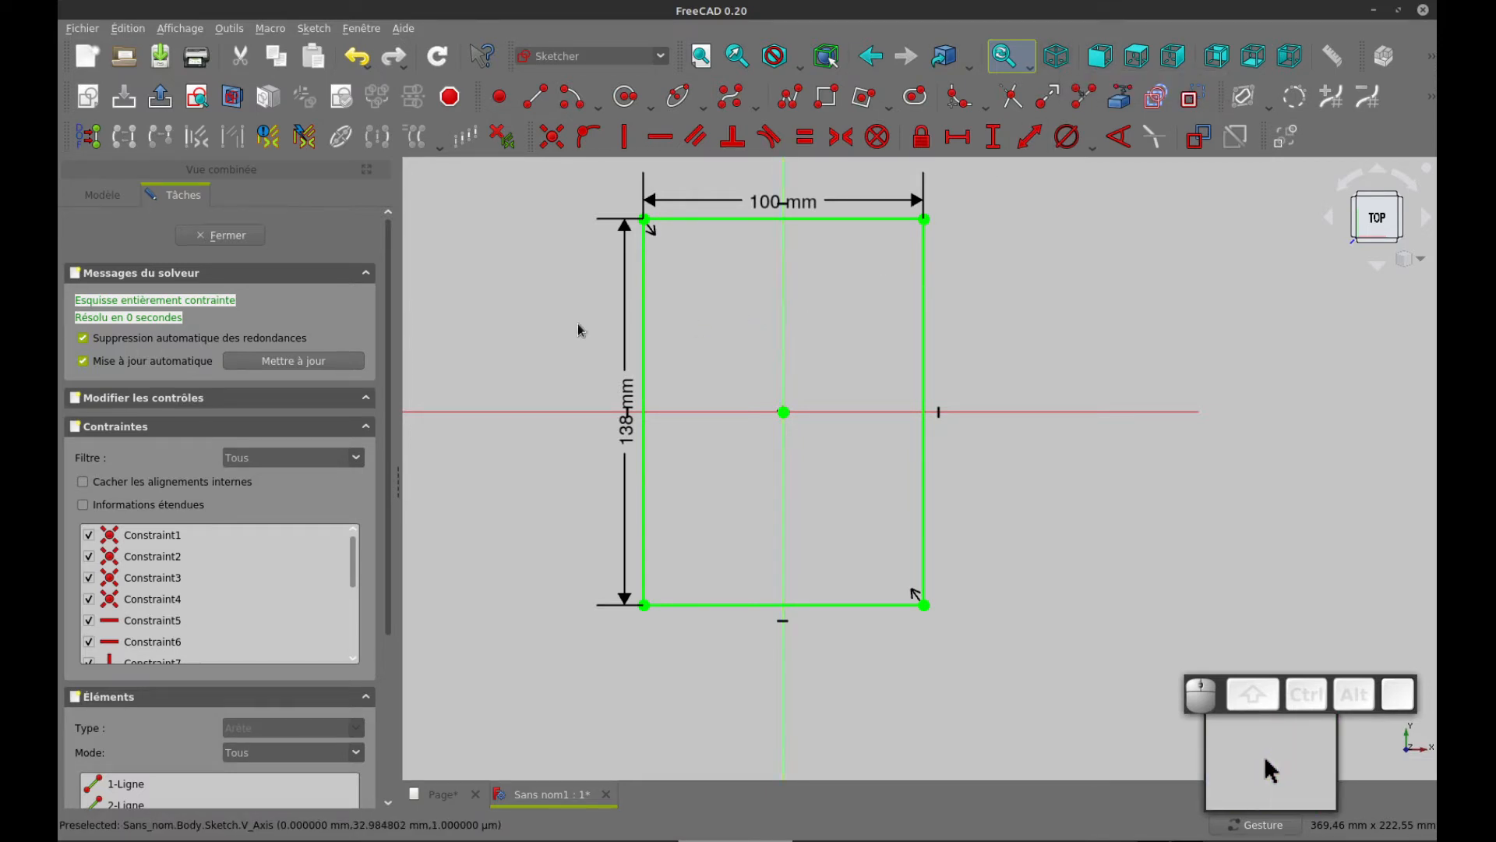
left_click(207, 235)
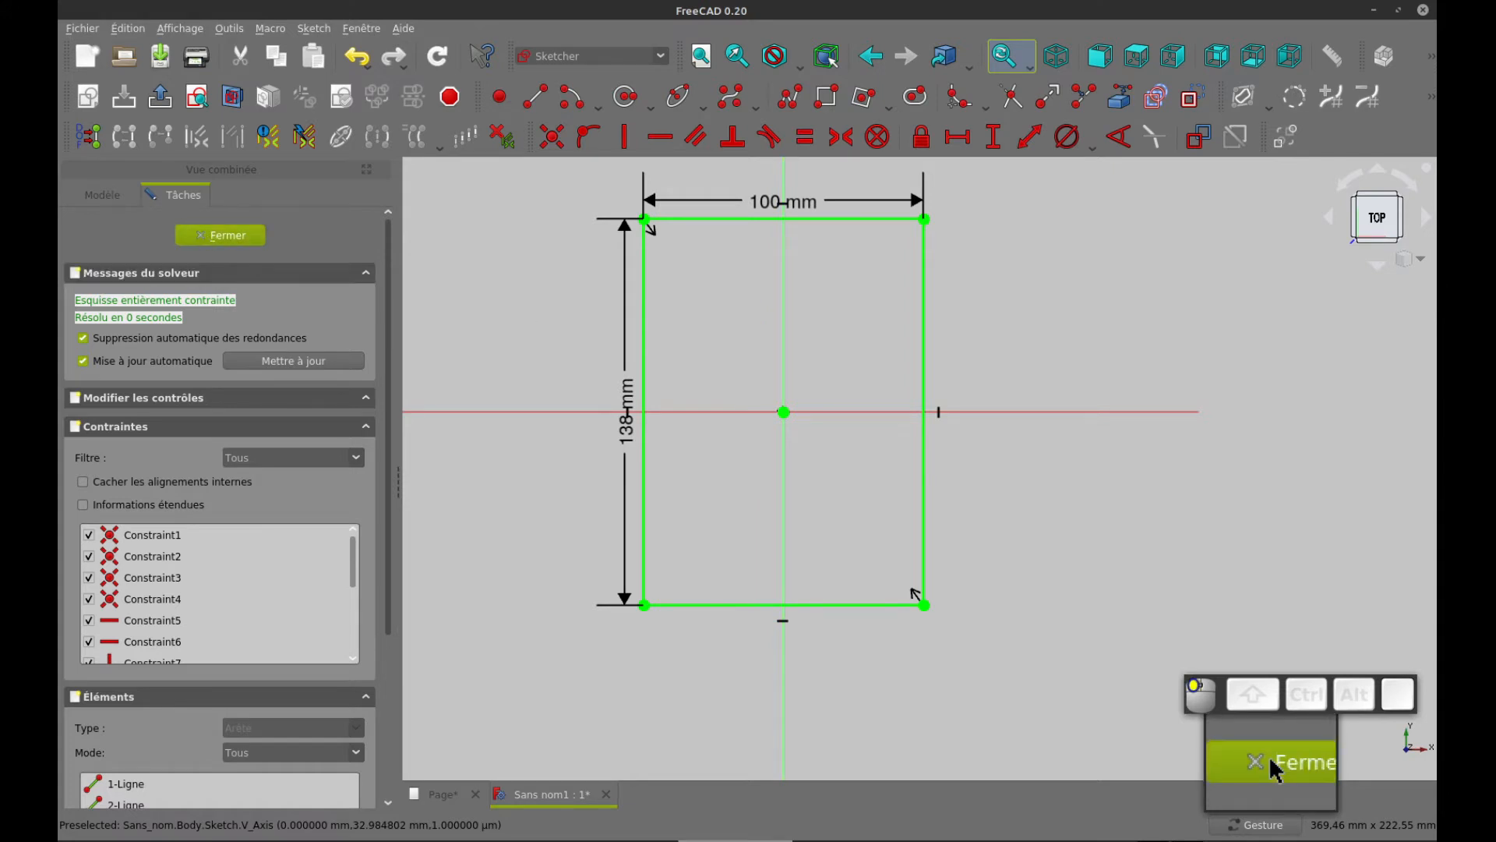
Pad the rectangle sketch to a 3 mm length, checking the drawing page for the plate thickness
left_click(507, 97)
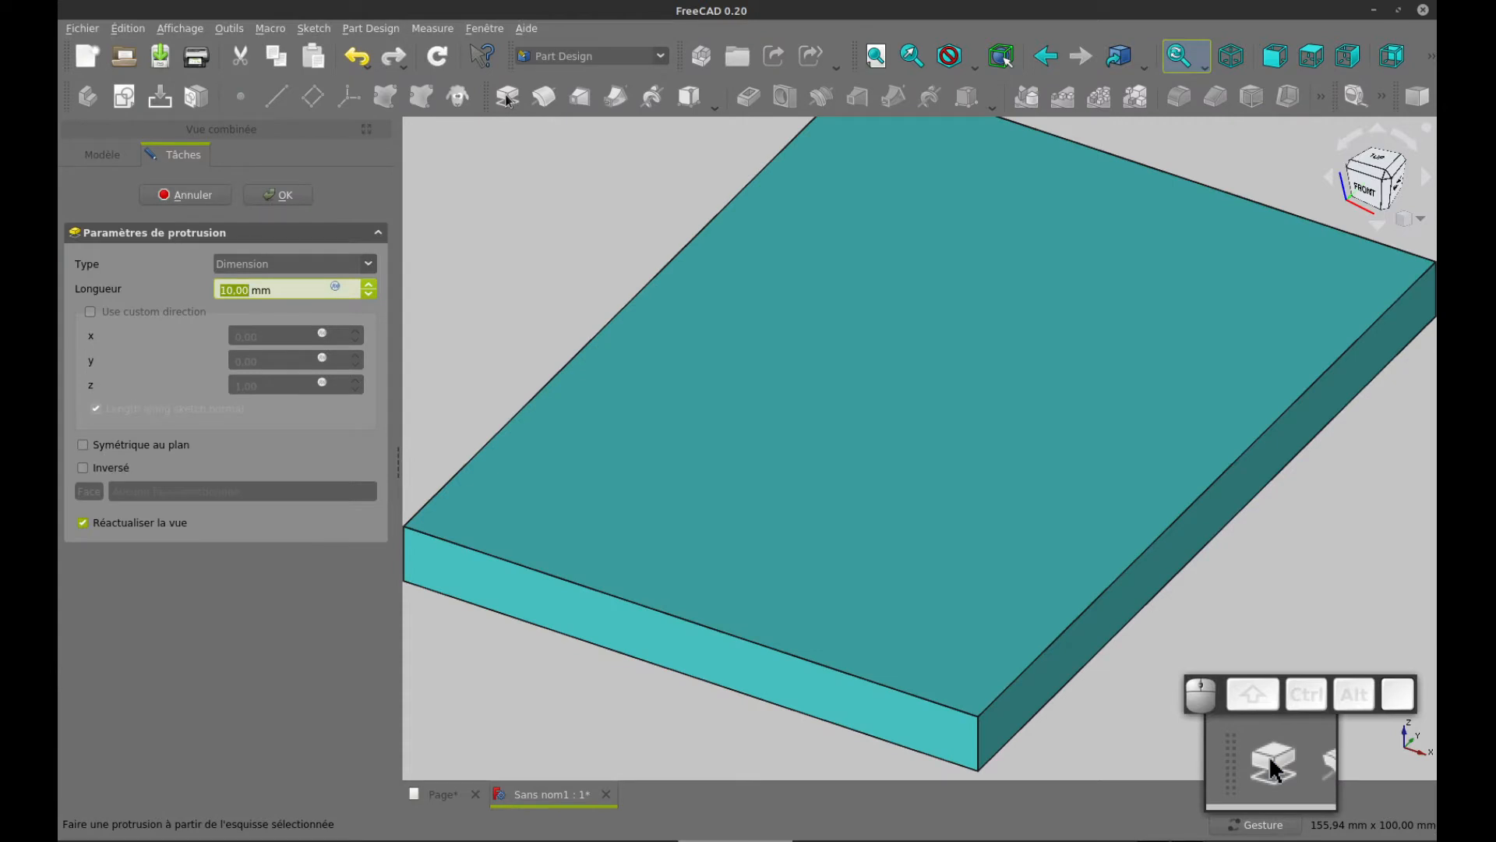
key("ctrl+Tab")
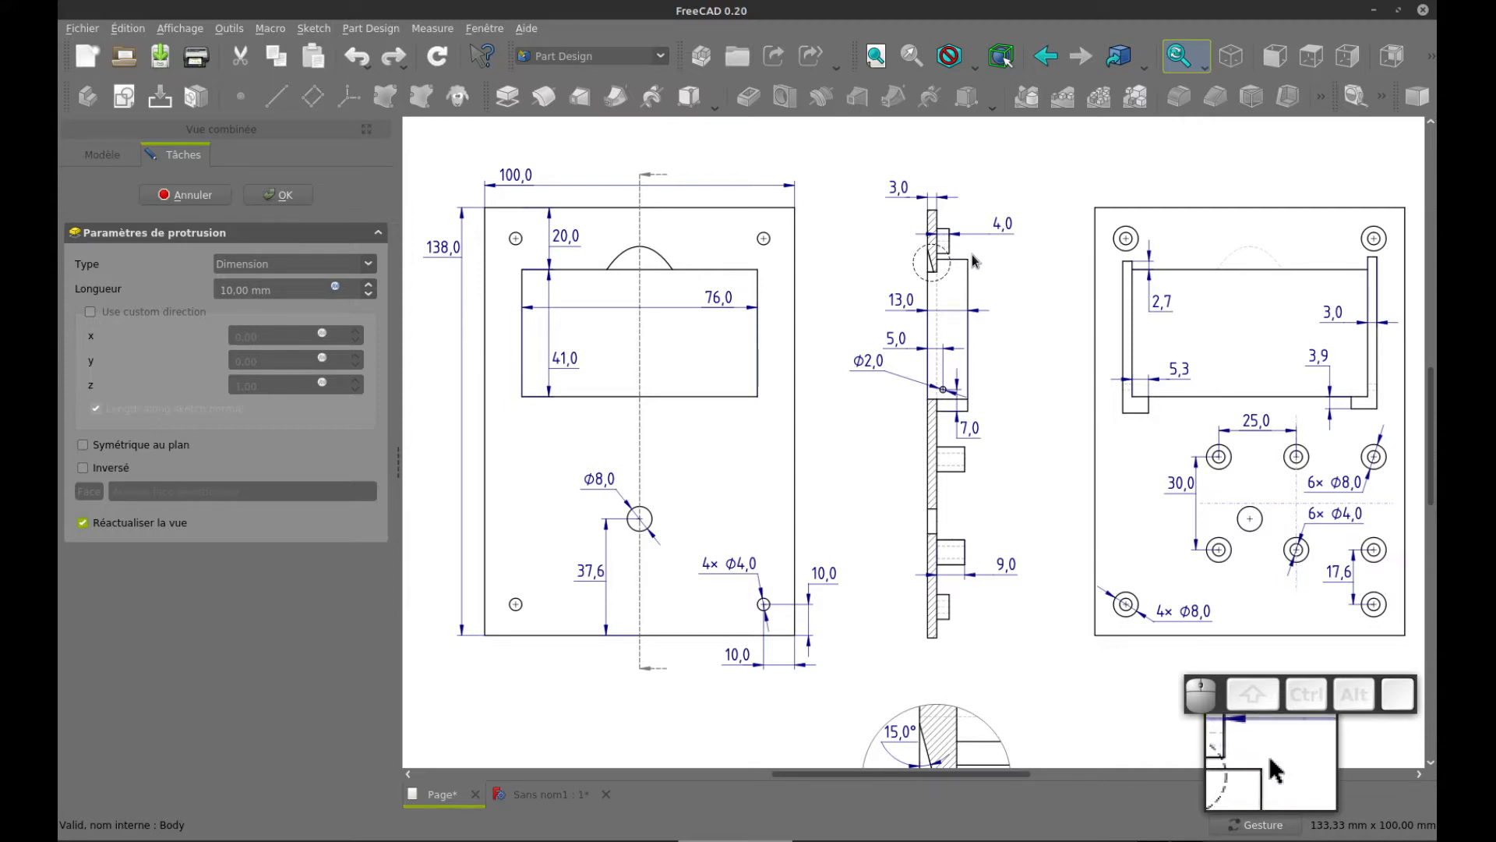
key("ctrl+Tab")
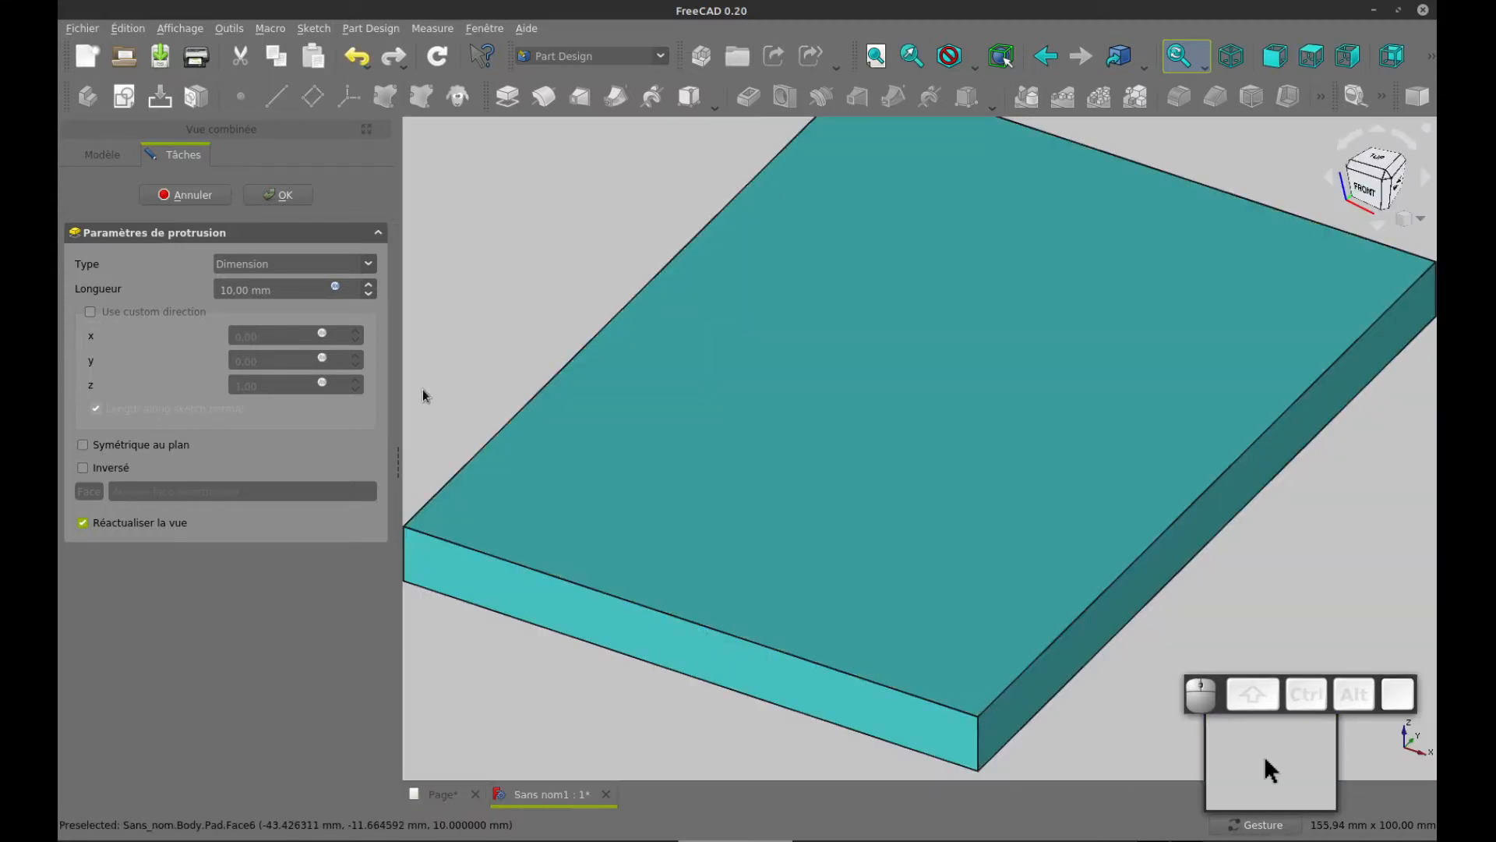
left_click_drag(303, 286, 185, 288)
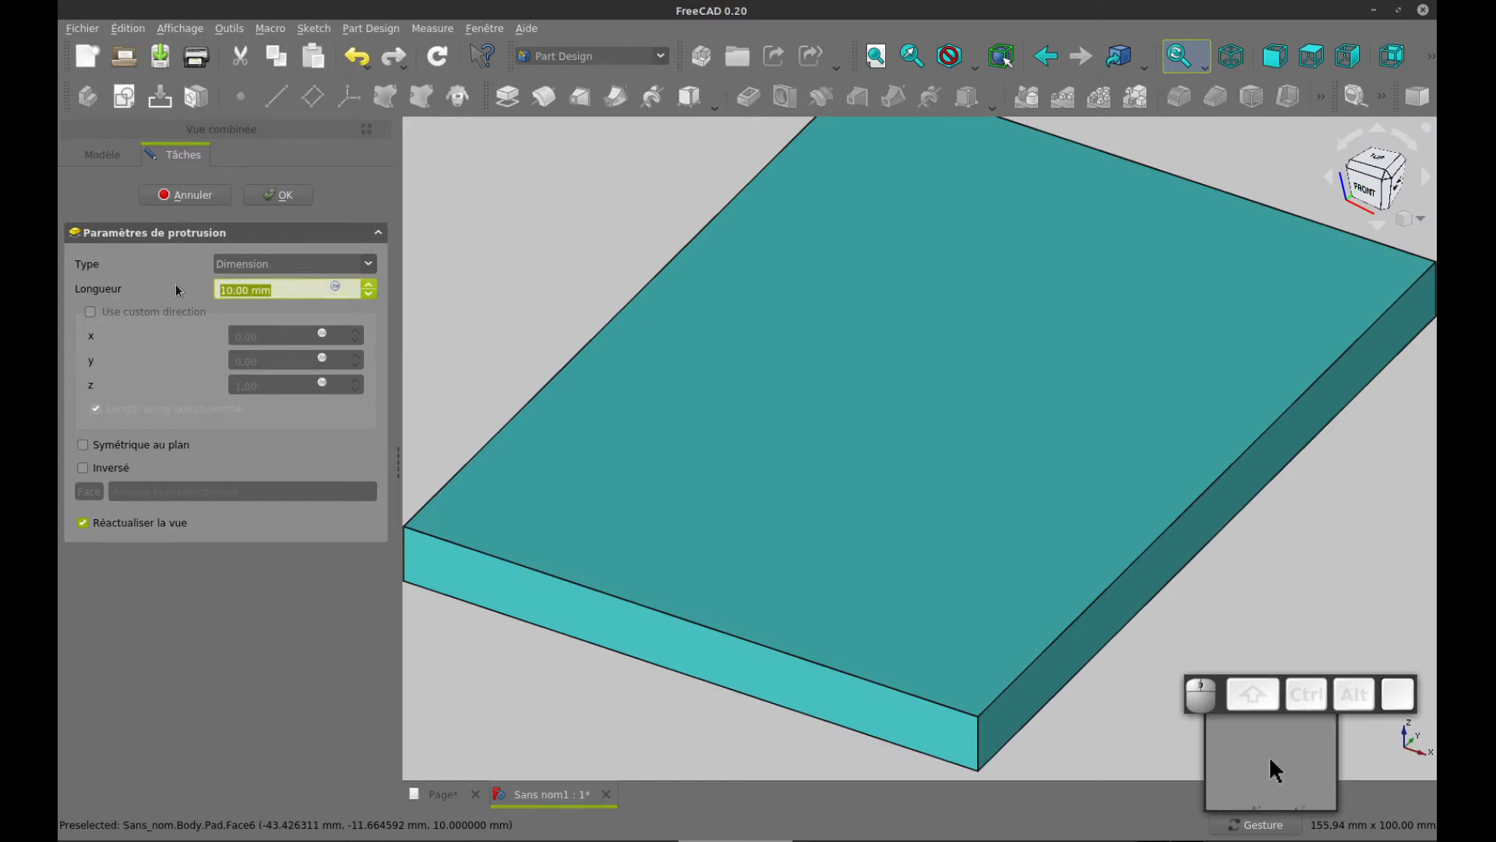
type("3")
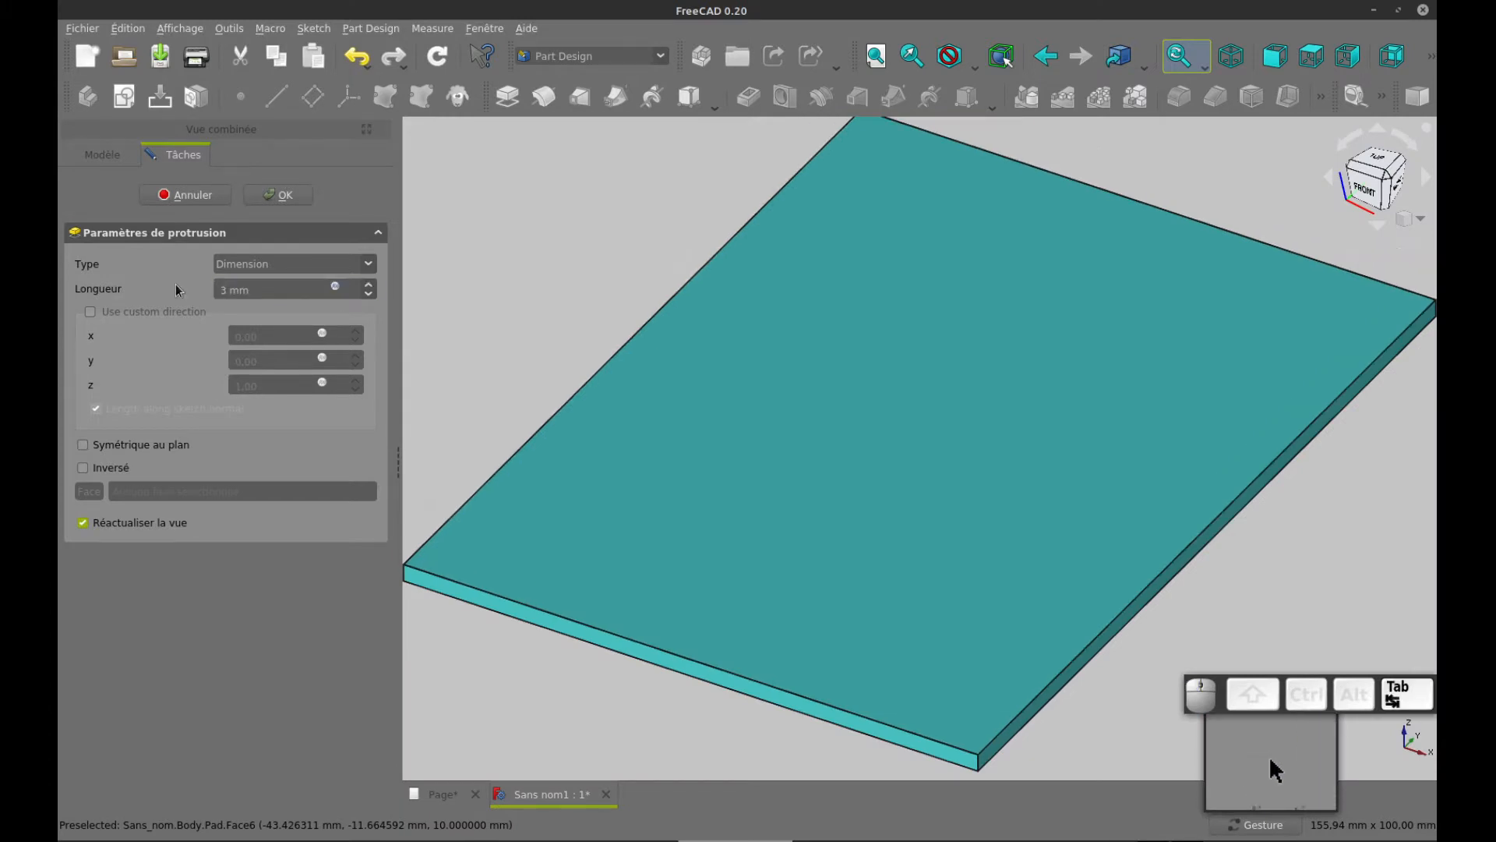
Compare the pad direction with the drawing page, reverse the pad direction and accept the pad
left_click(101, 469)
left_click(100, 469)
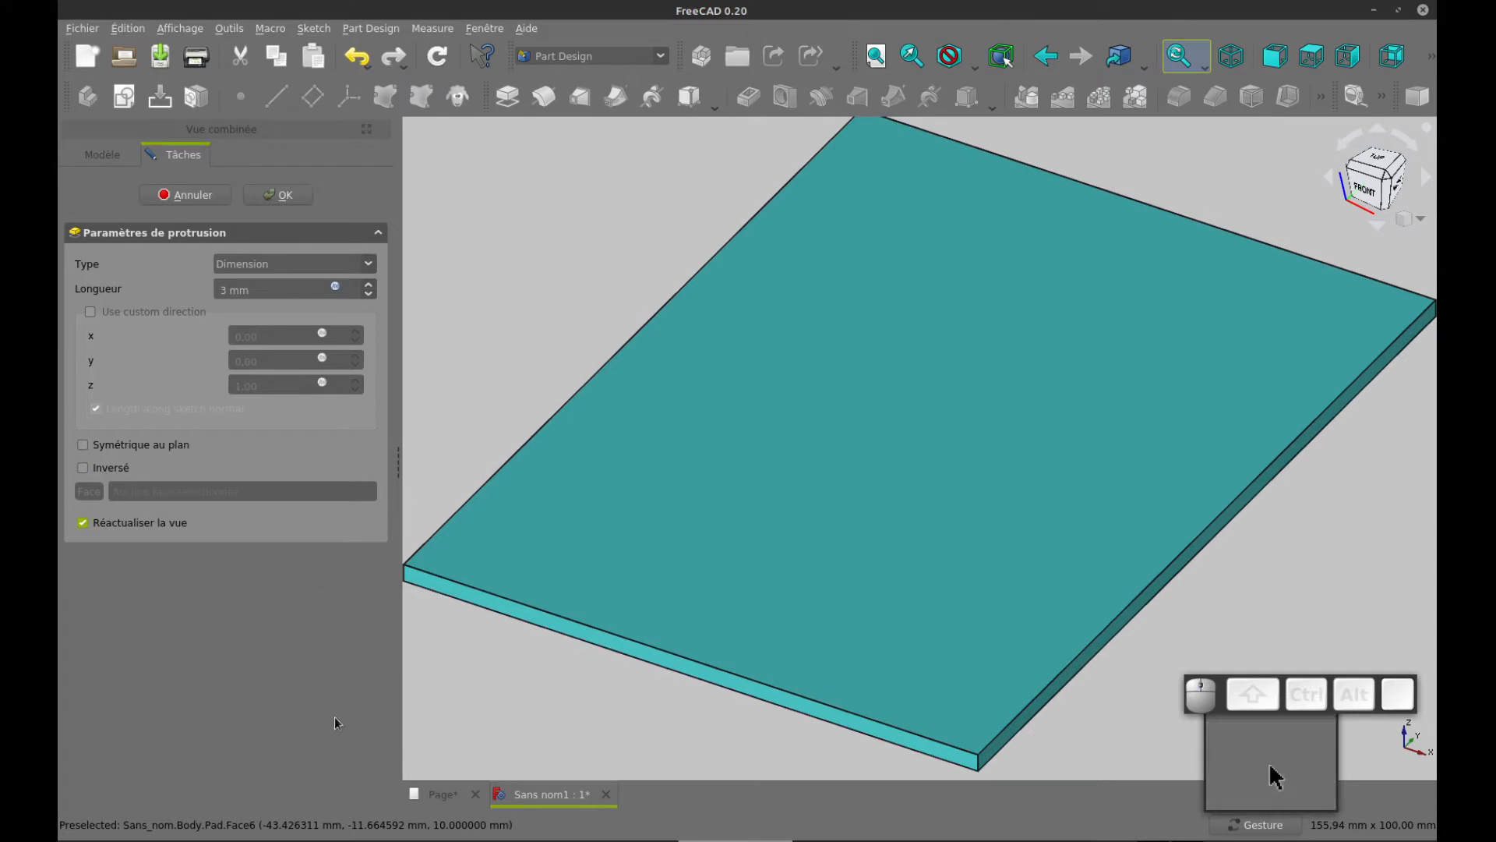
left_click(450, 809)
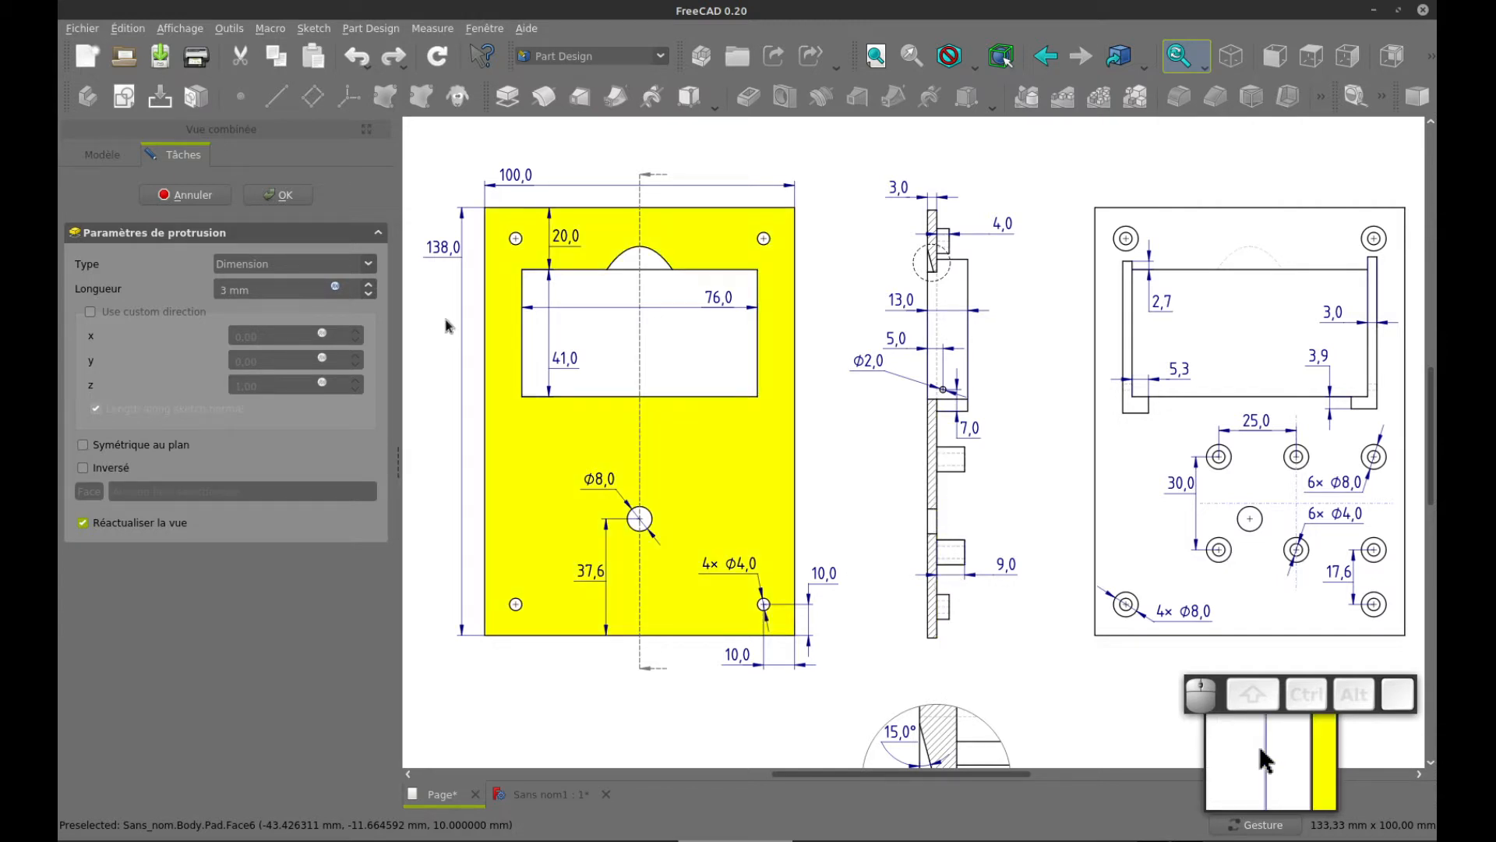
key("ctrl+Tab")
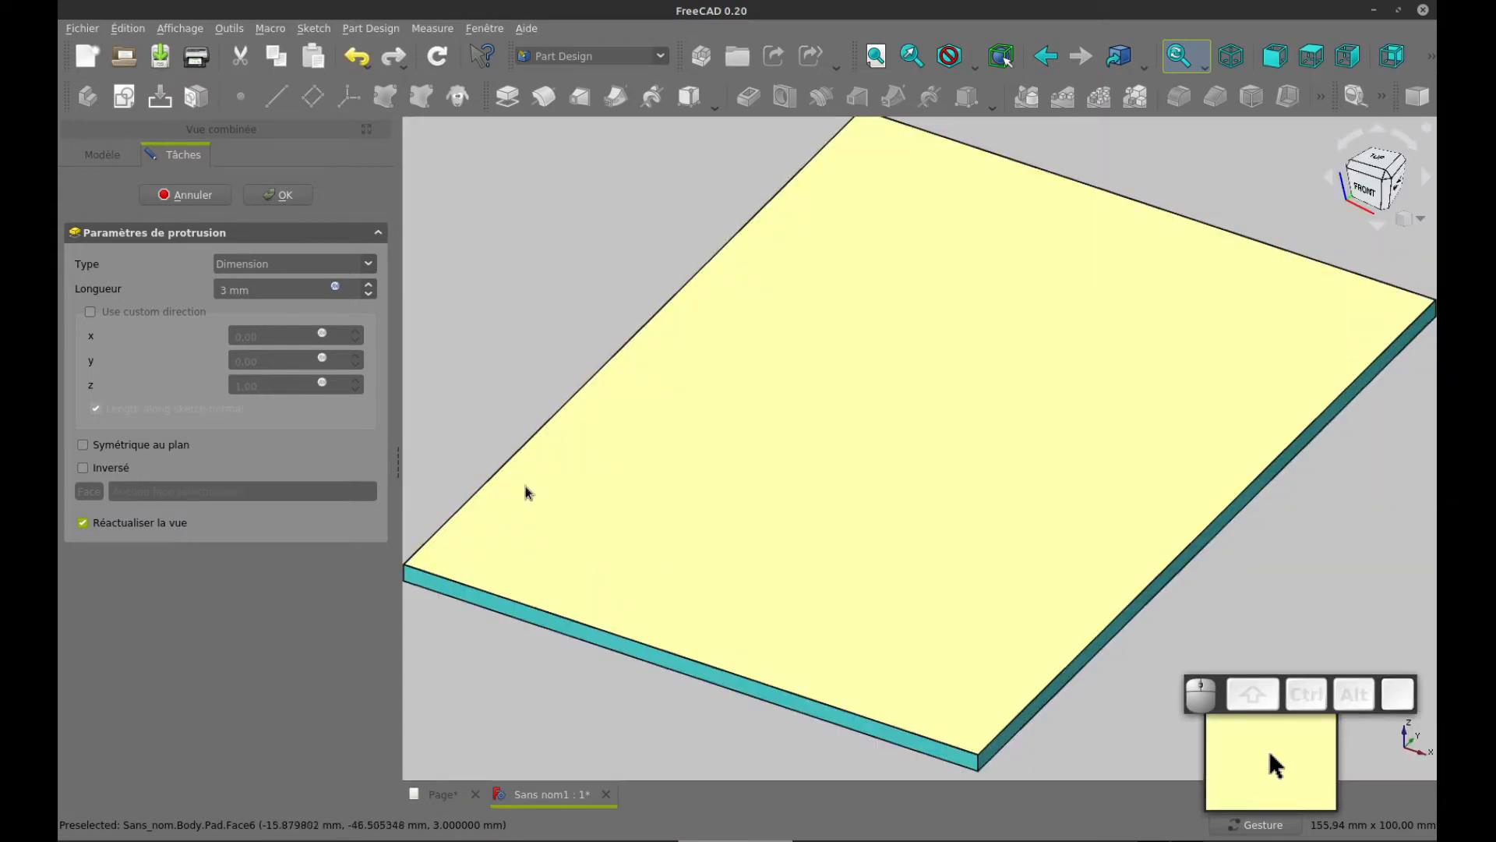
left_click(126, 467)
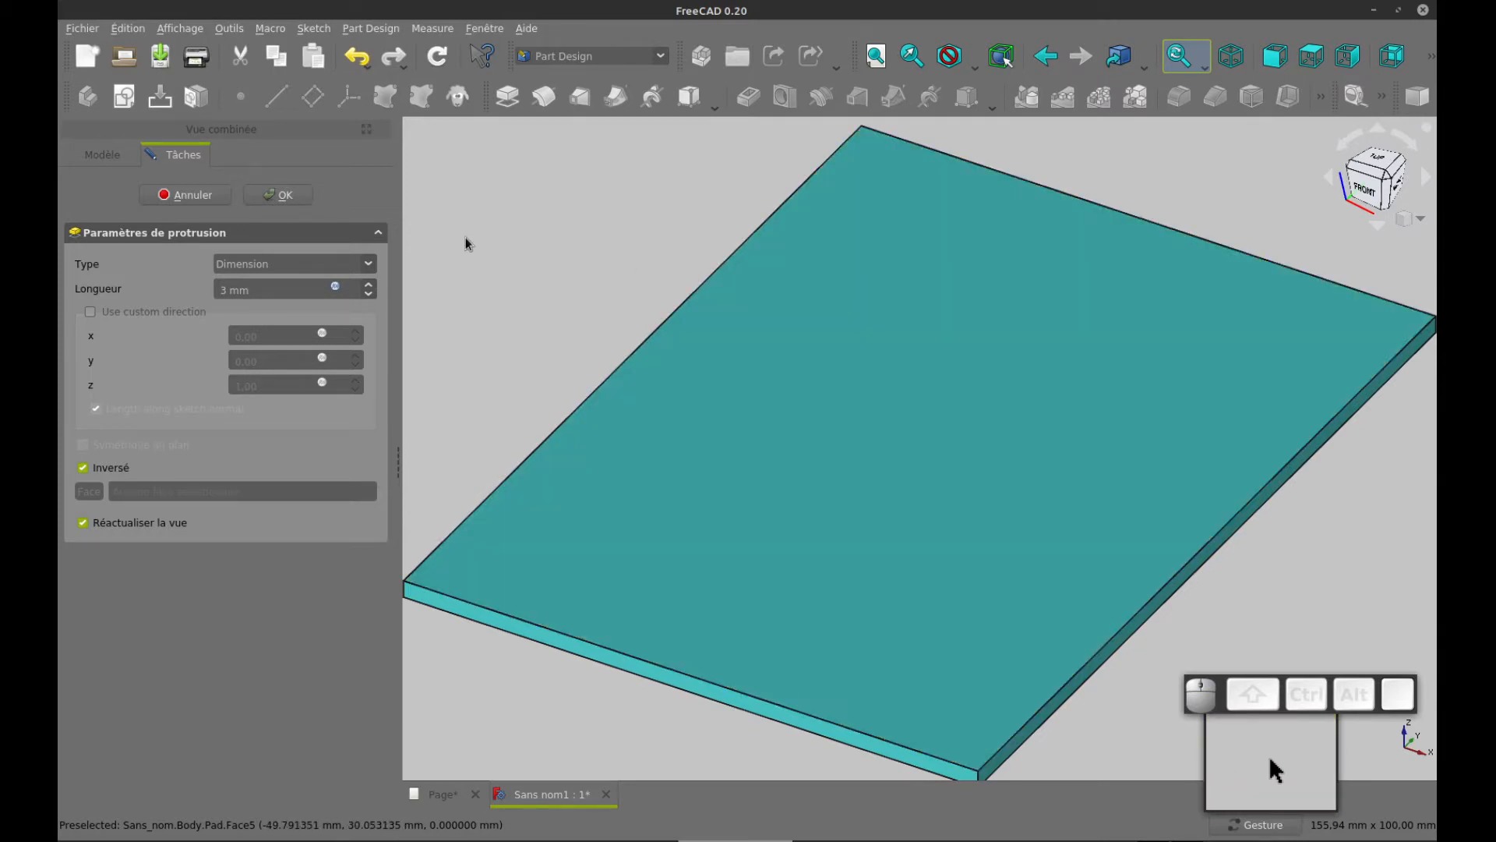
left_click(269, 195)
Set the body's display transparency to 20 and deselect the body
left_click(118, 231)
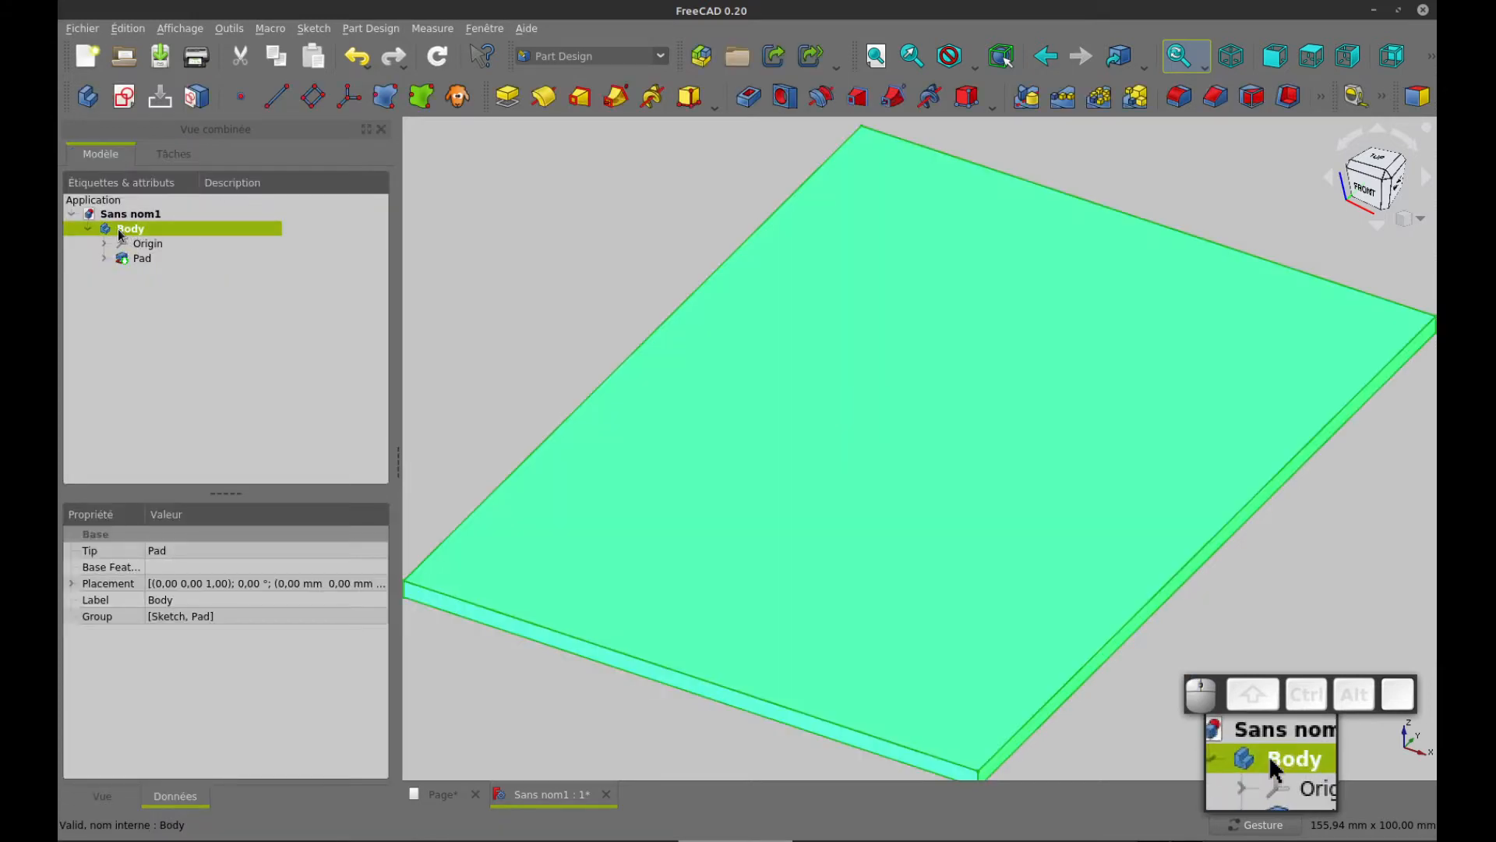
right_click(118, 227)
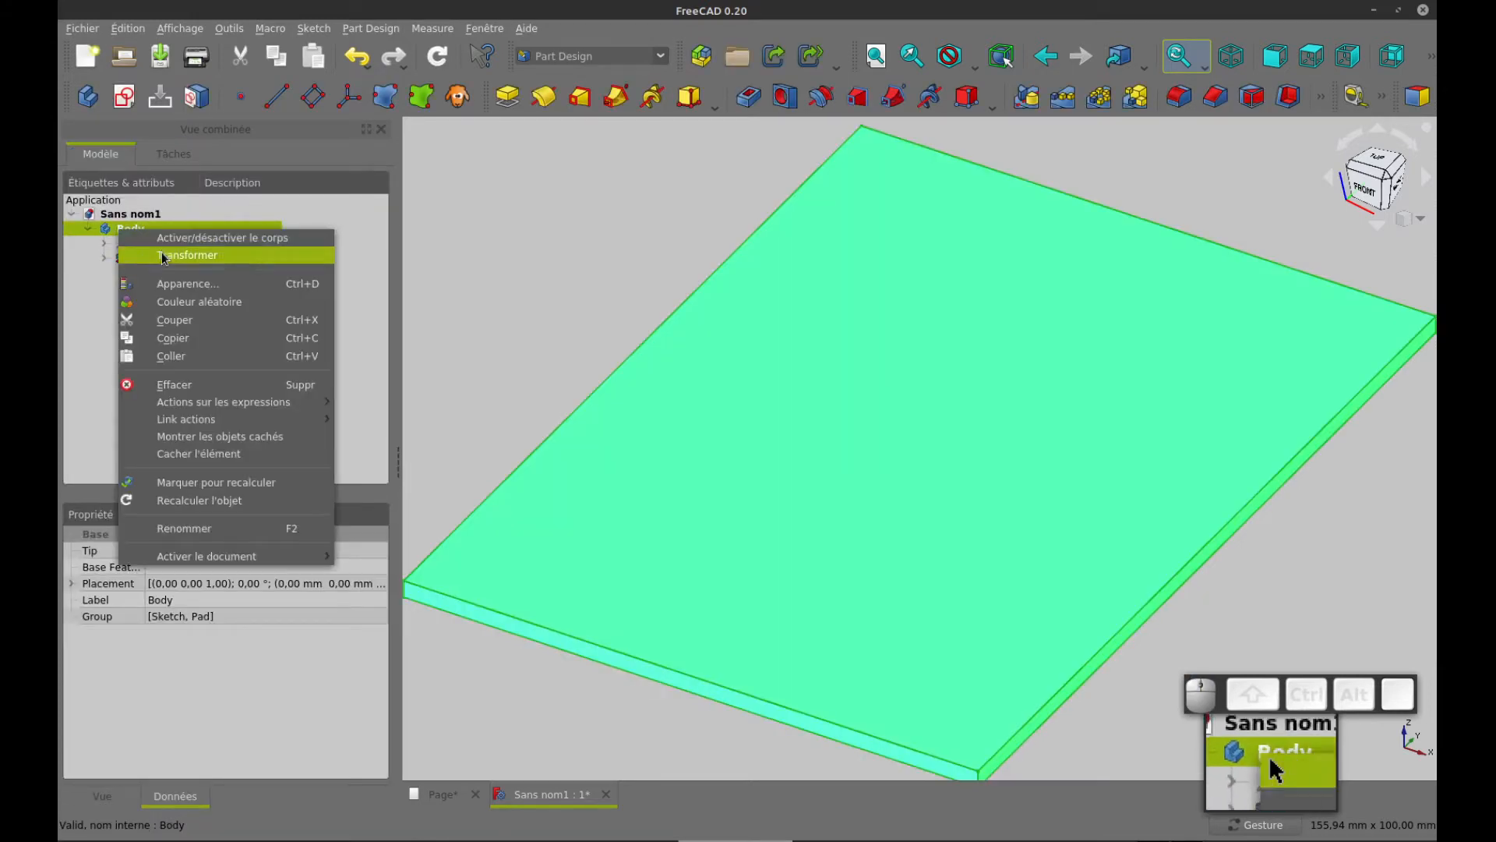
left_click(191, 280)
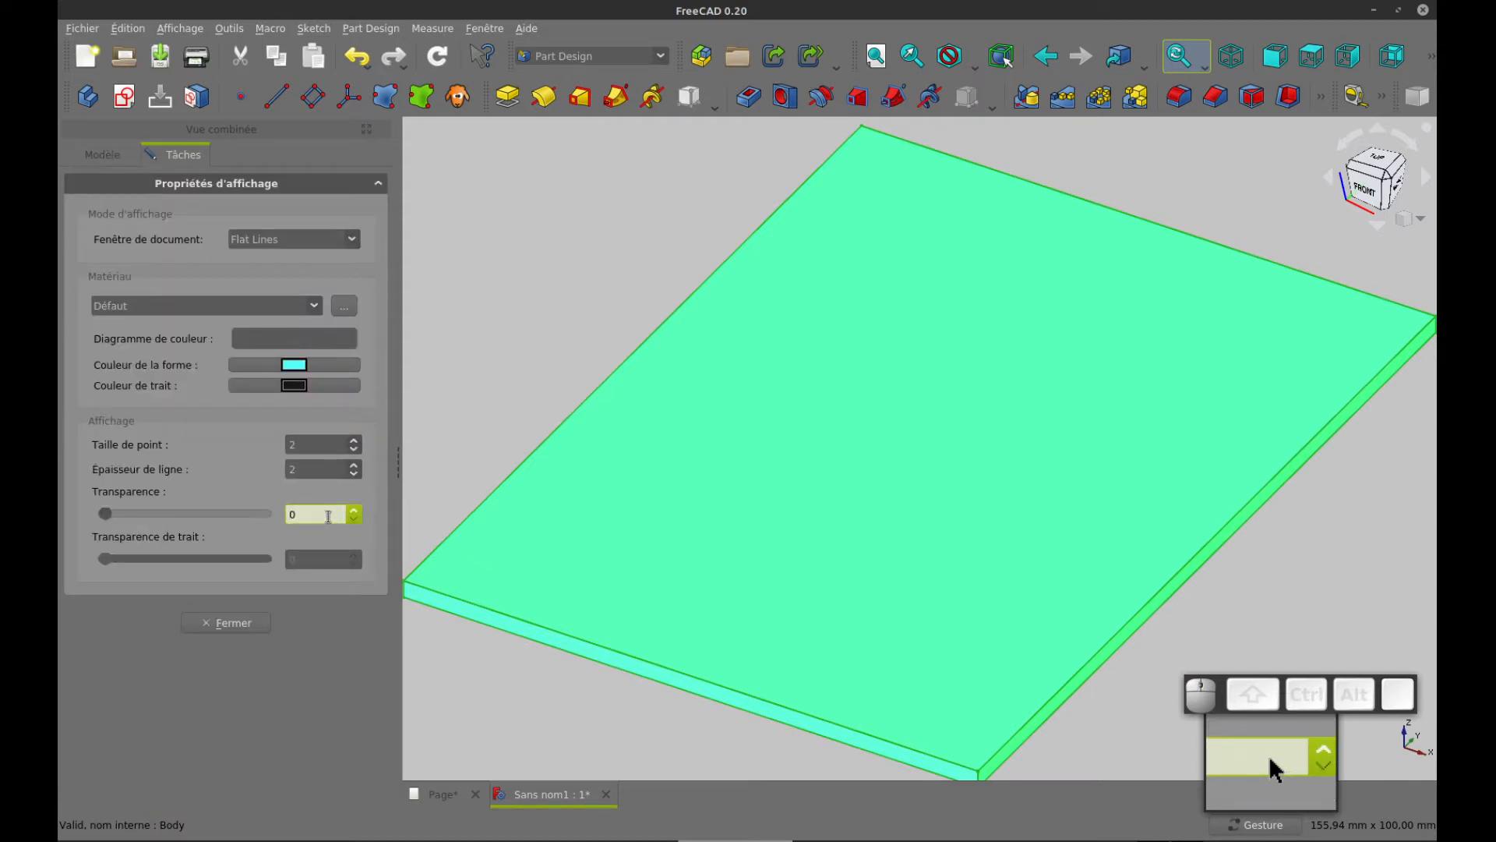
scroll(328, 515, "up", 5)
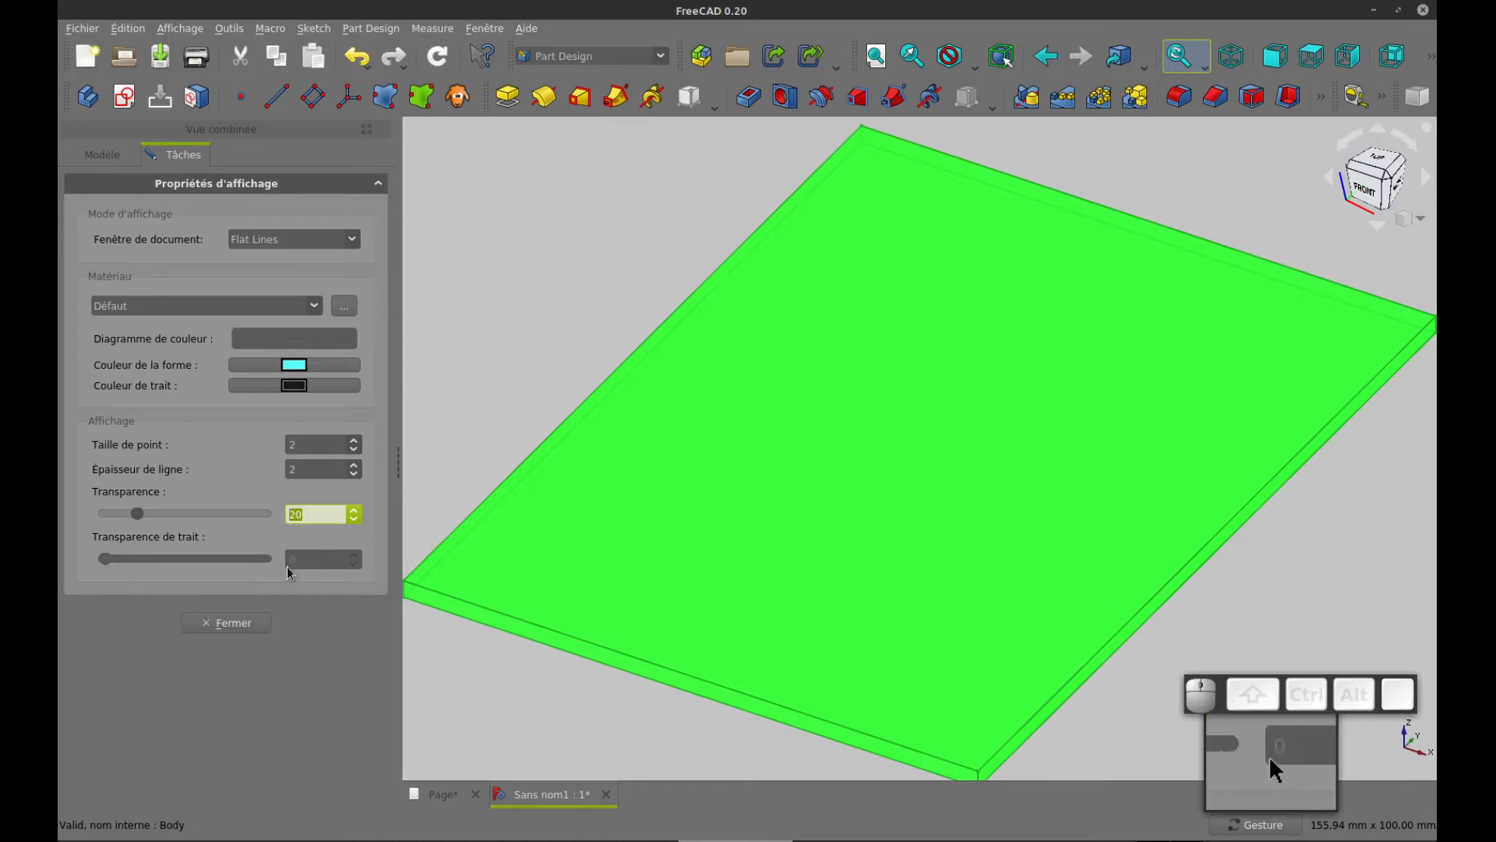
left_click(231, 625)
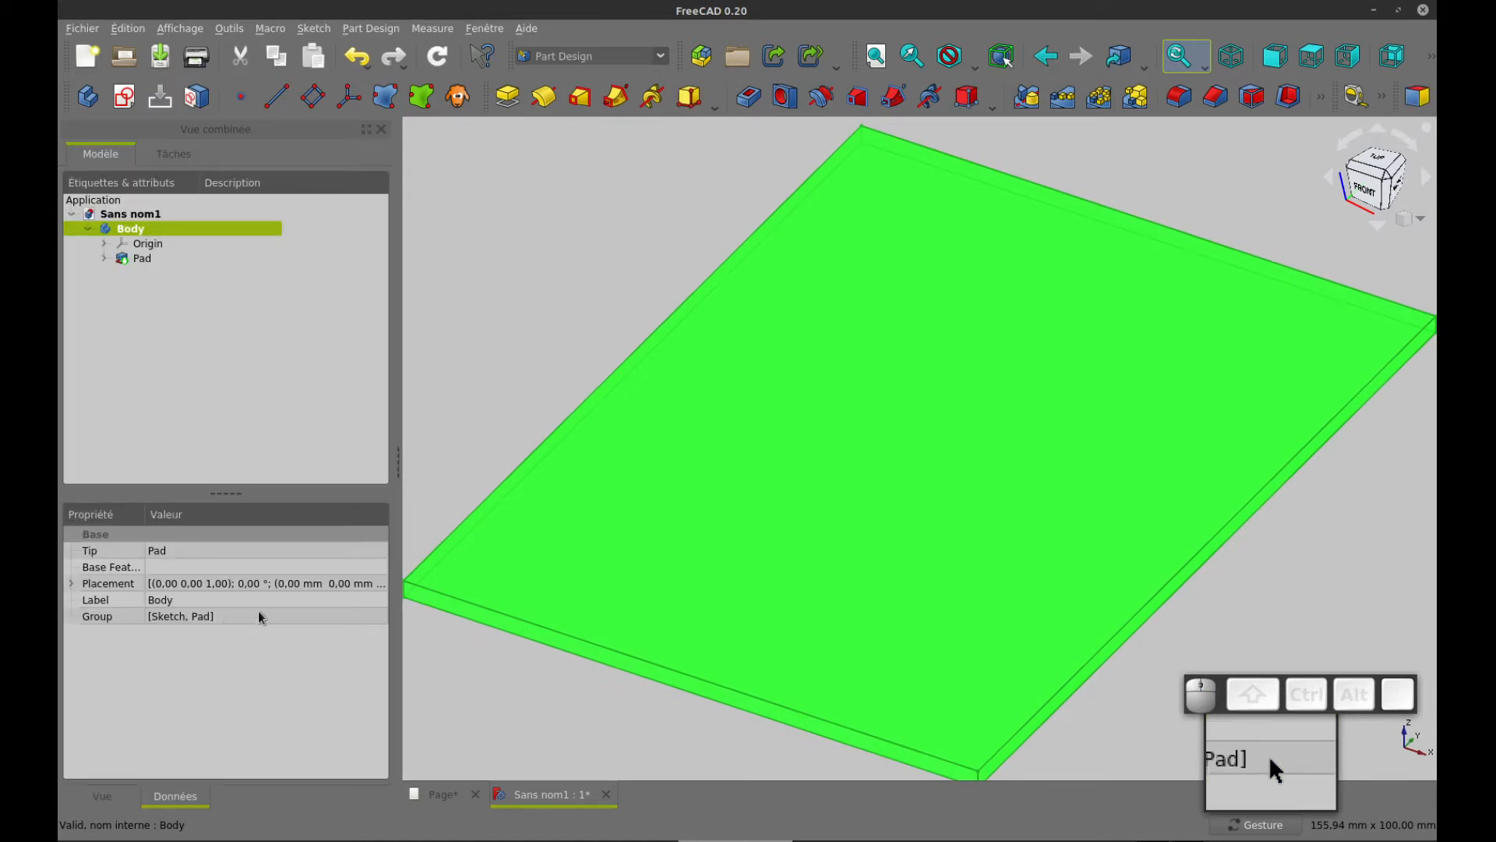
left_click(528, 320)
Reopen the pad's base sketch for editing
key("0")
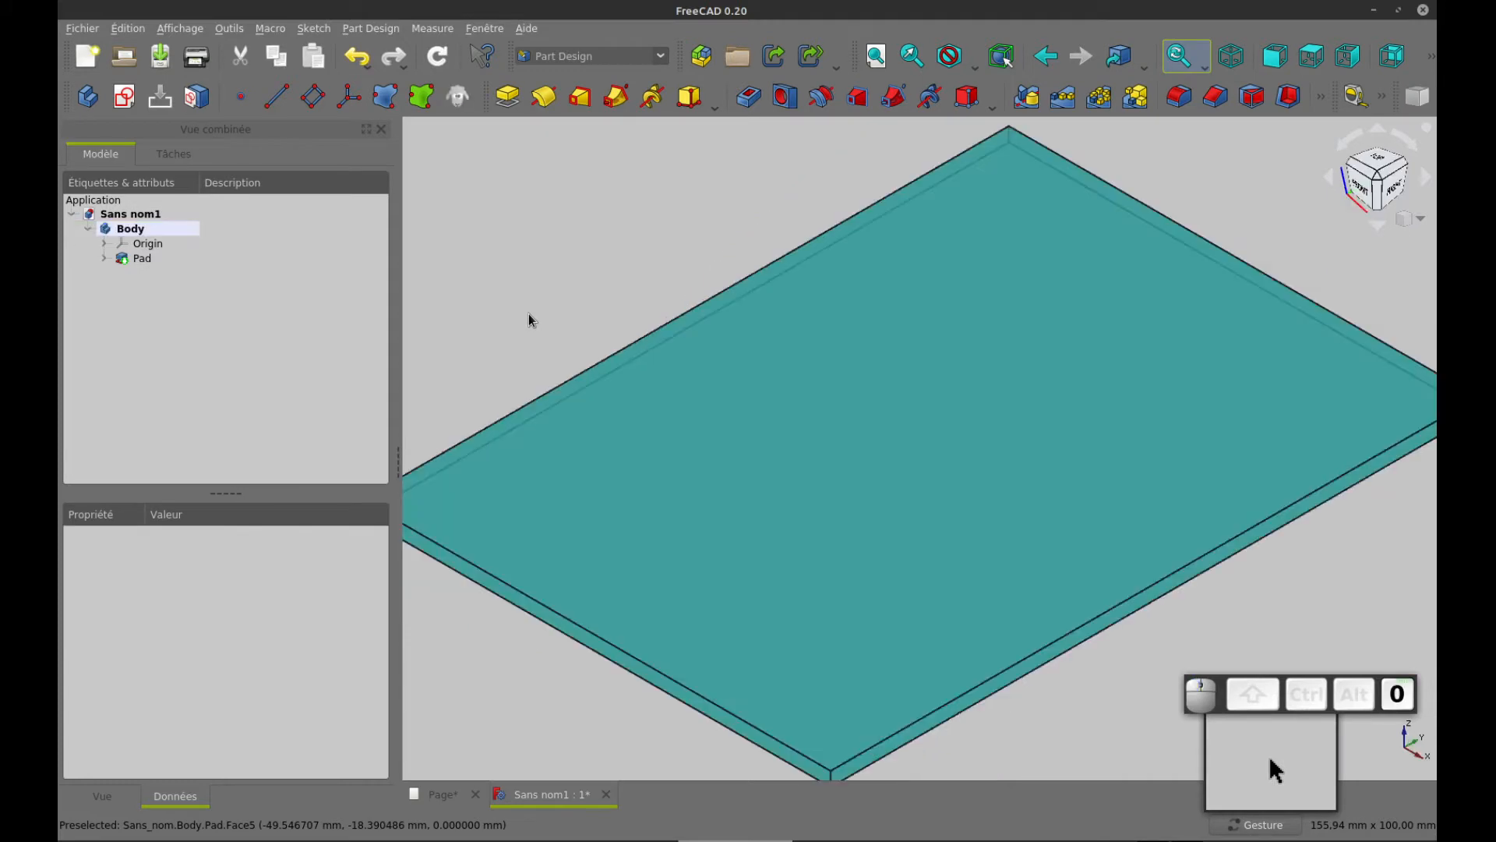
key("v")
key("f")
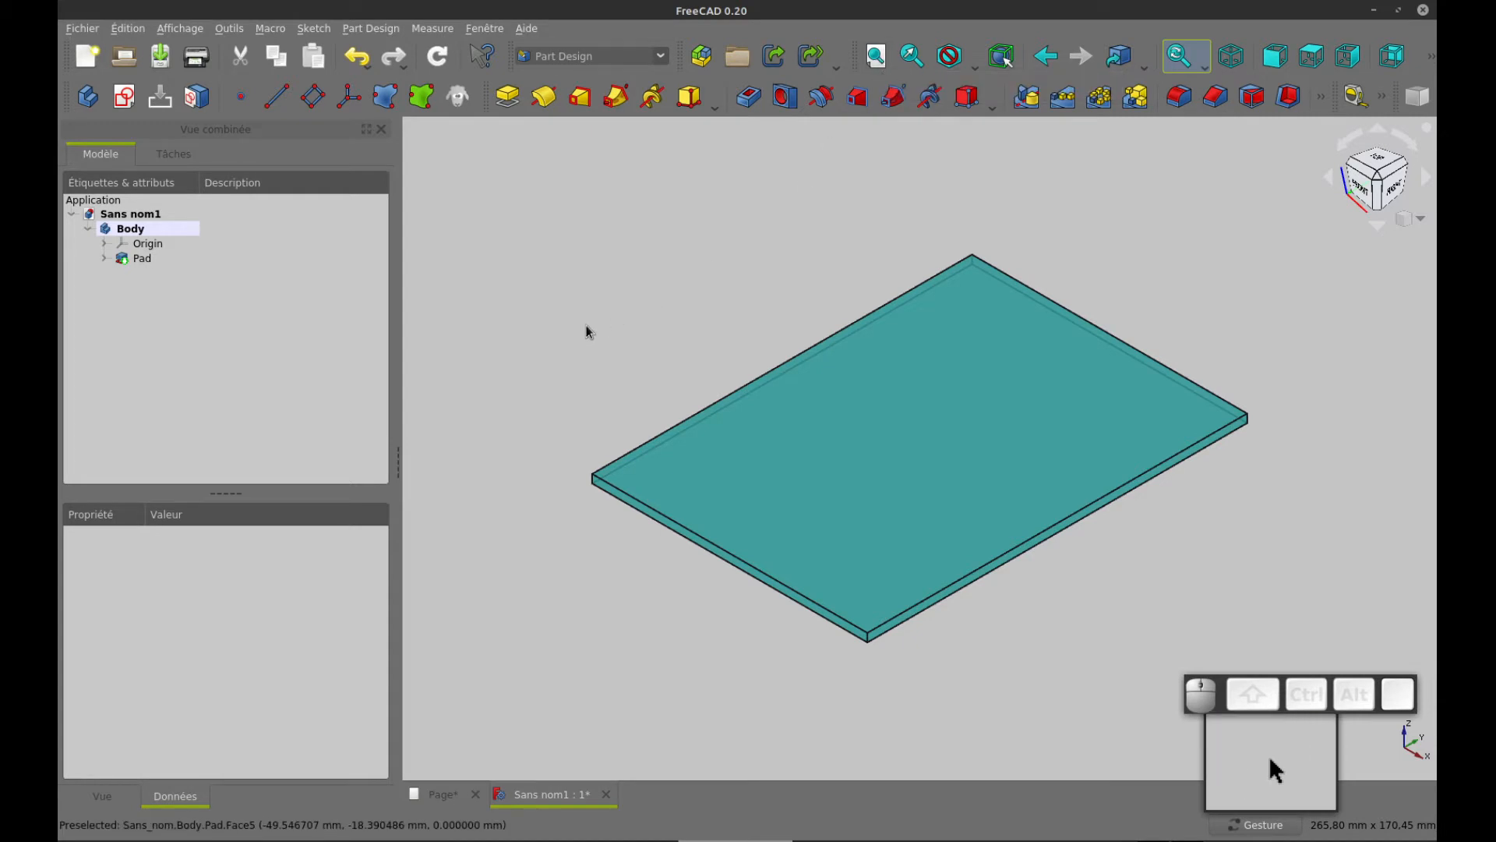
left_click_drag(530, 353, 505, 455)
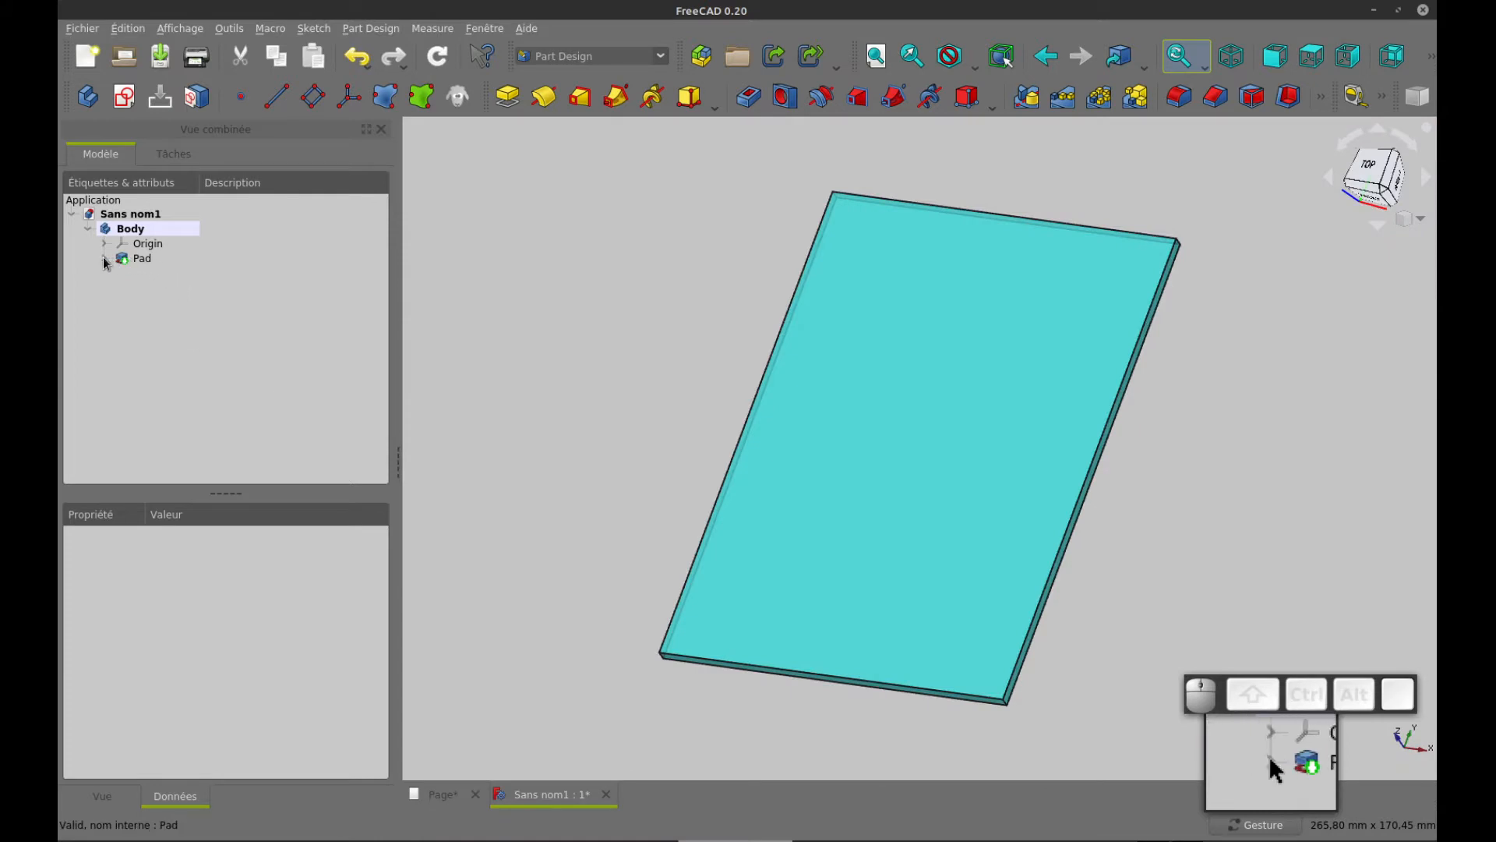
left_click(104, 259)
double_click(162, 274)
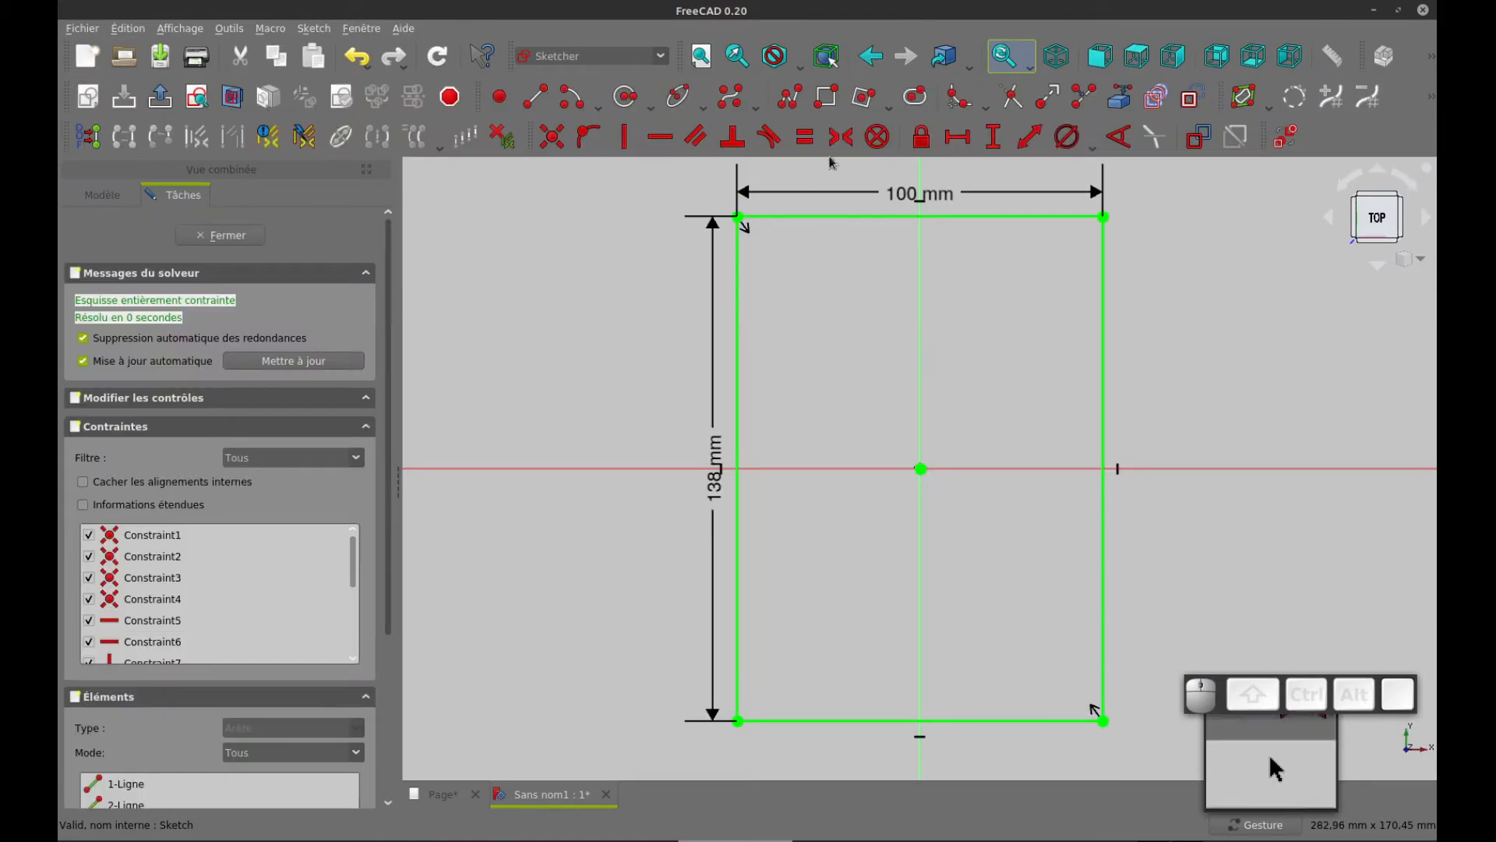
Sketch a rectangle of about 51 × 33 mm inside the plate's upper half, straddling the vertical axis
left_click(826, 97)
left_click(815, 285)
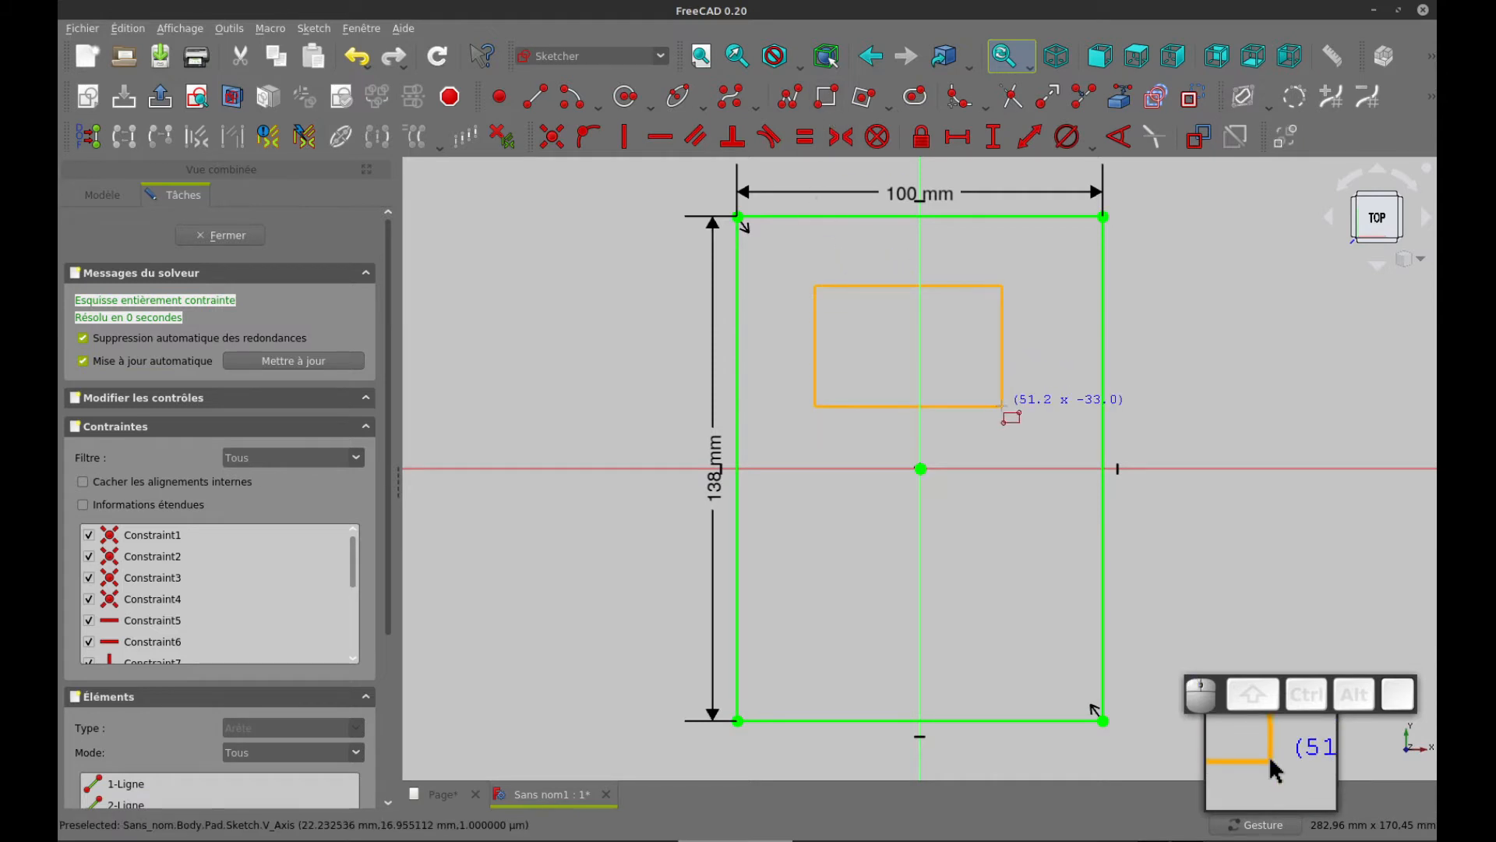
left_click(1004, 406)
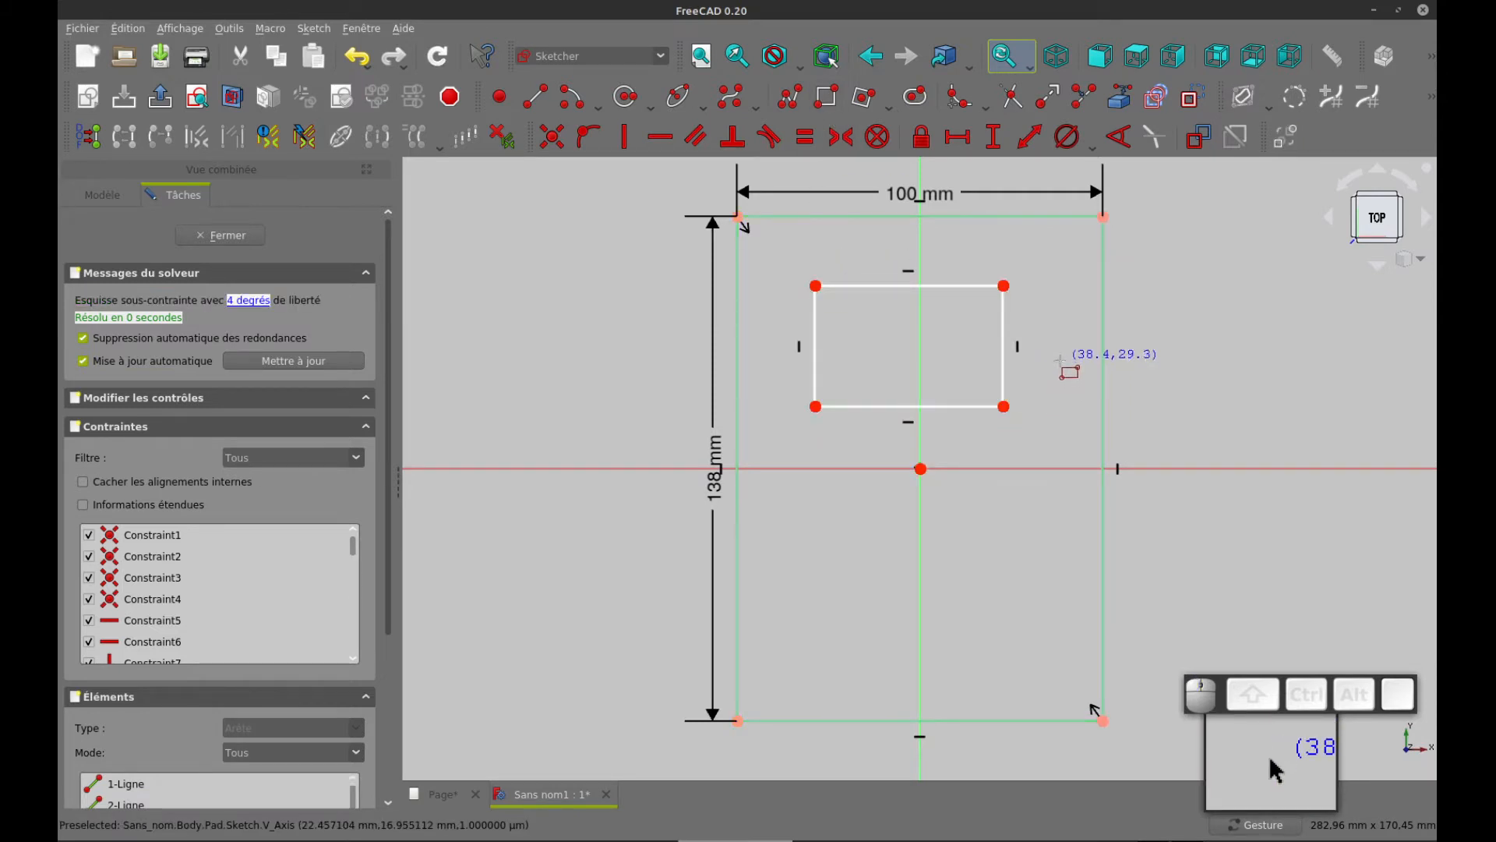
right_click(1063, 360)
Constrain the inner rectangle's two upper corners to be symmetric about the vertical axis
left_click(817, 285)
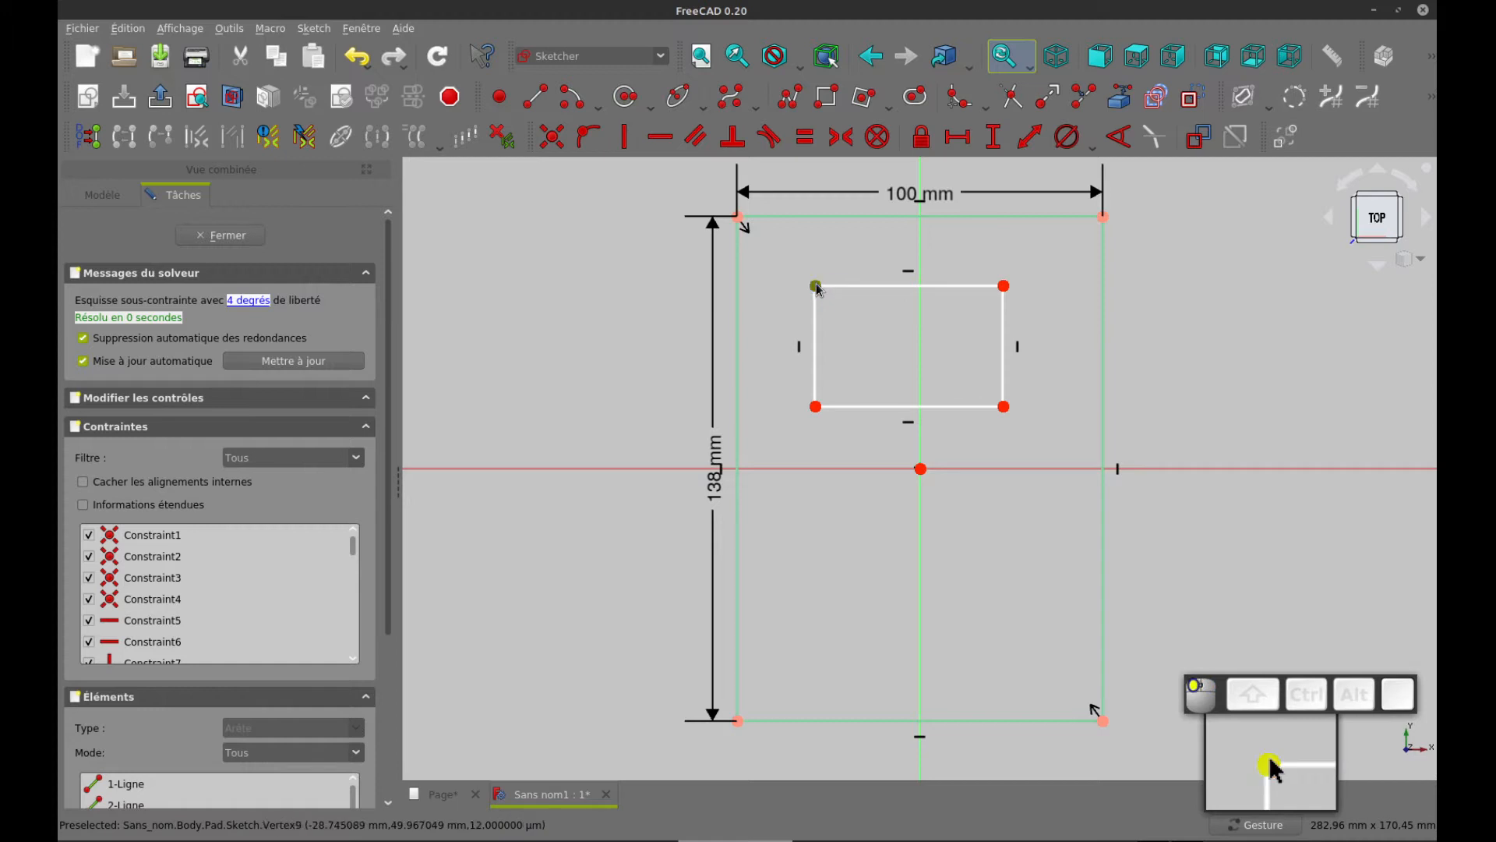
left_click(1003, 285)
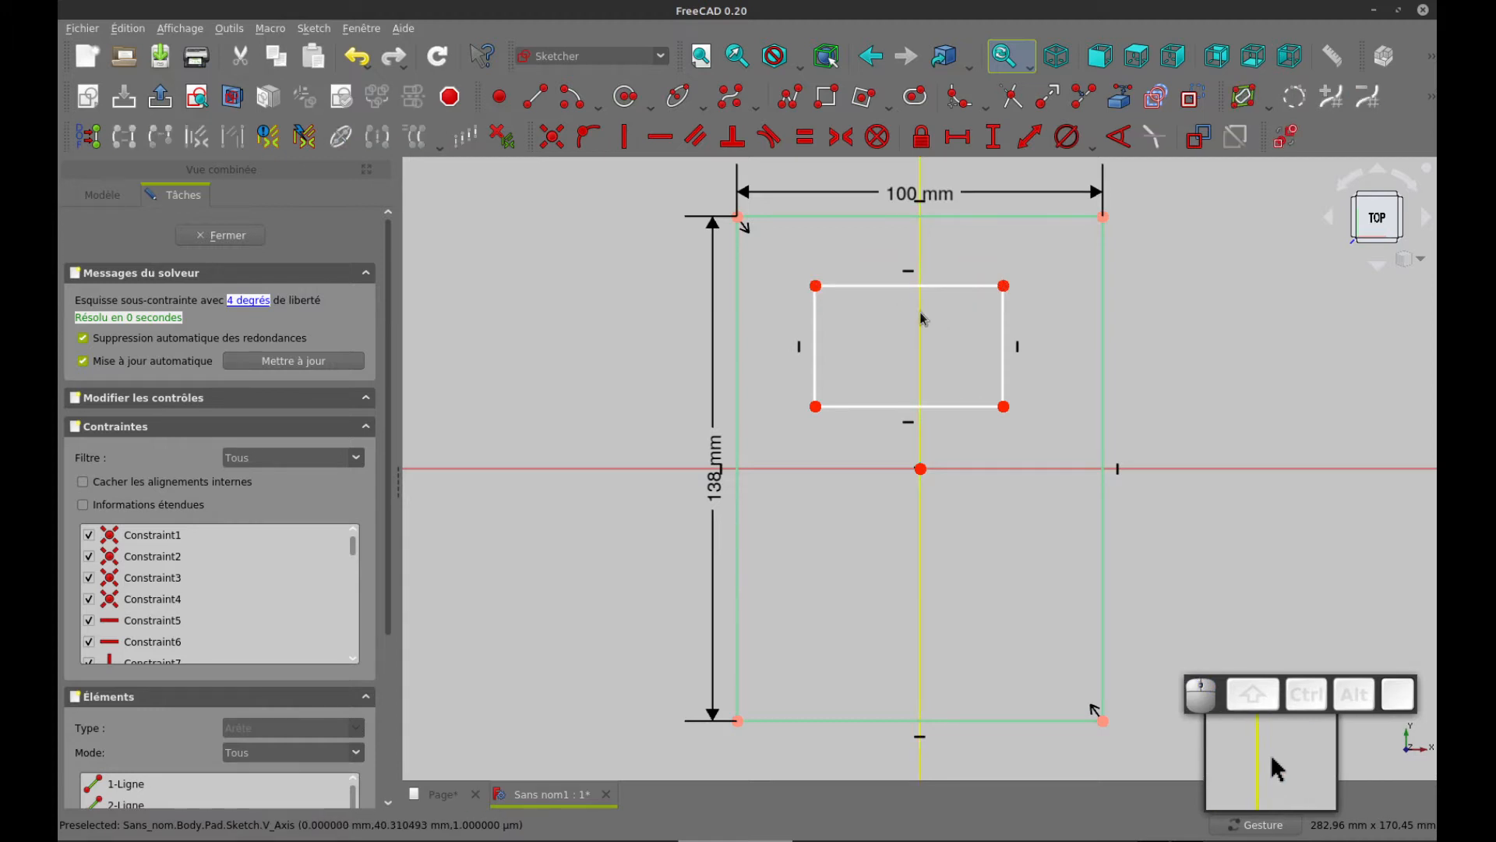
left_click(816, 286)
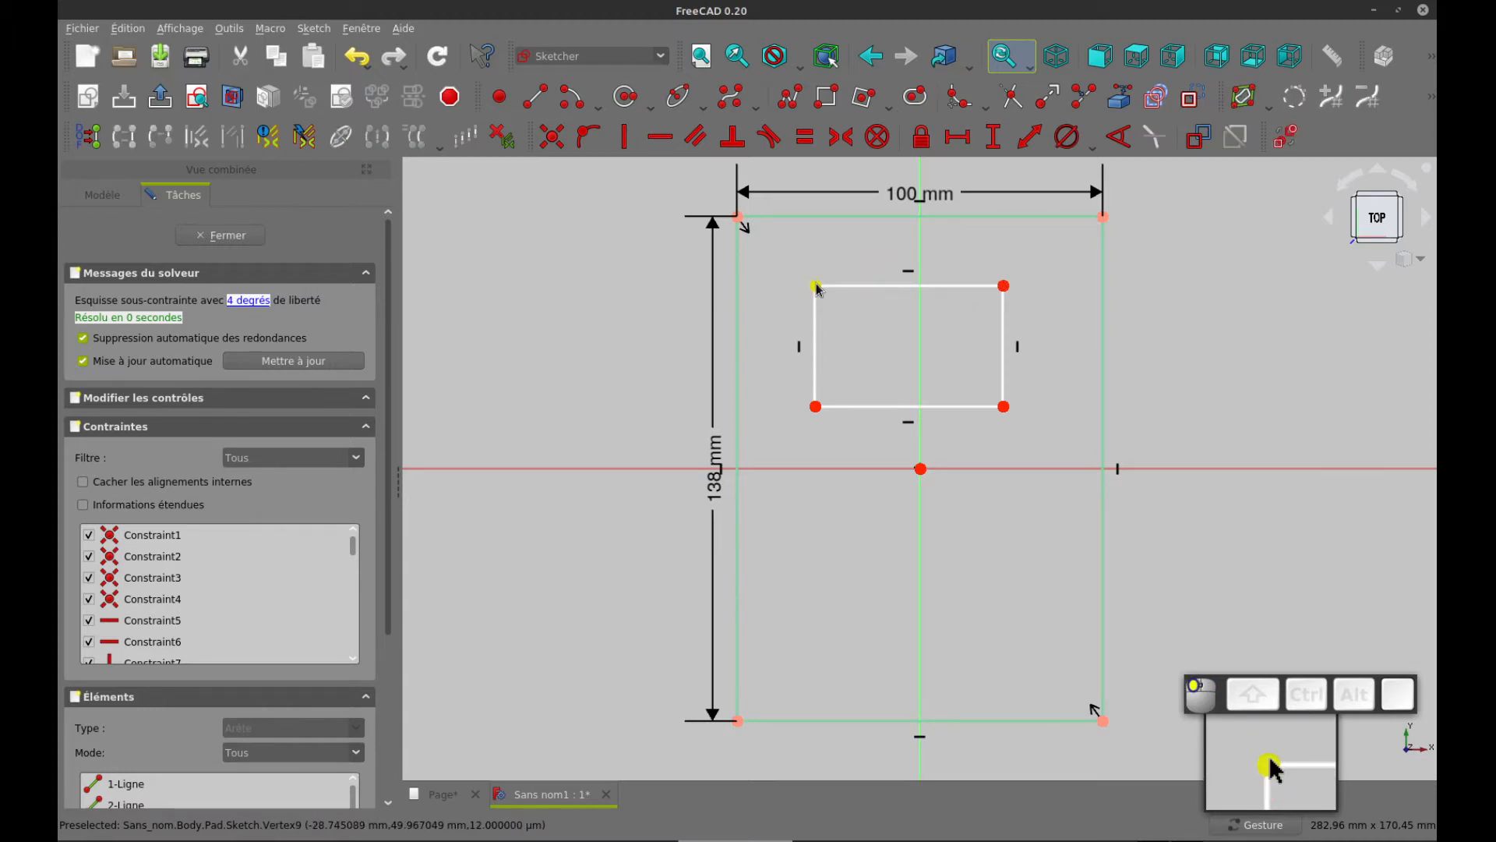
left_click(1003, 287)
left_click(918, 326)
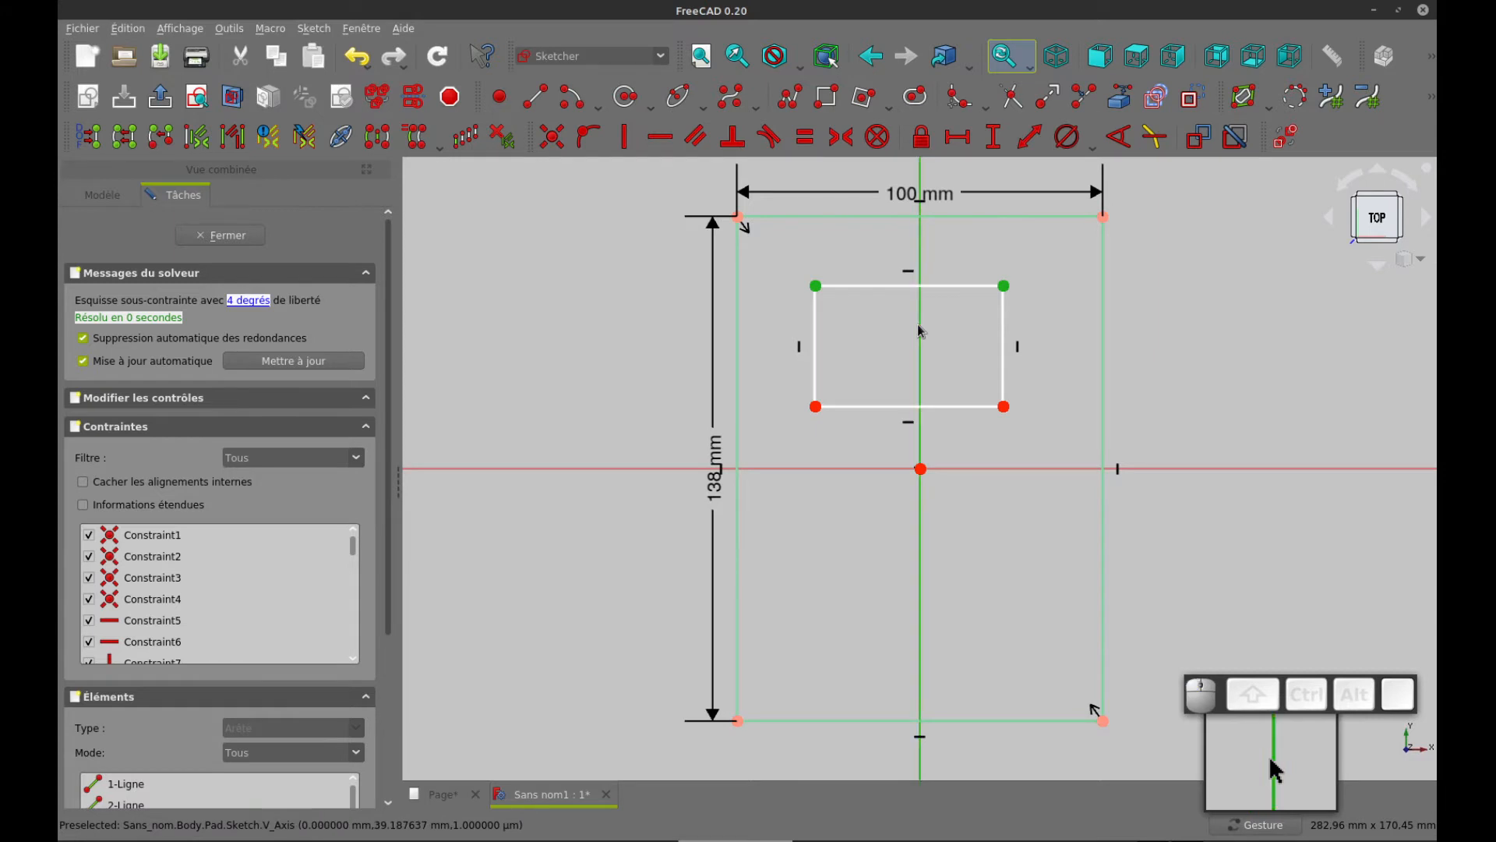
left_click(841, 138)
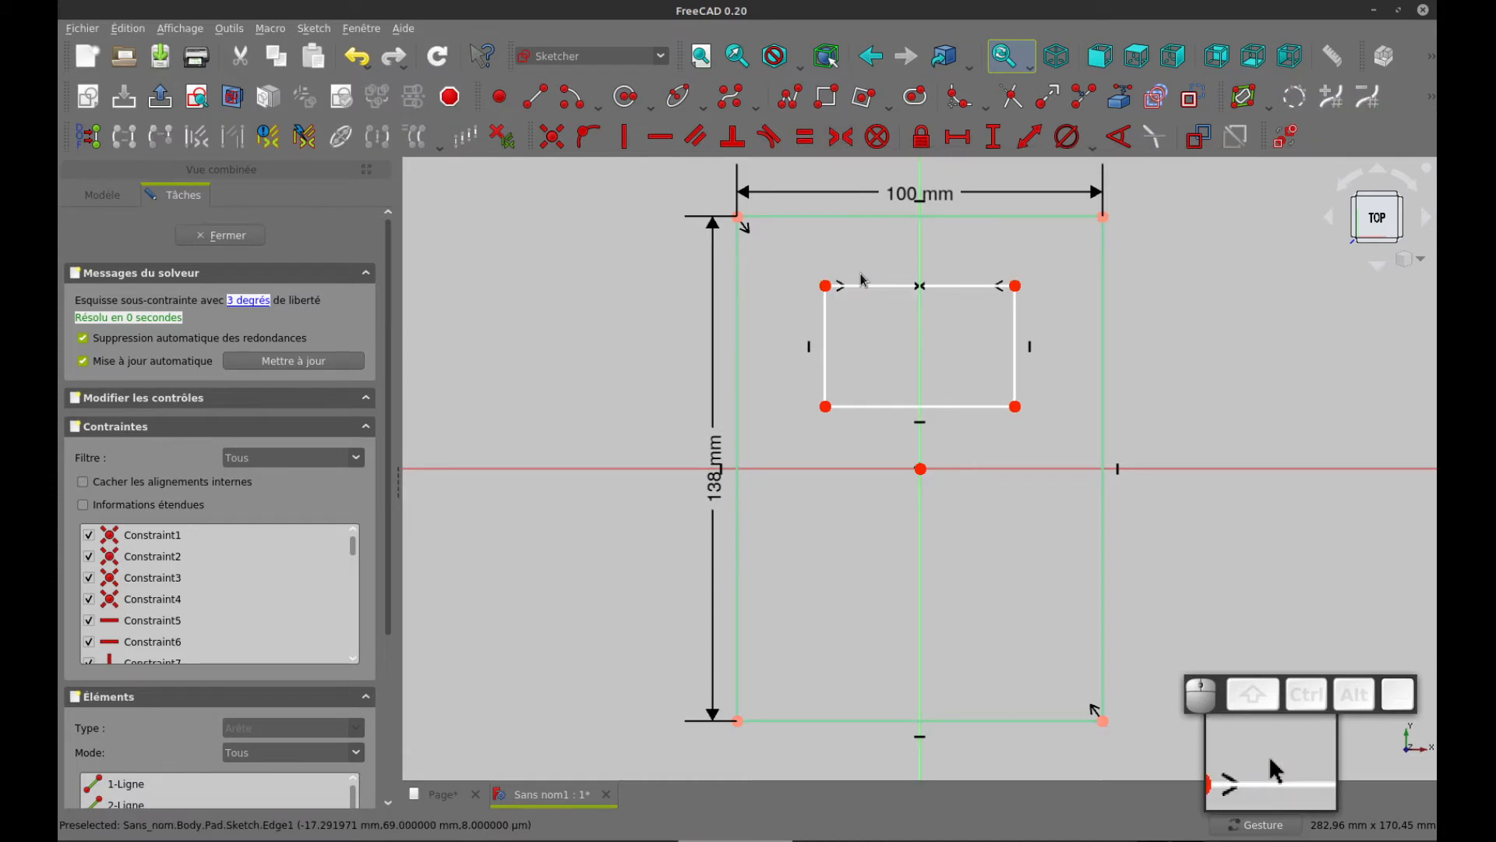
Consult the drawing page for the window width and constrain the inner rectangle's upper edge to a horizontal length of 76 mm
key("ctrl+Tab")
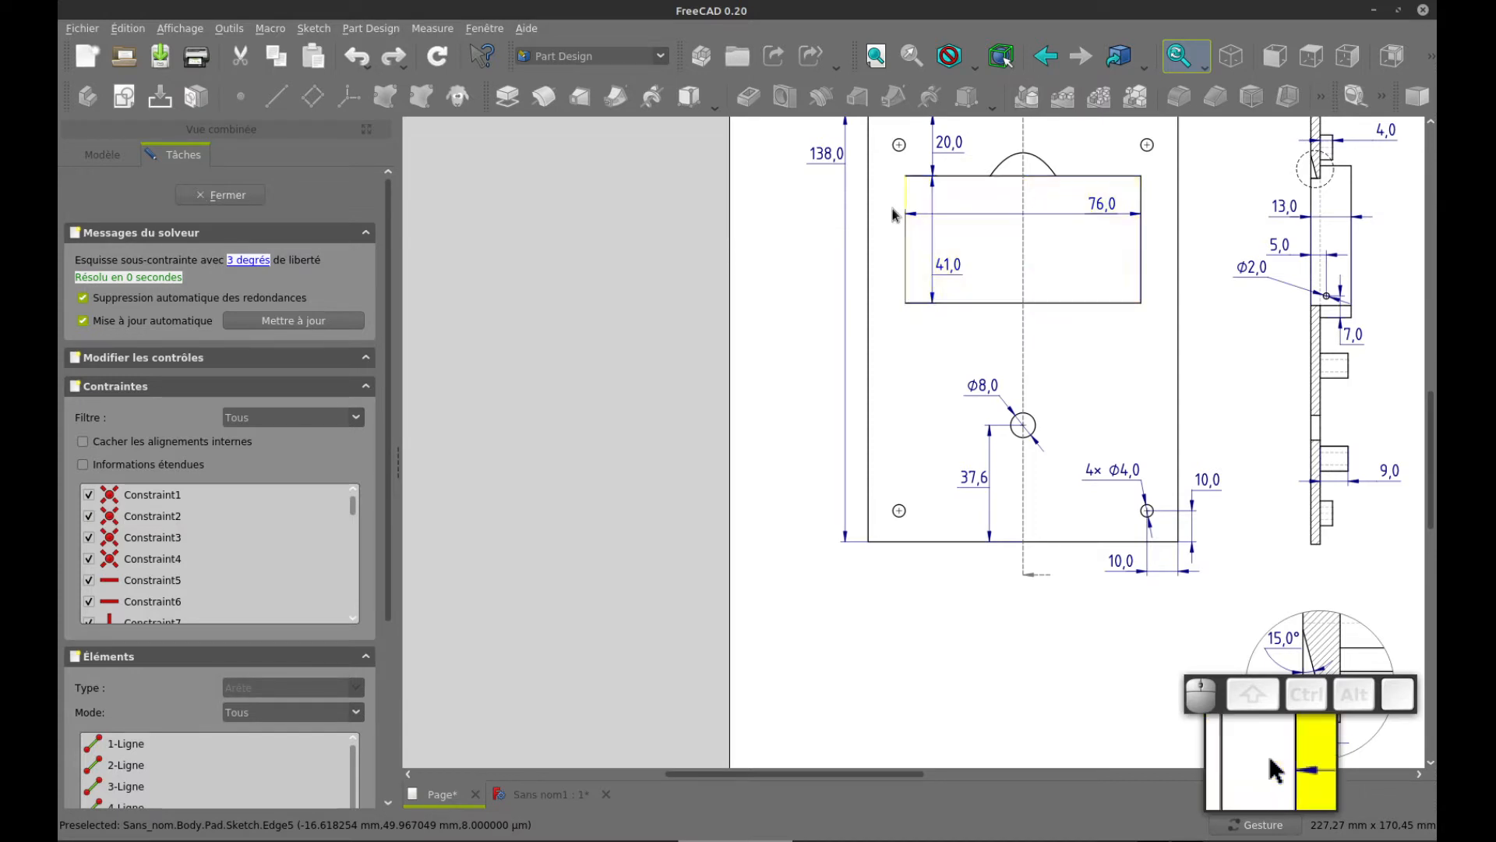
key("ctrl+Tab")
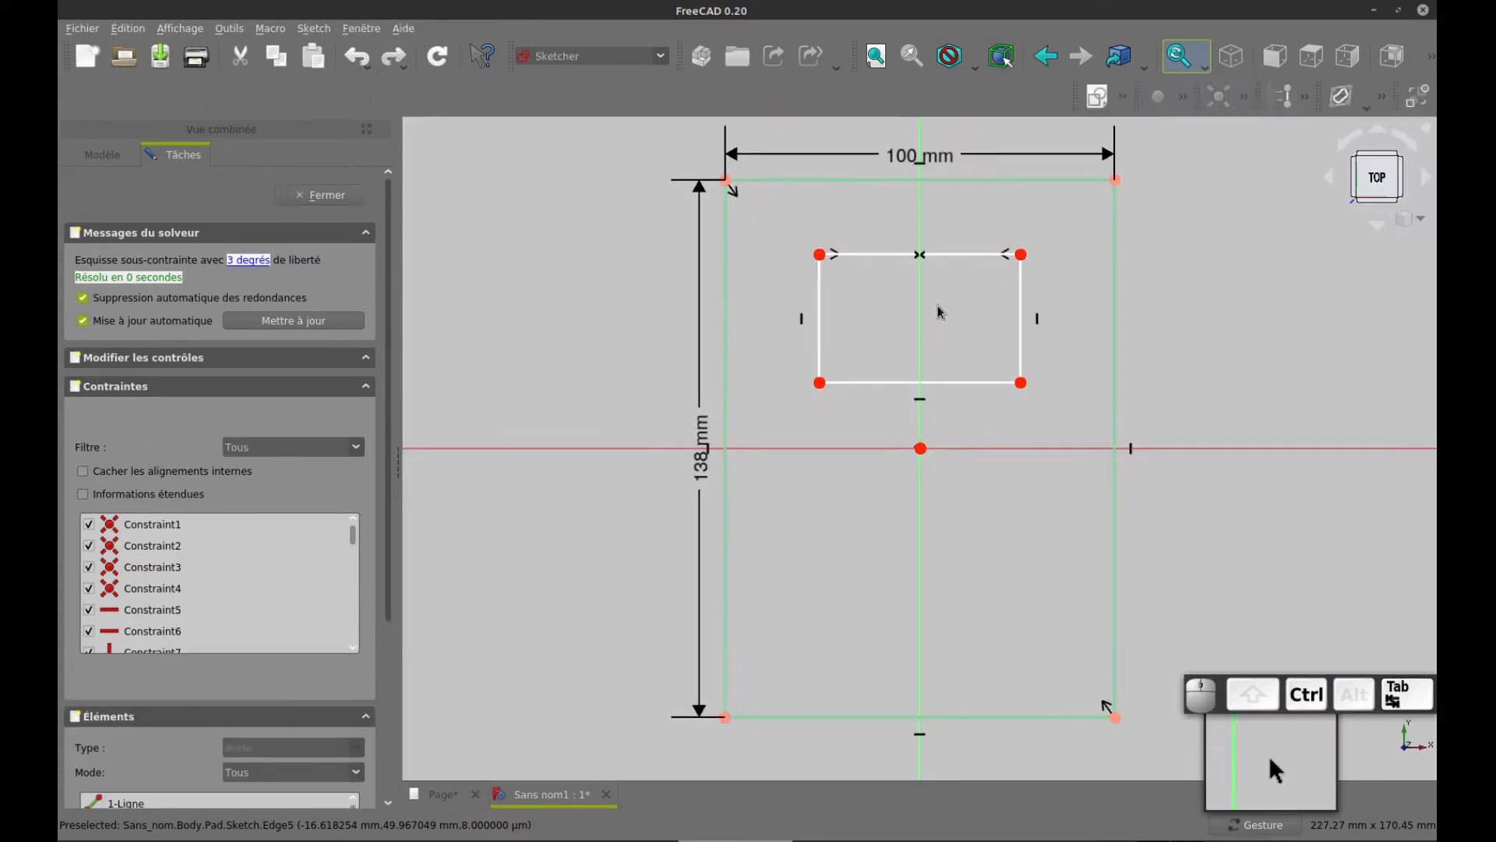
left_click(894, 286)
left_click(958, 137)
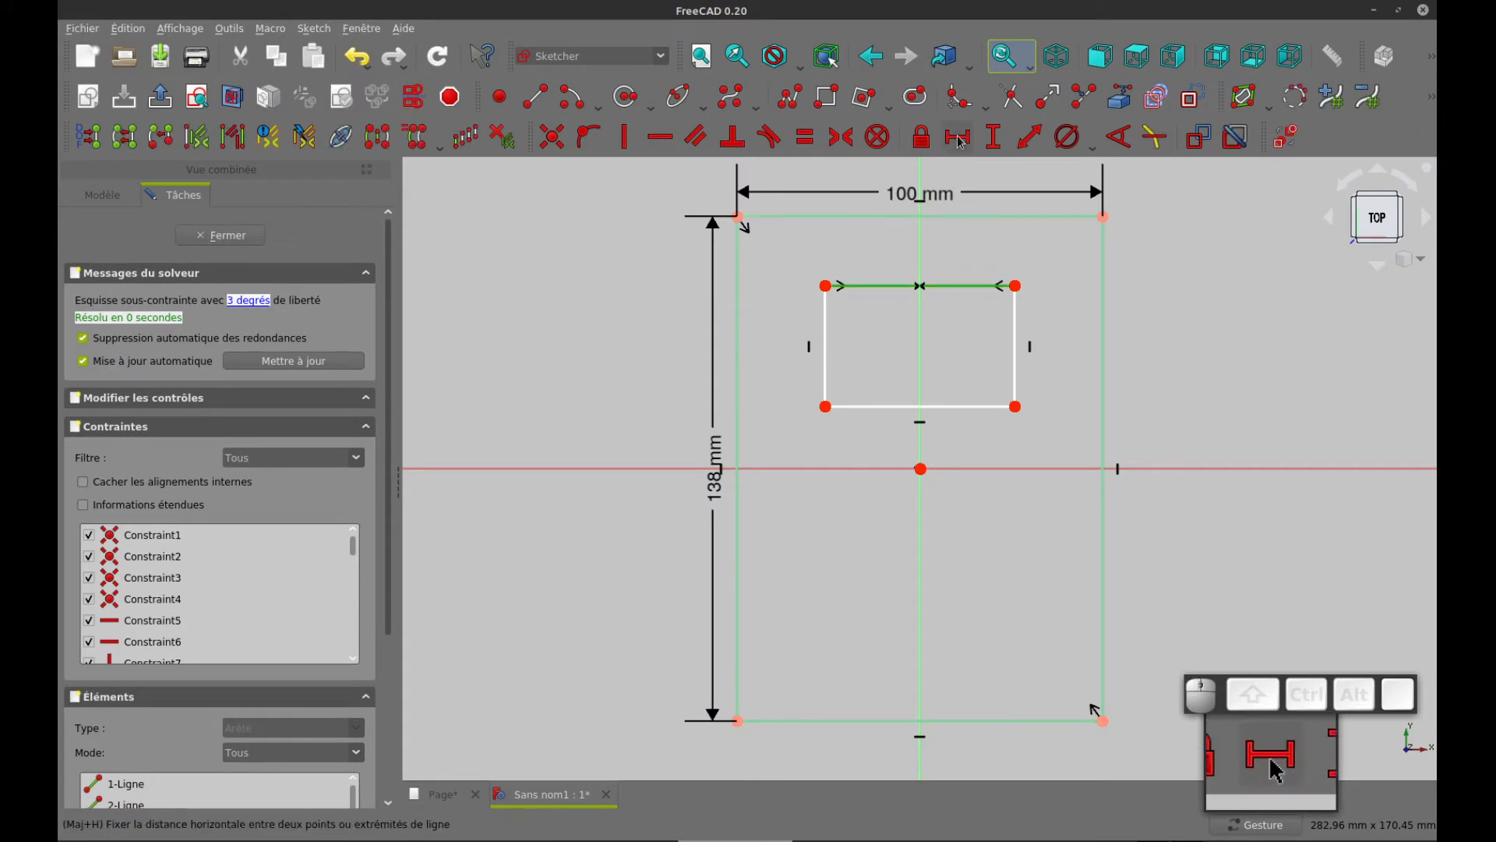
type("76")
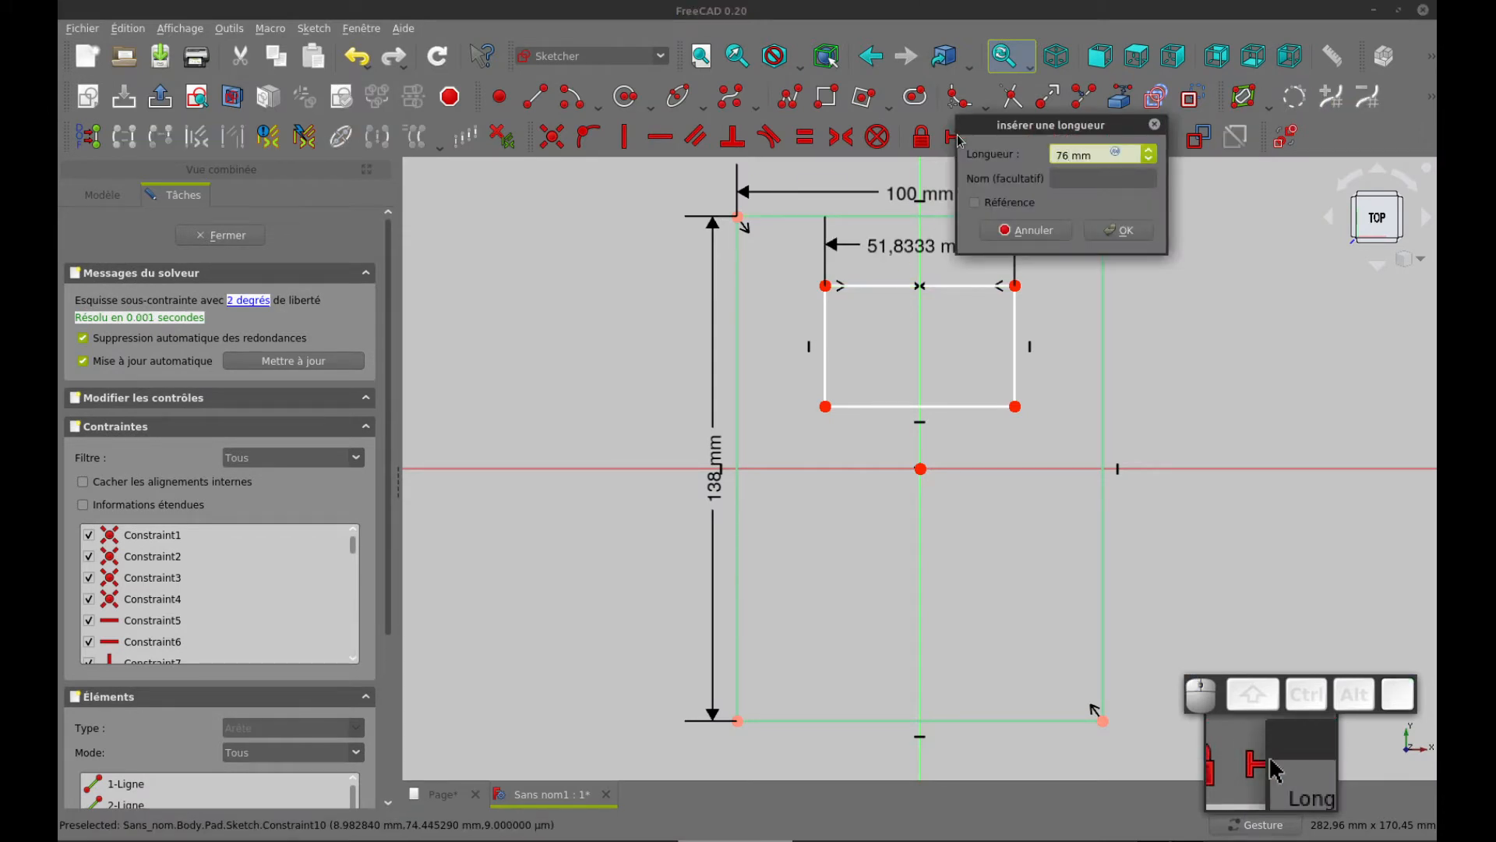
key("Tab")
left_click(1120, 230)
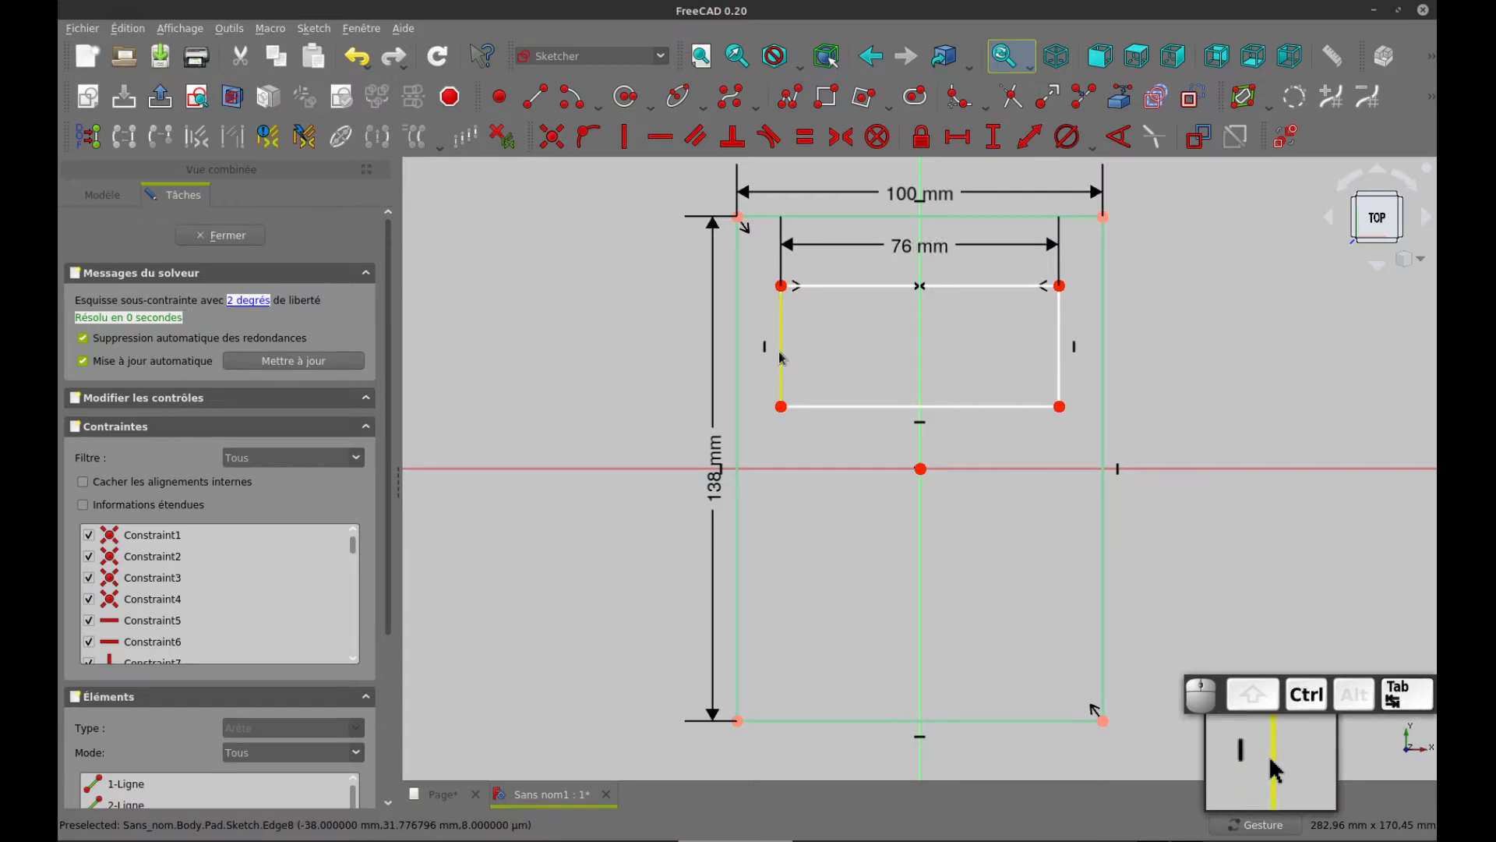
Check the window height on the drawing page and constrain the inner rectangle's left edge to a vertical length of 41 mm
key("ctrl+Tab")
key("ctrl+Tab")
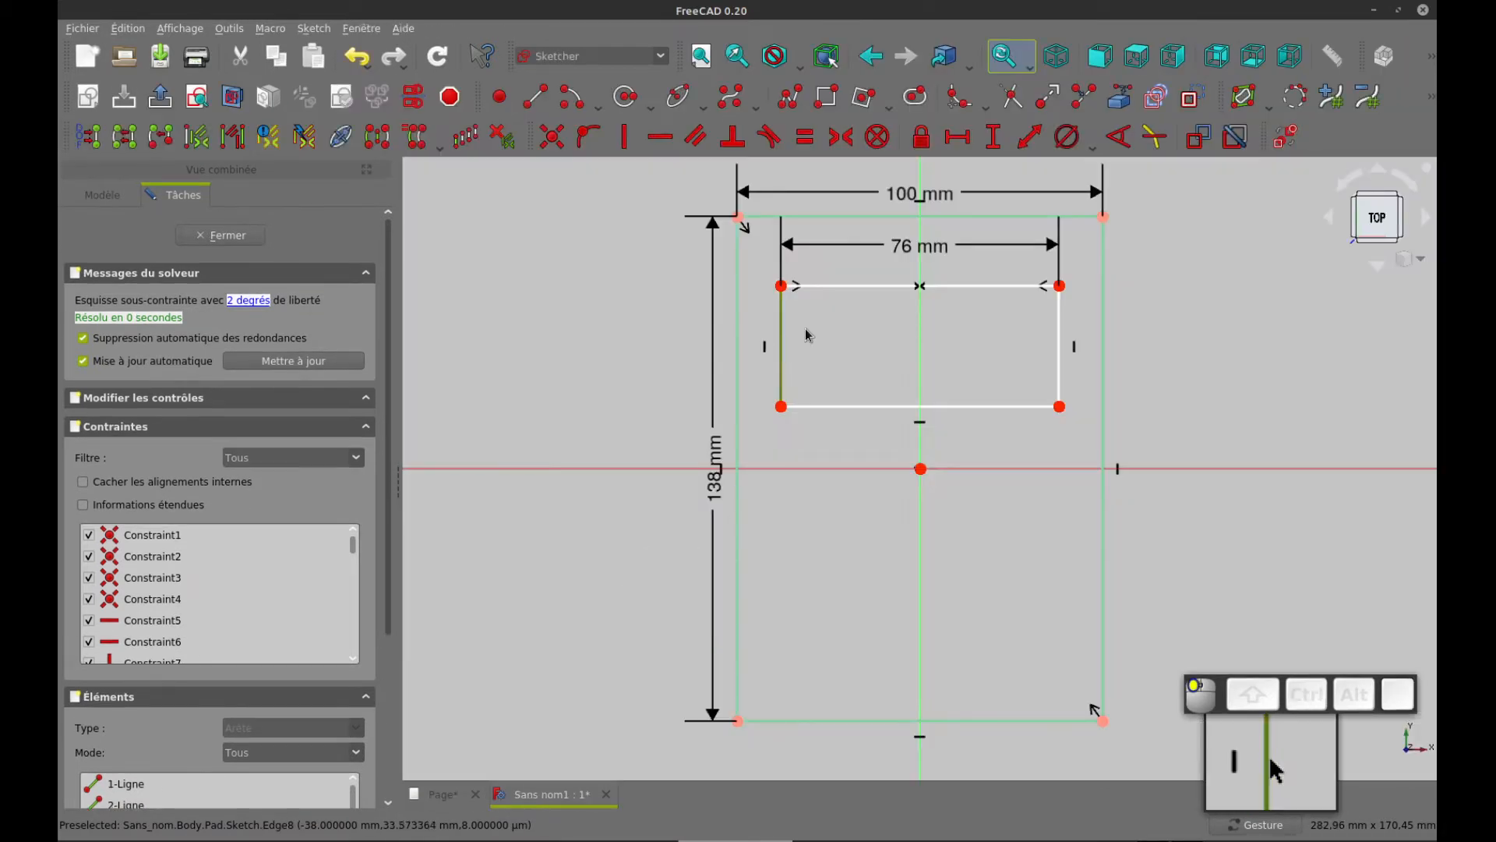
left_click(995, 139)
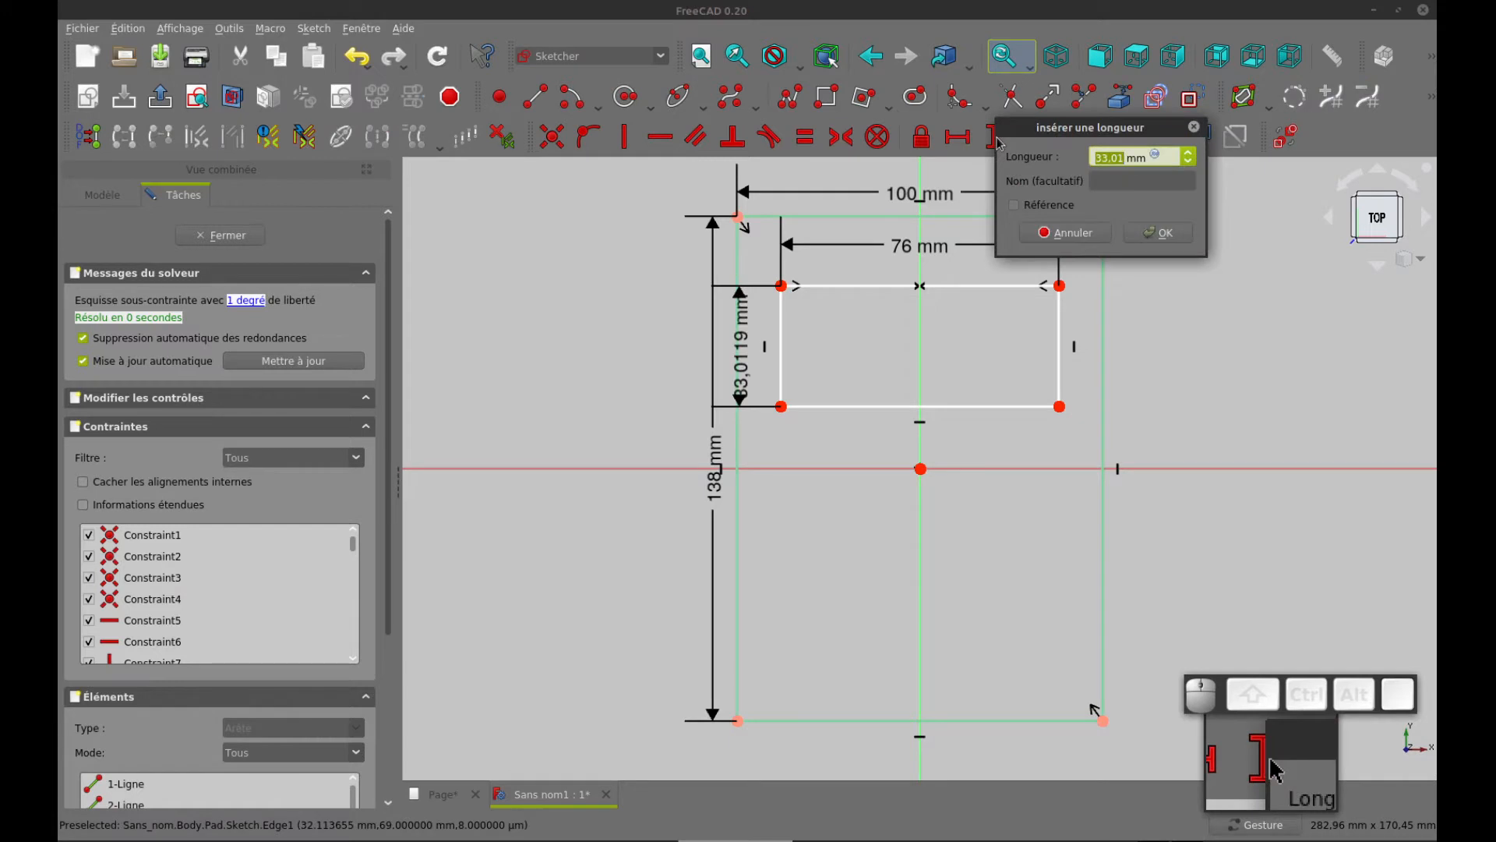
type("41")
key("Return")
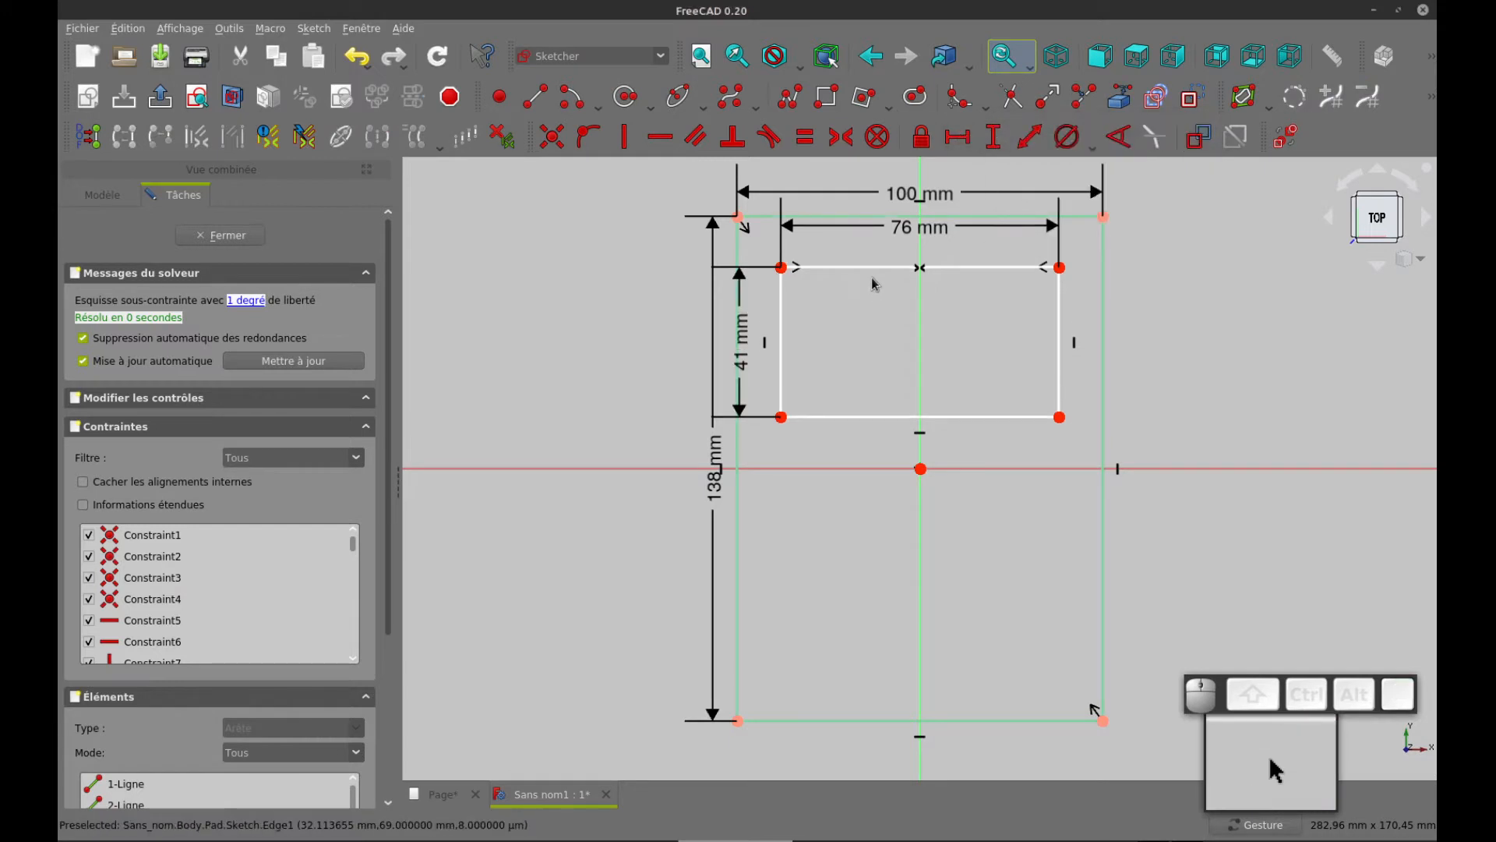
Shift the inner rectangle vertically to test its remaining freedom, and move its 41 mm dimension inside the rectangle
mouse_move(874, 268)
left_mouse_down()
mouse_move(876, 376)
mouse_move(885, 324)
left_mouse_up()
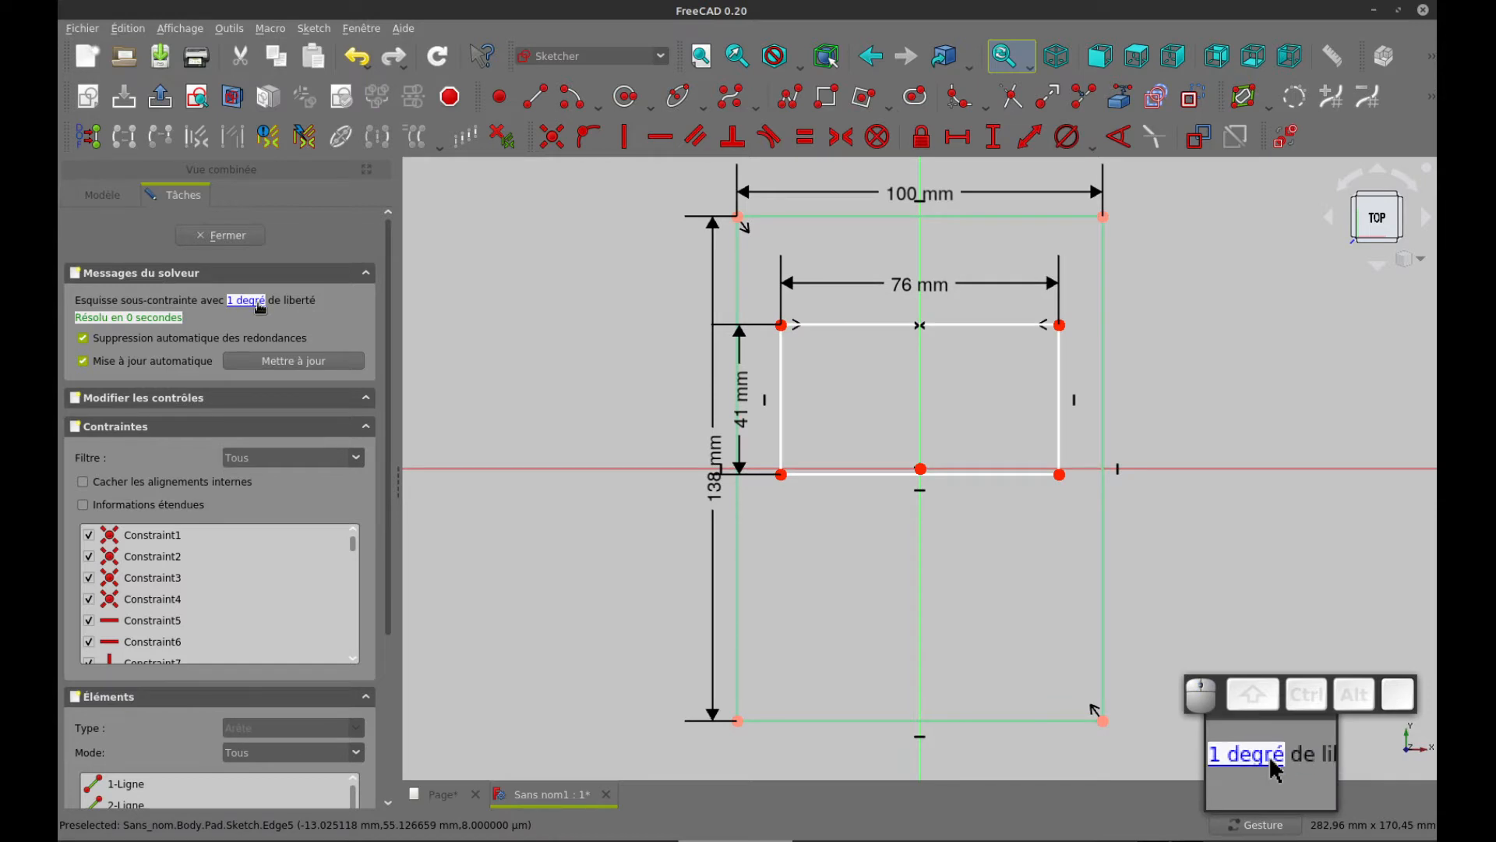
left_click_drag(856, 329, 901, 353)
left_click_drag(746, 382, 848, 382)
Check the window's offset on the drawing page and constrain the vertical distance between the outer and inner rectangles' upper-left corners to 20 mm
key("ctrl+Tab")
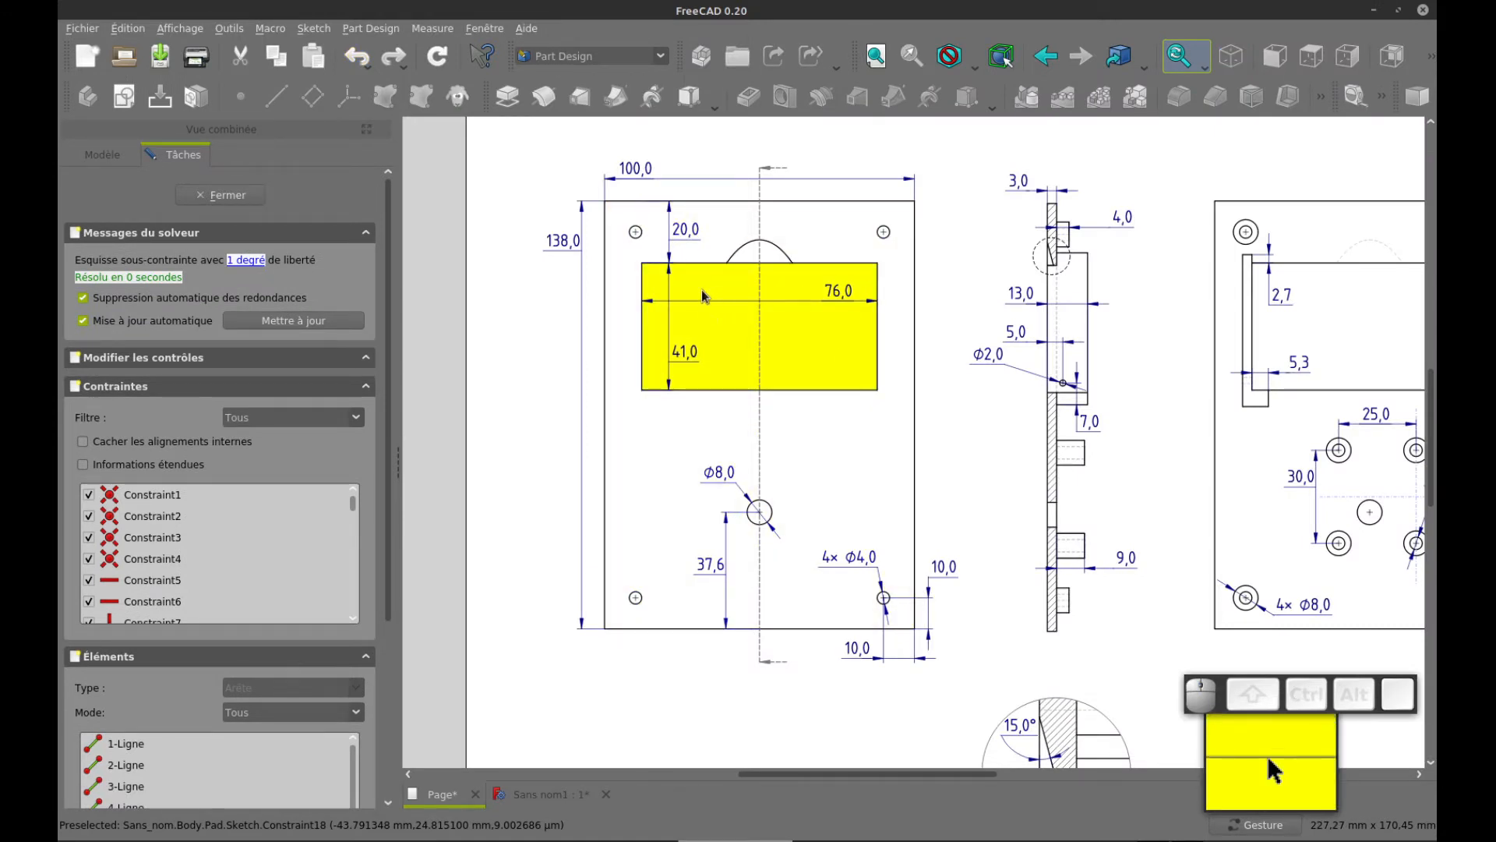
key("ctrl+Tab")
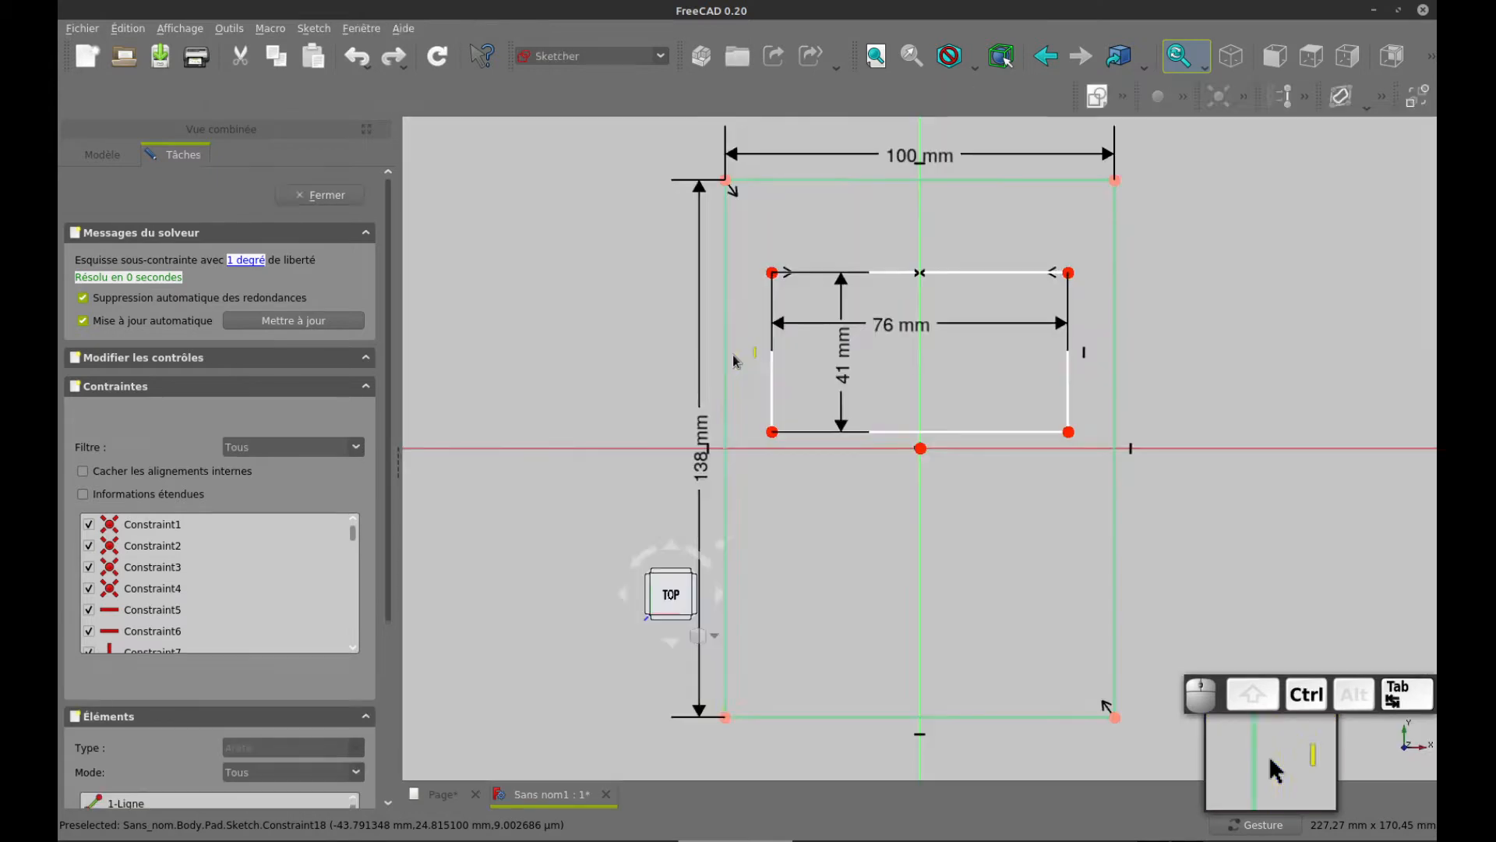
left_click(739, 219)
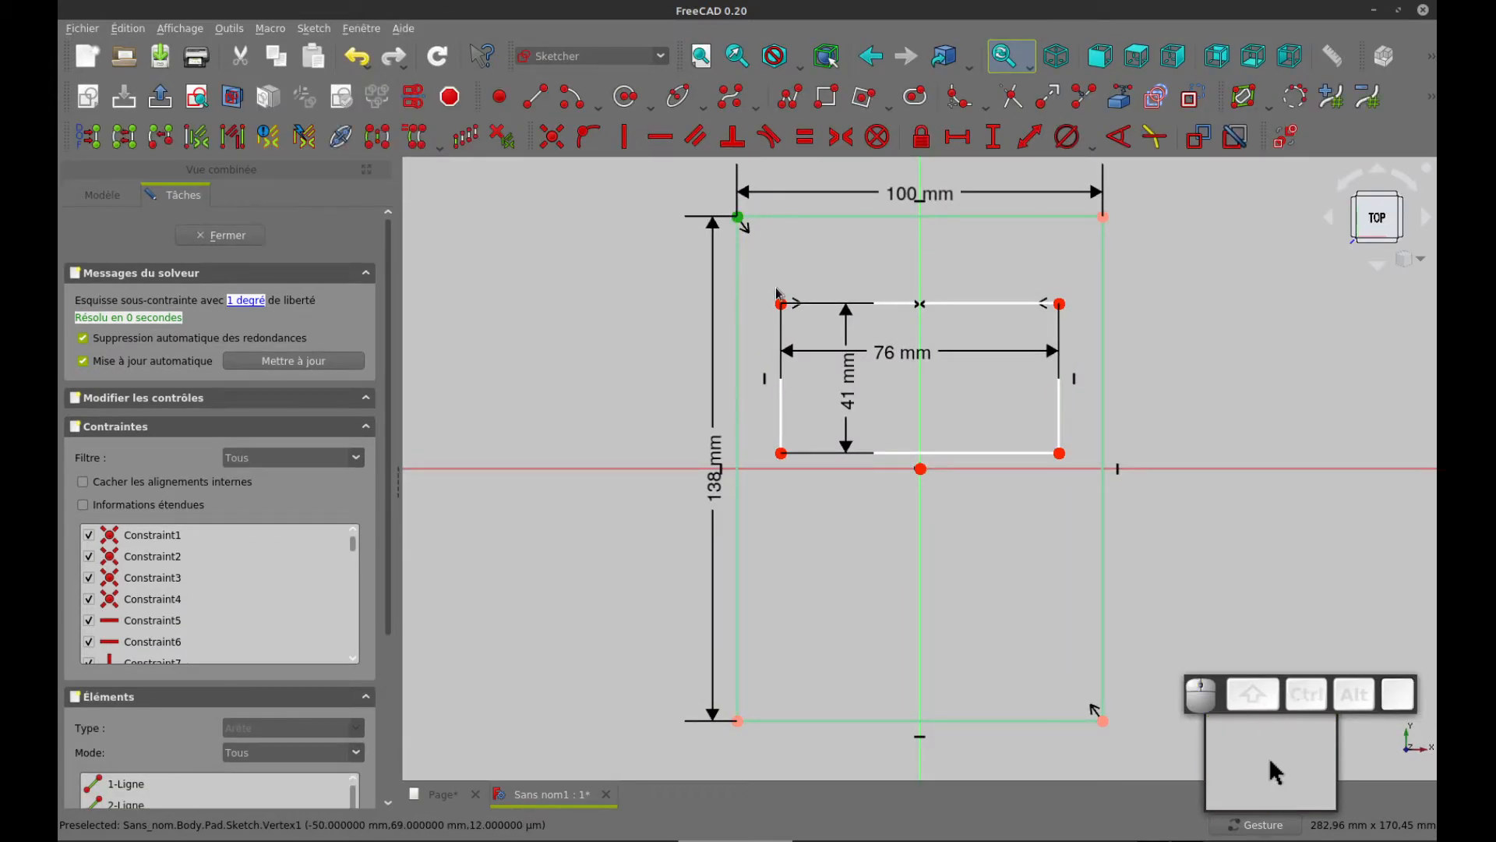
left_click(993, 137)
type("20")
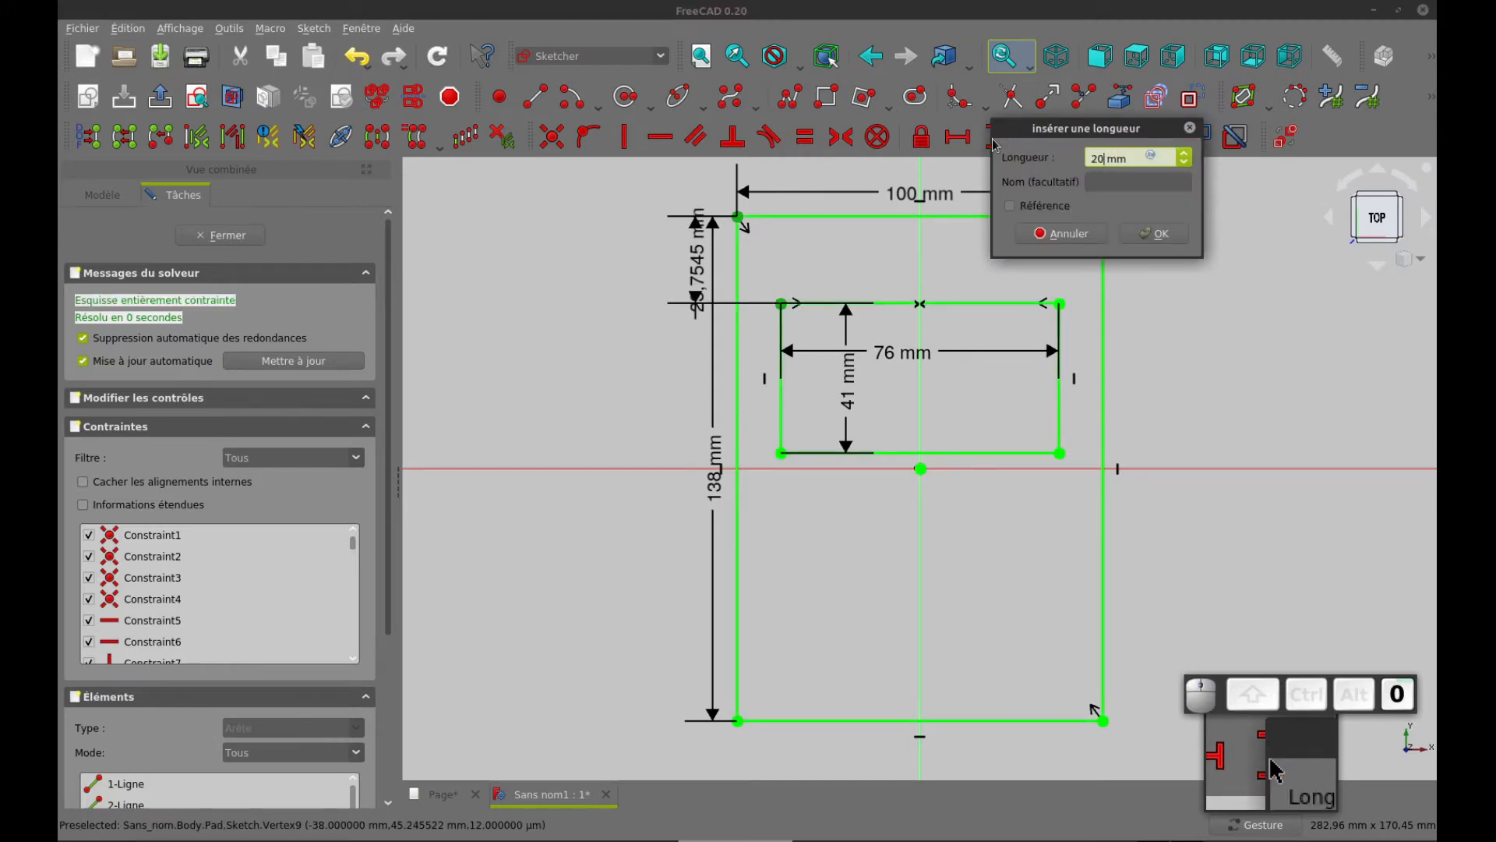
key("Return")
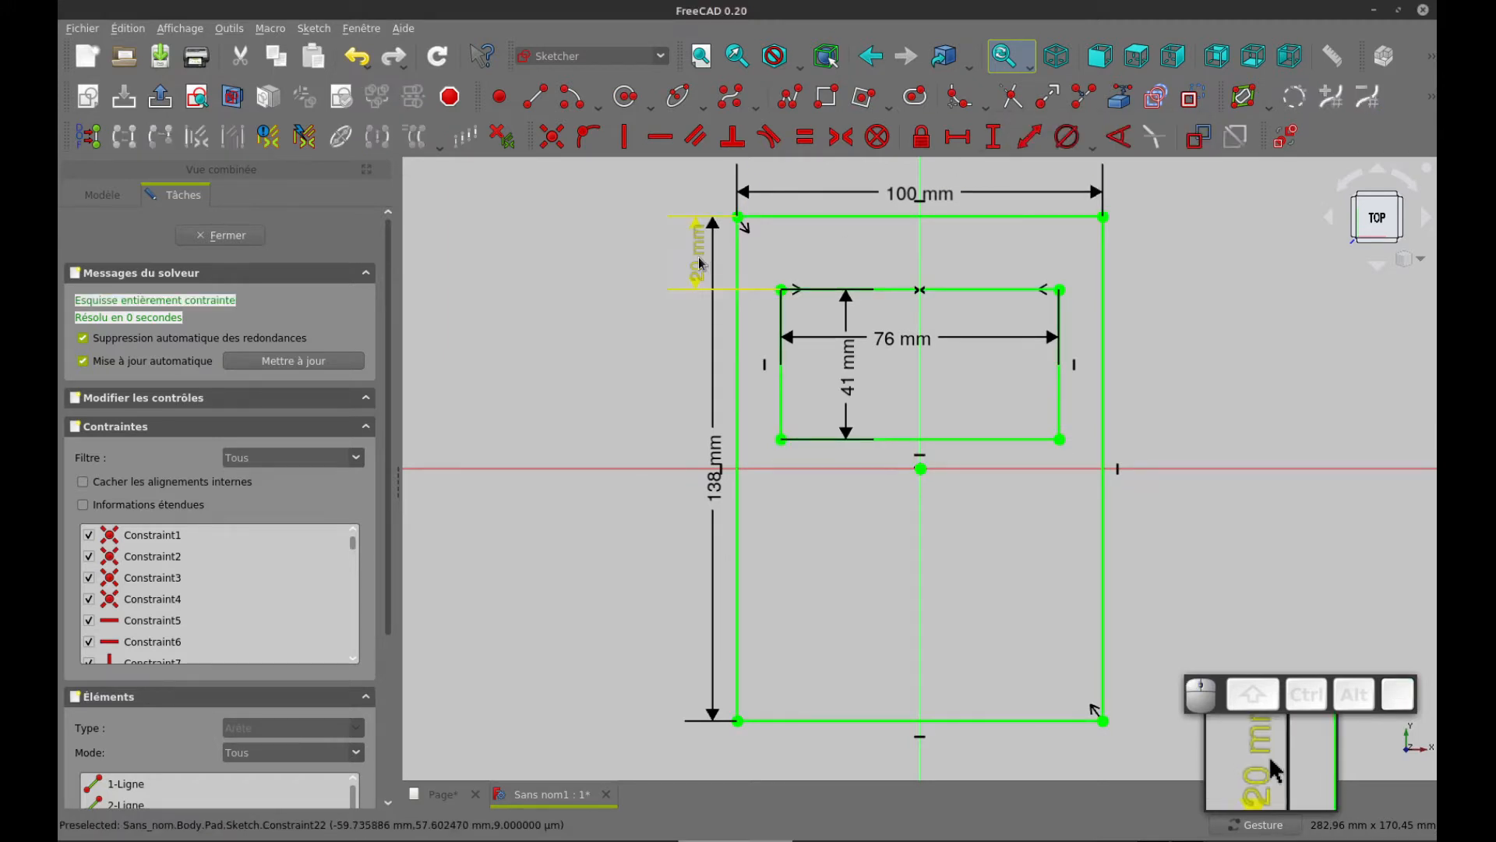
Move the 20 mm, 138 mm and 100 mm dimensions farther away from the outer rectangle
left_click_drag(693, 258, 633, 351)
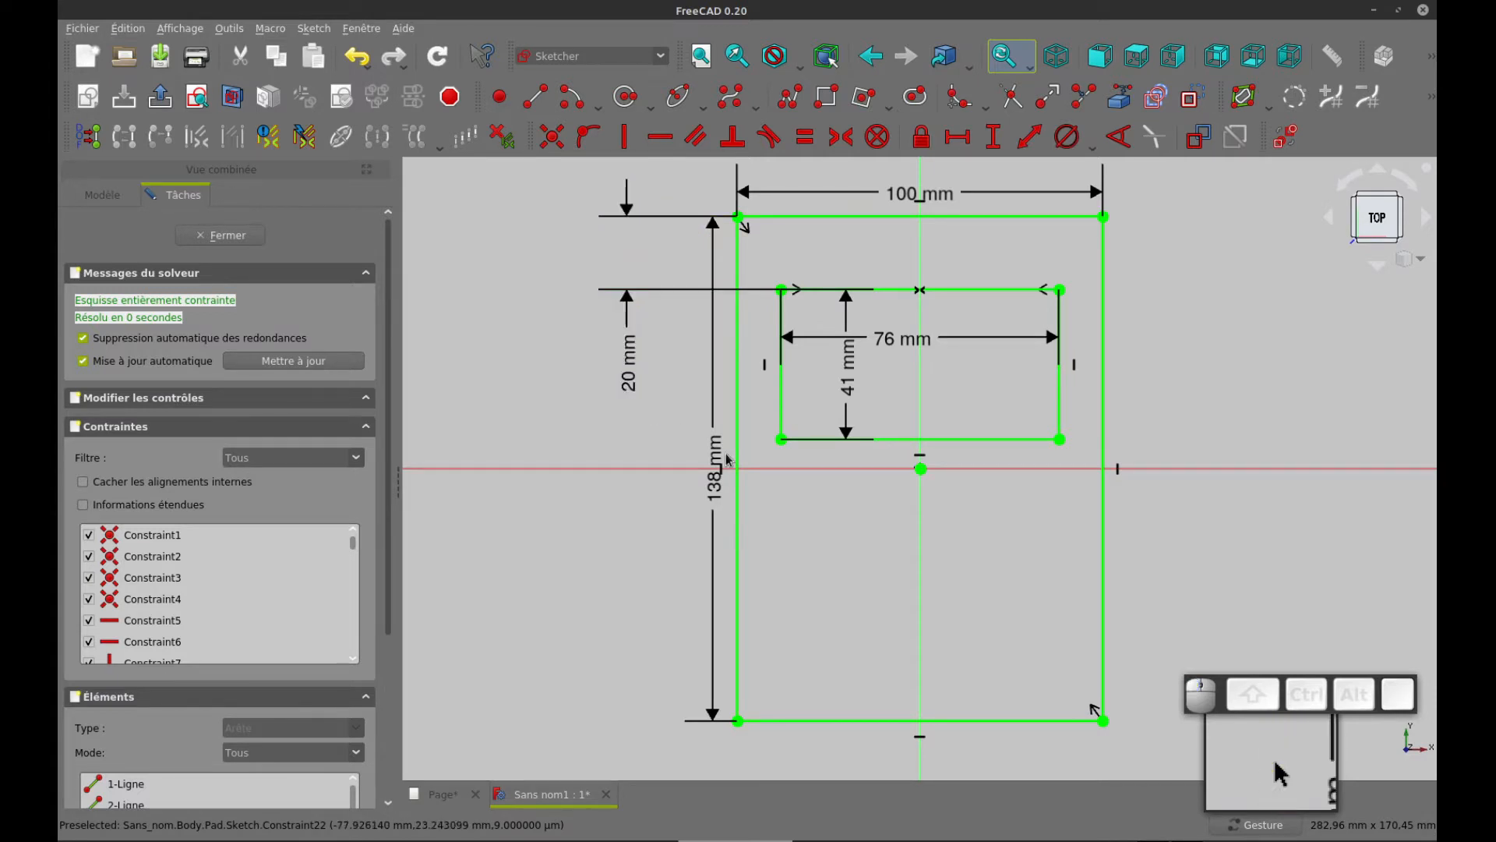
left_click_drag(720, 468, 693, 468)
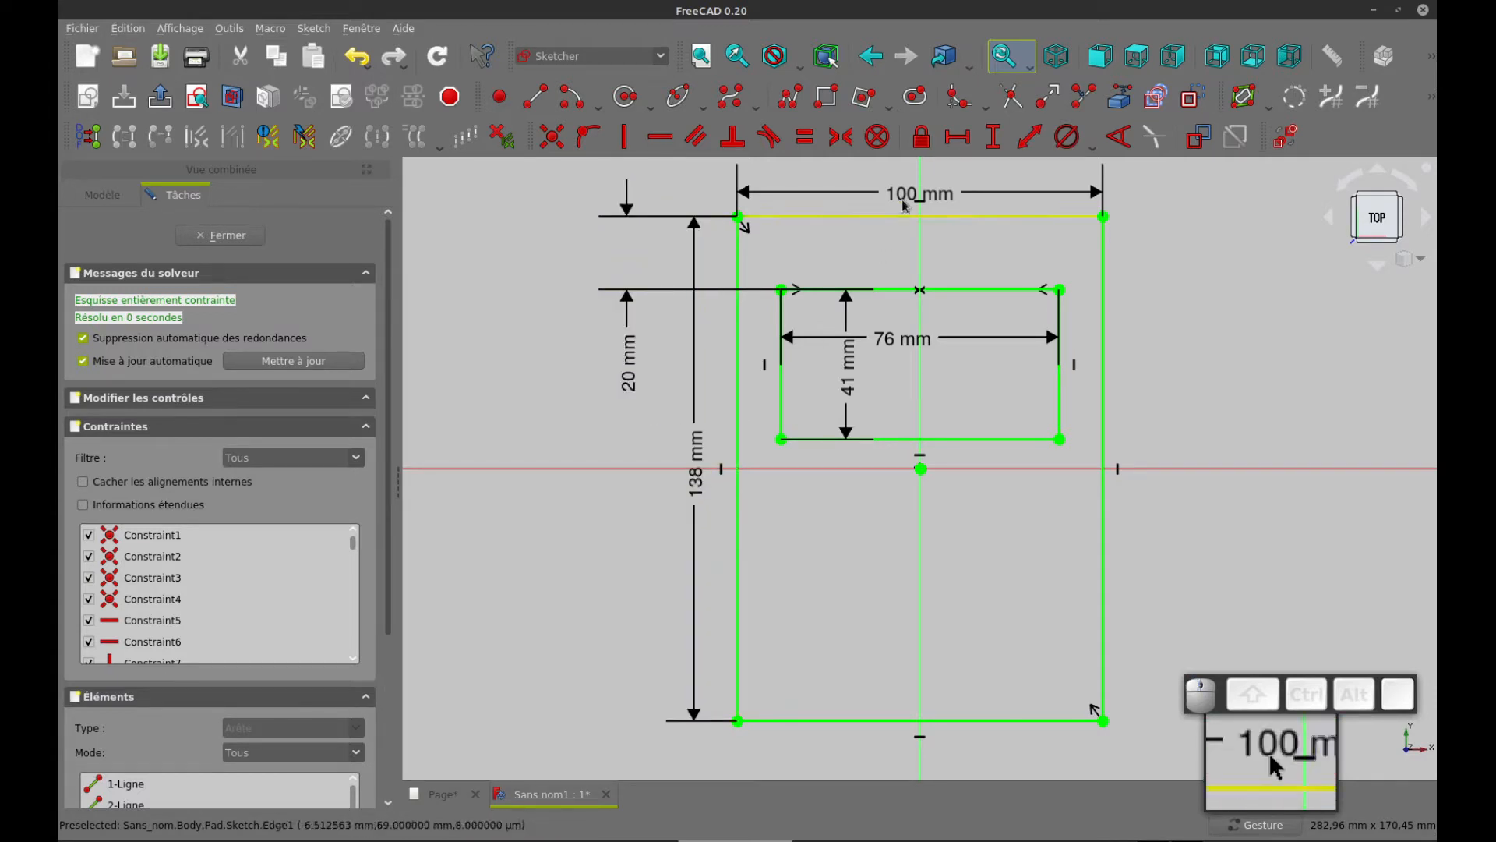
left_click_drag(904, 192, 906, 183)
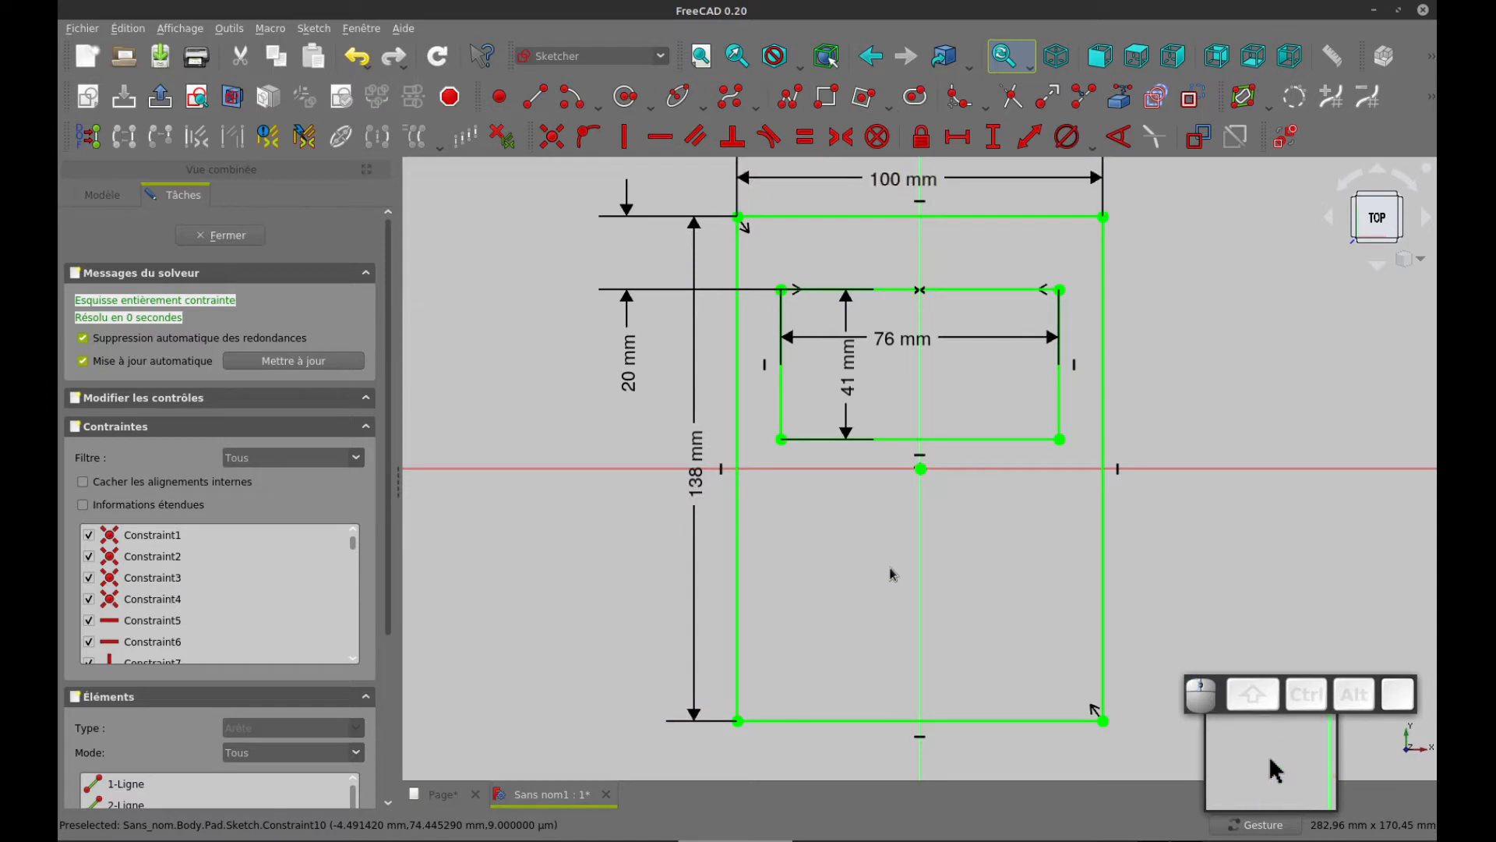
Consult the drawing page for the lower hole and sketch a circle about 25 mm in diameter centred on the vertical axis below the origin
key("ctrl+Tab")
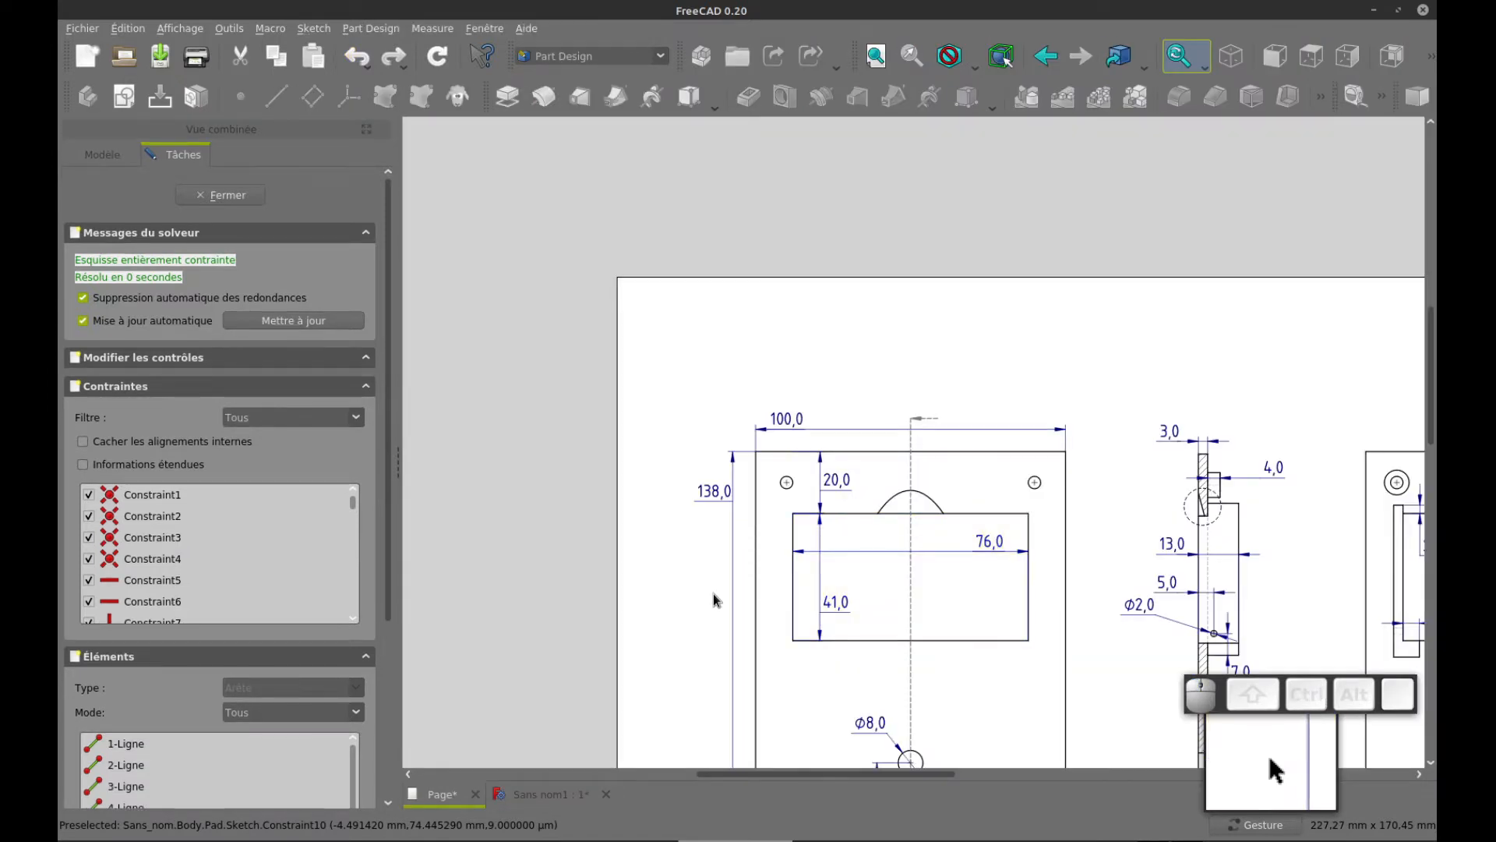
left_click_drag(1109, 626, 1059, 441)
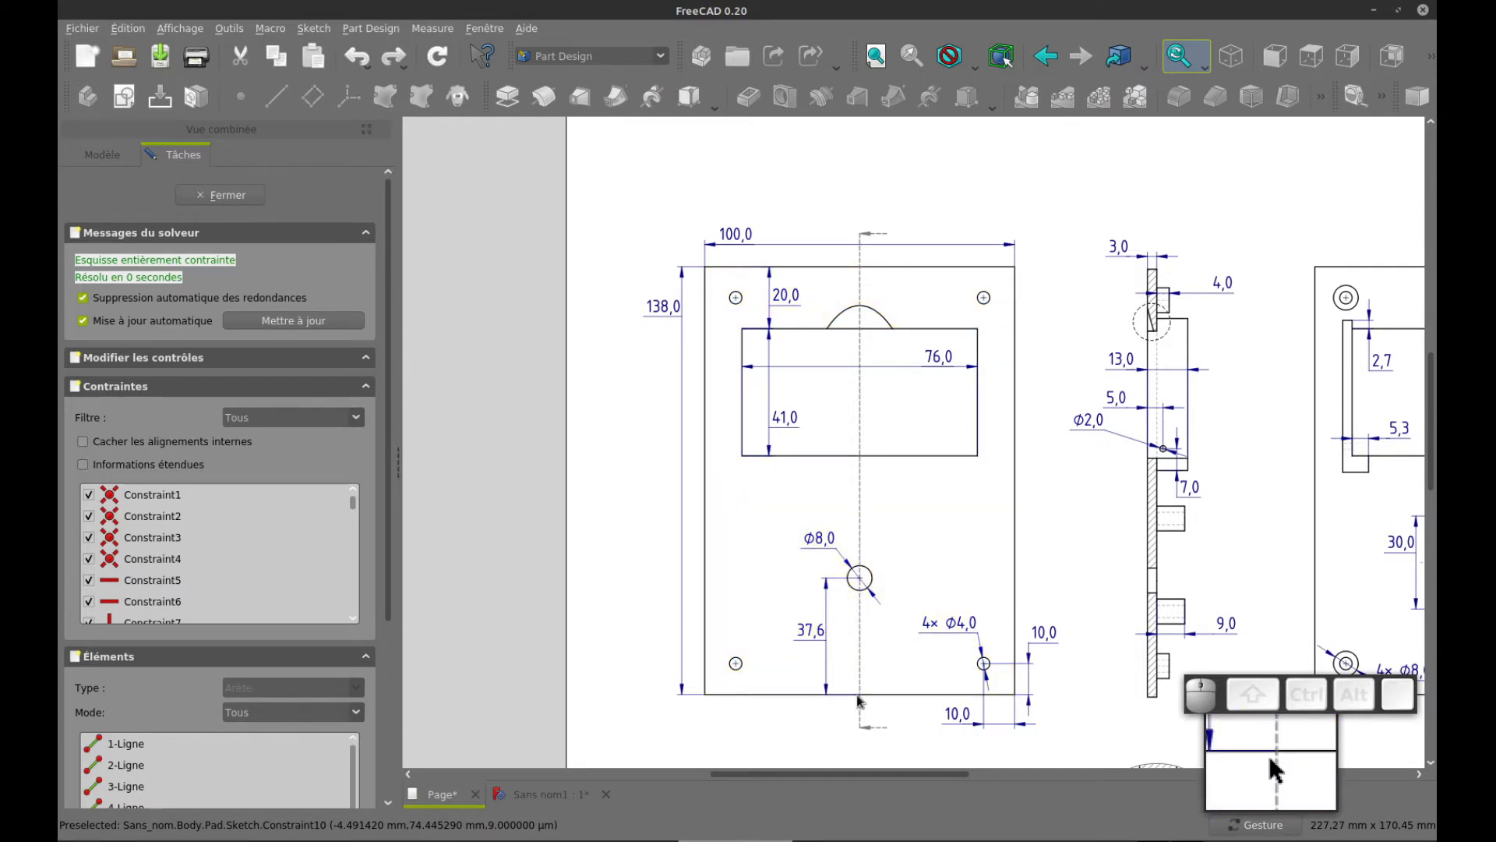
key("ctrl+Tab")
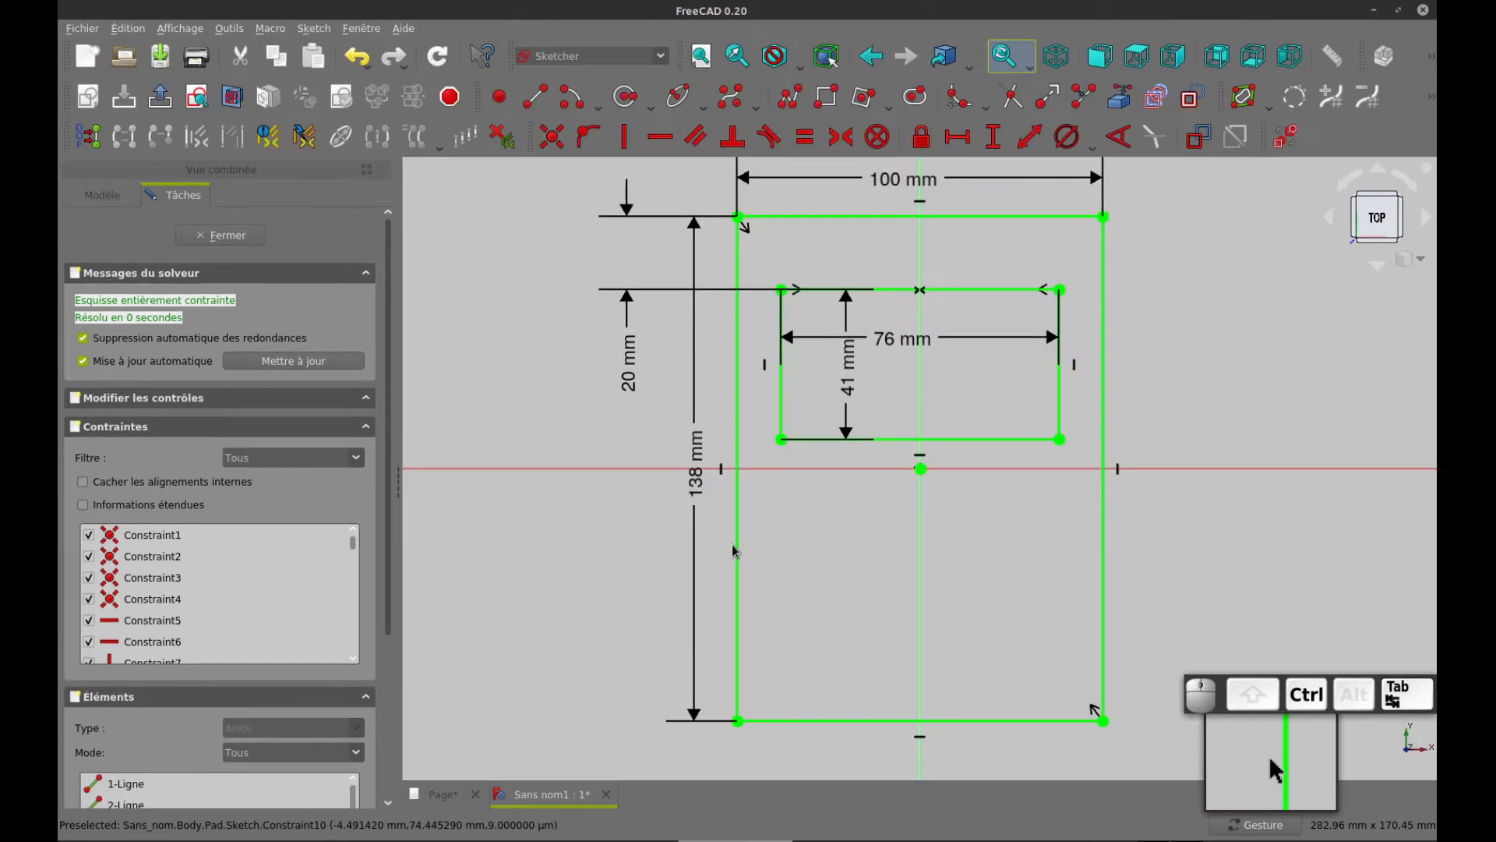
left_click(659, 135)
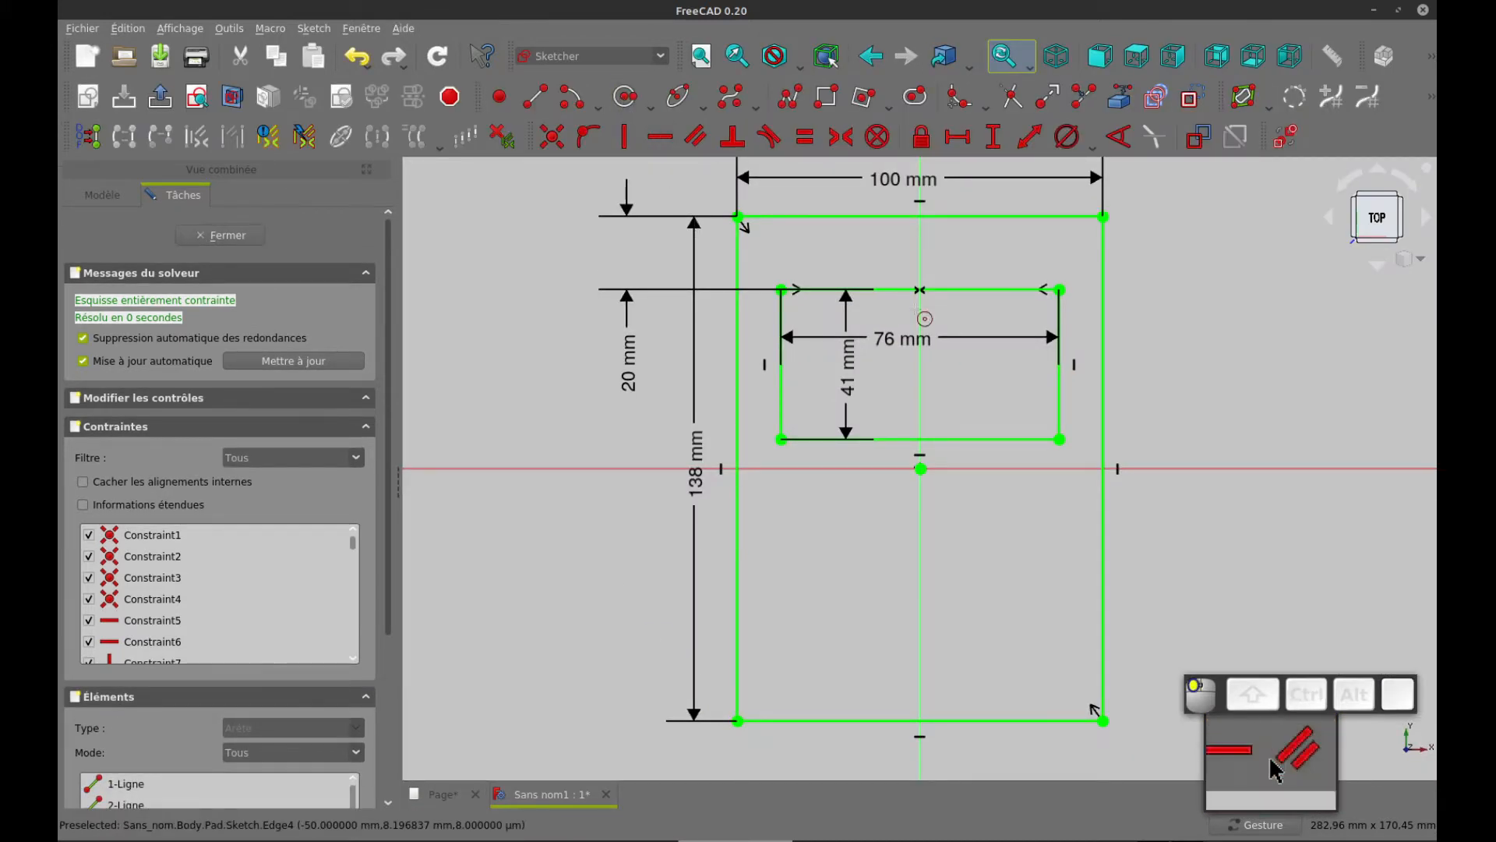
left_click(919, 589)
left_click(960, 560)
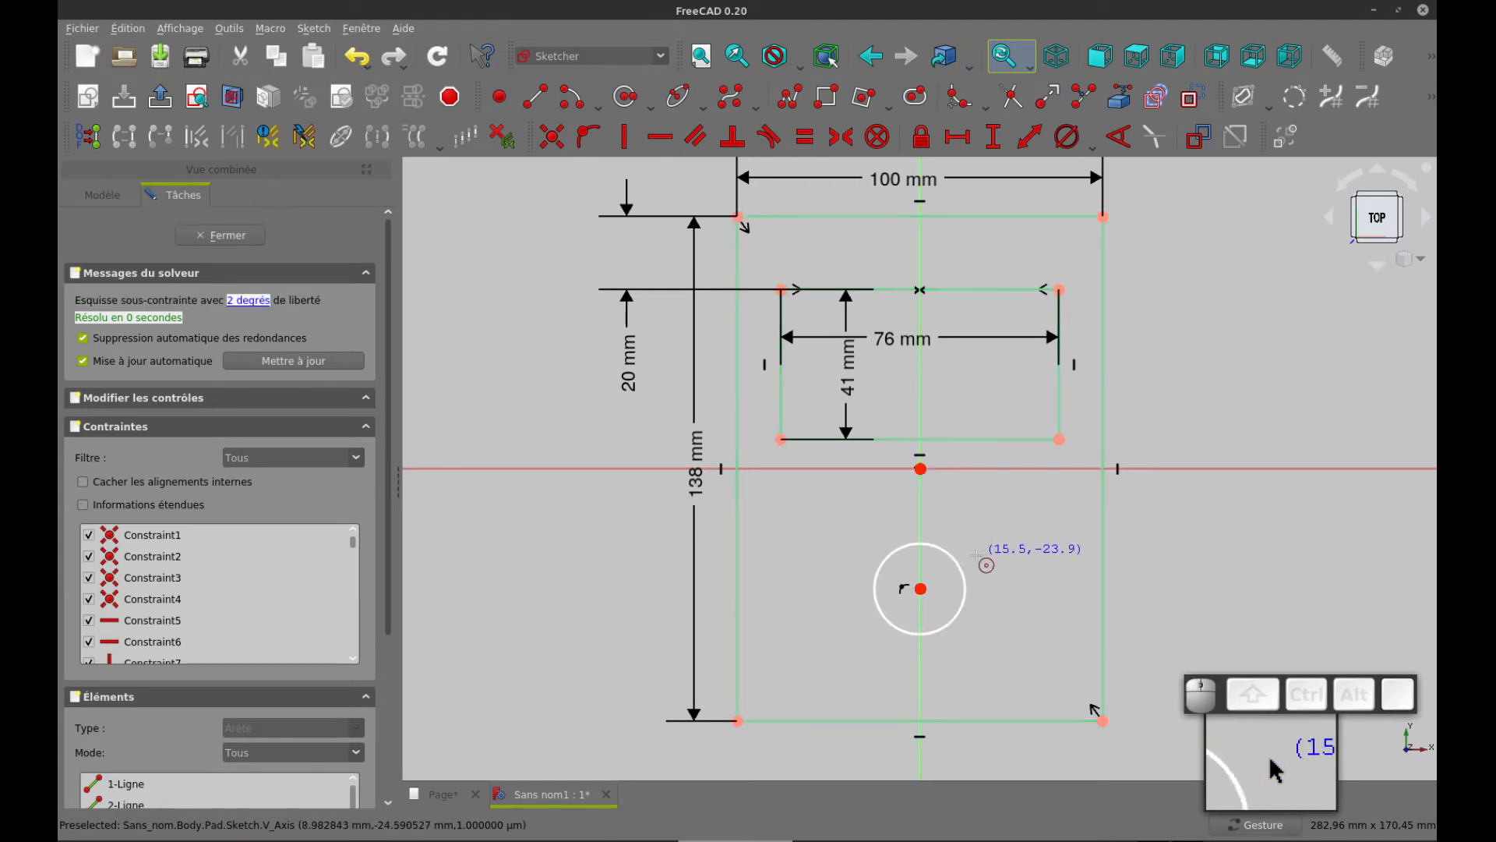
right_click(928, 590)
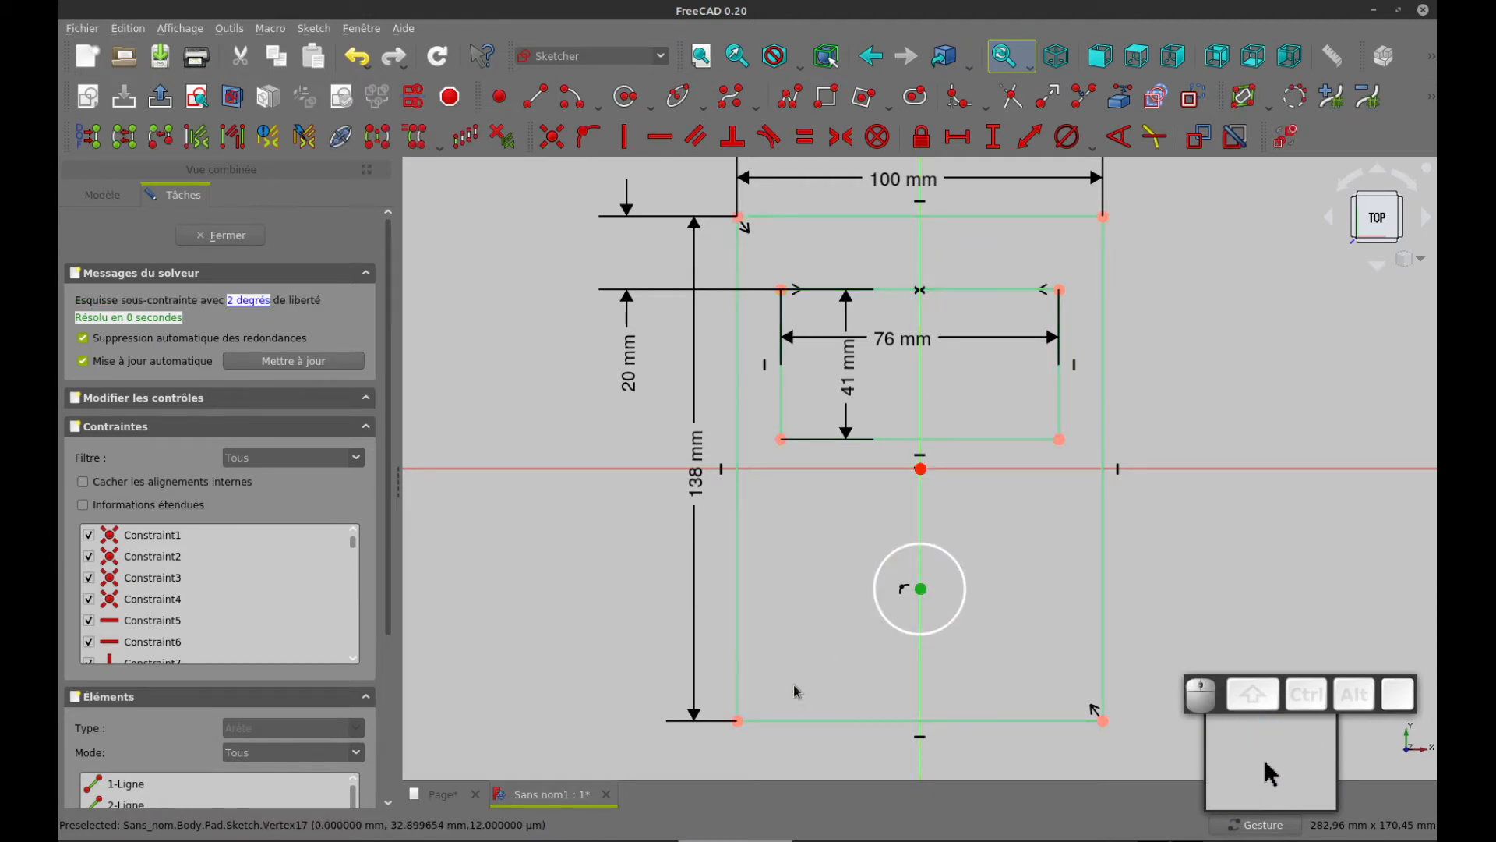
Constrain the vertical distance between the circle's centre and the outer rectangle's lower-left corner to 37.6 mm
left_click(738, 721)
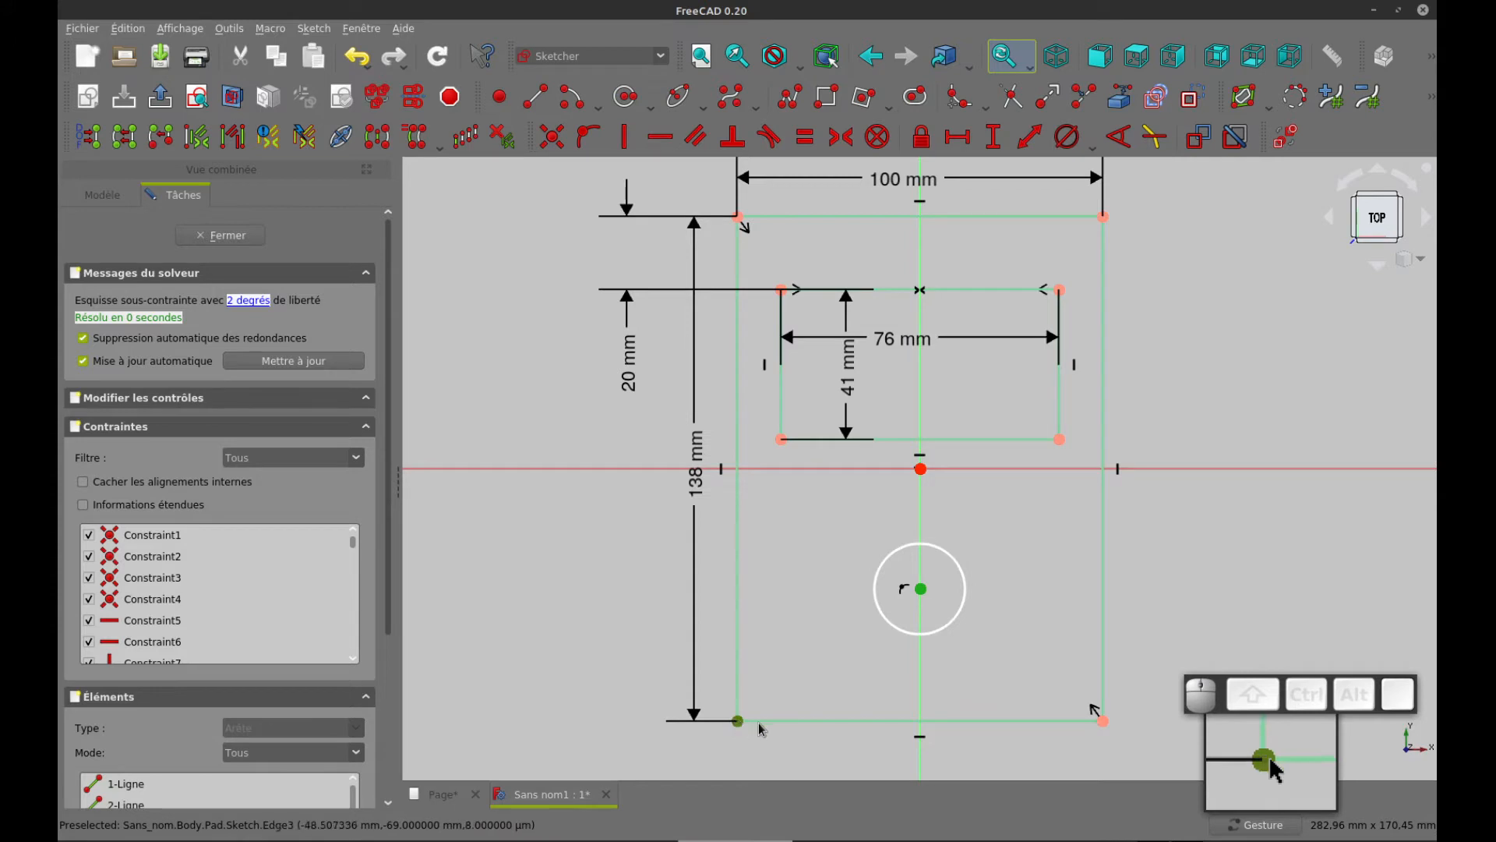
left_click(995, 138)
type("3")
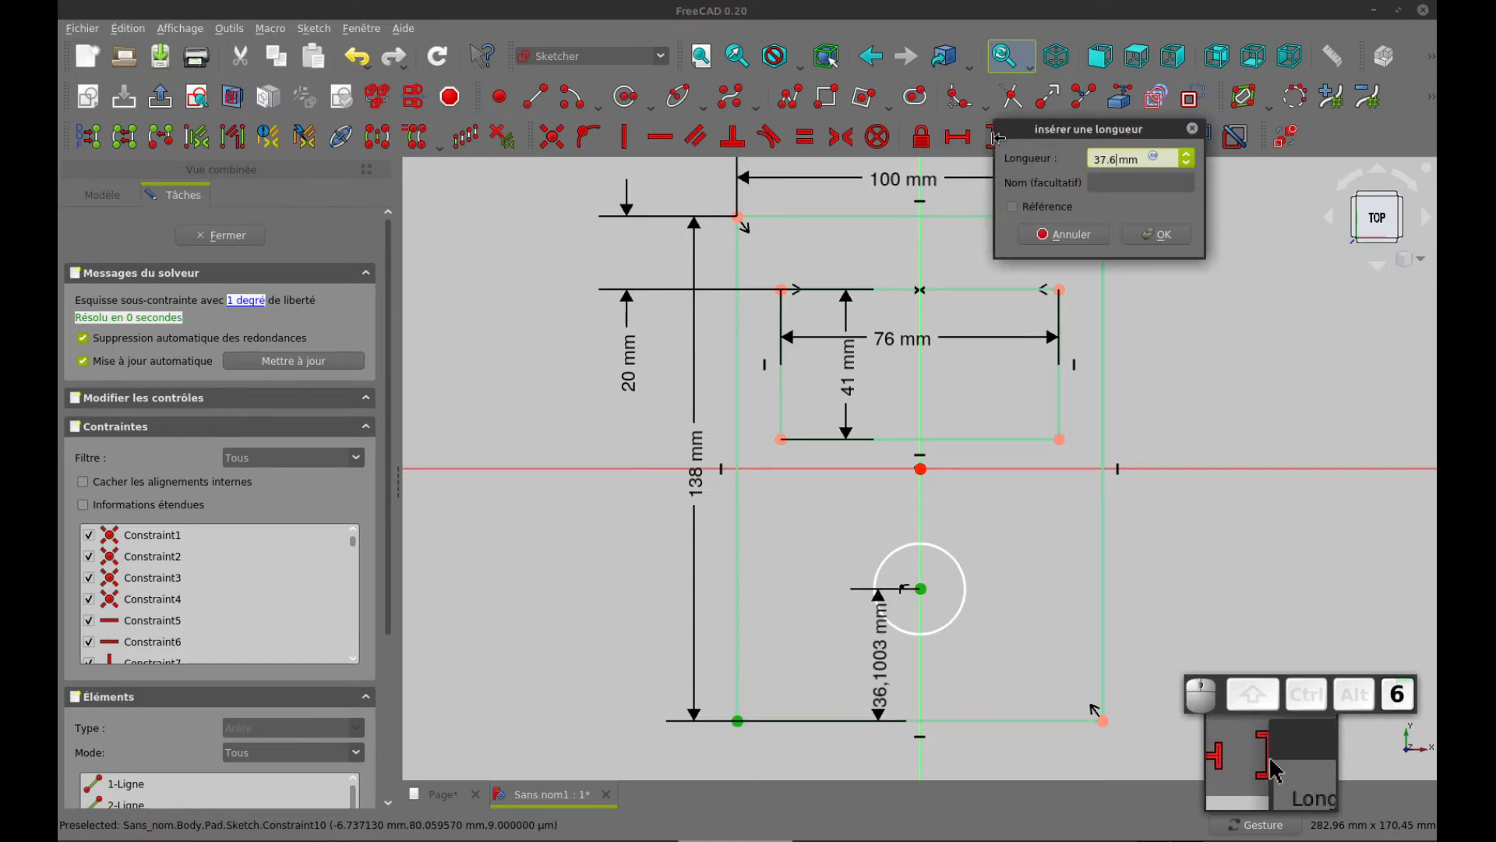
type("7.6")
key("Return")
Check the hole size on the drawing page, constrain the circle's diameter to 8 mm and move that dimension diagonally above the circle
key("ctrl+Tab")
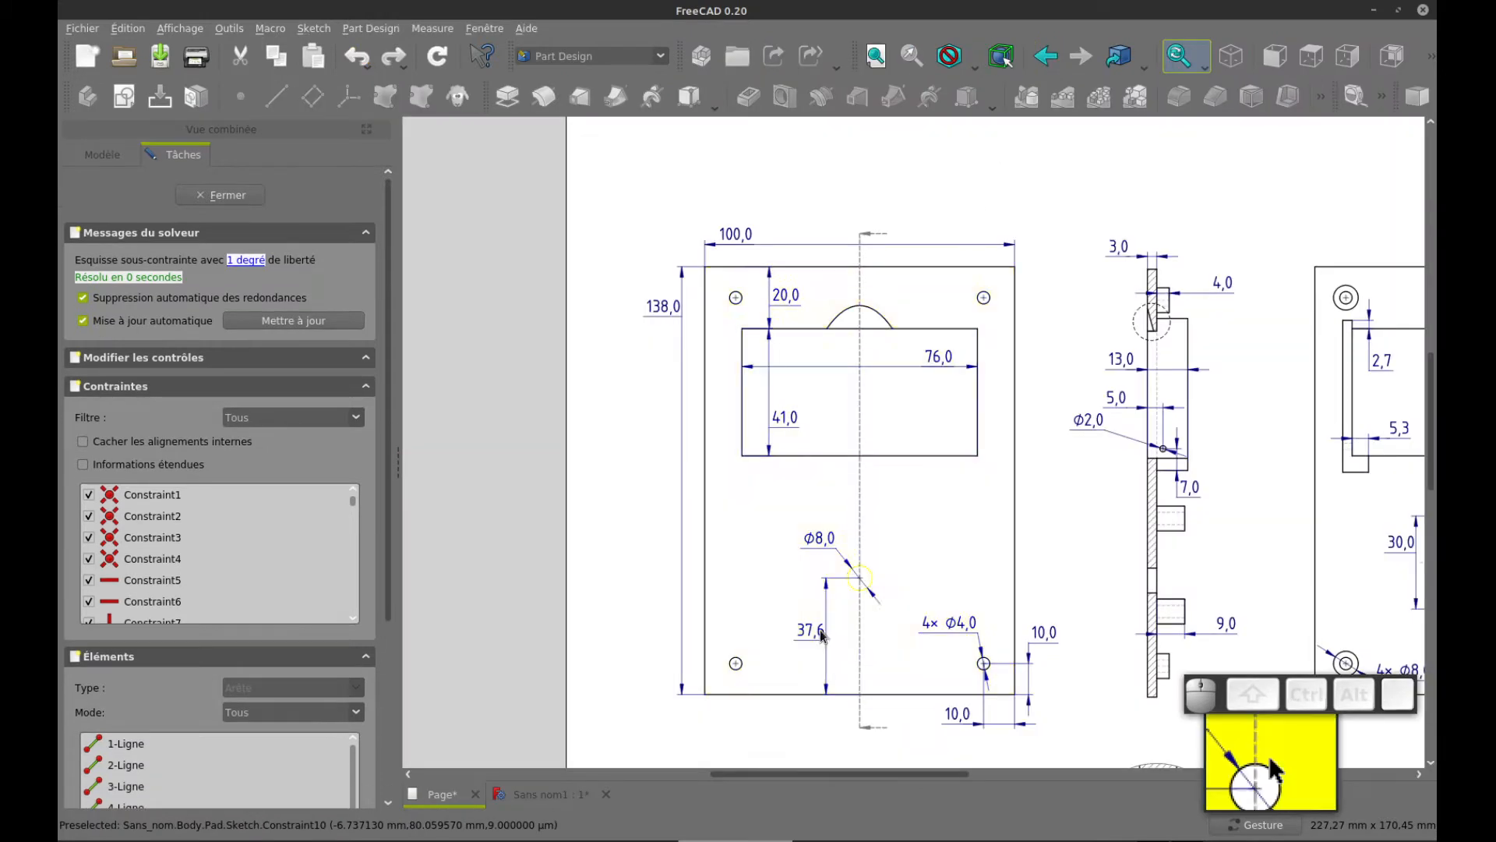
key("ctrl+Tab")
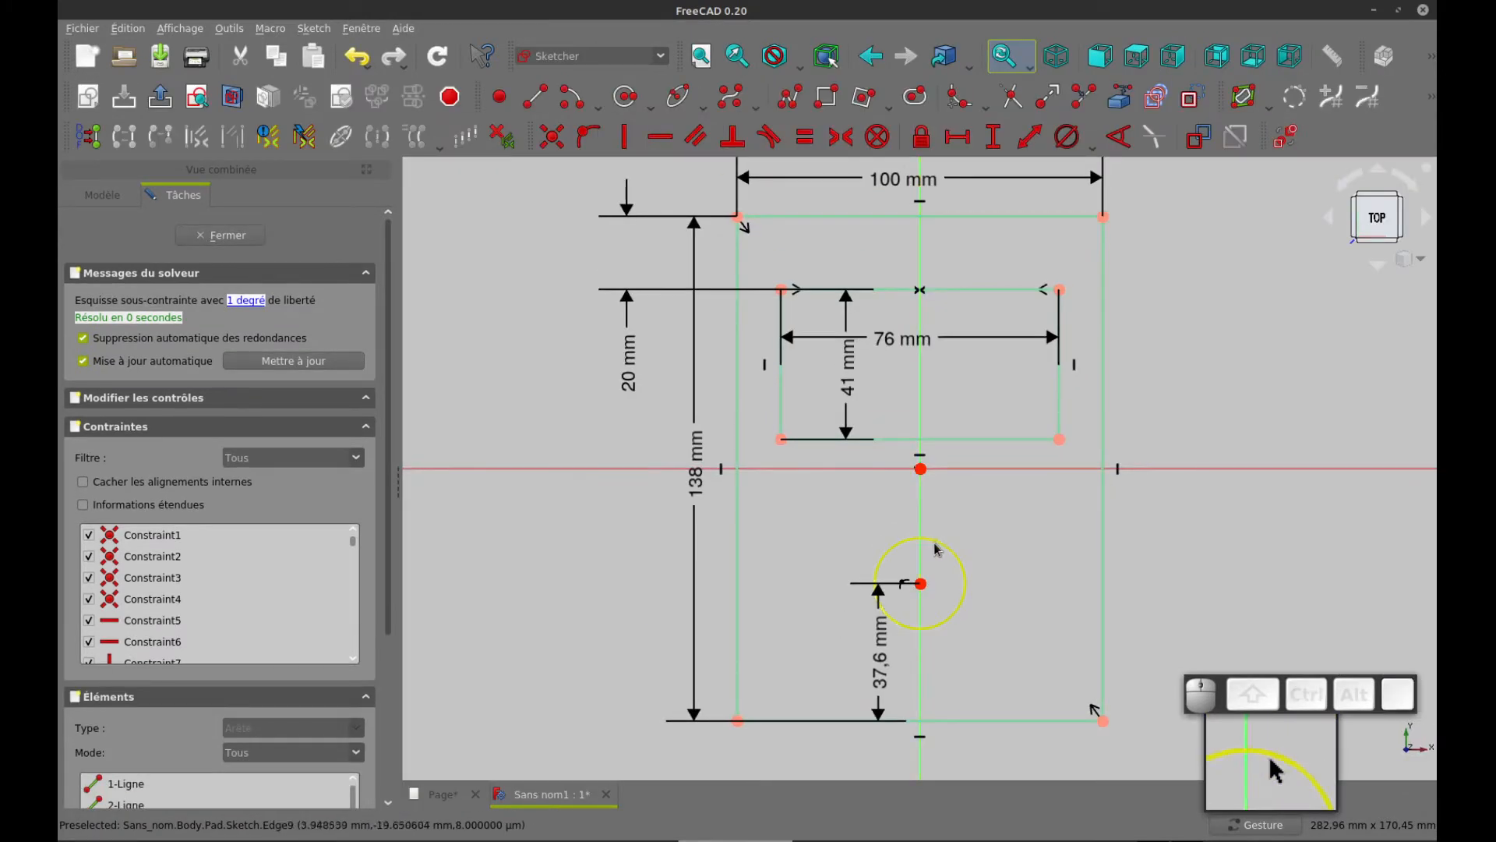
left_click(935, 544)
left_click(1067, 137)
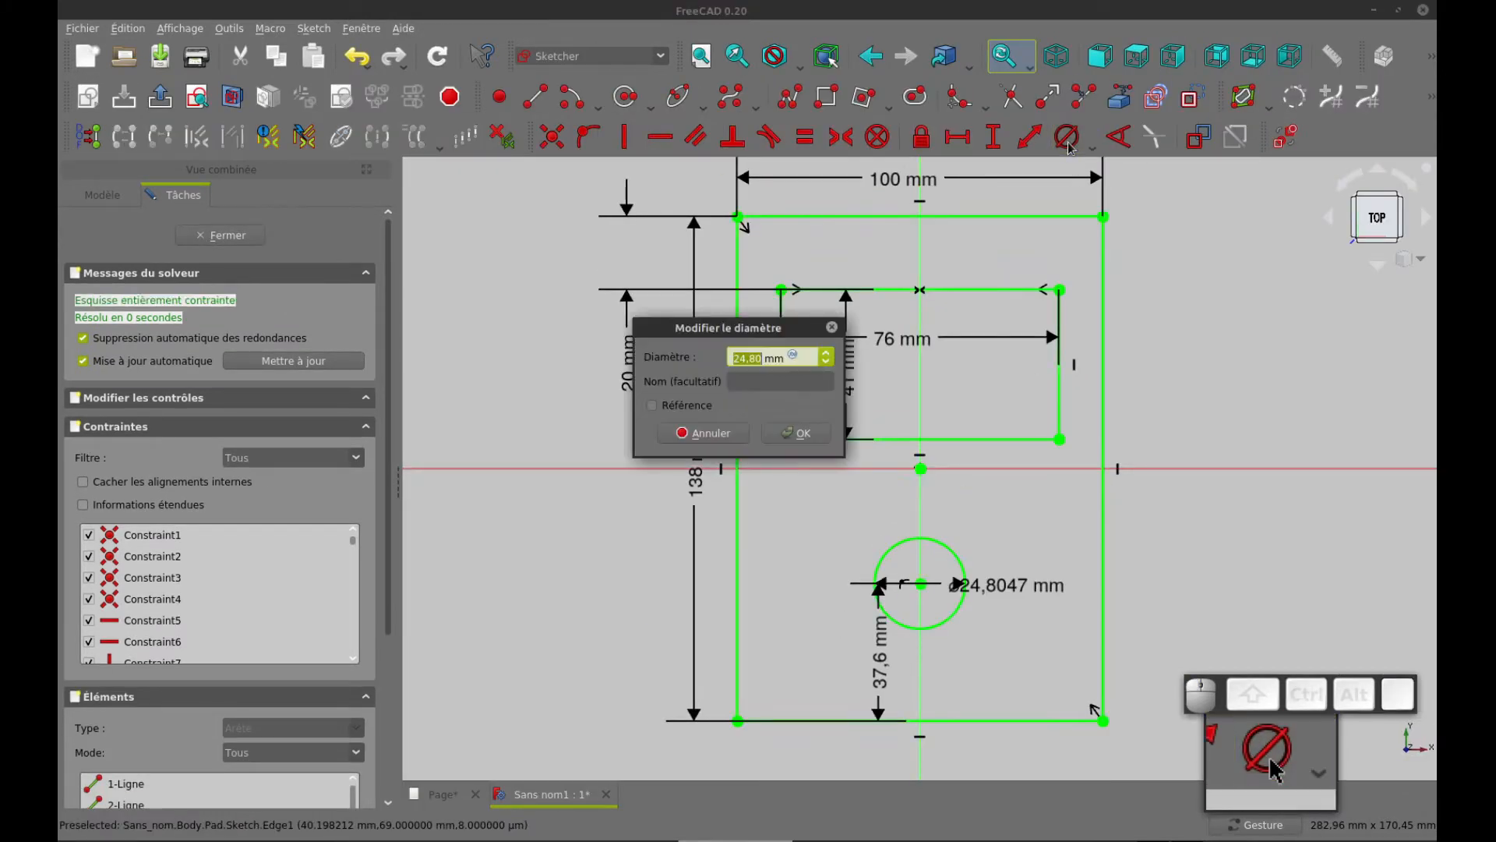
type("8")
key("Return")
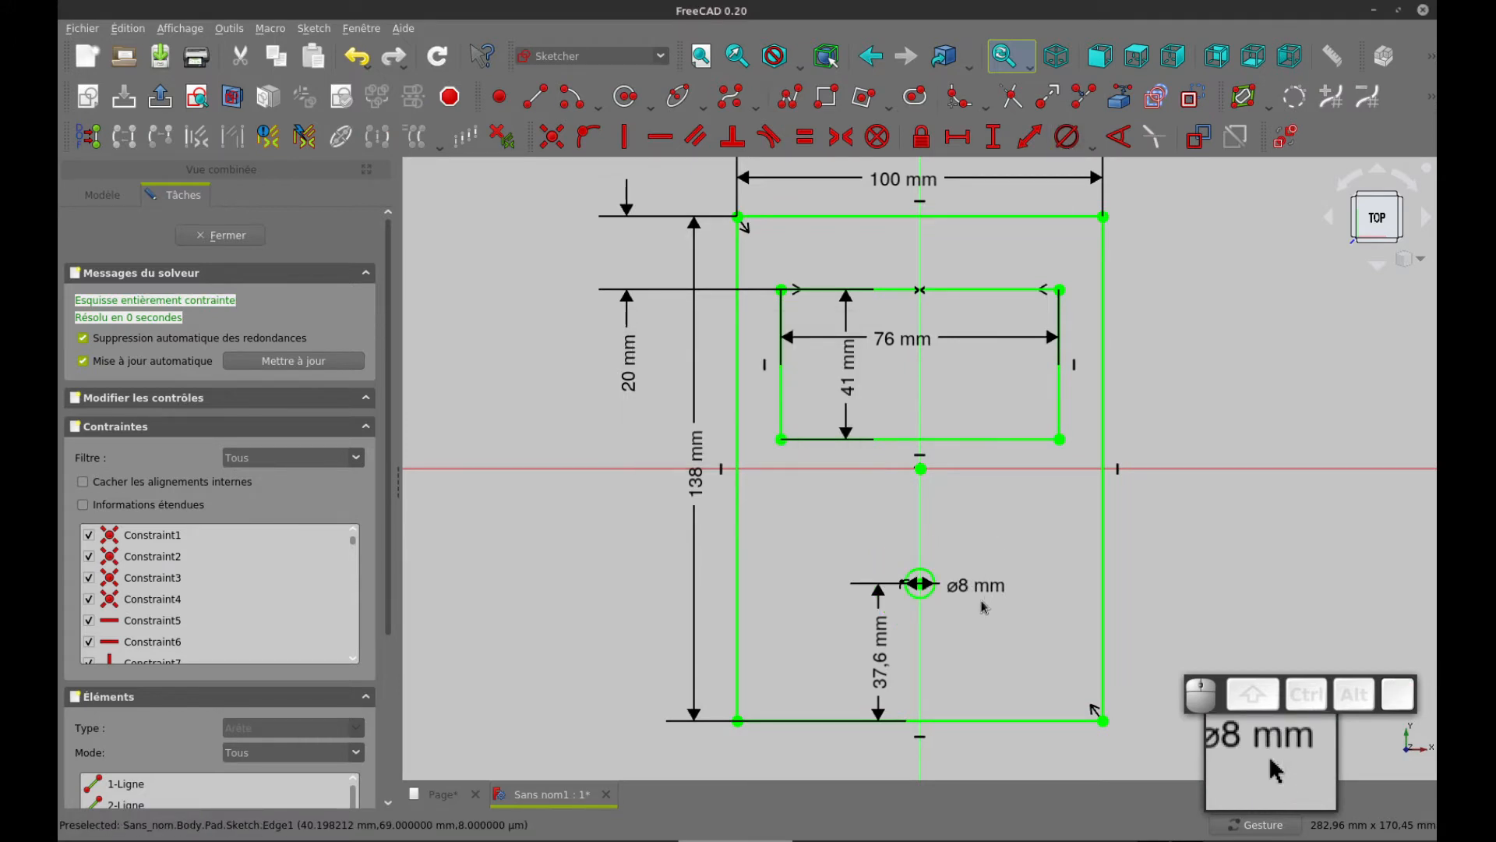
left_click_drag(974, 584, 983, 539)
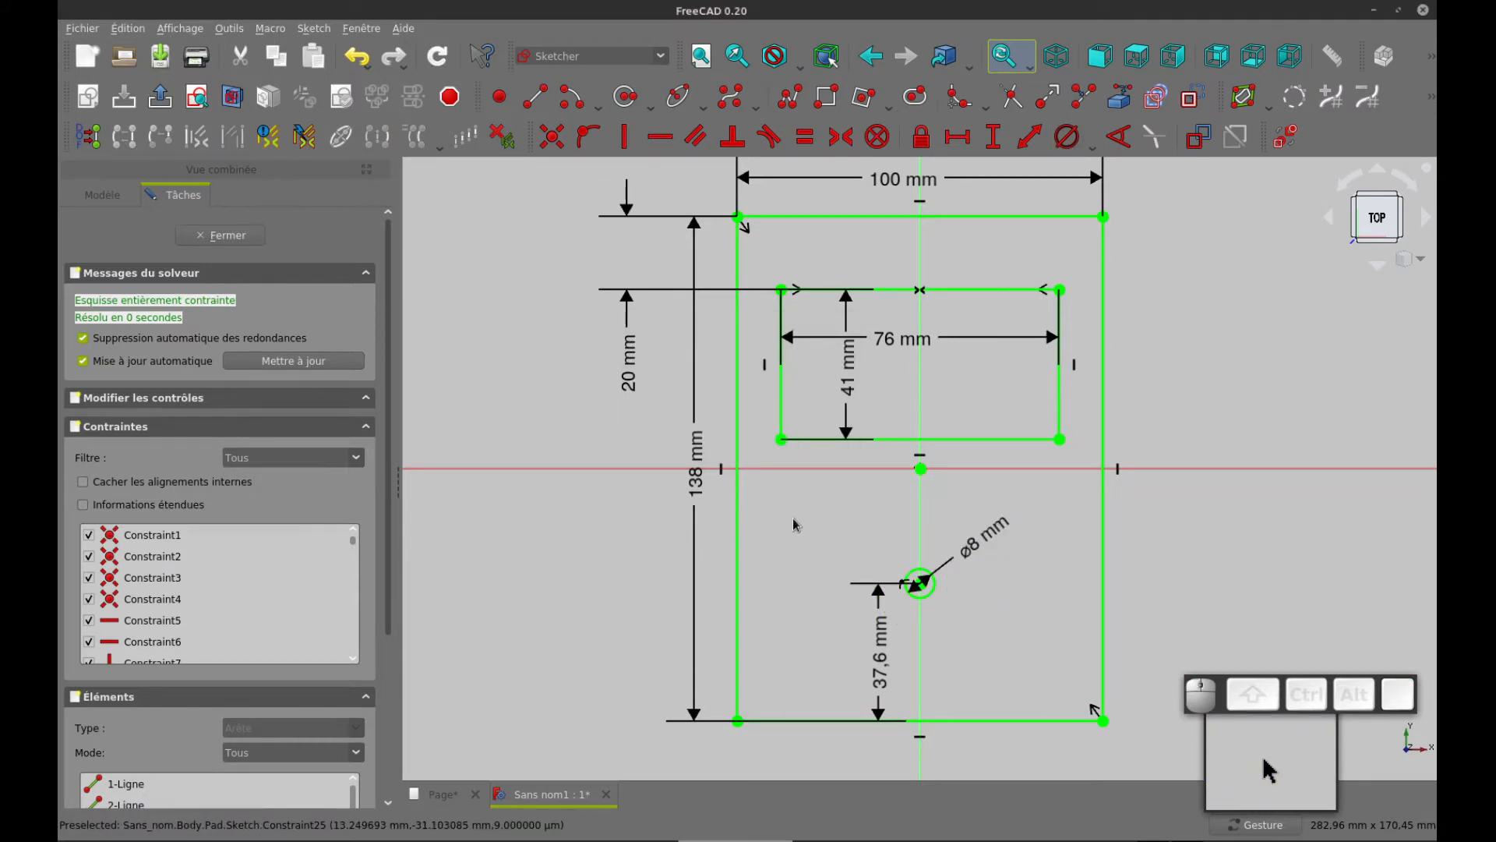
Close the plate sketch and create a new sketch on the XY plane
left_click(226, 237)
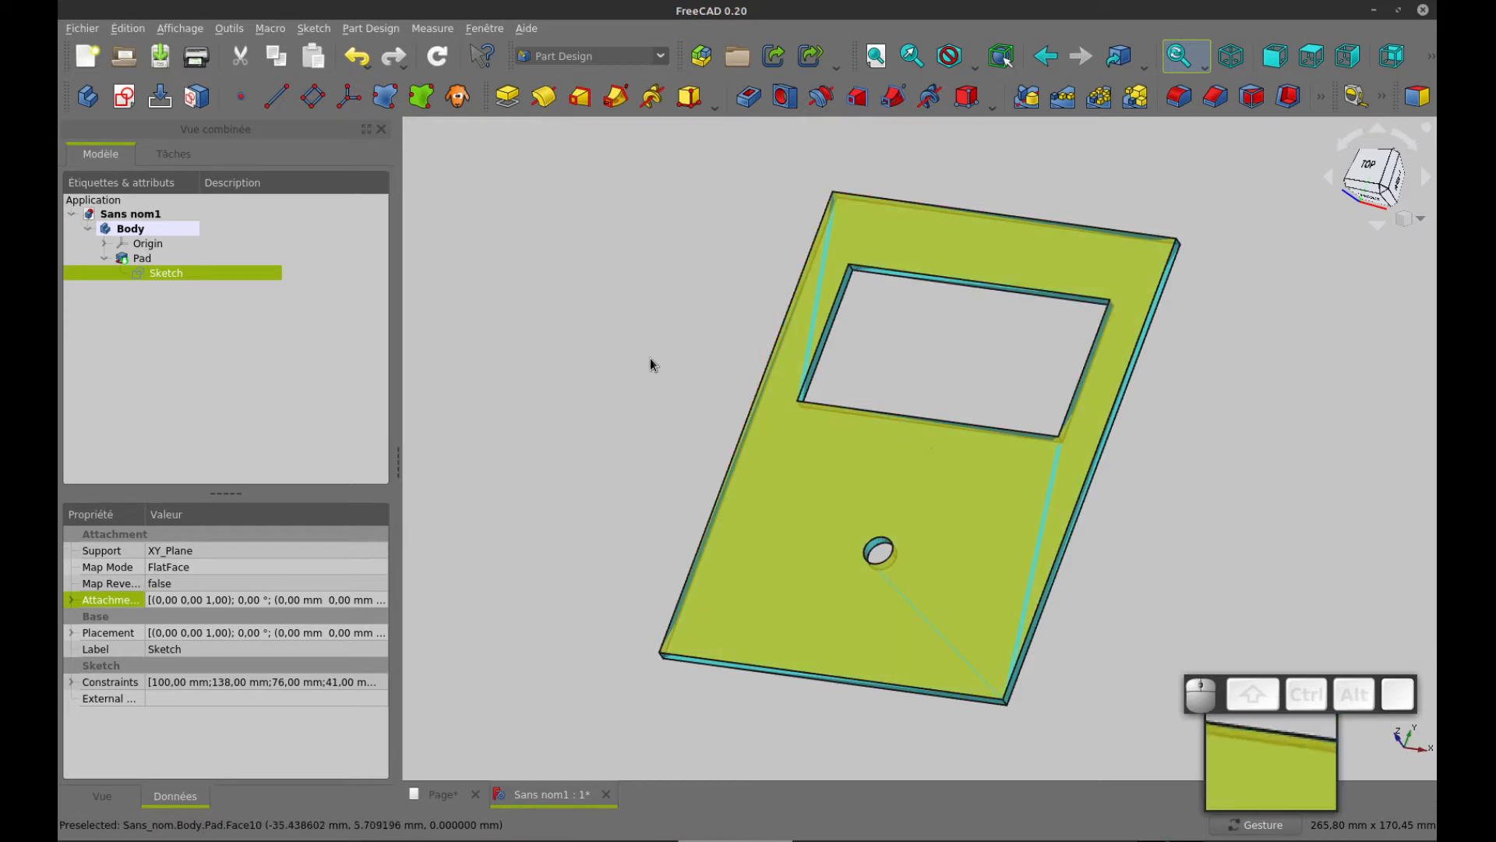
left_click(105, 258)
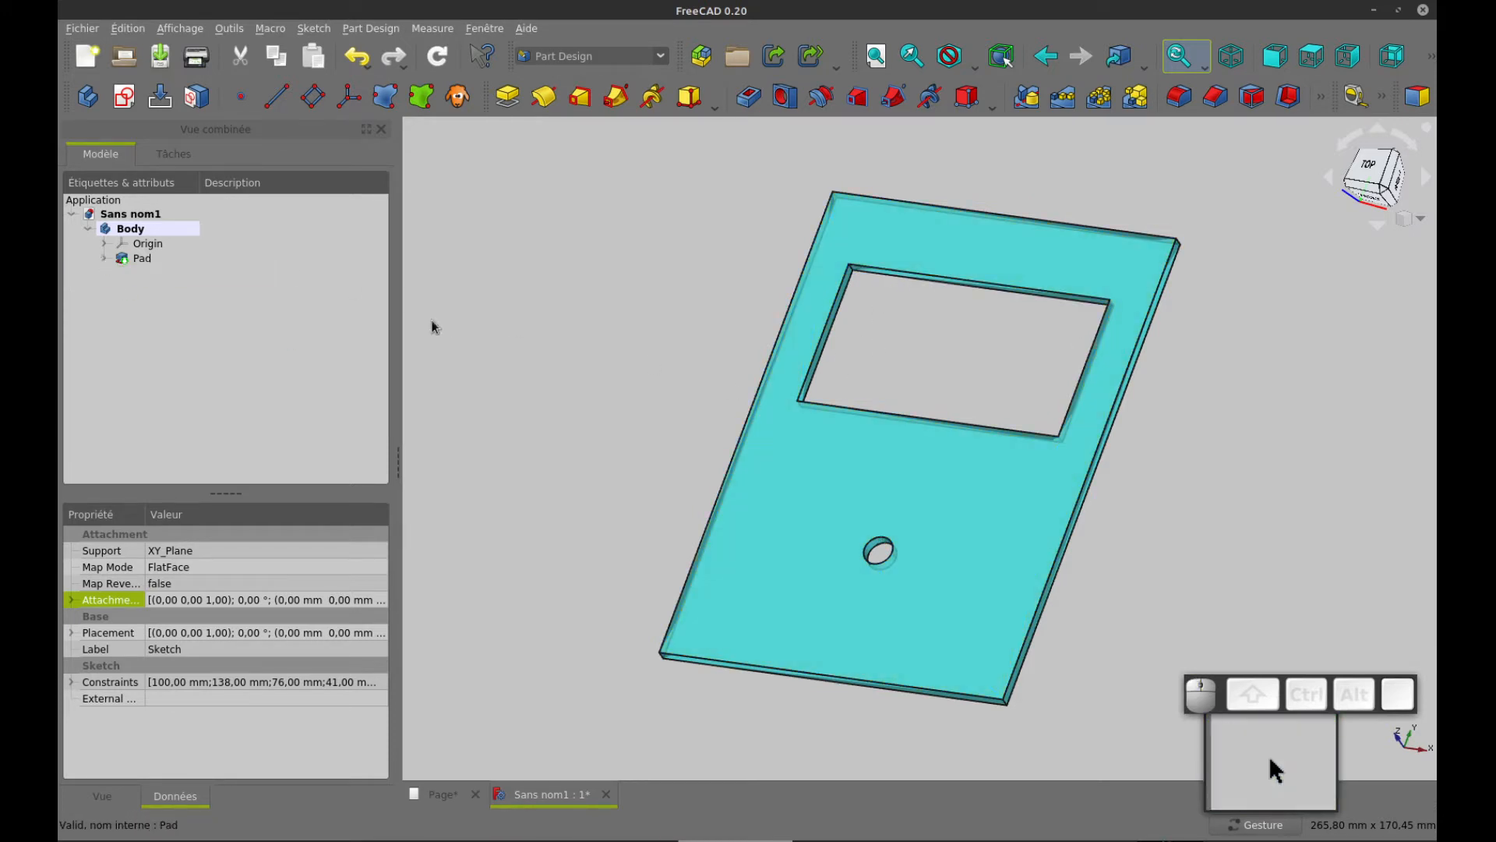
left_click(124, 97)
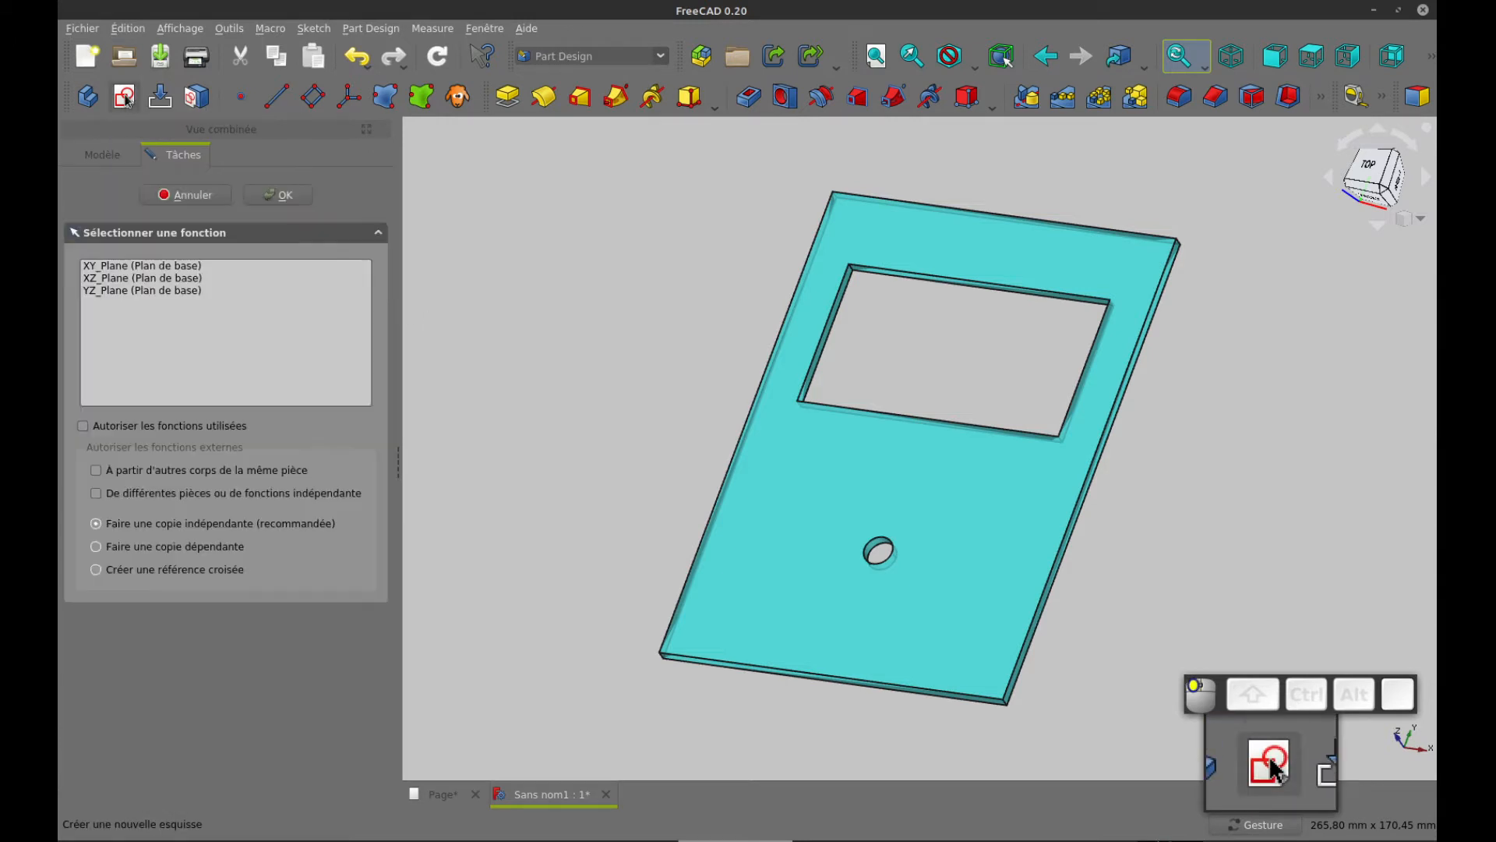
left_click(113, 268)
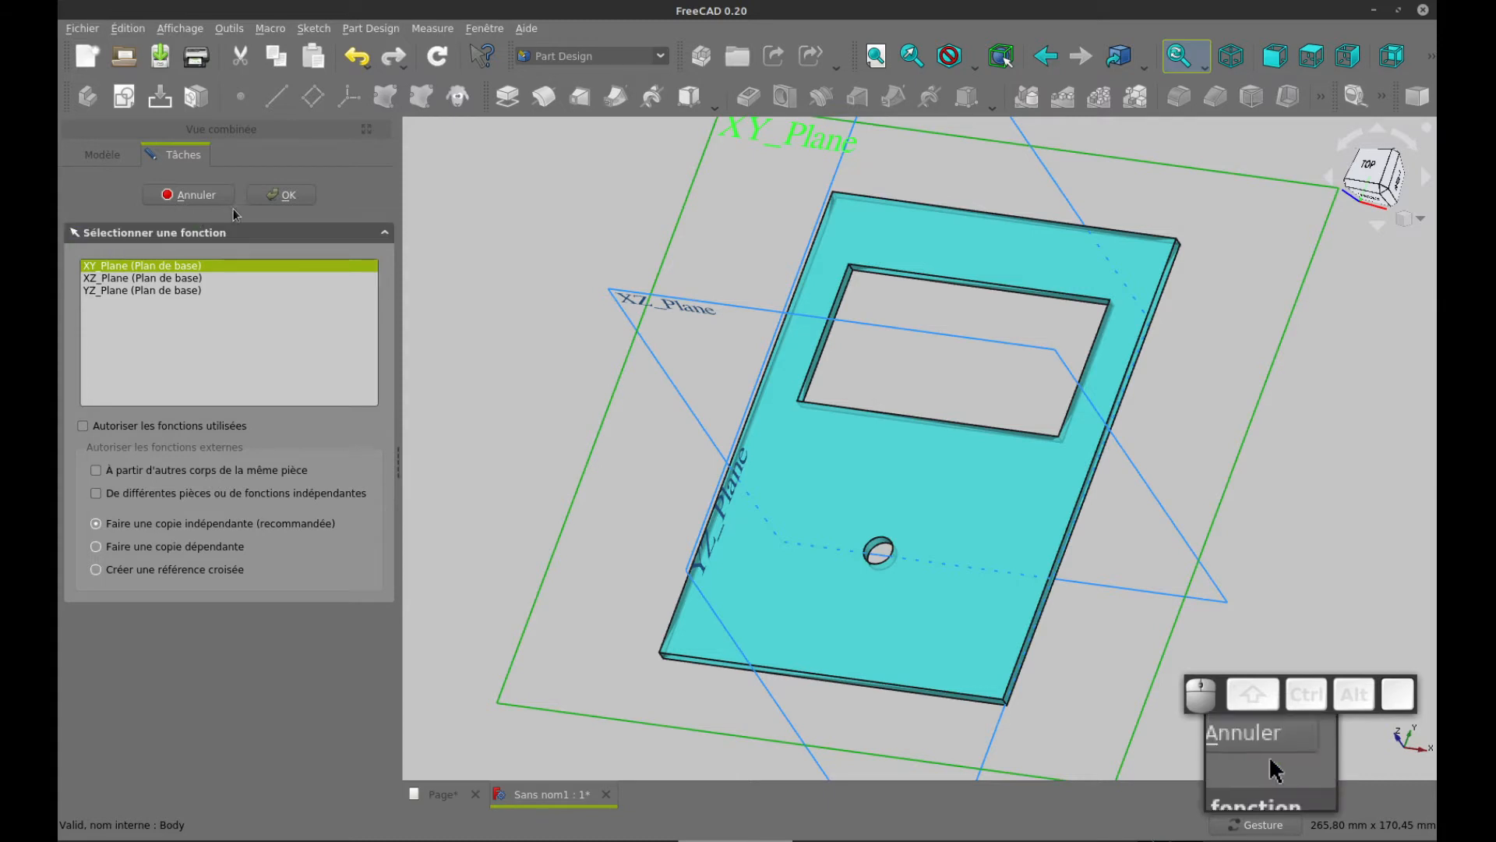
left_click(285, 195)
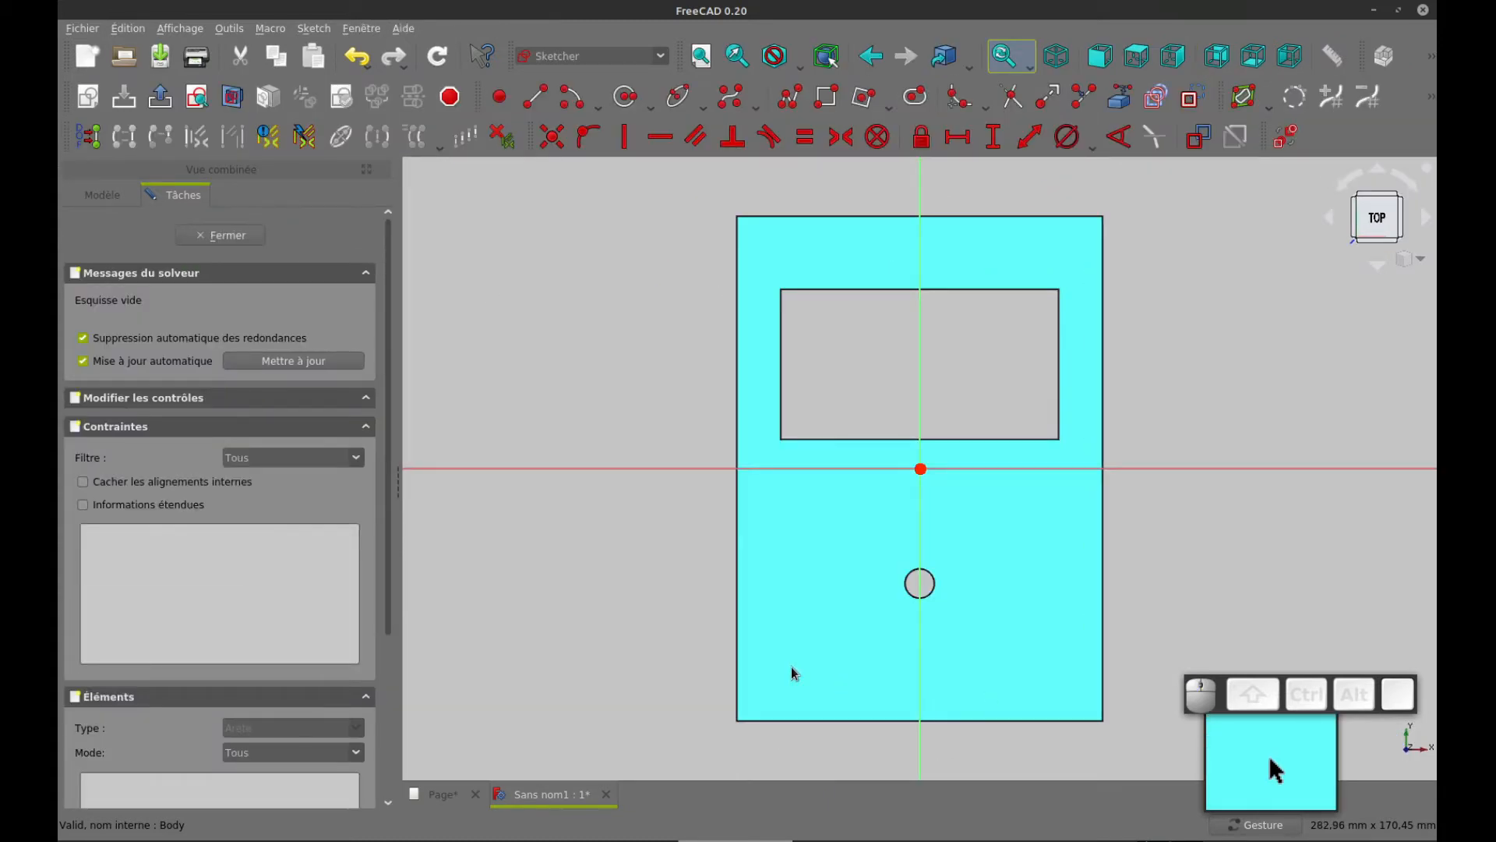
Consult the drawing page for the corner holes and sketch a circle about 19 mm in diameter inside the plate's lower-left corner
key("ctrl+Tab")
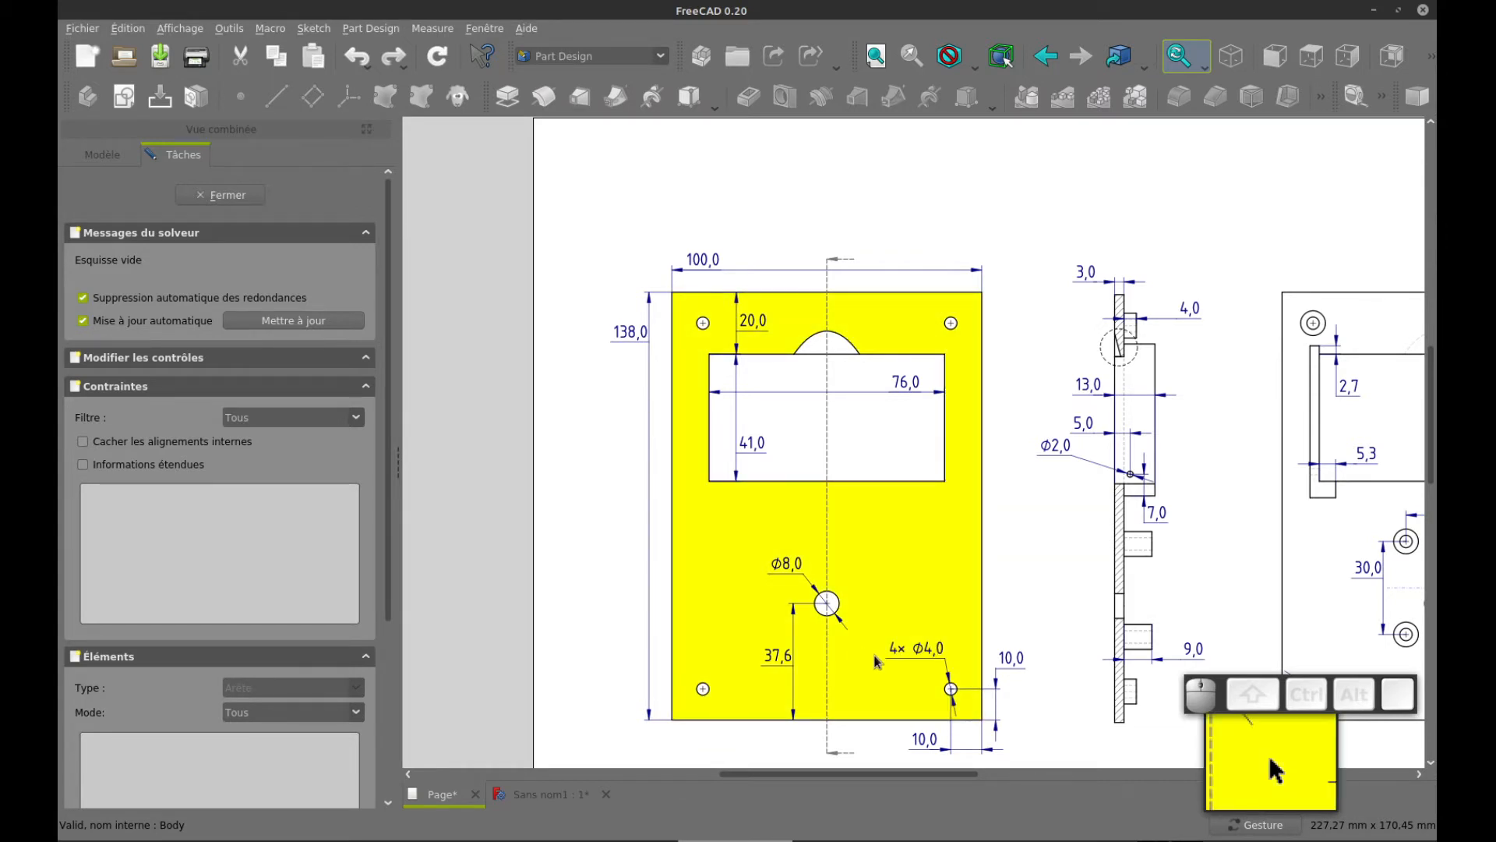
left_click(230, 196)
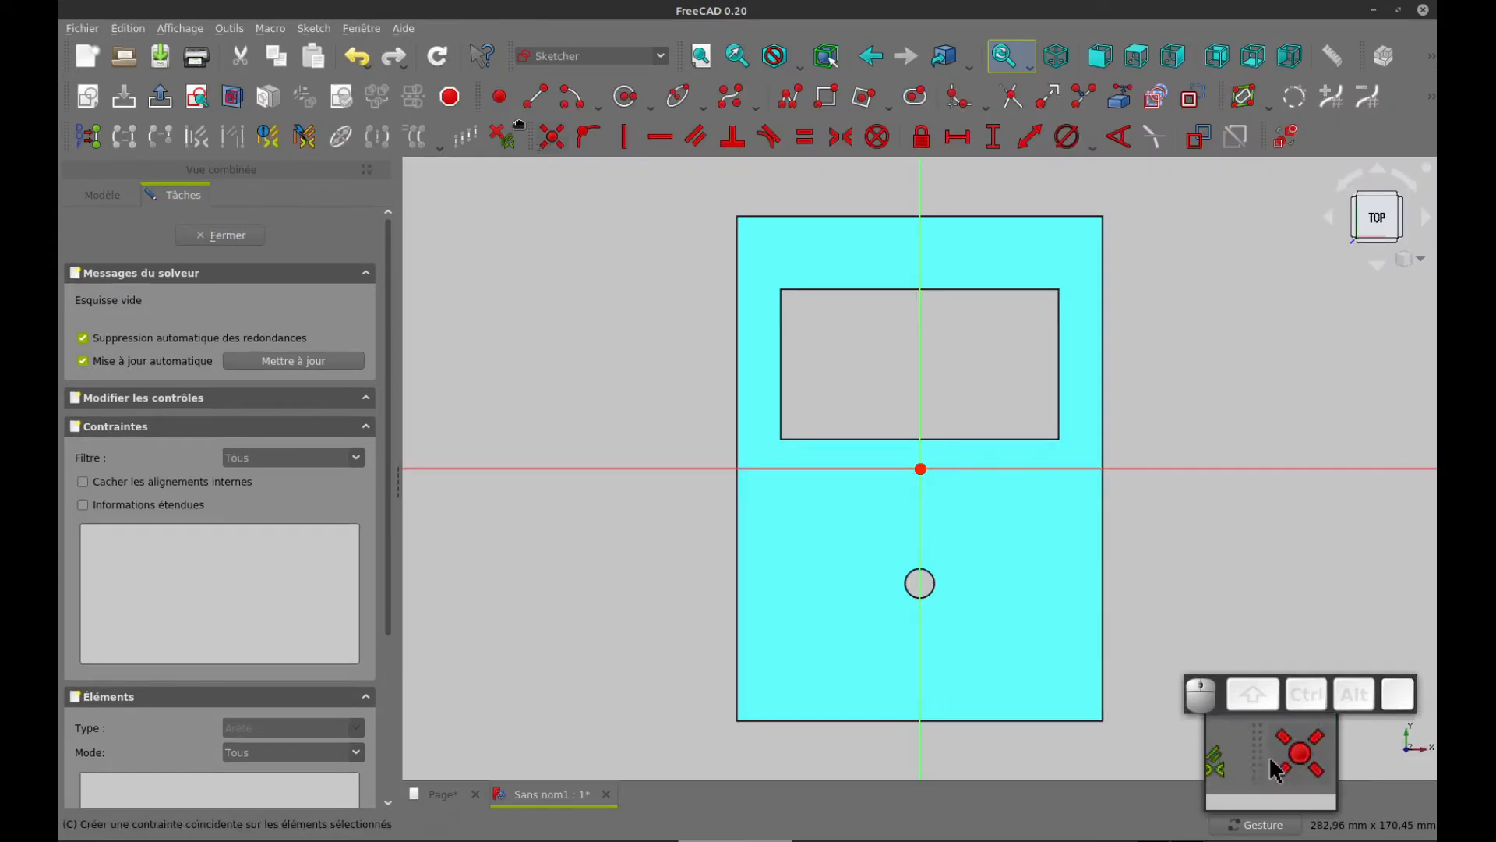
left_click(626, 97)
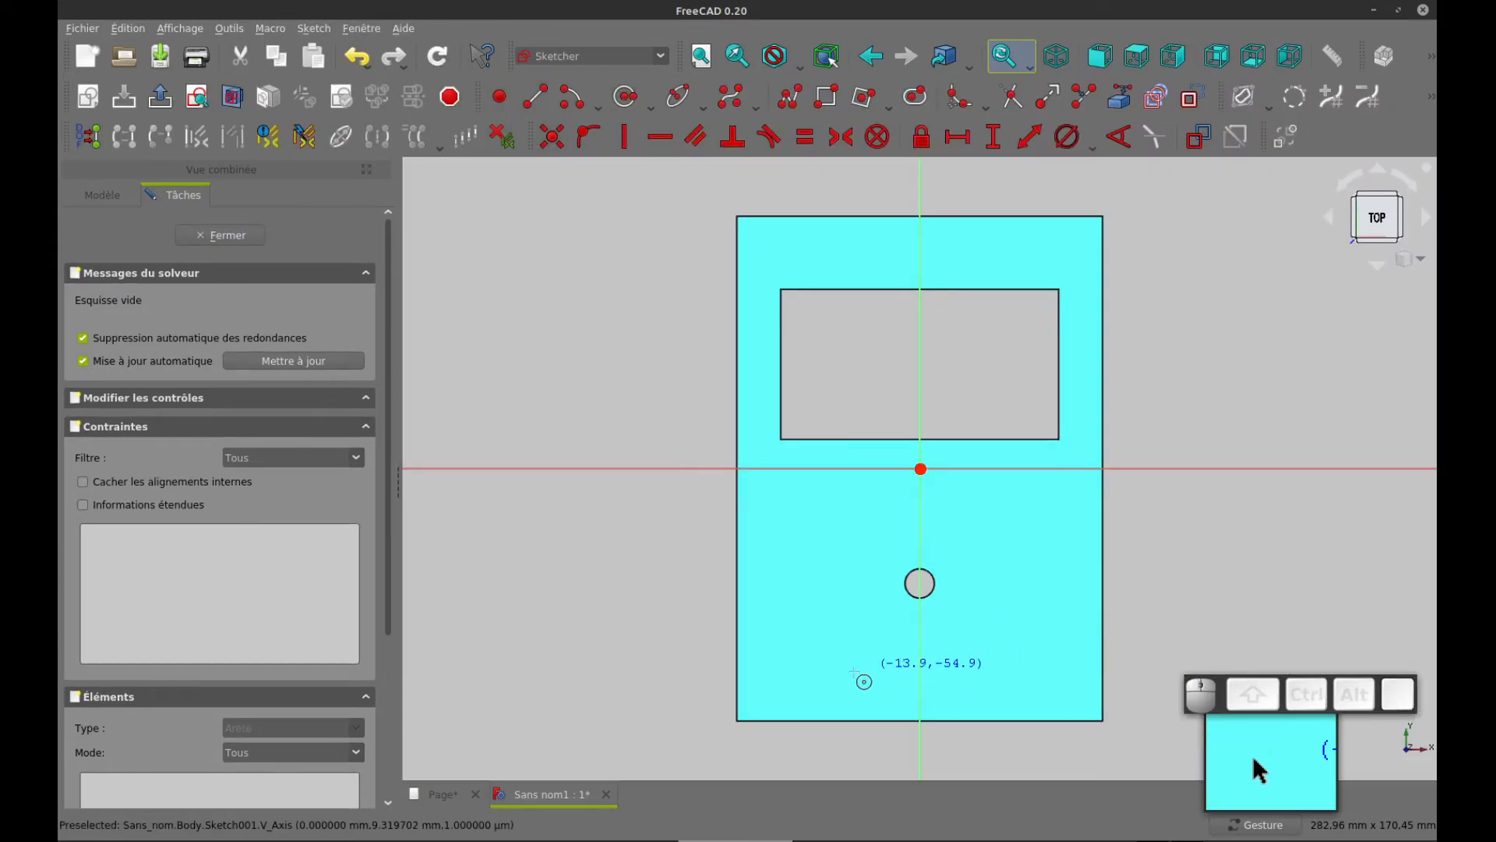
left_click(783, 682)
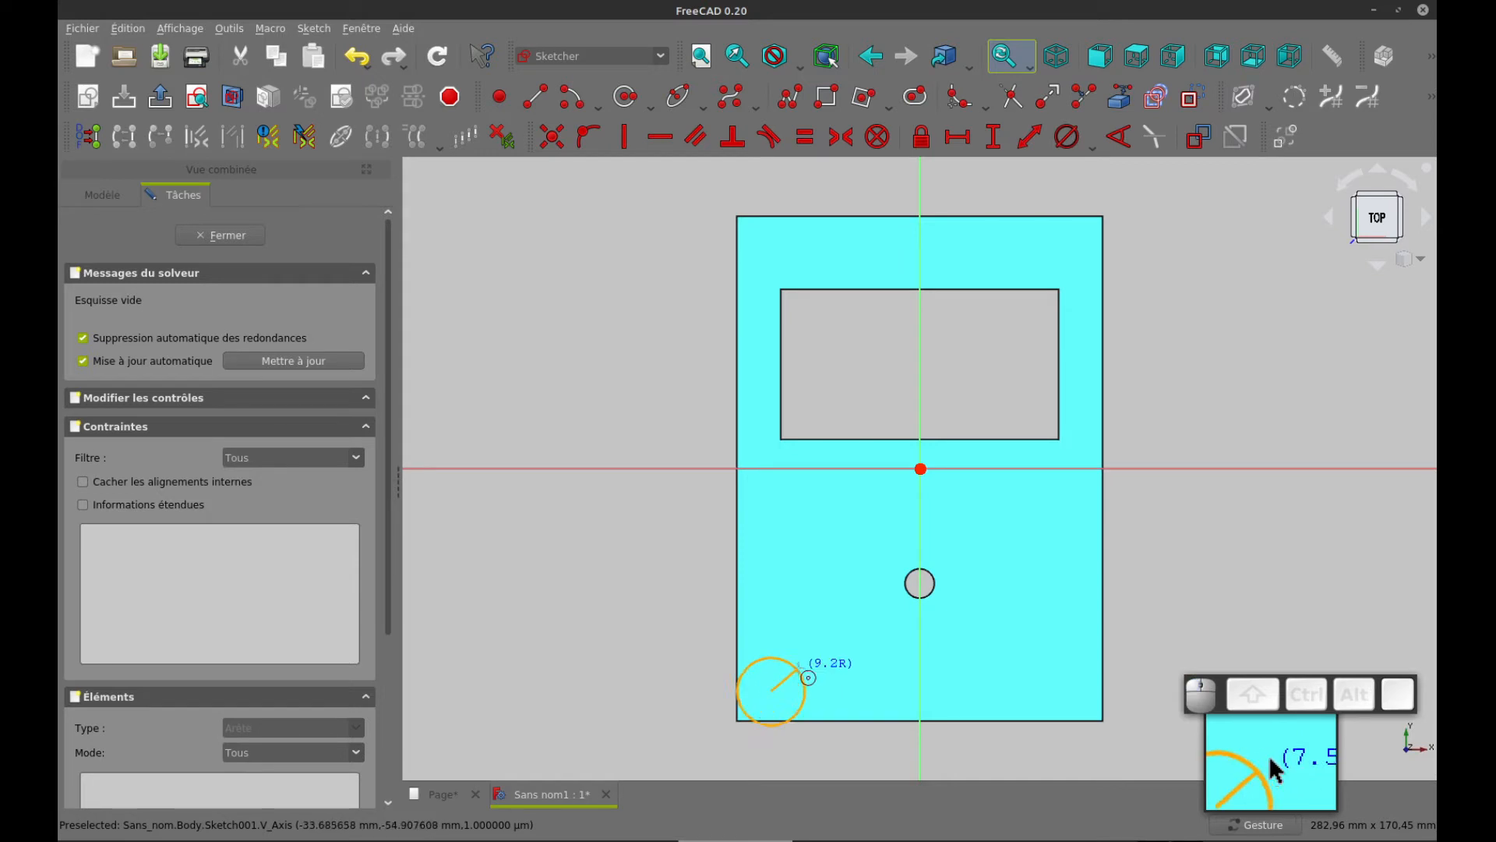
left_click(801, 674)
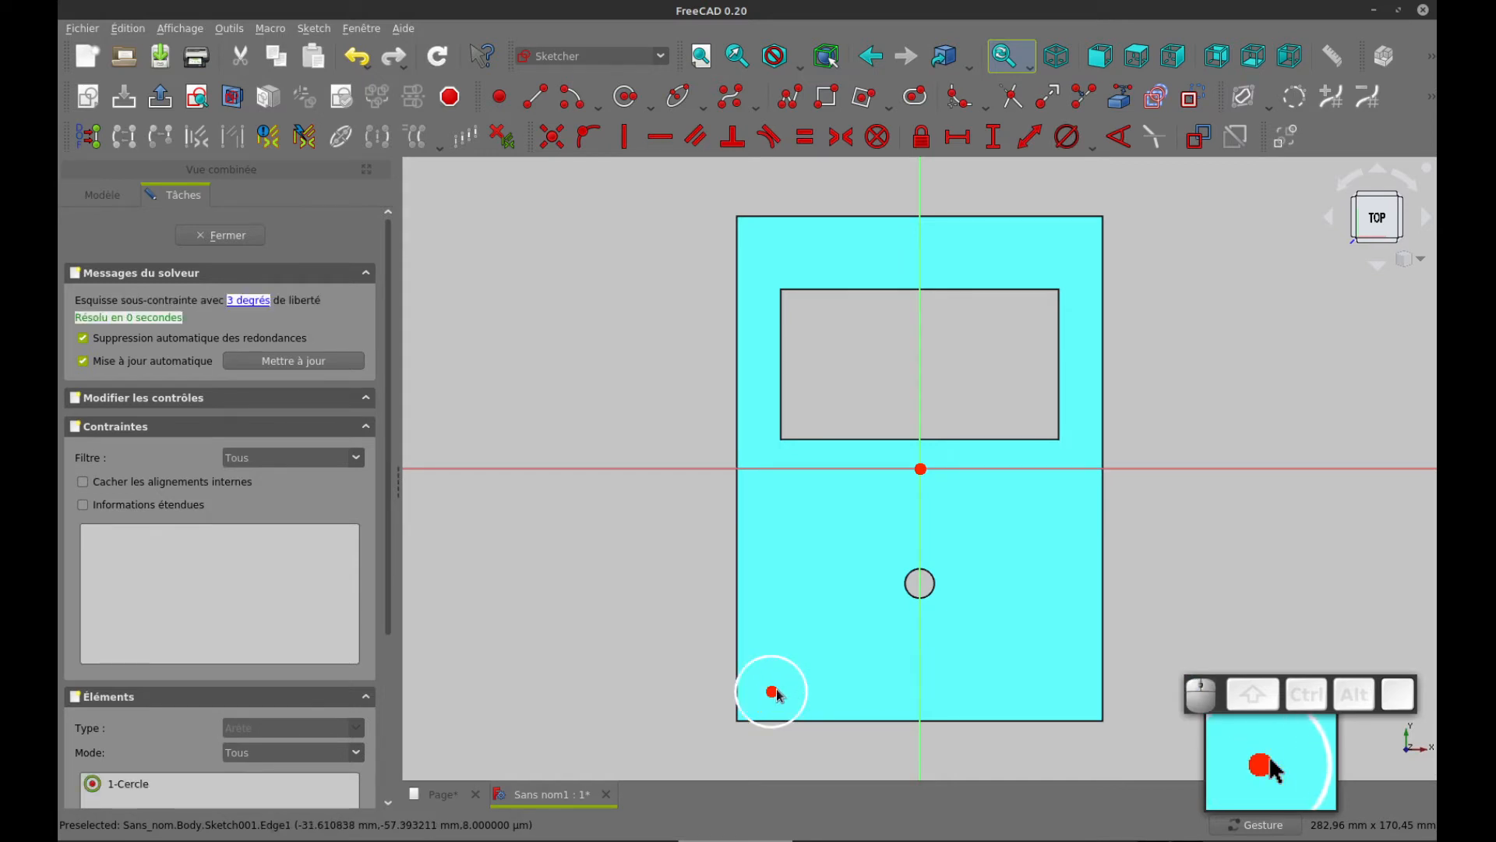
left_click_drag(771, 691, 790, 668)
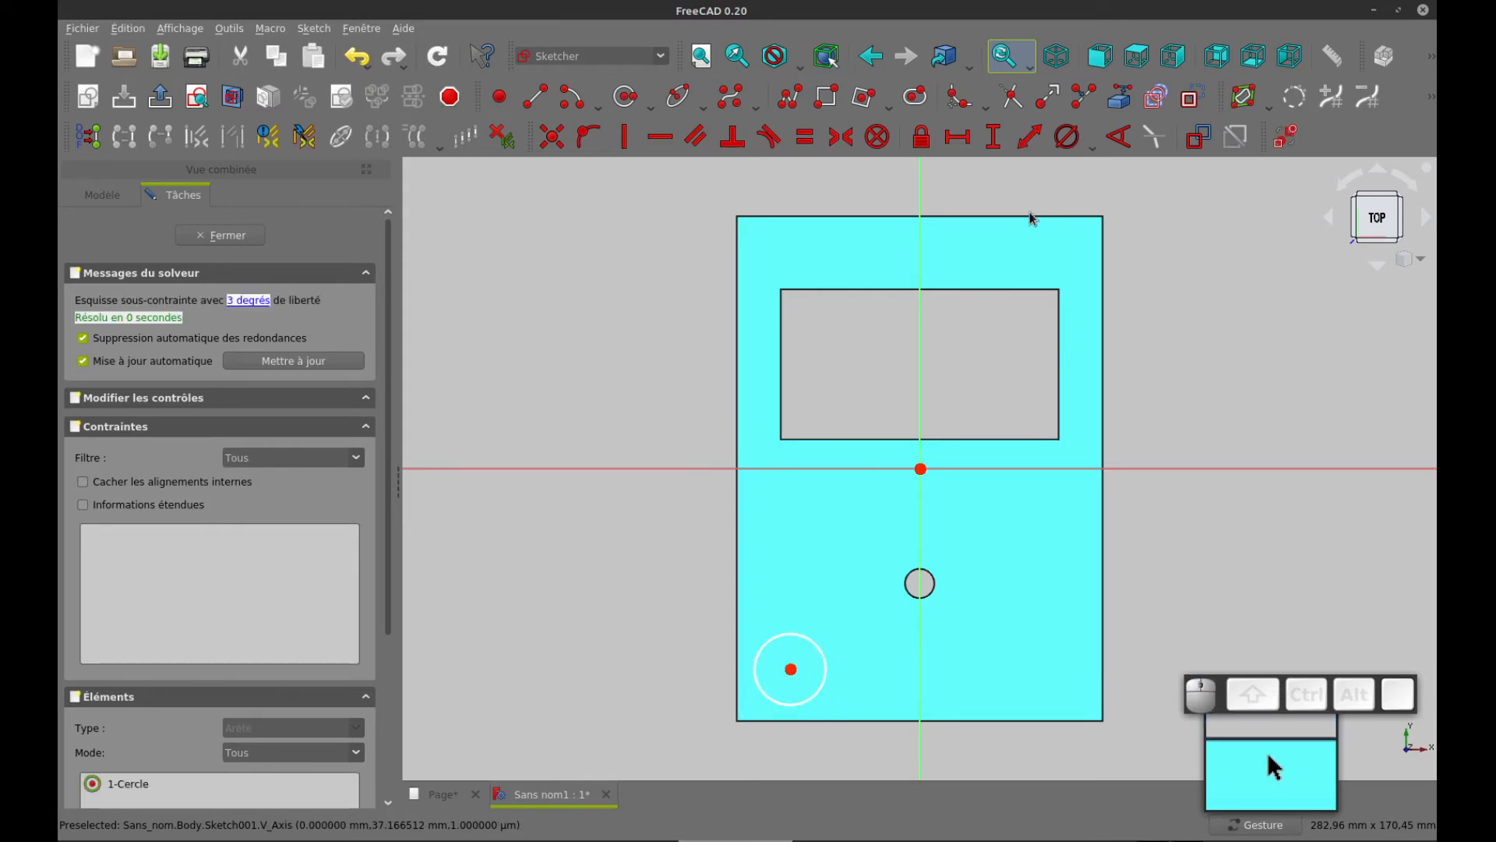
Link the plate's left edge into the sketch as external geometry and shift the circle's centre slightly
left_click(1119, 100)
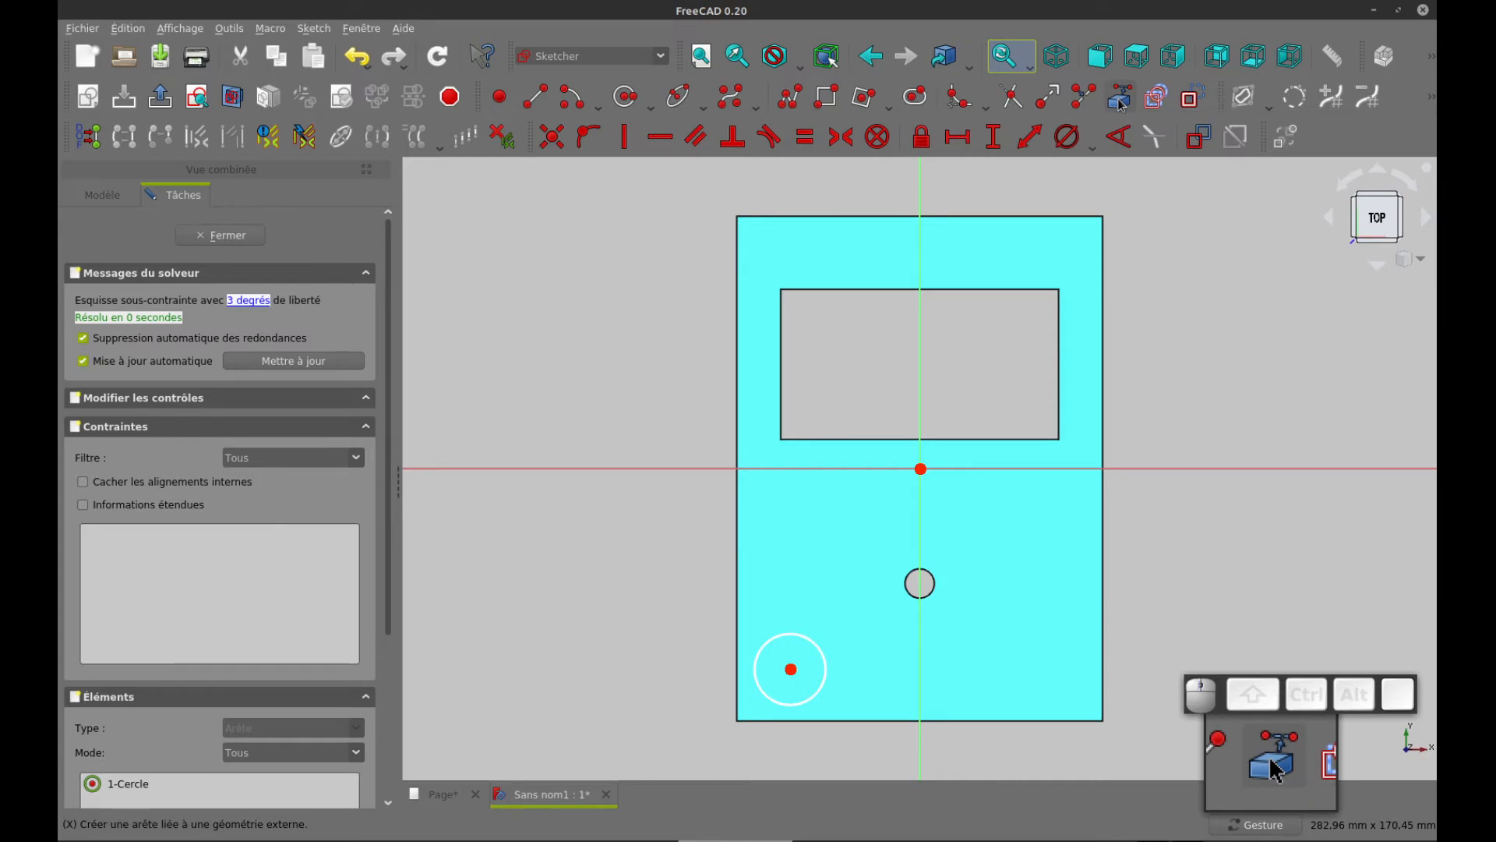
left_click(736, 613)
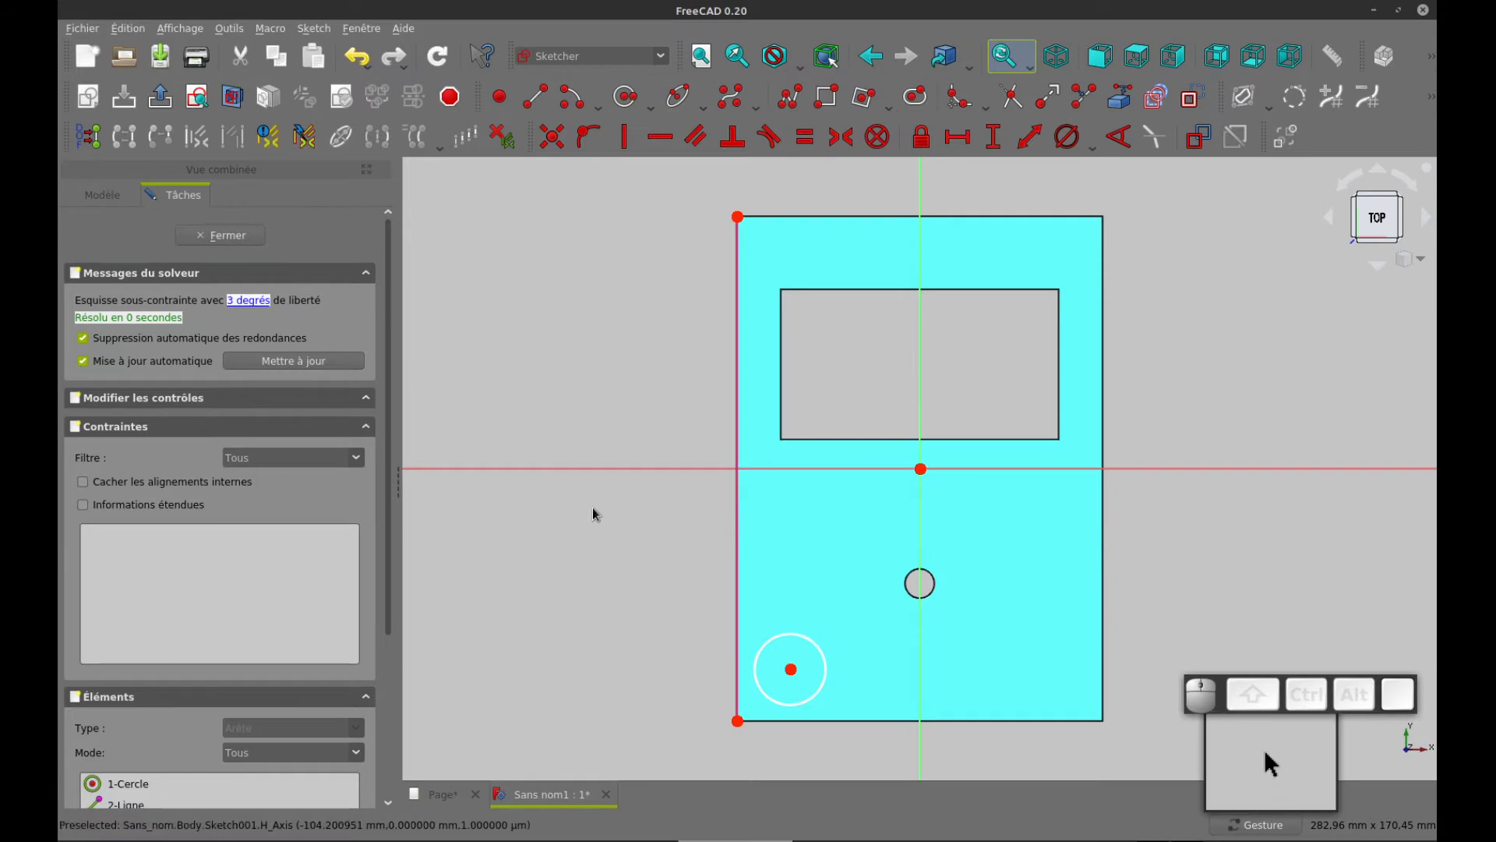
left_click(790, 671)
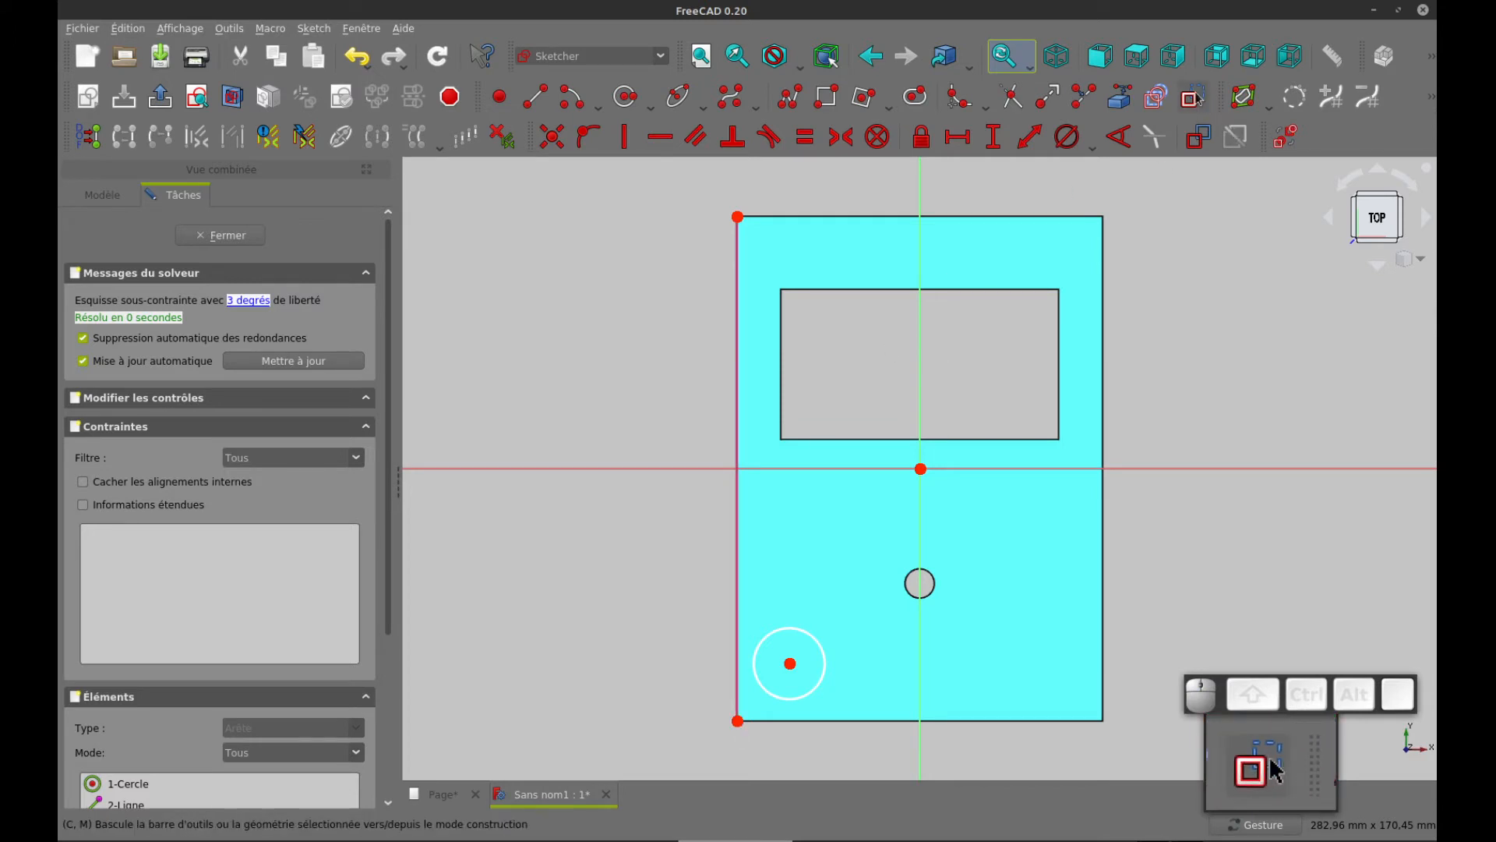
Draw a construction rectangle from the plate's lower-left corner to the centre of the corner circle
left_click(1192, 97)
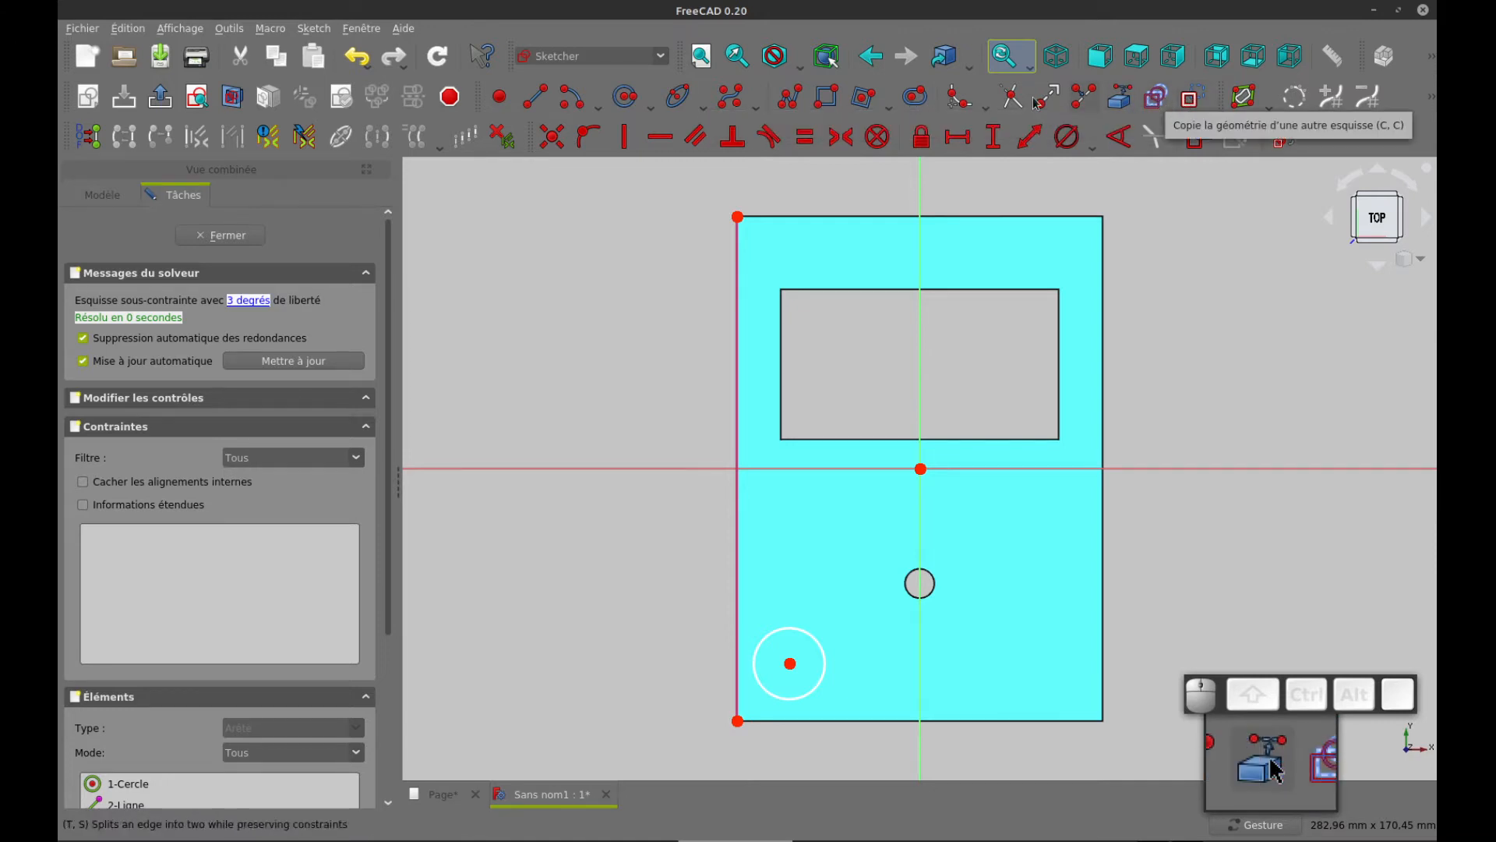
left_click(808, 101)
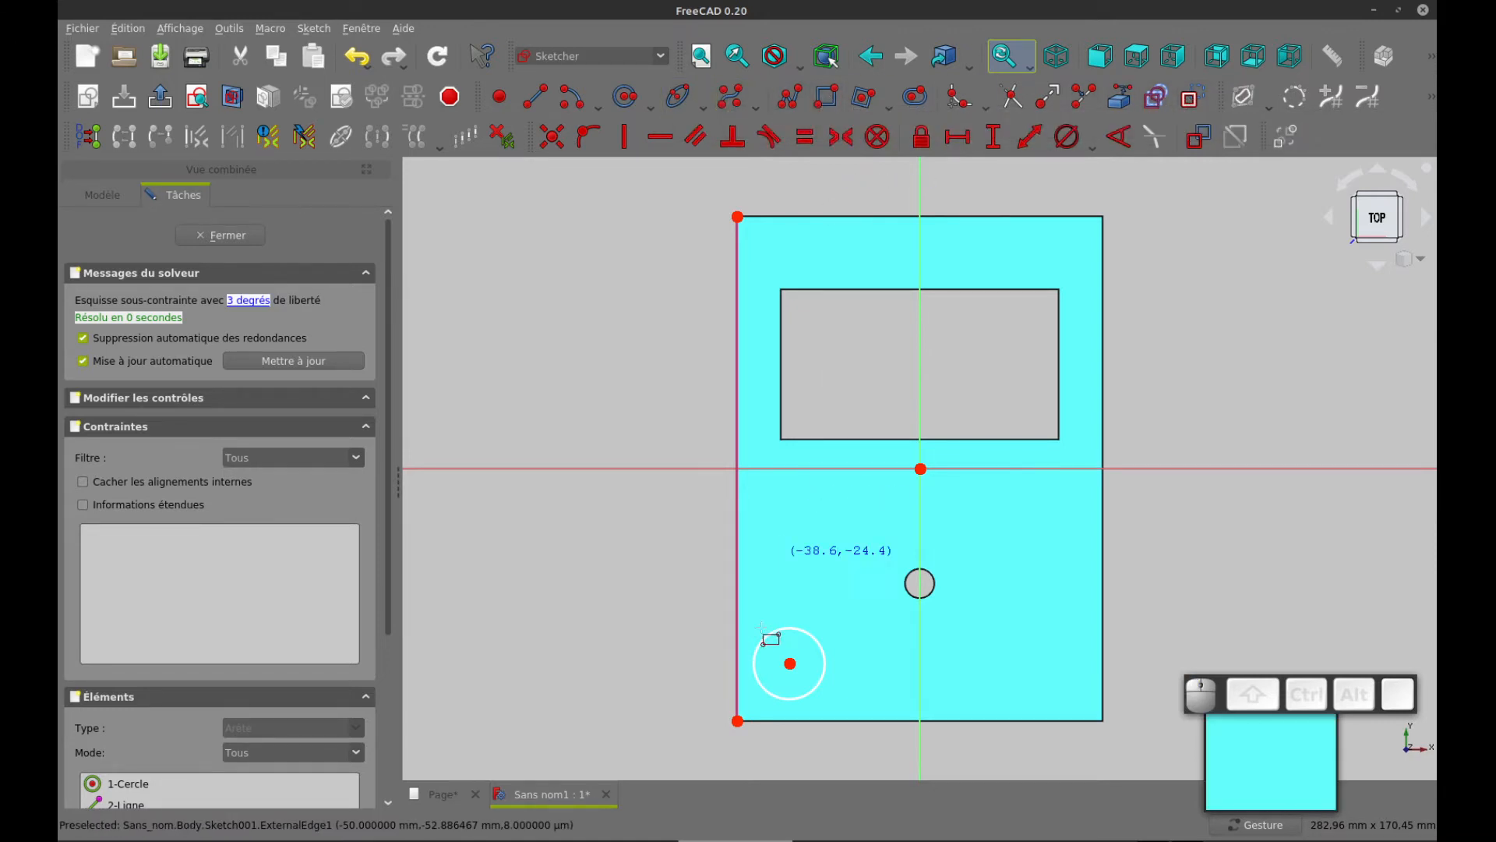
left_click(737, 721)
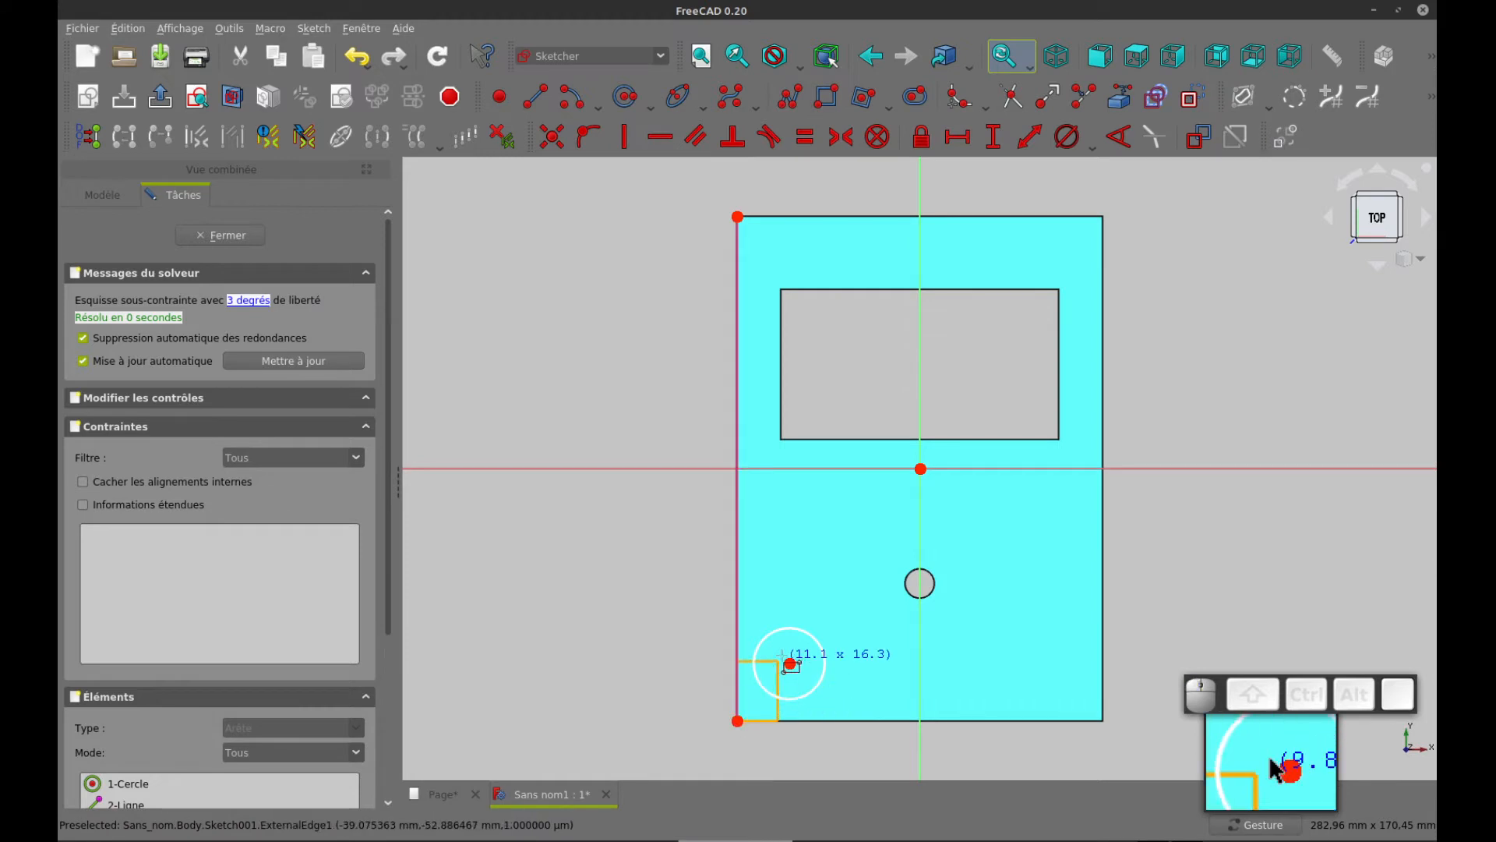
left_click(790, 663)
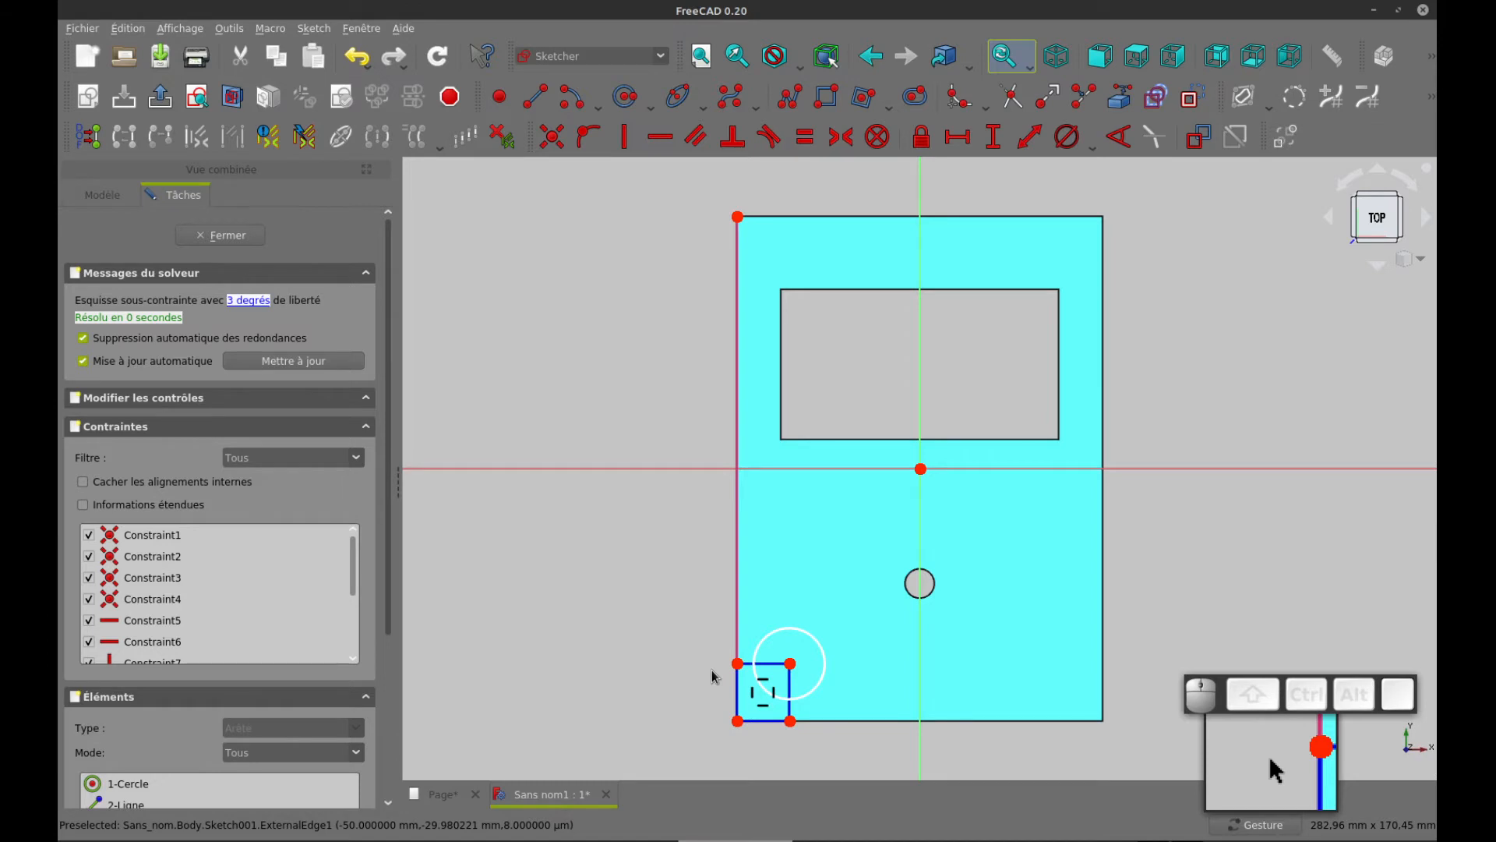
Constrain the construction rectangle's adjacent sides equal, set its side length to 10 mm and move that dimension label upward
left_click(765, 671)
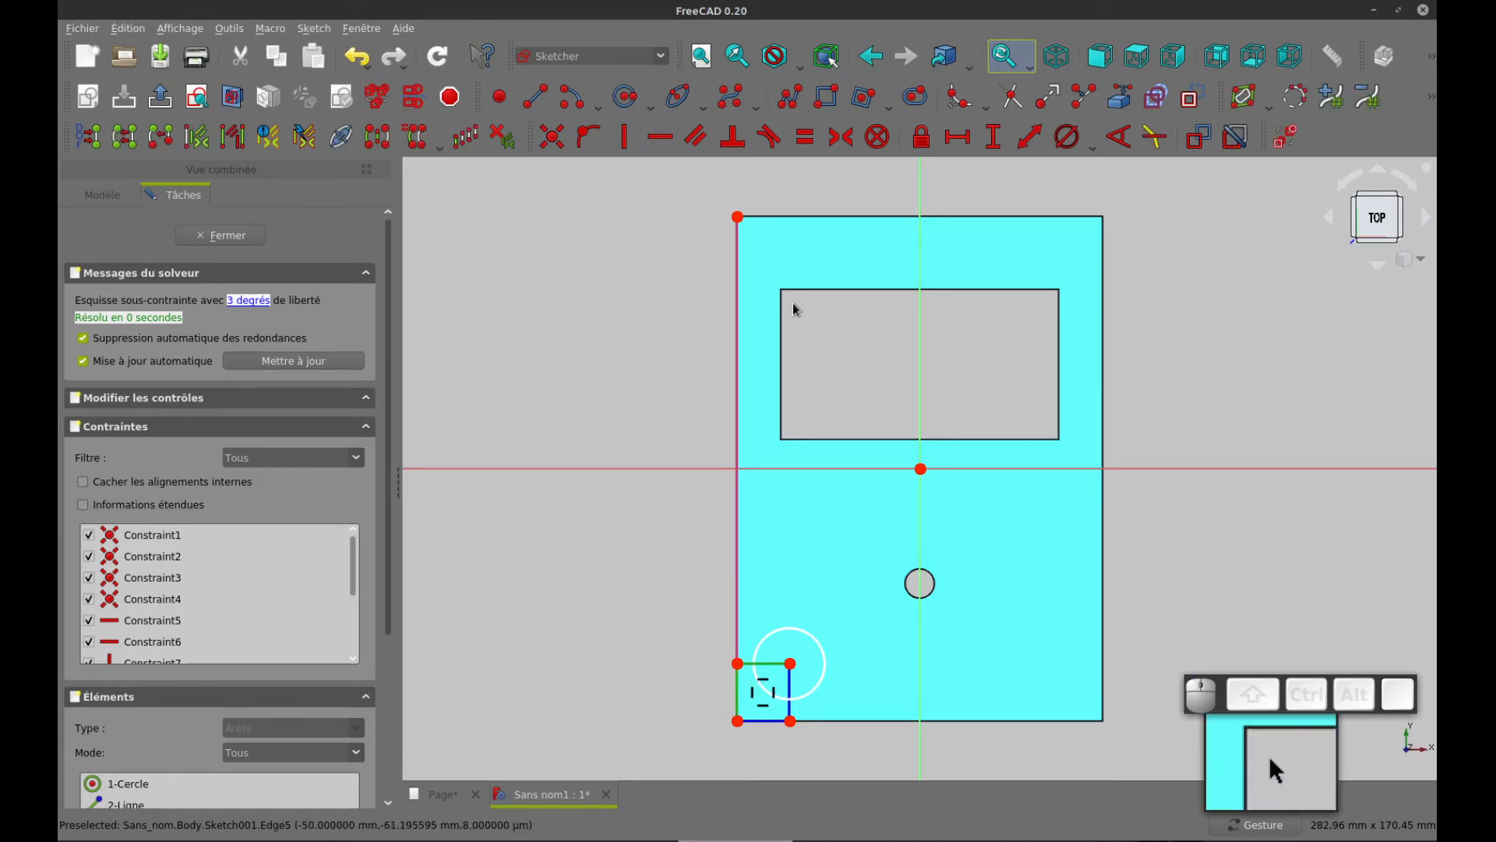
left_click(805, 138)
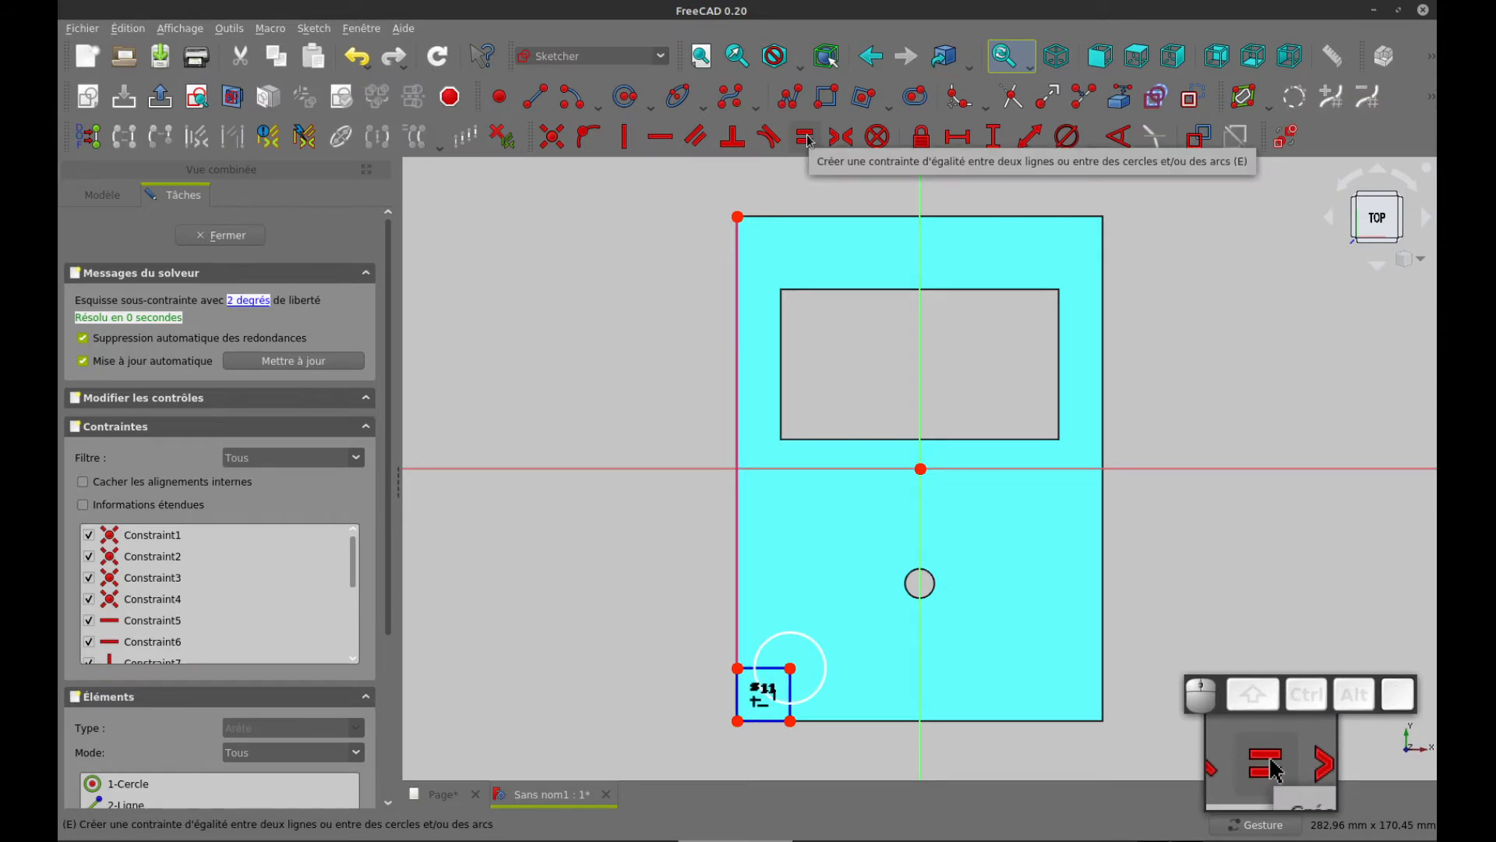
left_click(741, 701)
left_click(991, 139)
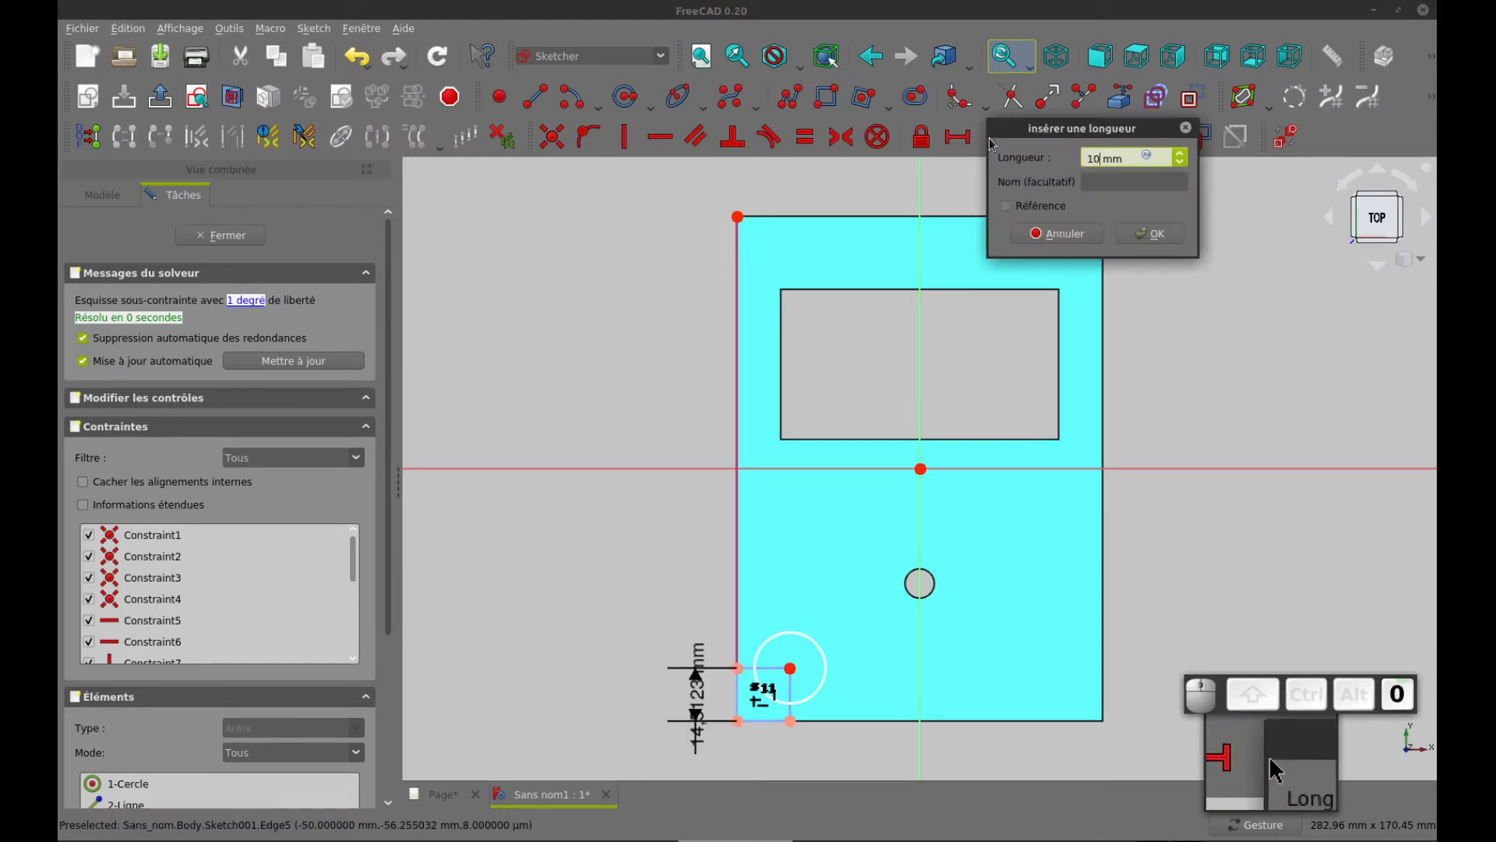
key("Return")
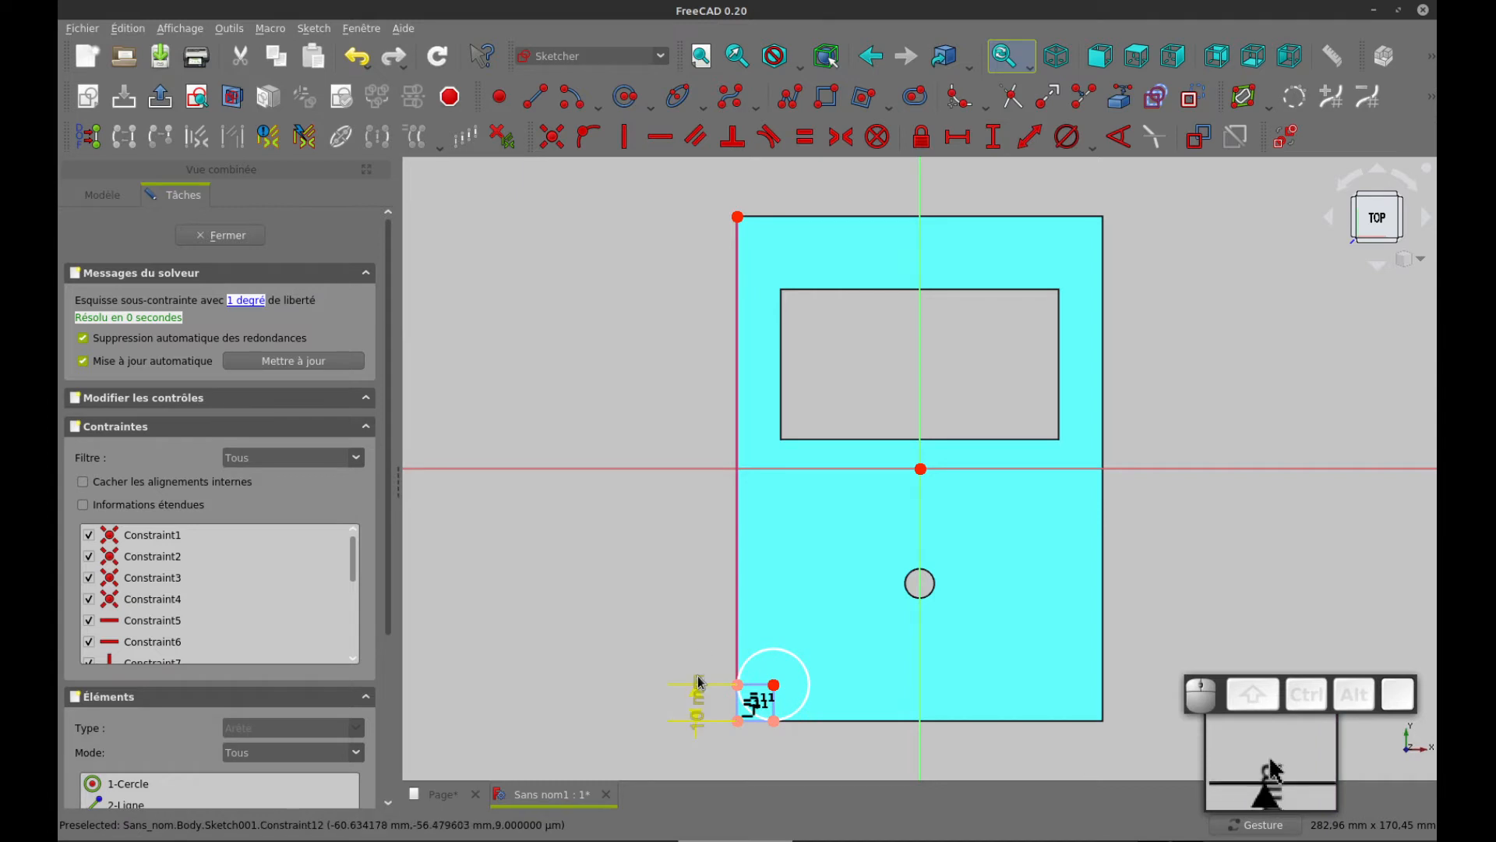
left_click_drag(699, 668, 694, 629)
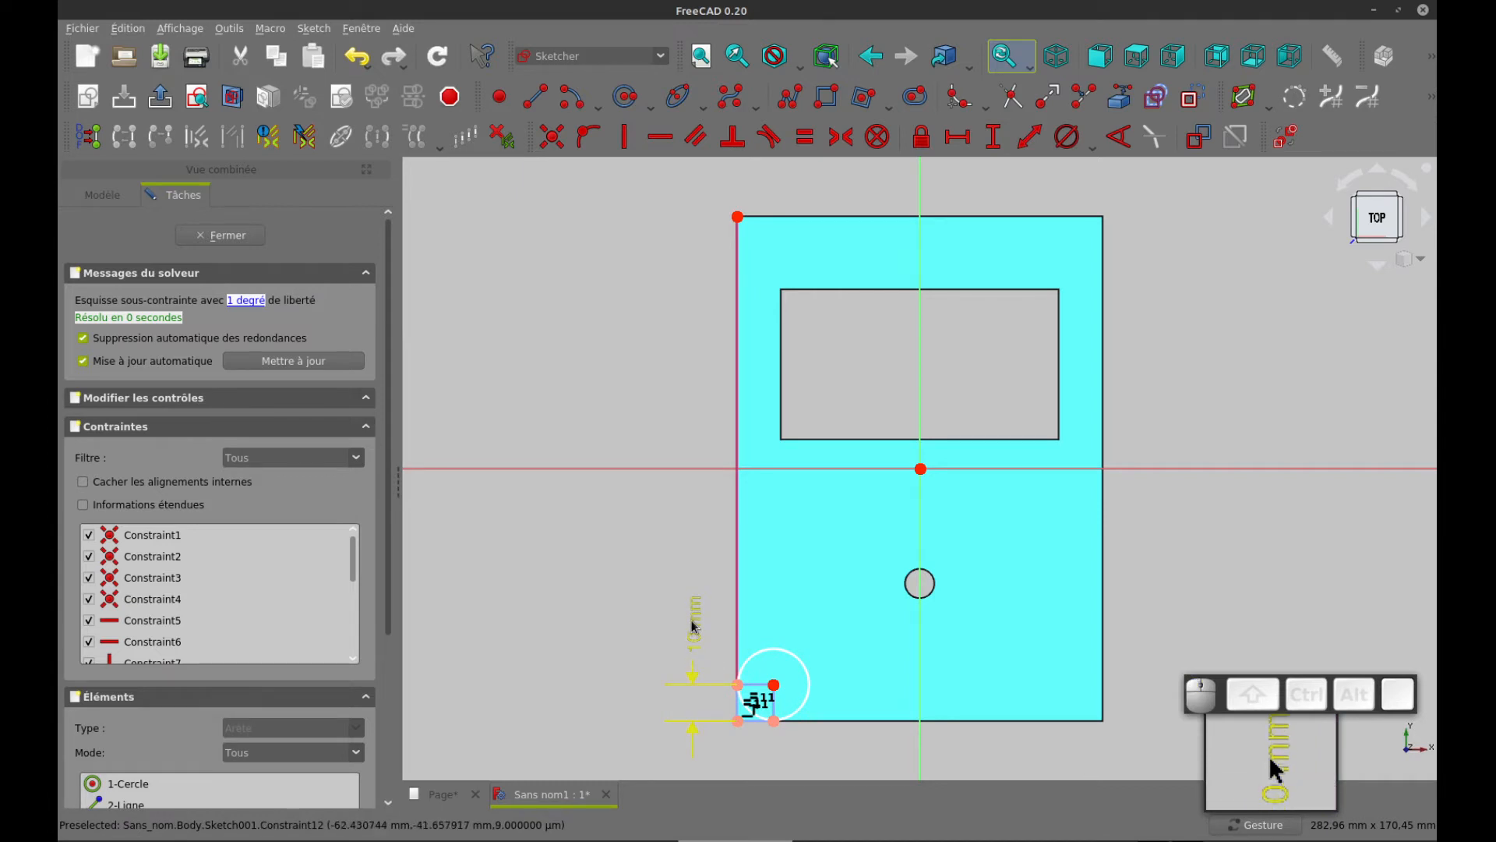
Constrain the corner circle's diameter to 4 mm and move that dimension diagonally above the circle
left_click(794, 657)
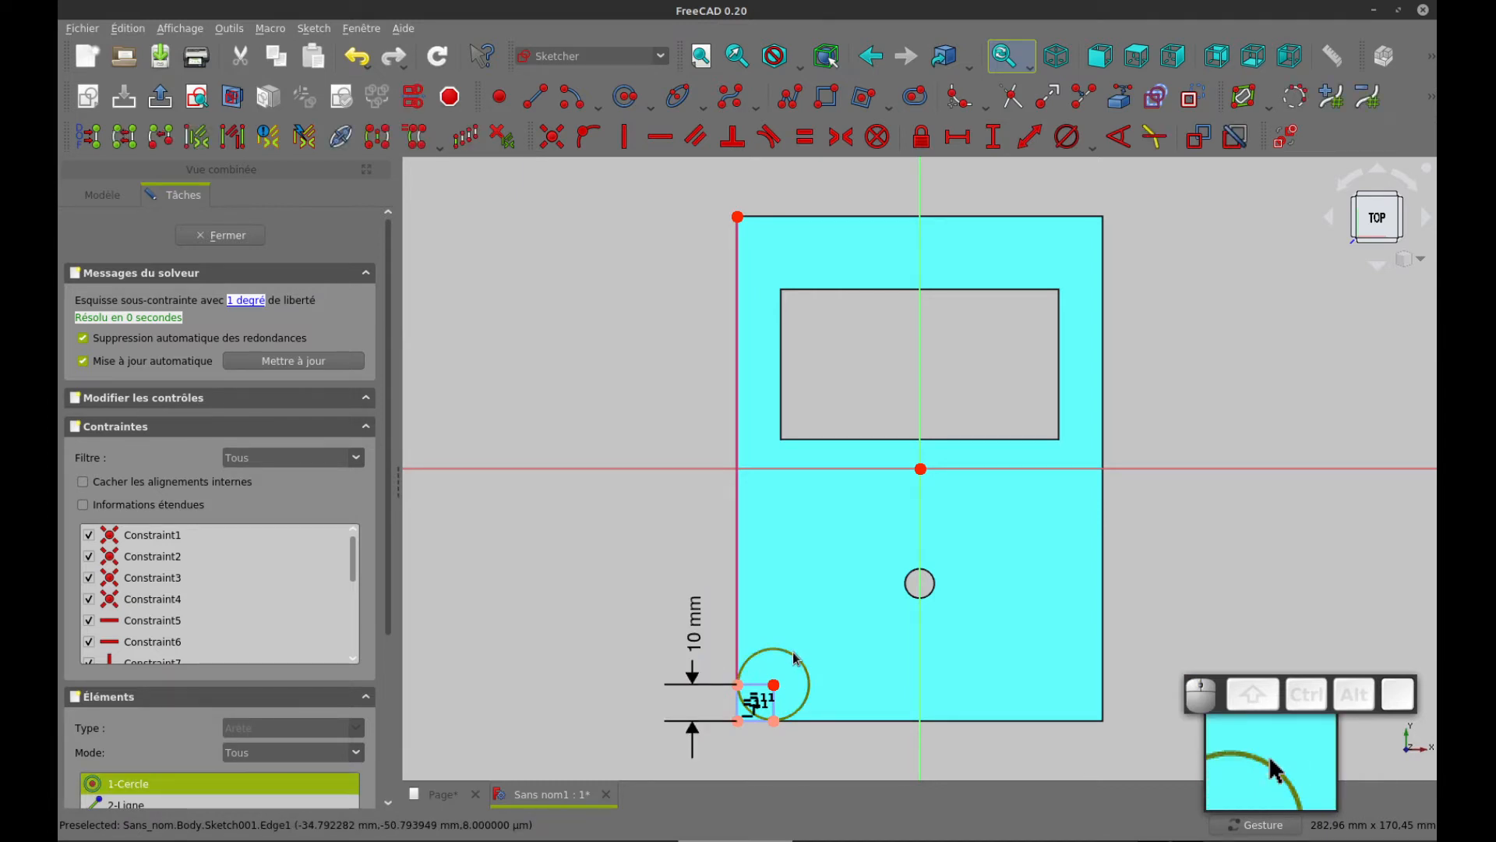
left_click(1066, 138)
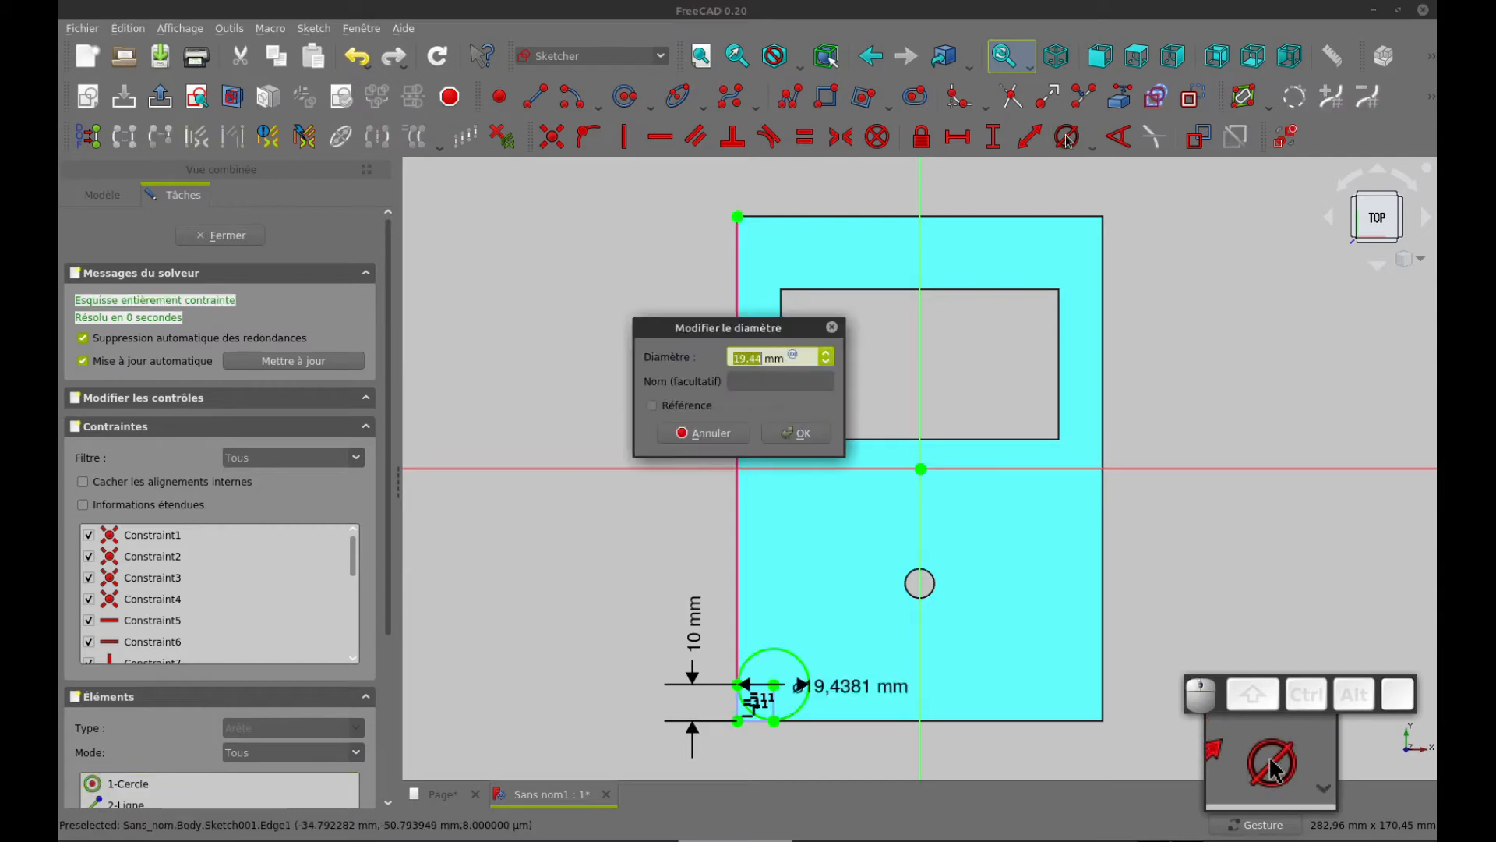
type("4")
key("Return")
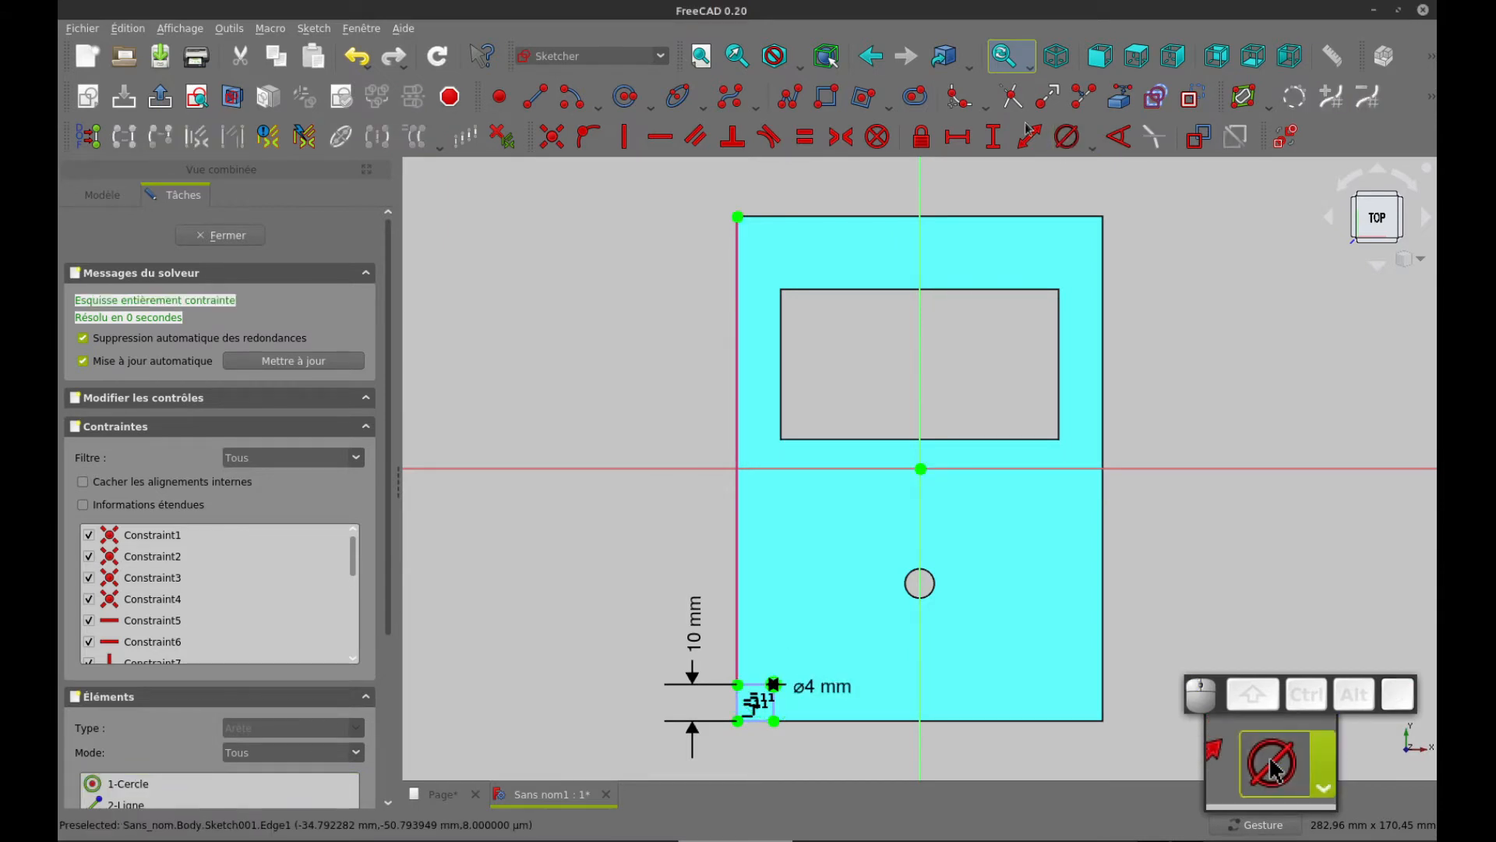
left_click_drag(830, 689, 818, 616)
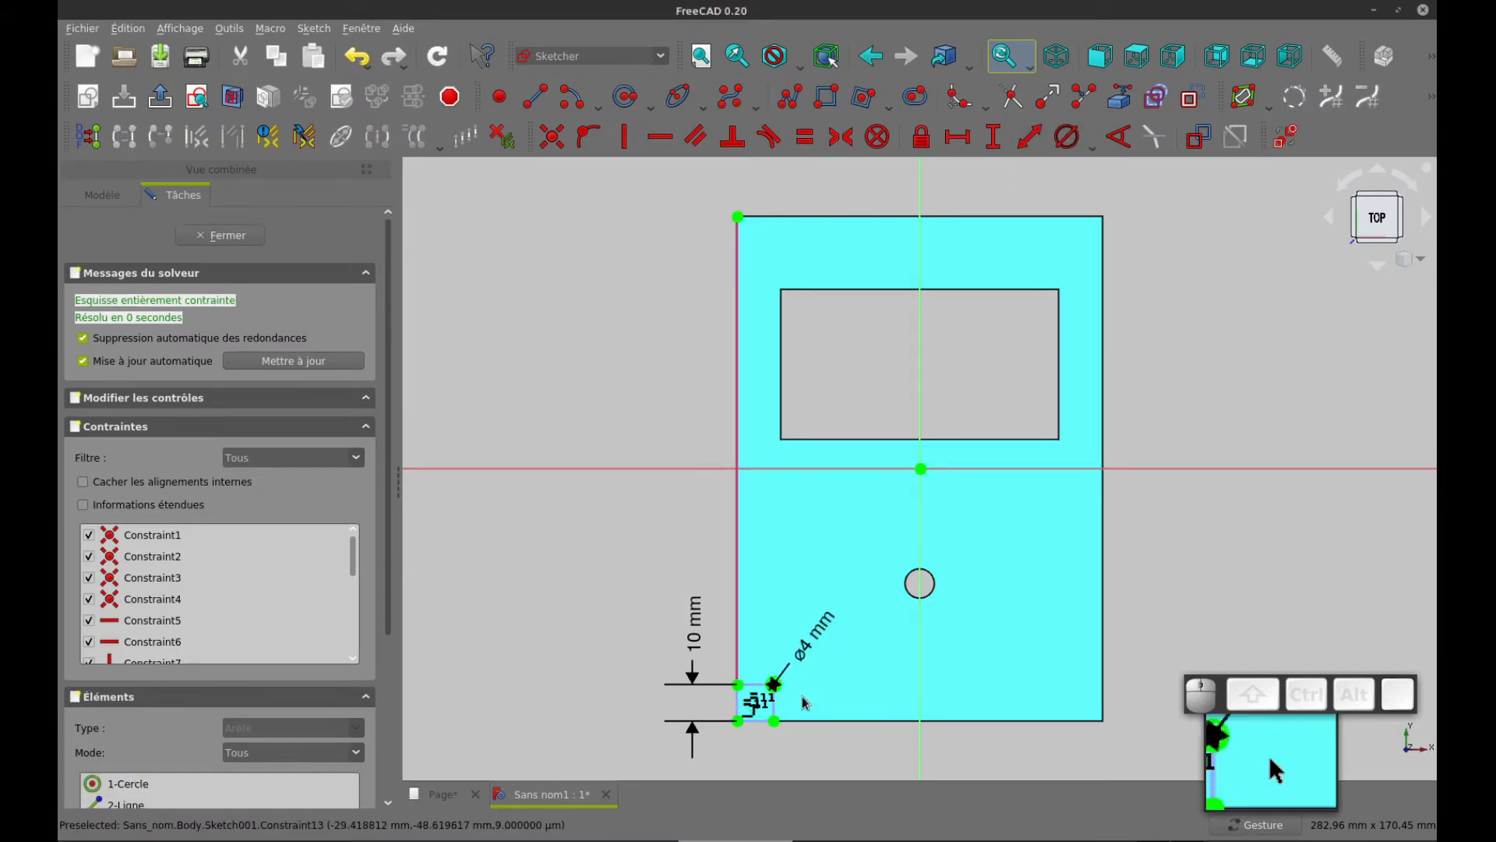
Create a 2-column, 2-row cloned array of the 4 mm circle with constrained separation, spaced about 78 mm along a direction of about 18°
scroll(777, 692, "up", 6)
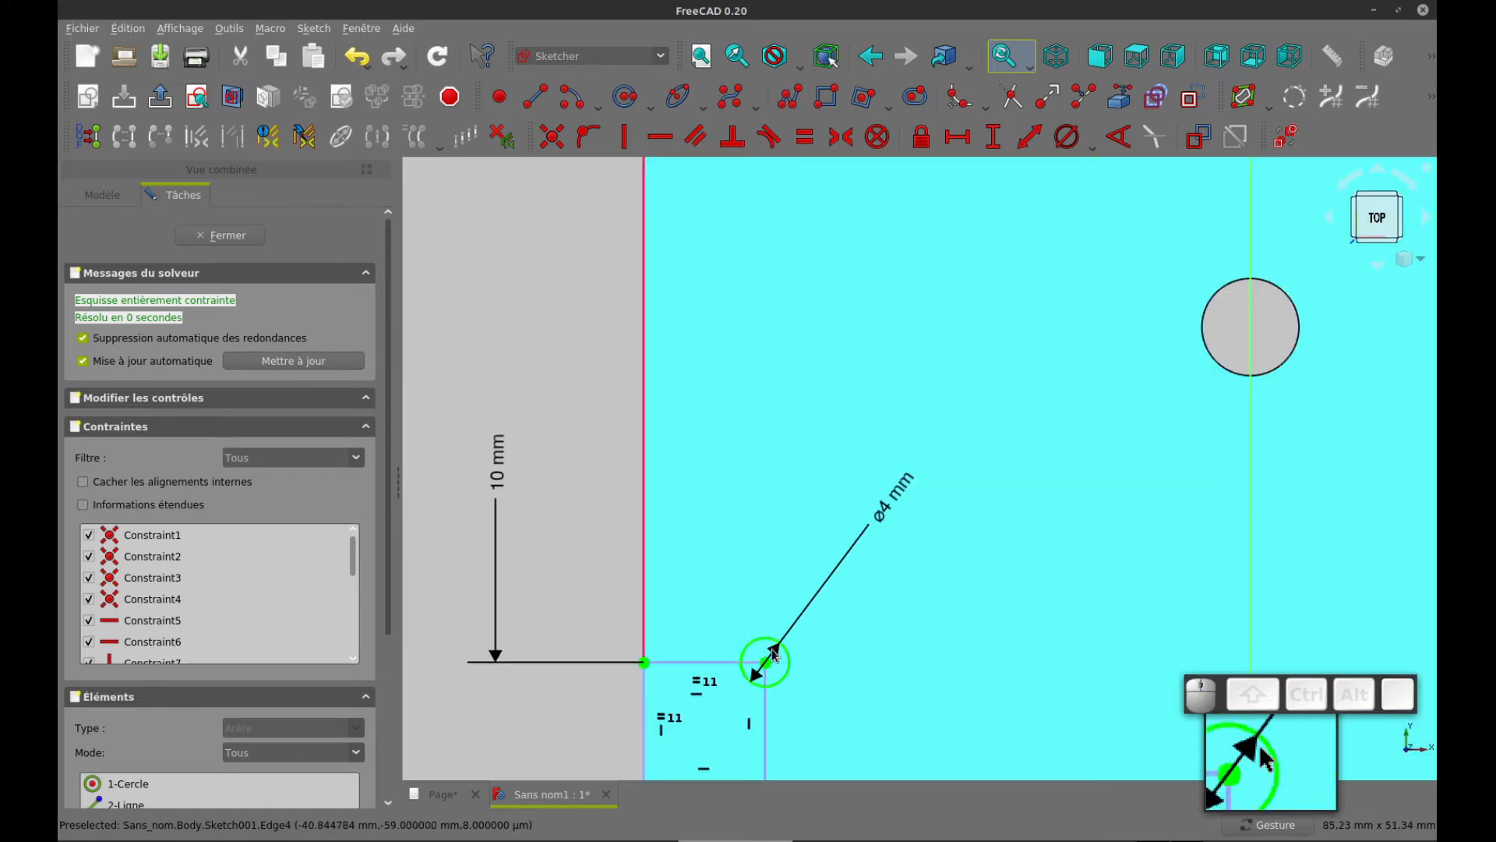
scroll(826, 669, "down", 4)
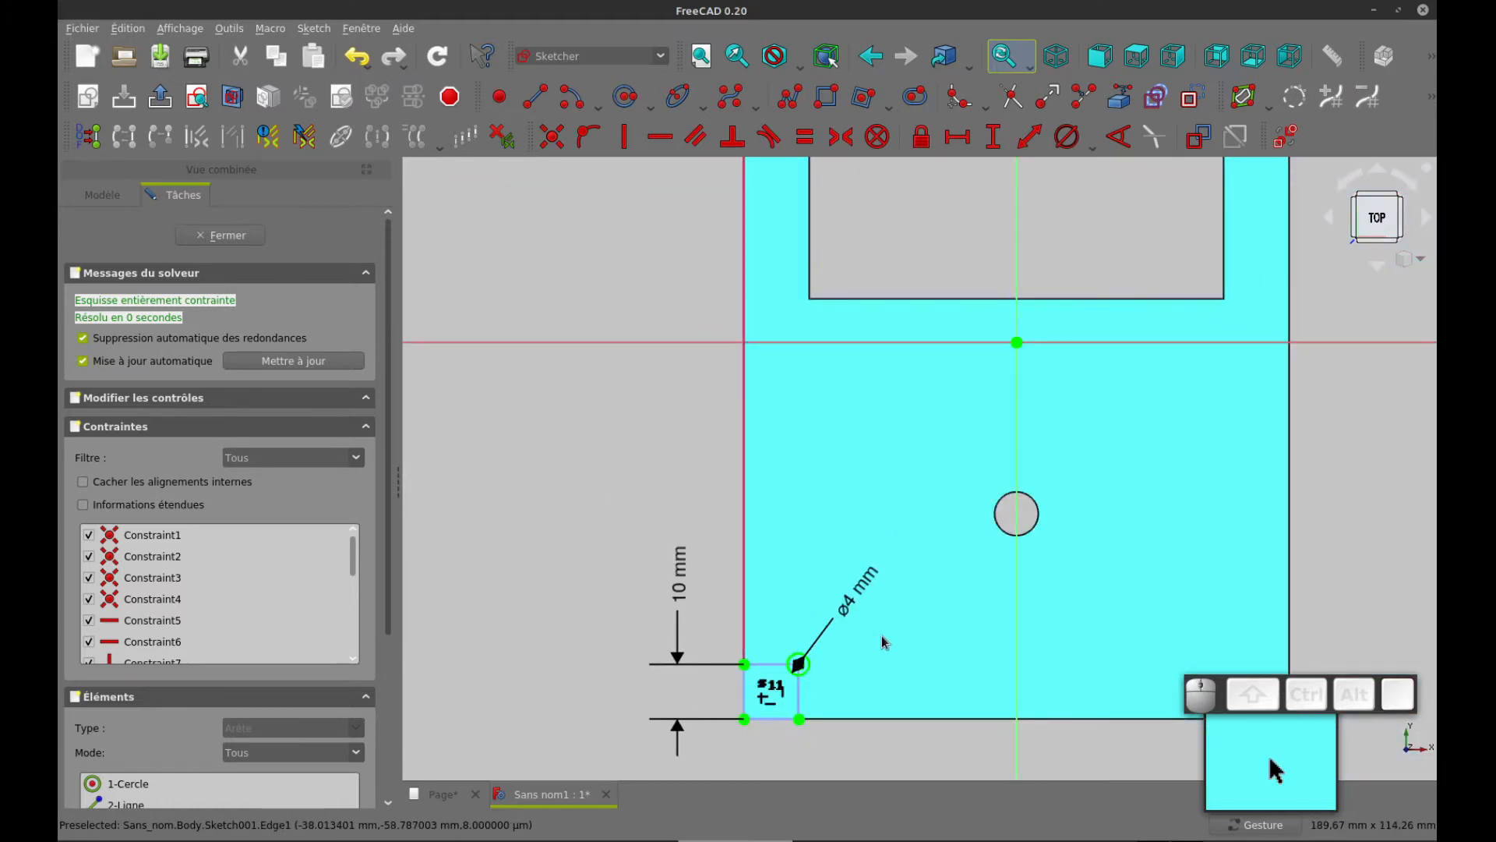
right_click_drag(866, 643, 801, 684)
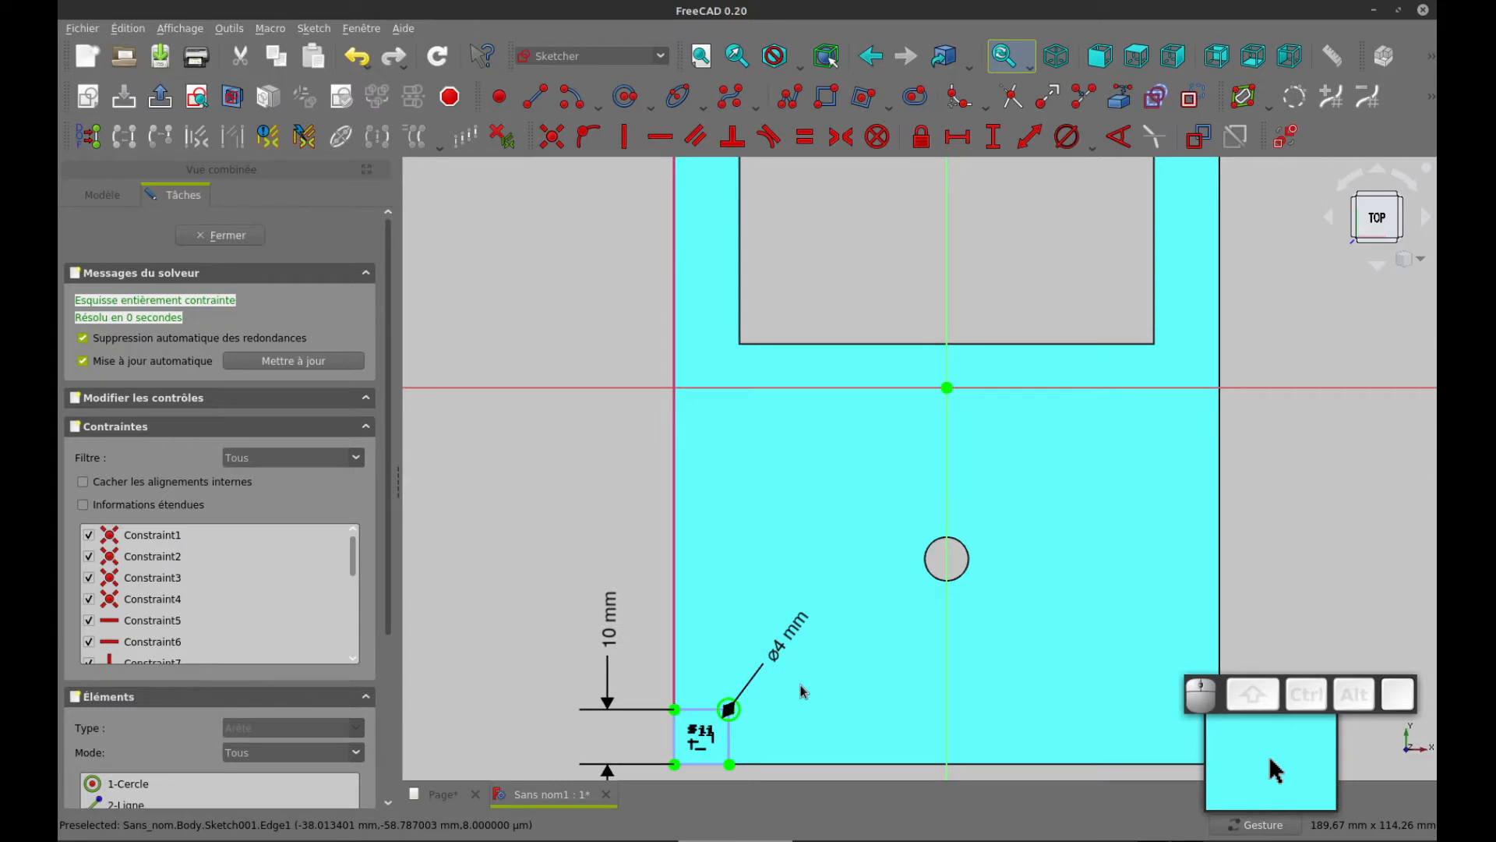
scroll(801, 684, "down", 2)
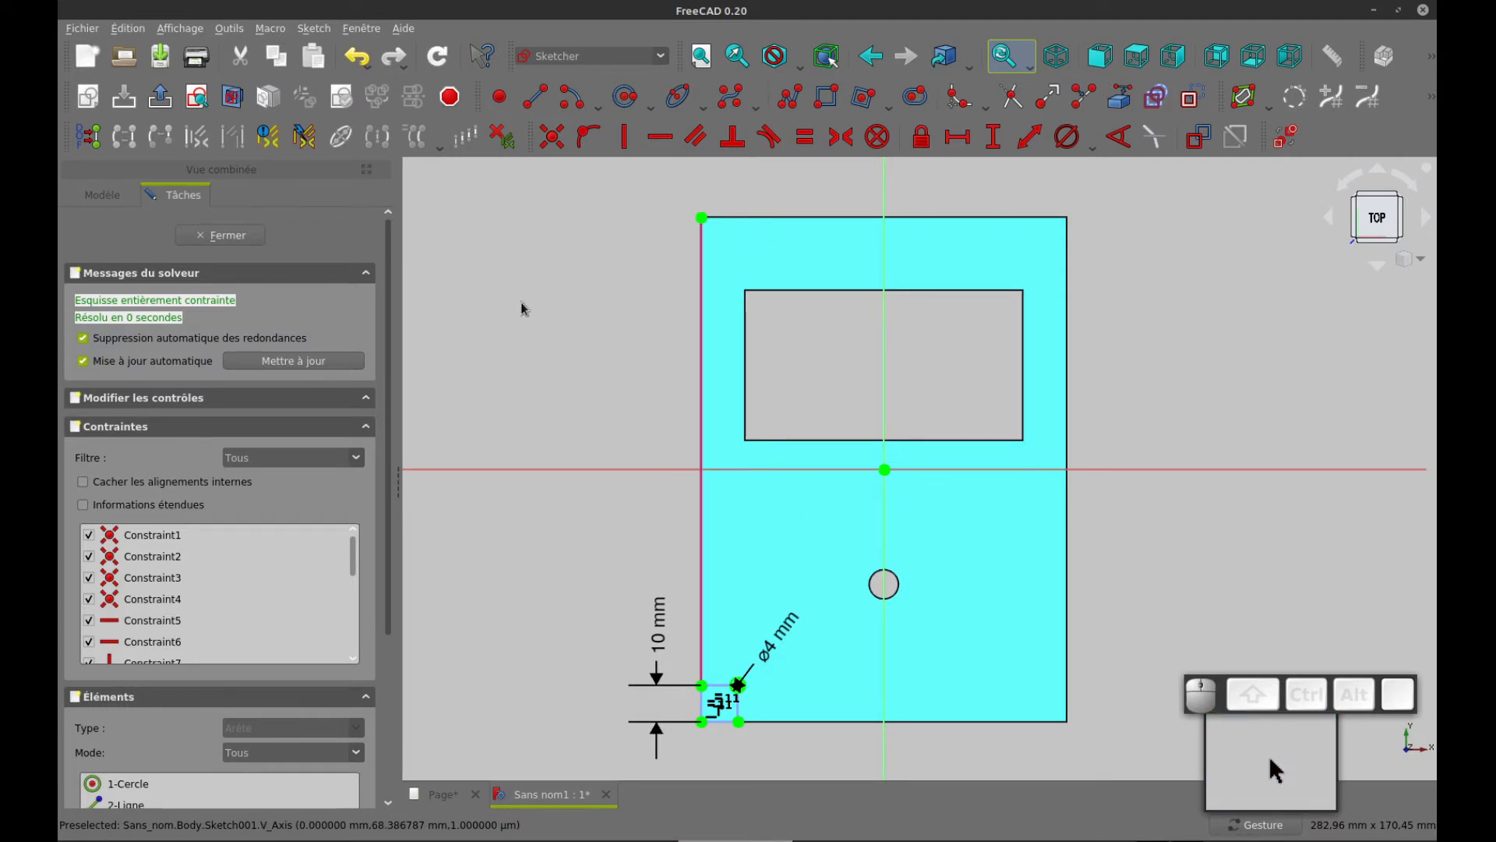
scroll(737, 686, "up", 3)
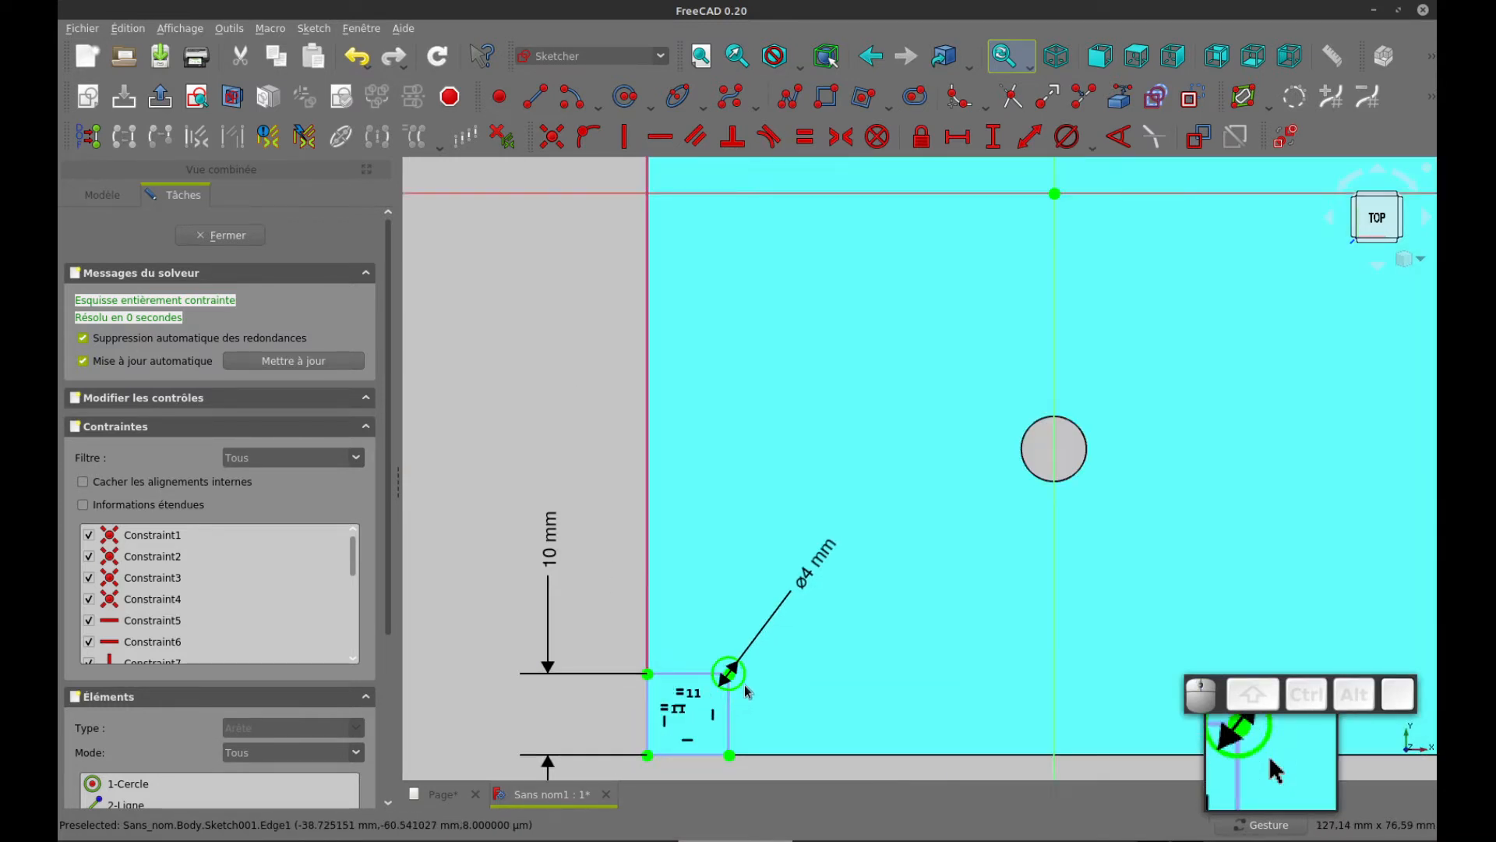
scroll(841, 697, "down", 3)
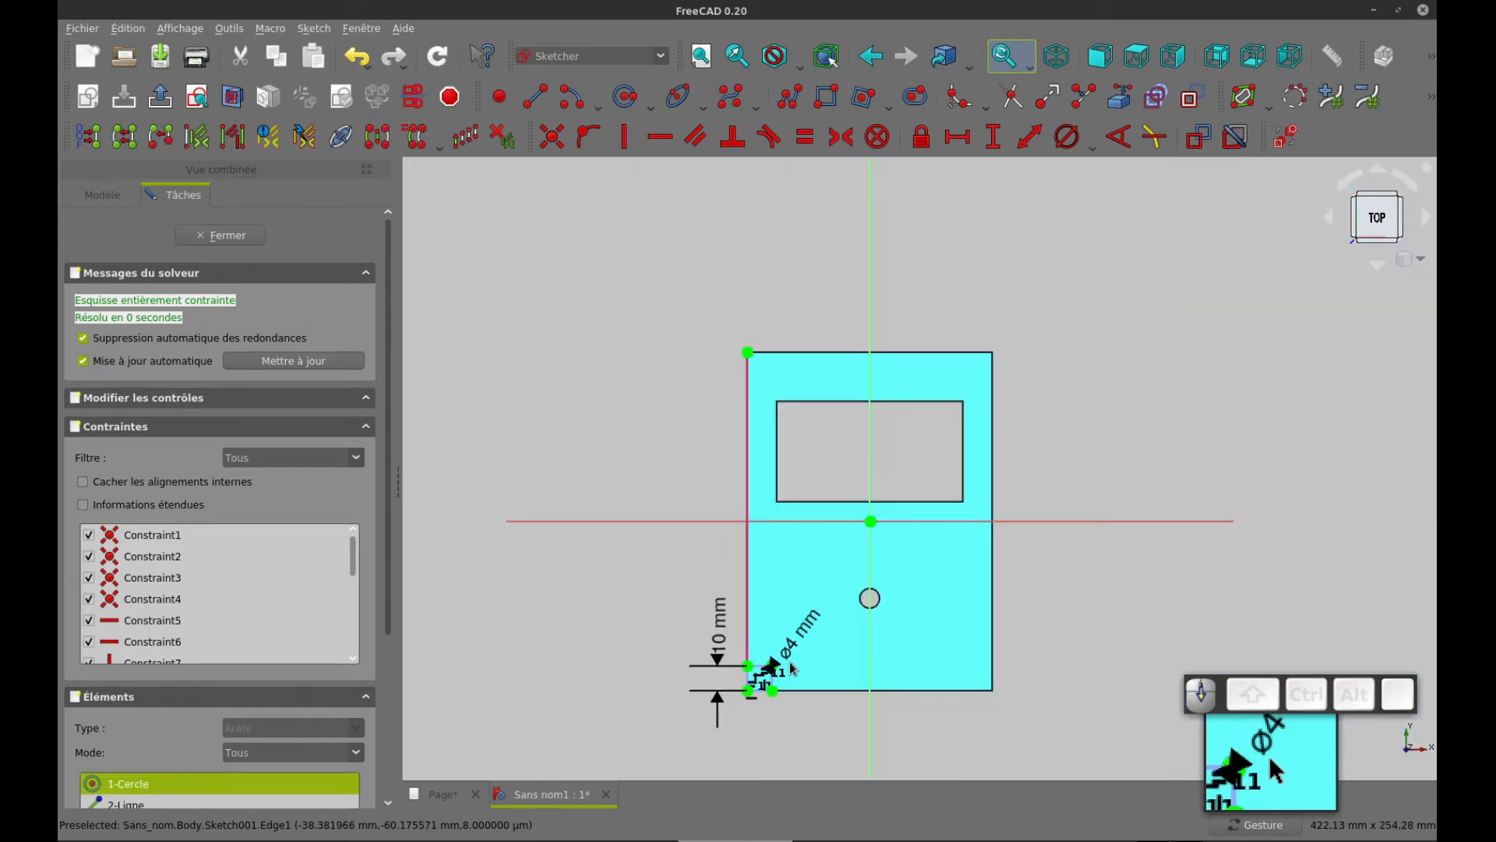
right_click_drag(582, 459, 501, 460)
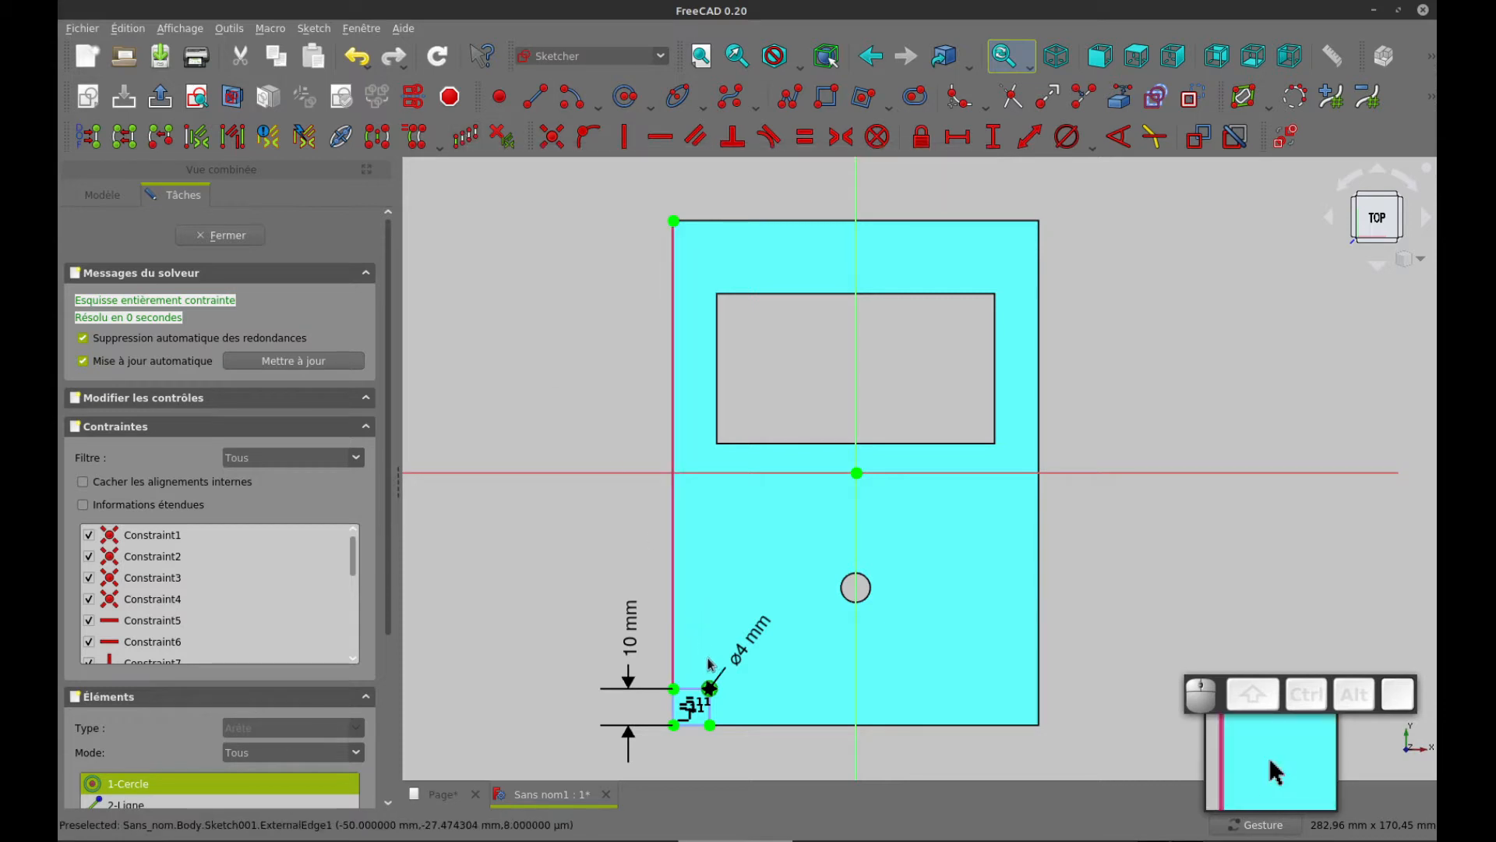
left_click(466, 137)
left_click_drag(767, 335, 733, 333)
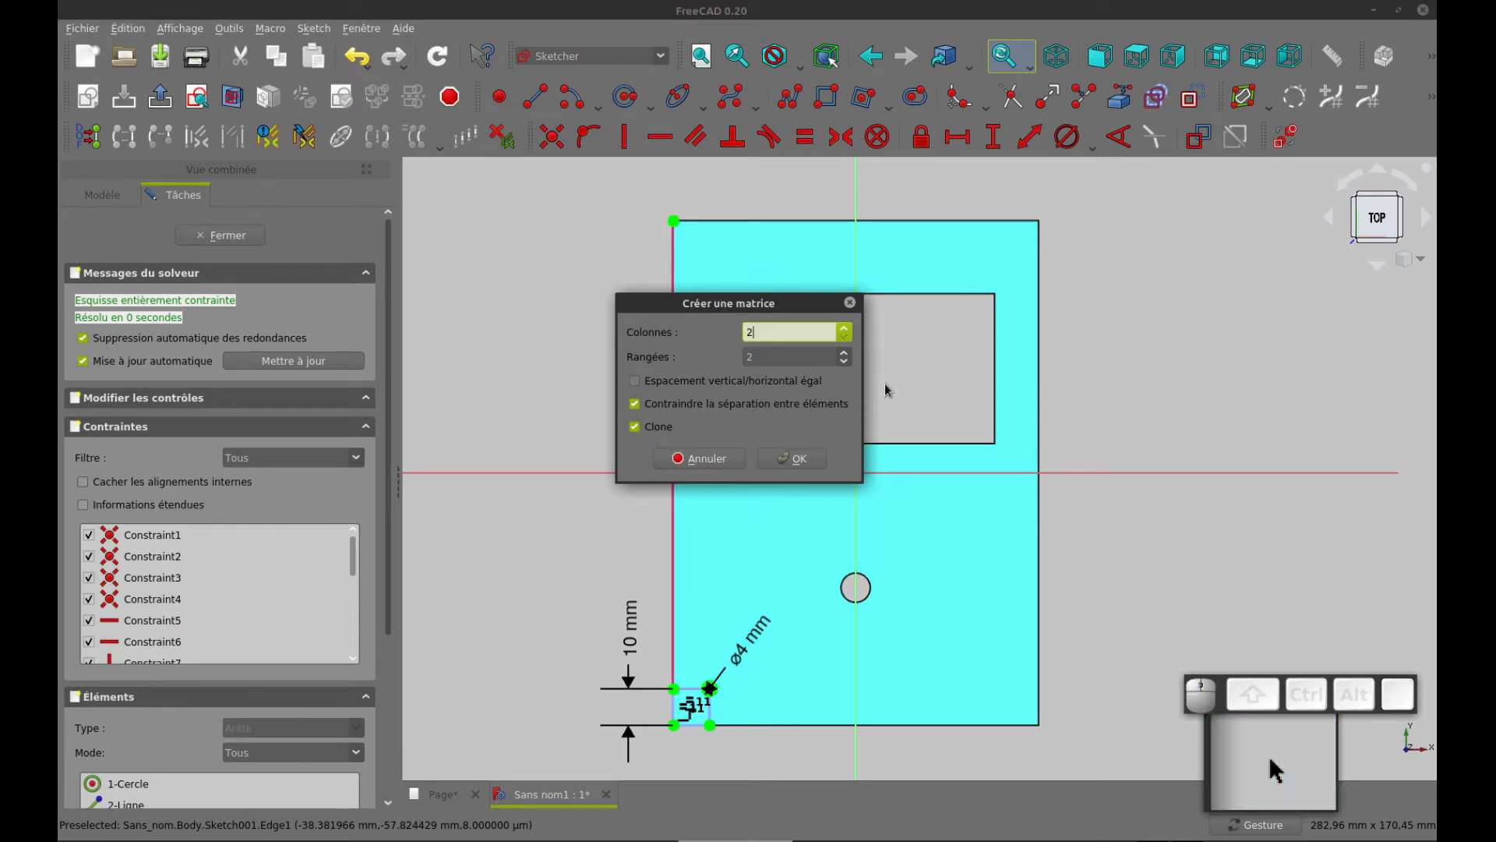
left_click(798, 459)
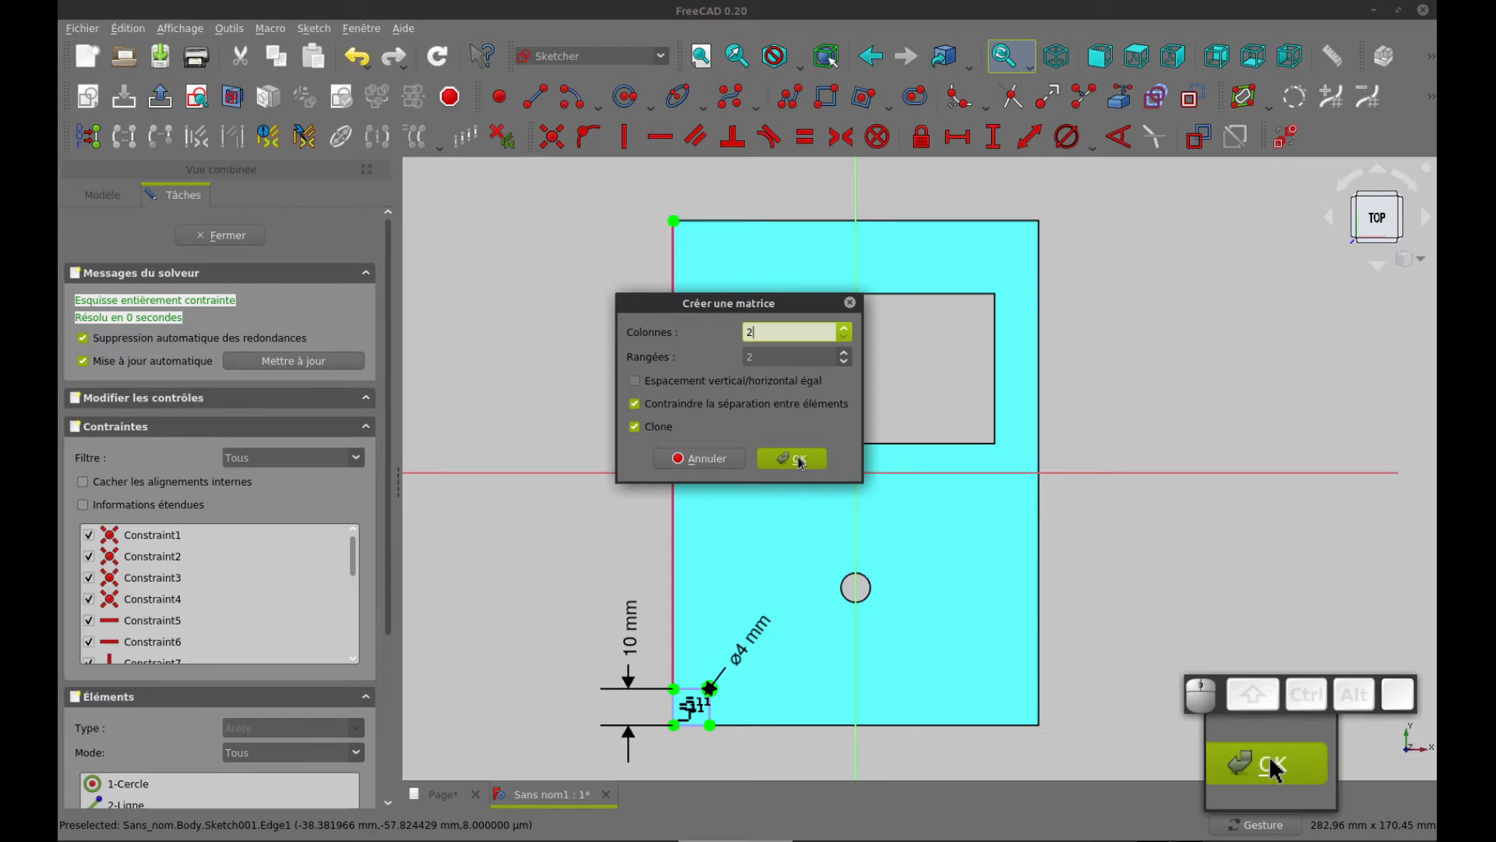
left_click(799, 459)
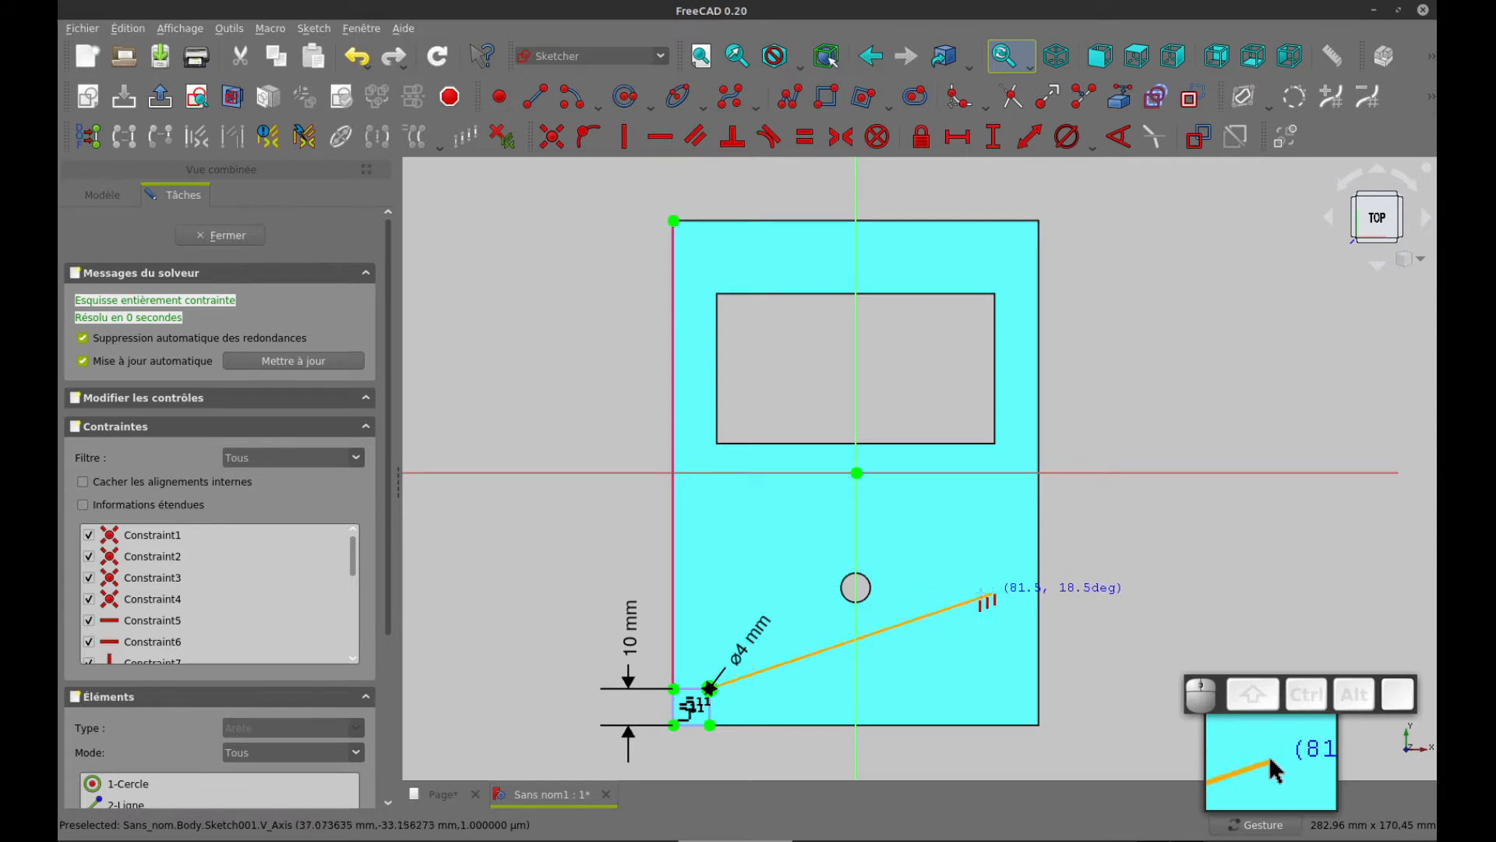
left_click(982, 599)
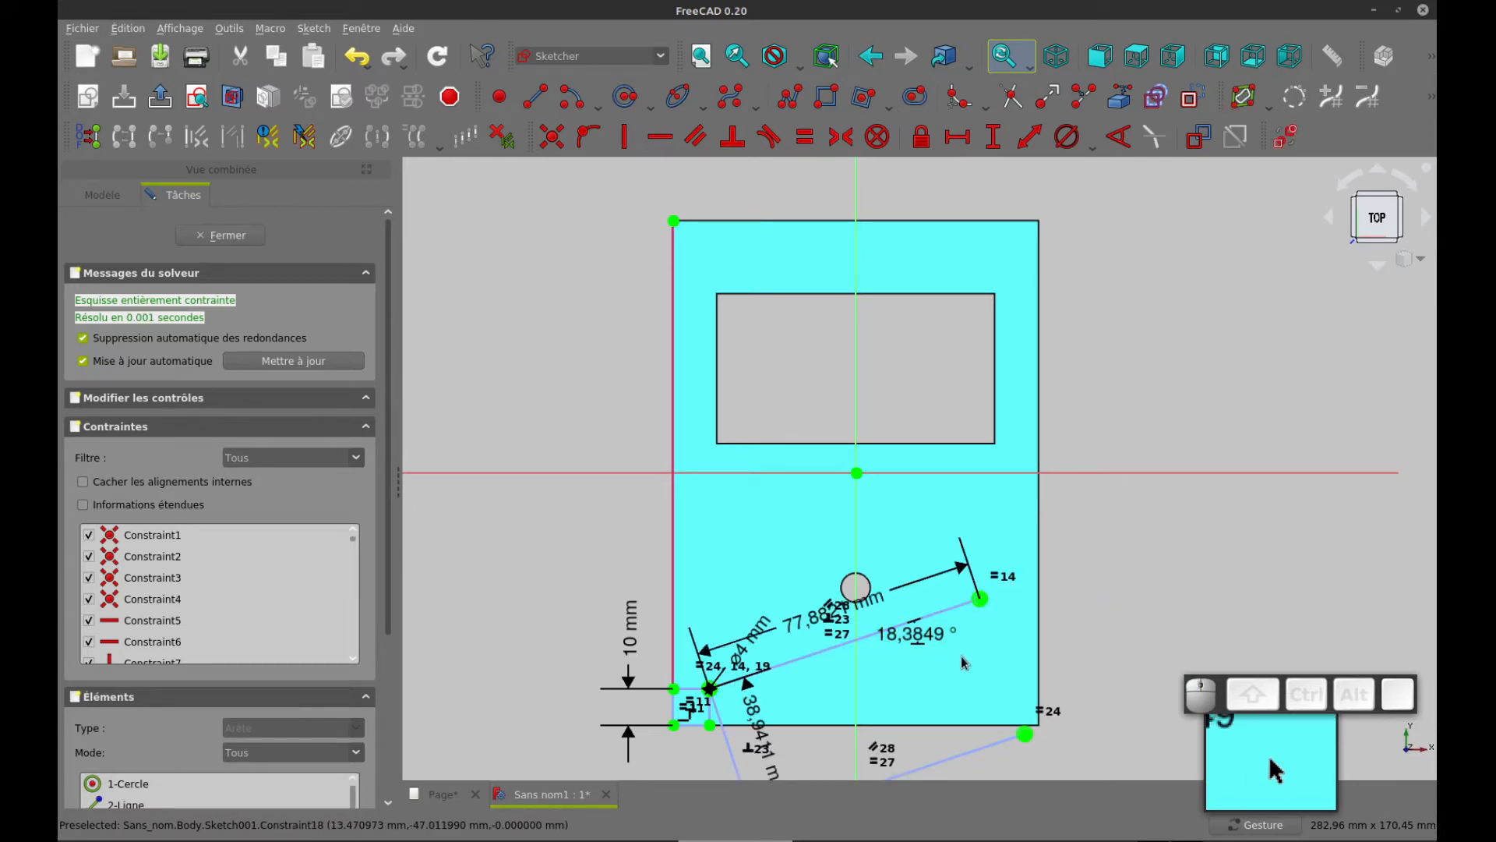
Delete the array's angle constraint and its two spacing dimensions
left_click(922, 641)
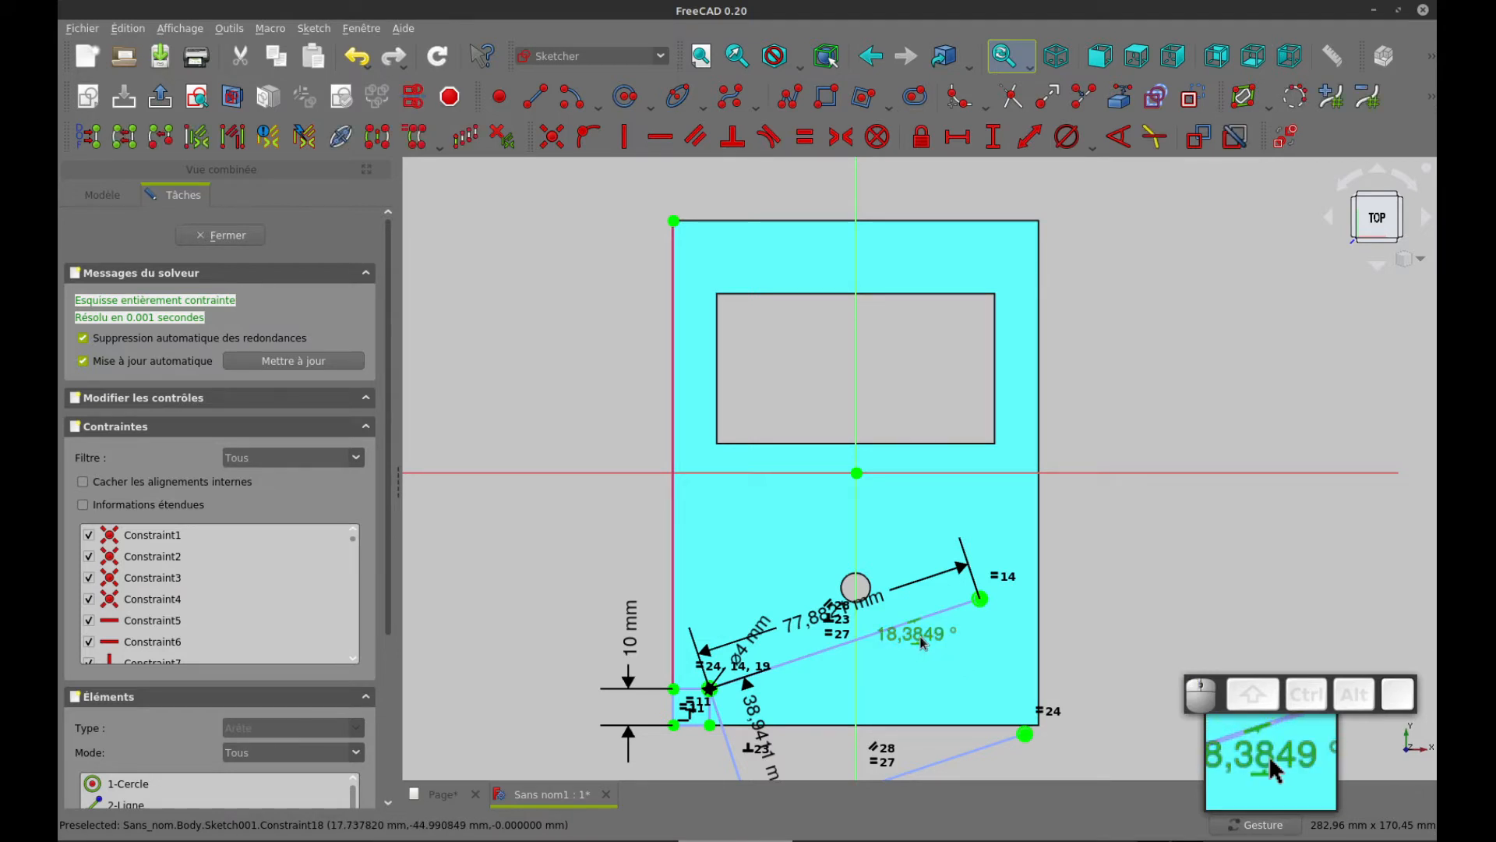
key("Delete")
left_click(795, 623)
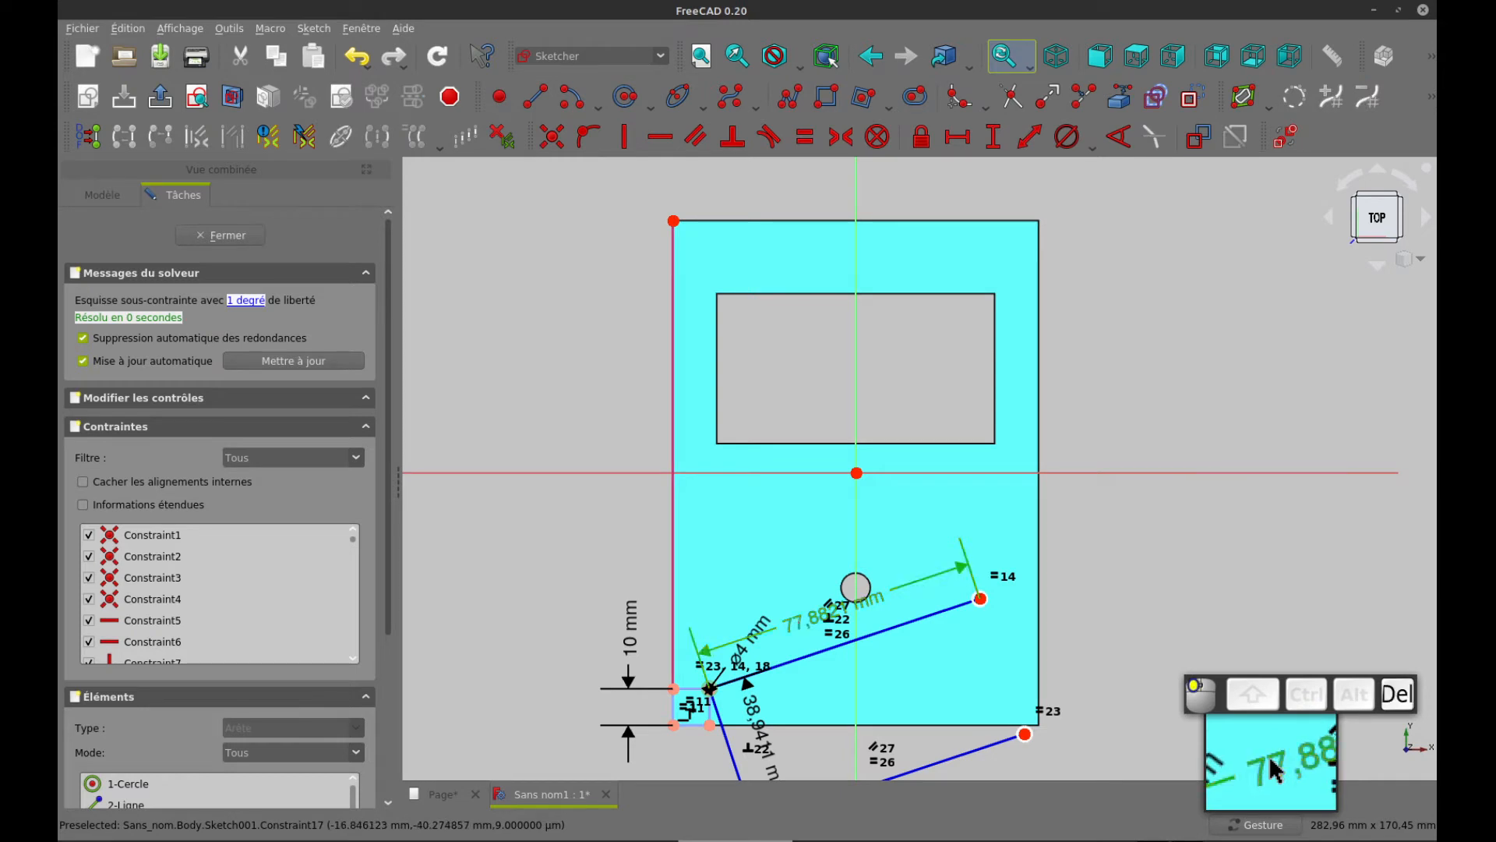
key("Delete")
left_click(771, 766)
key("Delete")
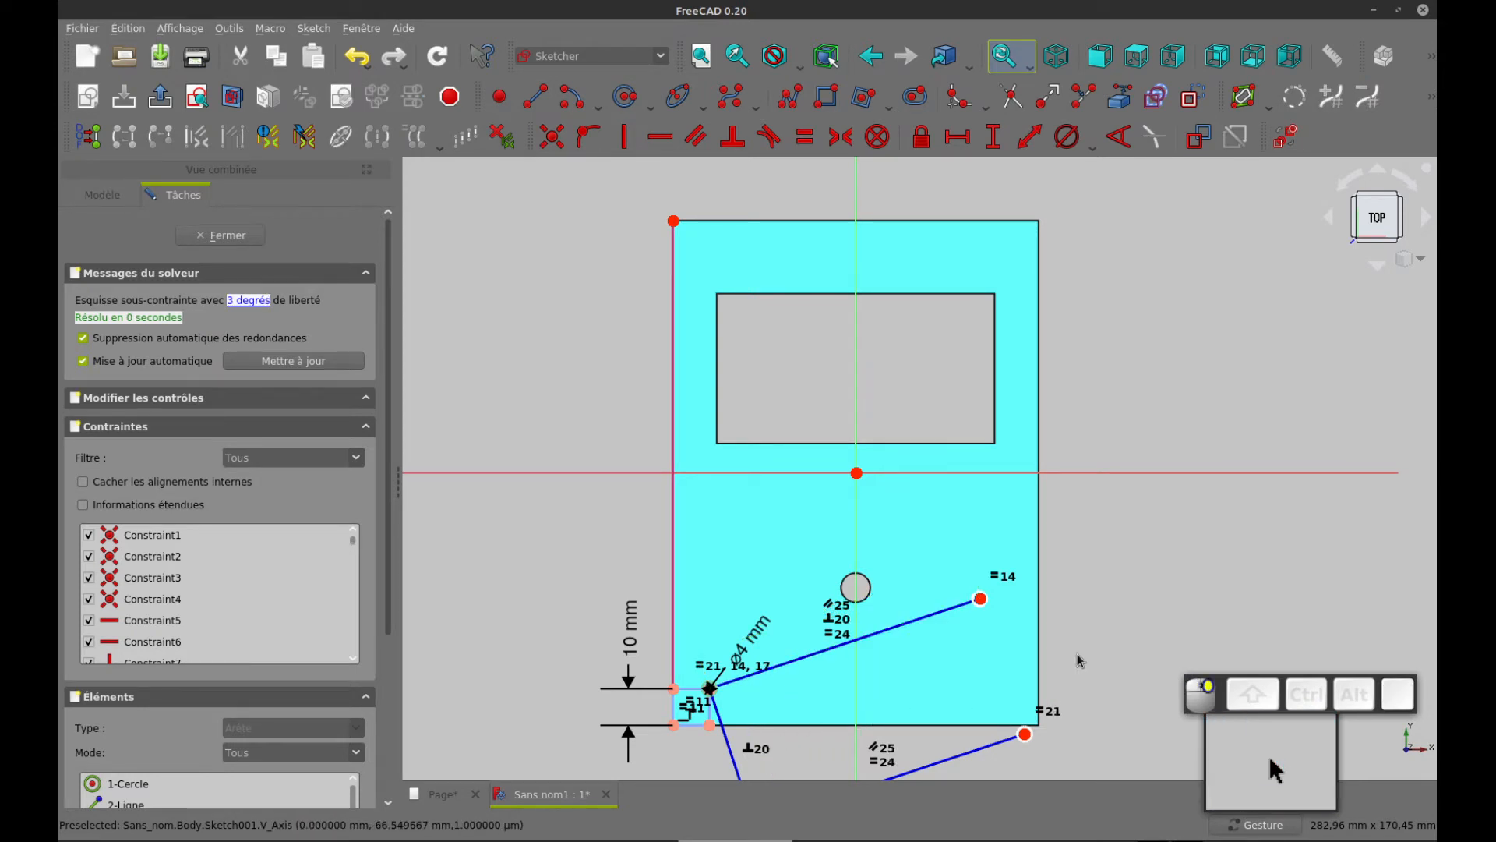
Reposition the arrayed circles near the plate's other corners and constrain the line joining the two left circles vertical
right_click_drag(1075, 601, 1067, 552)
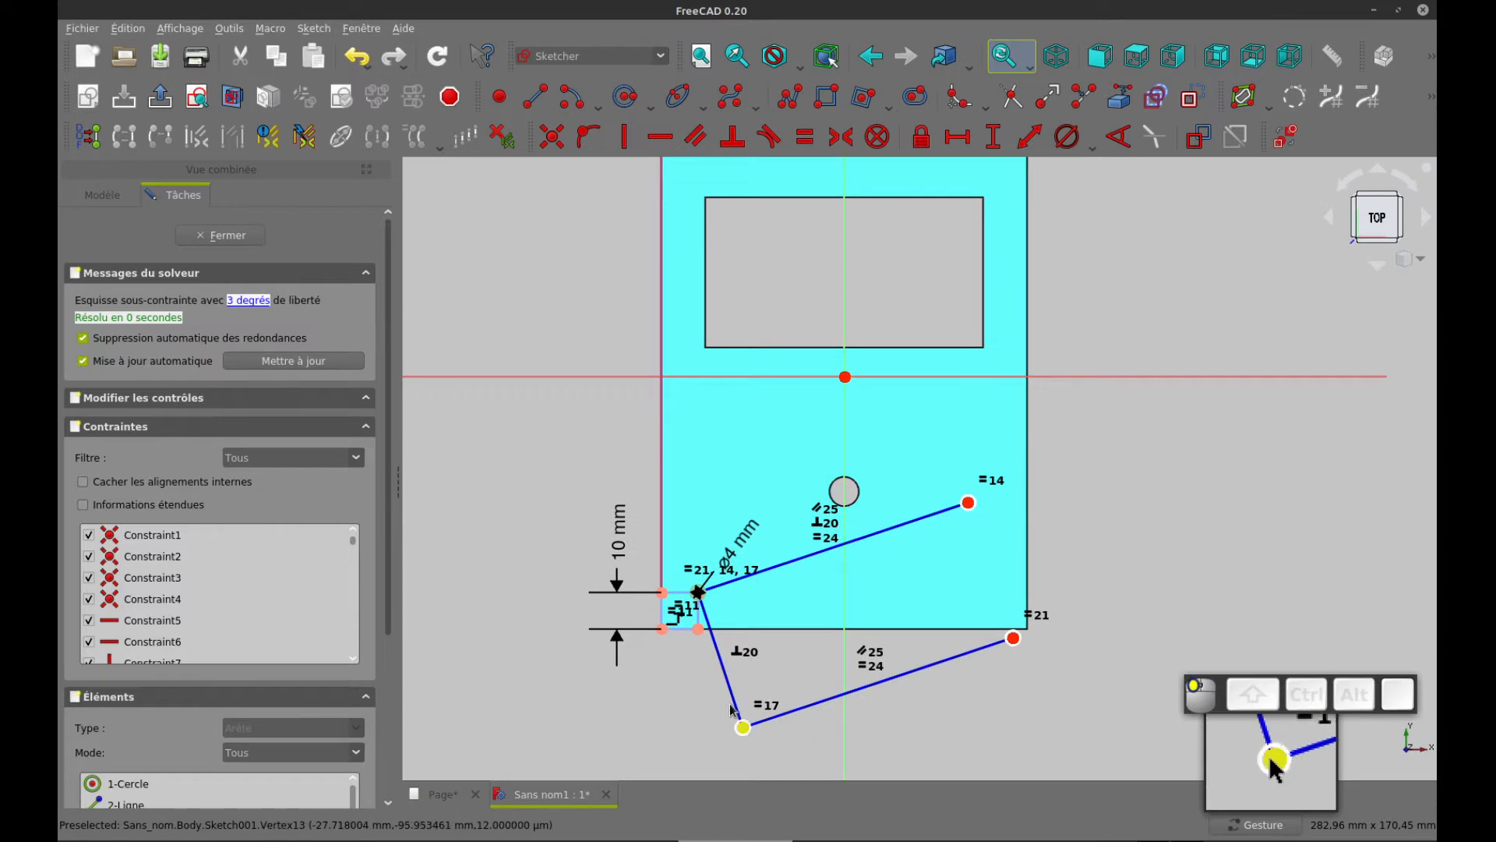
mouse_move(741, 725)
left_mouse_down()
mouse_move(689, 403)
mouse_move(699, 169)
left_mouse_up()
right_click_drag(1157, 196, 1162, 313)
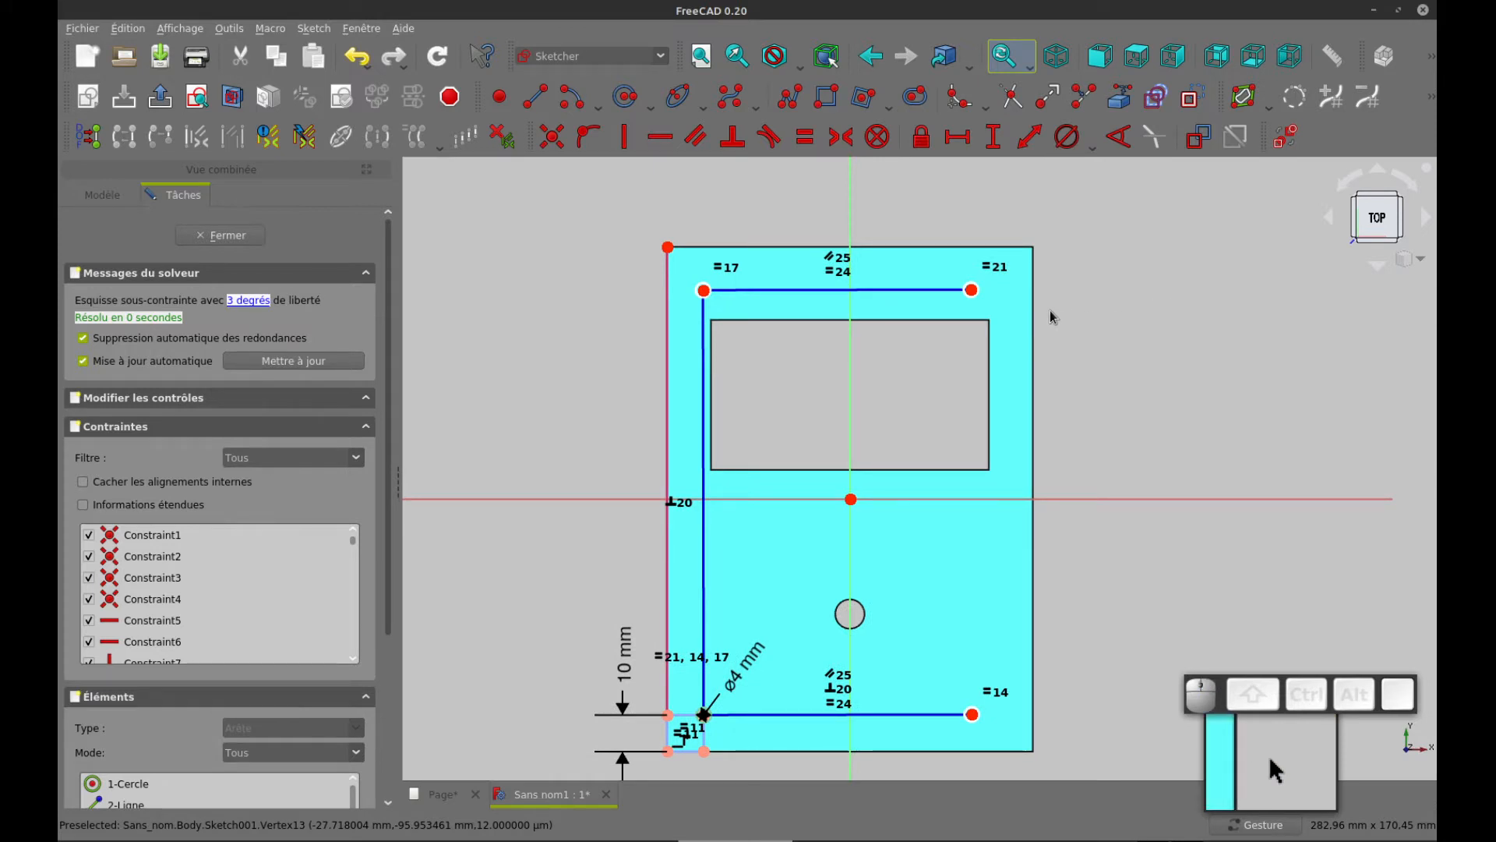
left_click(703, 544)
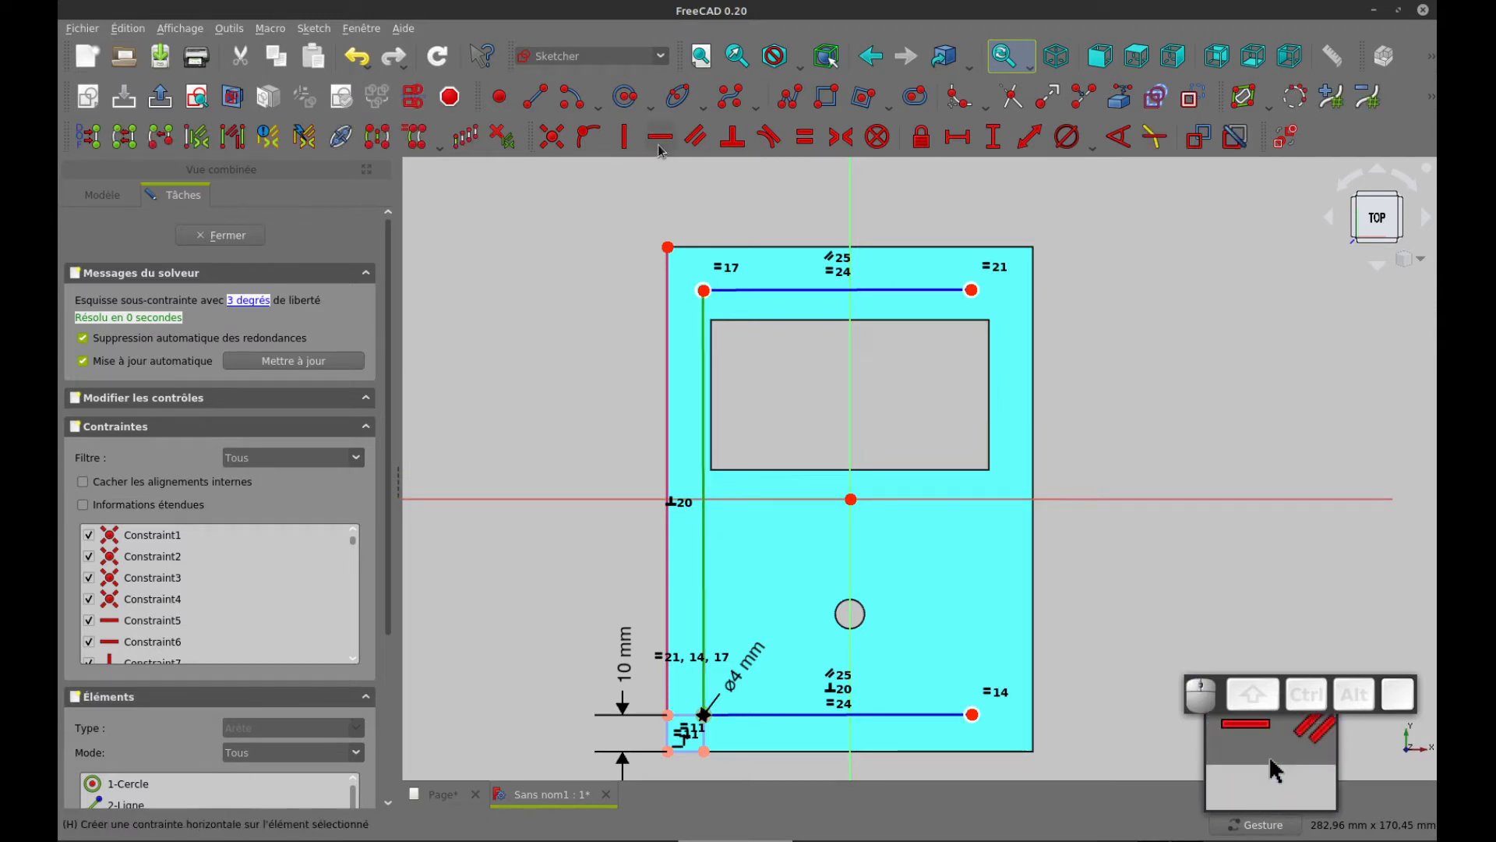
left_click(625, 144)
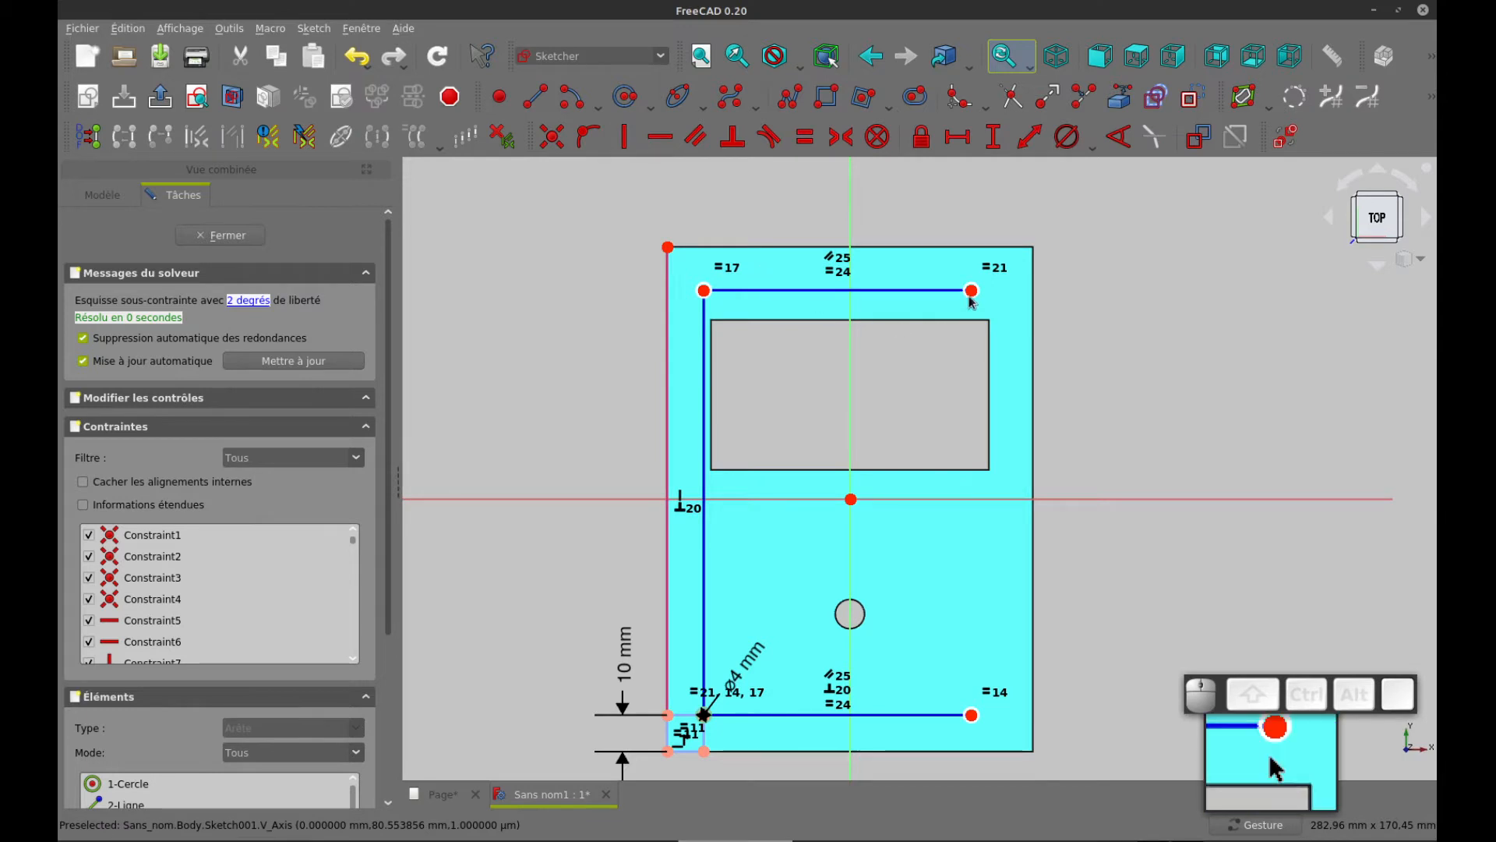
mouse_move(973, 292)
left_mouse_down()
mouse_move(1013, 251)
mouse_move(1001, 279)
mouse_move(979, 265)
mouse_move(1003, 259)
mouse_move(998, 287)
left_mouse_up()
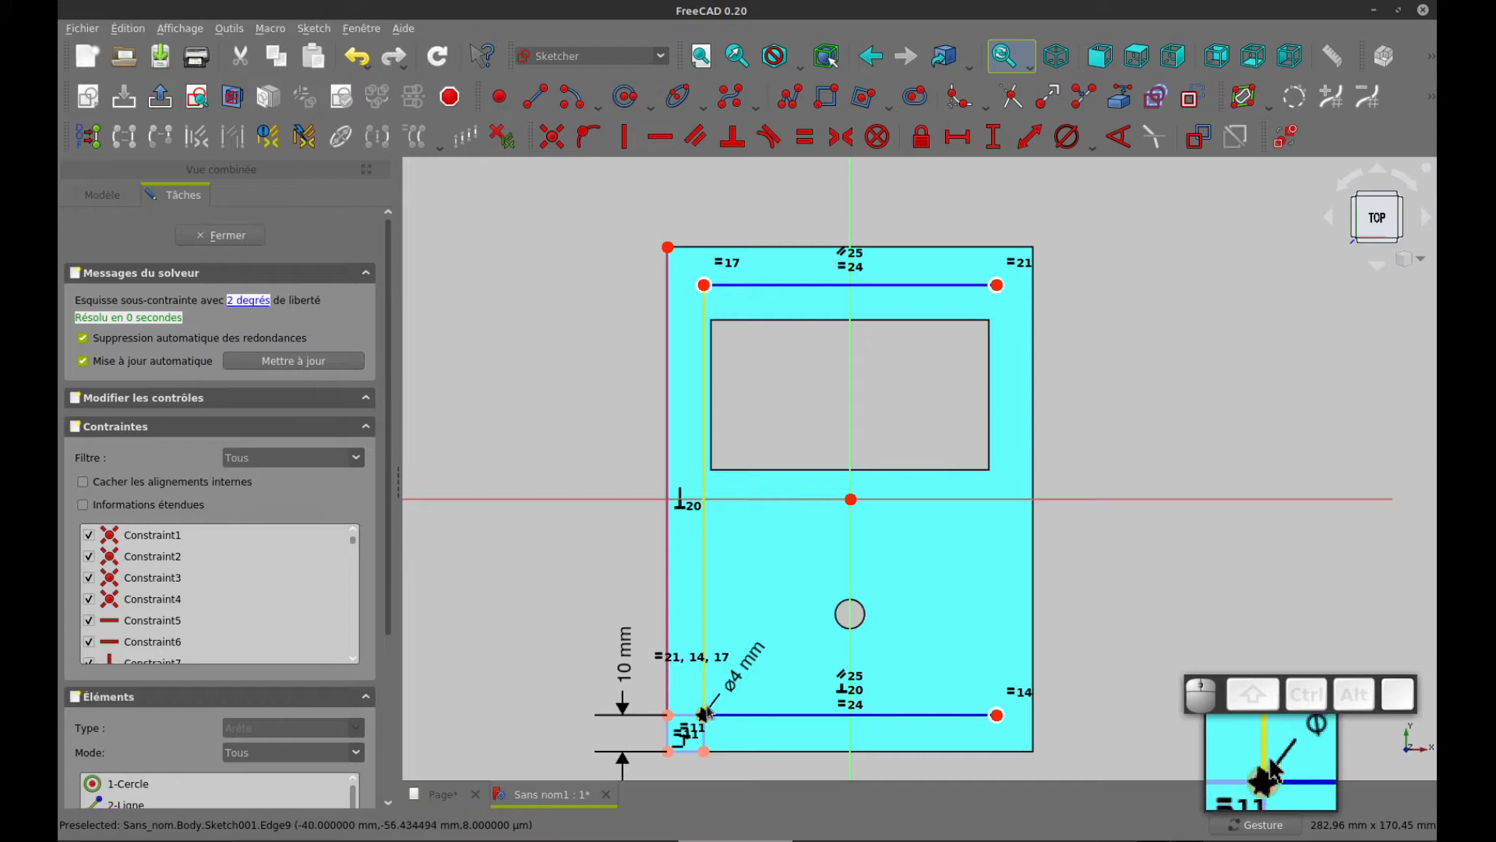
Link the plate's right edge as external geometry and draw a construction rectangle from the plate's upper-right corner to the upper-right circle's centre
left_click(1128, 102)
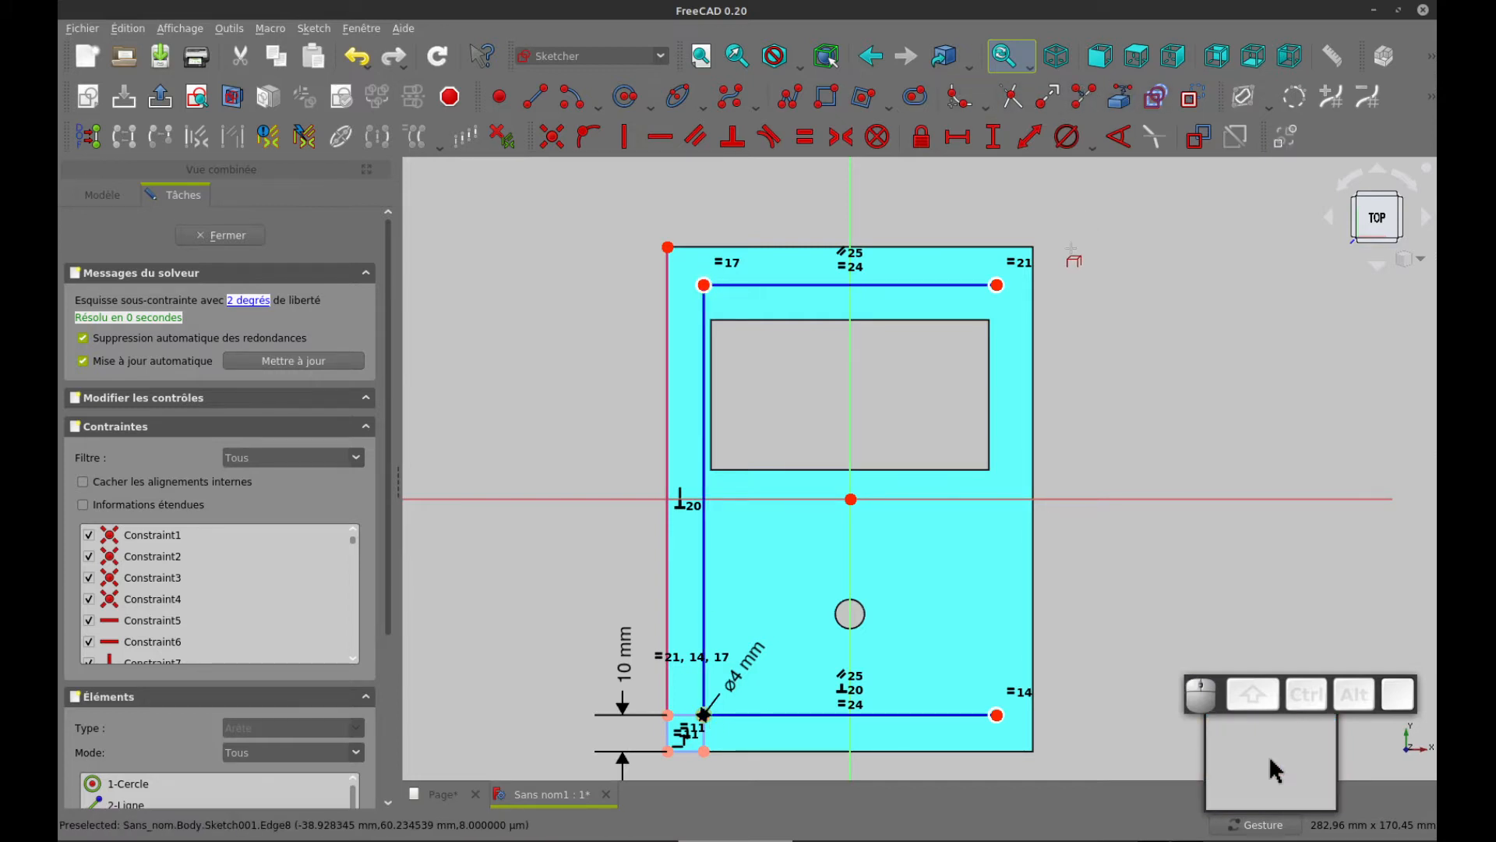
left_click(1036, 306)
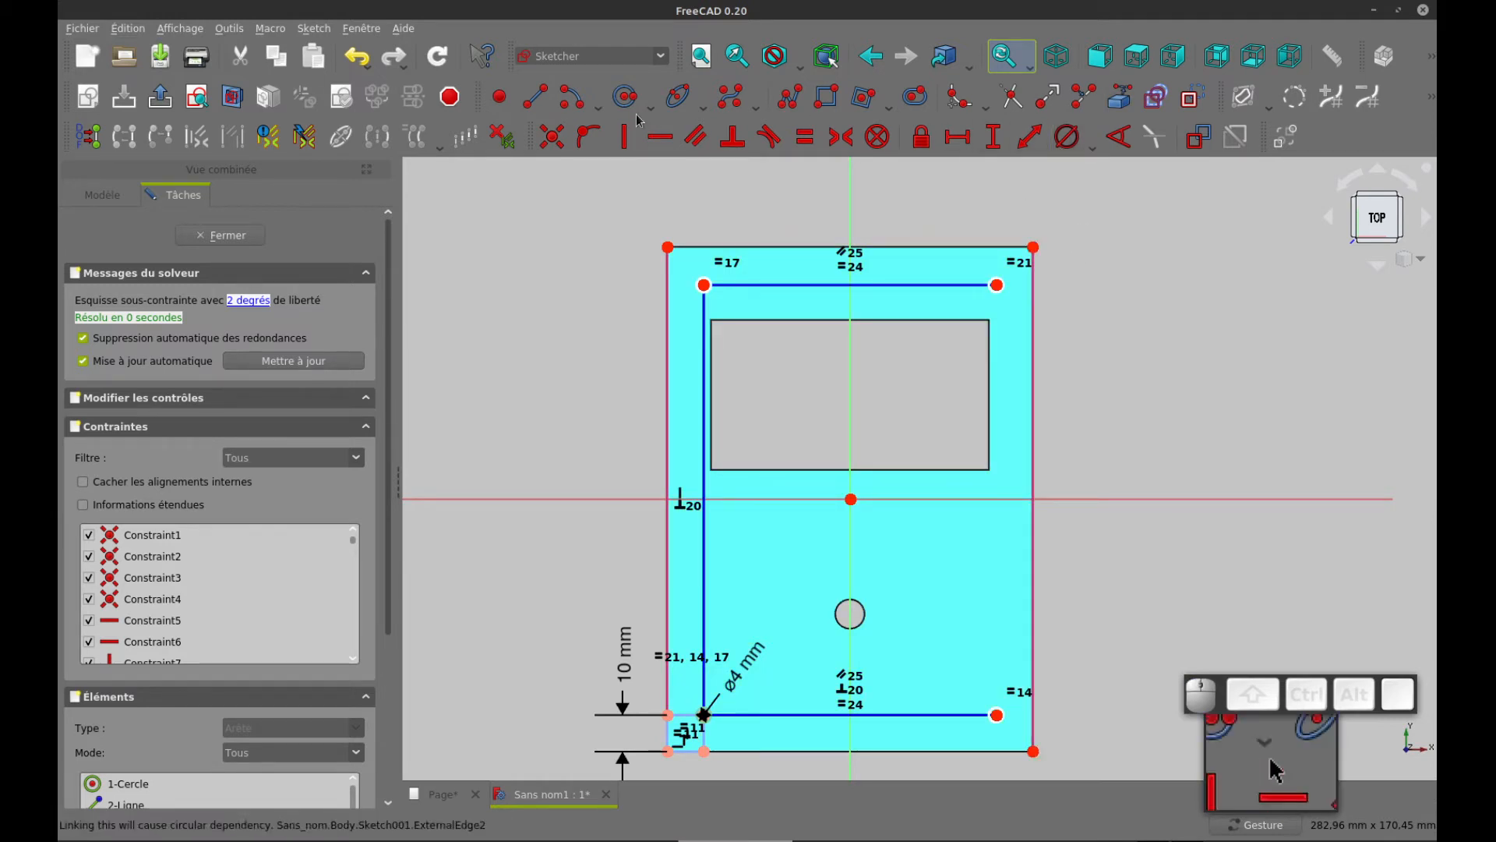
left_click(825, 99)
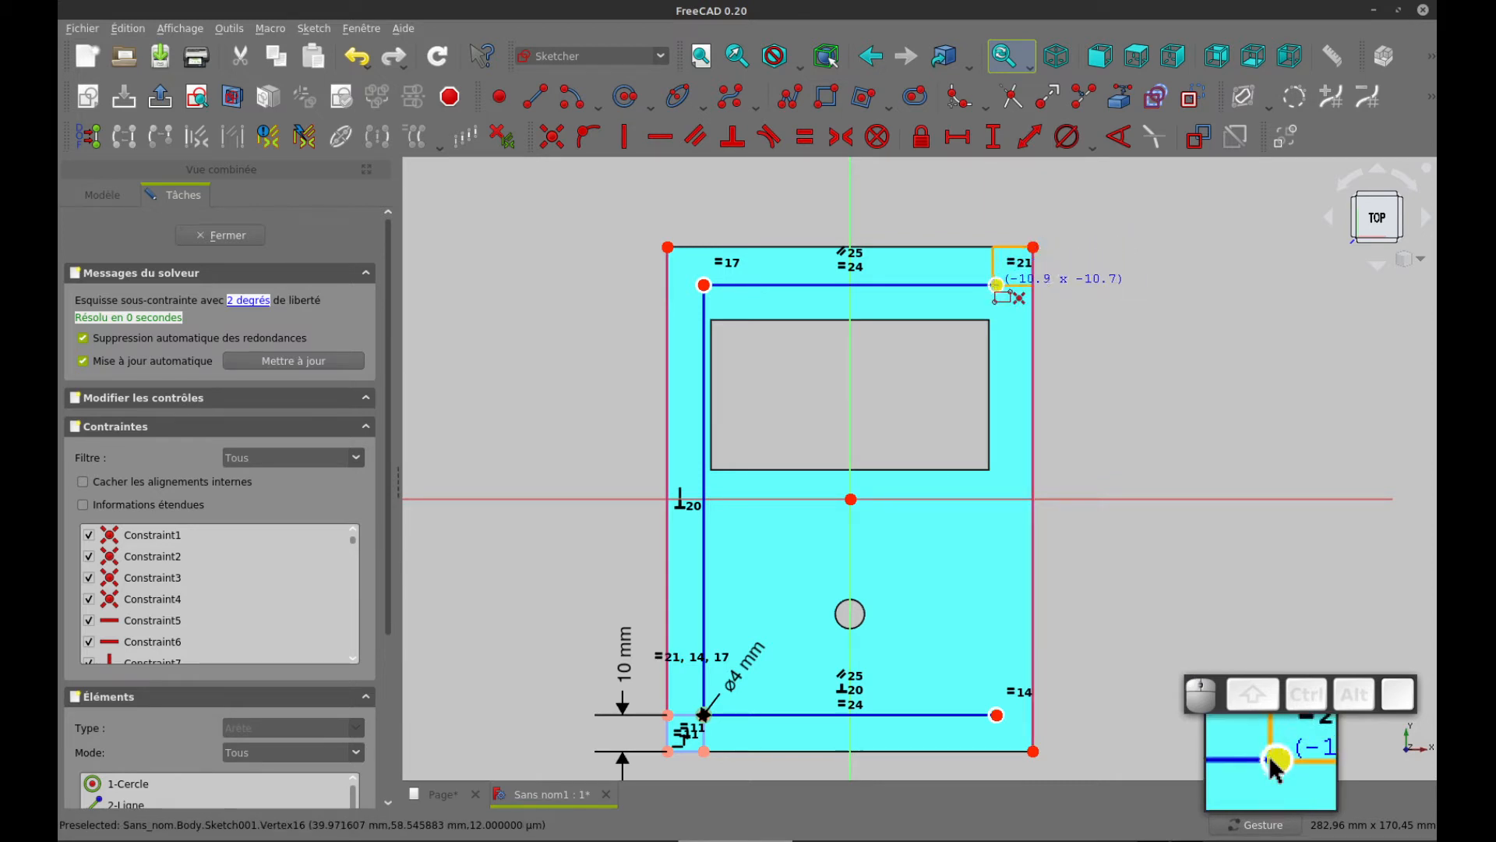
left_click(997, 285)
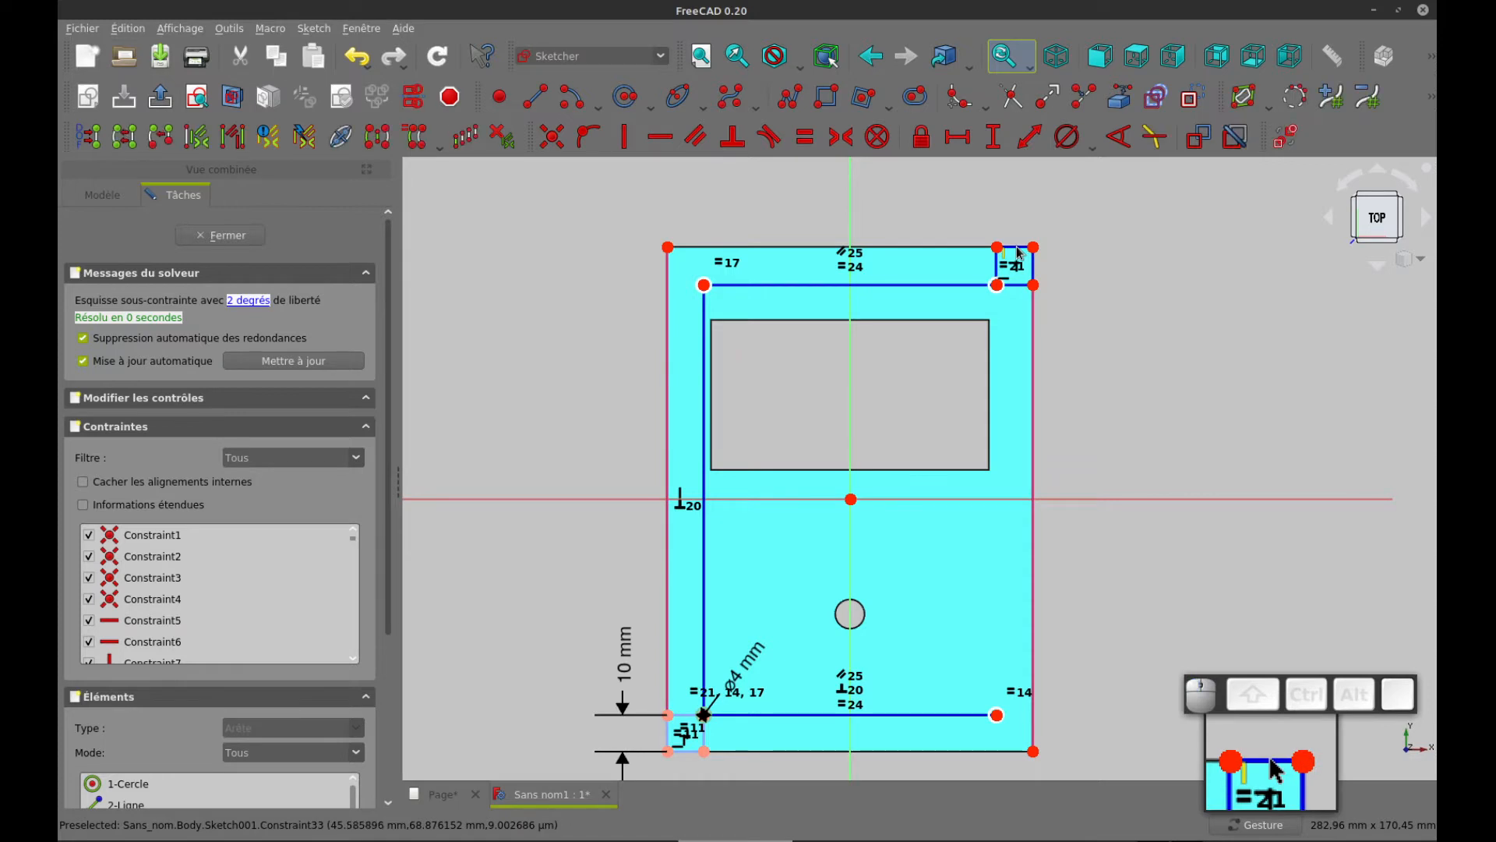
Try to constrain the upper and left sides of the upper-right construction rectangle equal
scroll(1024, 255, "up", 2)
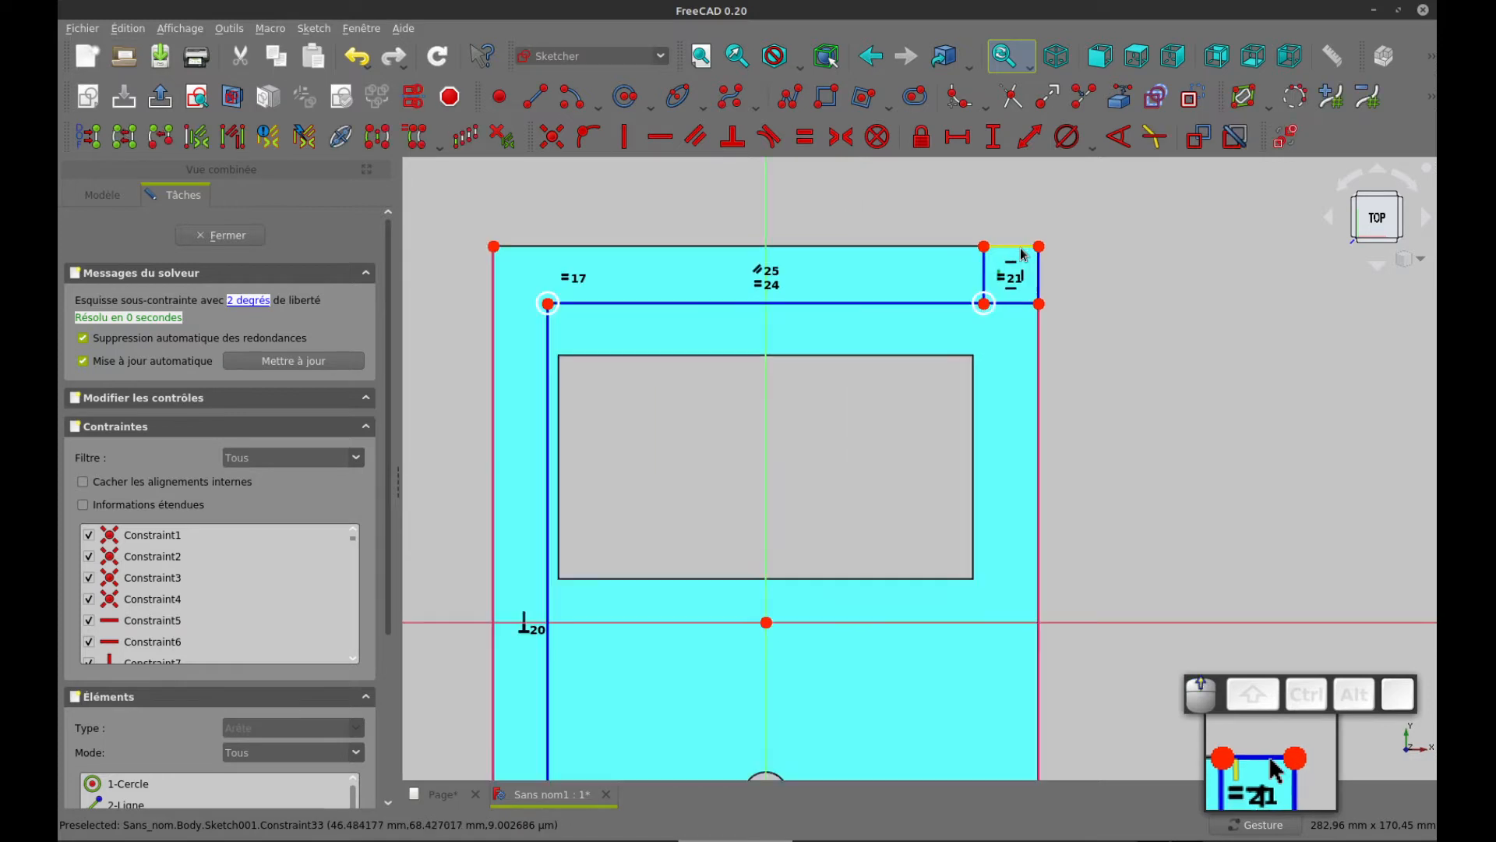
left_click(984, 275)
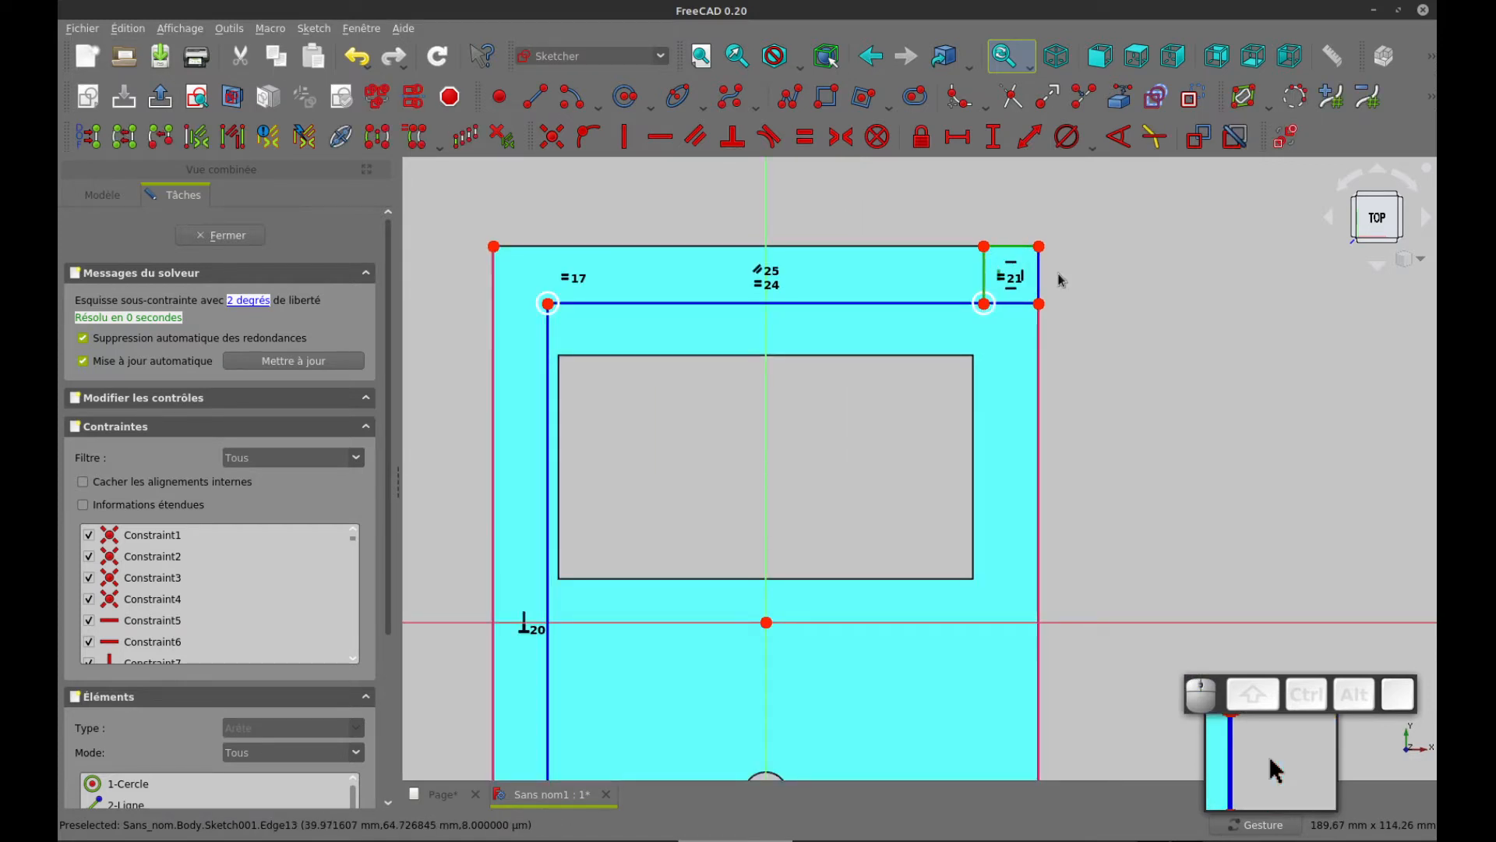
left_click(805, 137)
left_click(842, 421)
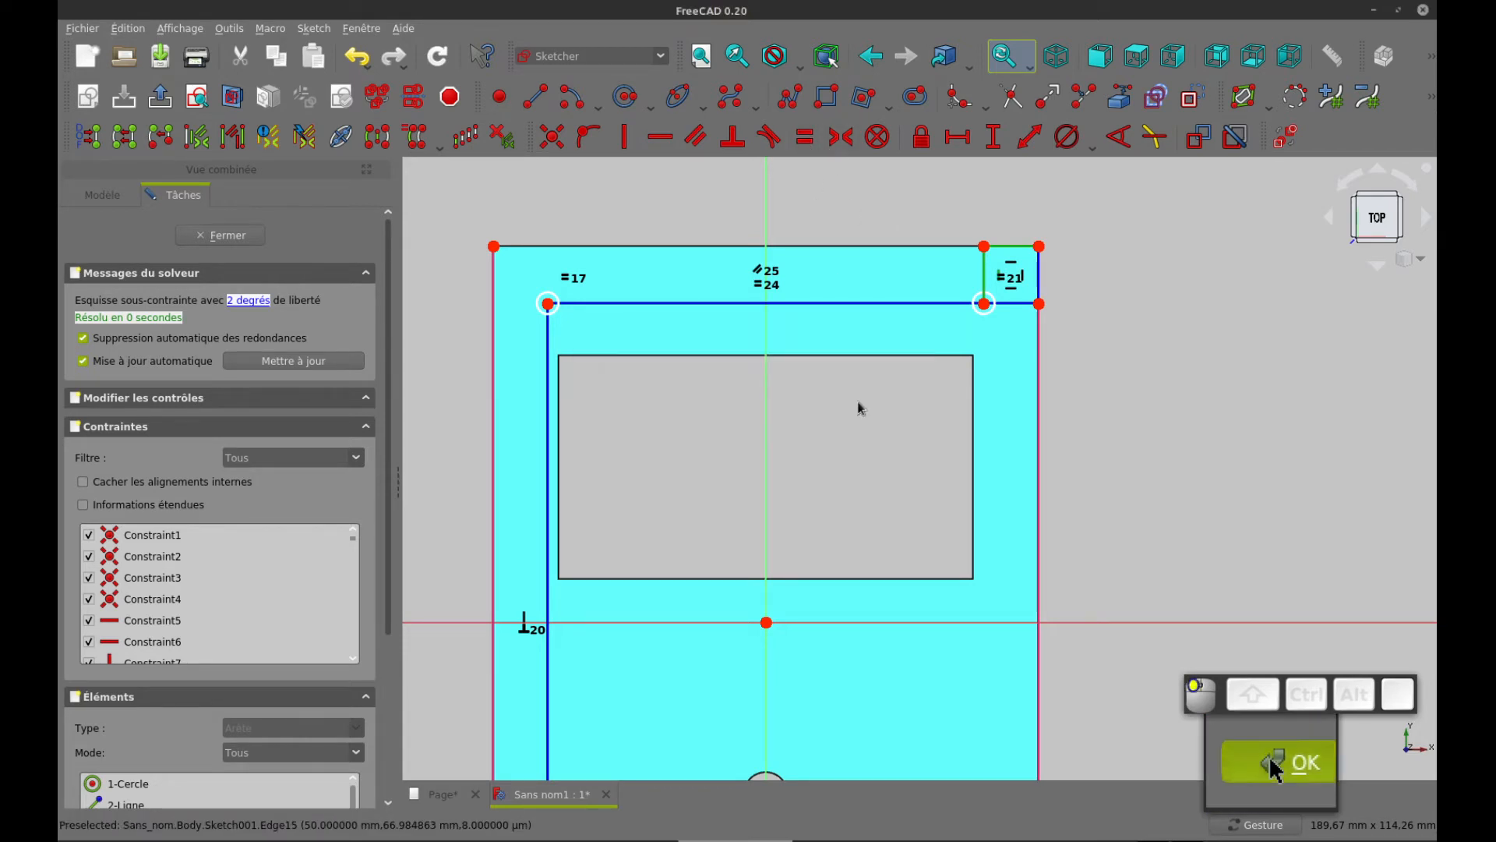
Make the upper-right construction rectangle square with an equality constraint on its top and left sides, and pull its inner corner diagonally inward
left_click(1013, 247)
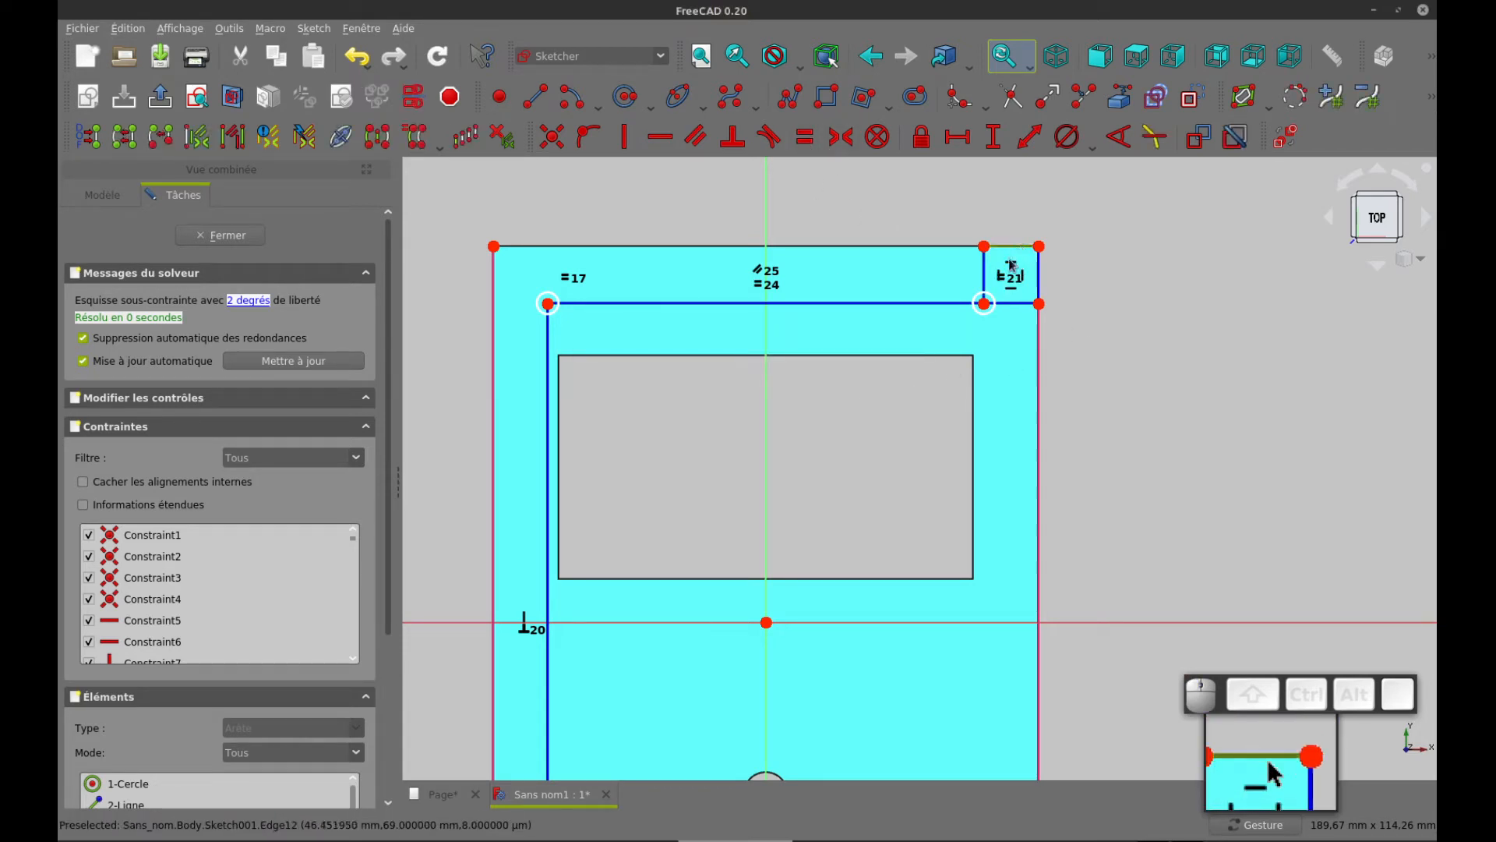
left_click(984, 276)
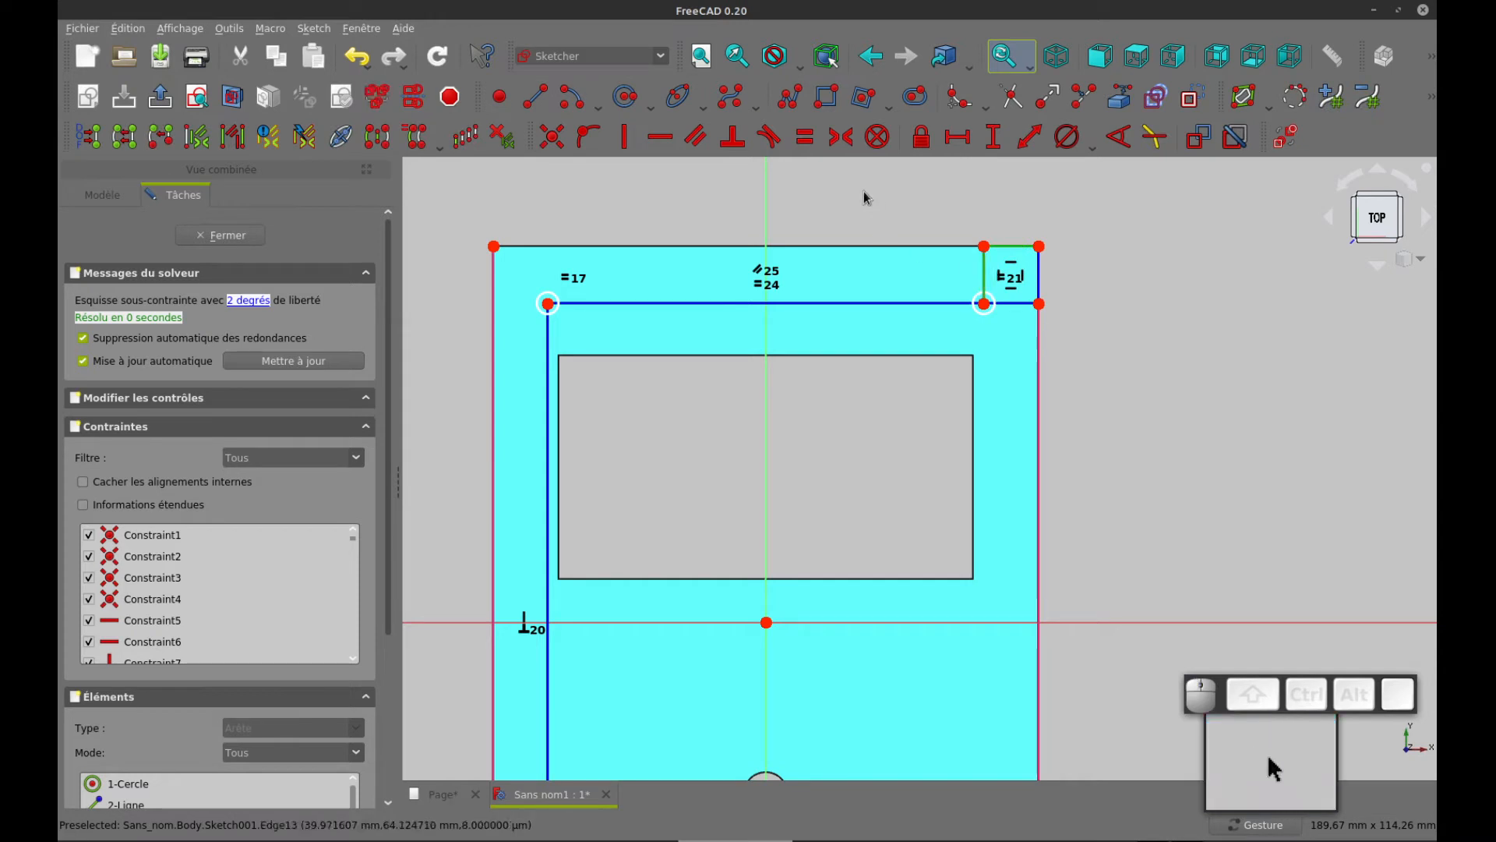
left_click(807, 140)
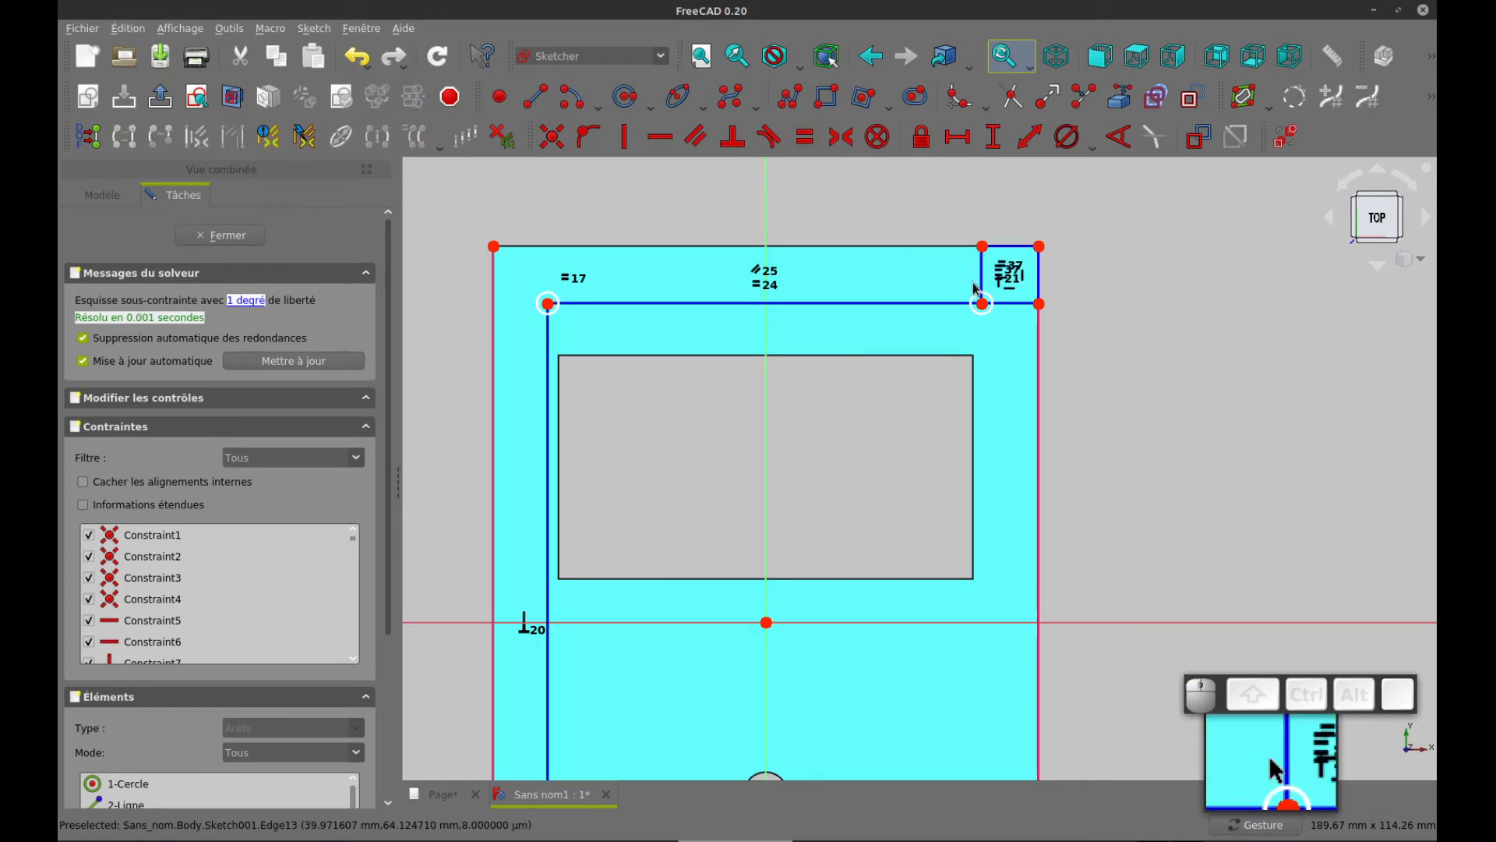
left_click_drag(983, 304, 959, 325)
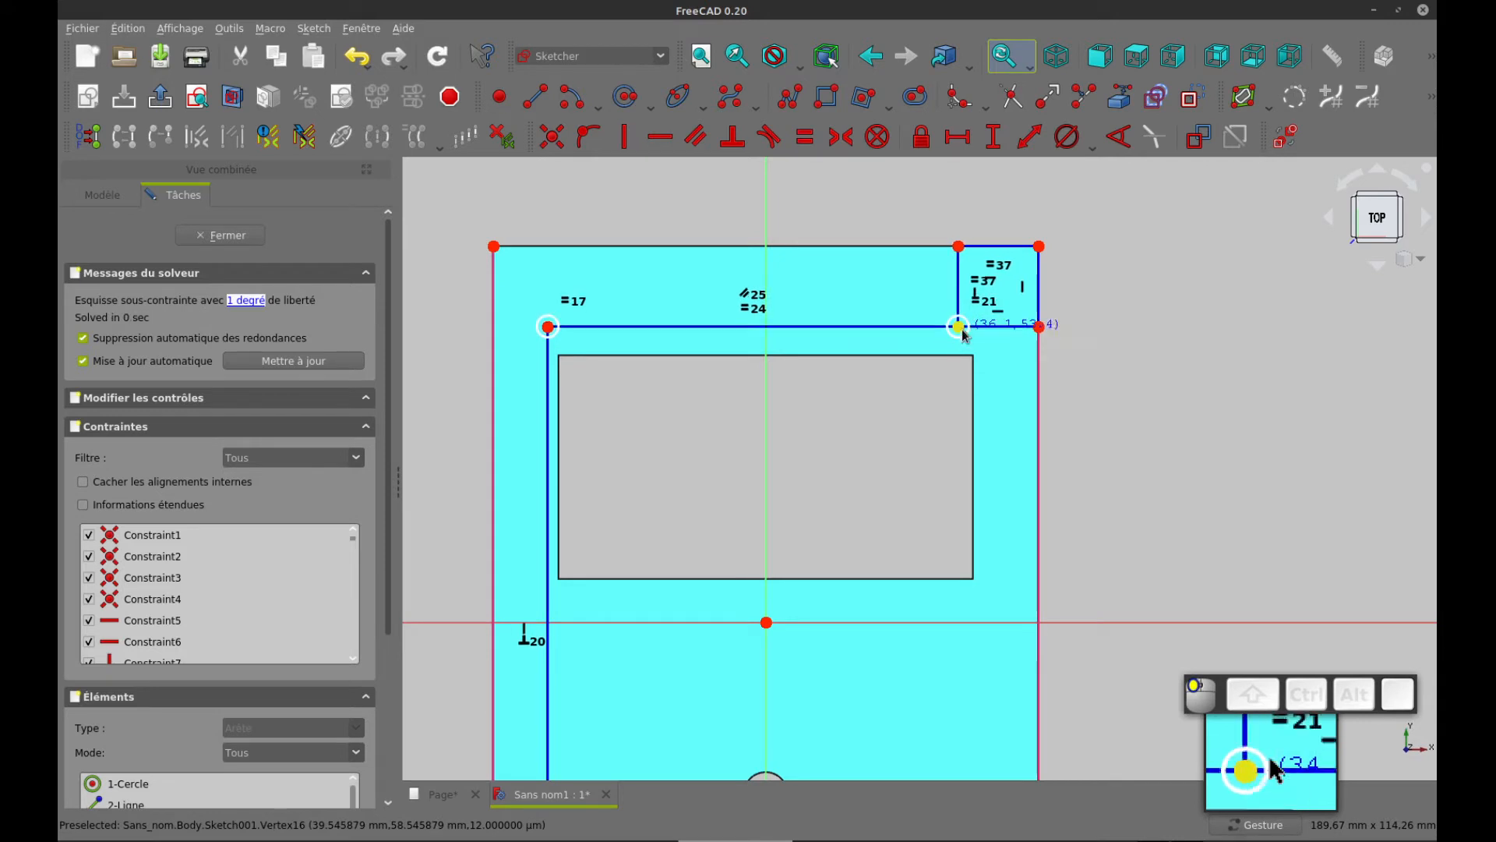
Constrain the upper-right square's bottom side equal to the matching side of the lower-left corner square and close the sketch
scroll(1116, 436, "down", 2)
right_click_drag(1128, 413, 1136, 375)
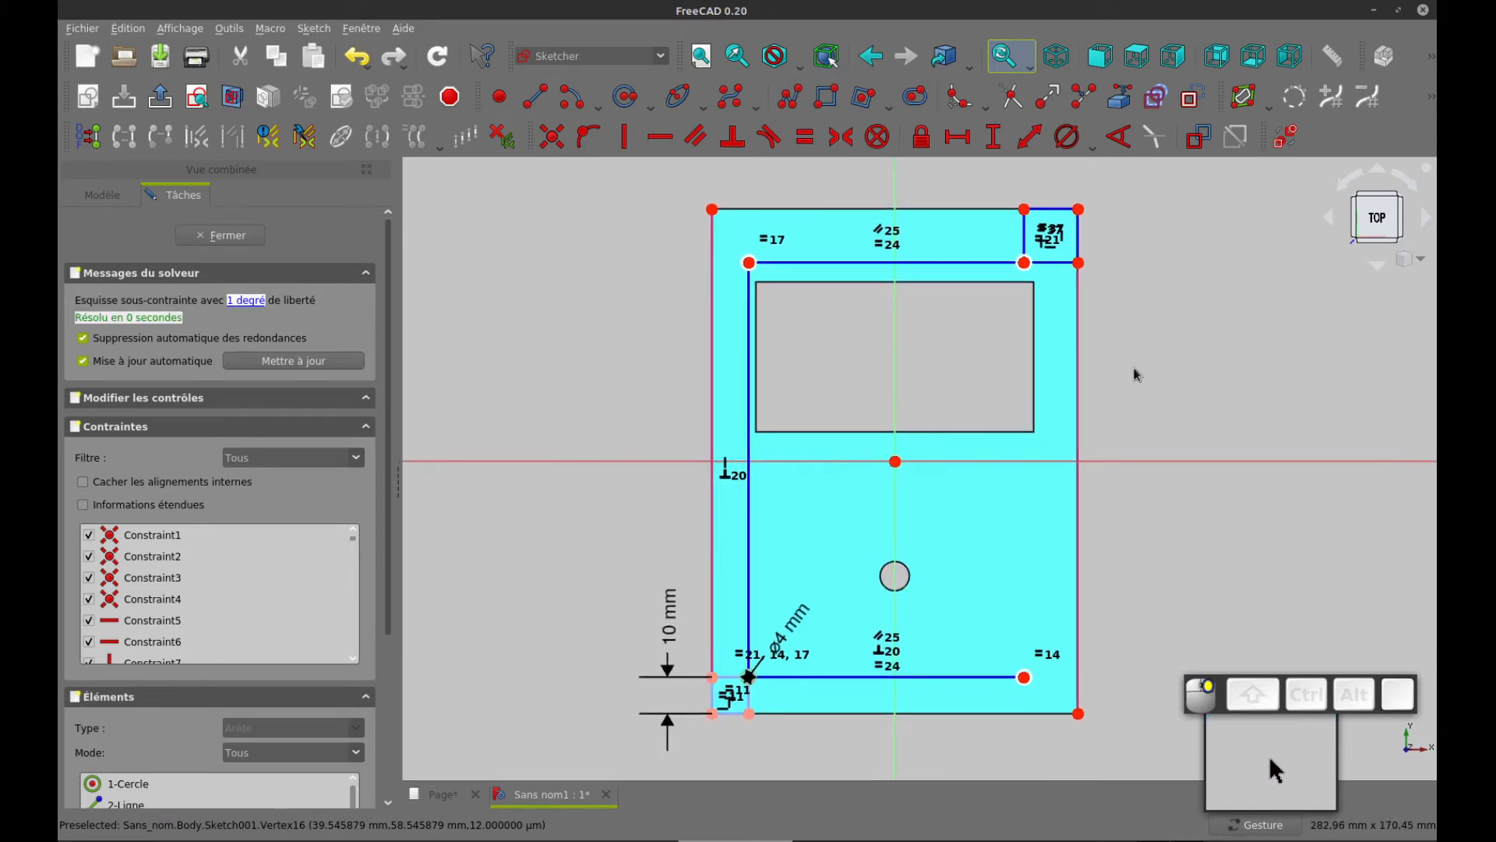
left_click(1048, 262)
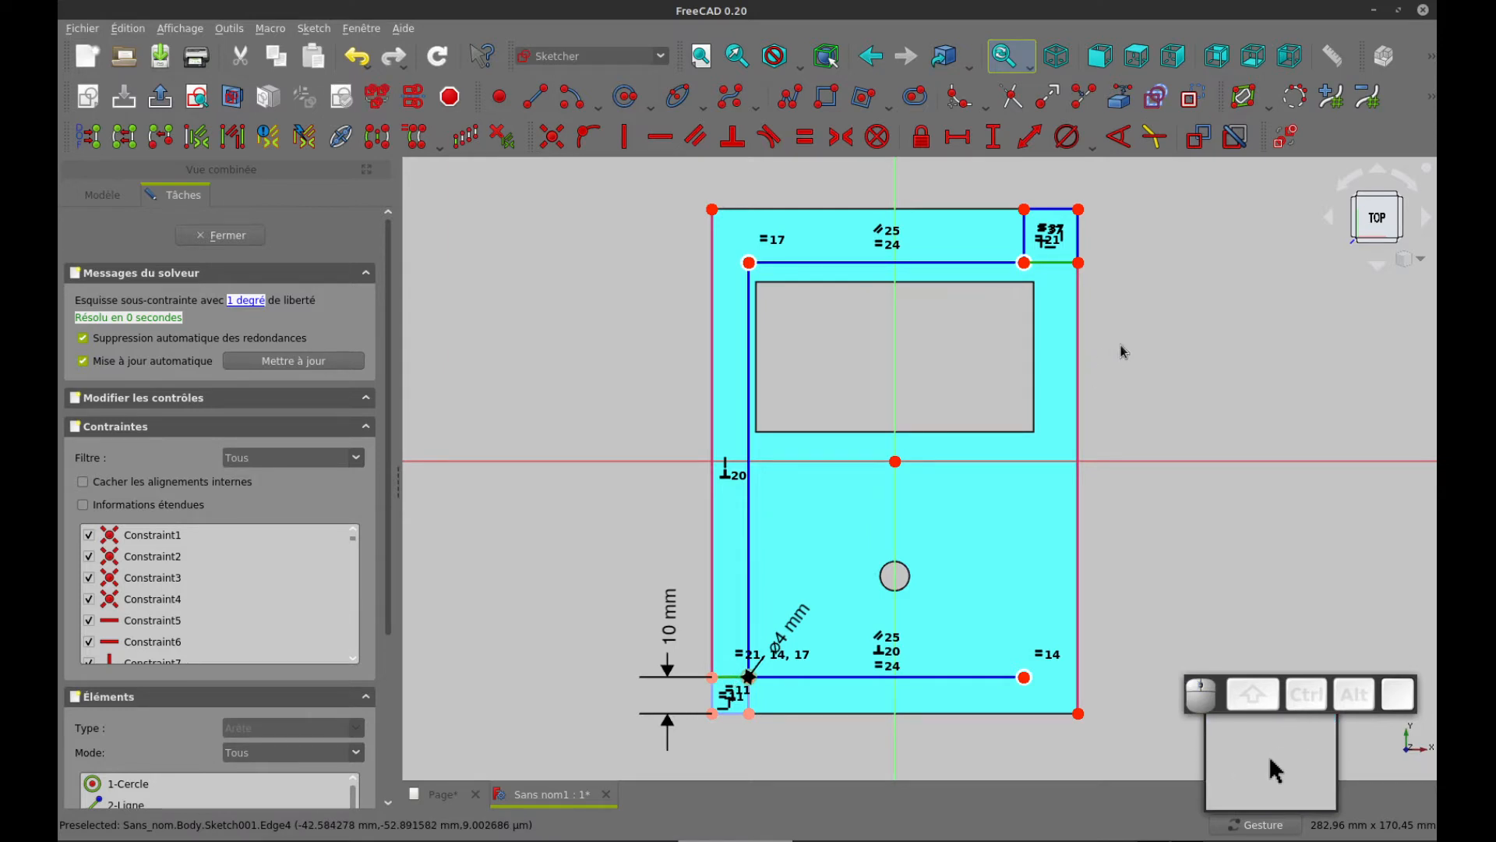
key("e")
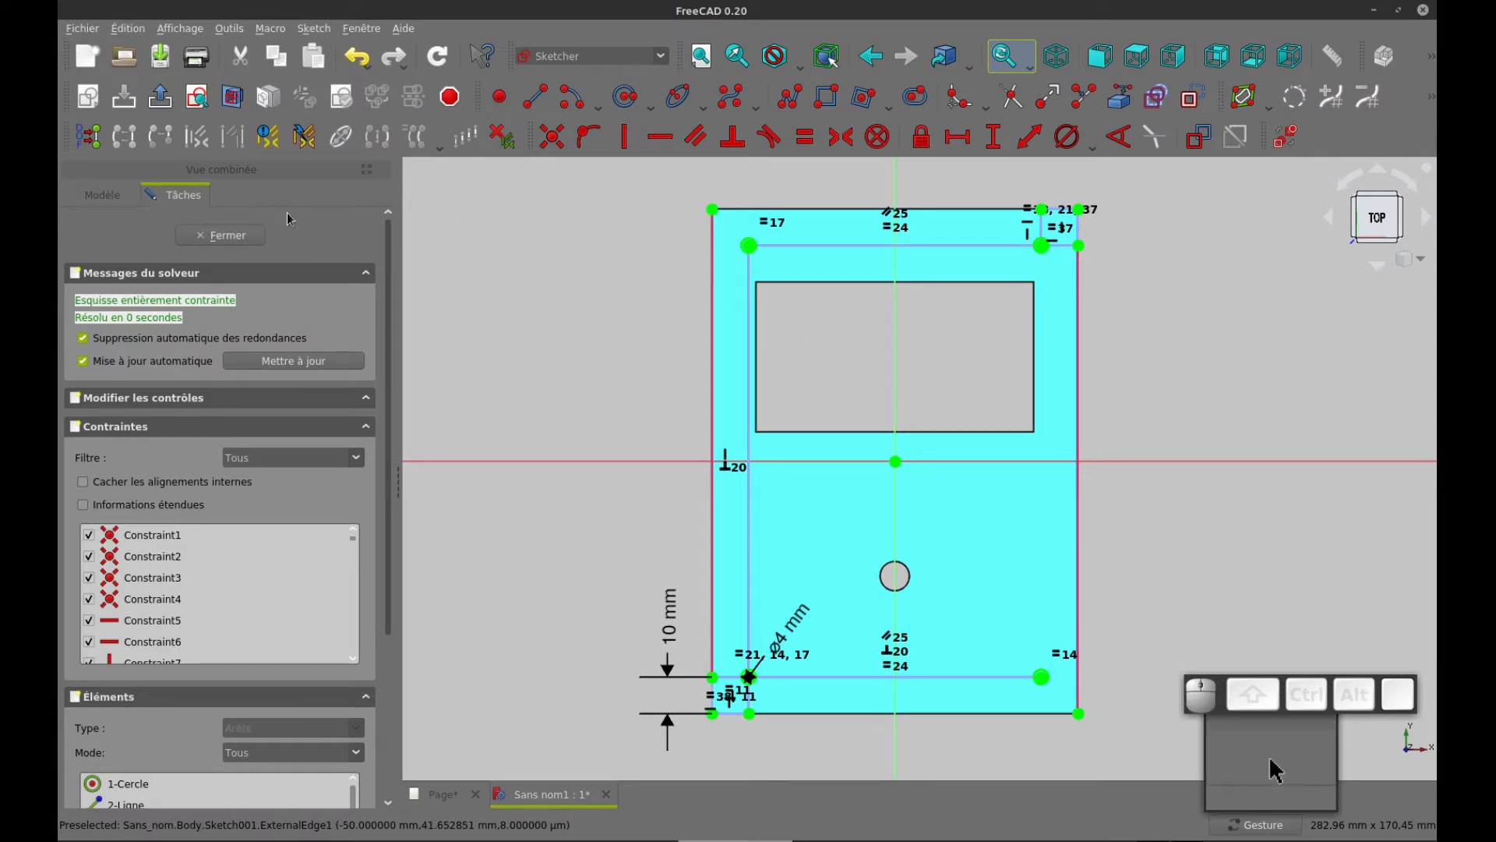
left_click(240, 236)
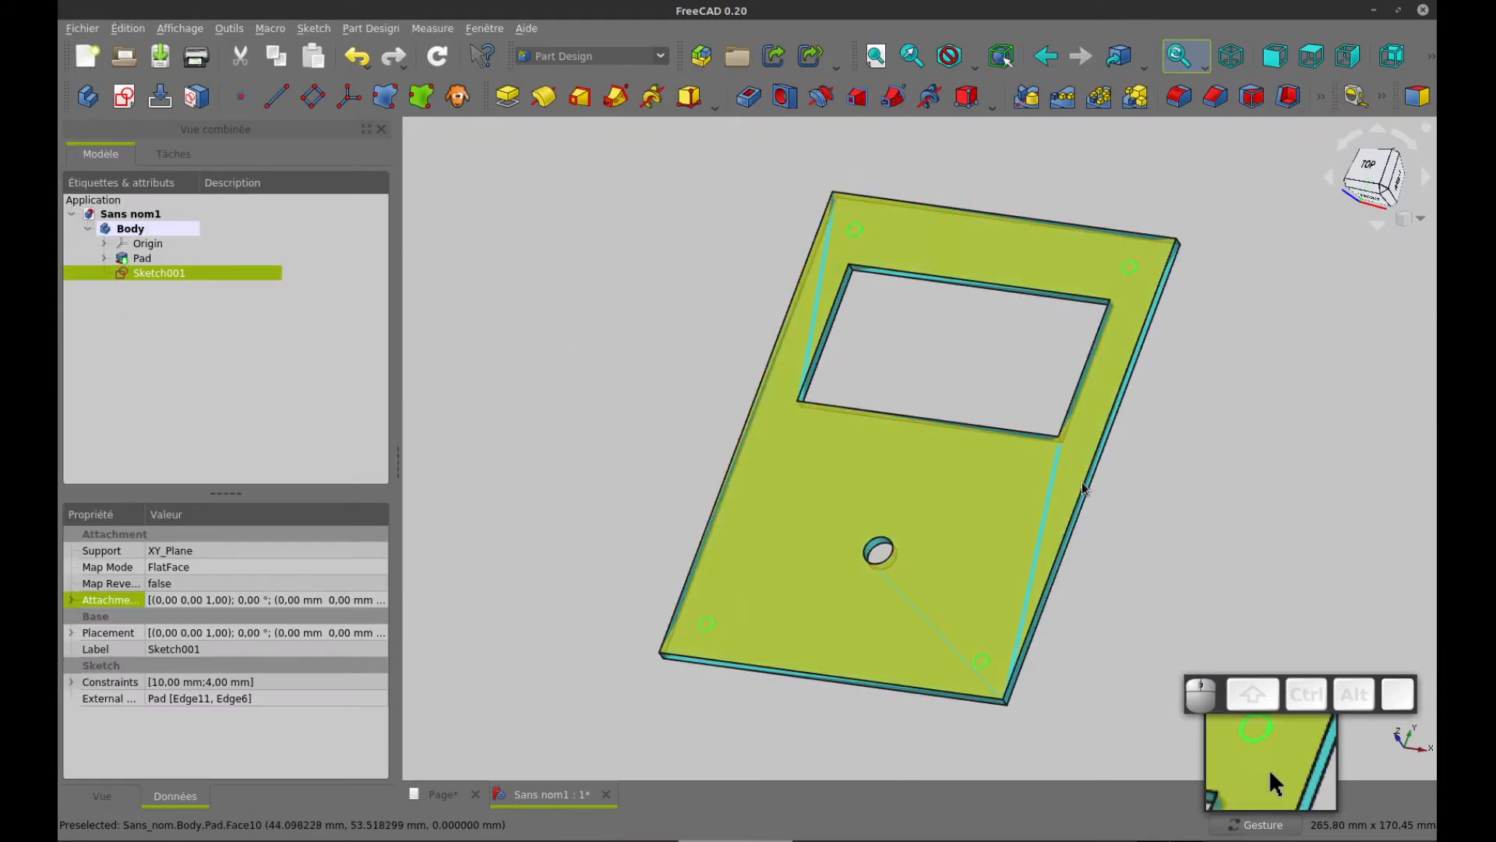
Cut the four corner circles through the plate with a Pocket of type À travers tout
left_click(746, 97)
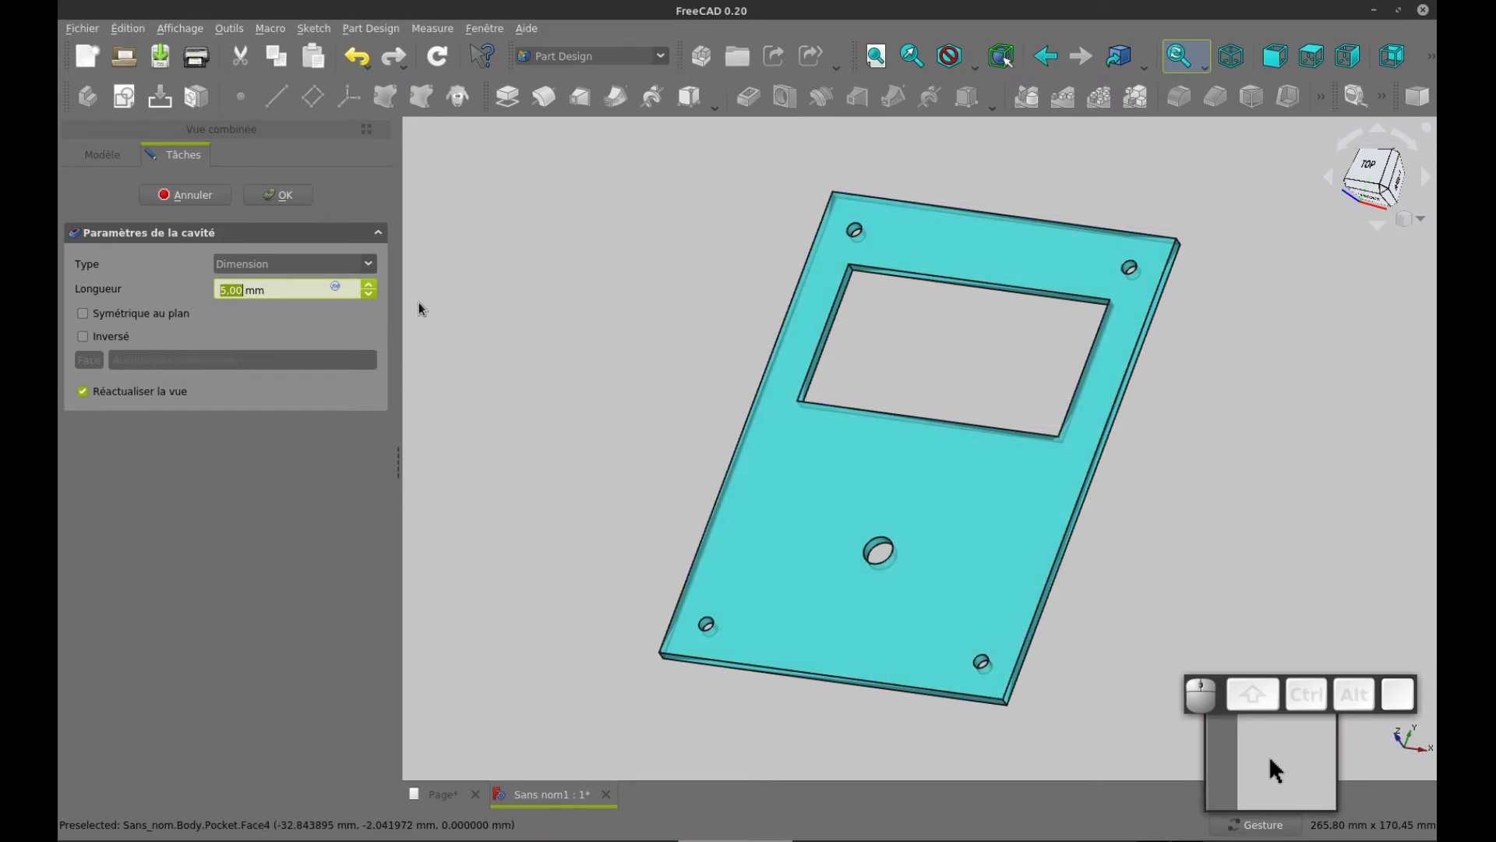
left_click(327, 265)
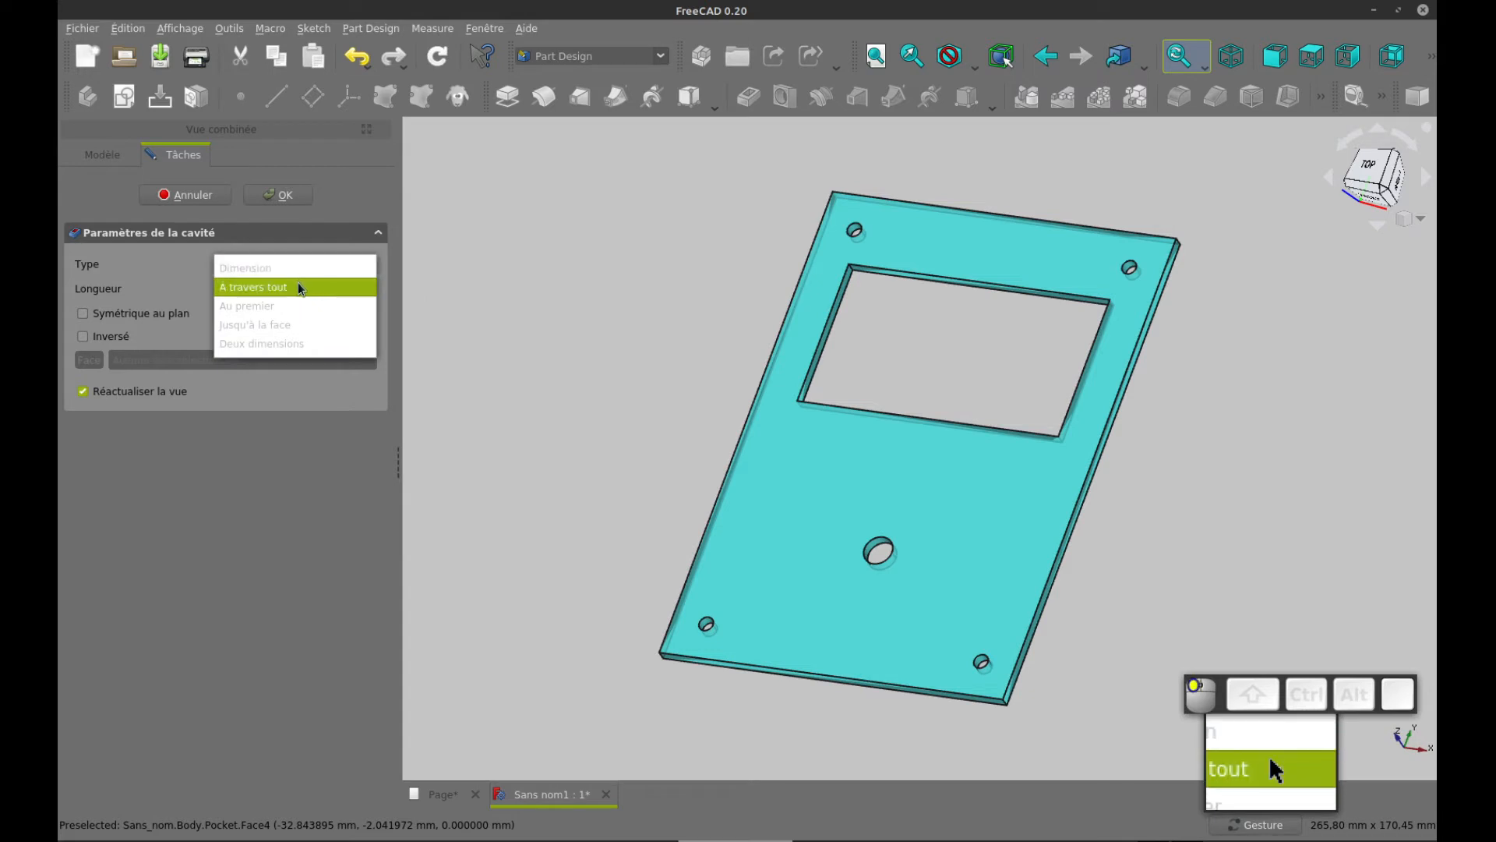
left_click(298, 286)
left_click(285, 194)
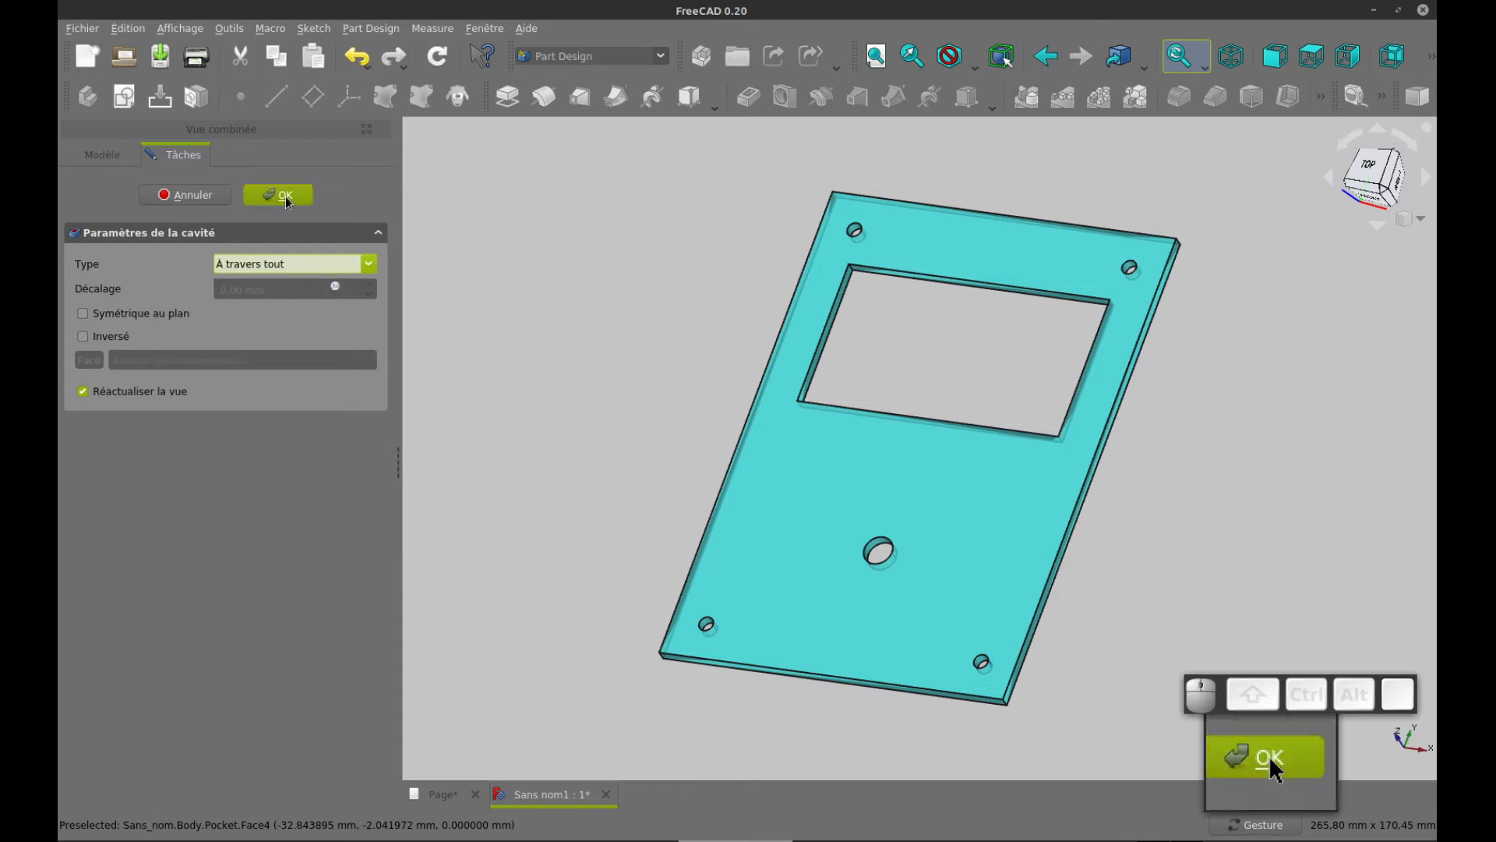
Examine the front, section and rear views on the drawing page, and return to the model in isometric view
left_click_drag(1173, 404, 1243, 431)
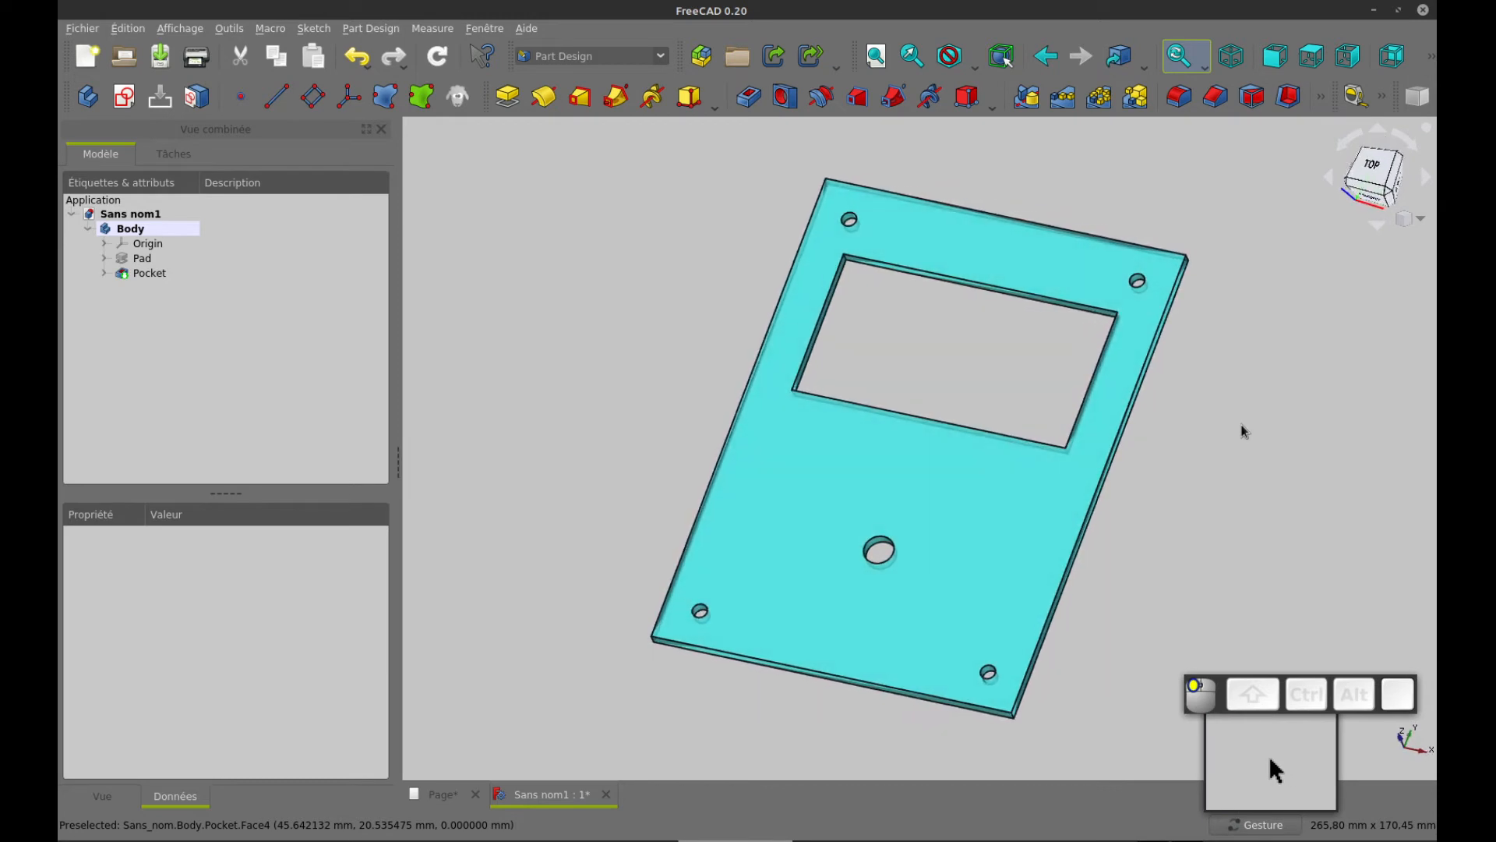
key("2")
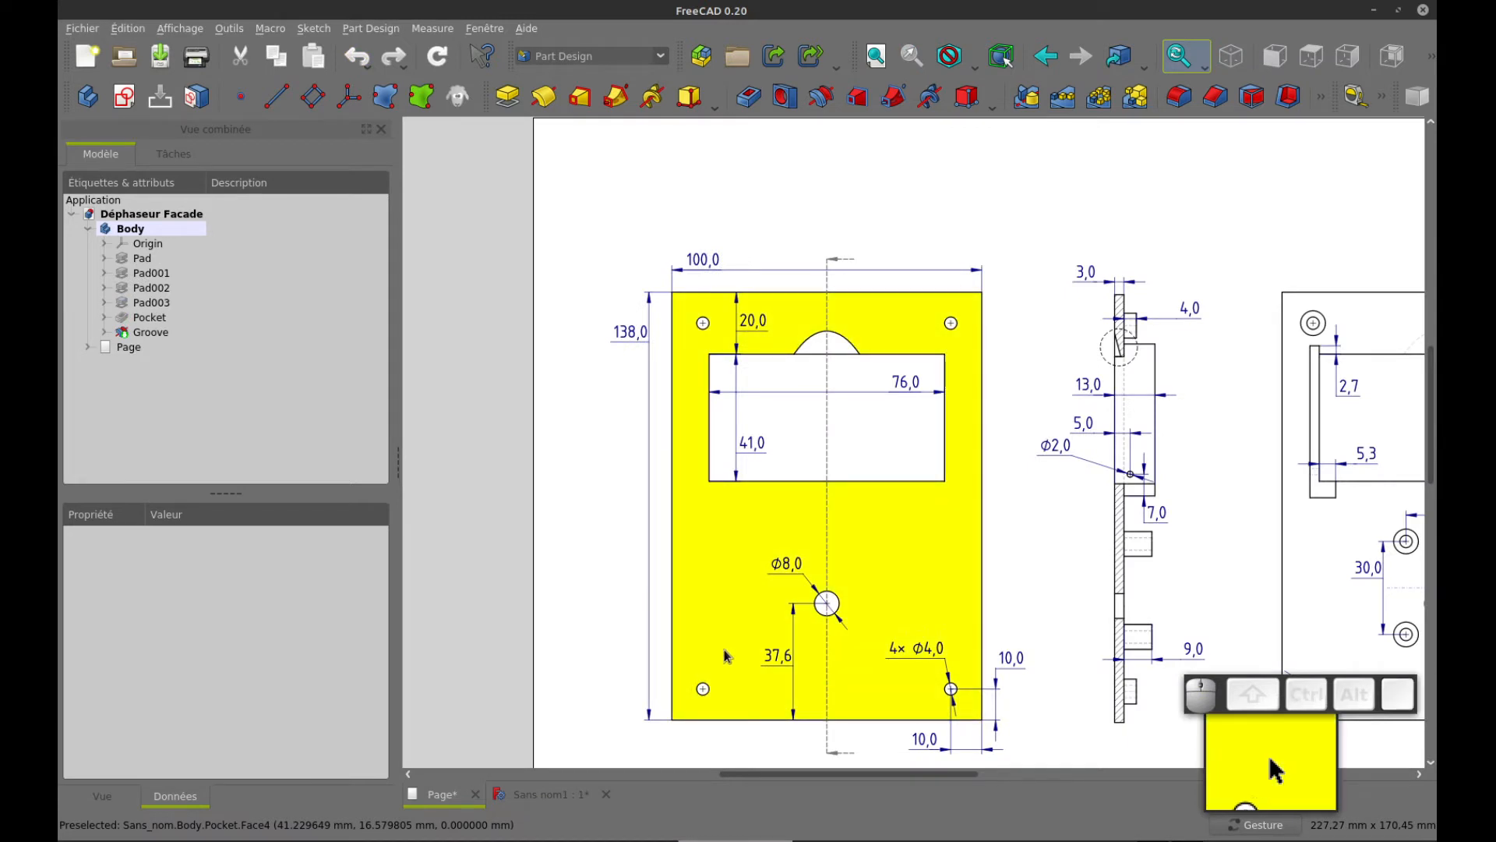
right_click(1201, 364)
left_click(1217, 267)
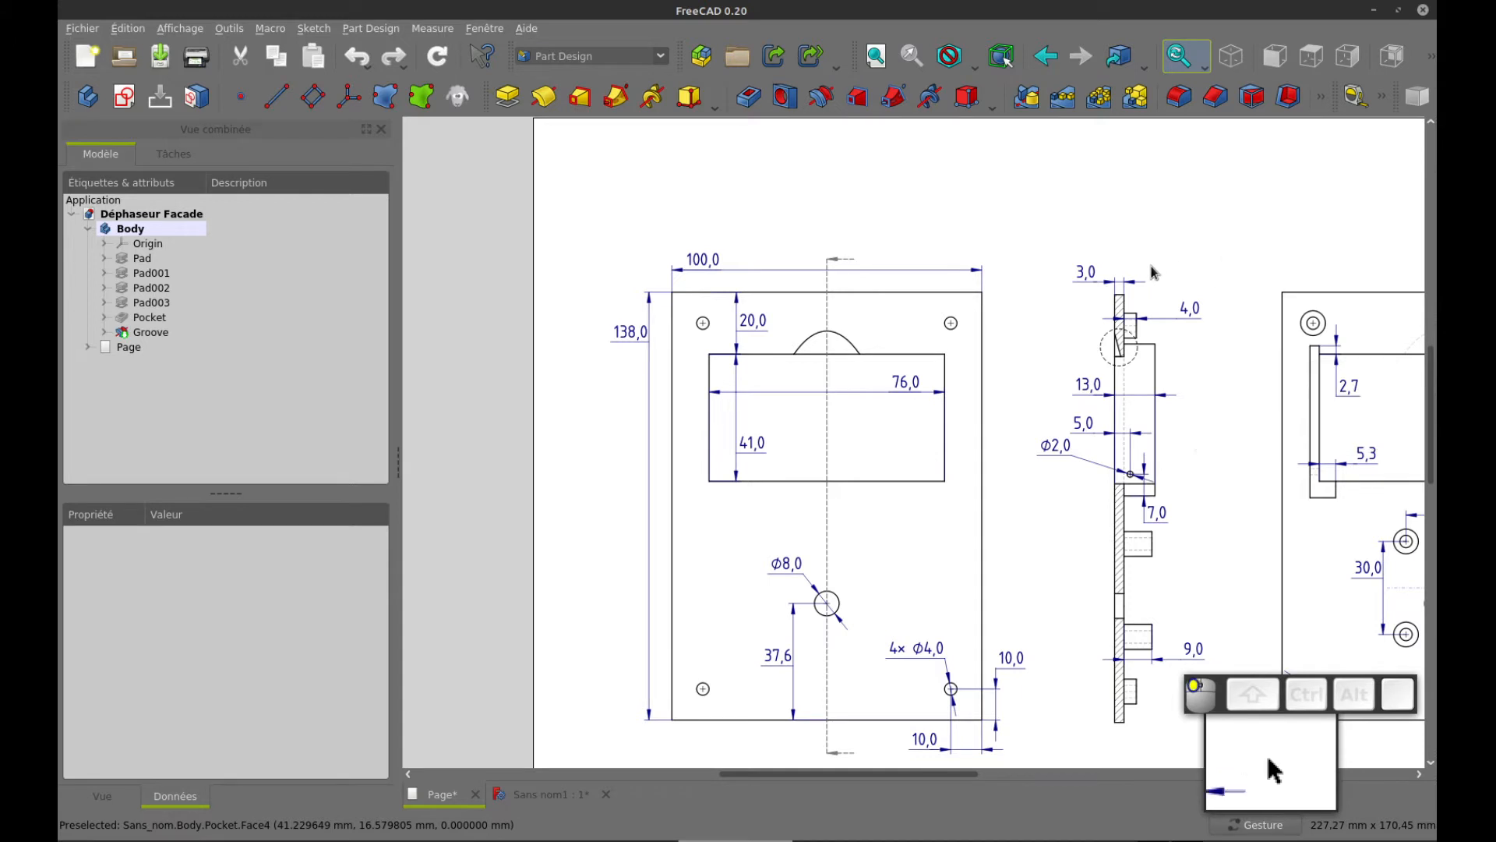
left_click_drag(1180, 242, 1007, 220)
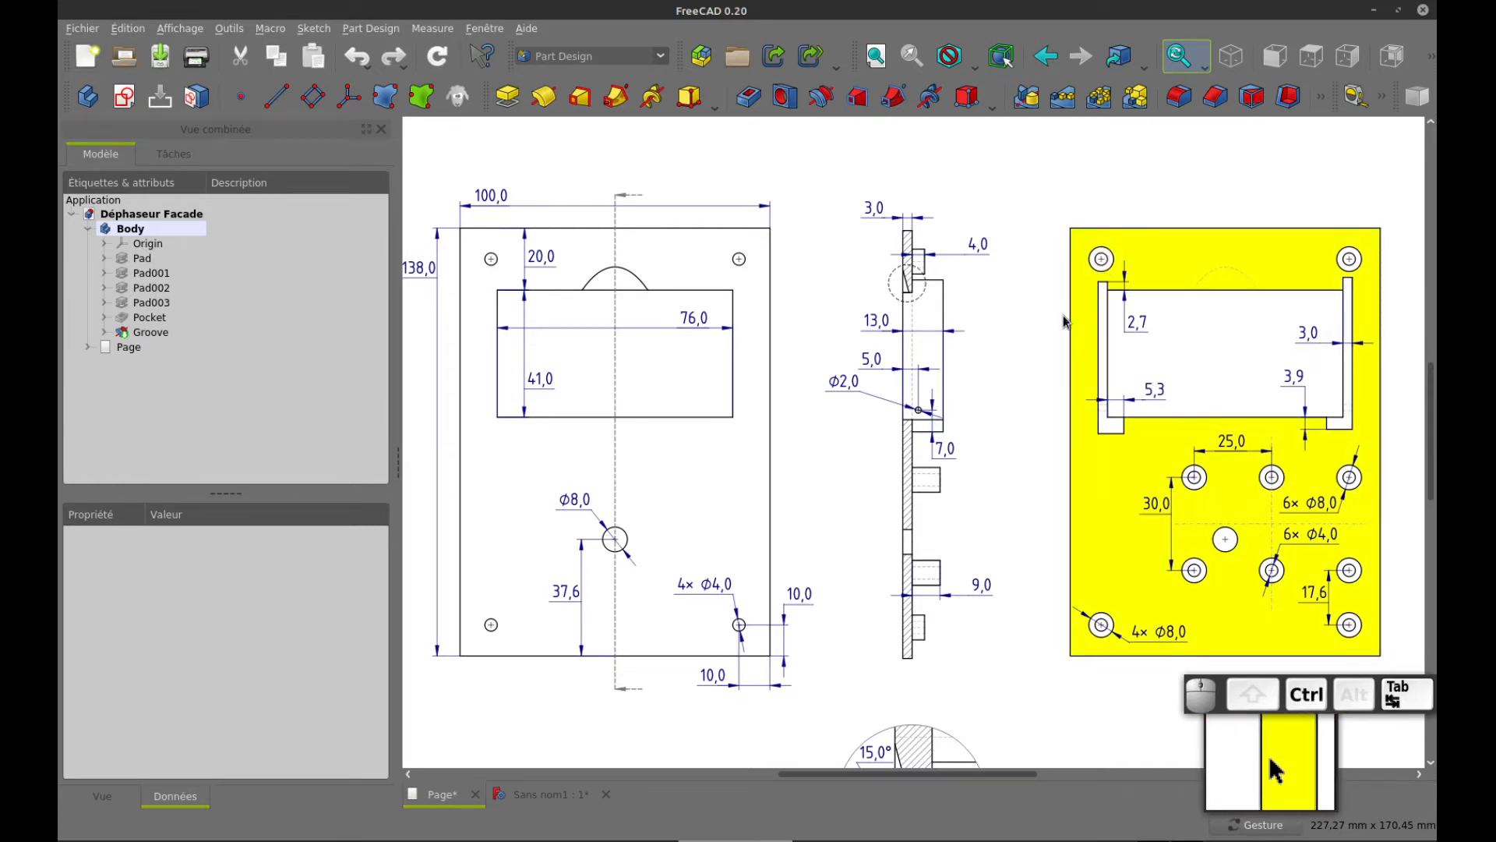
key("ctrl+Tab")
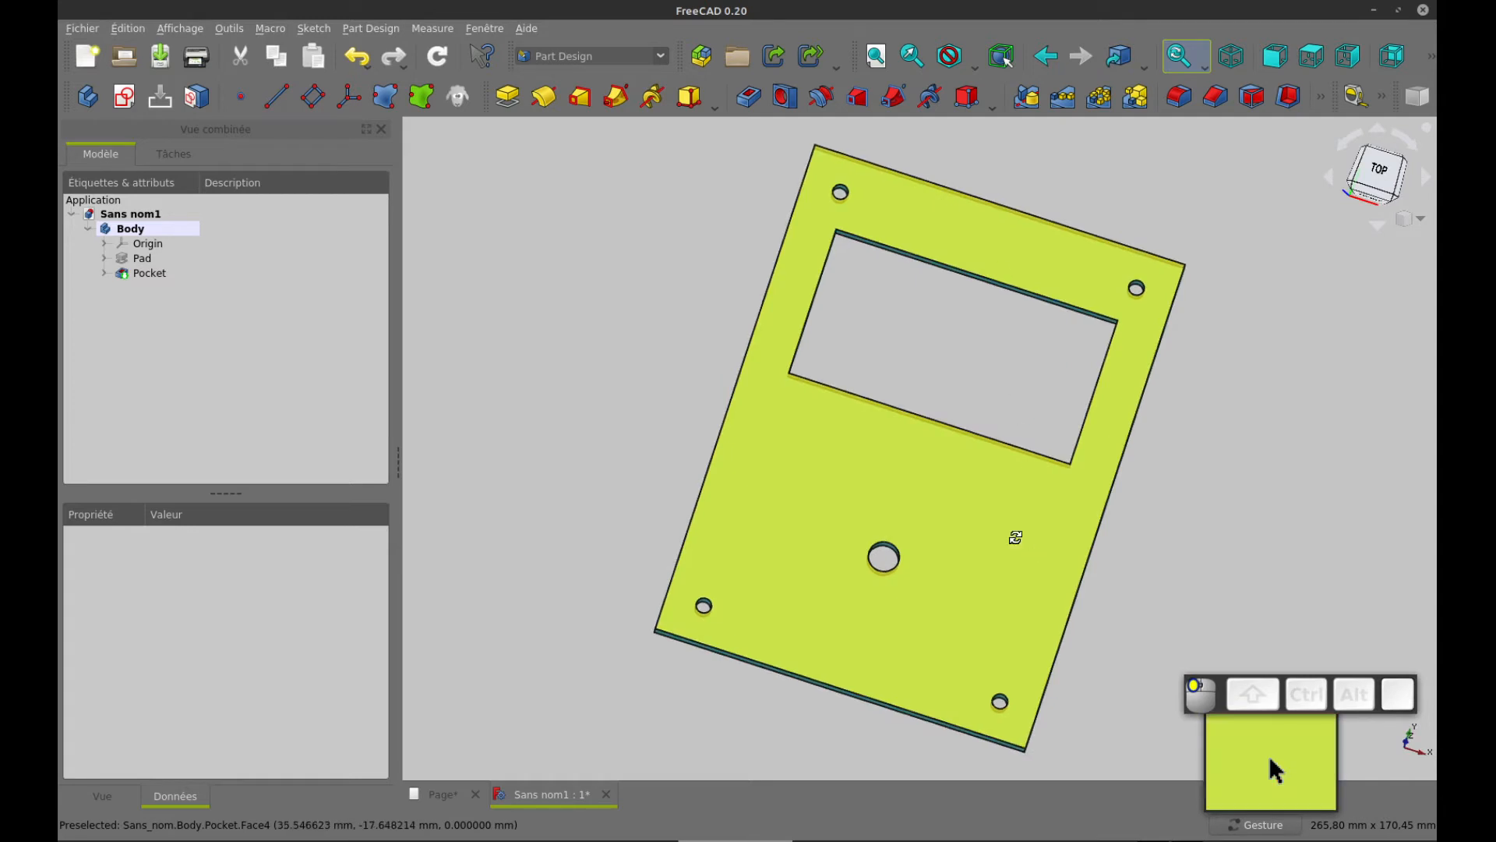
key("0")
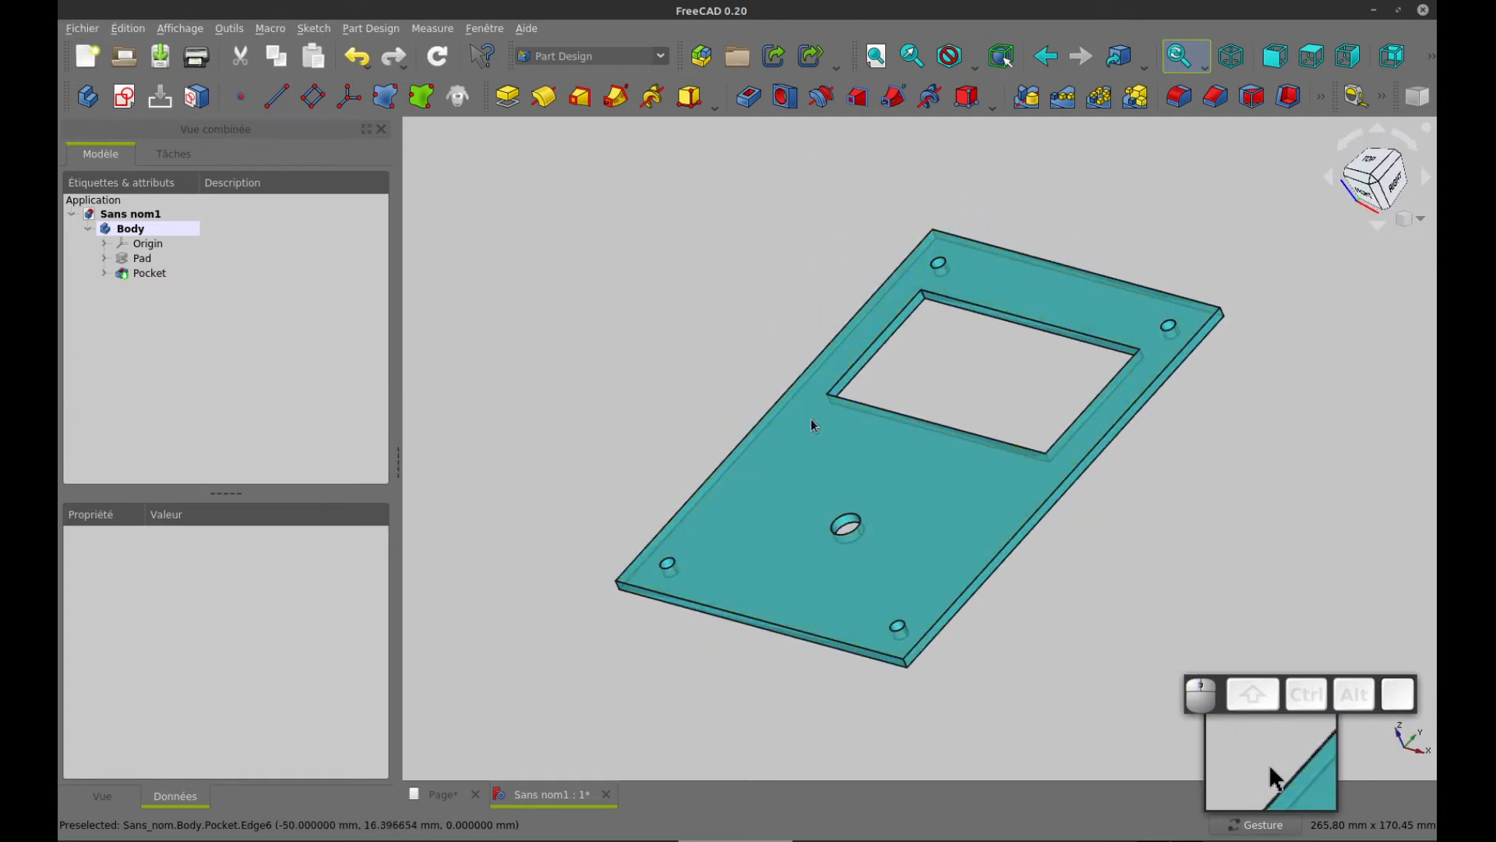
key("ctrl+Tab")
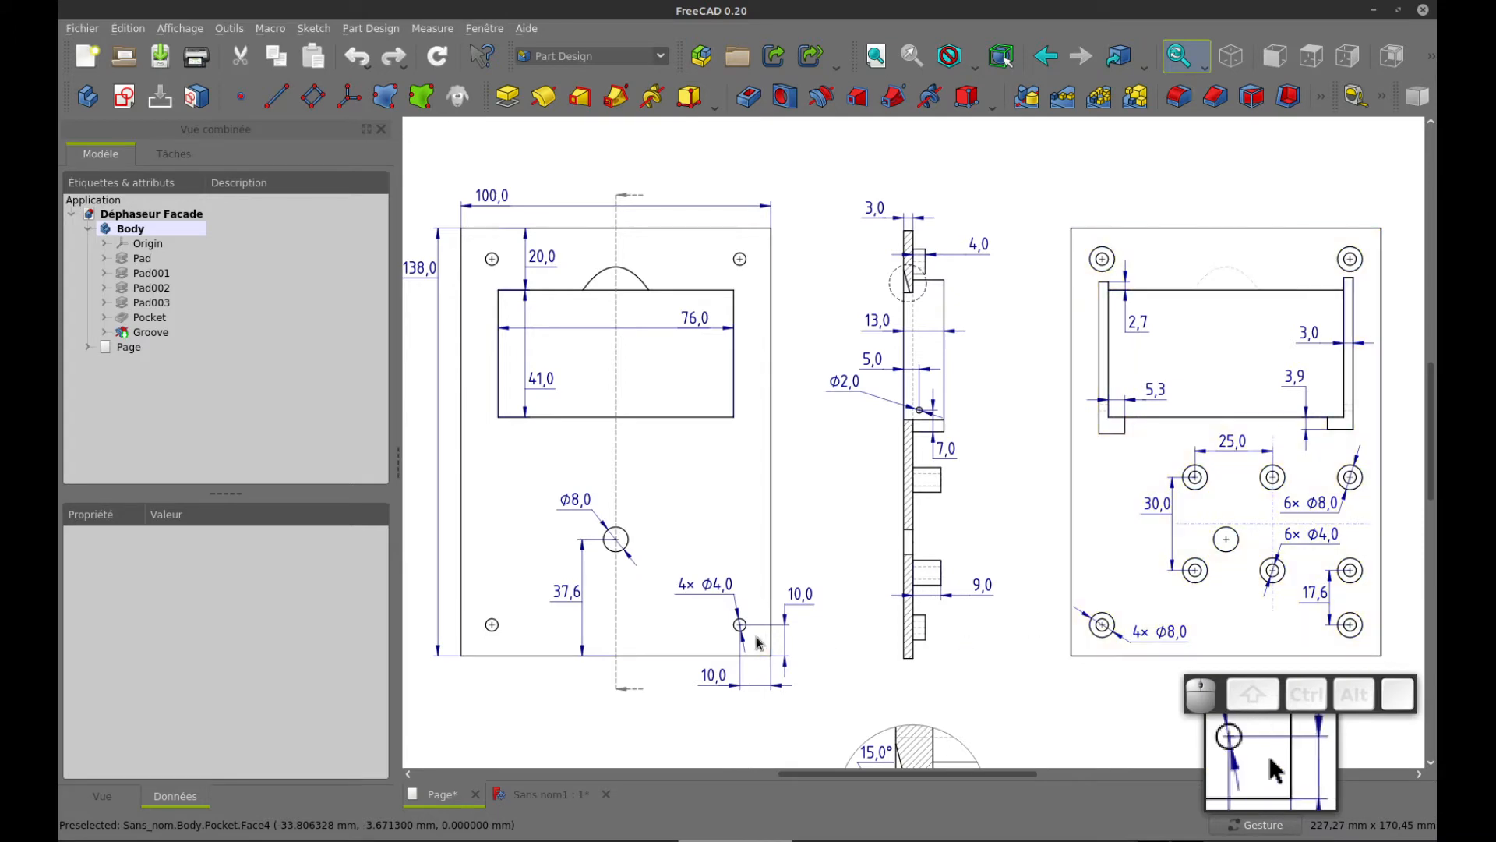
key("ctrl+Tab")
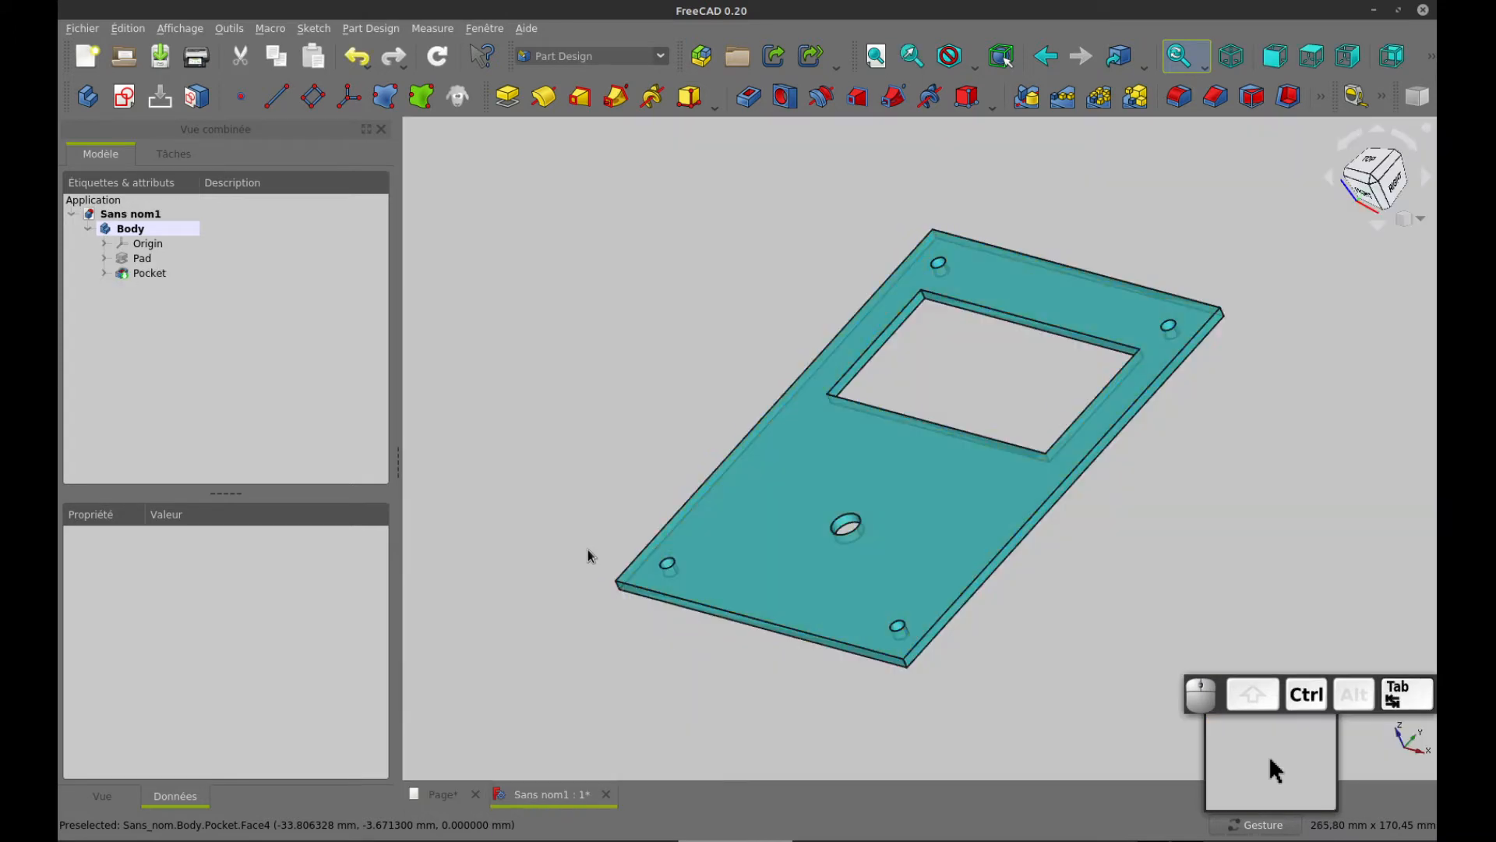
Create a sketch on the XY plane and link the lower-left and upper-right corner holes as external geometry
left_click(122, 99)
left_click(120, 268)
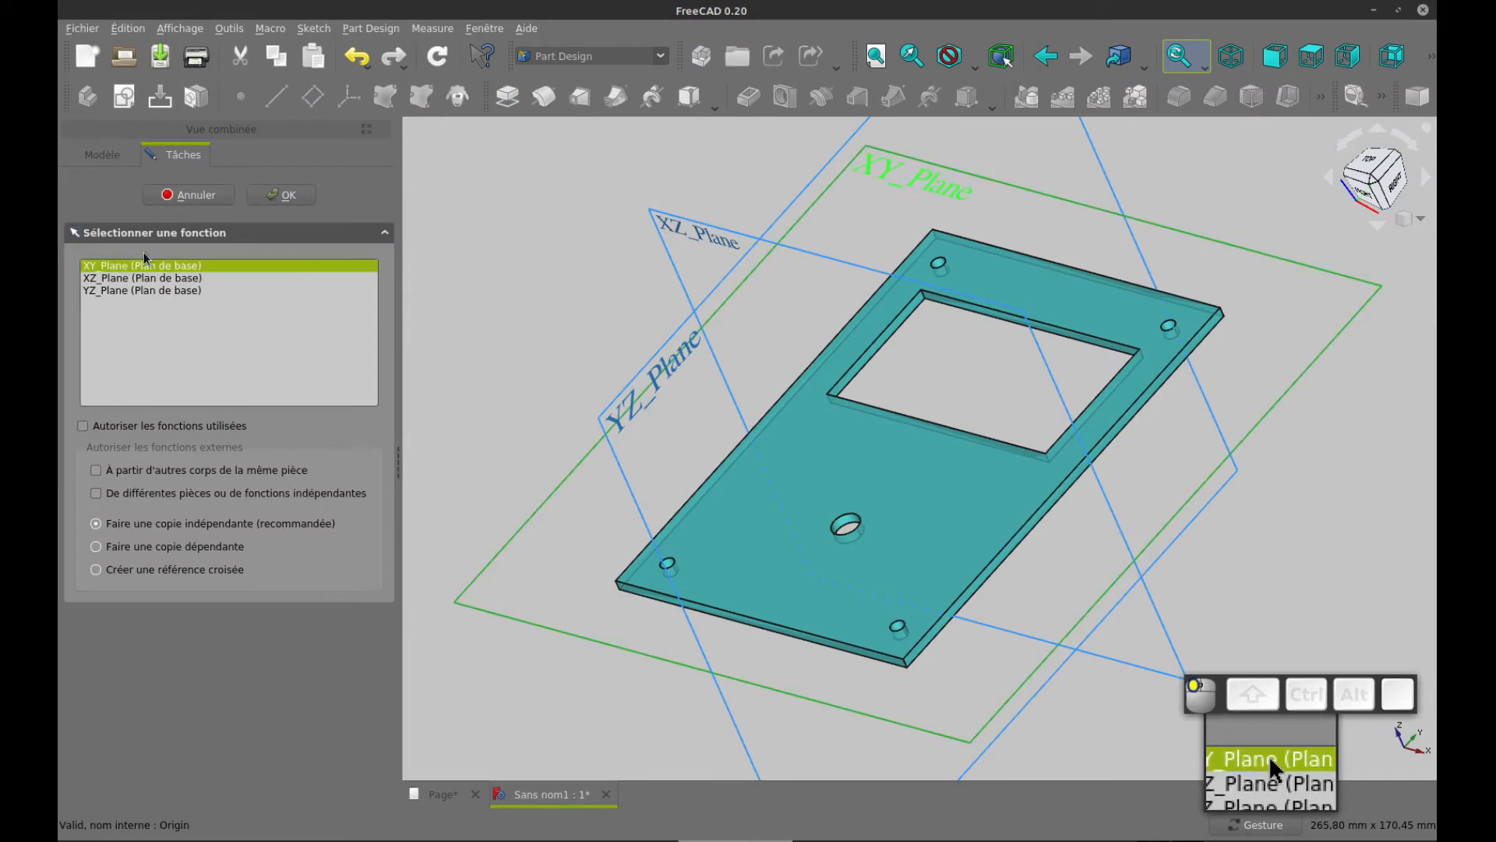
left_click(267, 197)
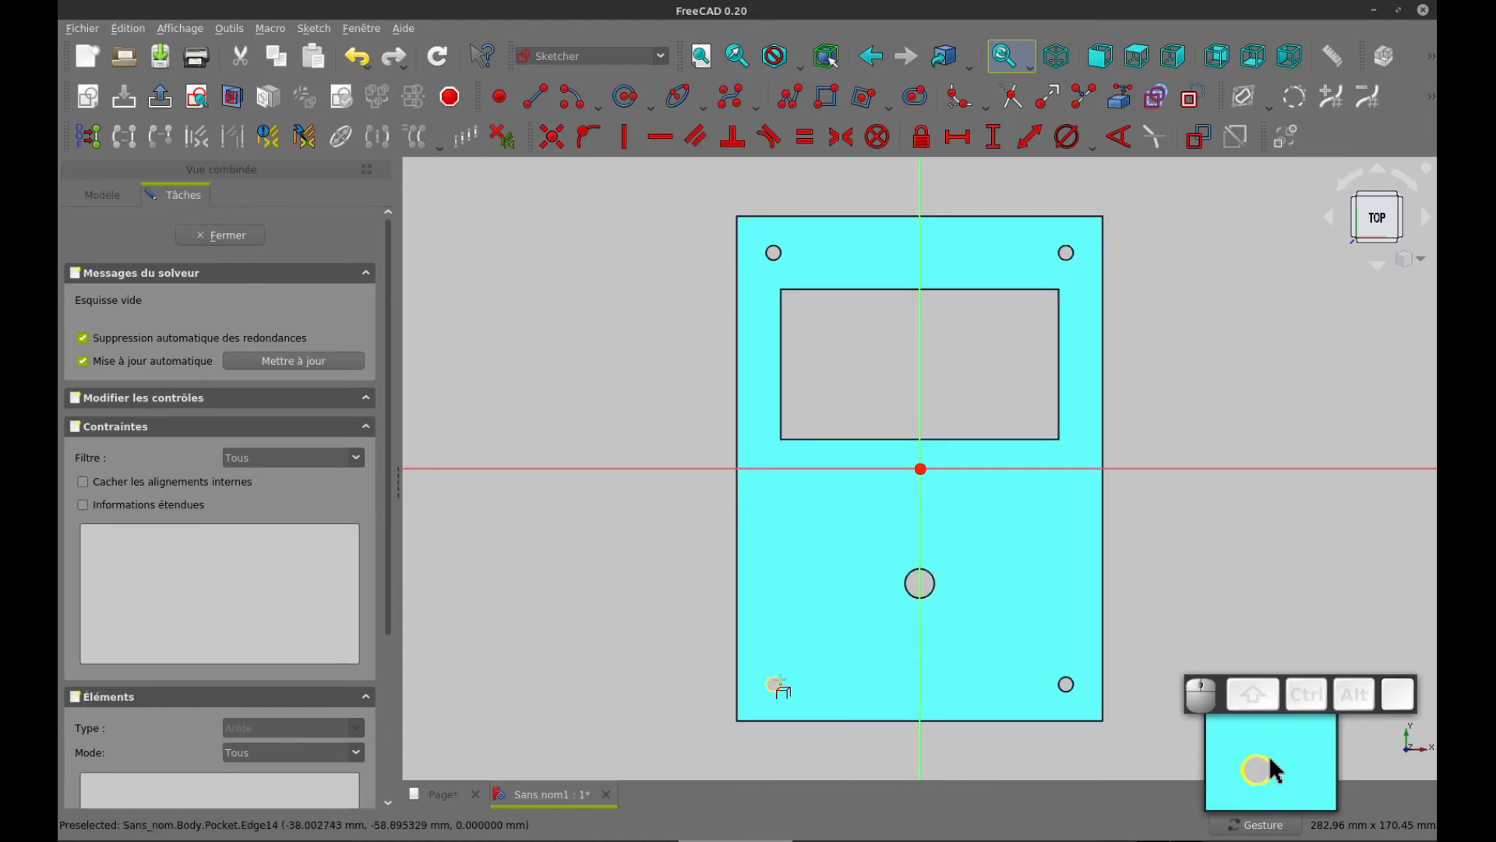
left_click(774, 684)
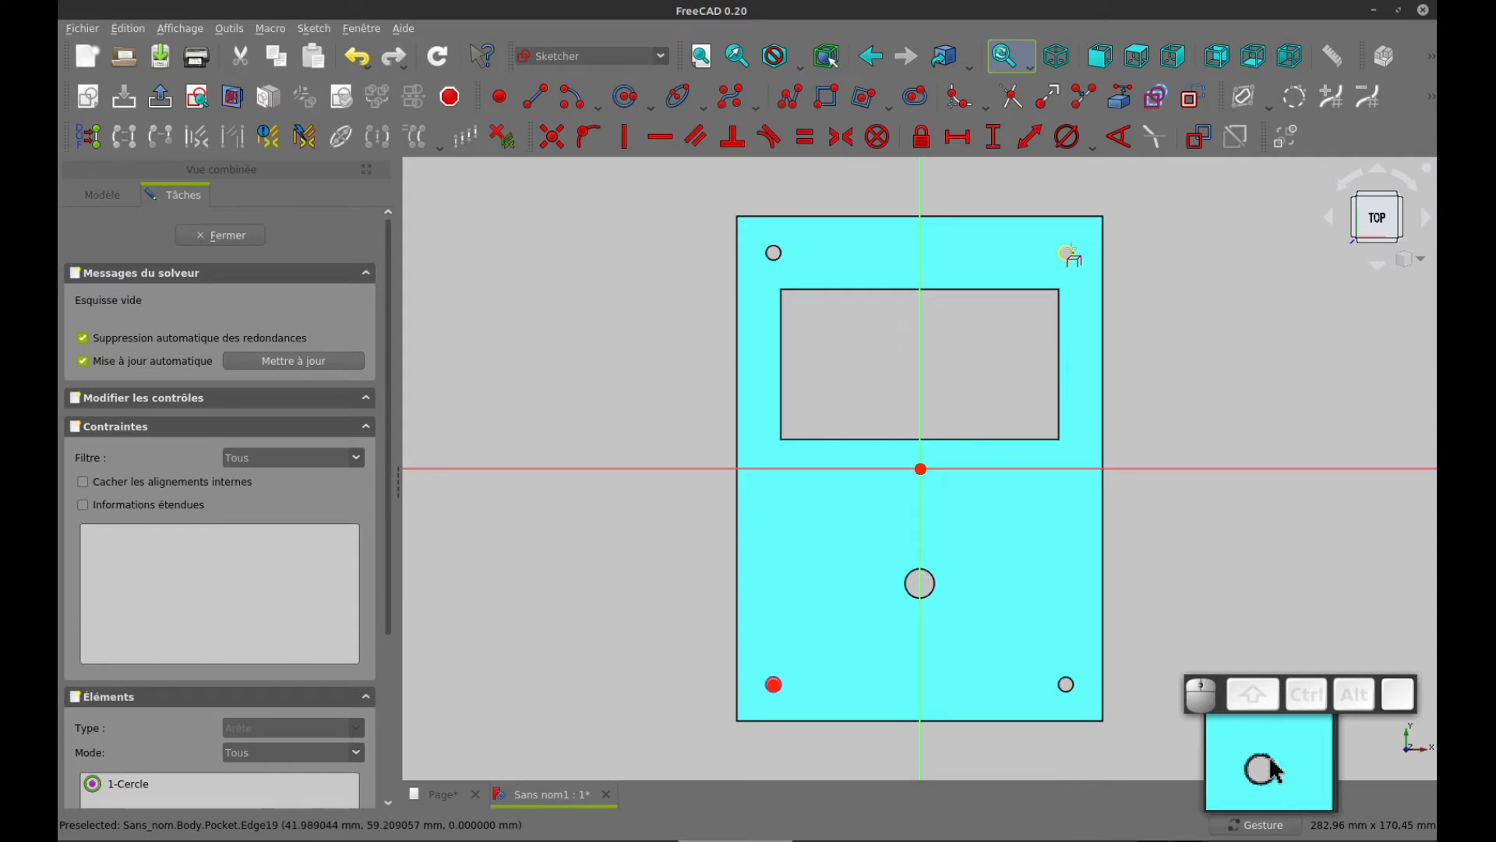
left_click(1067, 251)
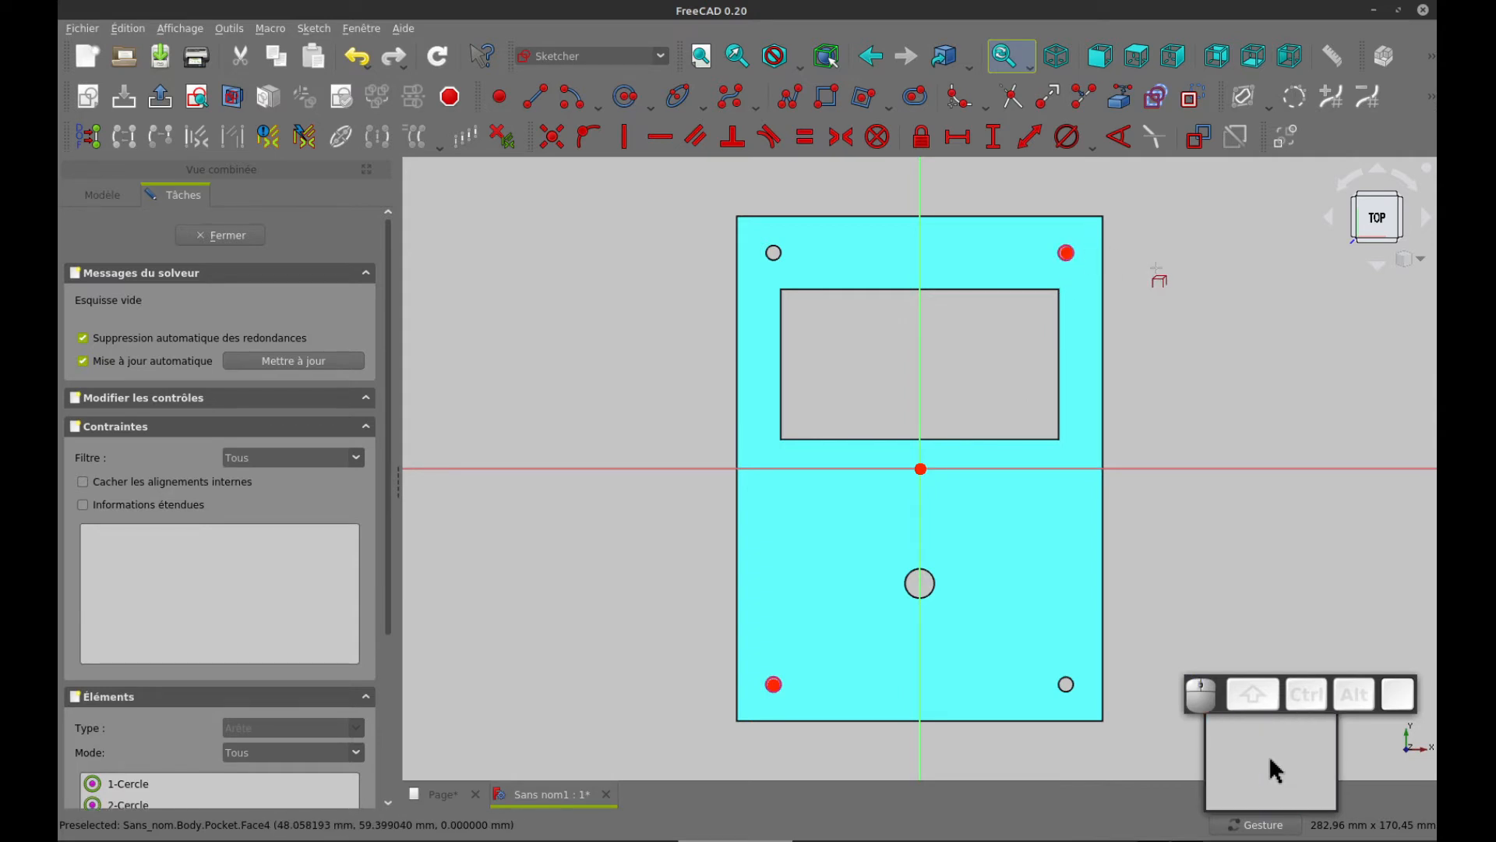
Draw a normal-geometry circle of about 10 mm radius centred on the lower-left corner hole
scroll(710, 397, "up", 2)
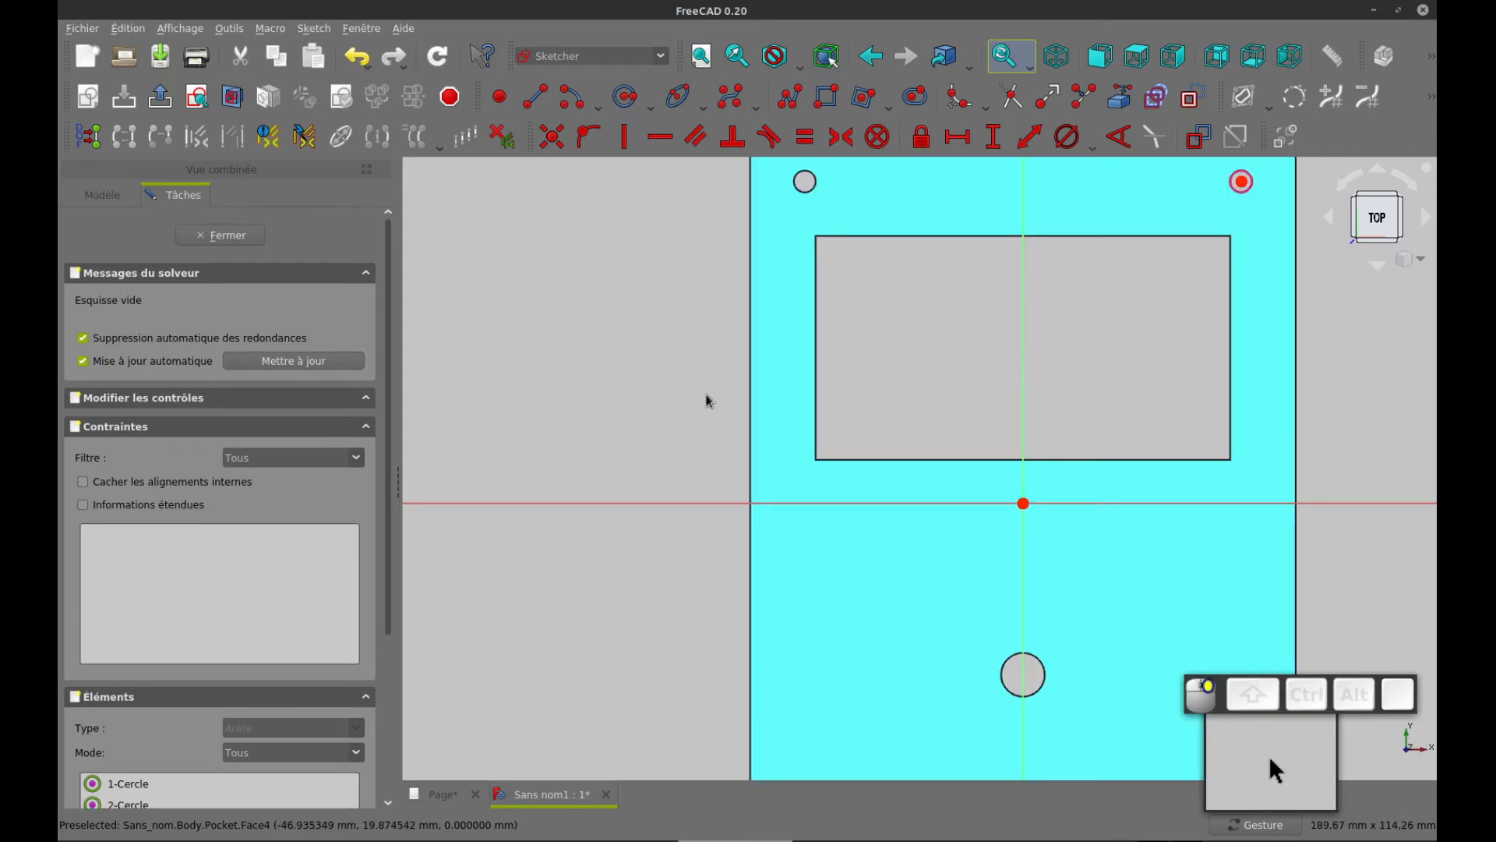
scroll(707, 400, "down", 2)
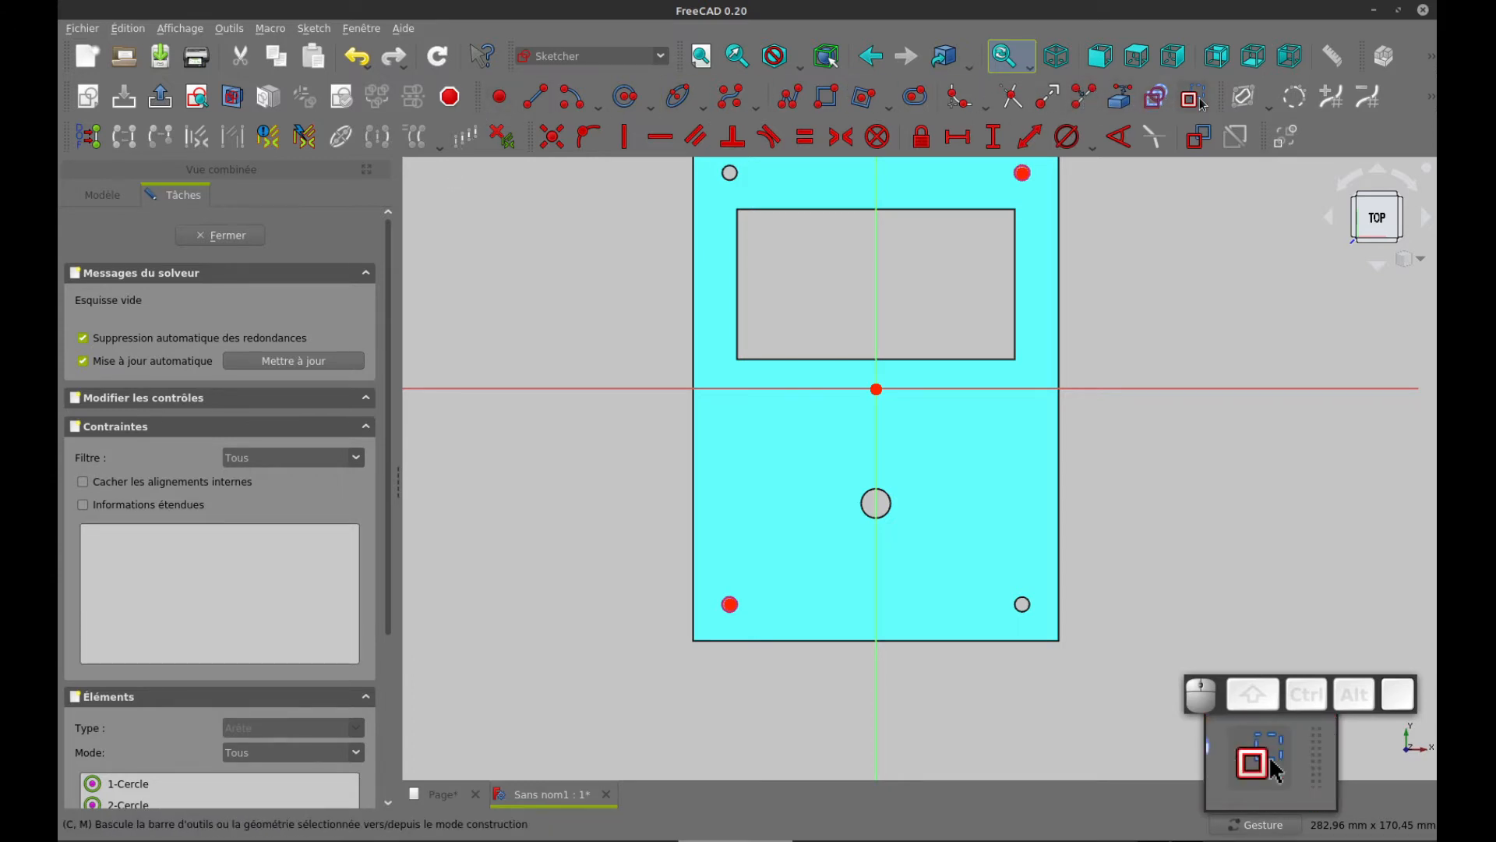
left_click(626, 97)
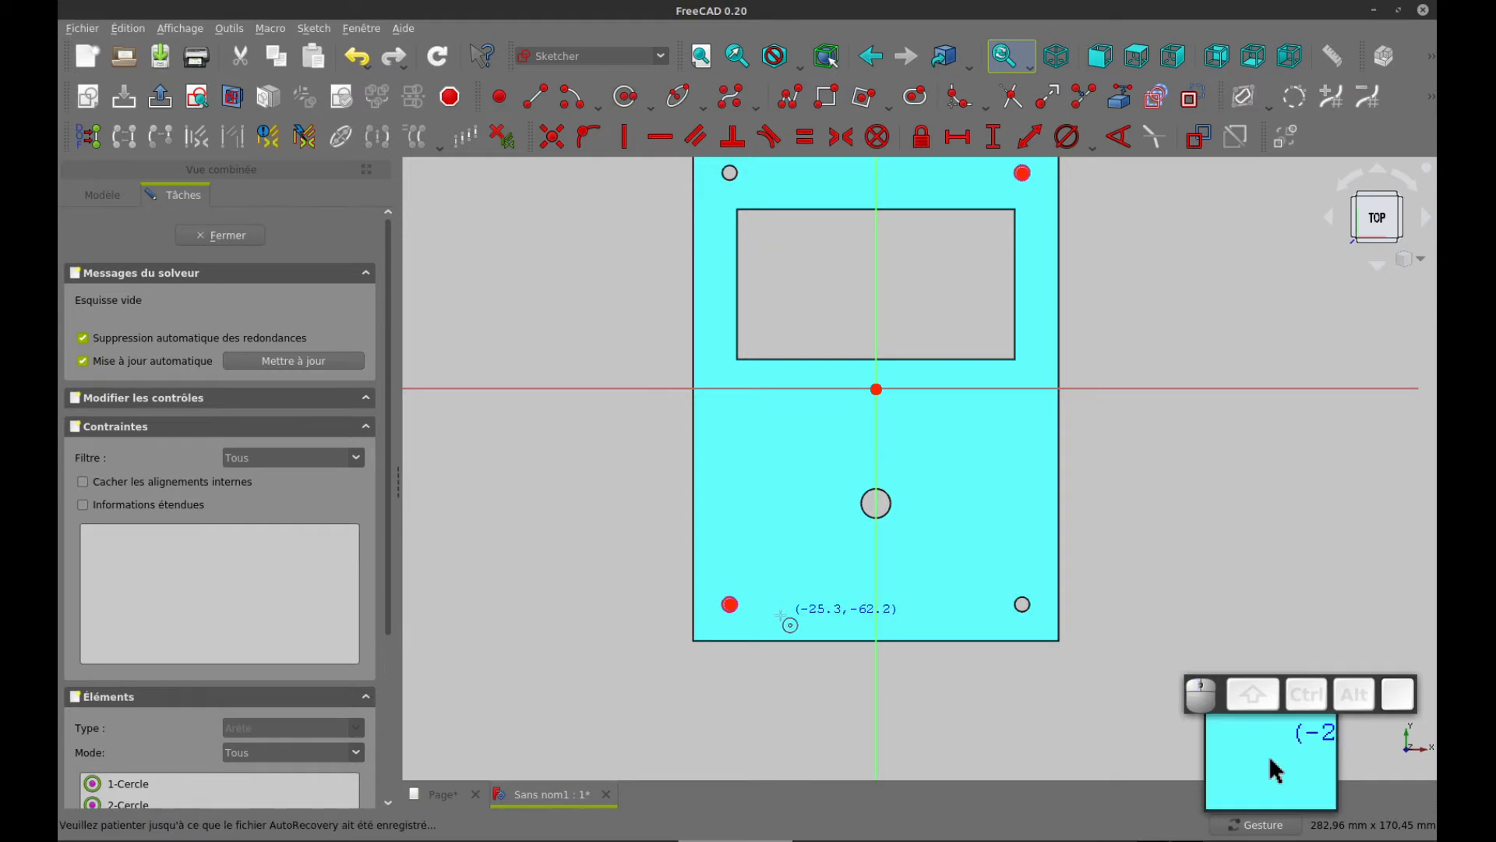
left_click(730, 604)
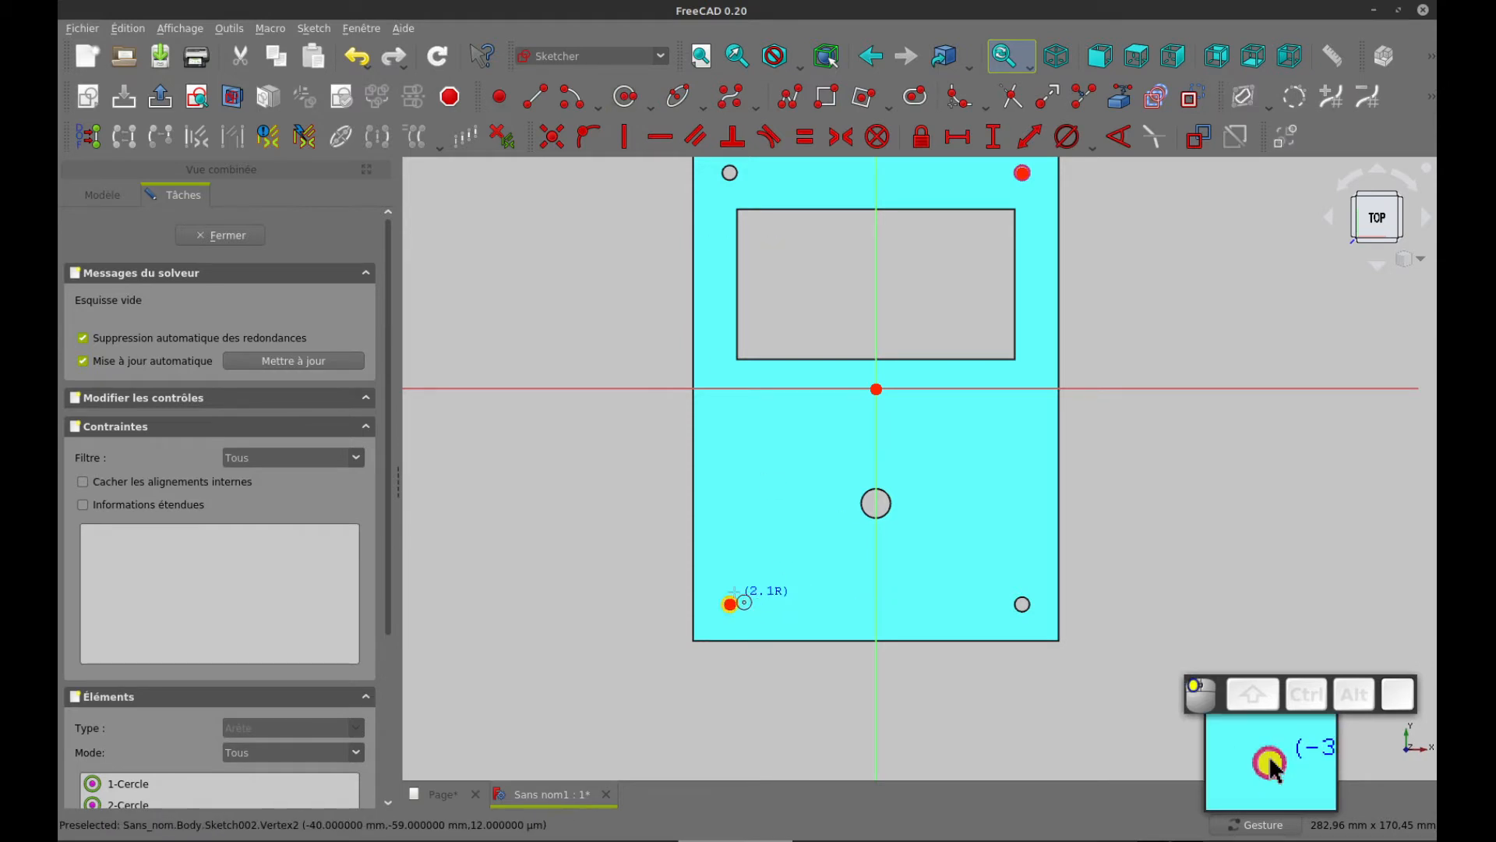
left_click(749, 570)
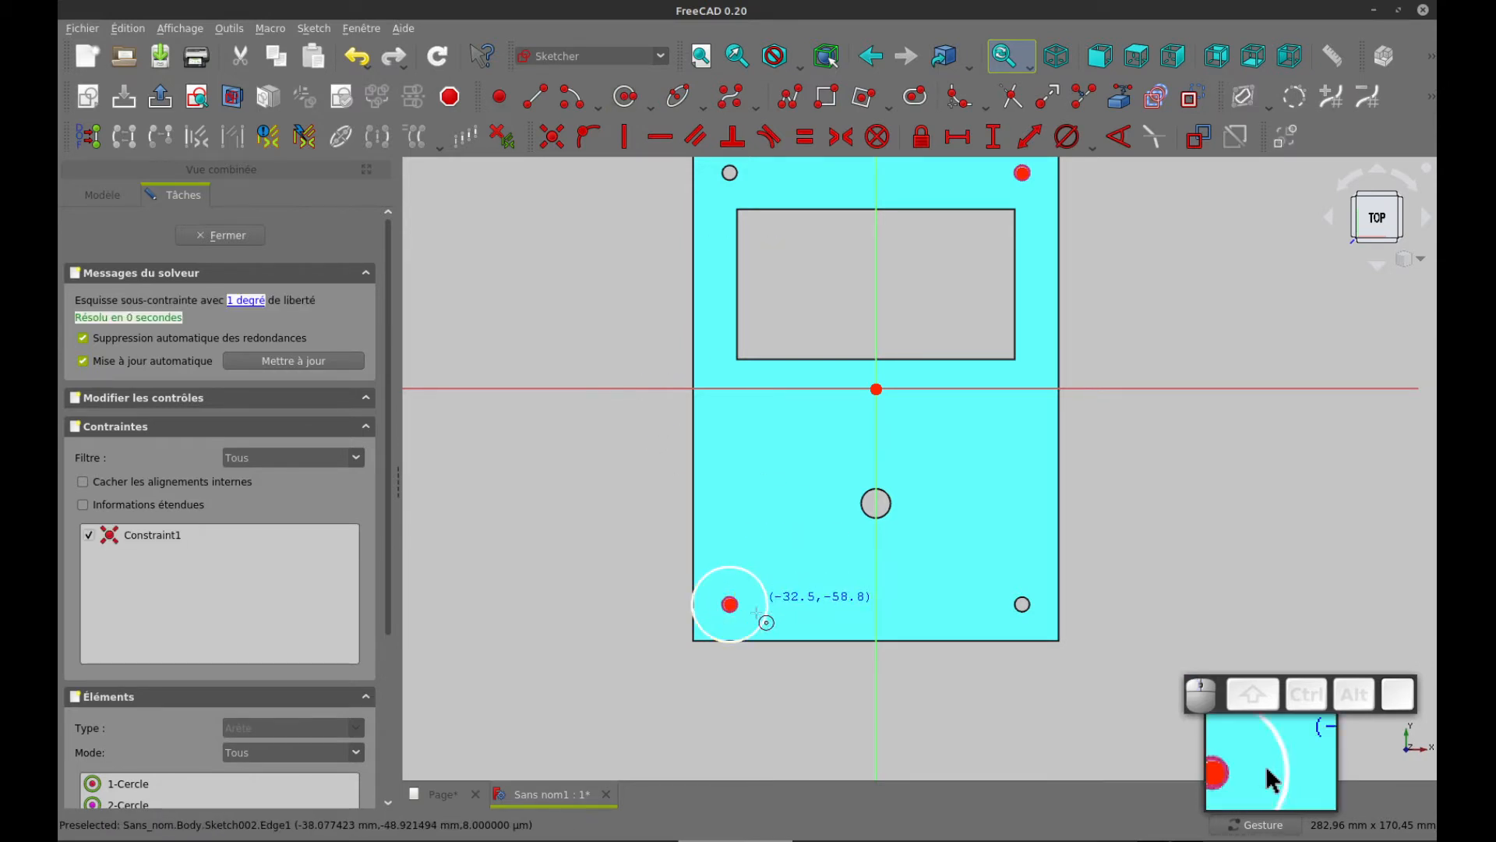
Draw a smaller concentric circle centred on the lower-left corner hole and constrain it equal to the linked hole edge
scroll(756, 613, "up", 3)
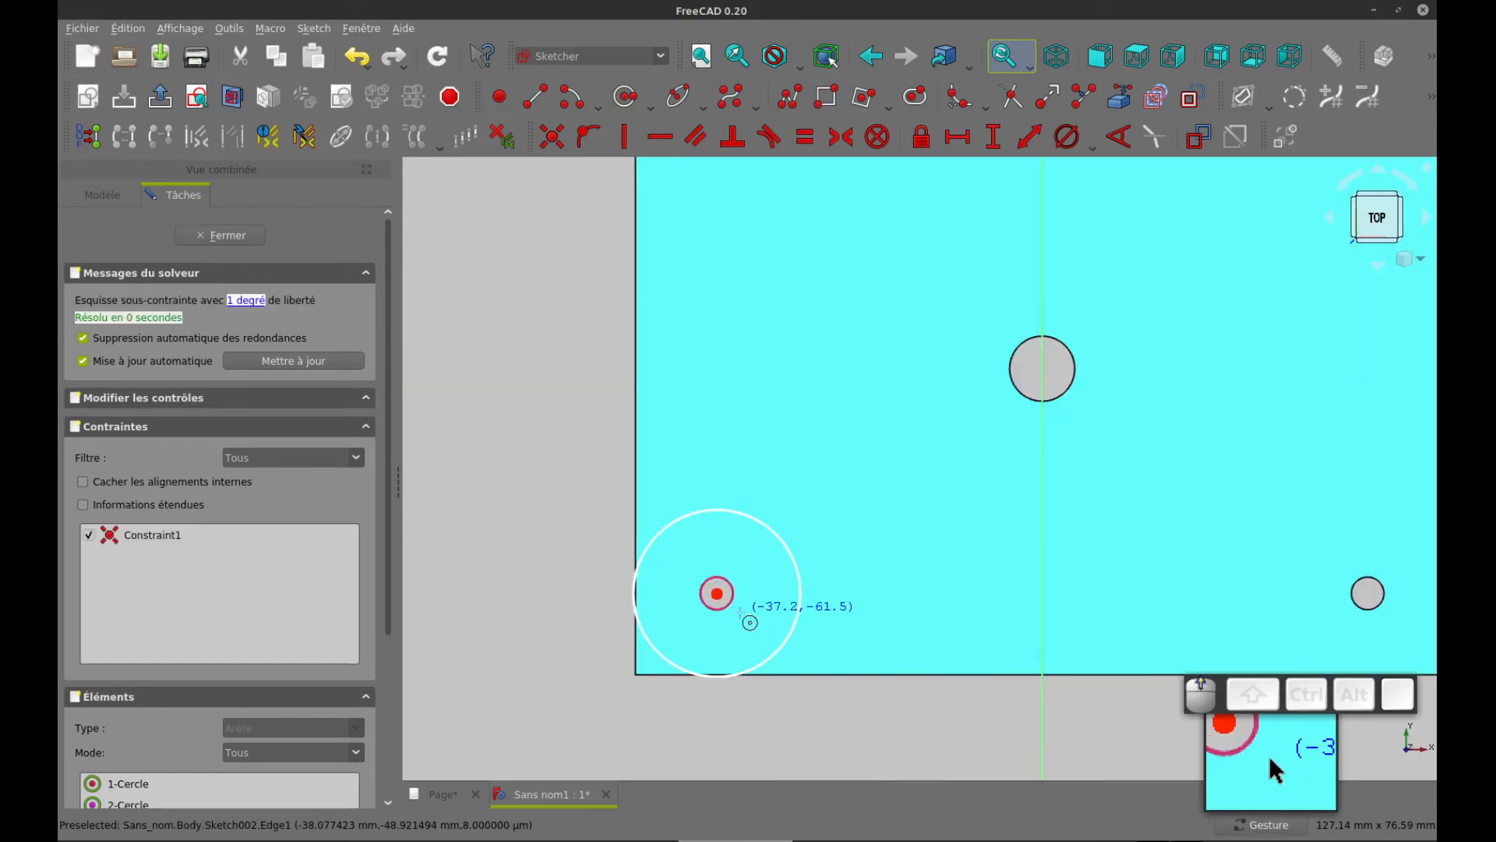
left_click(624, 95)
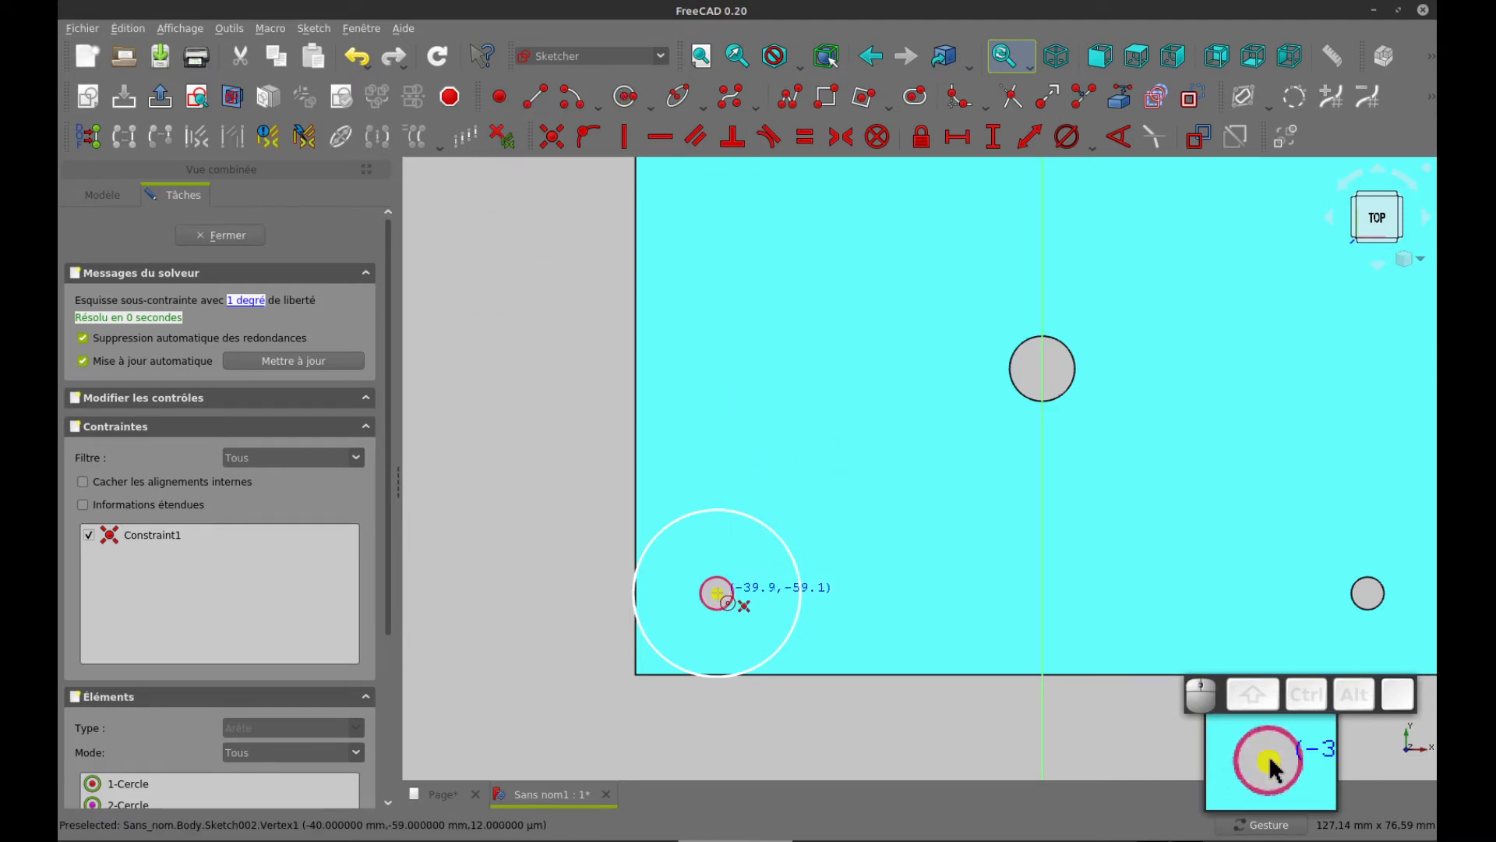
left_click(717, 594)
left_click(737, 571)
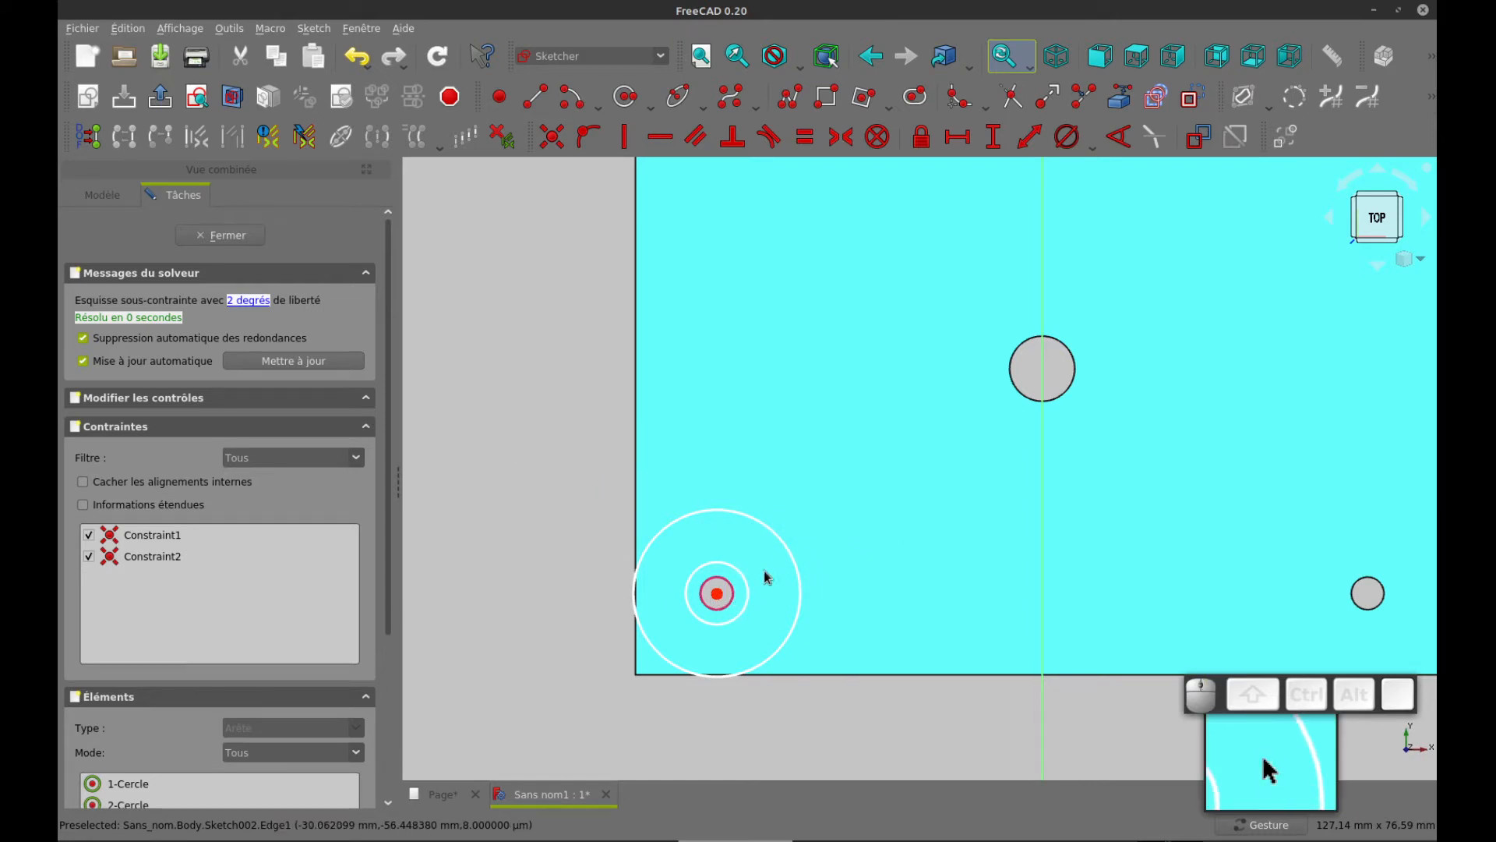
left_click(744, 577)
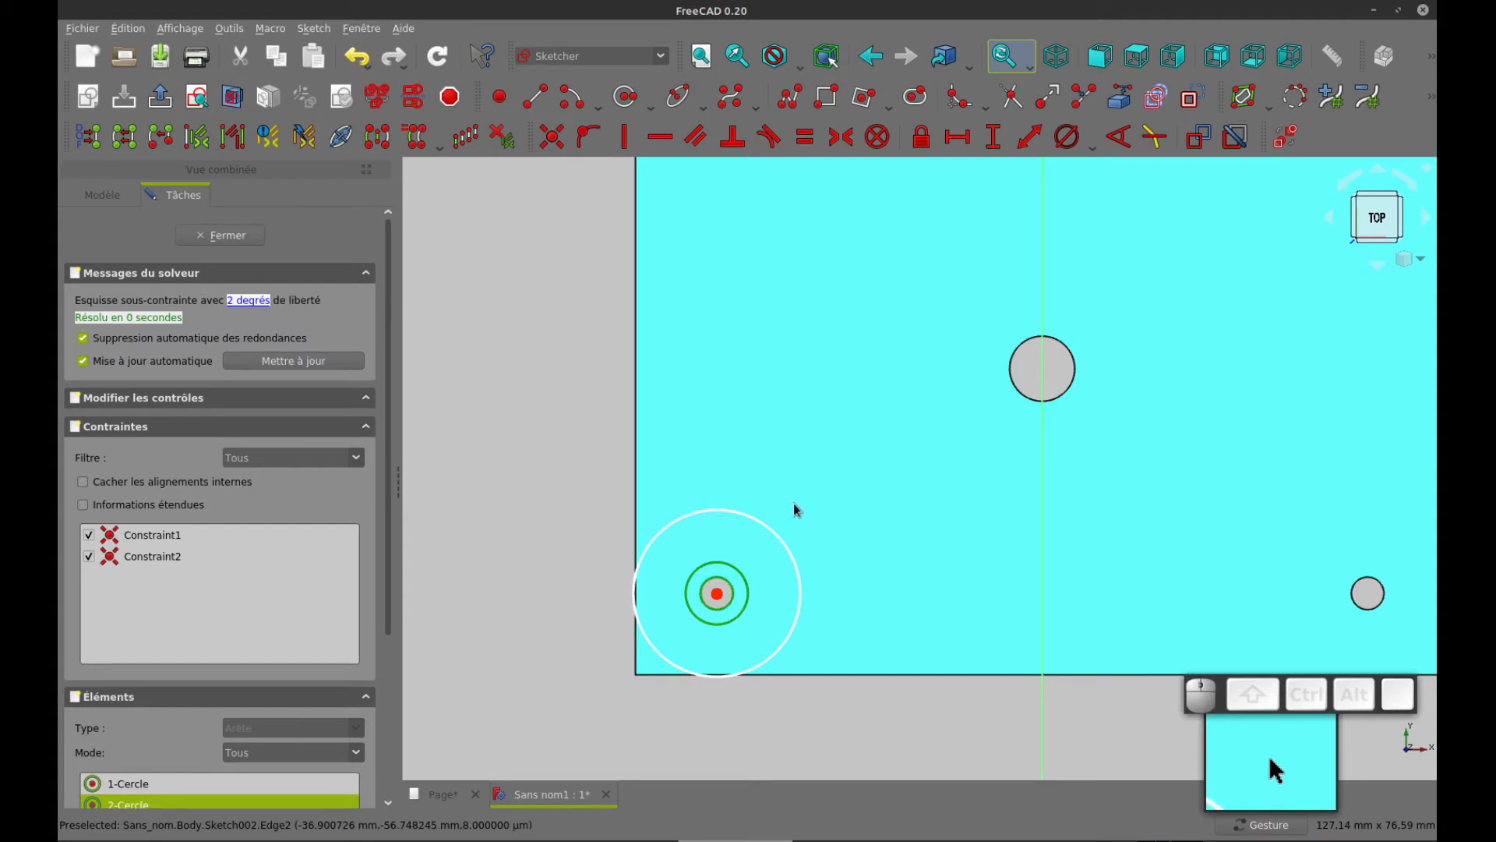
key("e")
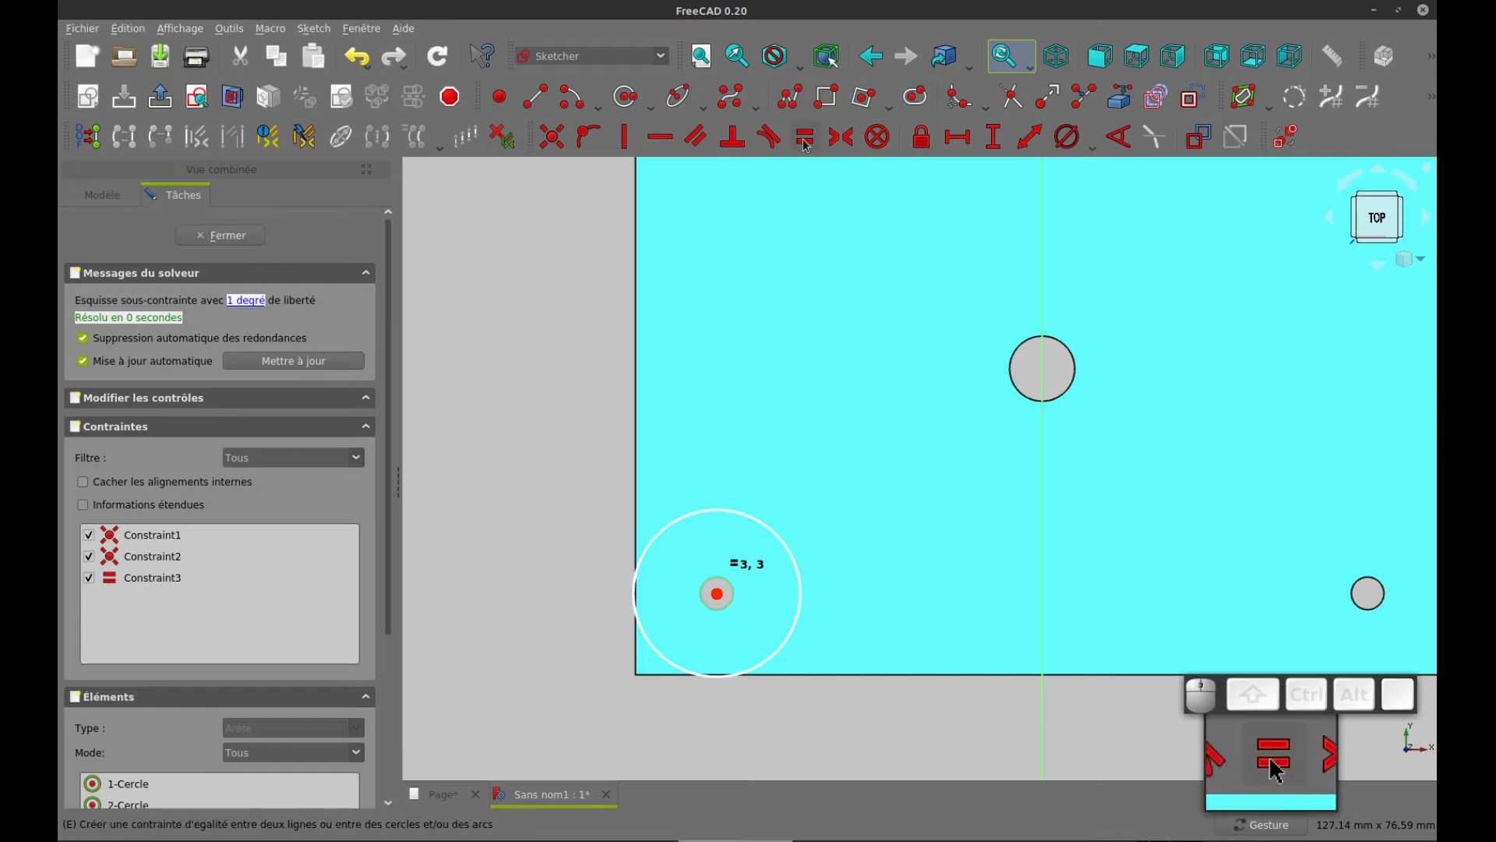
Set the outer circle's diameter to 8 mm and check it against the rear view on the drawing page
left_click(791, 555)
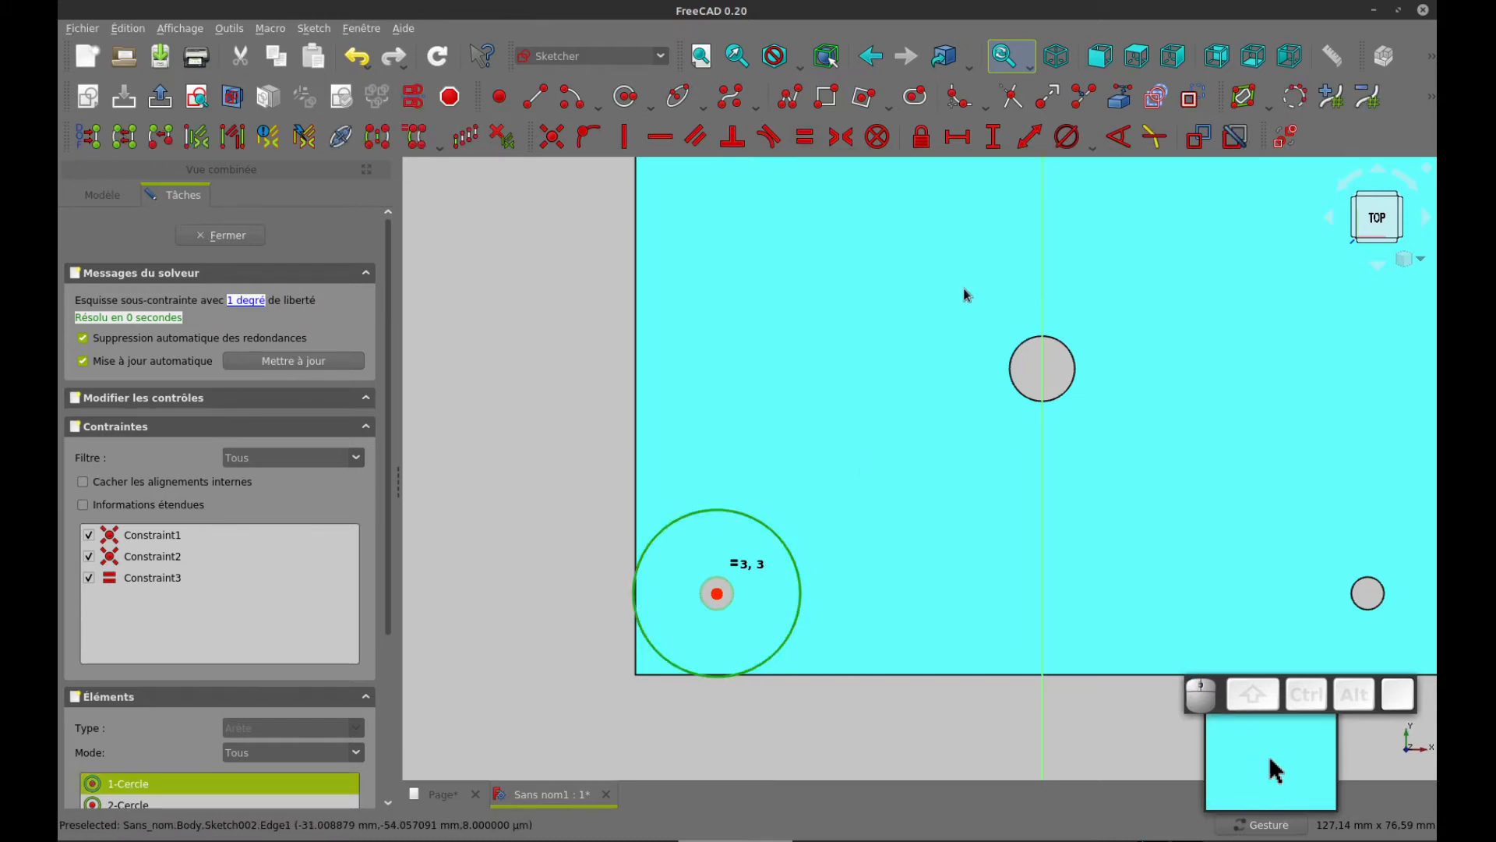
left_click(1067, 138)
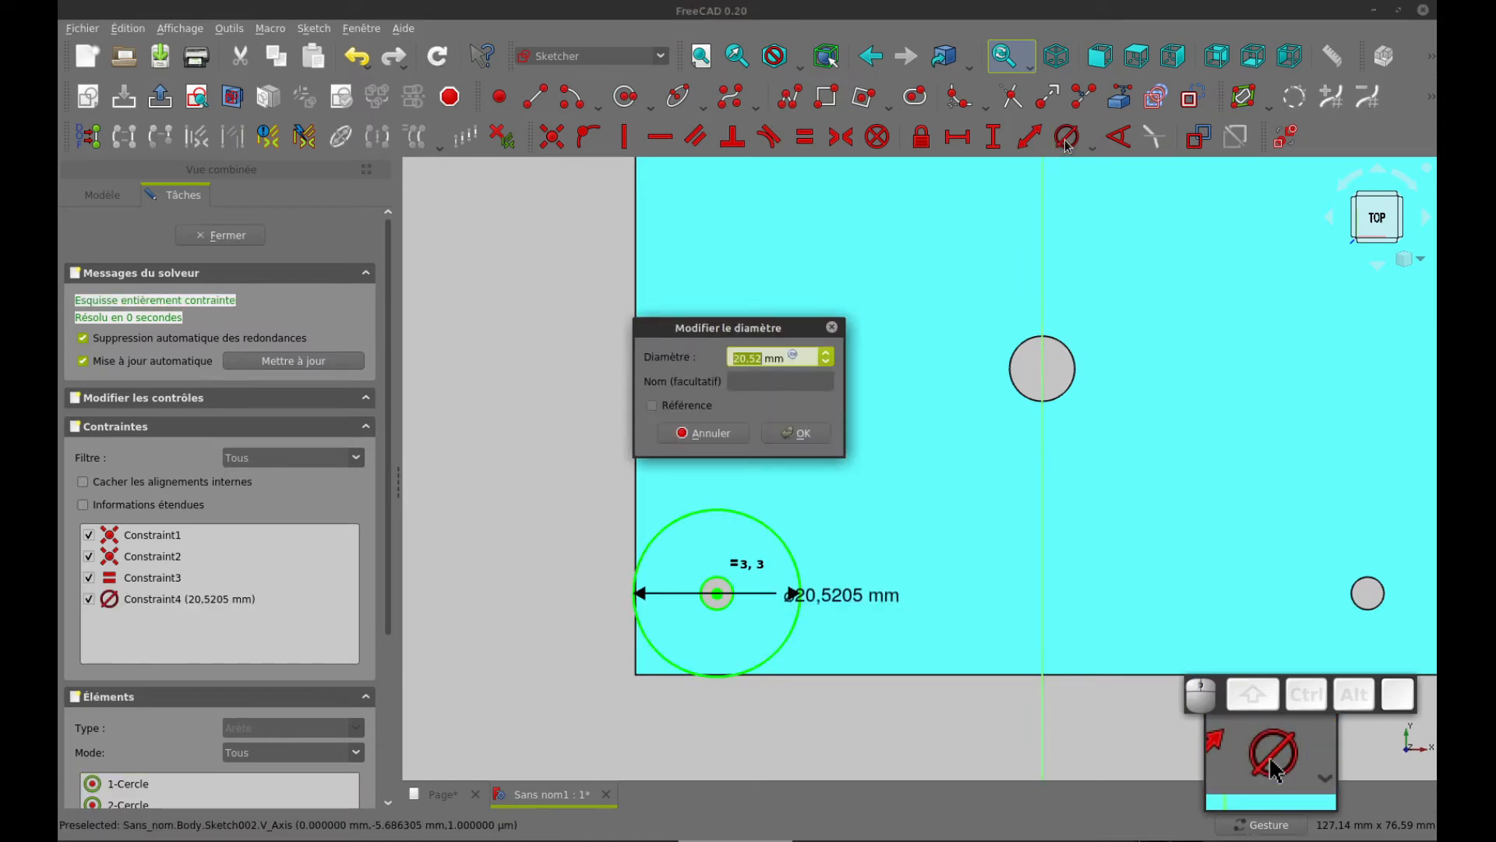
key("Return")
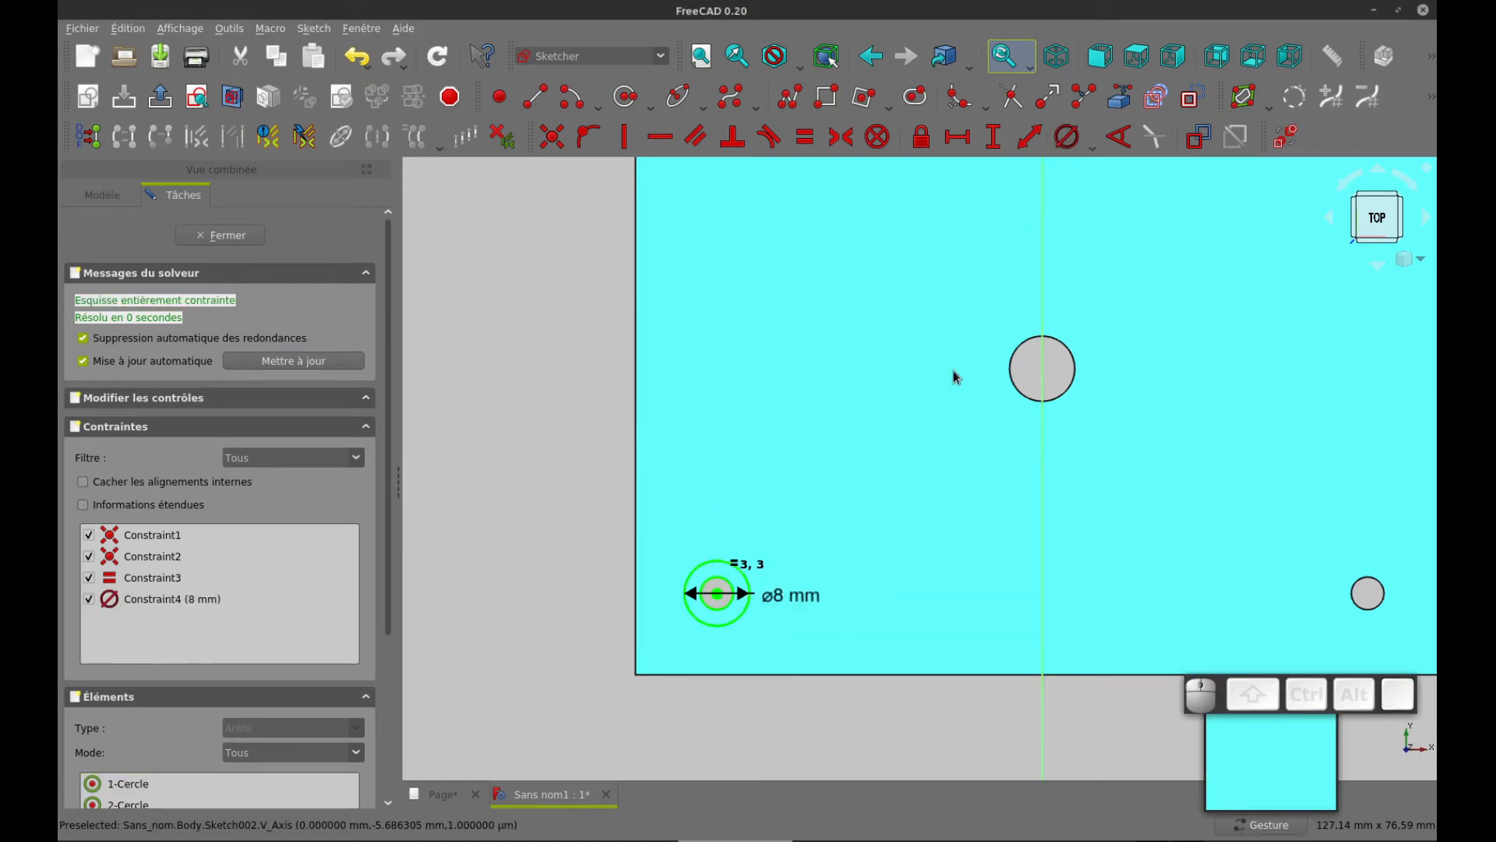
key("ctrl+Tab")
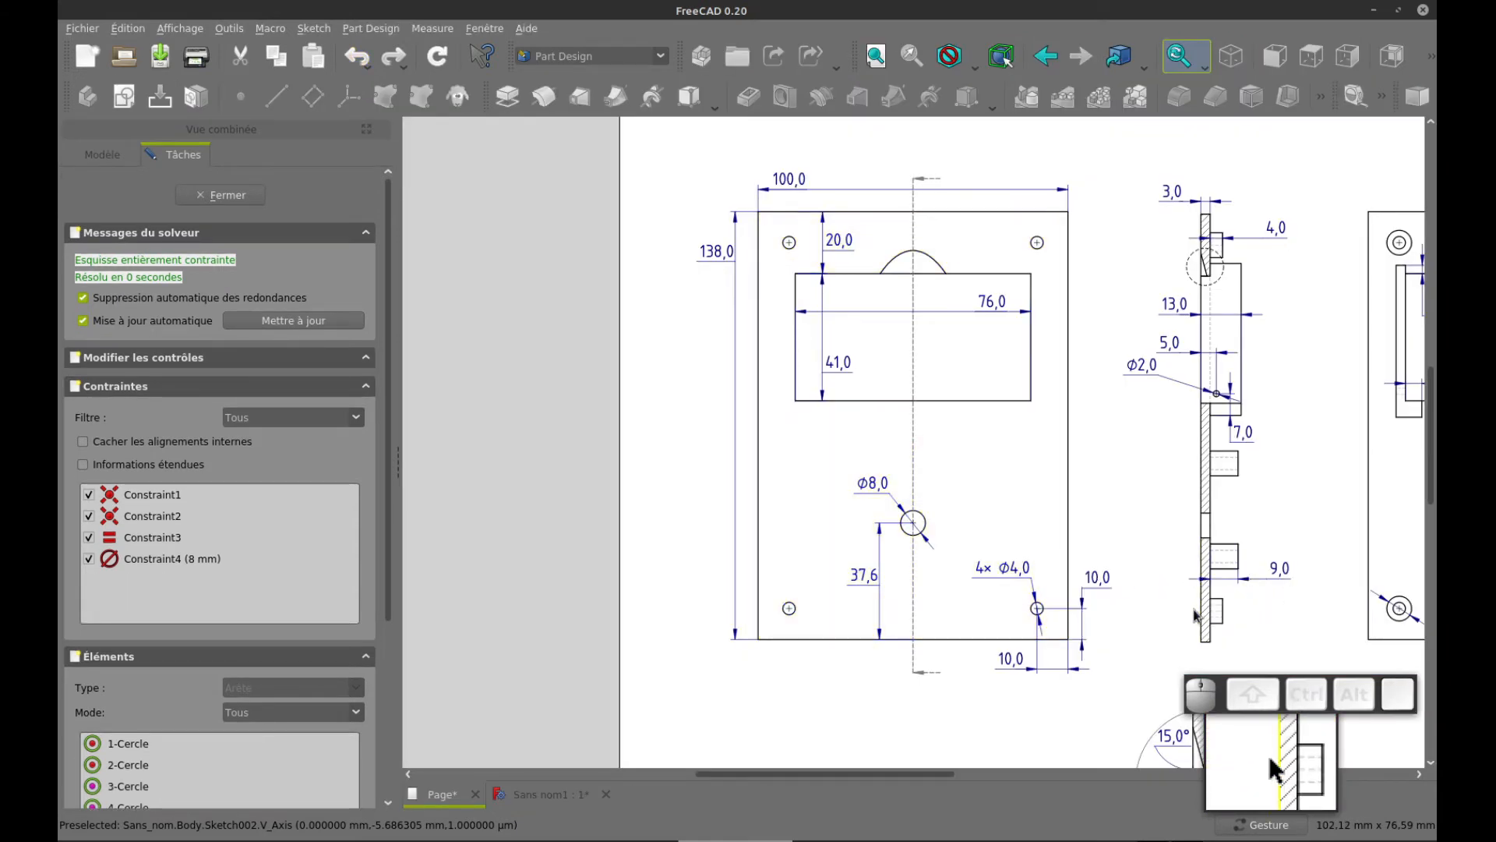
left_click(1122, 630)
left_click_drag(1113, 607, 771, 546)
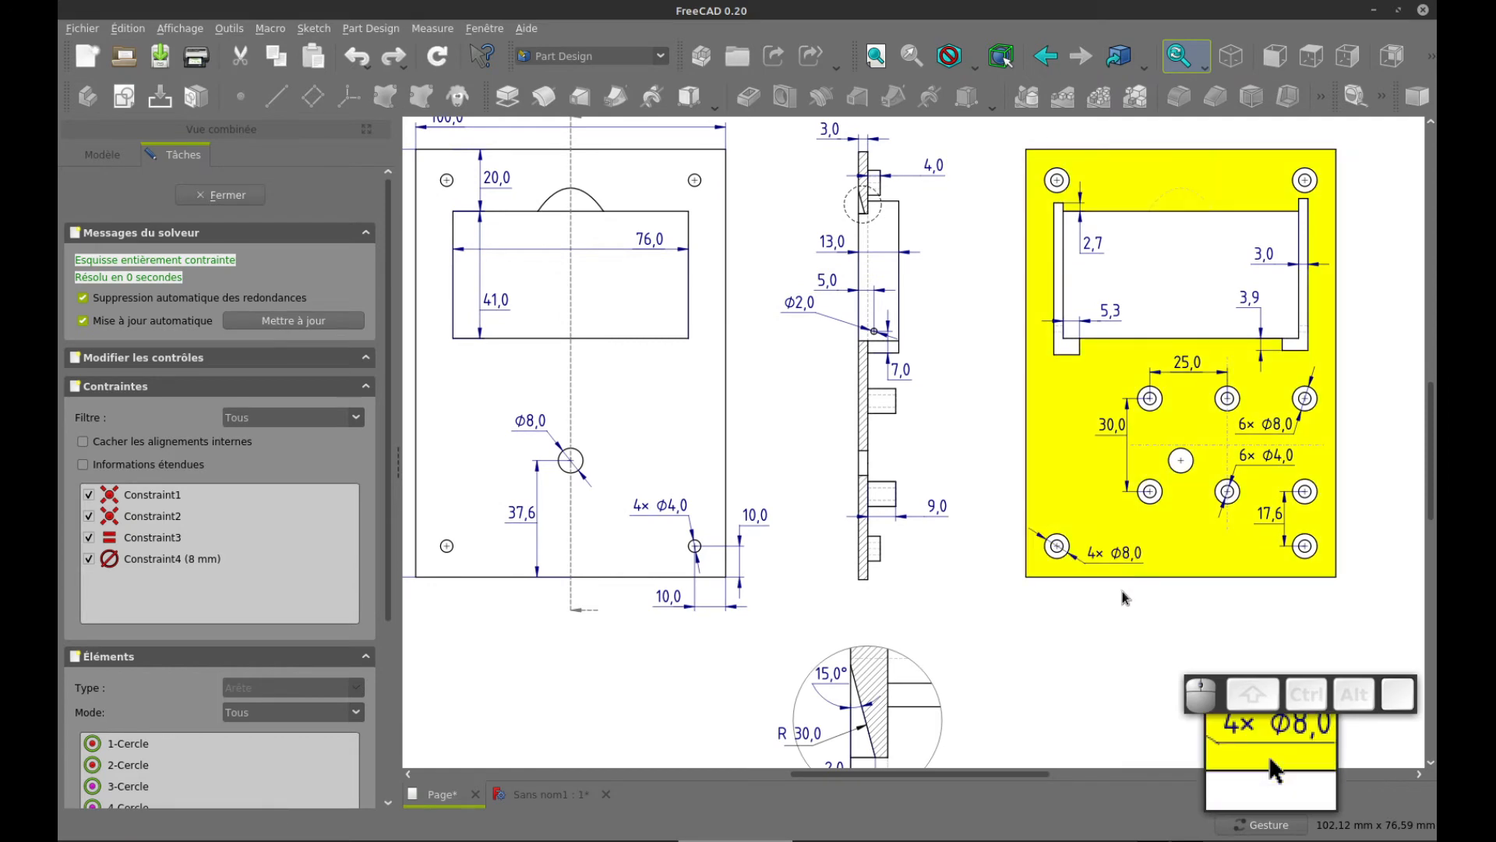
key("ctrl+Tab")
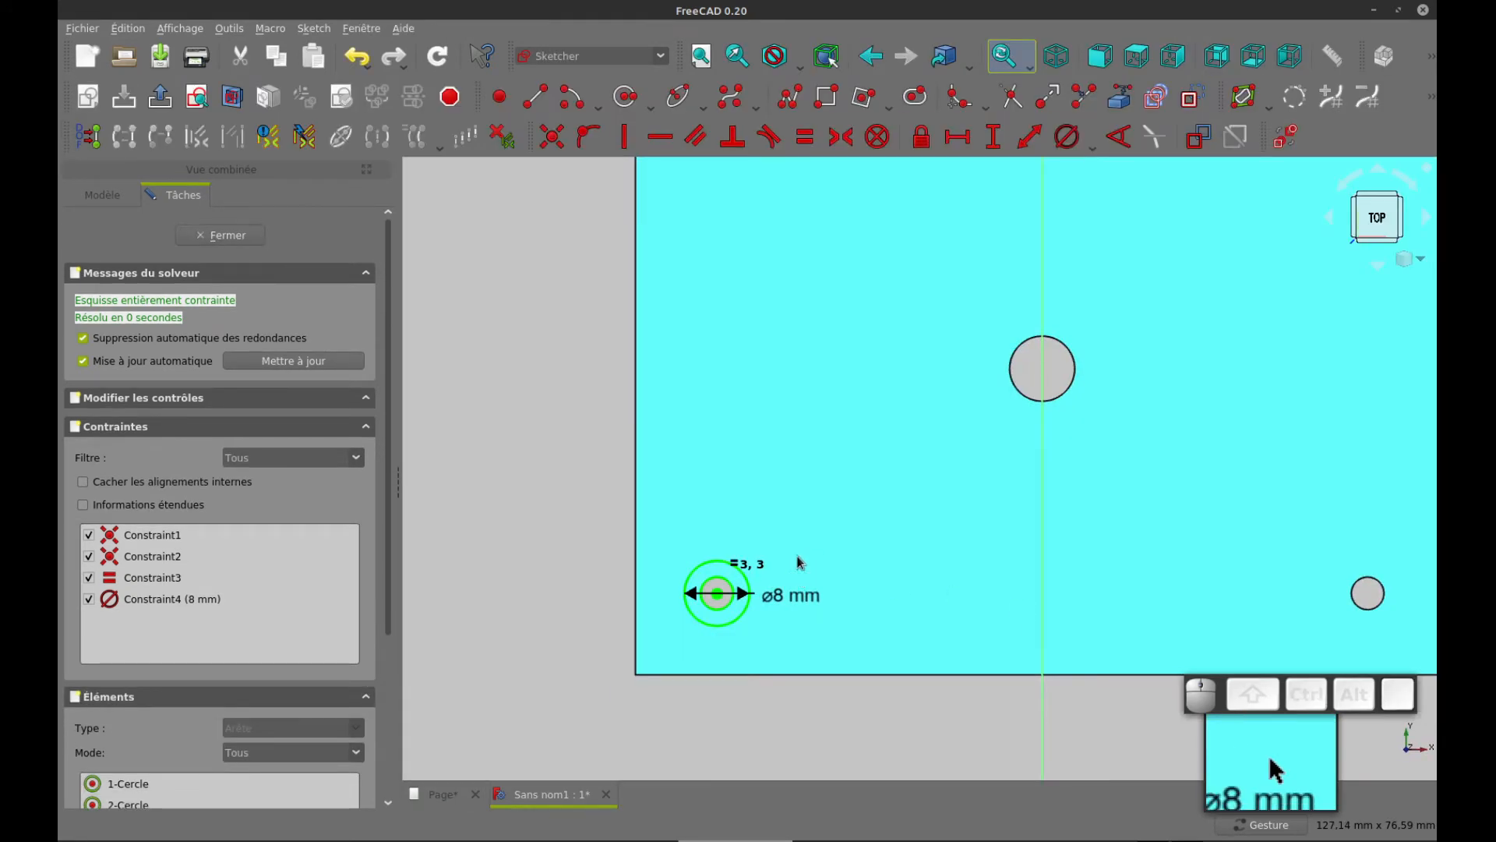
Create a matrix of the two concentric circles with 2 columns, 2 rows, constrained separation and Clone, spaced about 66 mm at about 10°
scroll(804, 529, "down", 2)
right_click_drag(835, 435, 828, 575)
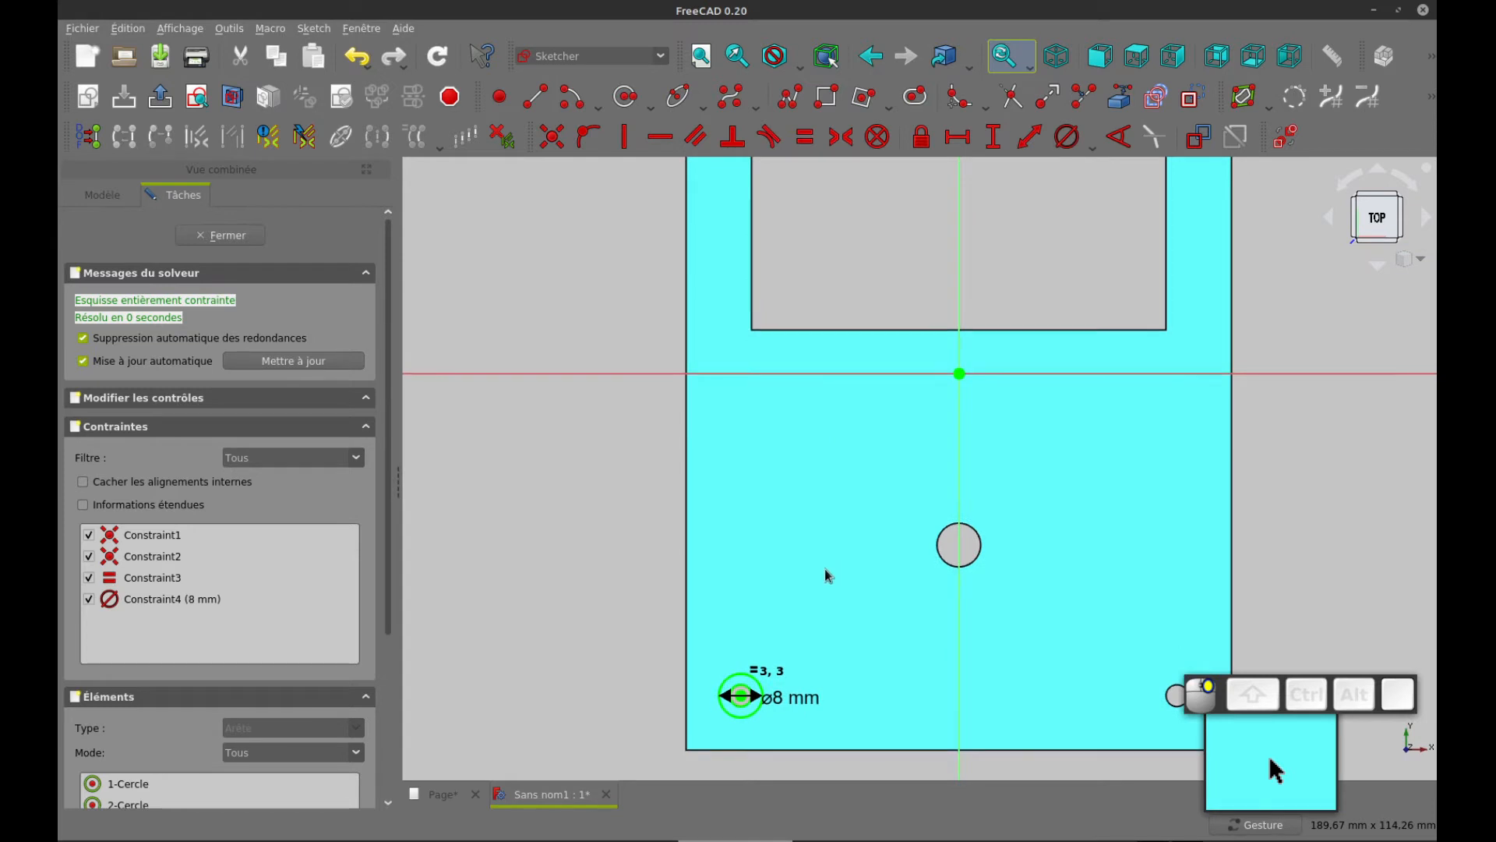
left_click(748, 684)
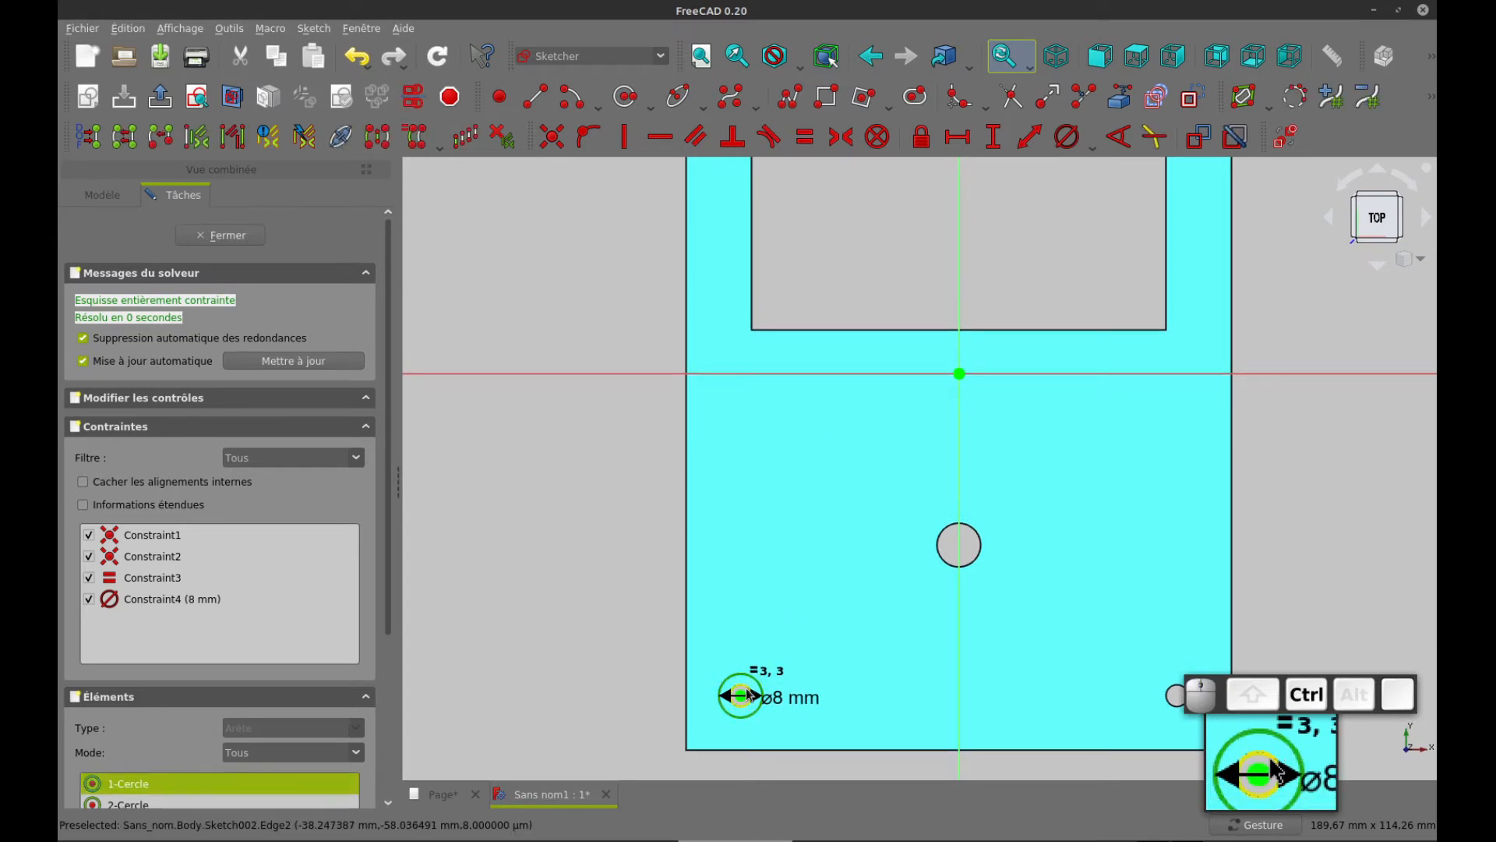
left_click(745, 691, "ctrl")
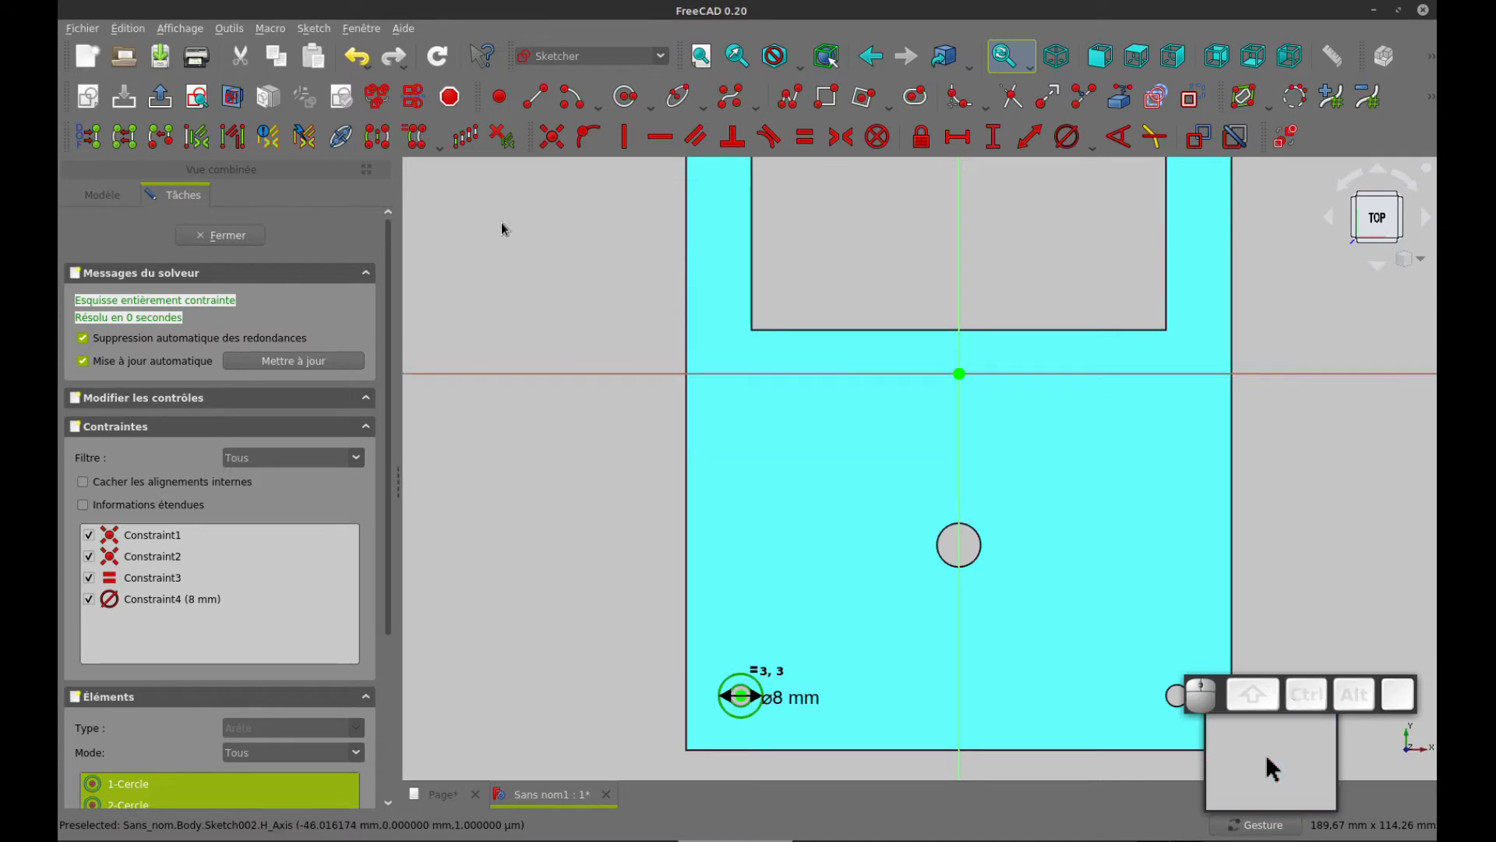
left_click(465, 138)
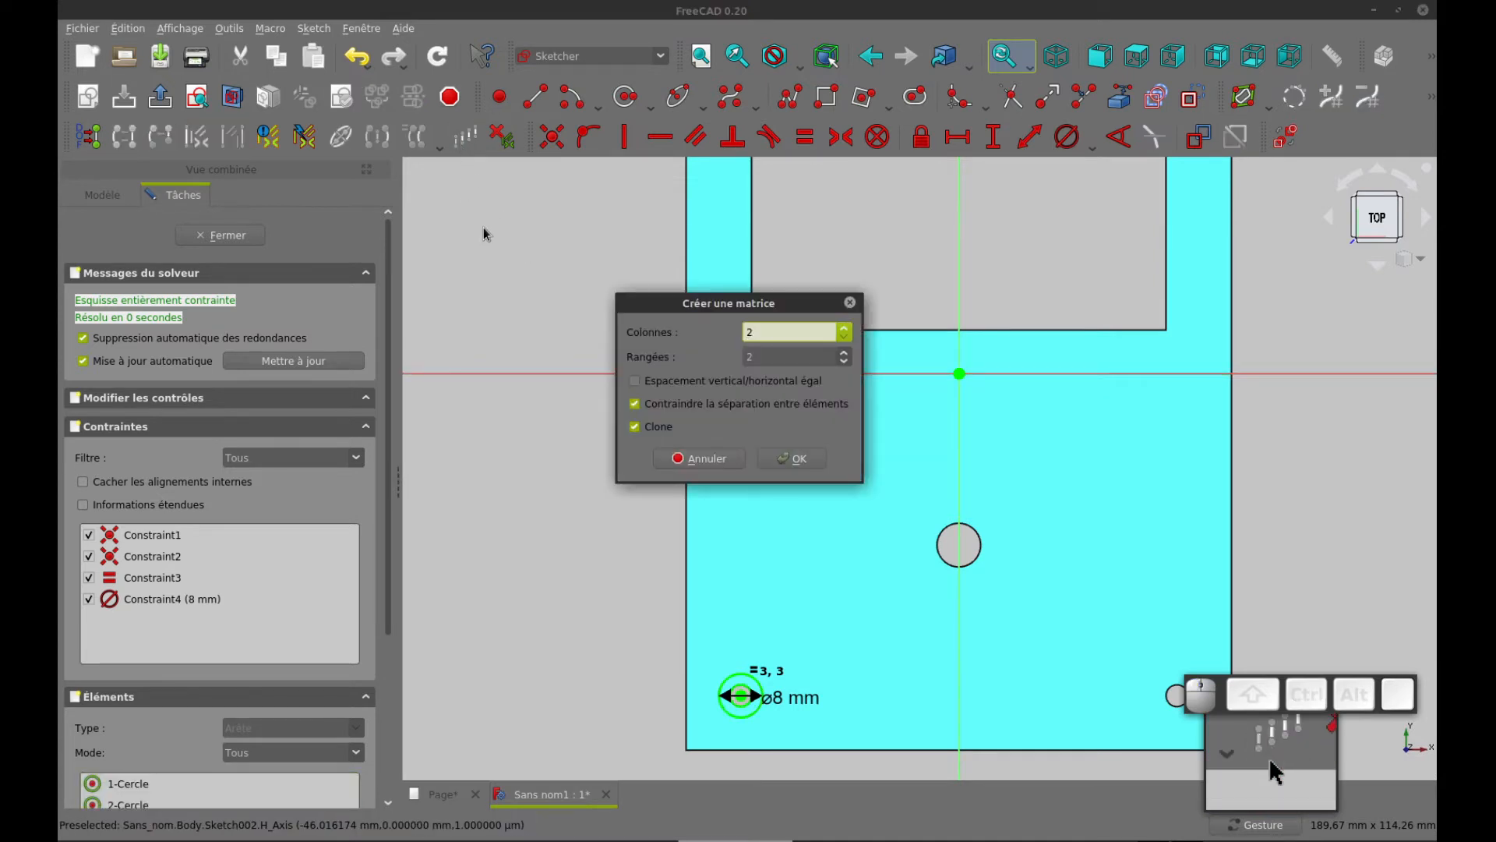
left_click(792, 458)
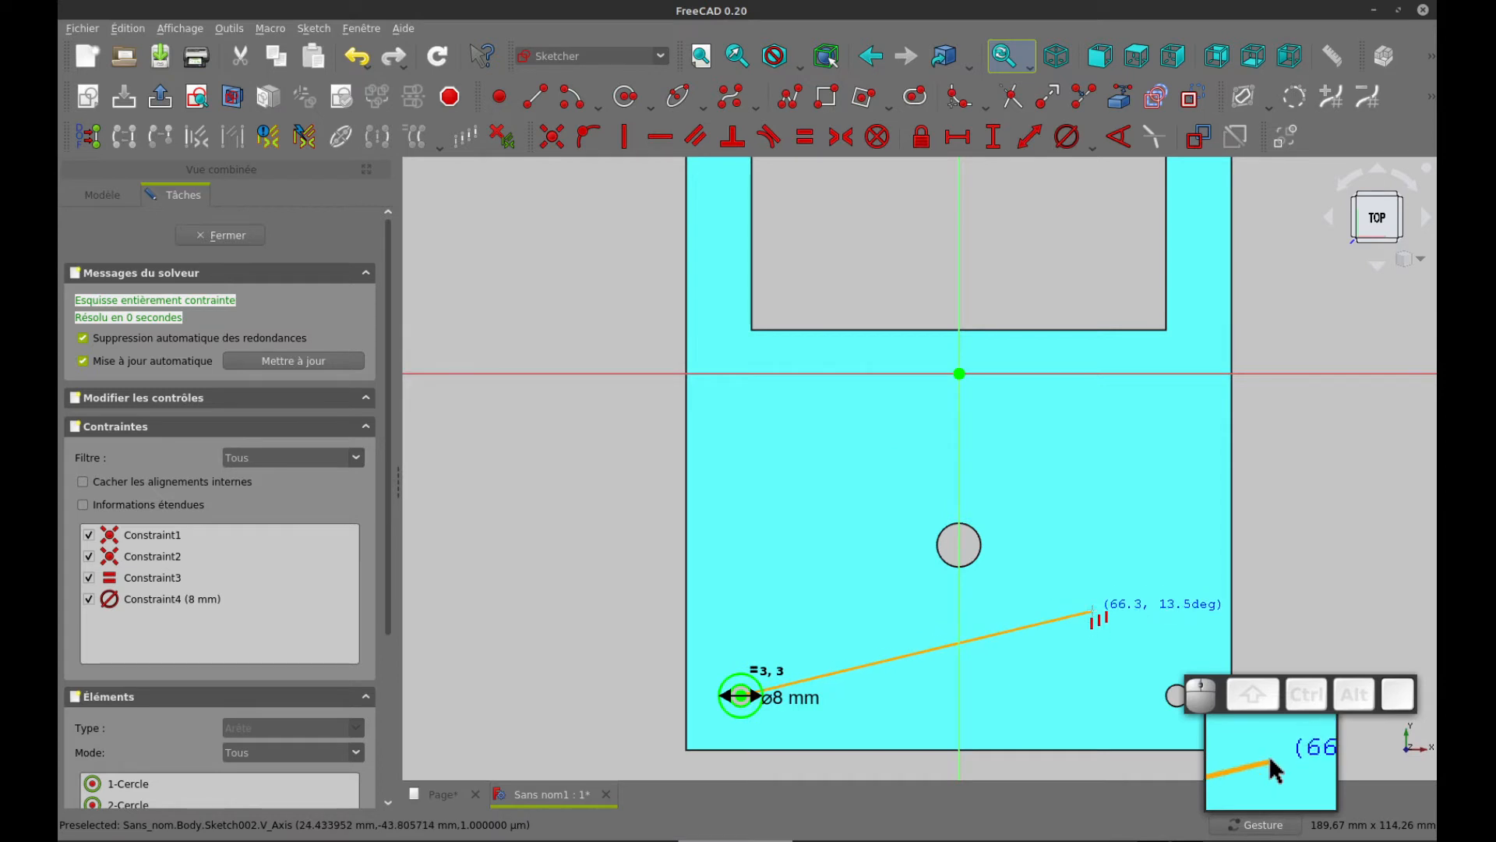
left_click(1092, 613)
Delete the matrix's two spacing dimensions and its angle constraint
scroll(1101, 601, "down", 2)
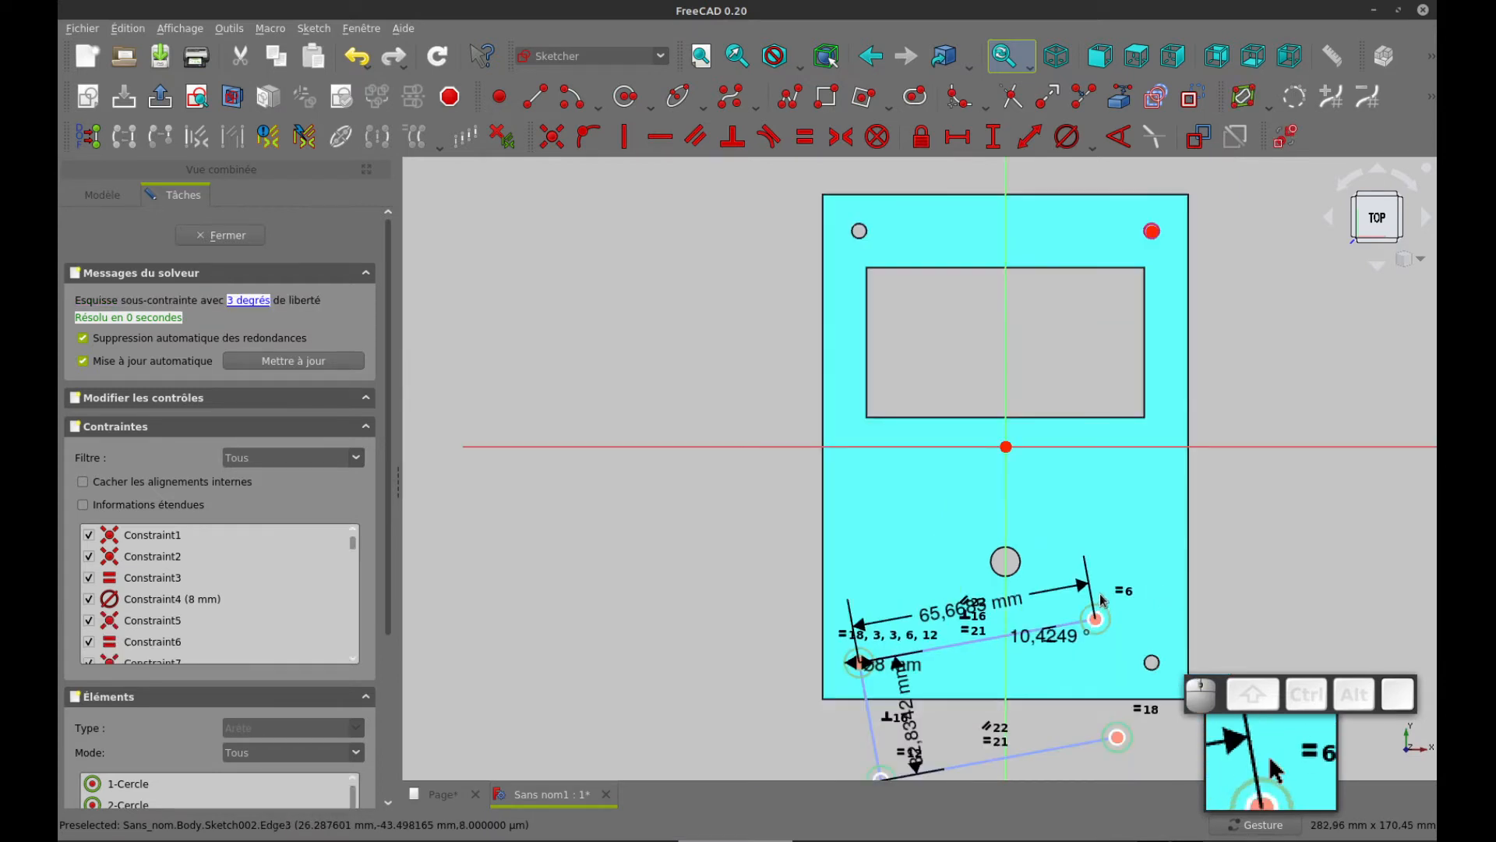
right_click_drag(1249, 533, 1144, 428)
left_click(827, 514)
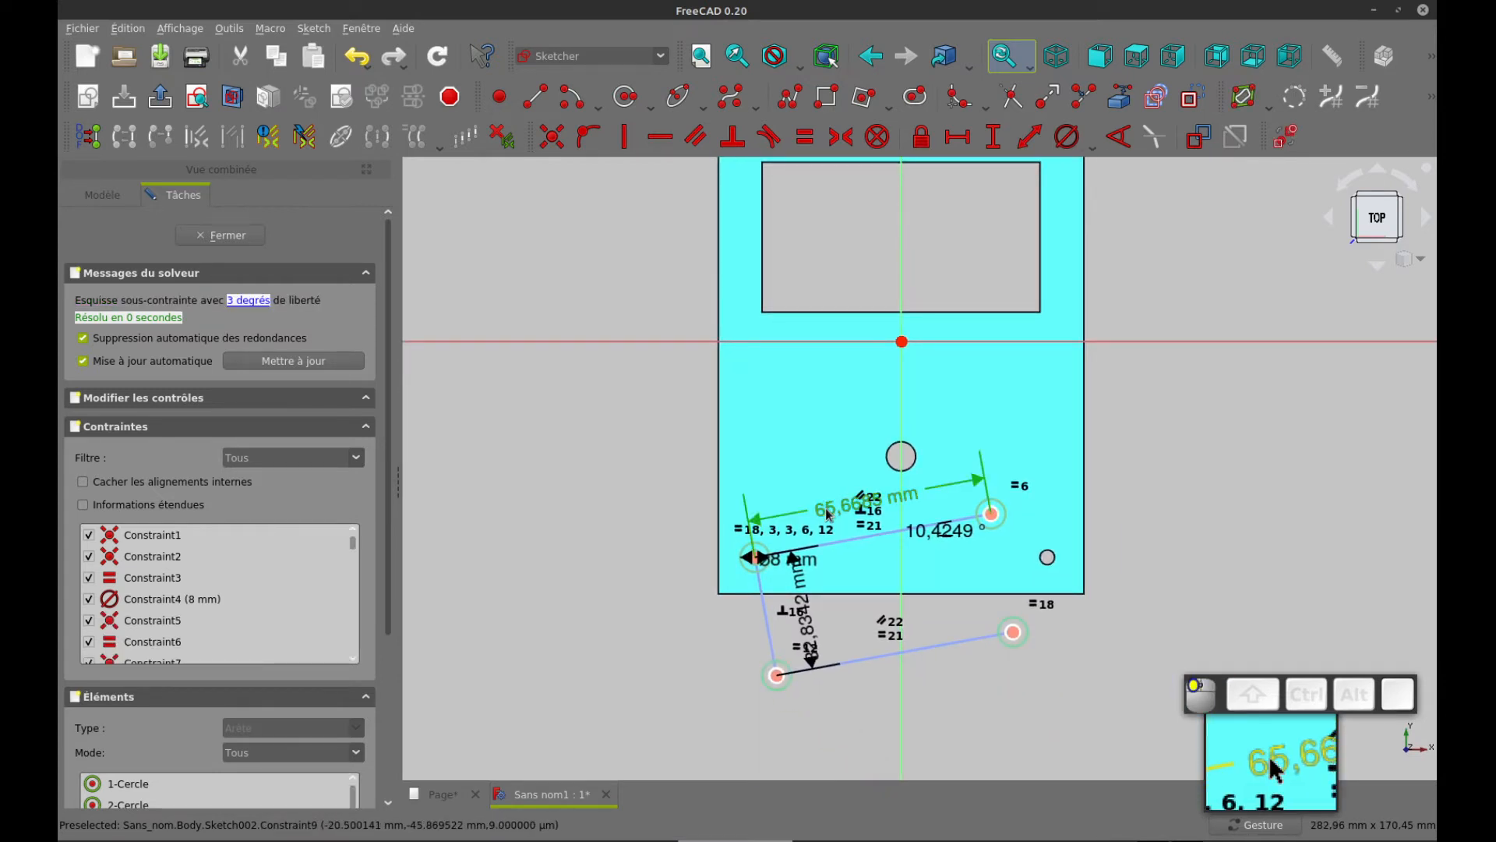
key("Delete")
left_click(807, 628)
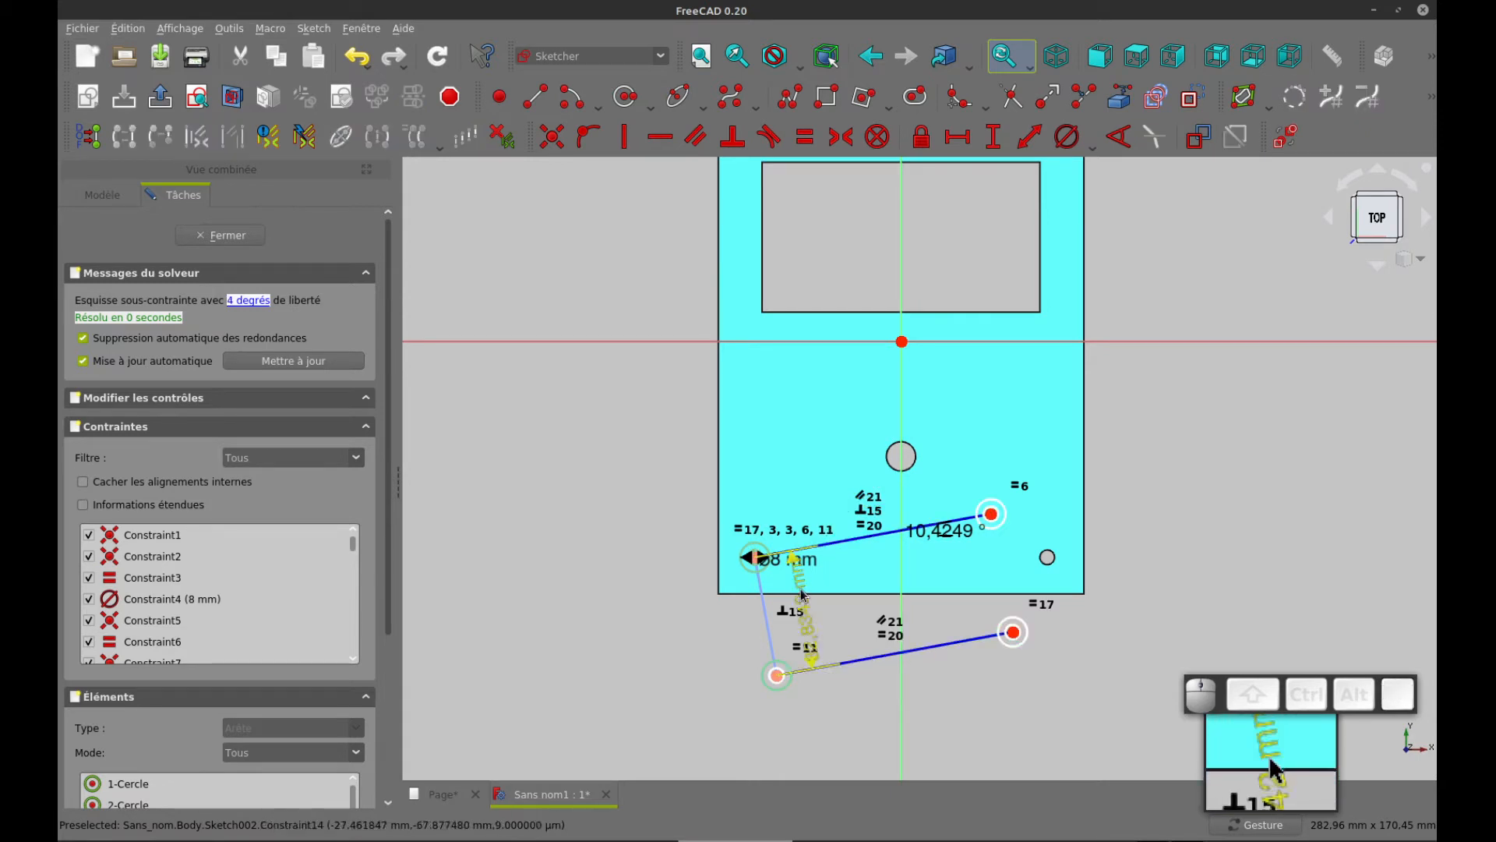
key("Delete")
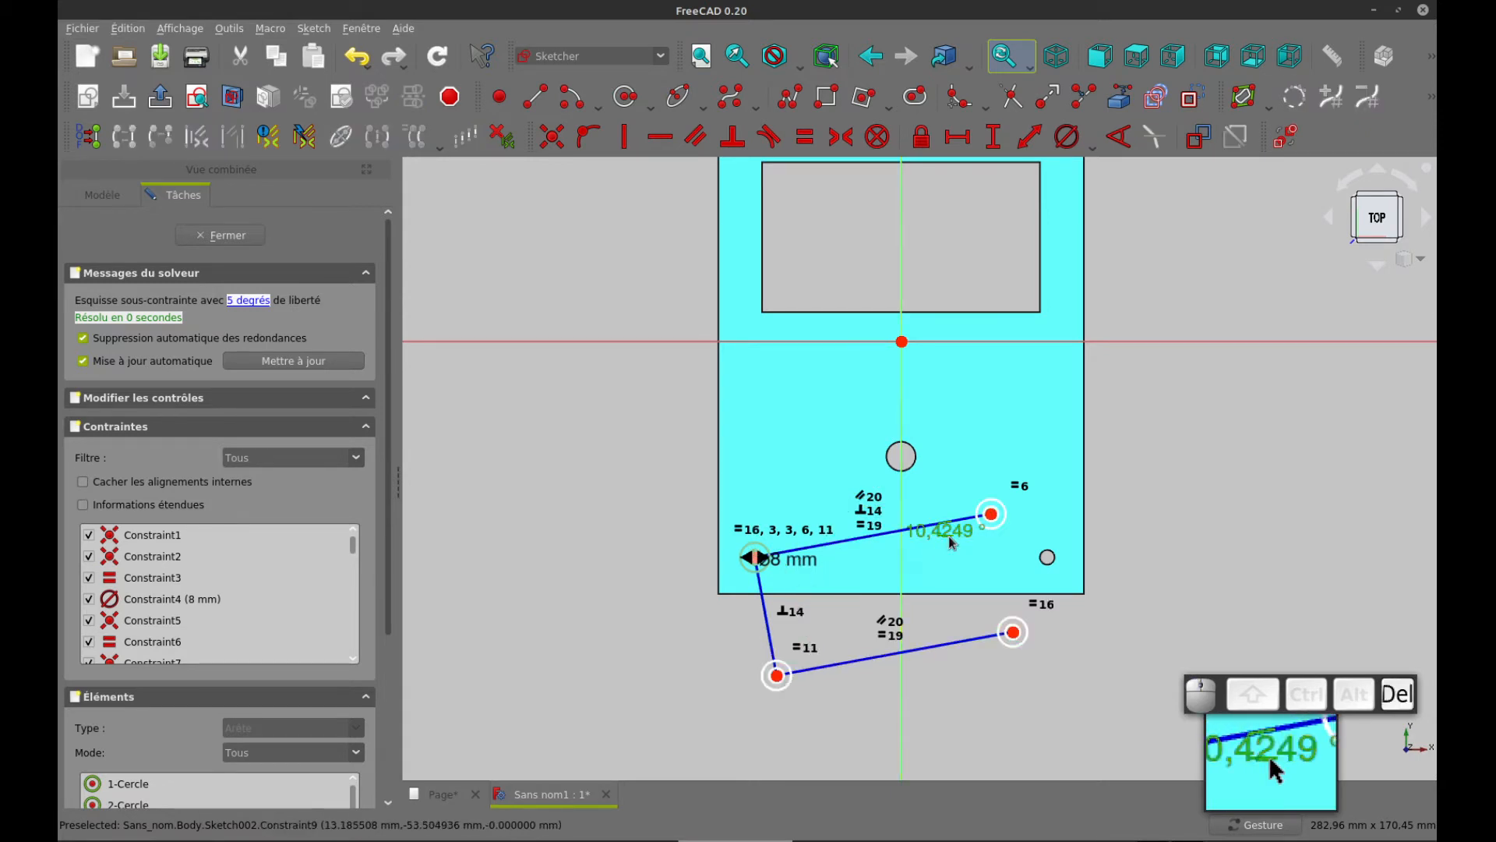
key("Delete")
Move the matrix up over the plate and make its upper-right circle centre coincident with the upper-right corner hole's centre
left_click_drag(777, 675, 759, 247)
right_click_drag(1185, 244, 1176, 408)
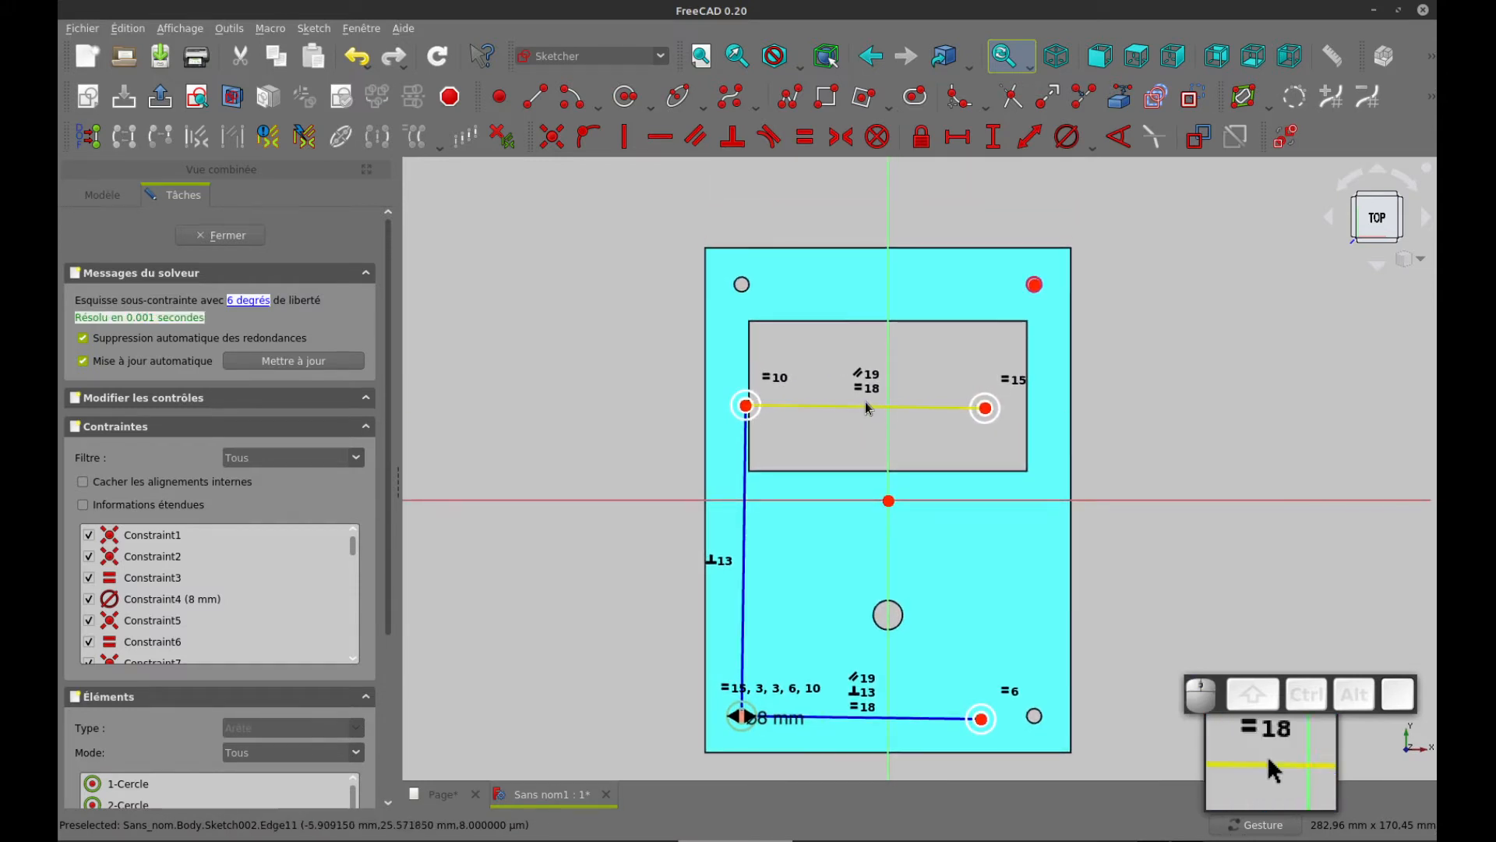
left_click_drag(868, 407, 861, 297)
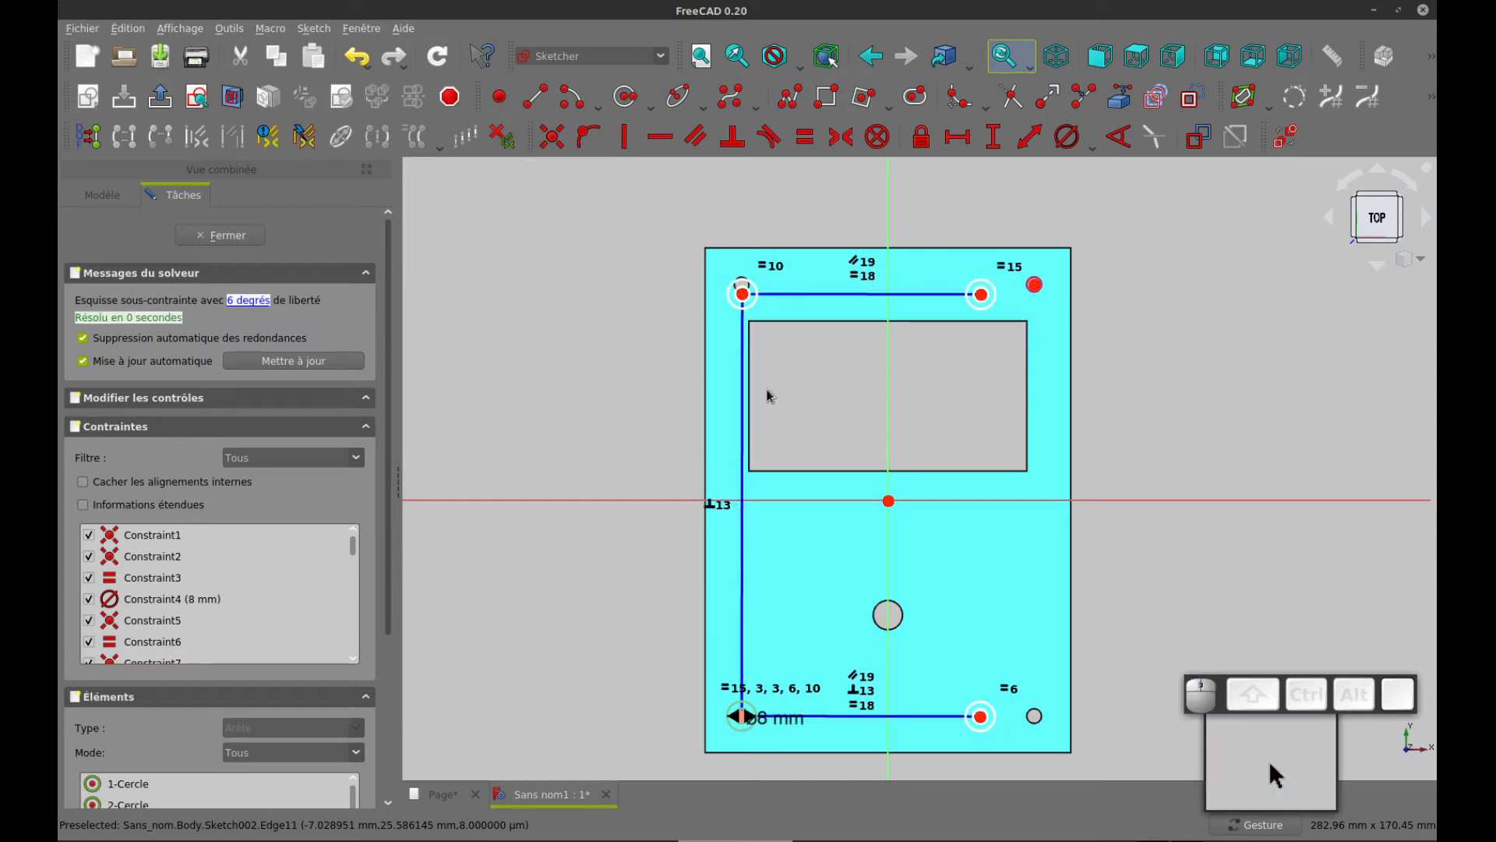
left_click(981, 295)
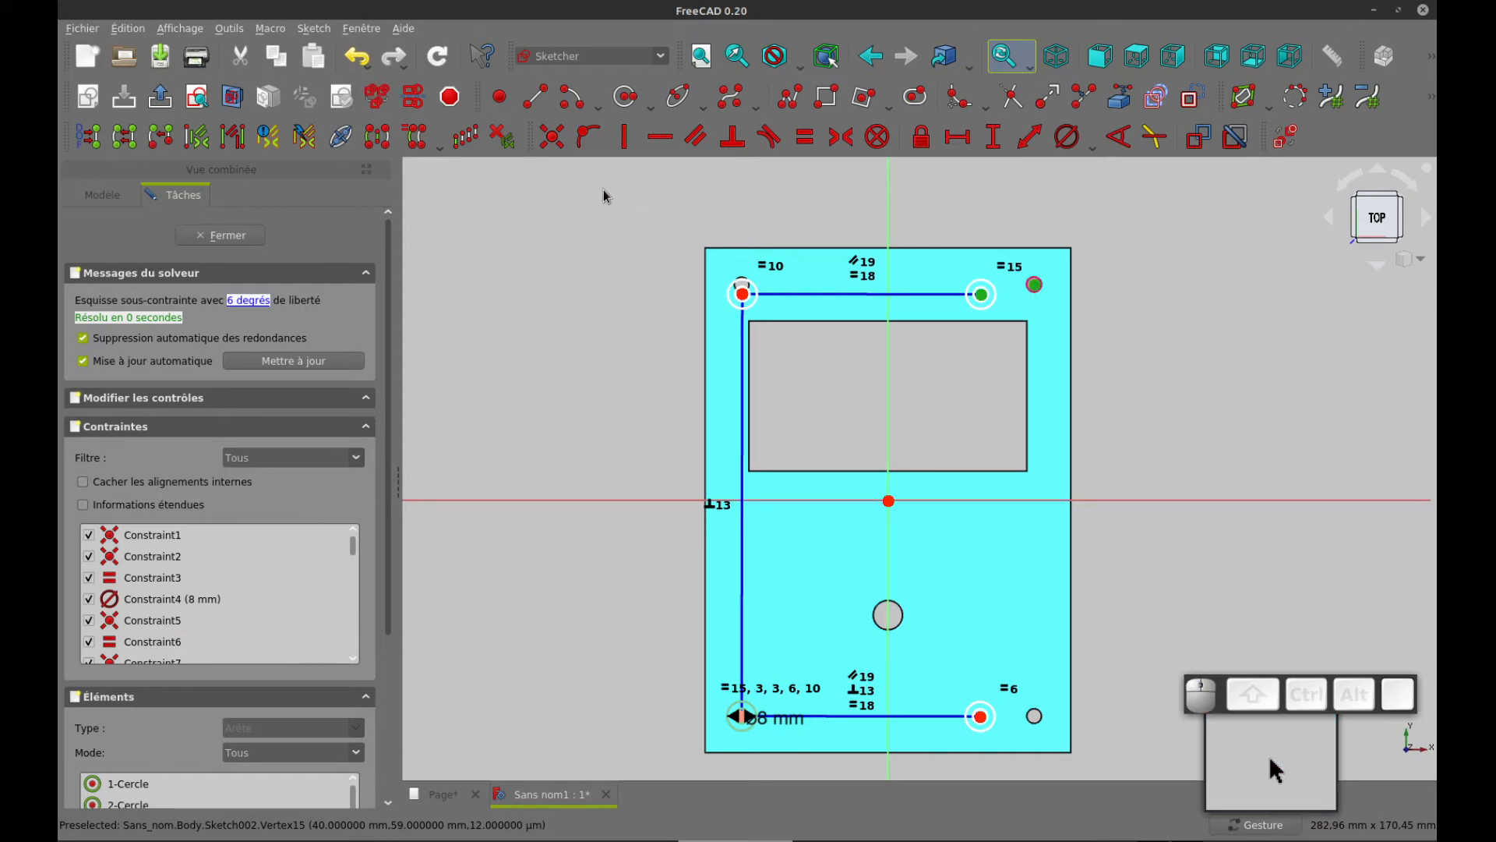
left_click(552, 137)
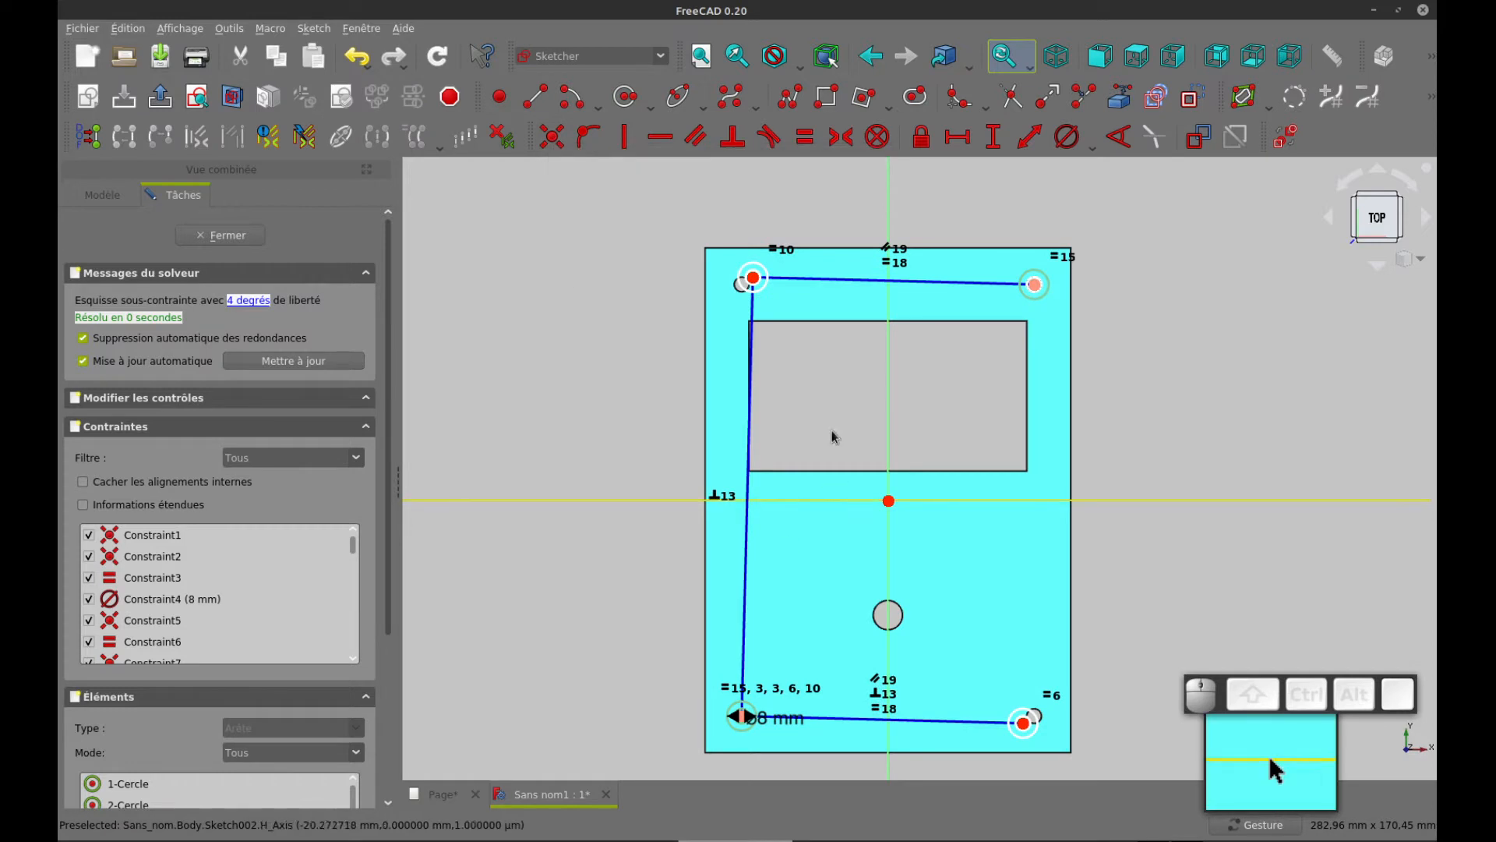
Constrain the matrix's left construction line to be vertical
mouse_move(758, 290)
left_mouse_down()
mouse_move(843, 331)
mouse_move(935, 301)
mouse_move(857, 312)
mouse_move(779, 367)
mouse_move(772, 437)
mouse_move(751, 316)
mouse_move(836, 341)
mouse_move(800, 365)
mouse_move(779, 483)
left_mouse_up()
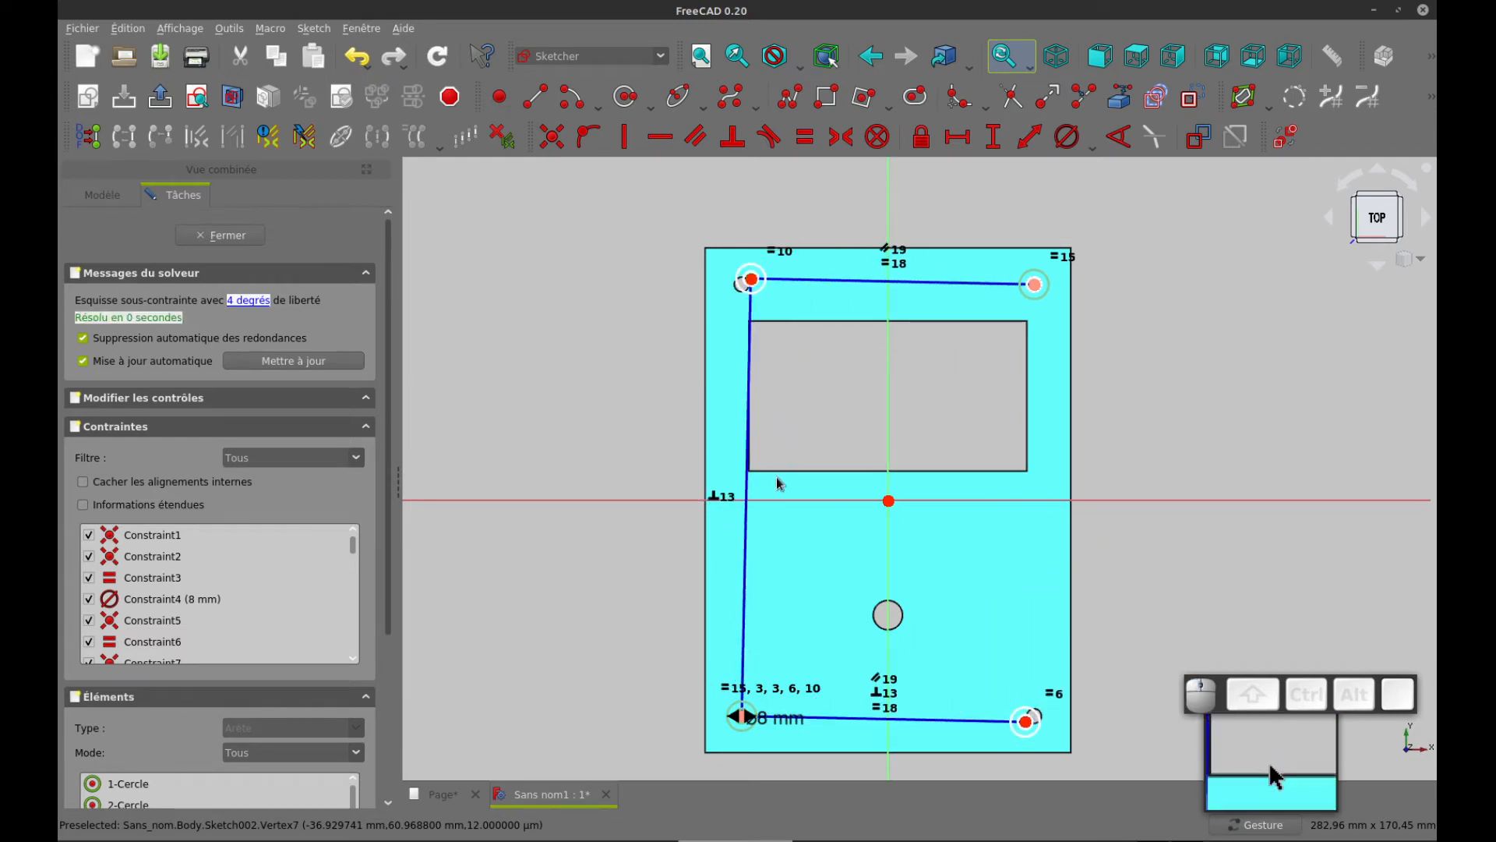
left_click(747, 541)
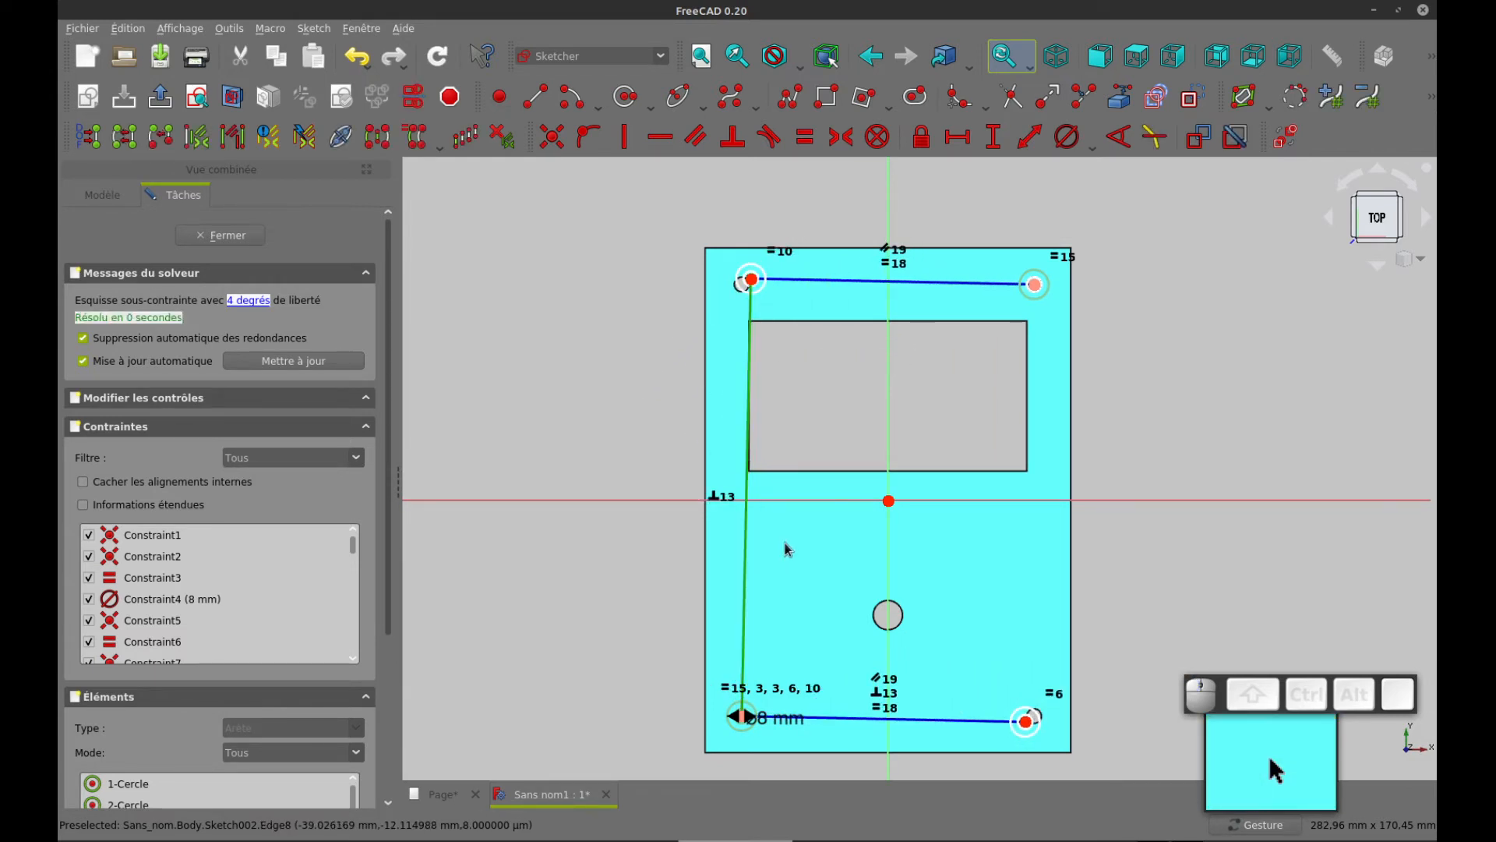
key("v")
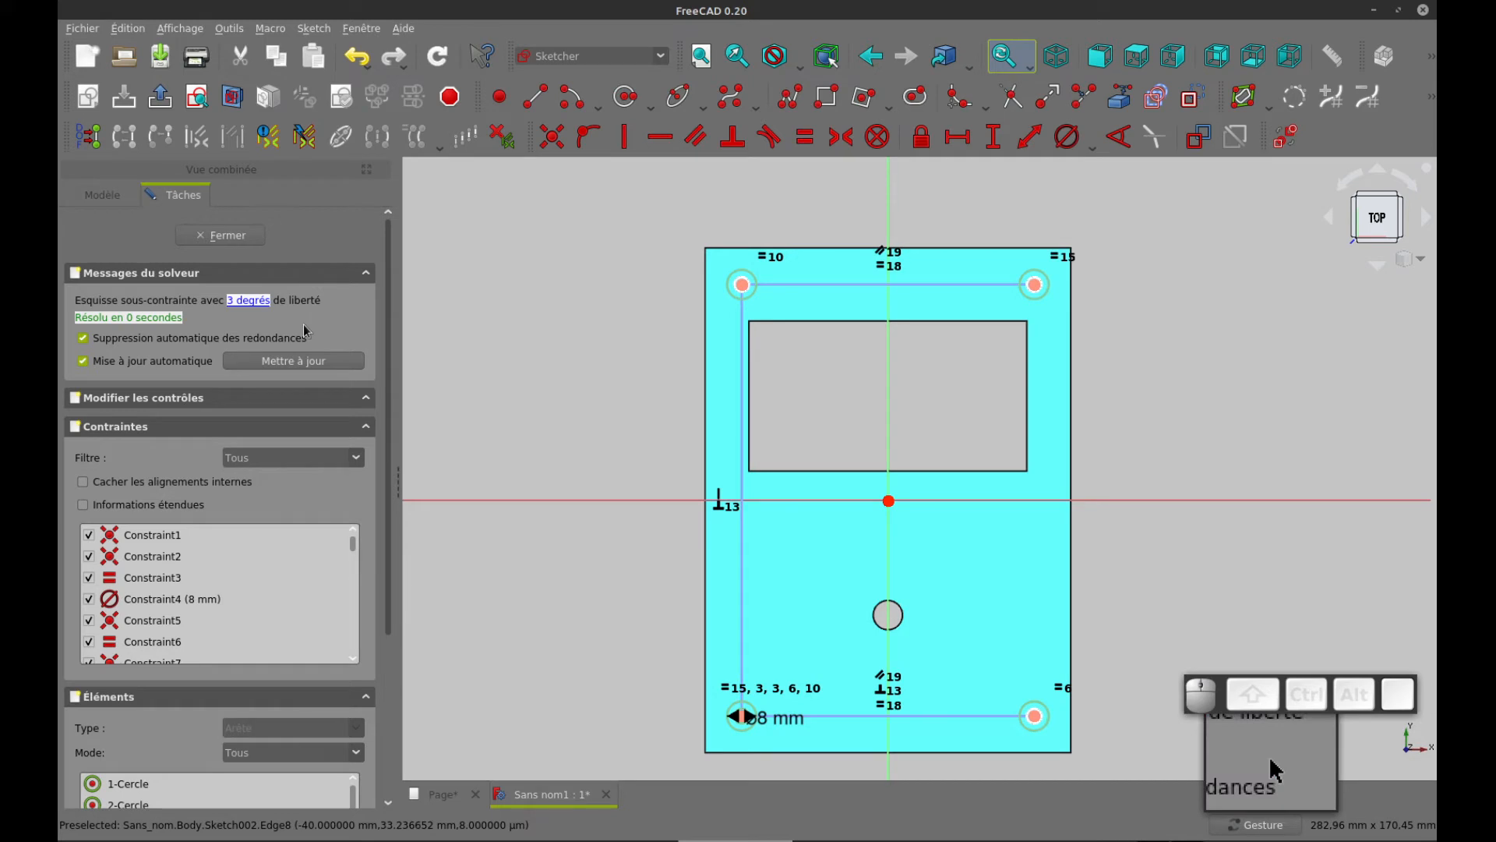
Constrain the inner circles at the other three corners equal to the lower-left inner circle
scroll(743, 304, "up", 5)
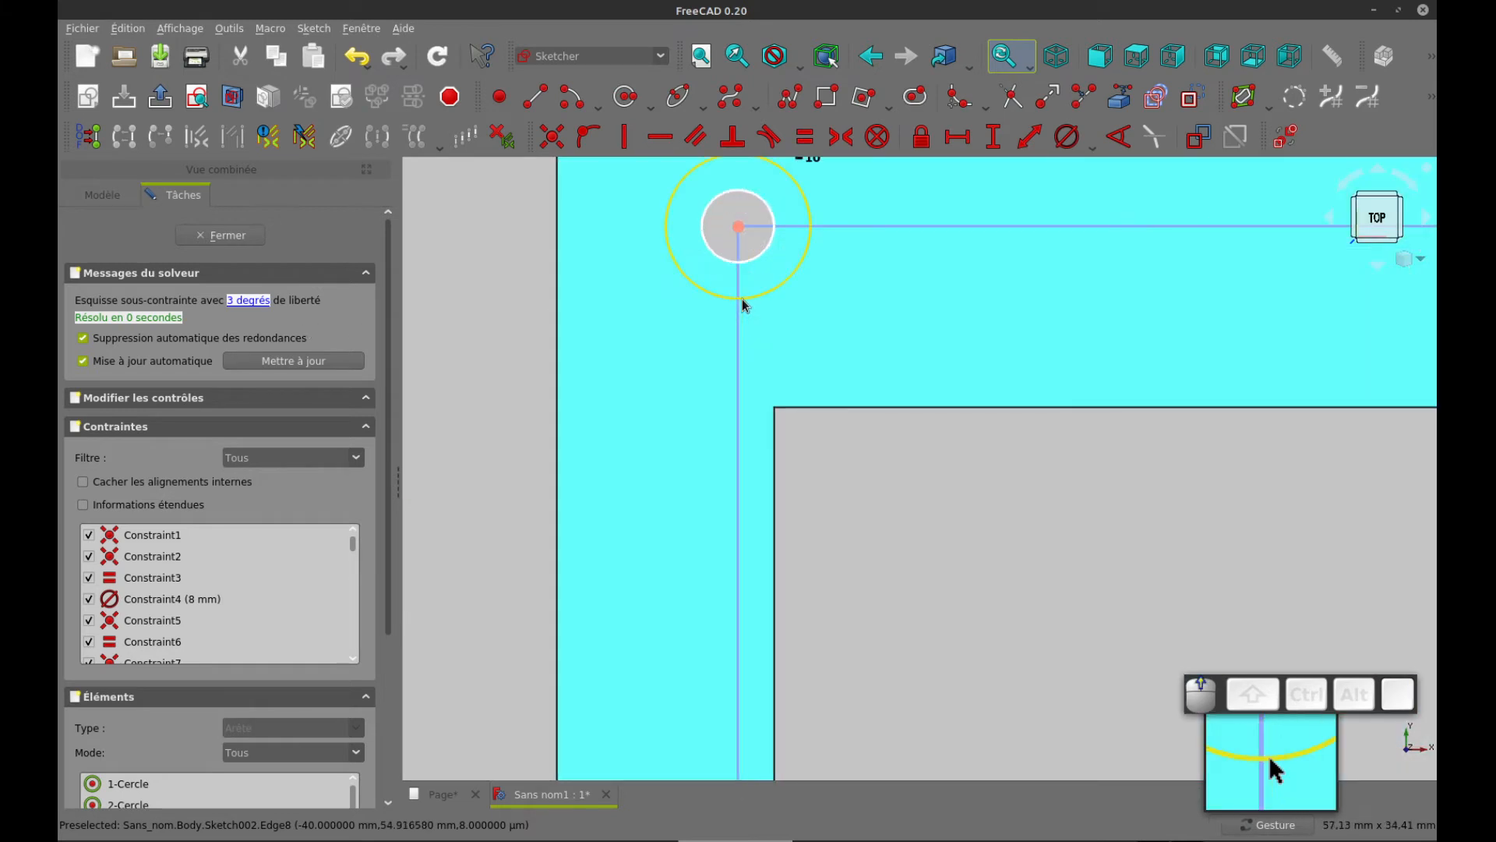
left_click(758, 259)
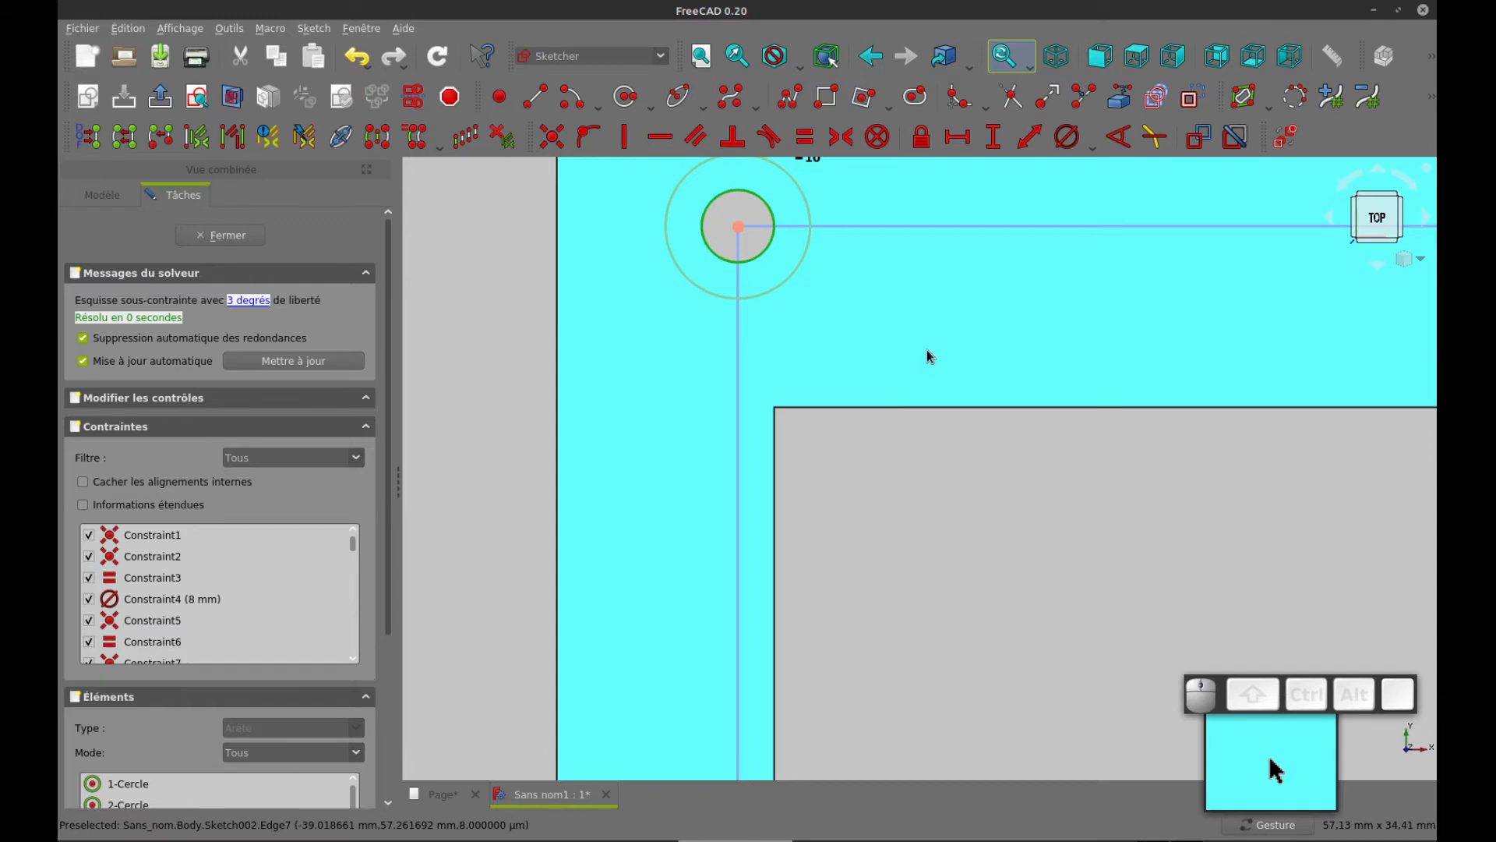
scroll(928, 350, "down", 2)
scroll(871, 386, "down", 2)
scroll(872, 387, "down", 1)
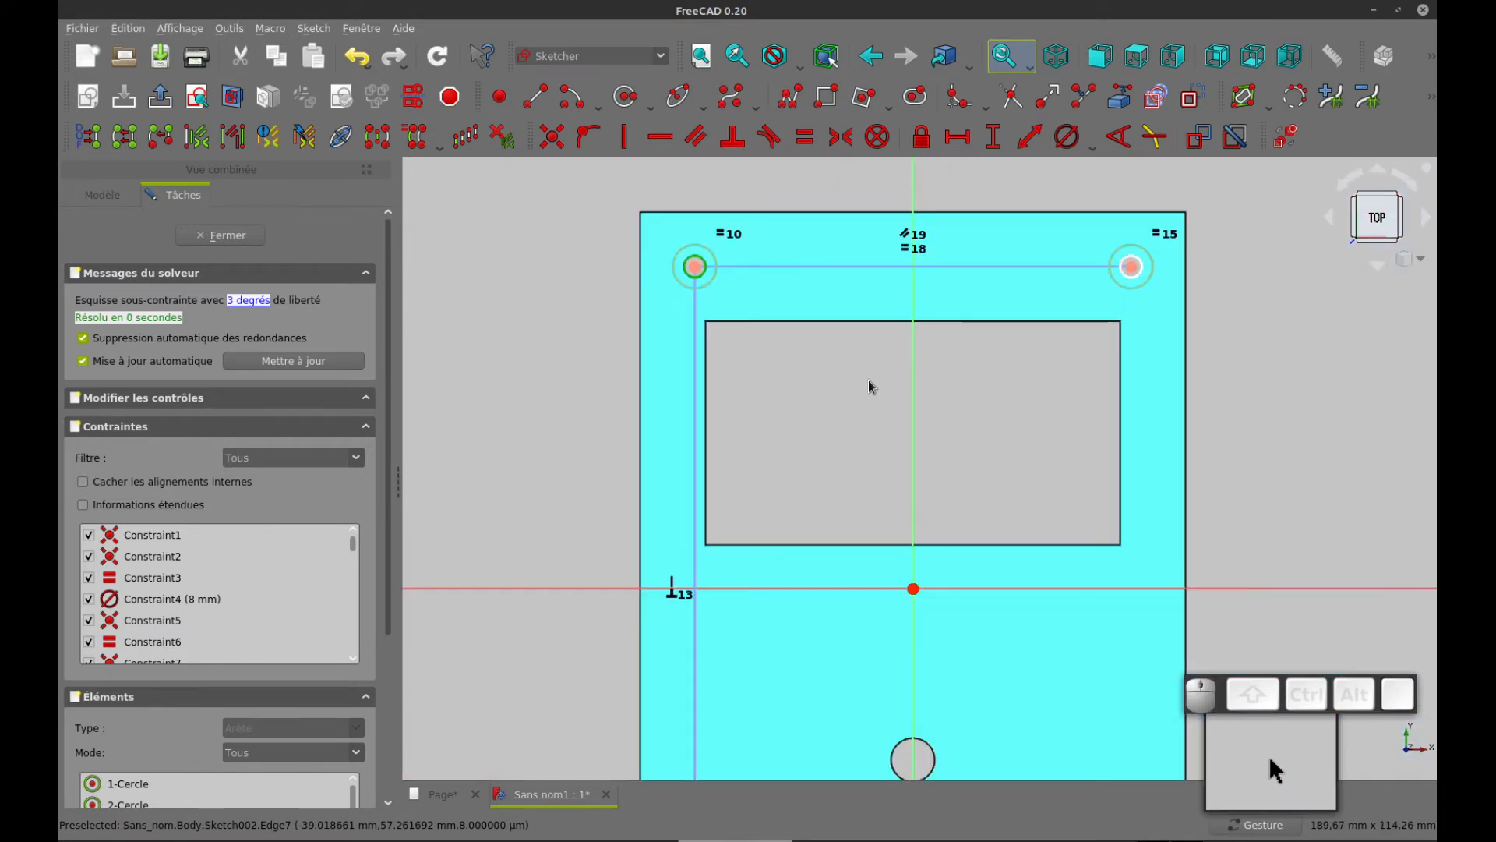
scroll(1043, 374, "down", 1)
mouse_move(1028, 356)
right_mouse_down()
mouse_move(1003, 355)
mouse_move(999, 377)
right_mouse_up()
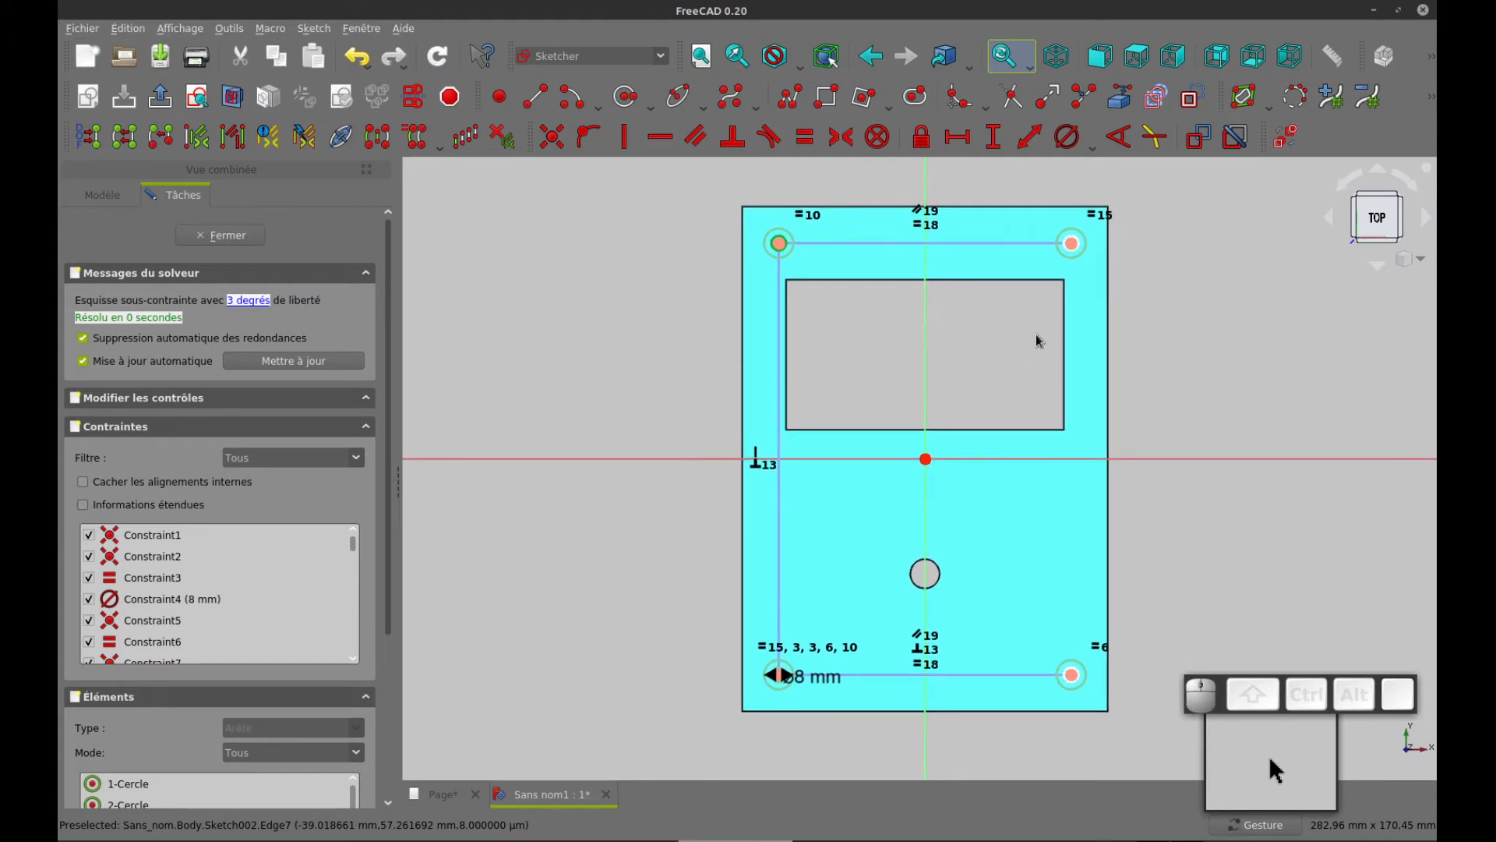
left_click(1073, 251)
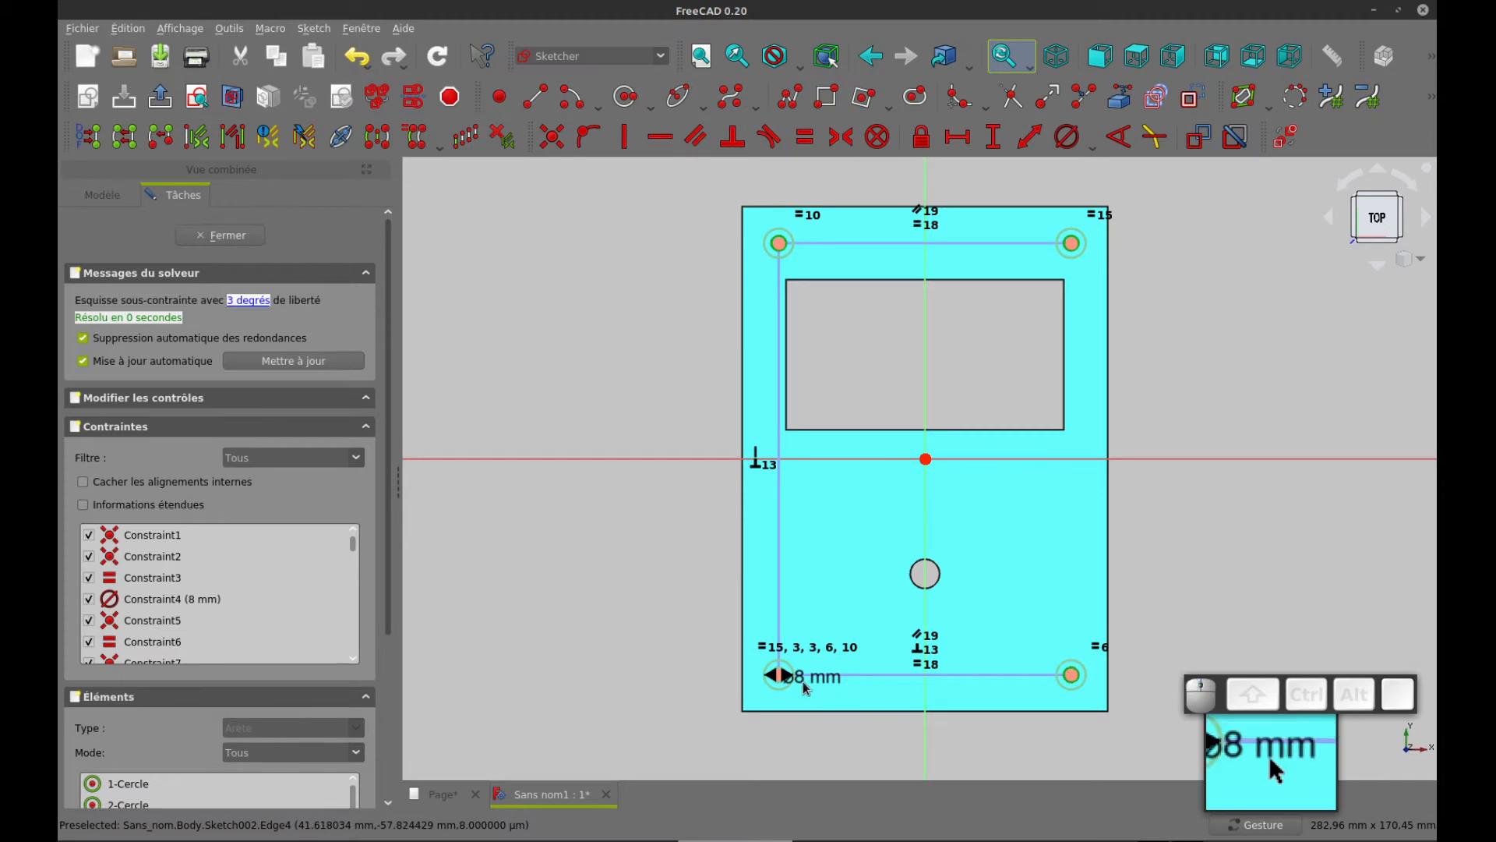
scroll(799, 678, "up", 6)
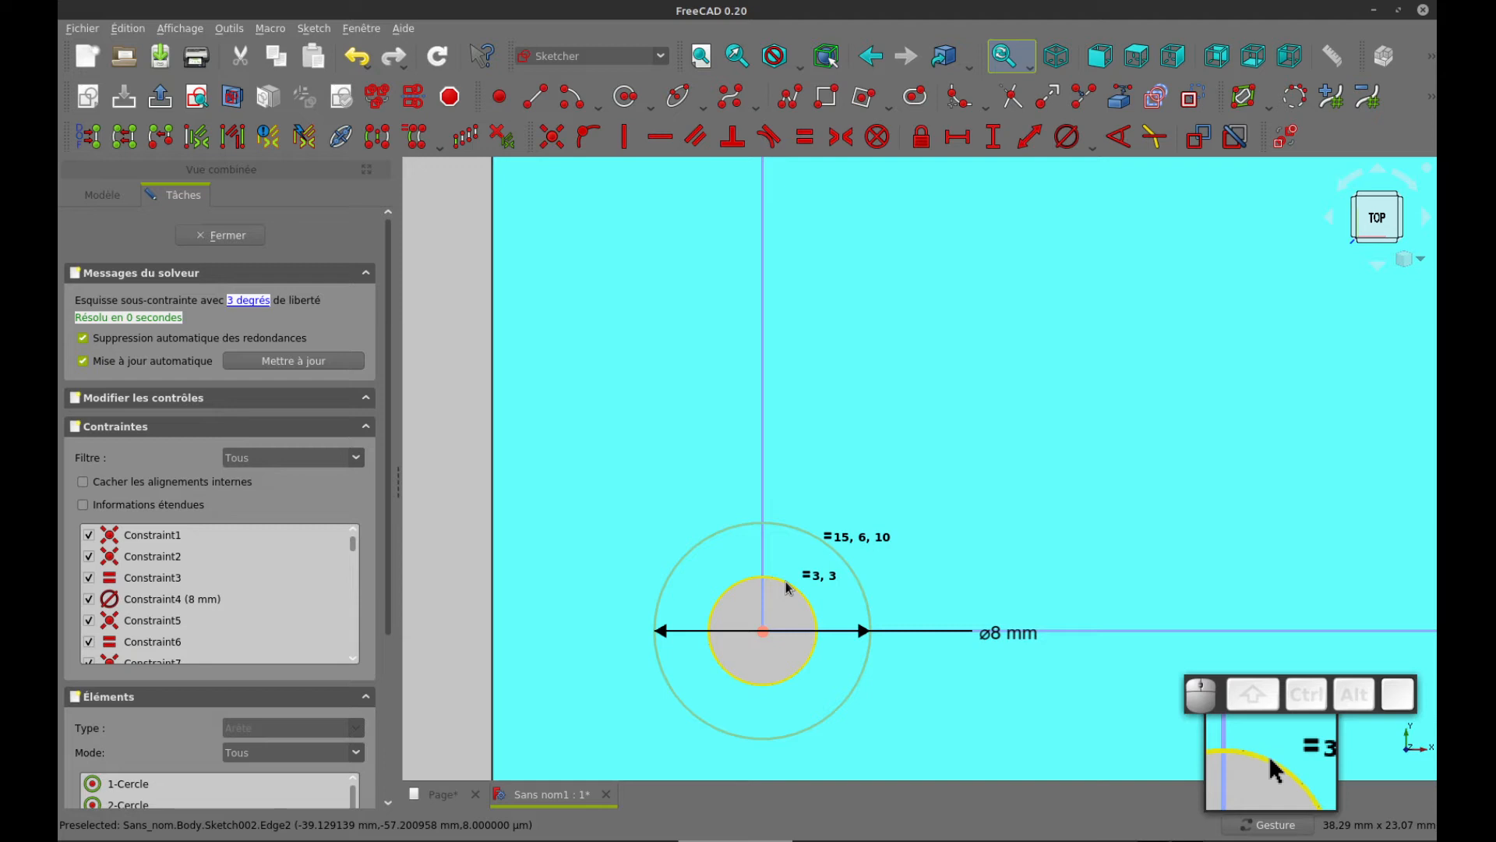
left_click(787, 586)
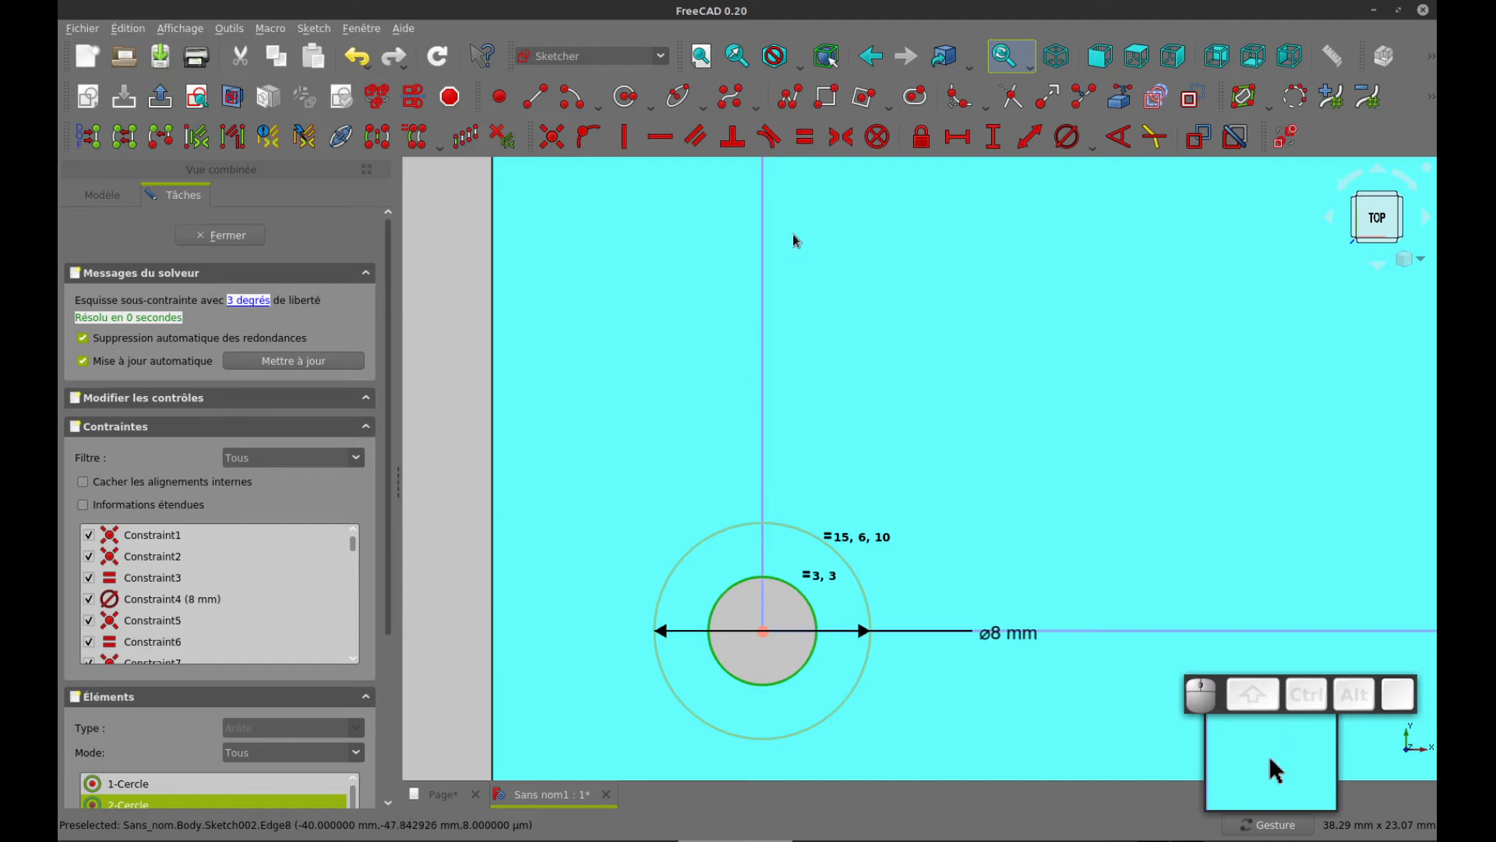
left_click(805, 139)
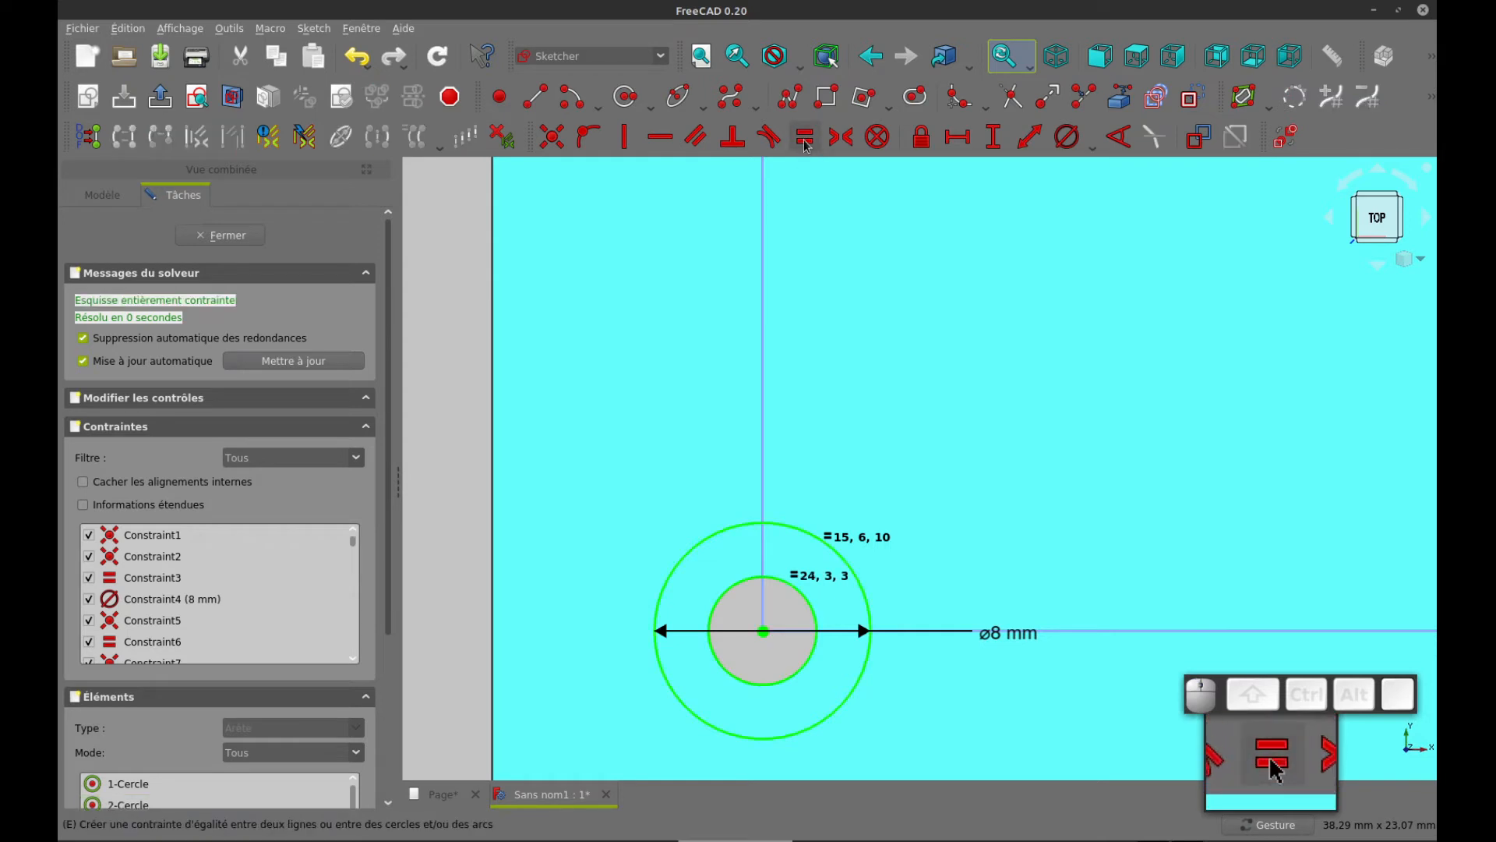
Look over the four corner circle pairs and close the corner-boss sketch
scroll(946, 390, "down", 5)
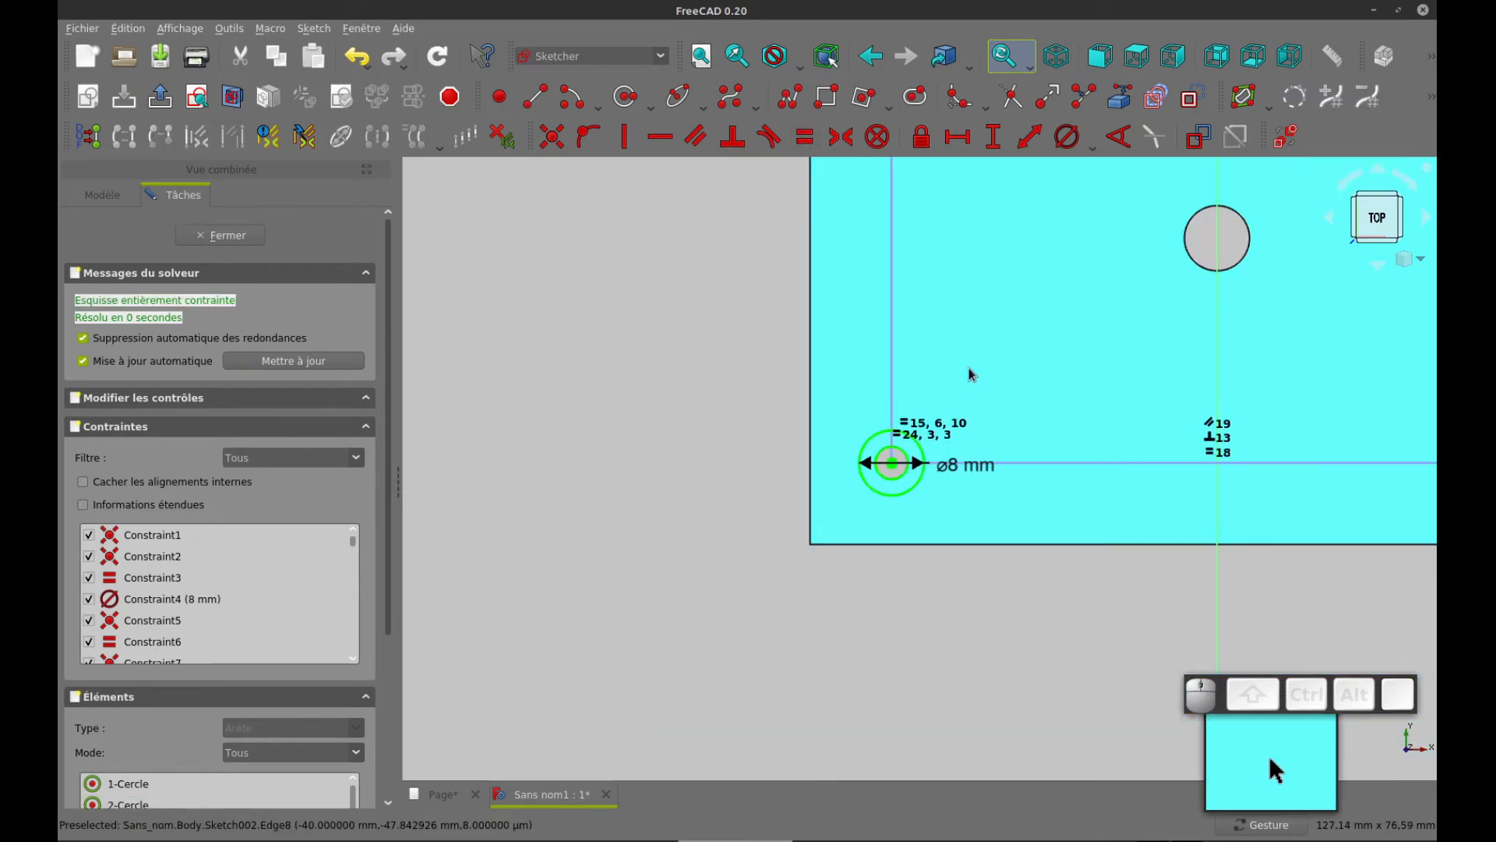
scroll(825, 444, "down", 3)
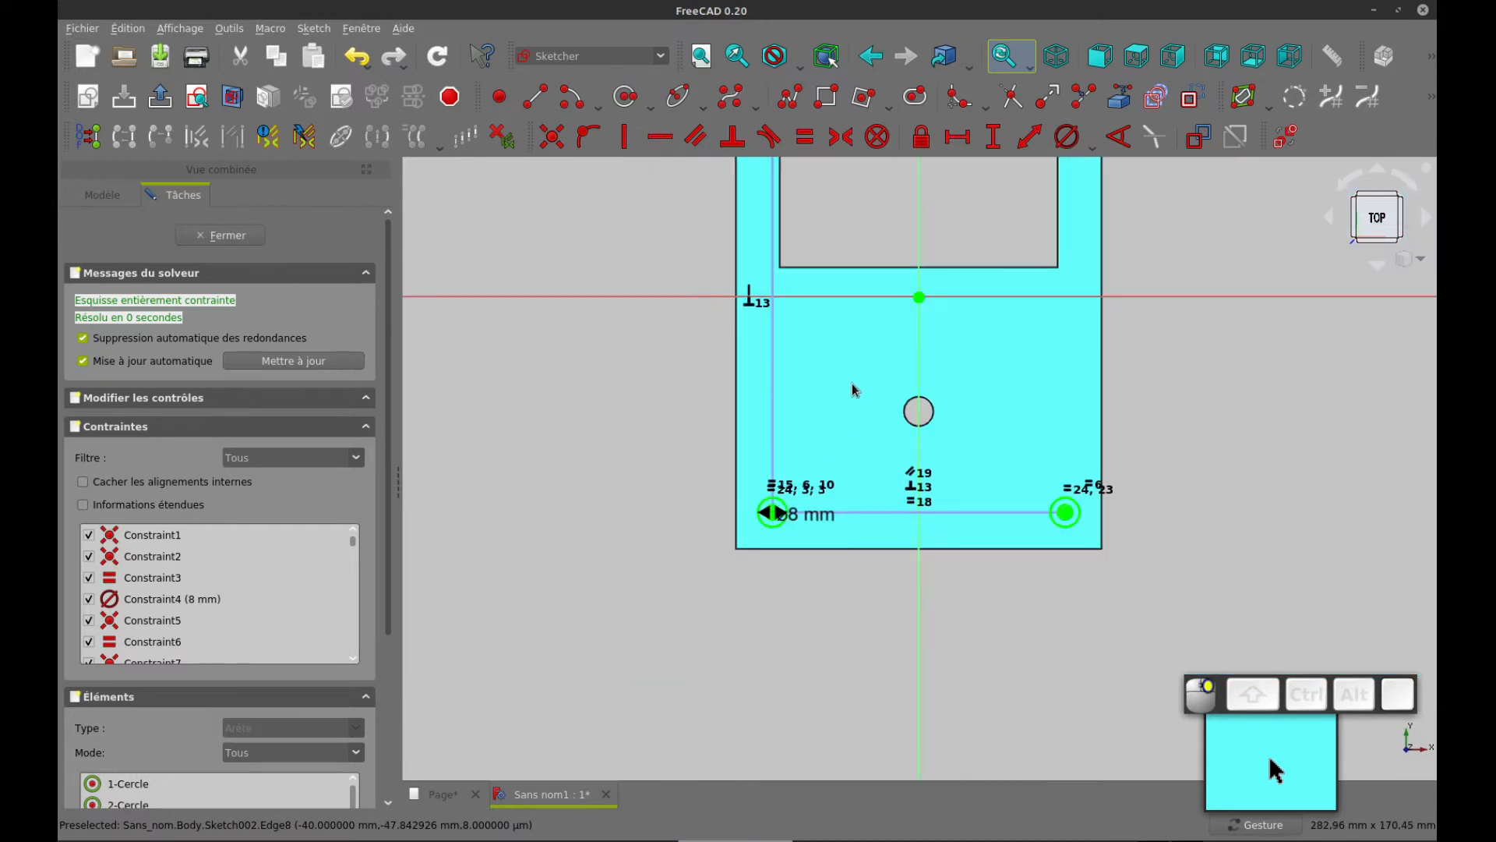
right_click_drag(852, 383, 804, 515)
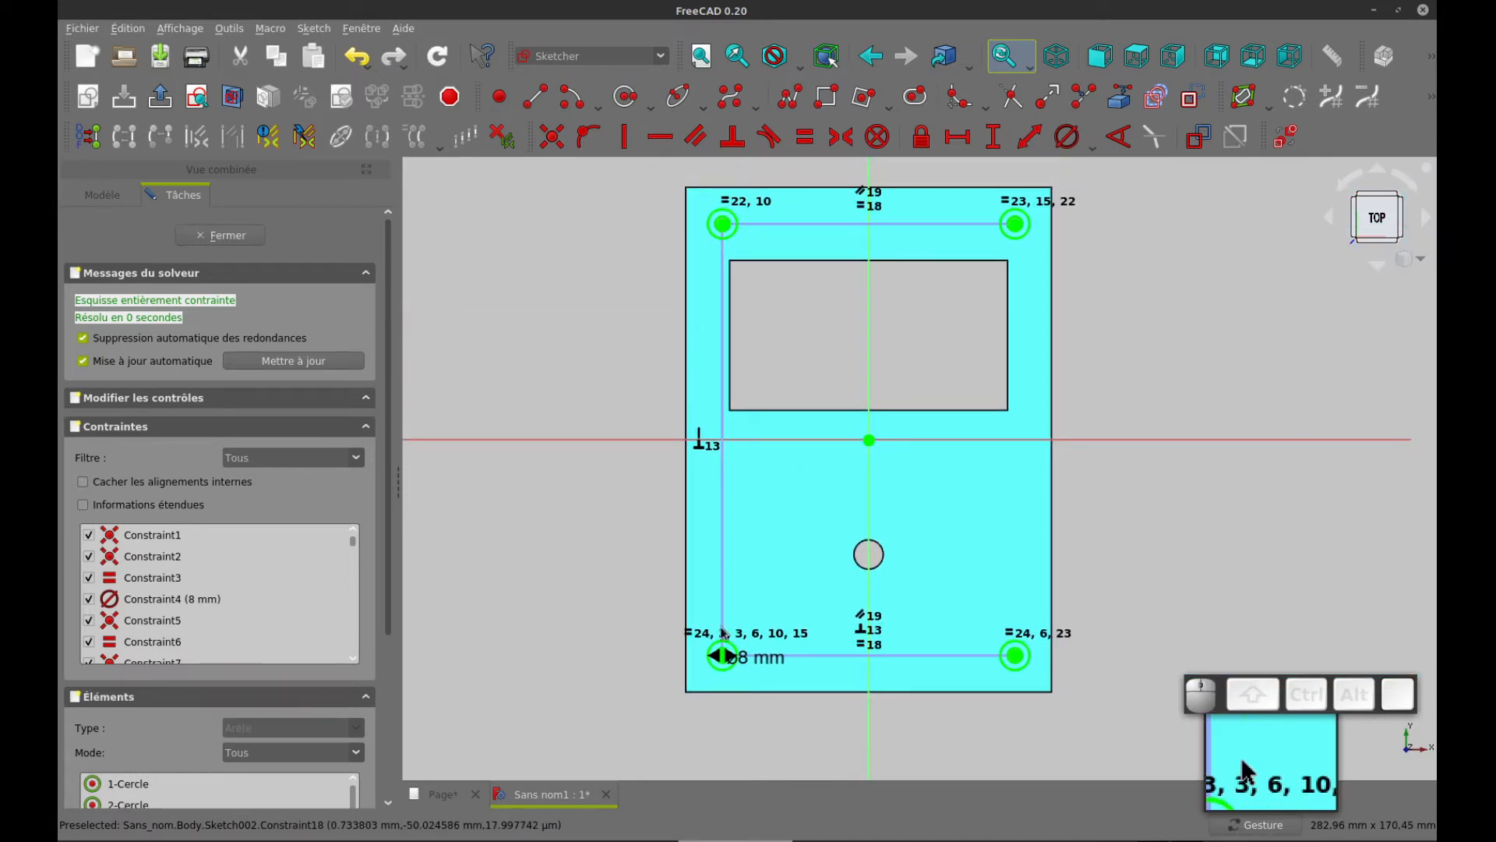
scroll(801, 650, "up", 2)
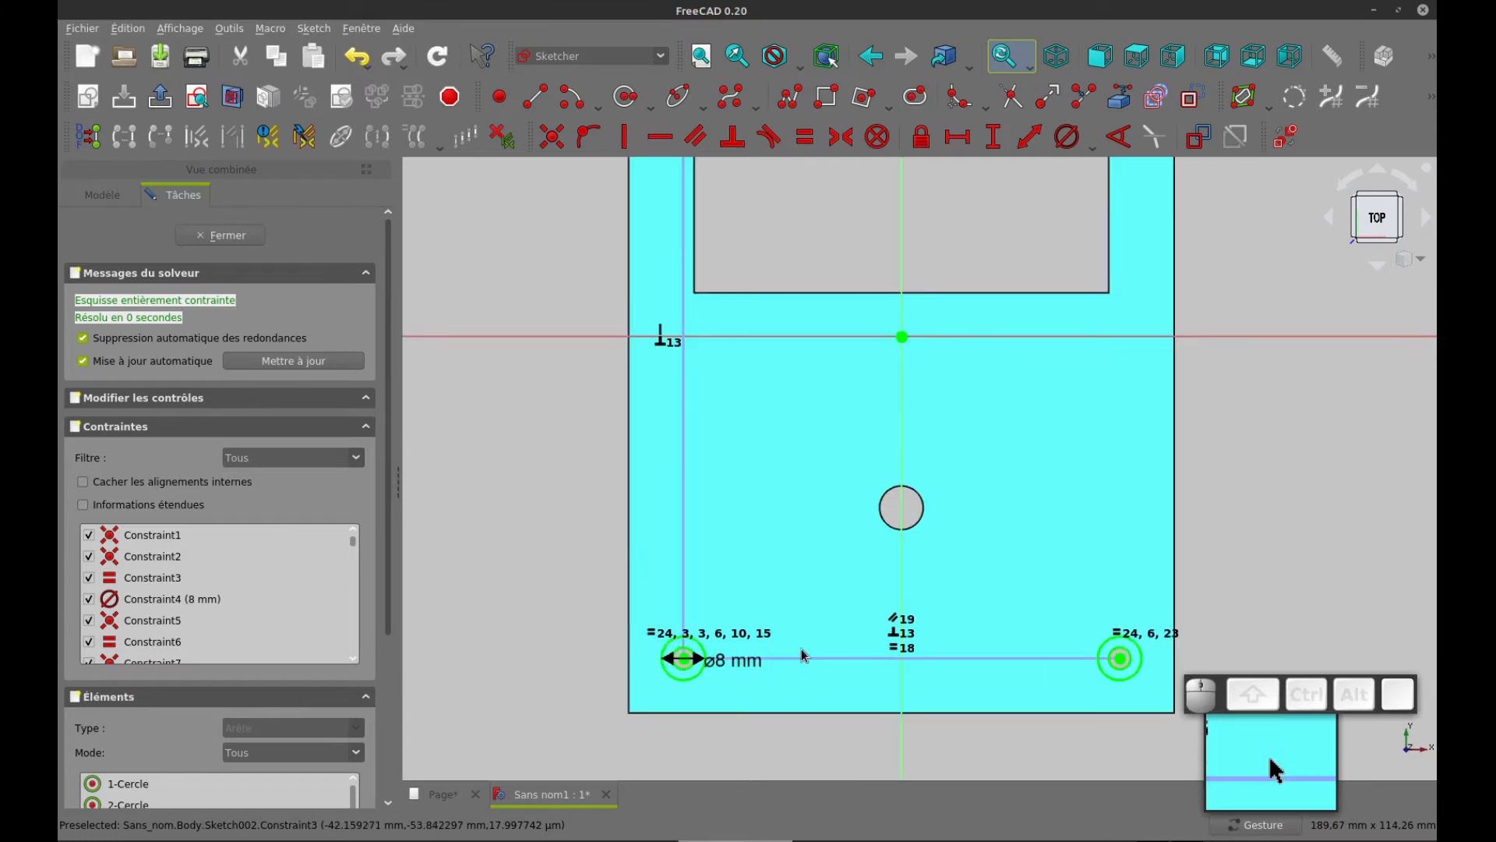
scroll(795, 643, "down", 2)
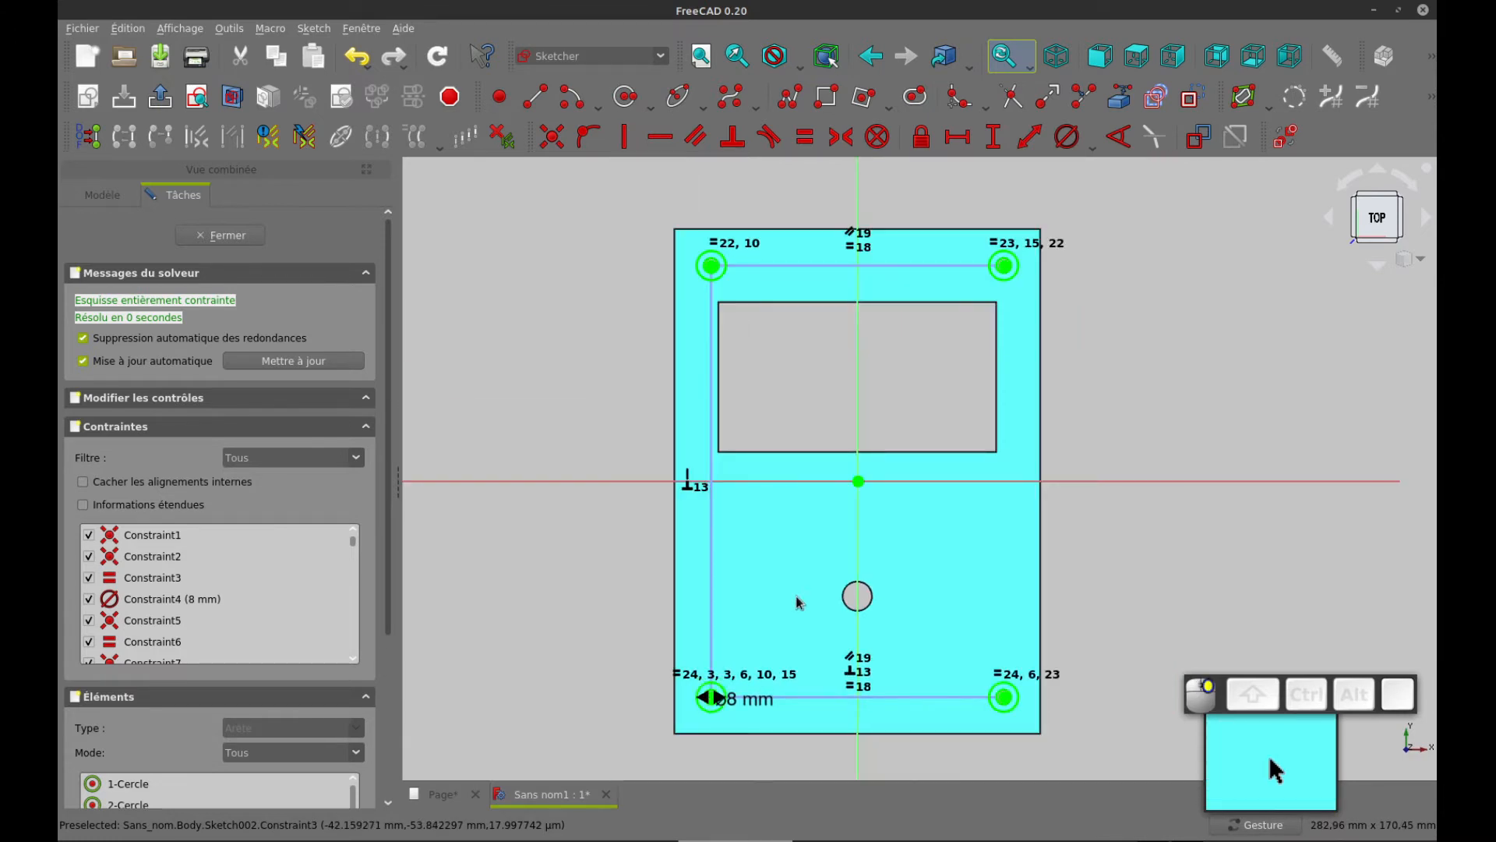
right_click_drag(797, 596, 759, 593)
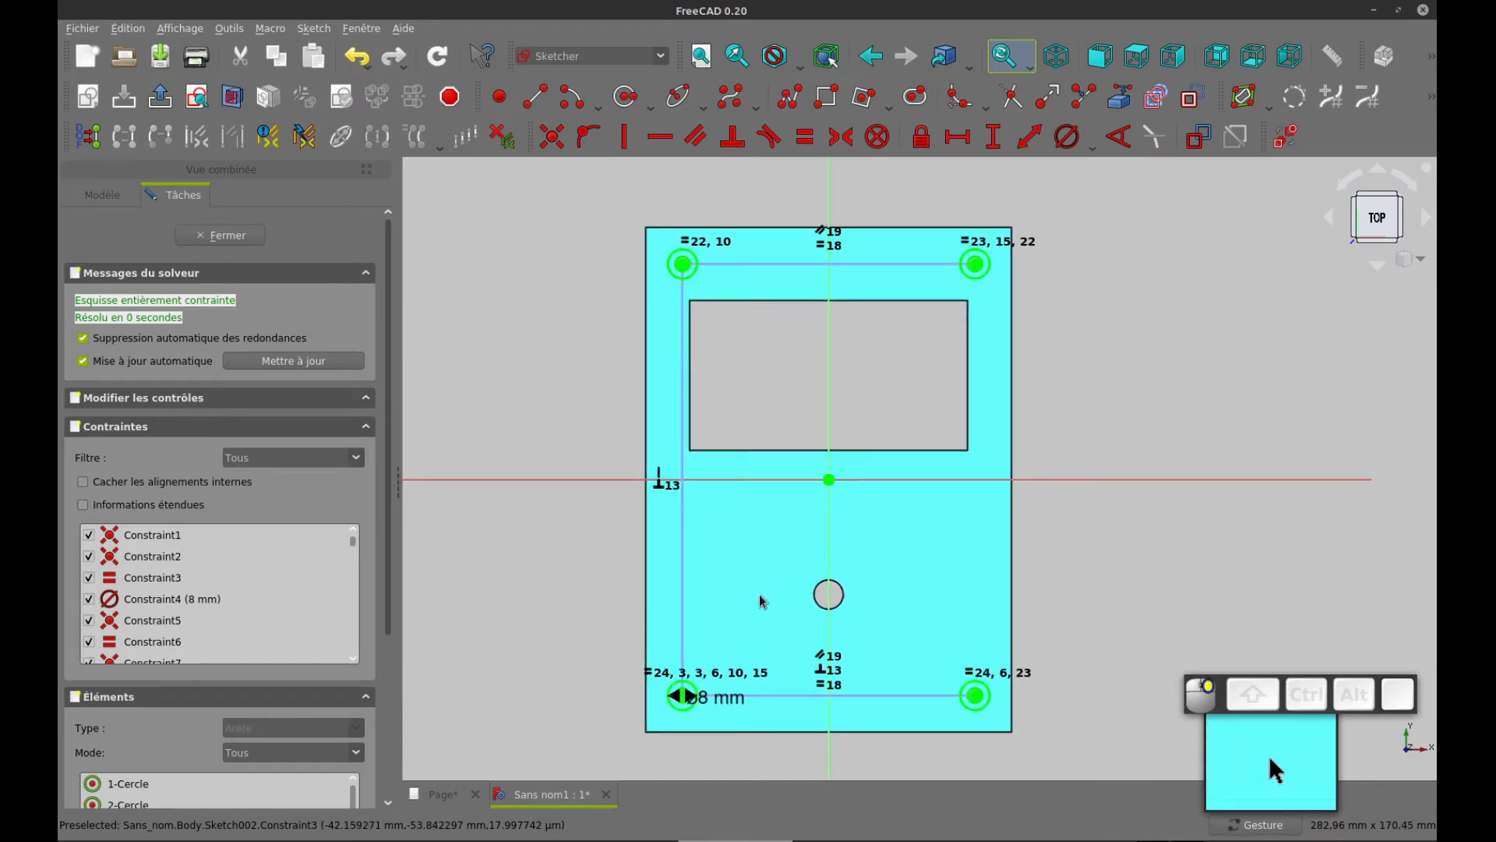
left_click(202, 235)
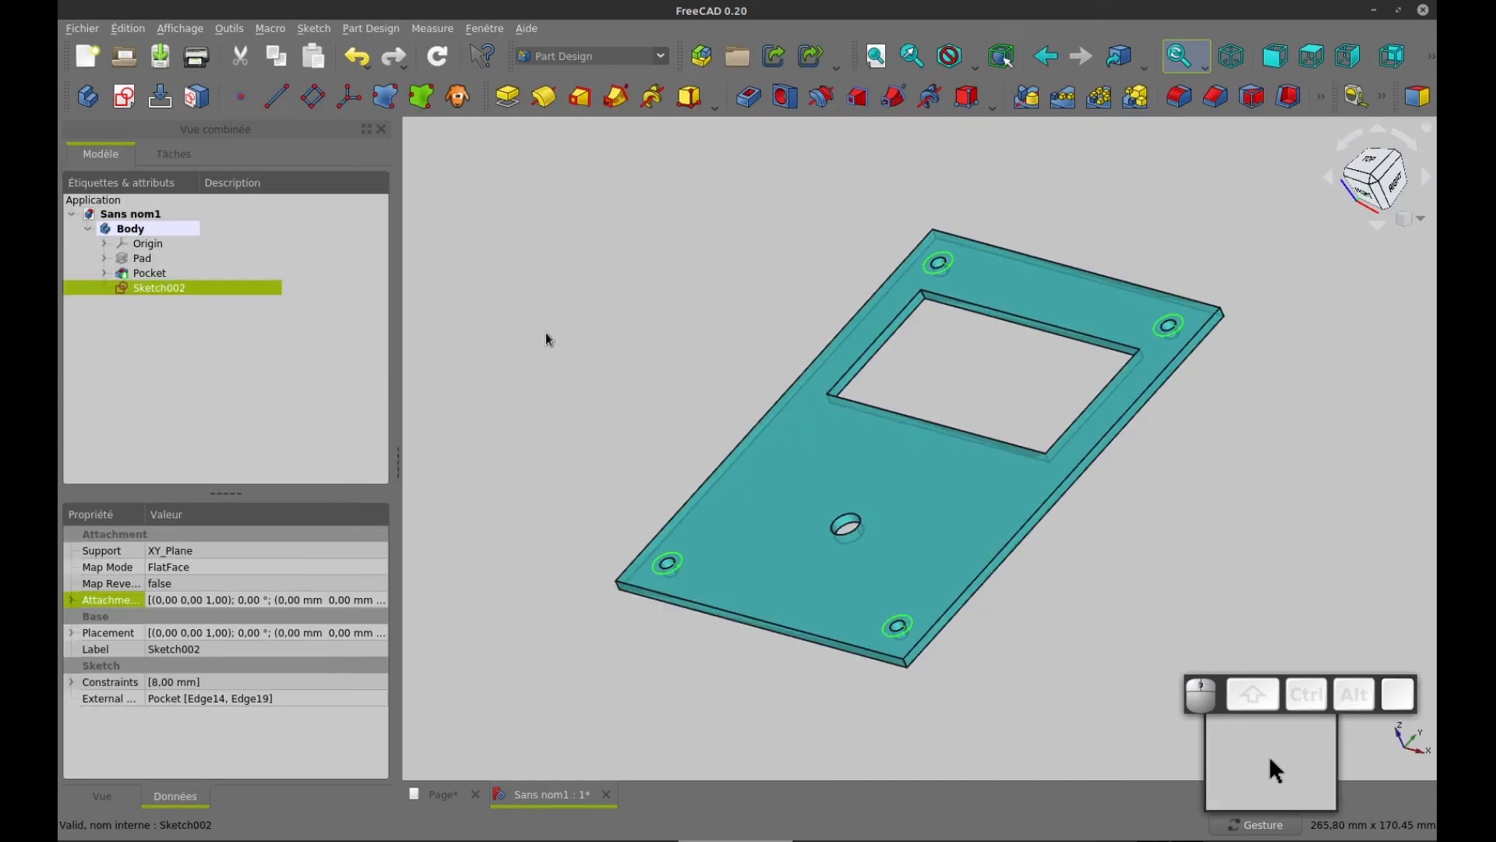
Check the boss height in the drawing and pad the corner-boss sketch by 4 mm
left_click(501, 103)
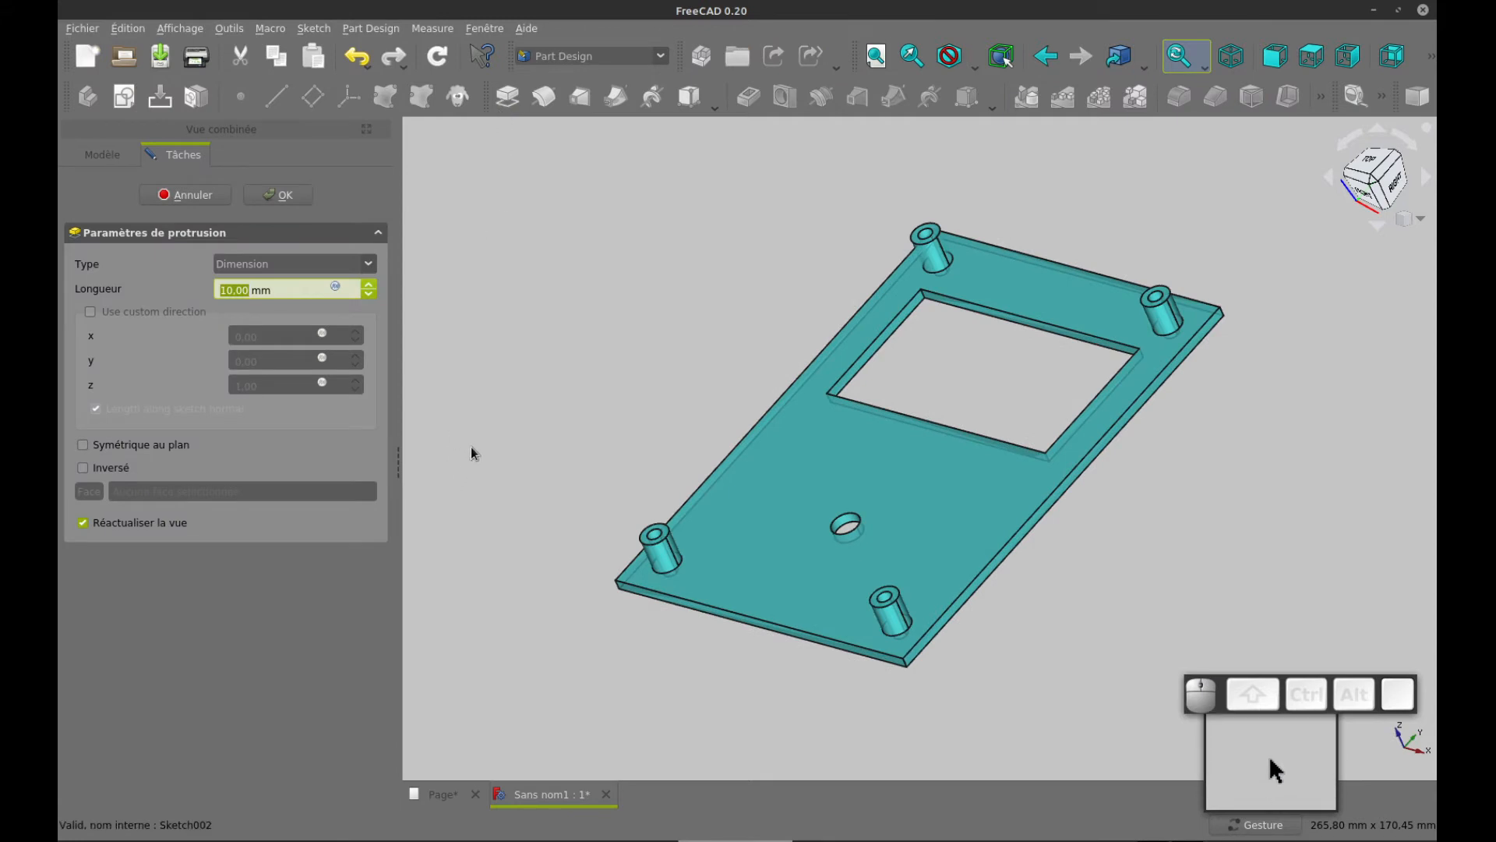
key("ctrl+Tab")
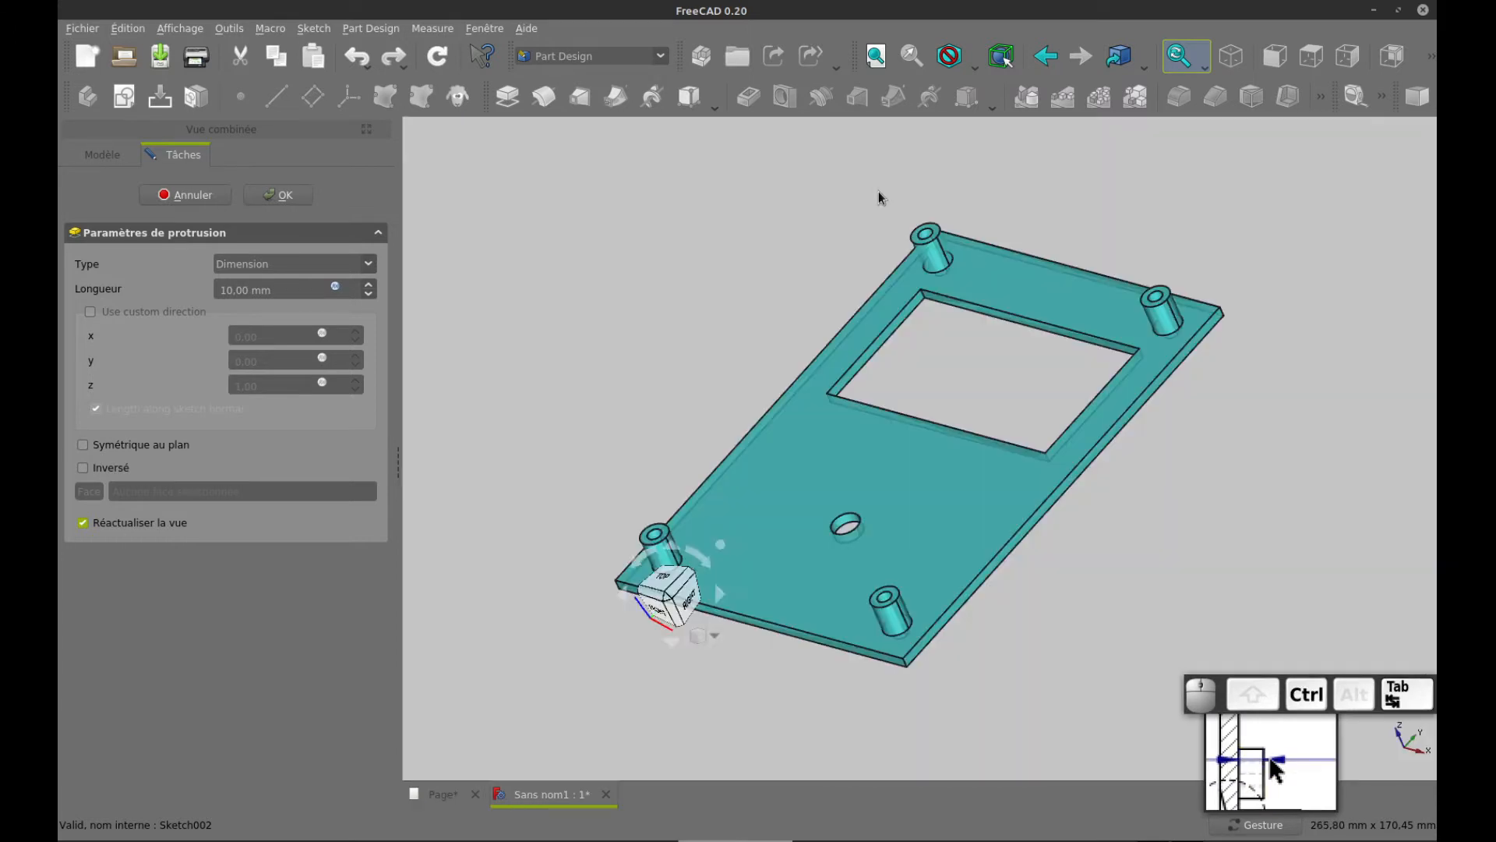
key("ctrl+Tab")
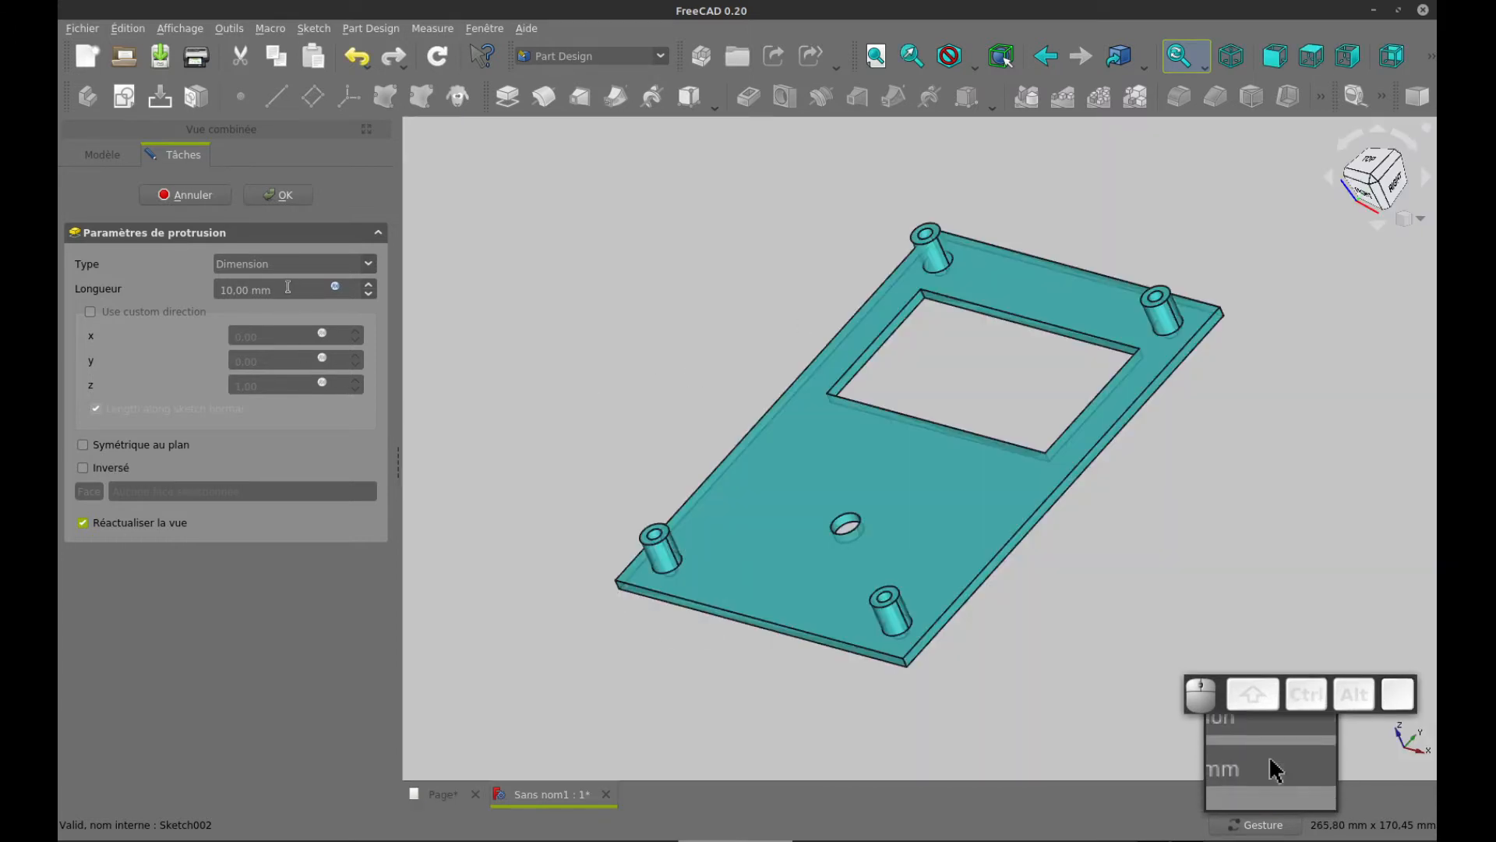
left_click_drag(282, 290, 183, 288)
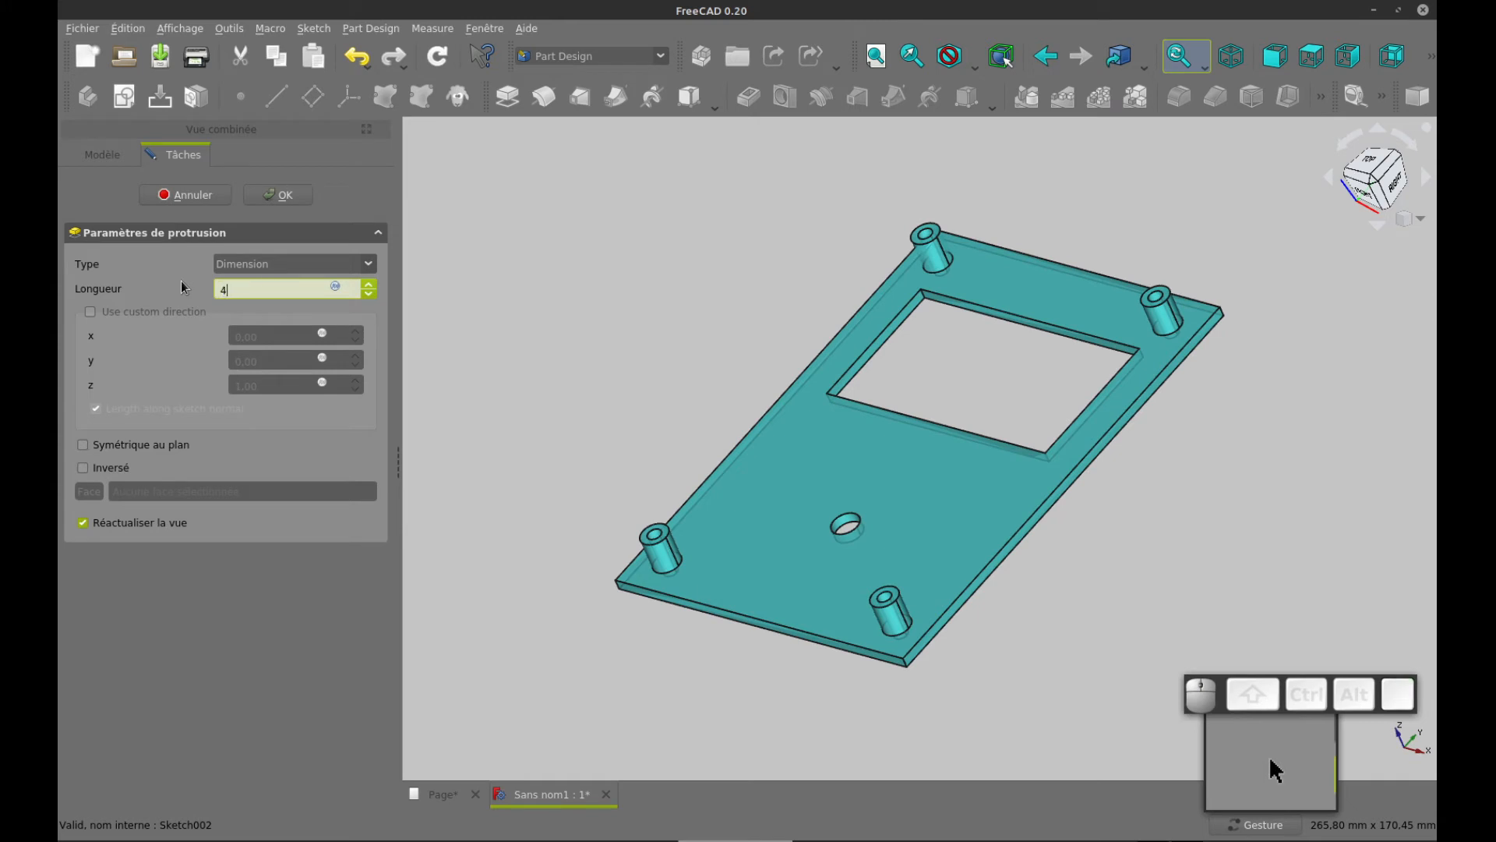
key("Return")
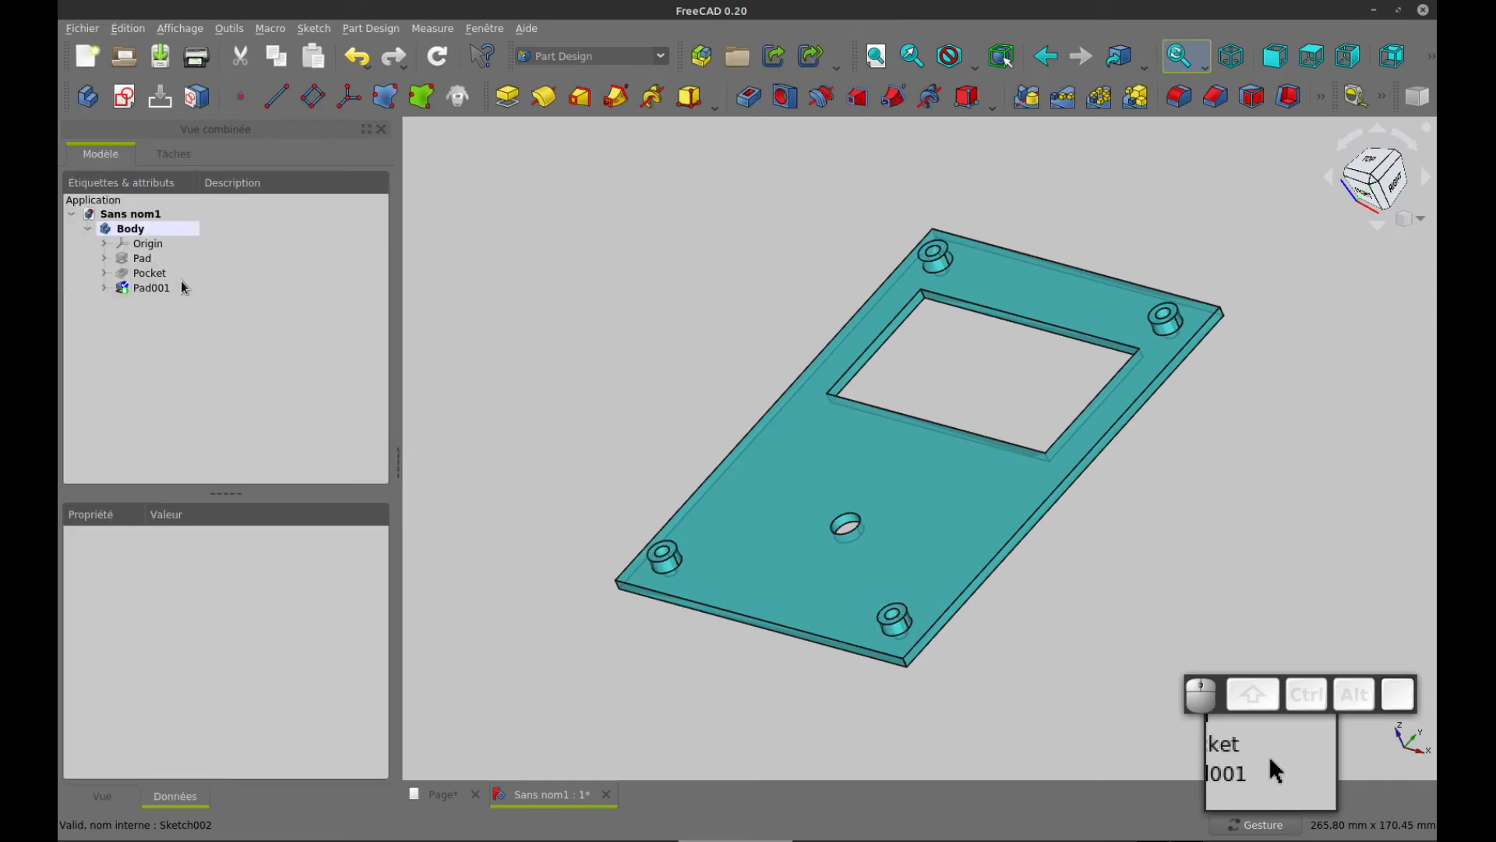
Check the drawing for the next set of bosses and create a new sketch on the XY plane
left_click_drag(566, 293, 595, 387)
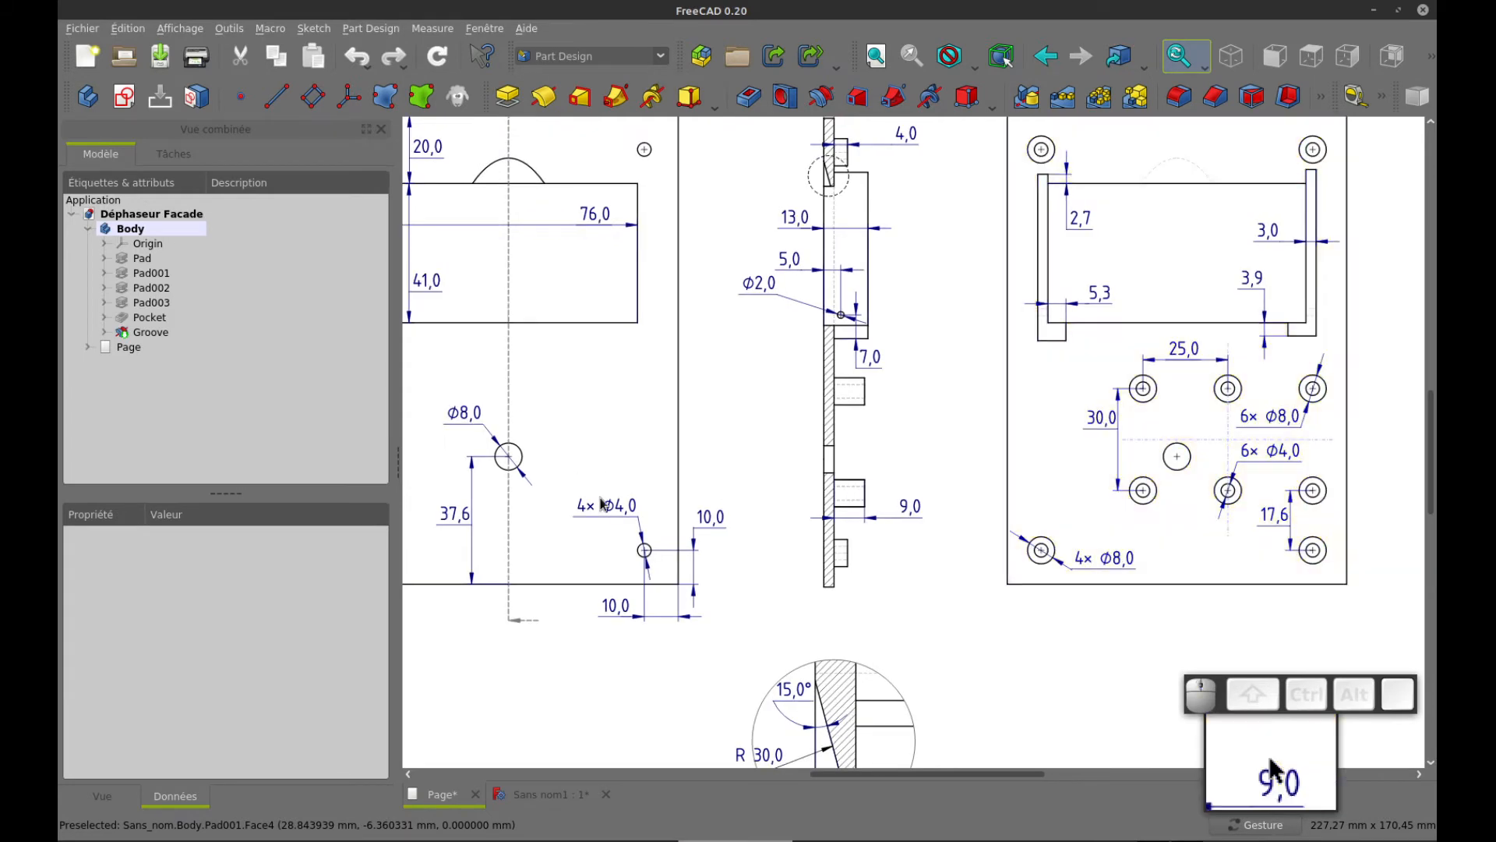
key("ctrl+Tab")
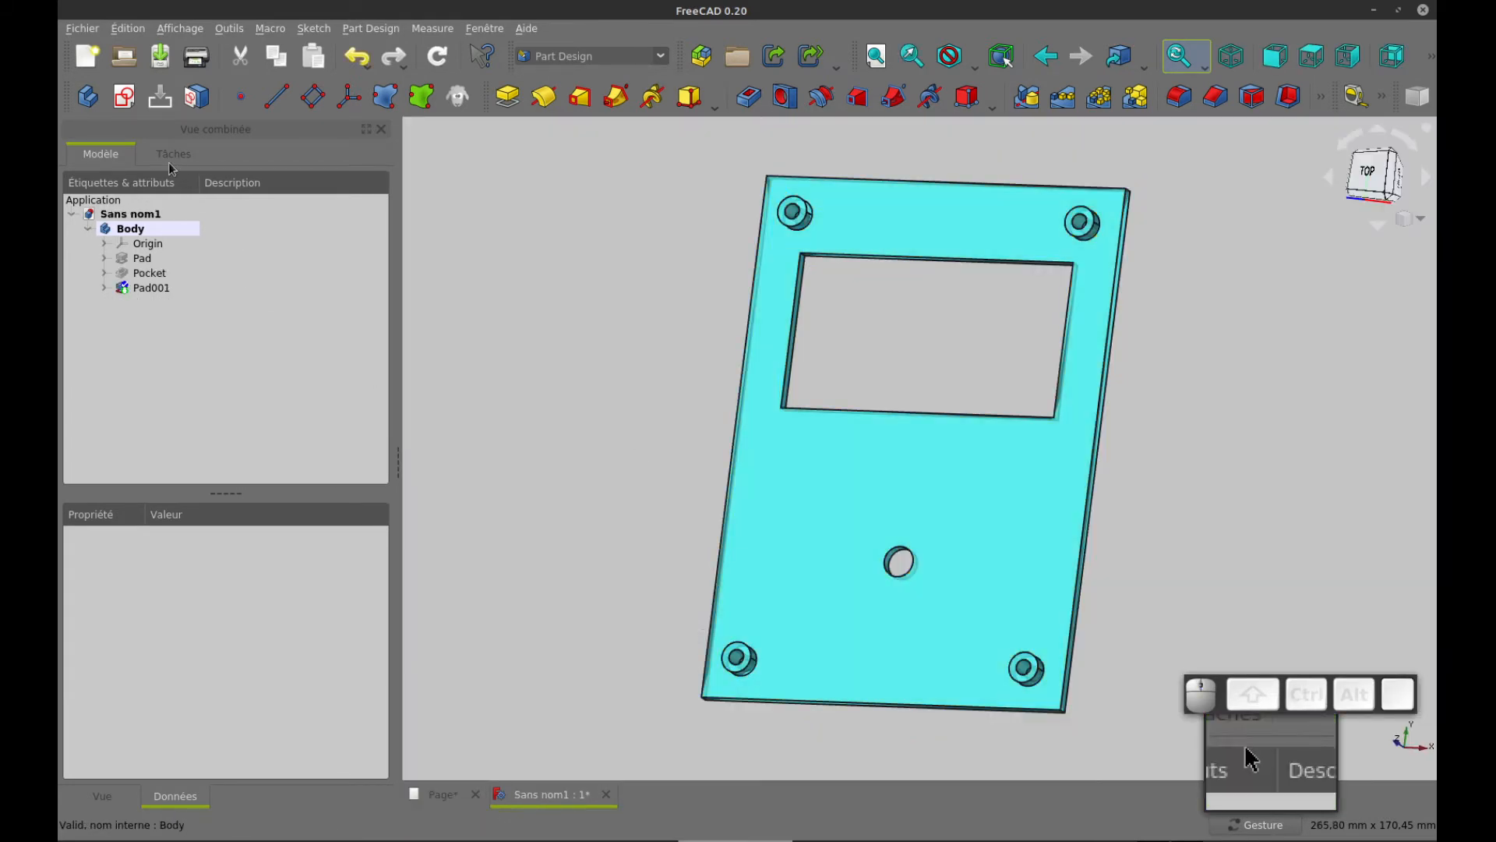
left_click(124, 96)
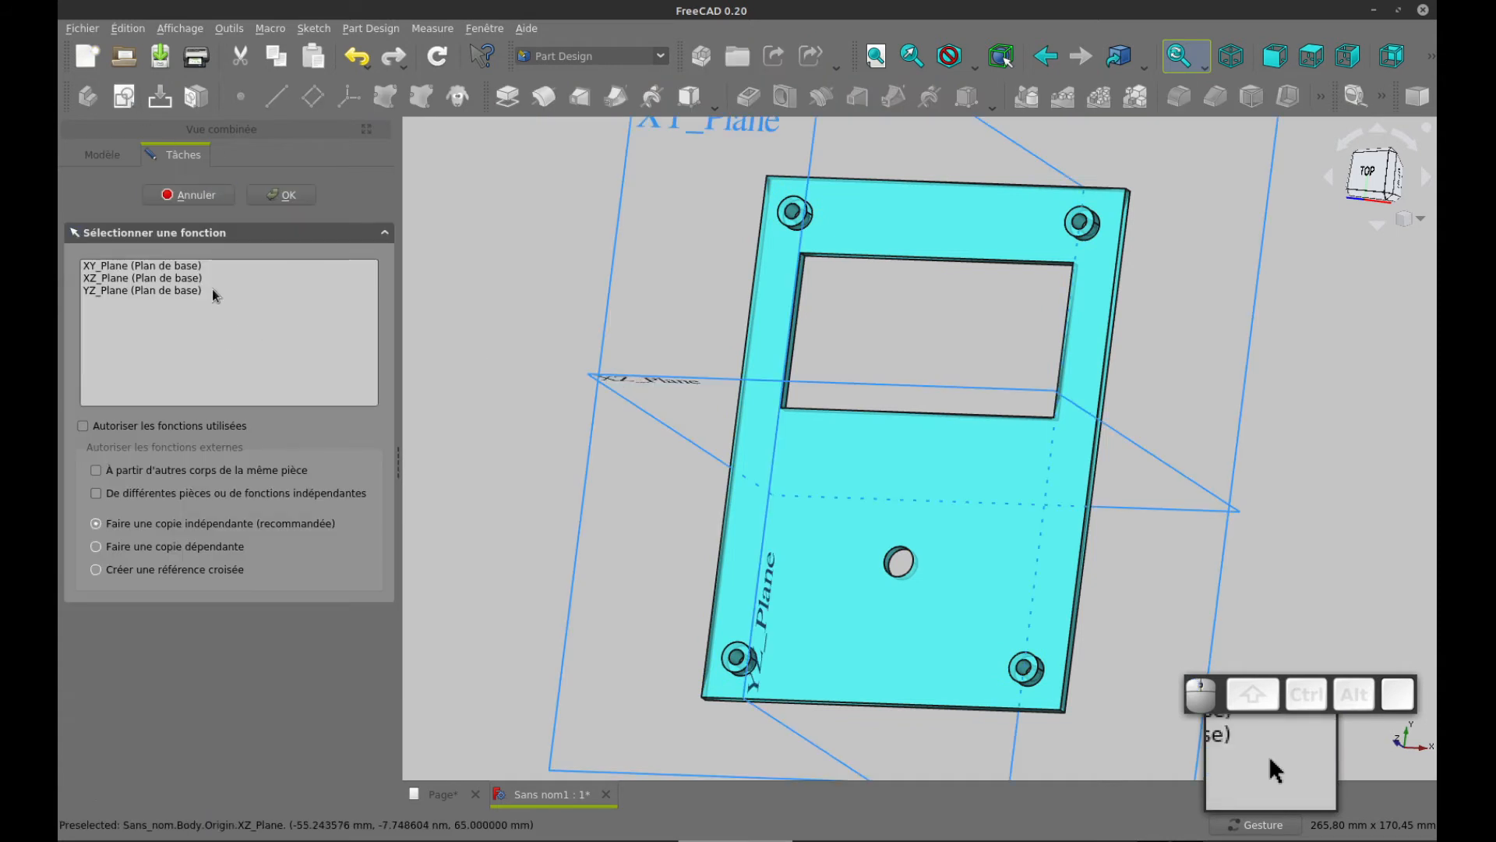
left_click(191, 265)
left_click(280, 197)
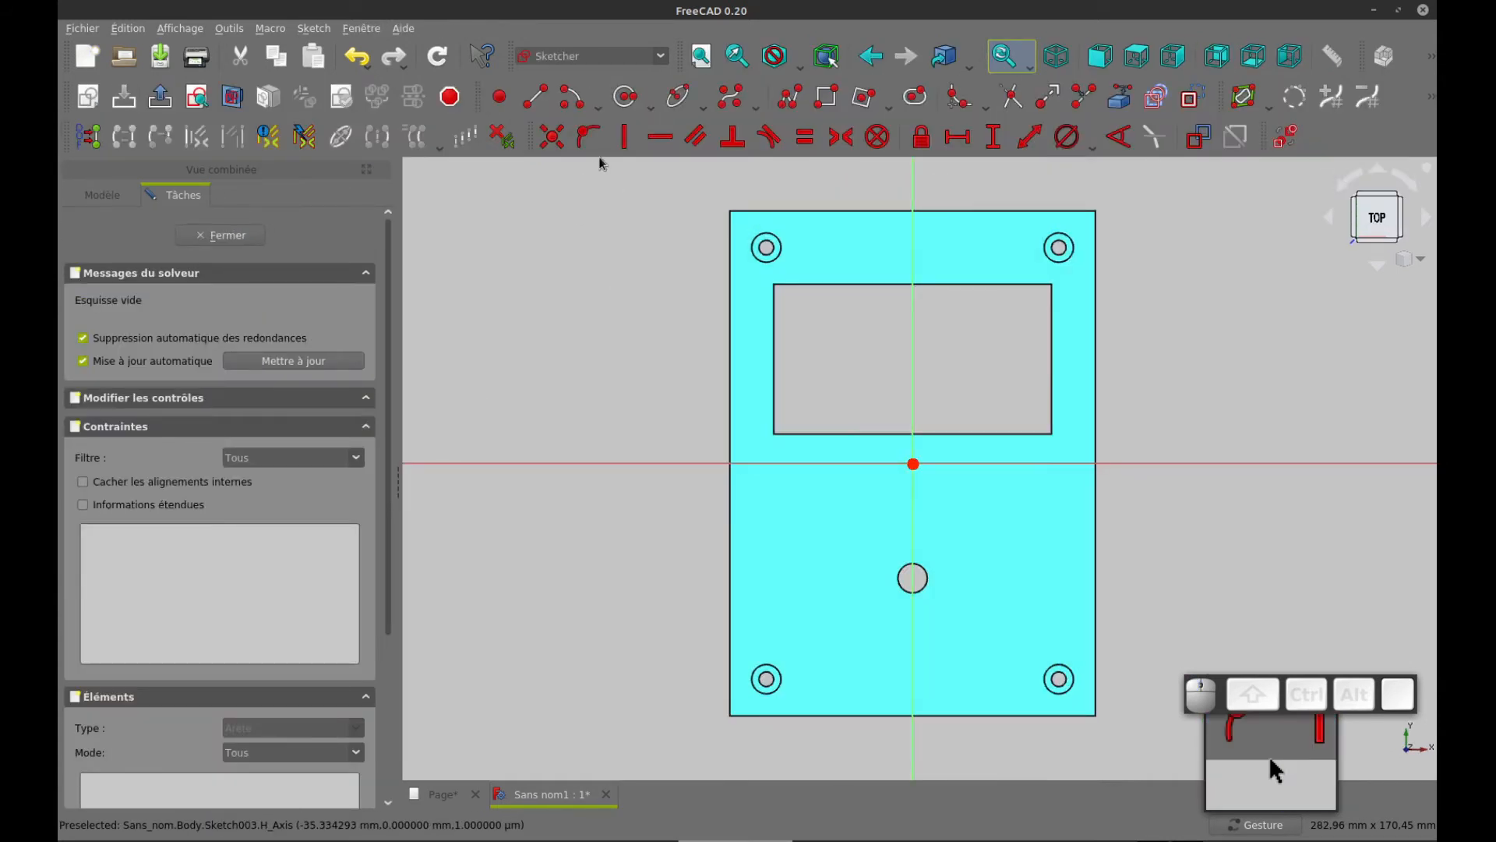
Sketch two concentric circles about 15 mm left of and 14 mm below the origin, the inner one about 11.5 mm in diameter
left_click(626, 96)
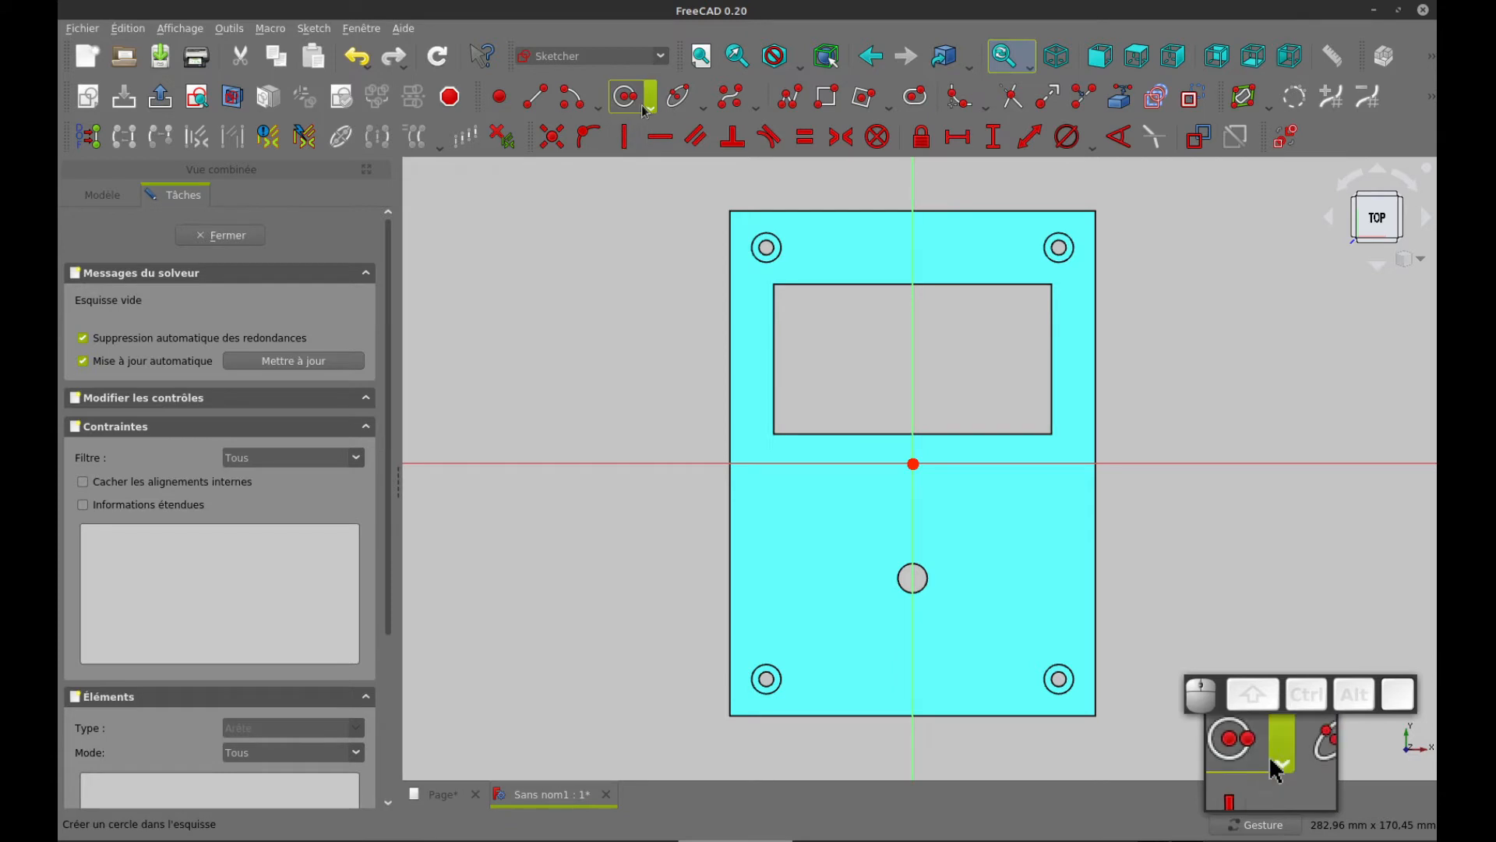
left_click(856, 515)
left_click(861, 495)
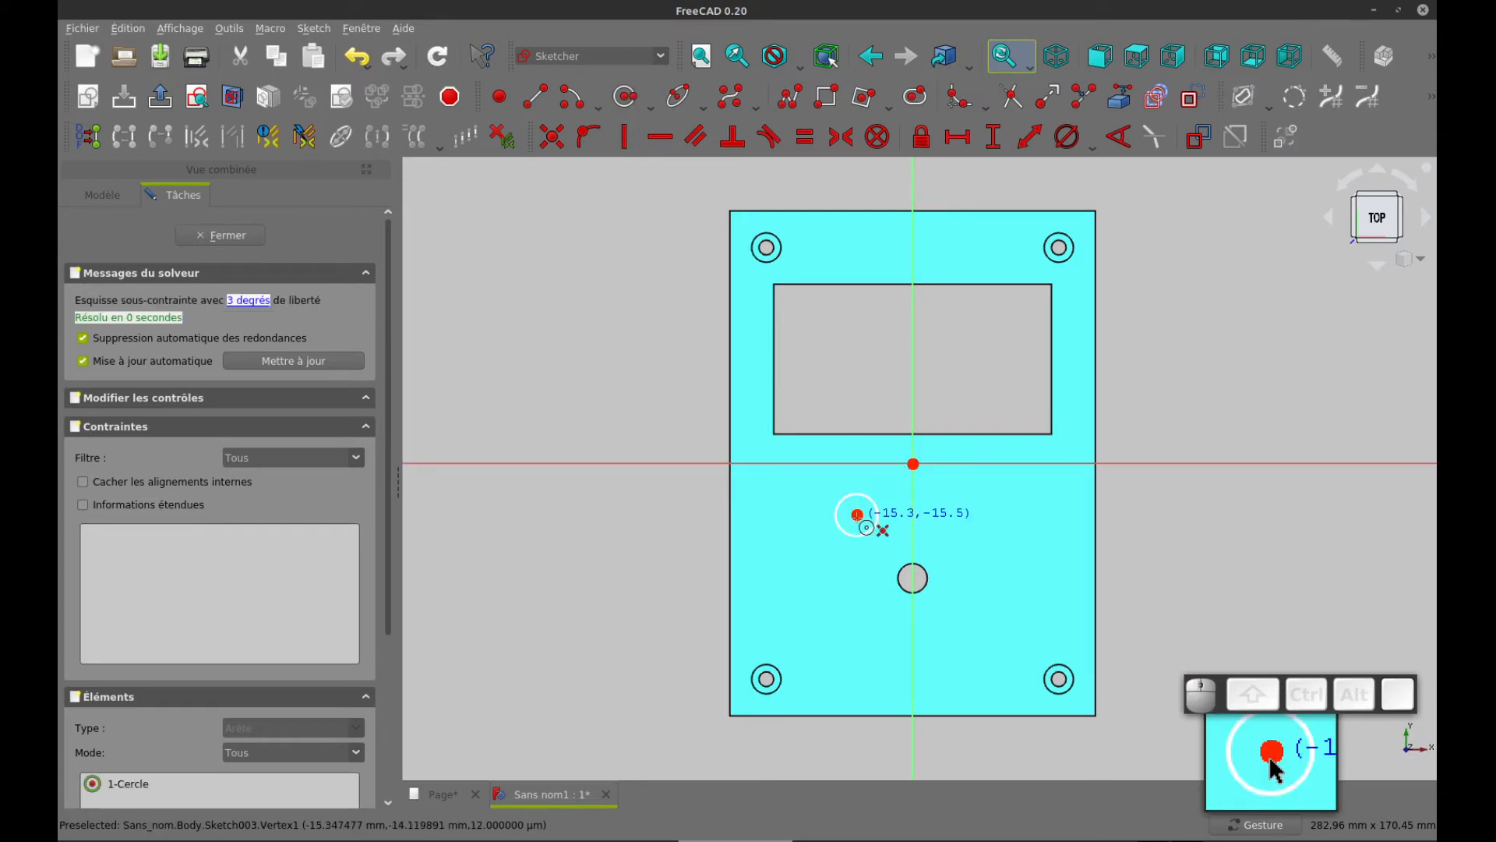
left_click(857, 516)
left_click(879, 490)
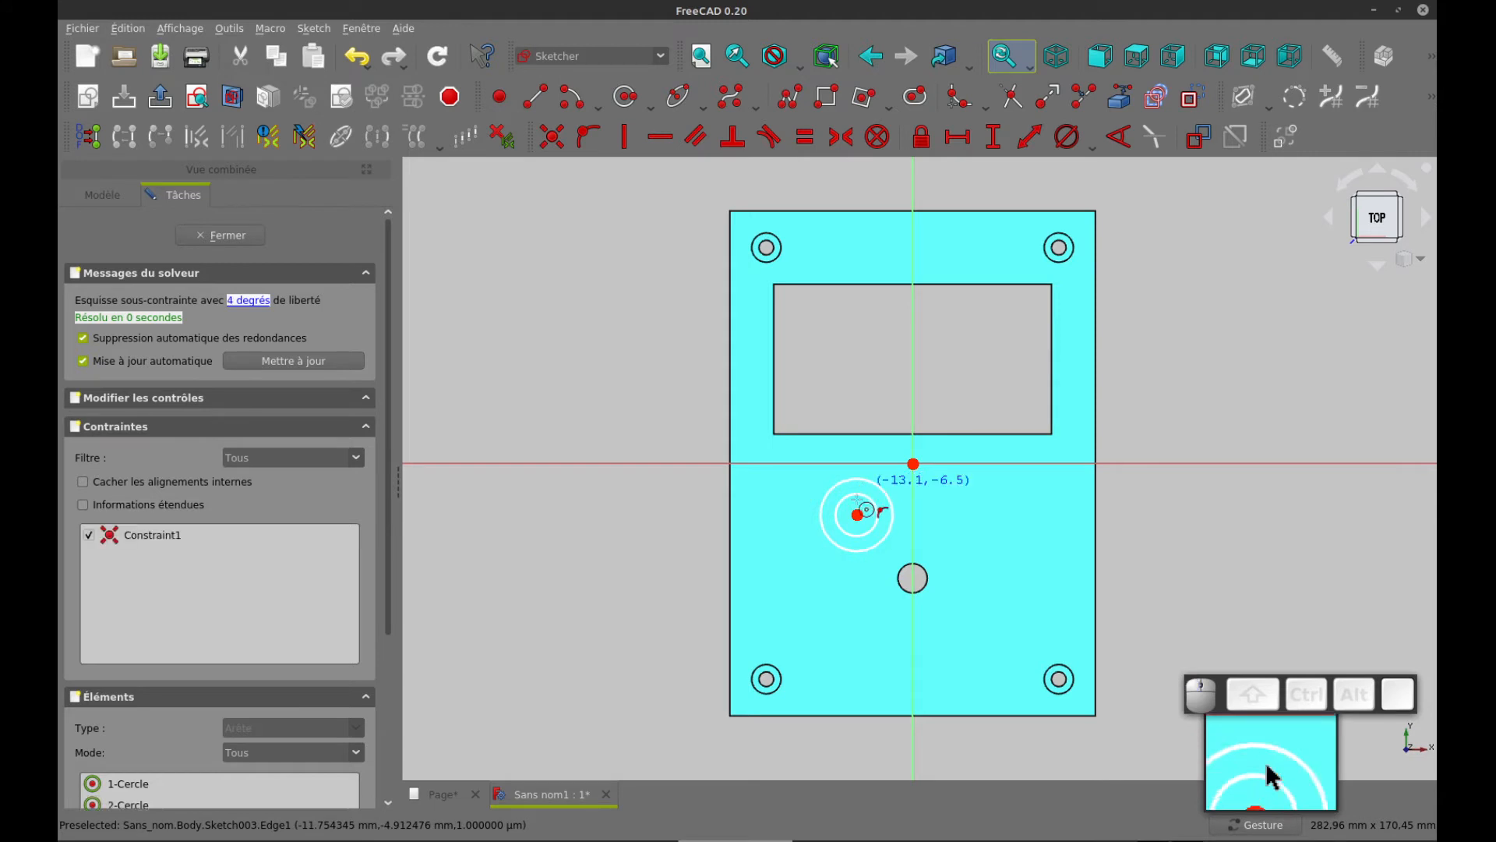
Consult the rear view in the drawing for the six bosses and set the inner circle's diameter to 4 mm
right_click_drag(682, 525, 598, 543)
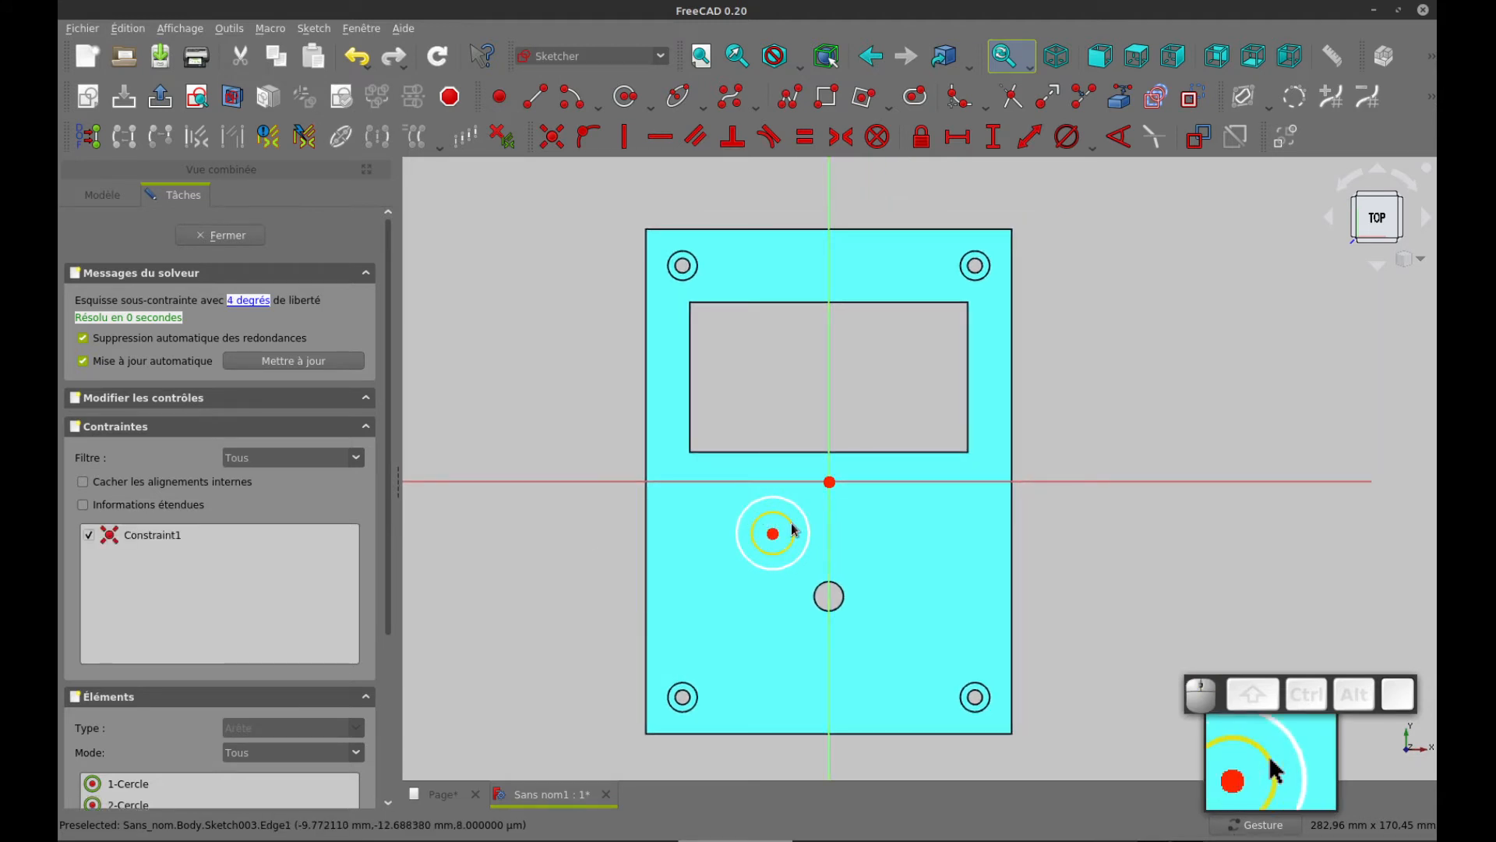
key("ctrl+Tab")
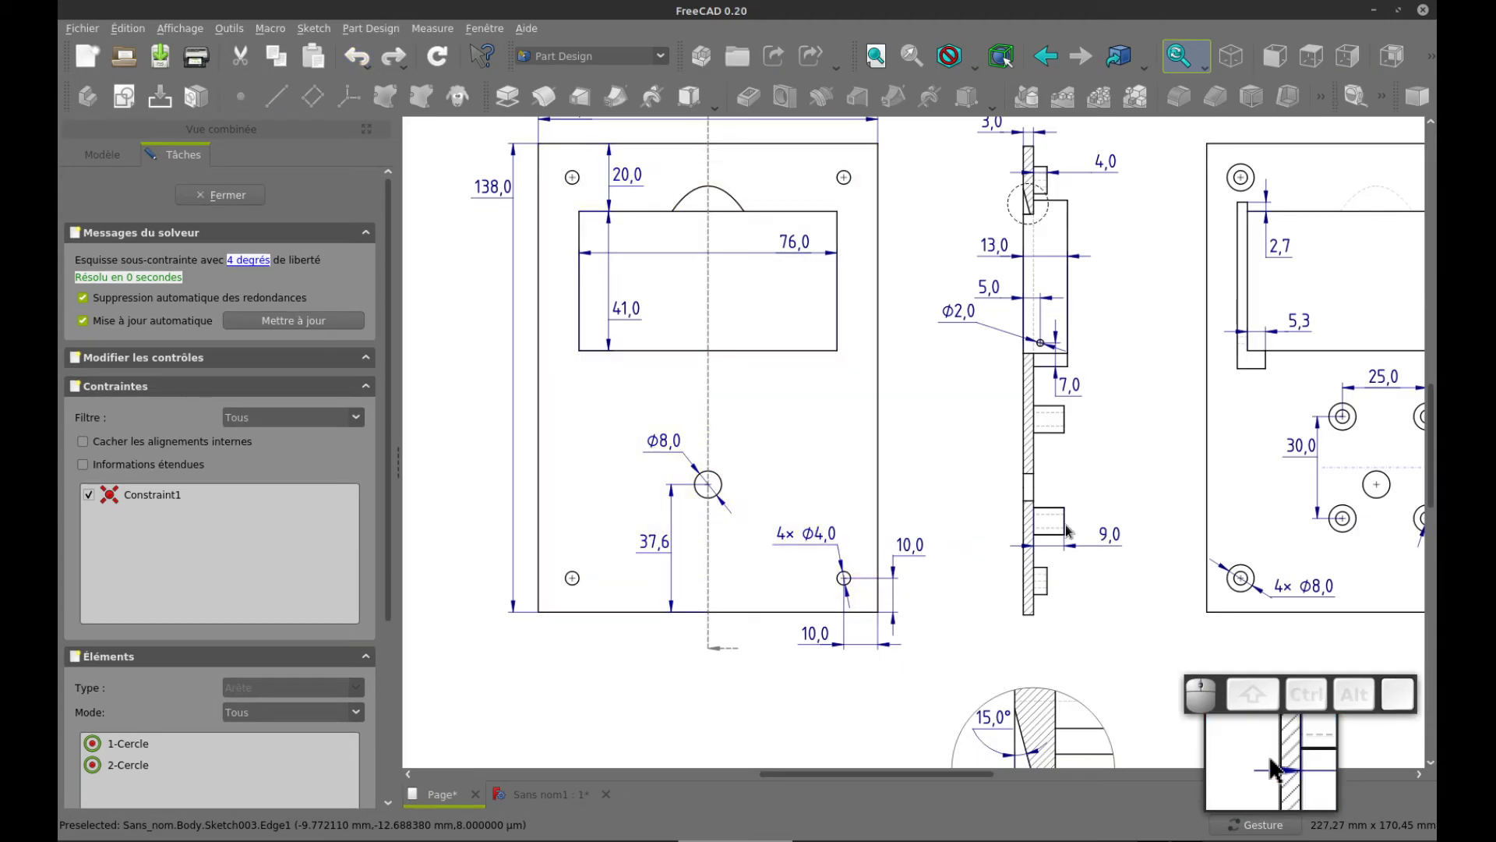
left_click_drag(1141, 458, 769, 478)
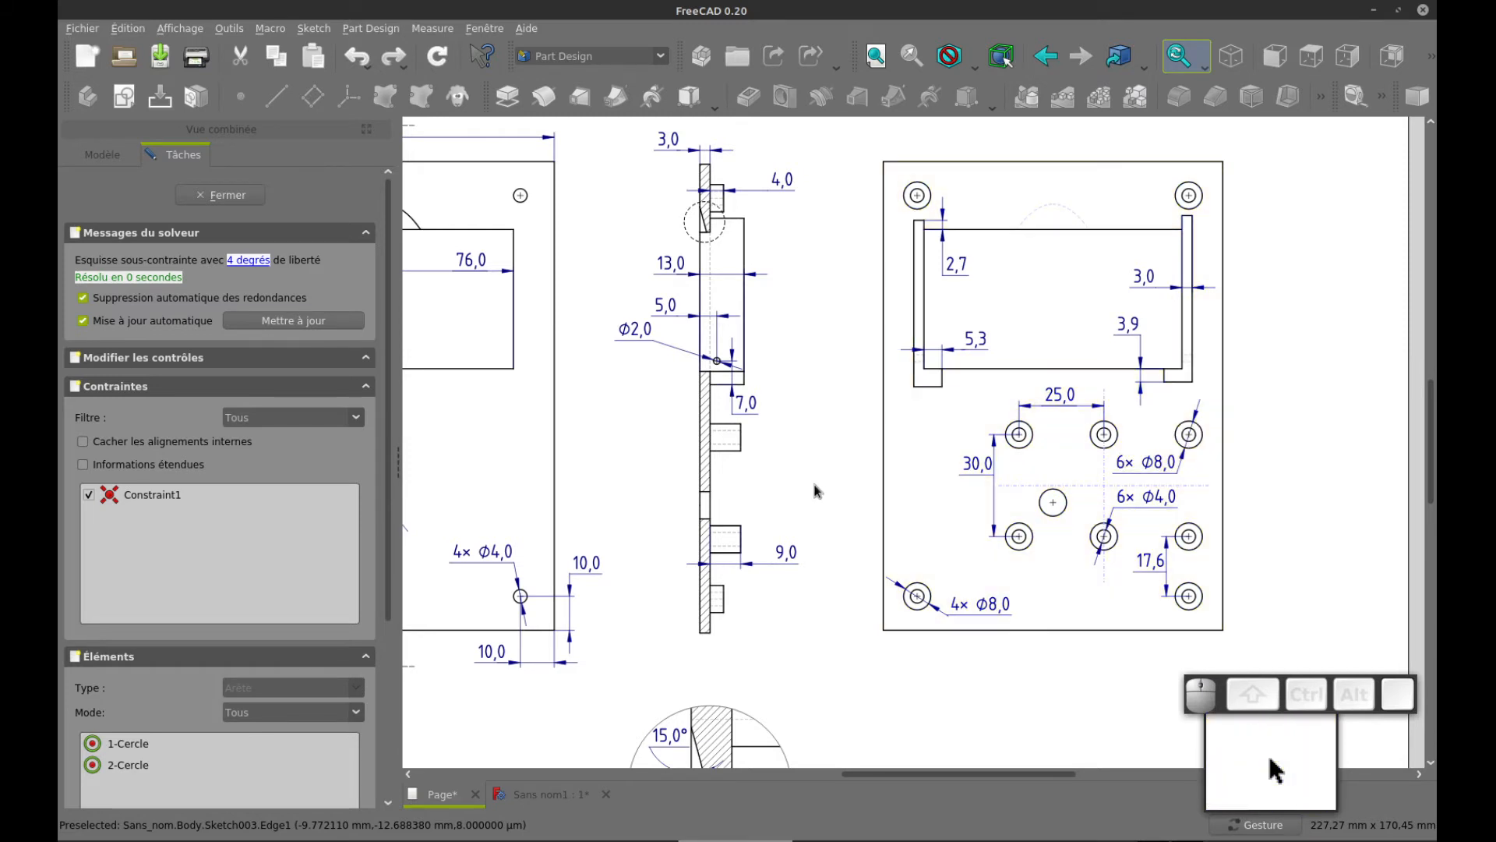
key("ctrl+Tab")
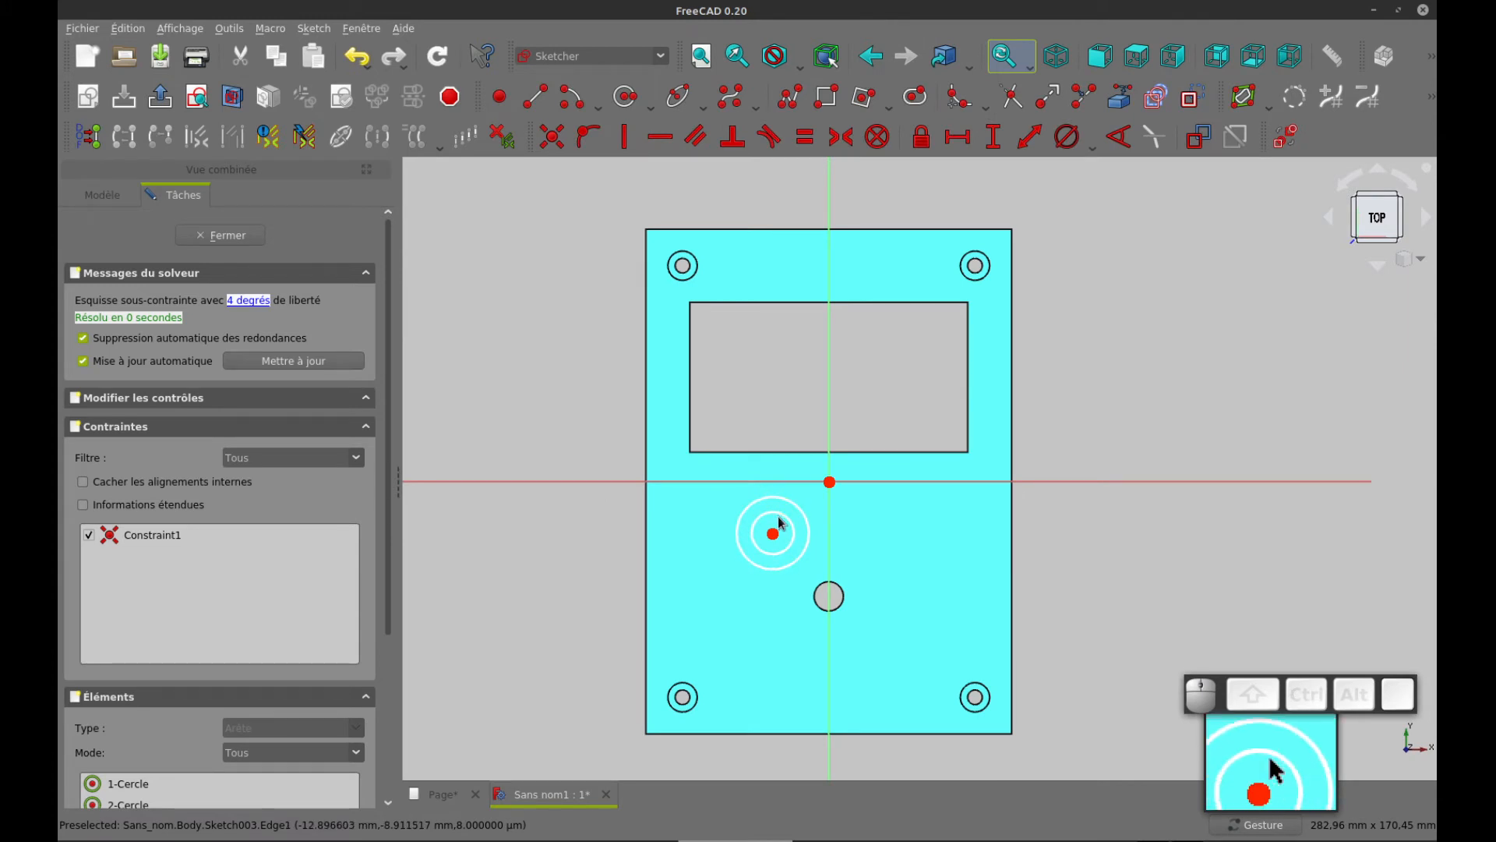
left_click(780, 519)
left_click(1066, 137)
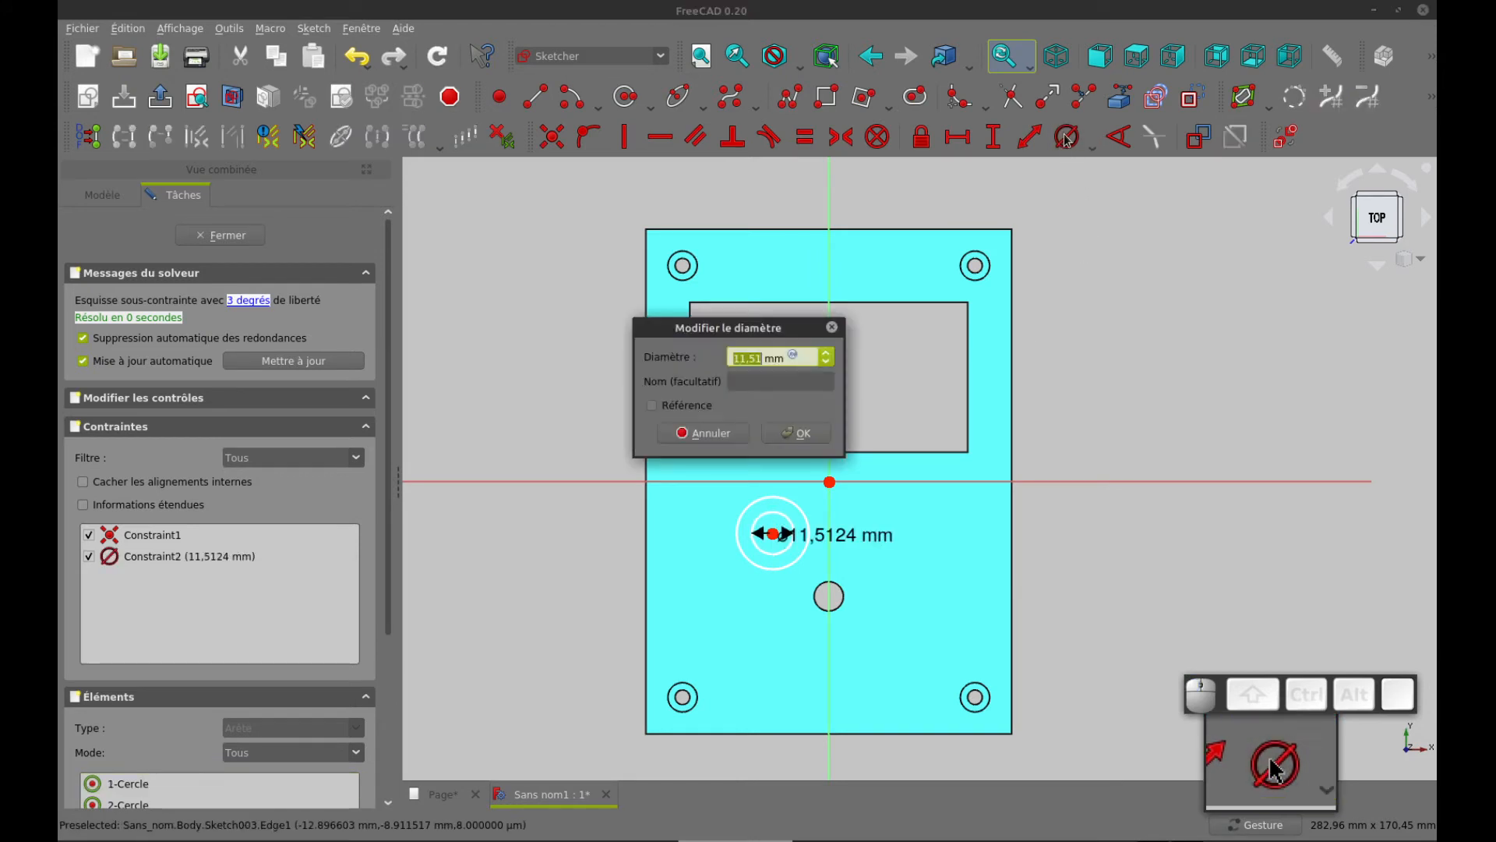
key("Return")
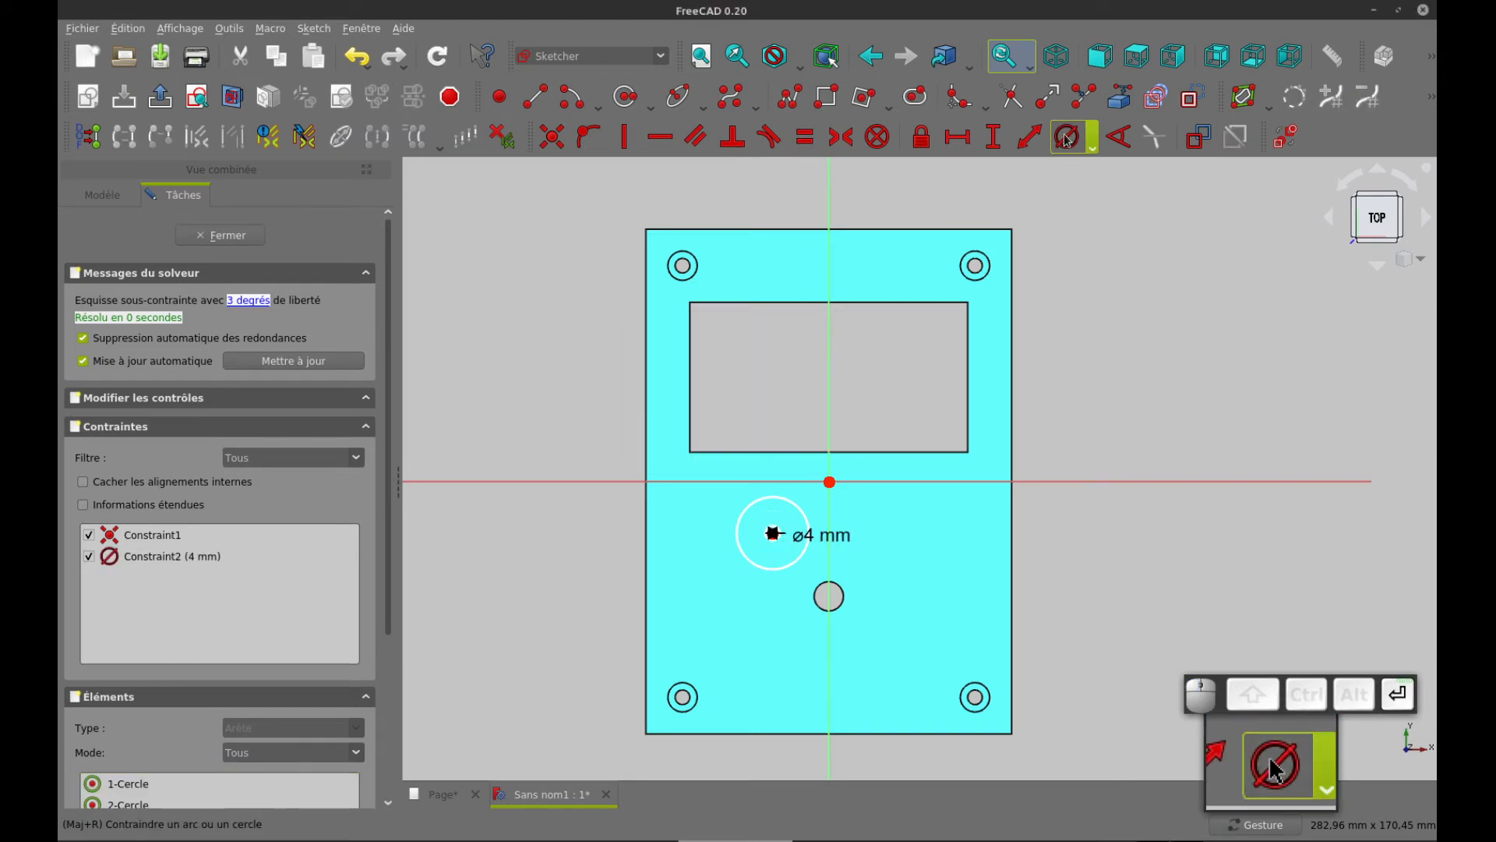
Set the outer concentric circle's diameter to 8 mm
left_click(801, 513)
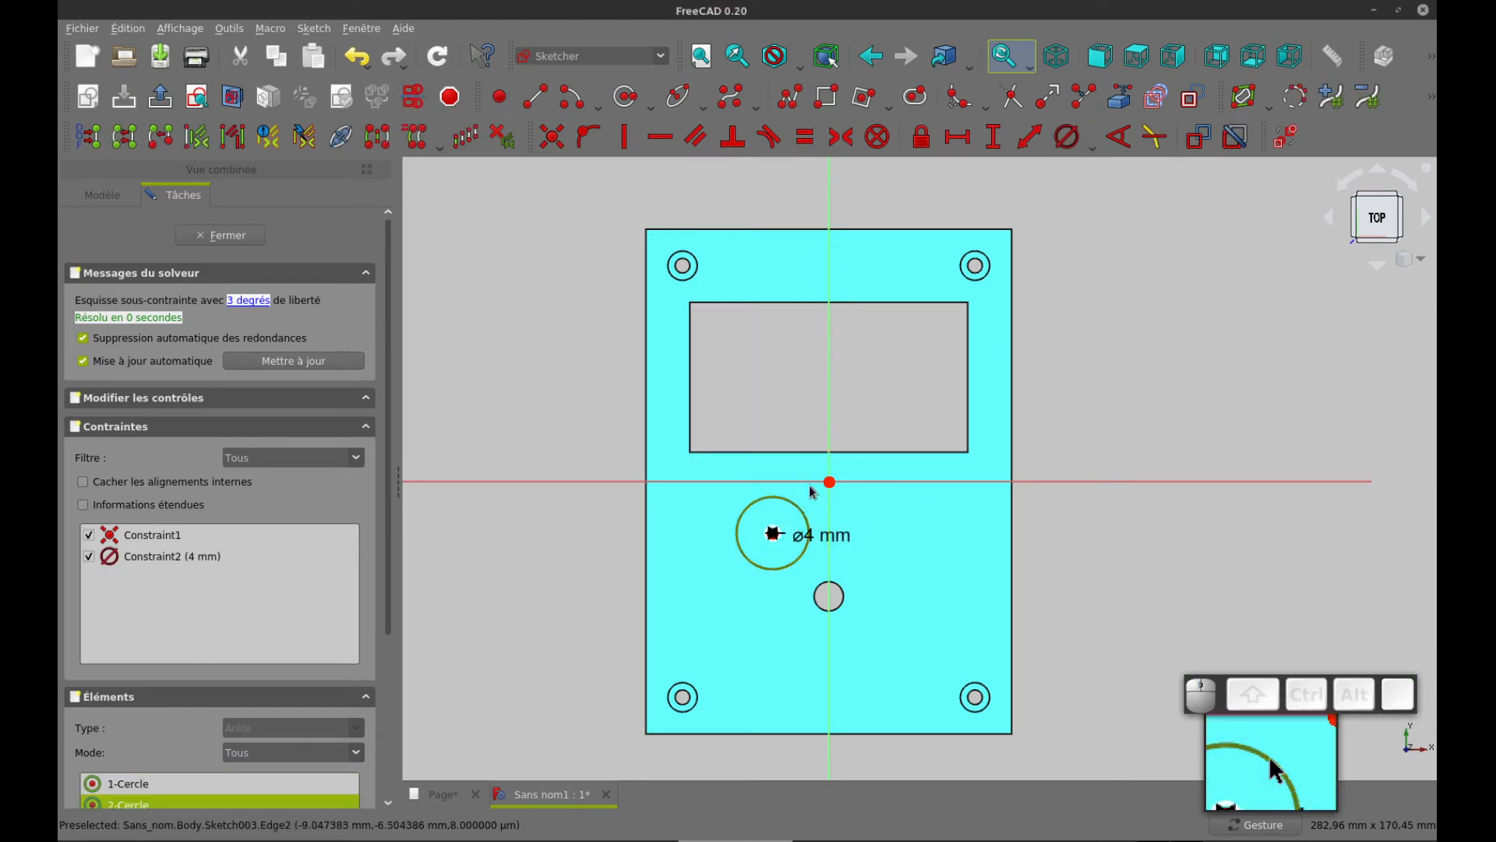
left_click(1067, 137)
type("8")
key("Return")
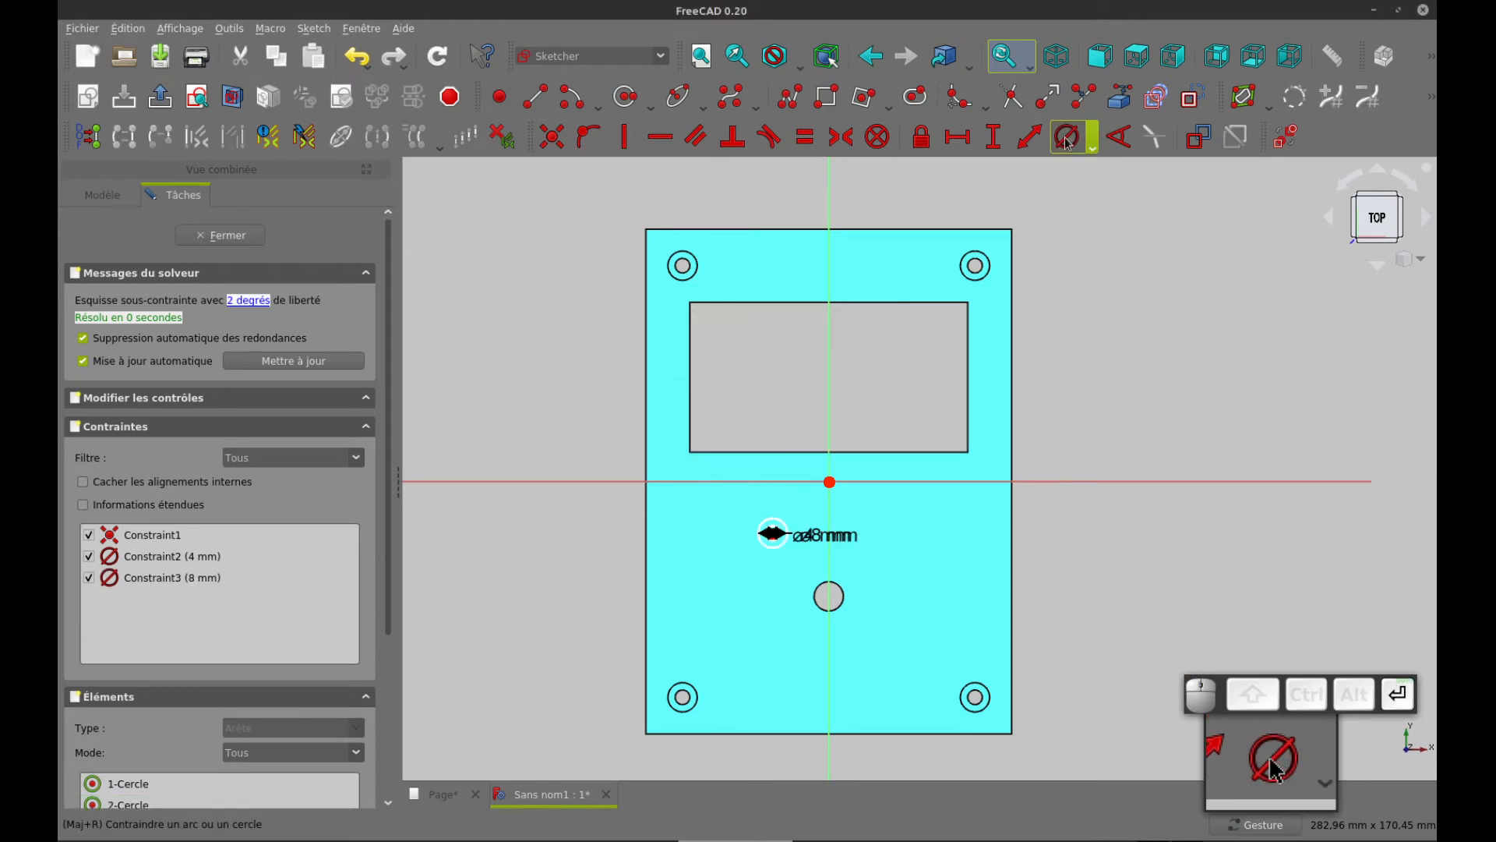
Move the 4 mm and 8 mm diameter labels apart to the upper left of the circles
scroll(832, 552, "up", 2)
scroll(833, 554, "up", 2)
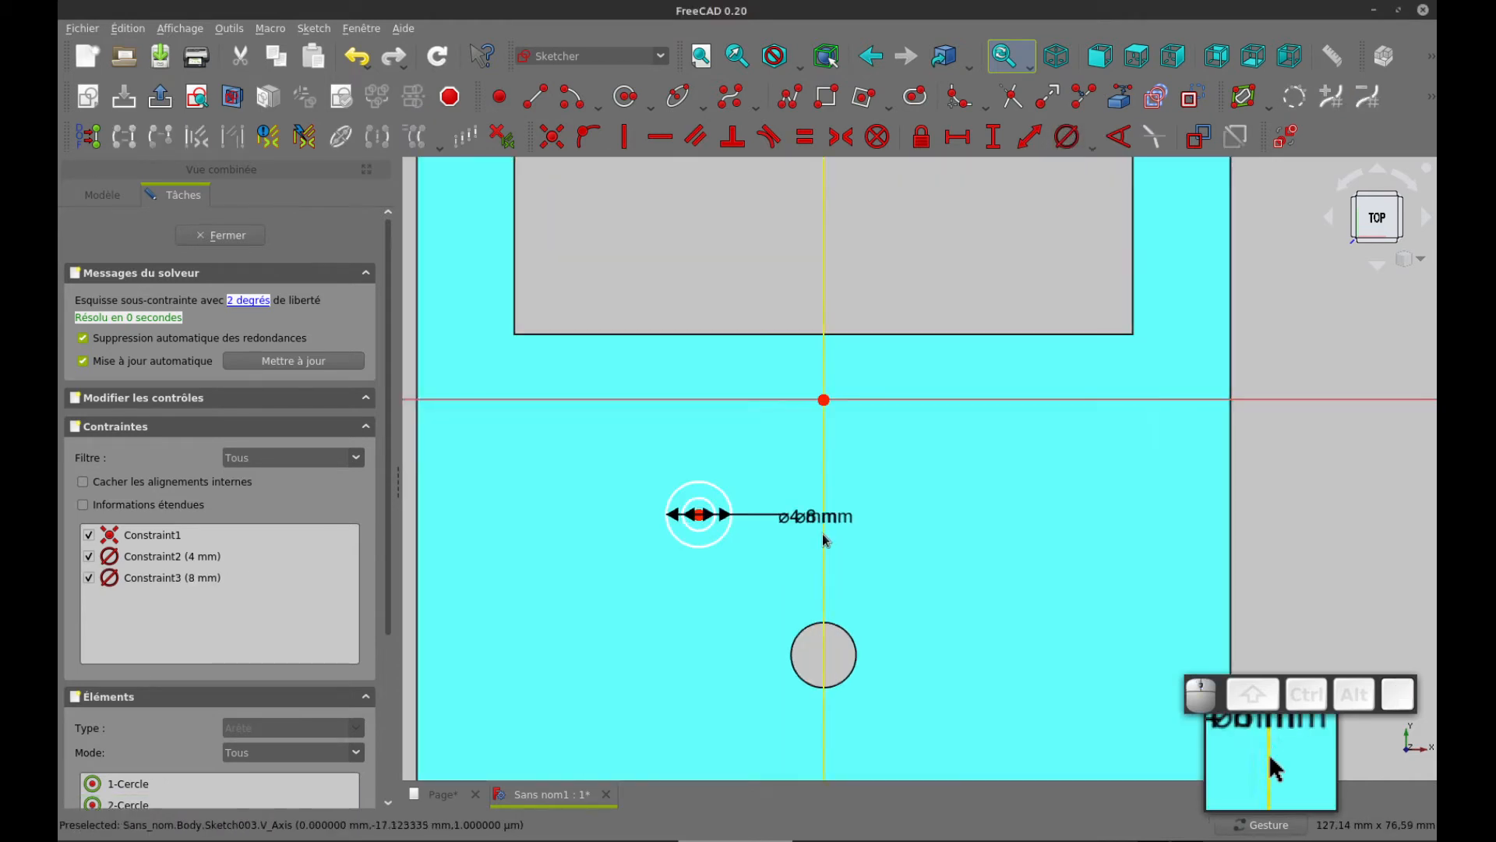
left_click_drag(821, 524, 746, 510)
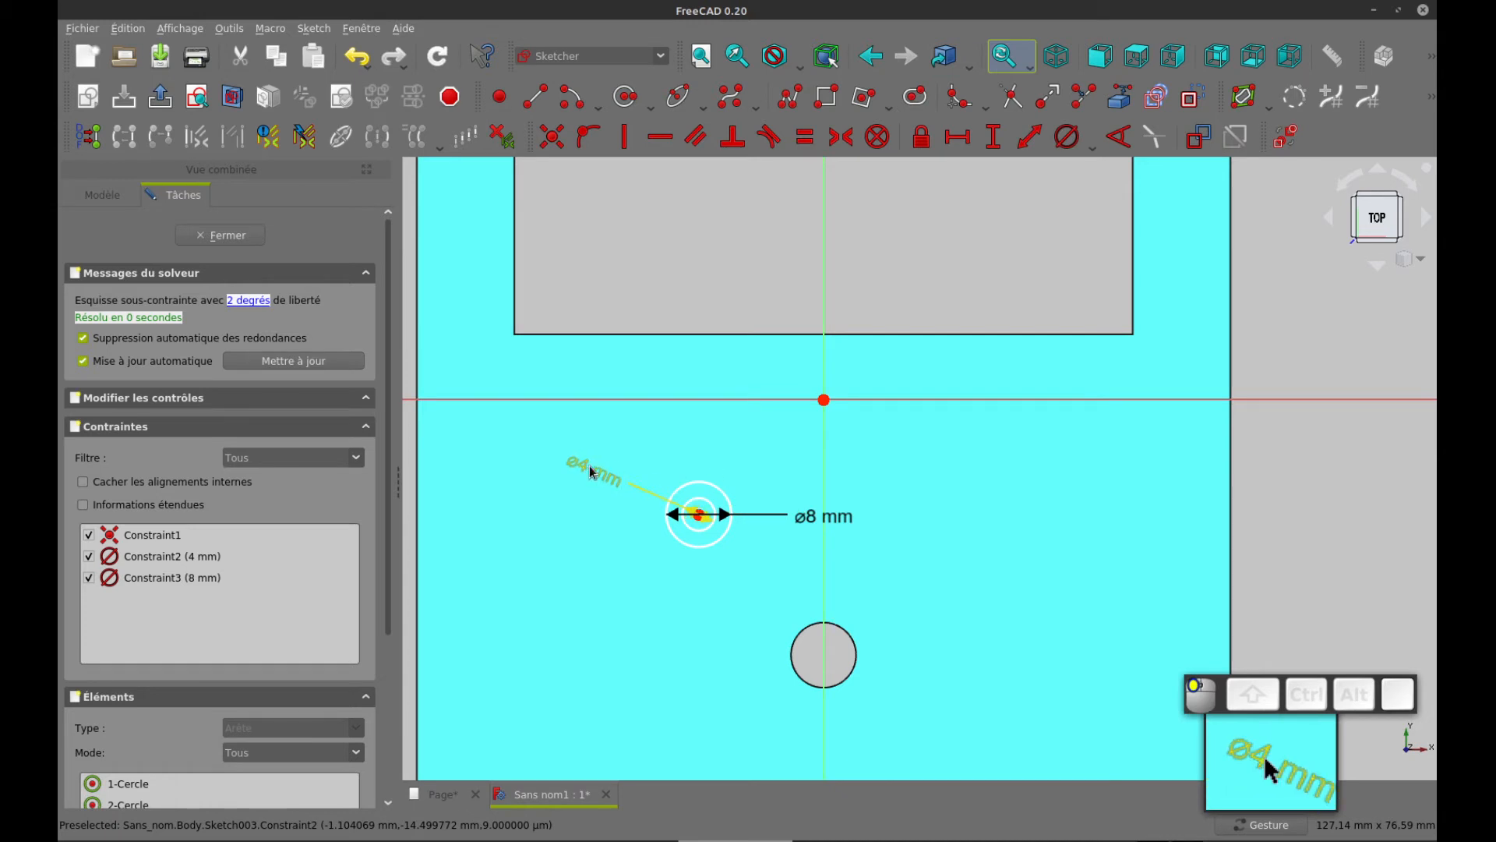
left_click_drag(644, 484, 644, 483)
left_click_drag(809, 513, 611, 441)
Start a rectangular array of both concentric circles with 3 columns and 2 rows, keeping the clone and separation-constraint options on
scroll(726, 559, "down", 2)
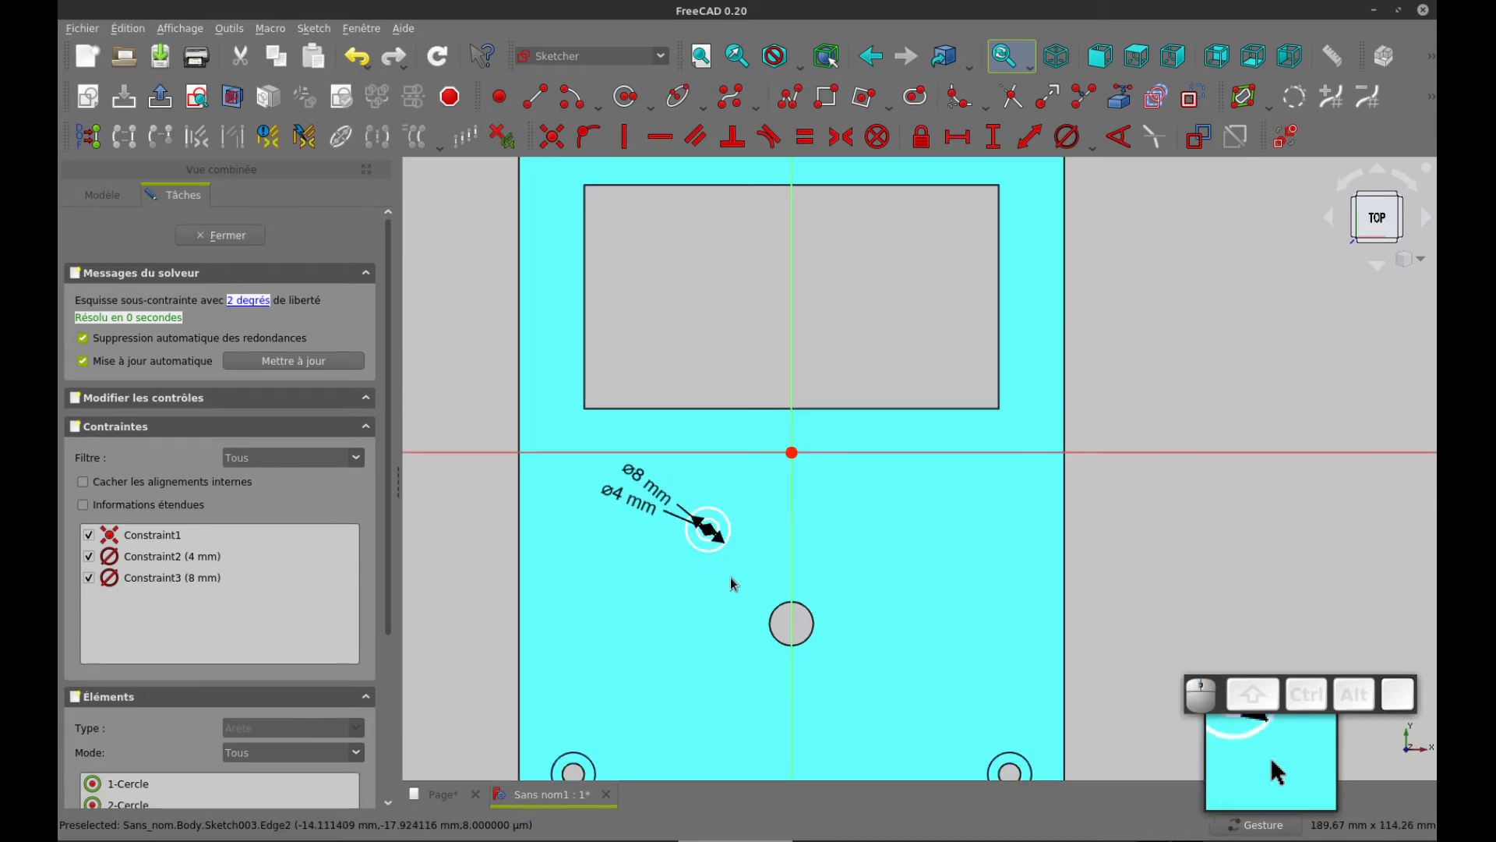
mouse_move(726, 602)
right_mouse_down()
mouse_move(701, 530)
mouse_move(635, 457)
right_mouse_up()
scroll(699, 539, "up", 2)
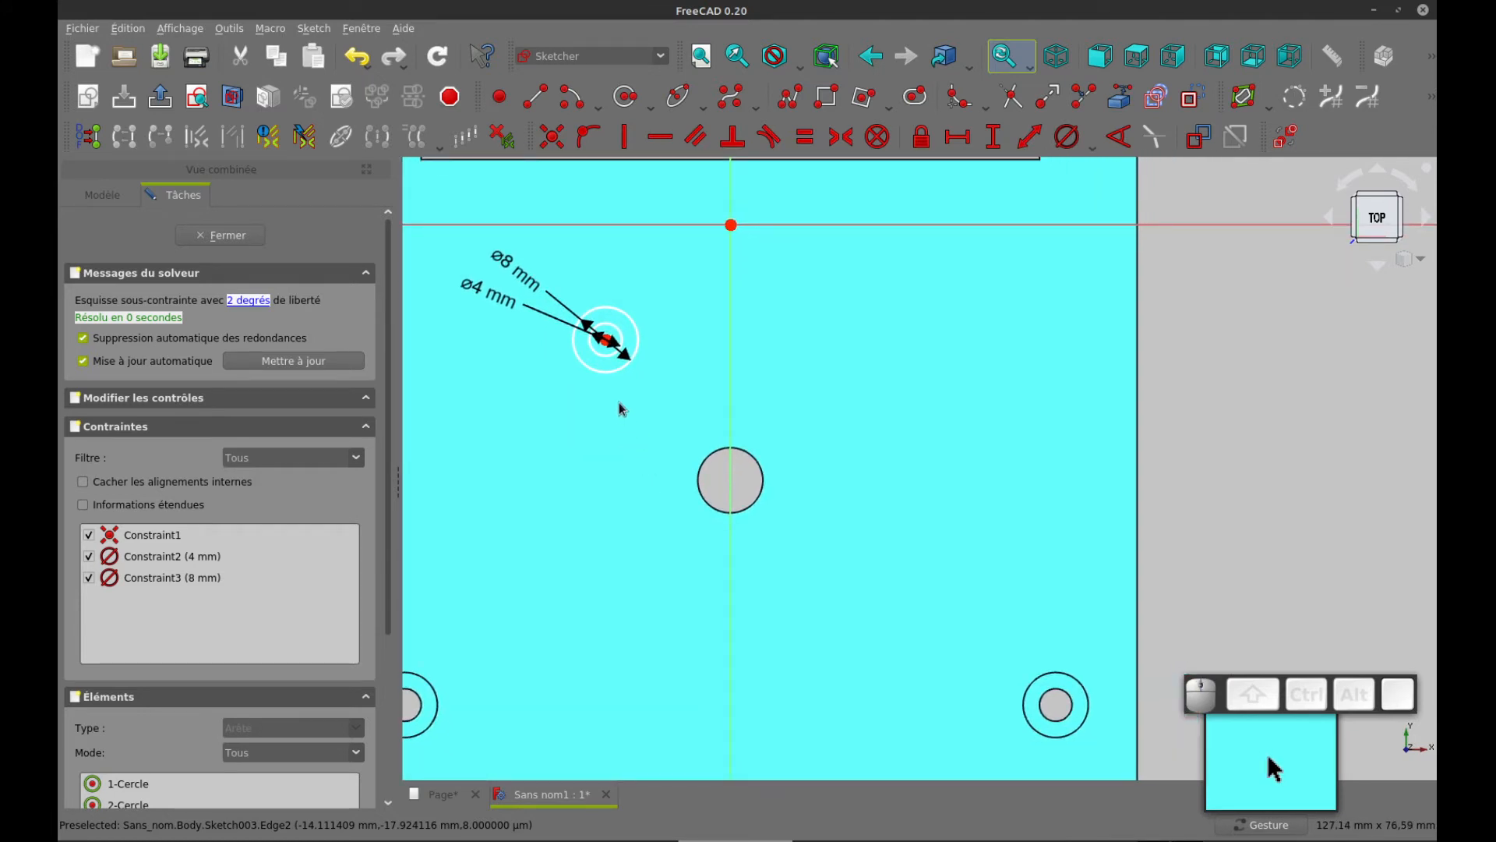
left_click(616, 334)
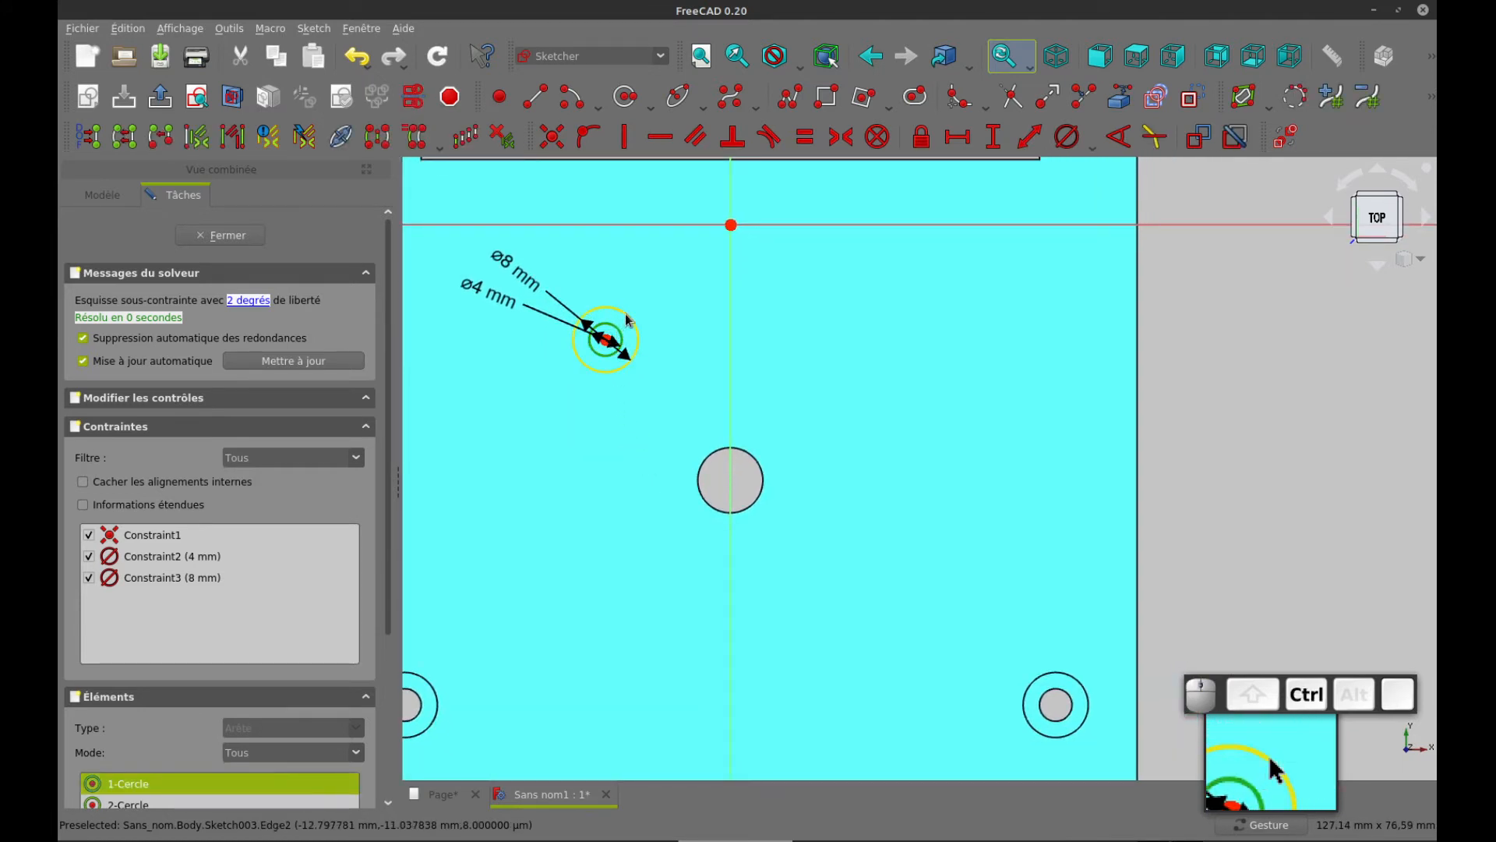
left_click(632, 322, "ctrl")
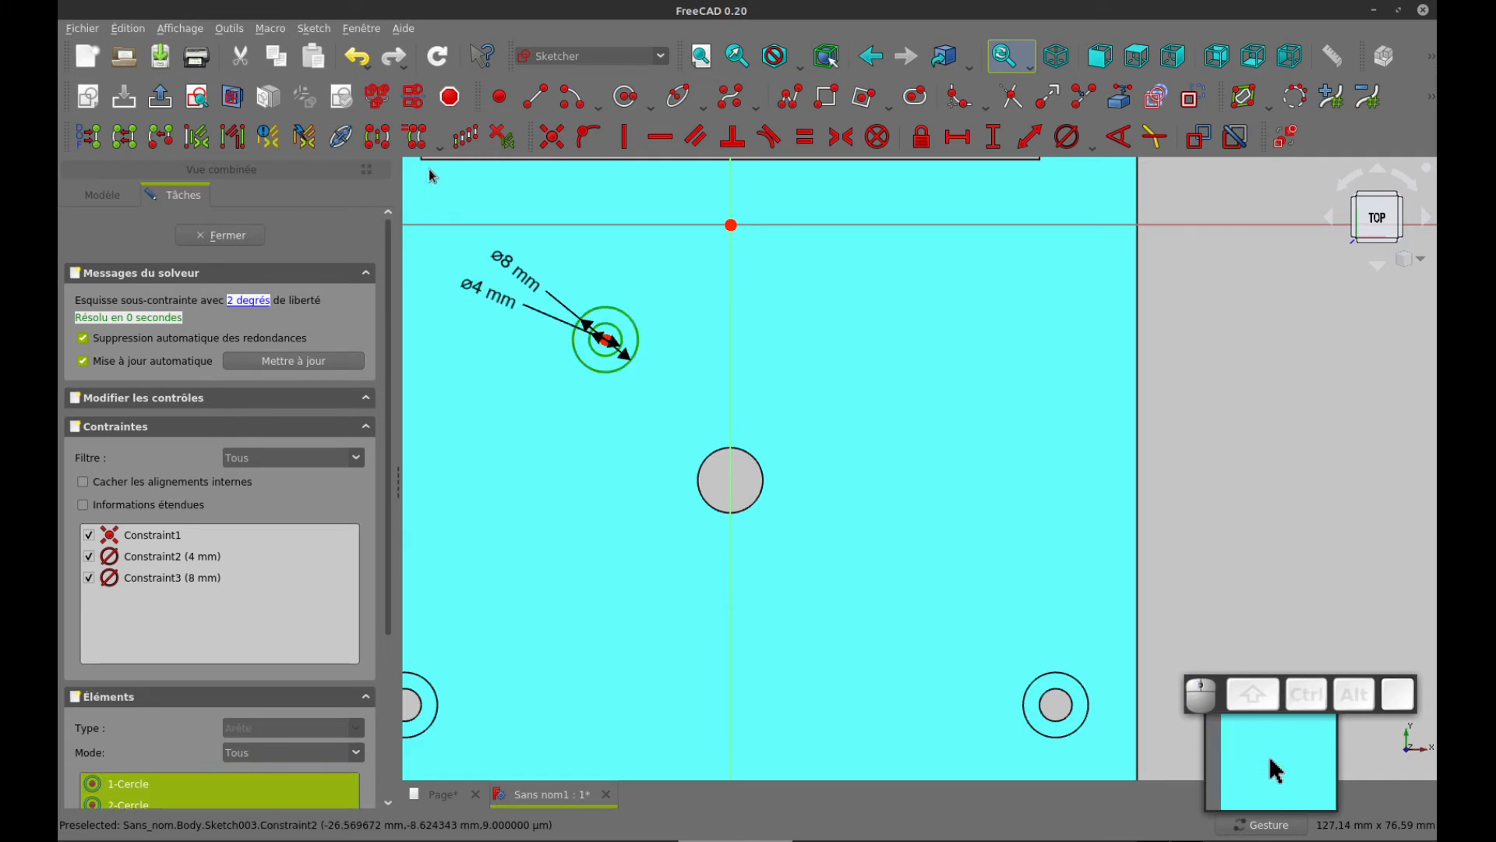
left_click(470, 139)
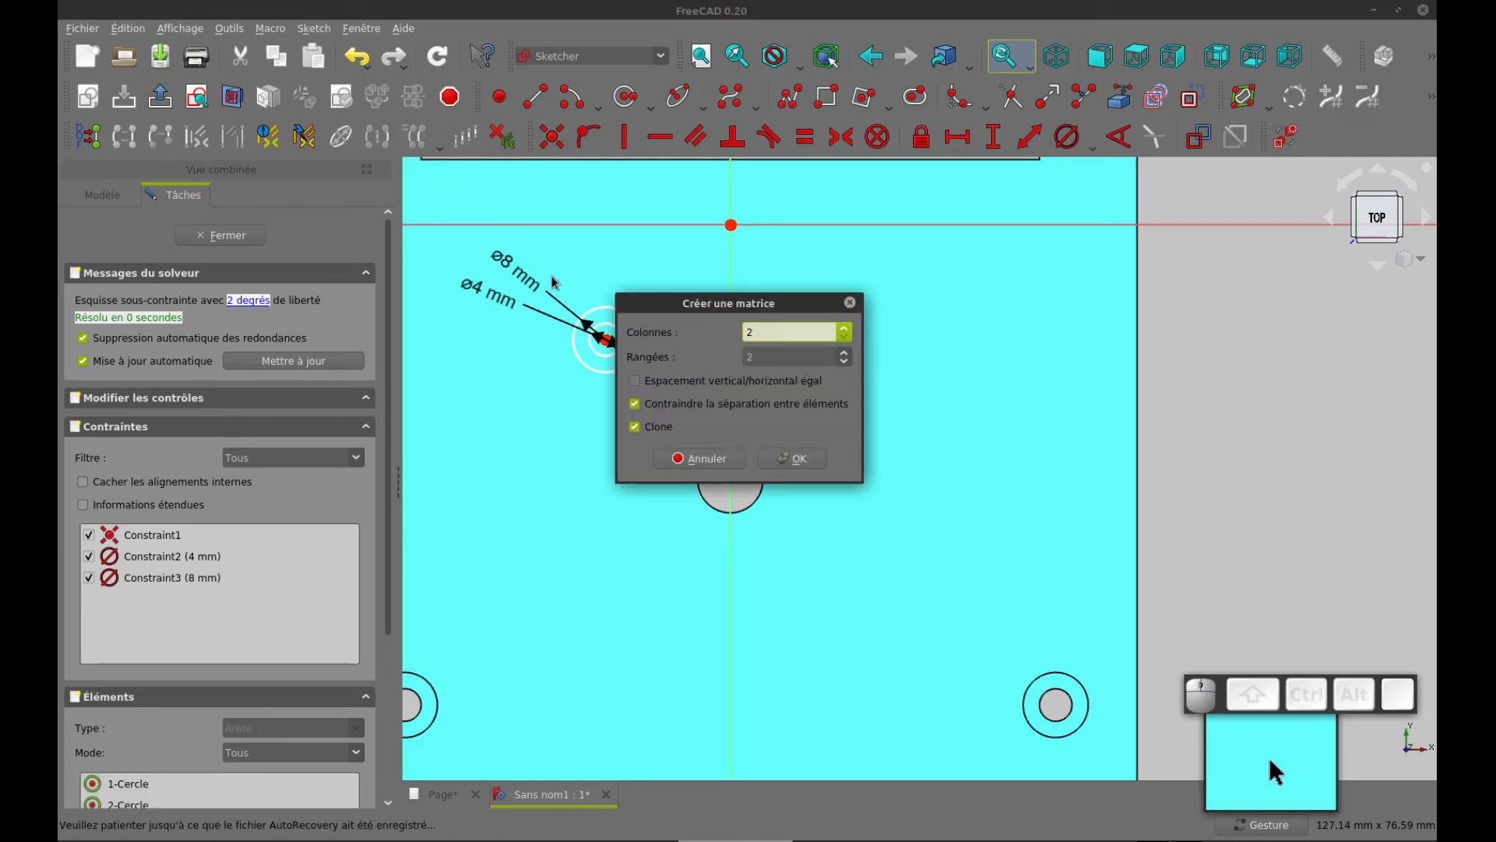
left_click(770, 333)
left_click_drag(770, 332, 701, 325)
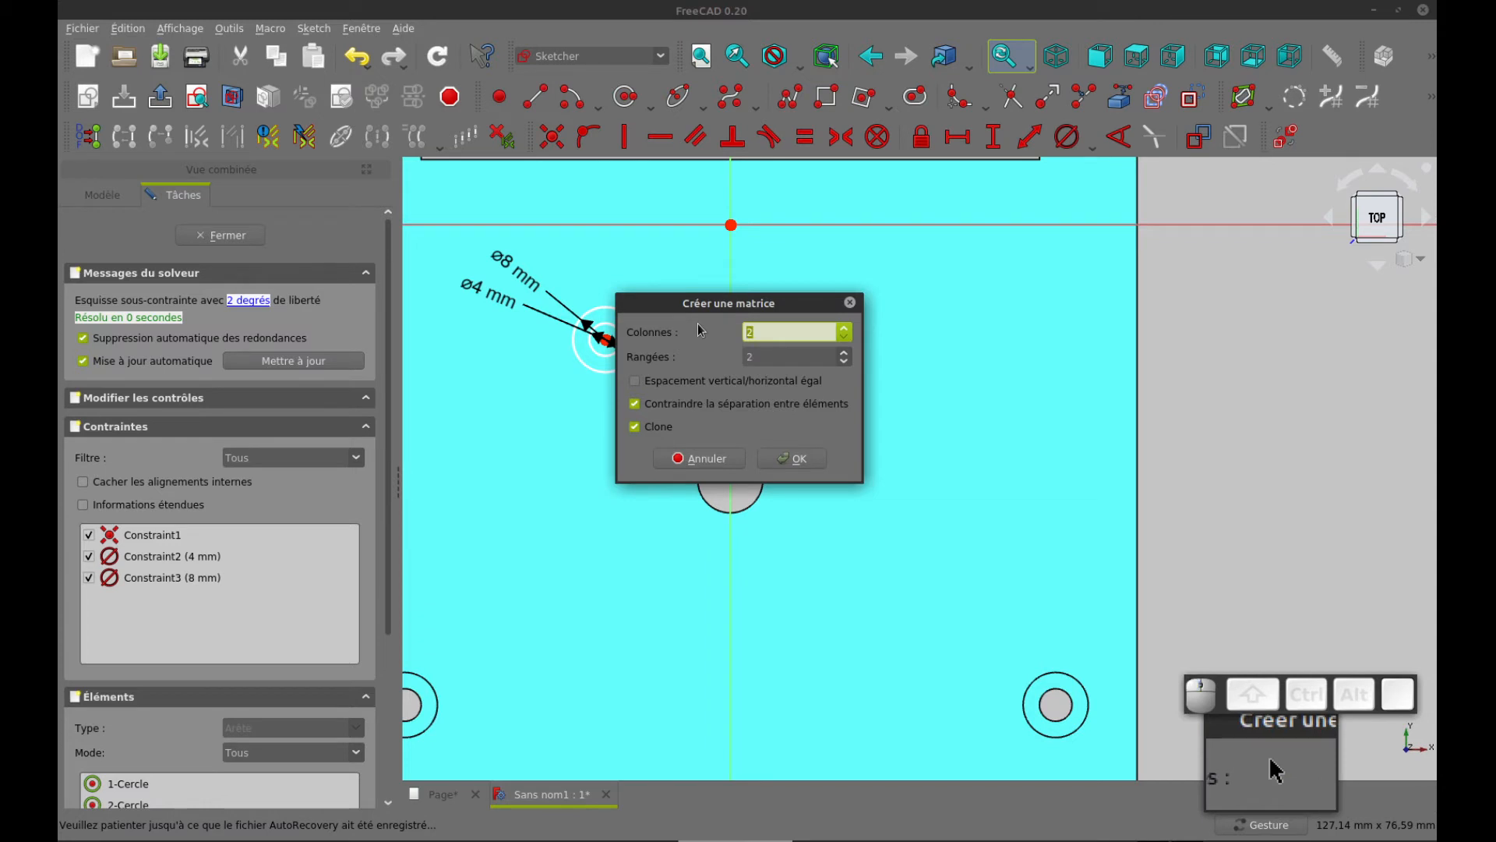
type("3")
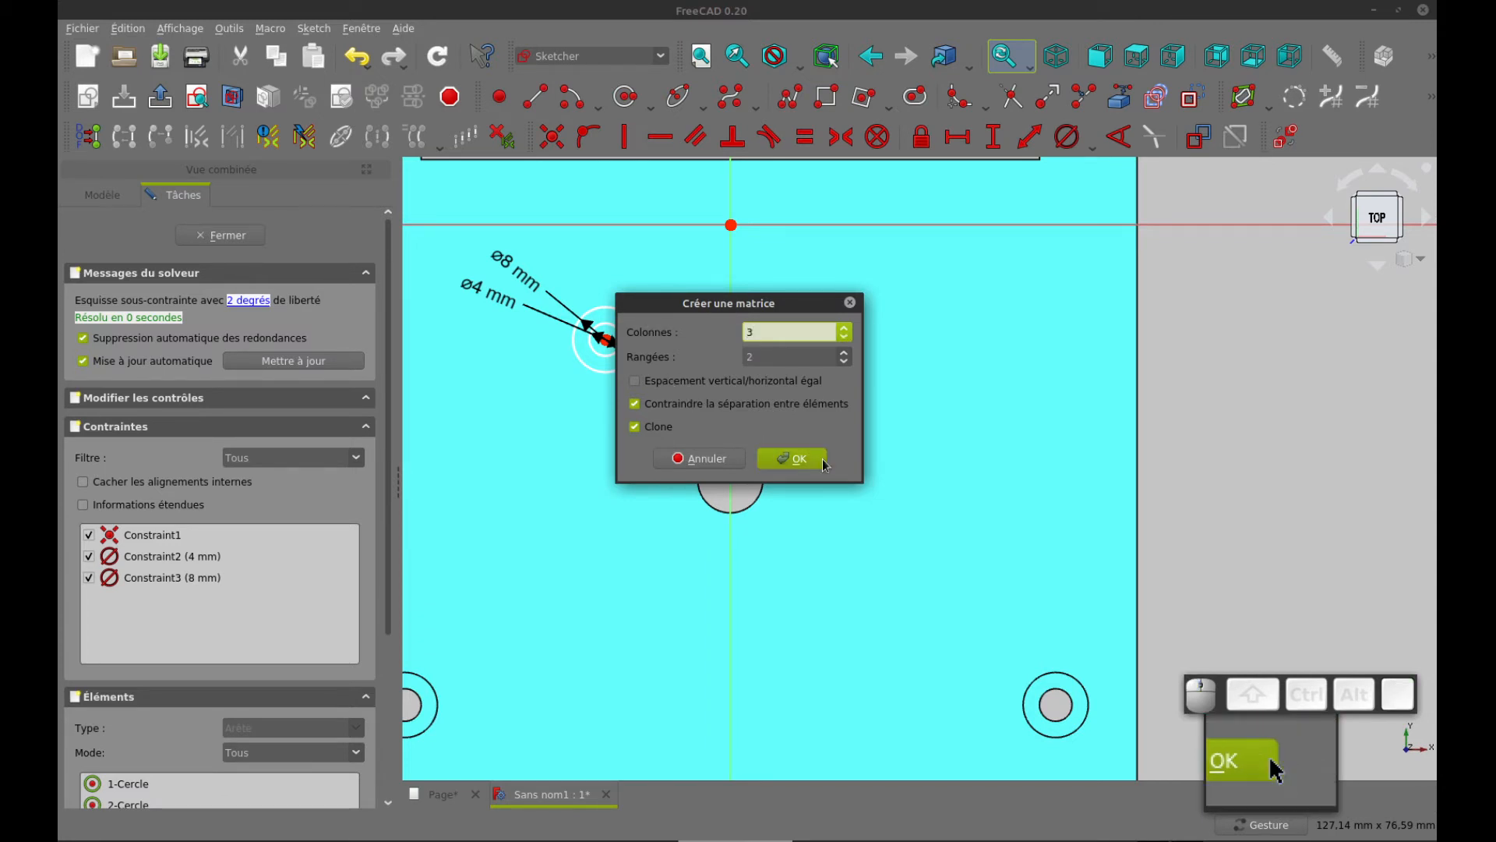
left_click(792, 458)
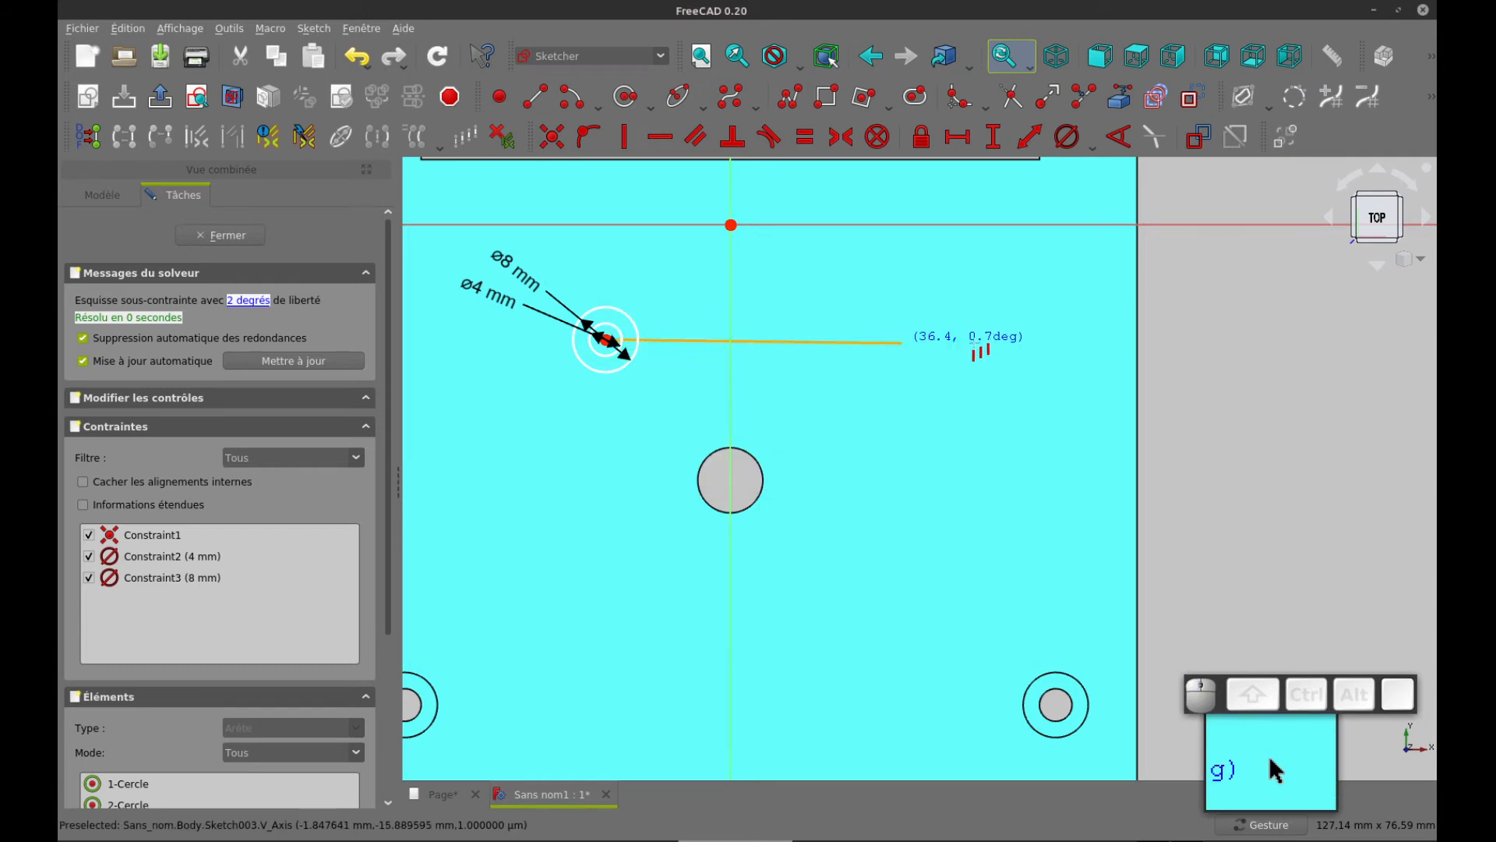
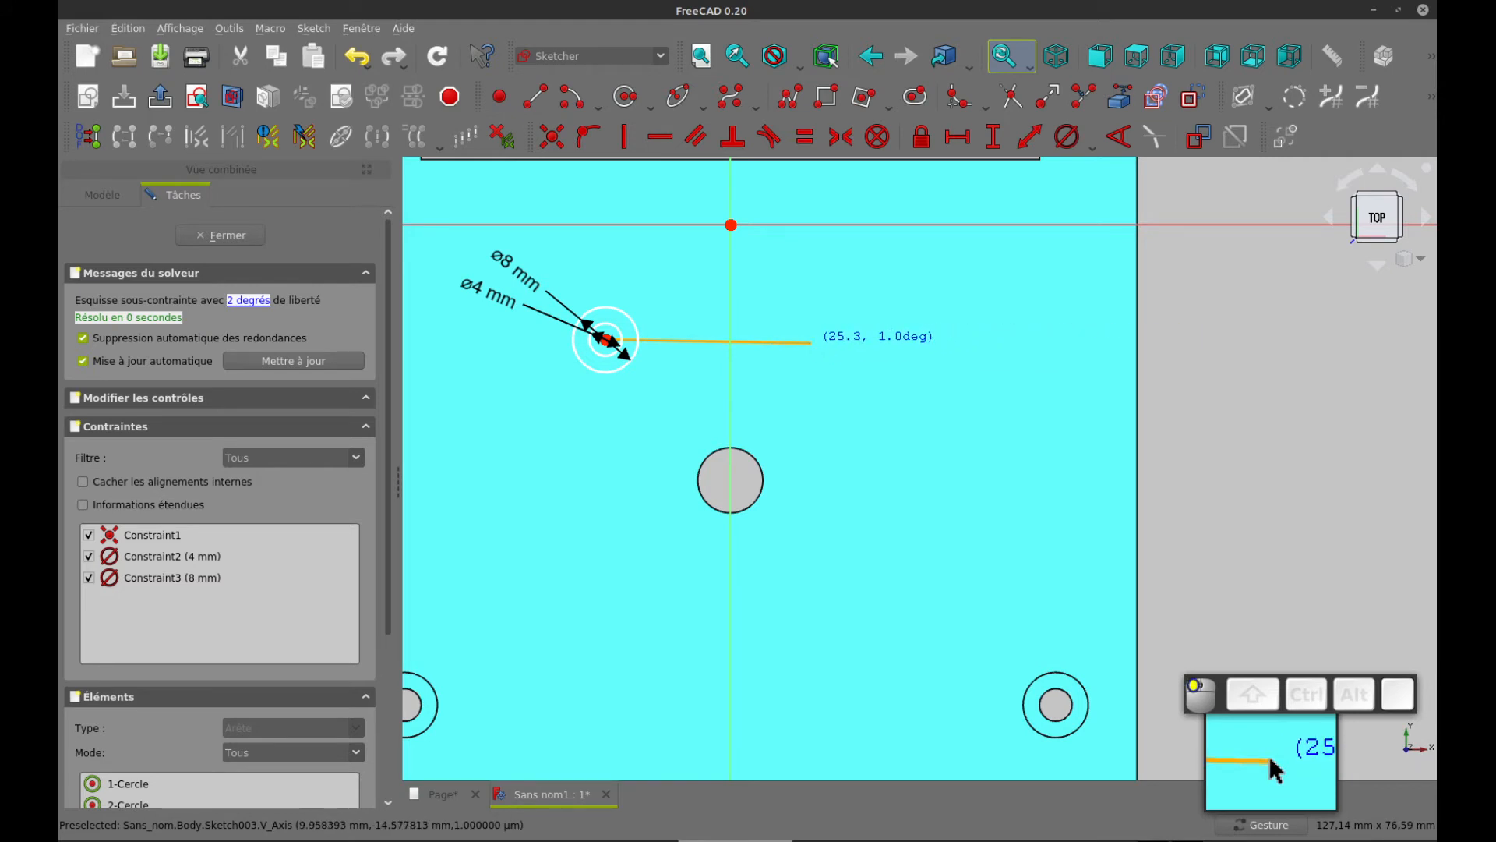
Place the rectangular array of concentric circles with a column spacing of about 25.3 mm and leave the tool
left_click(810, 341)
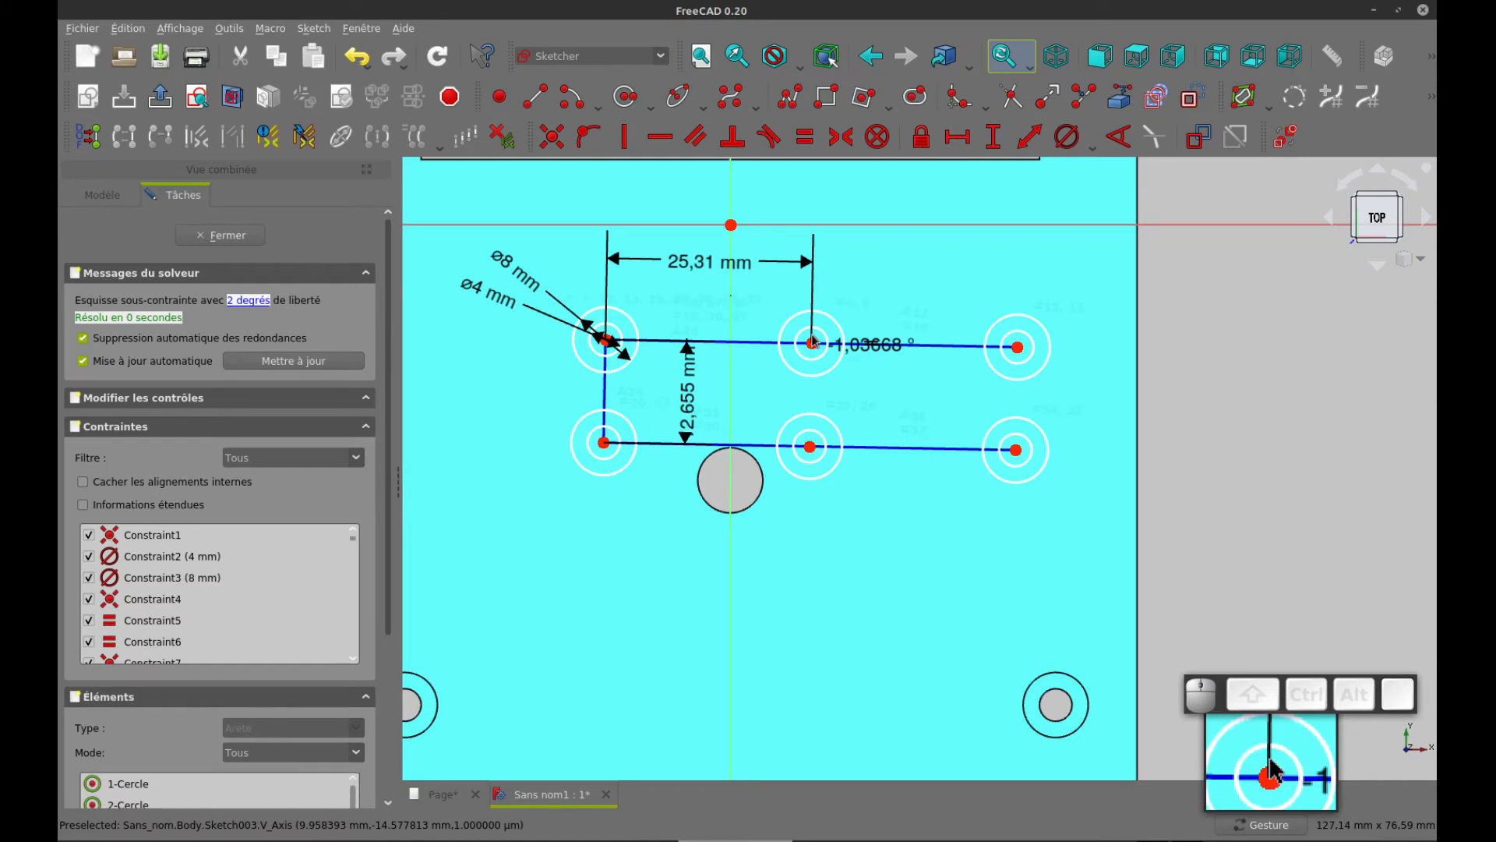
right_click(869, 284)
key("Escape")
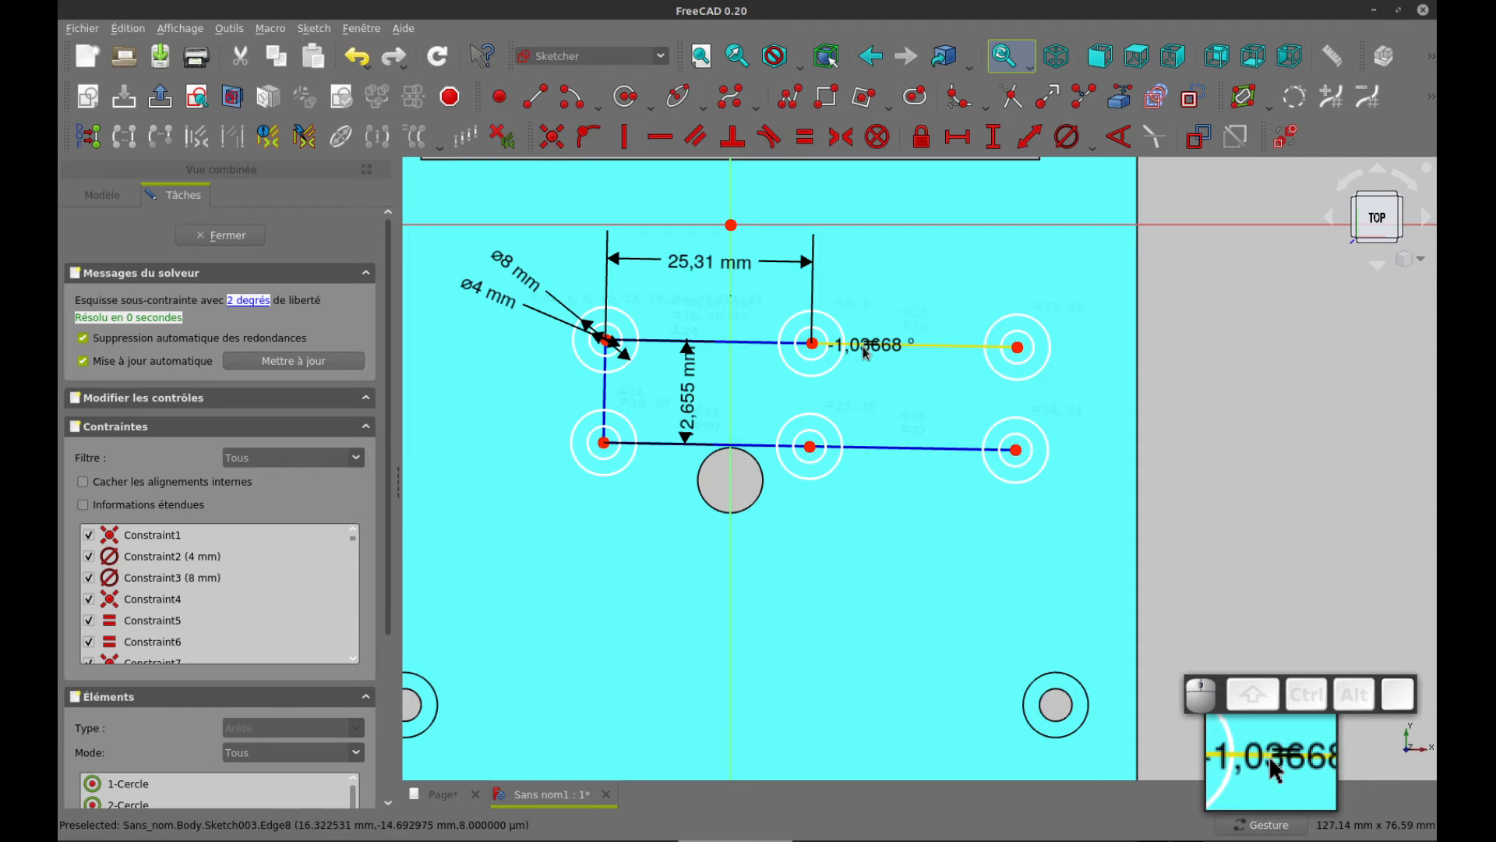
Delete the array's angle constraint and constrain the upper row's construction line between the second and third circles to be horizontal
key("Delete")
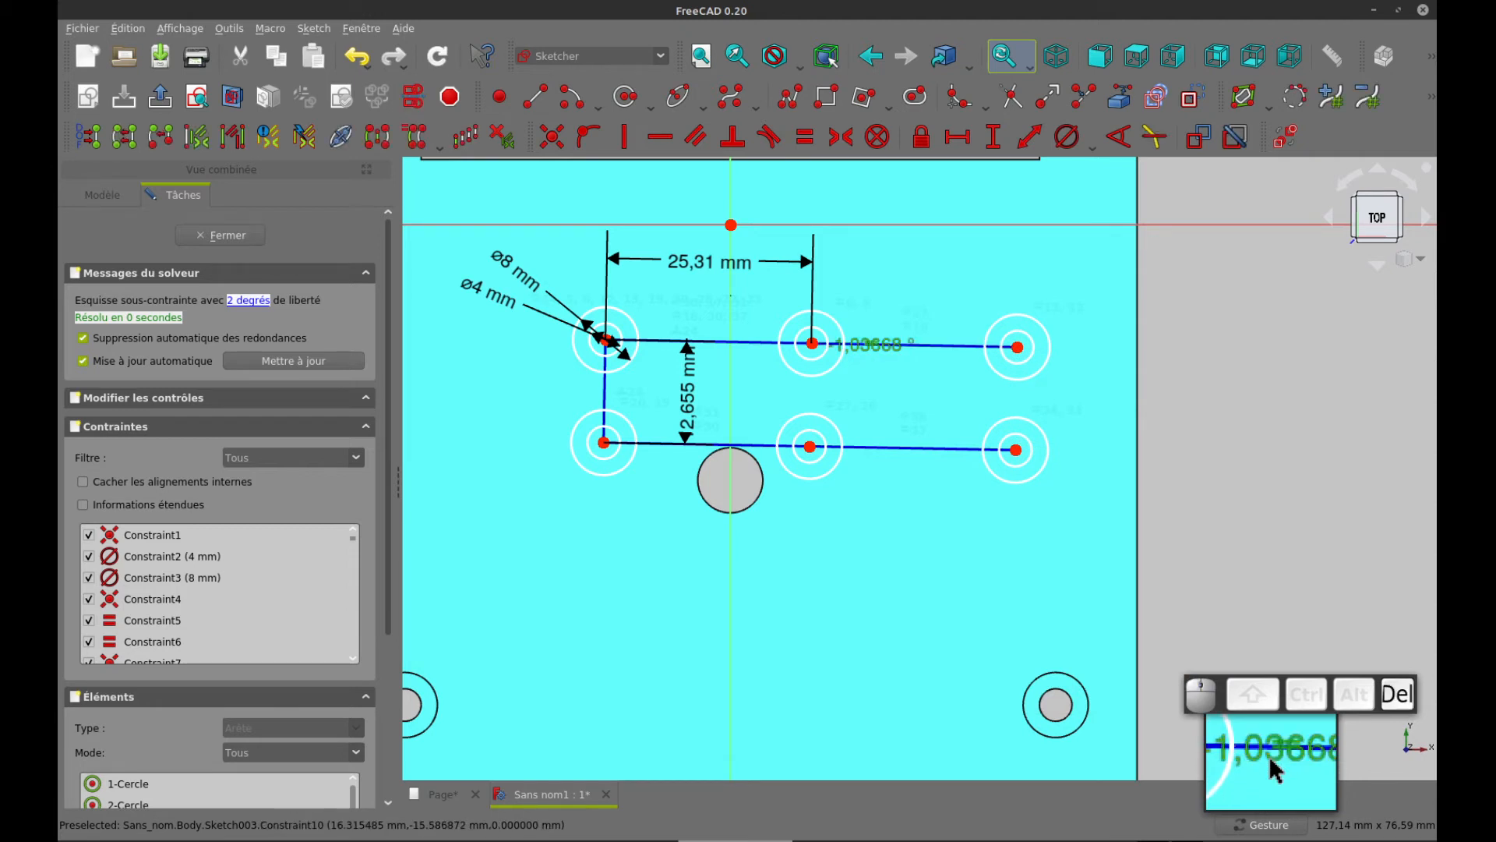
left_click(874, 344)
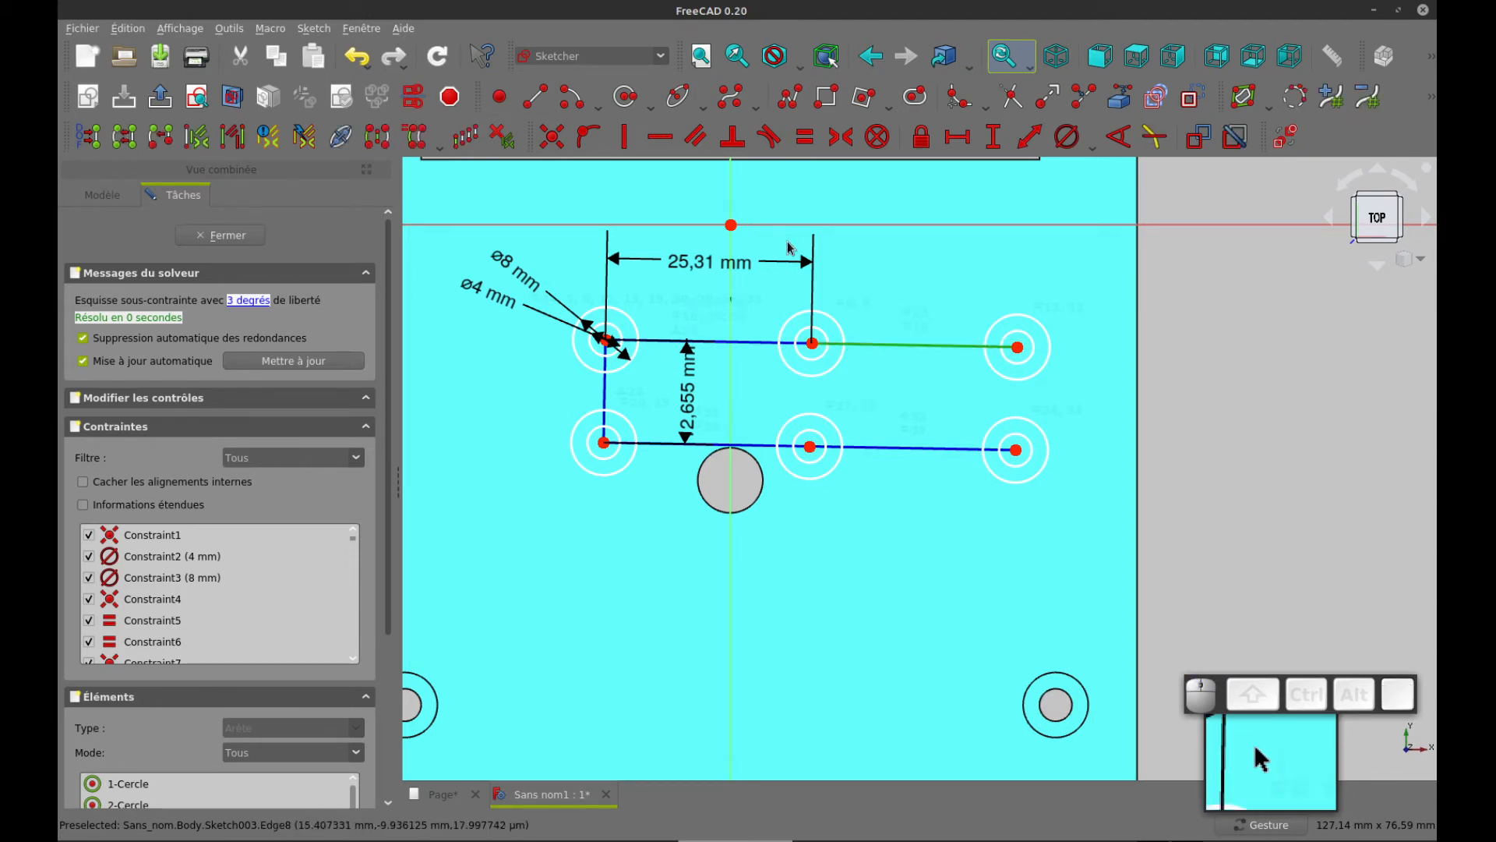
left_click(662, 143)
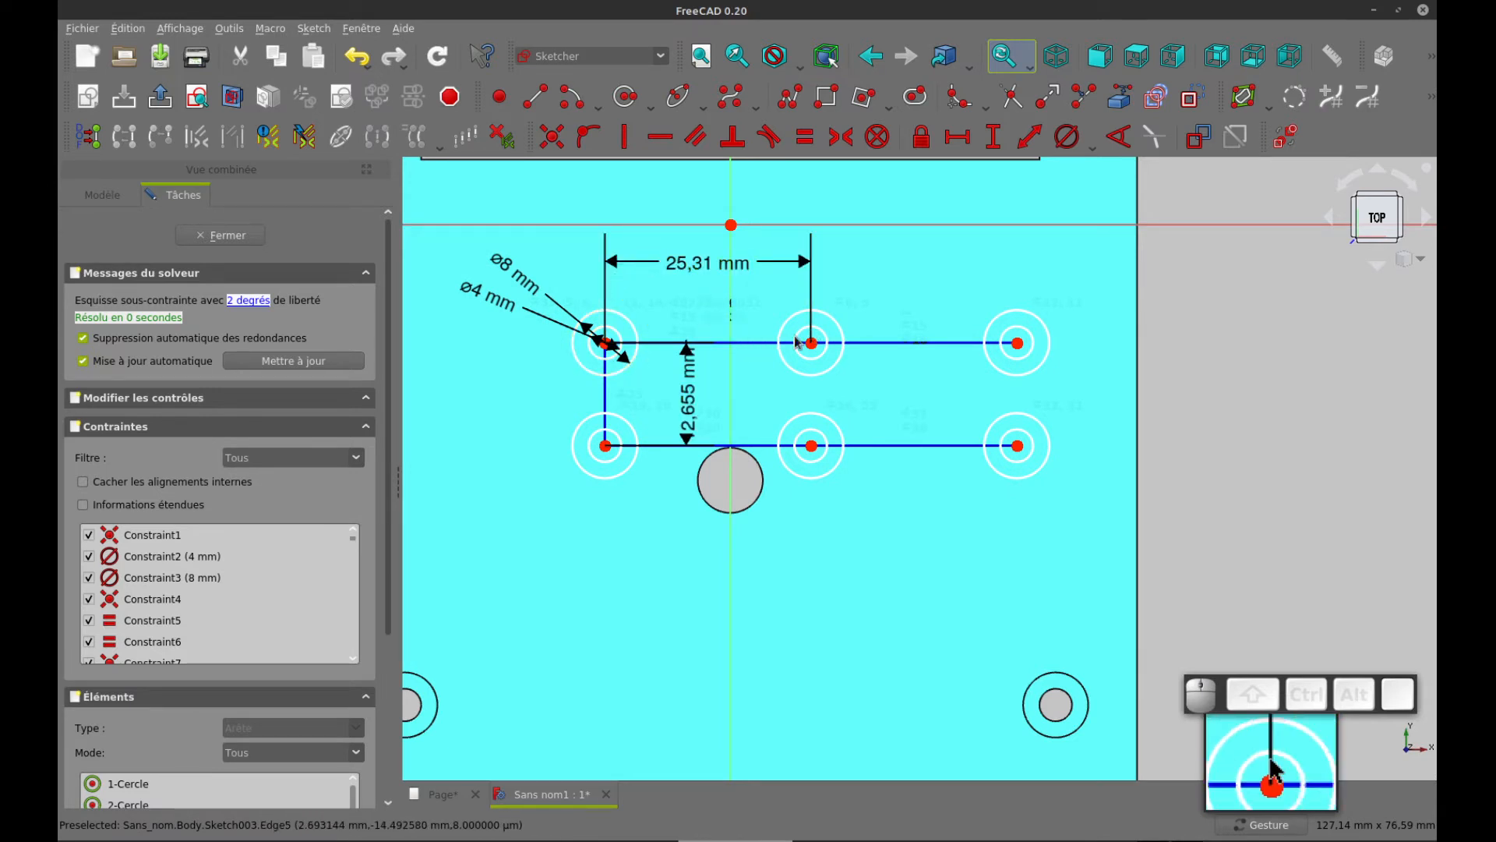
Check the boss spacing in the drawing's rear view and set the array's column spacing to 25 mm
key("ctrl+Tab")
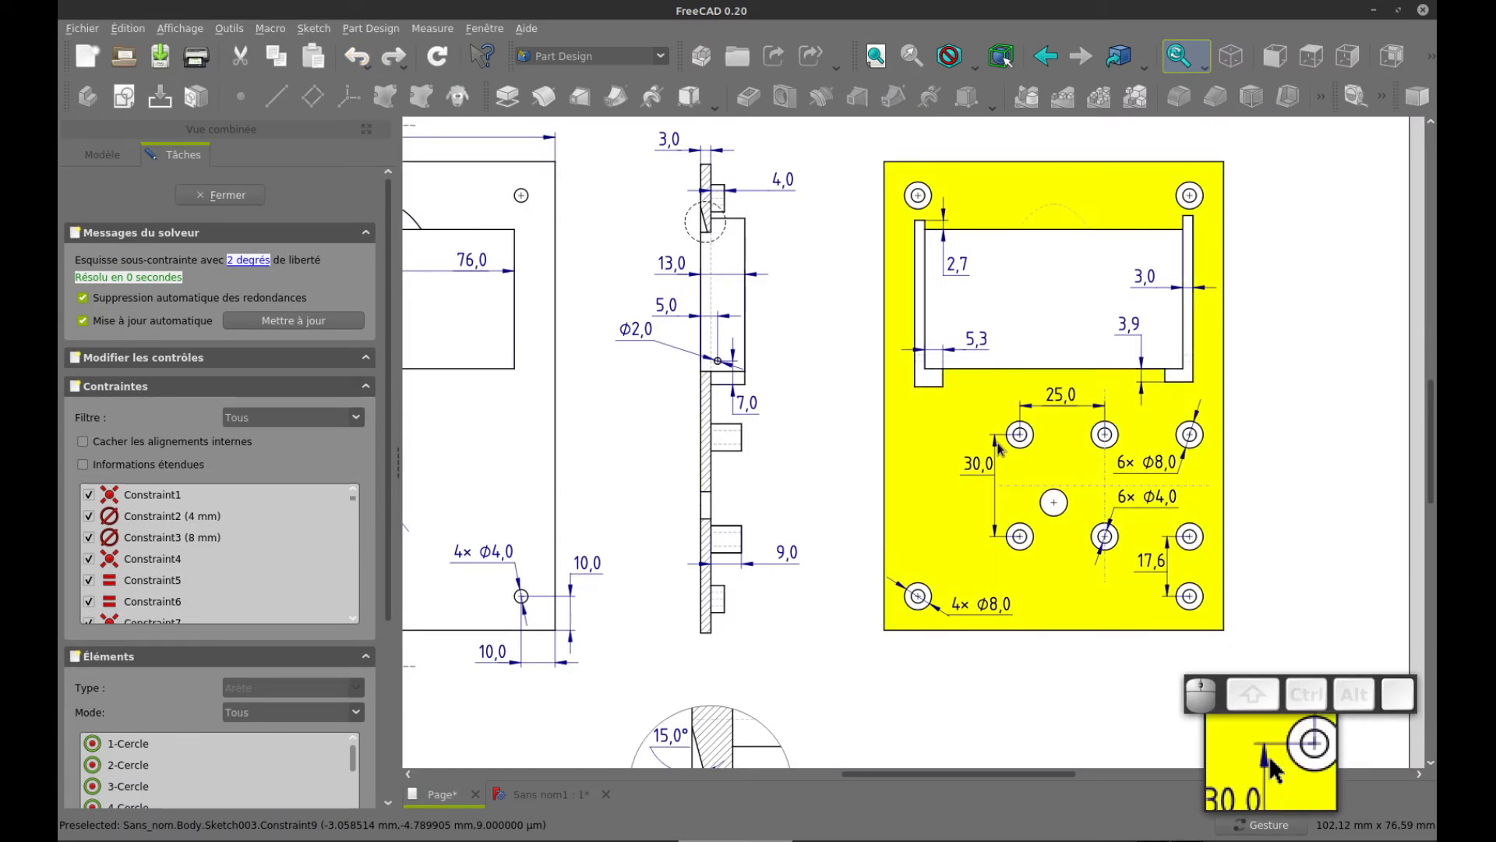
key("ctrl+Tab")
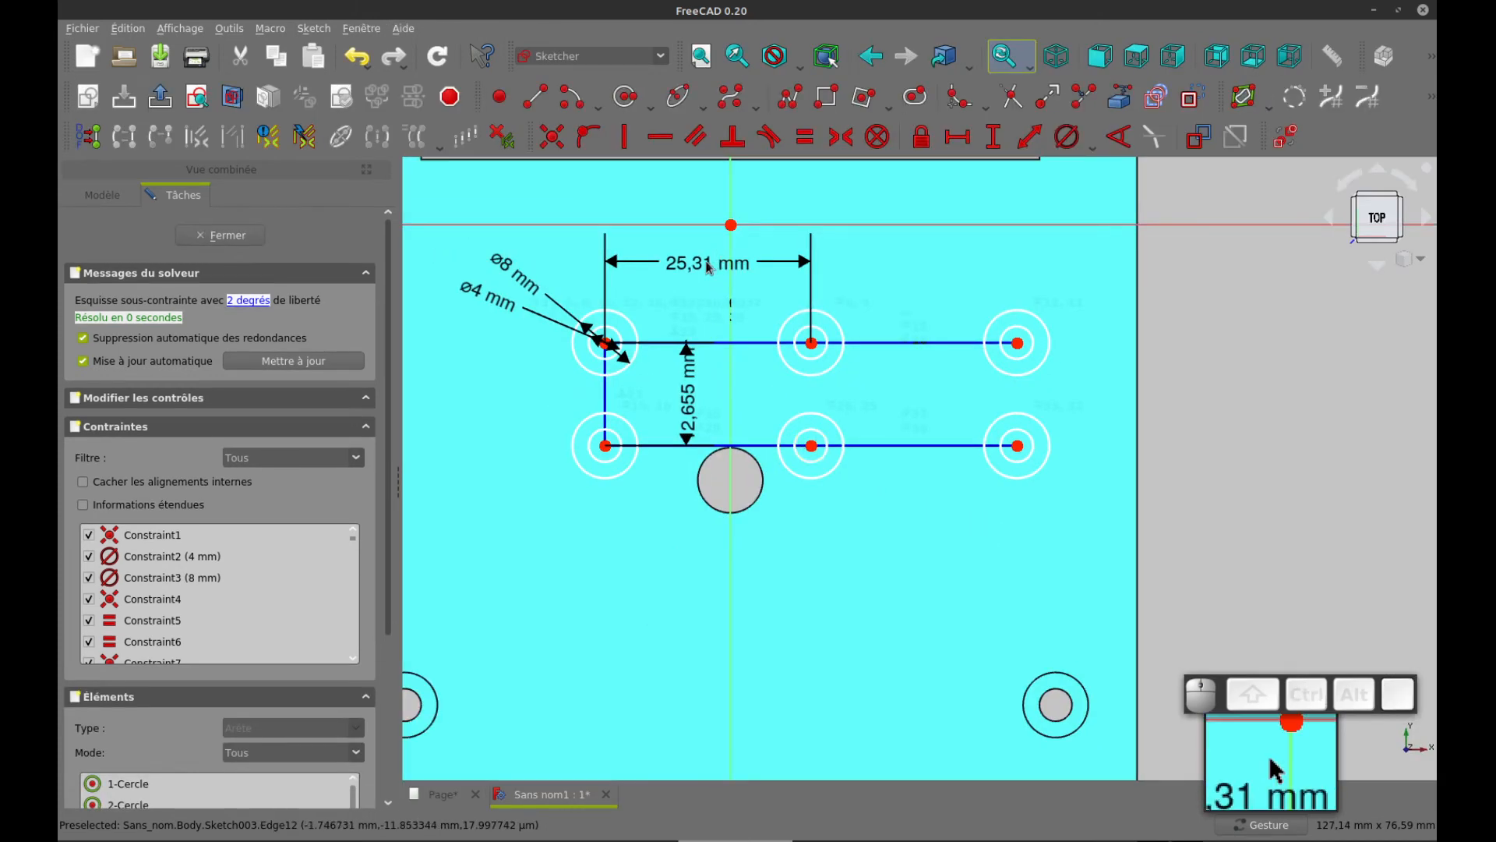
double_click(698, 264)
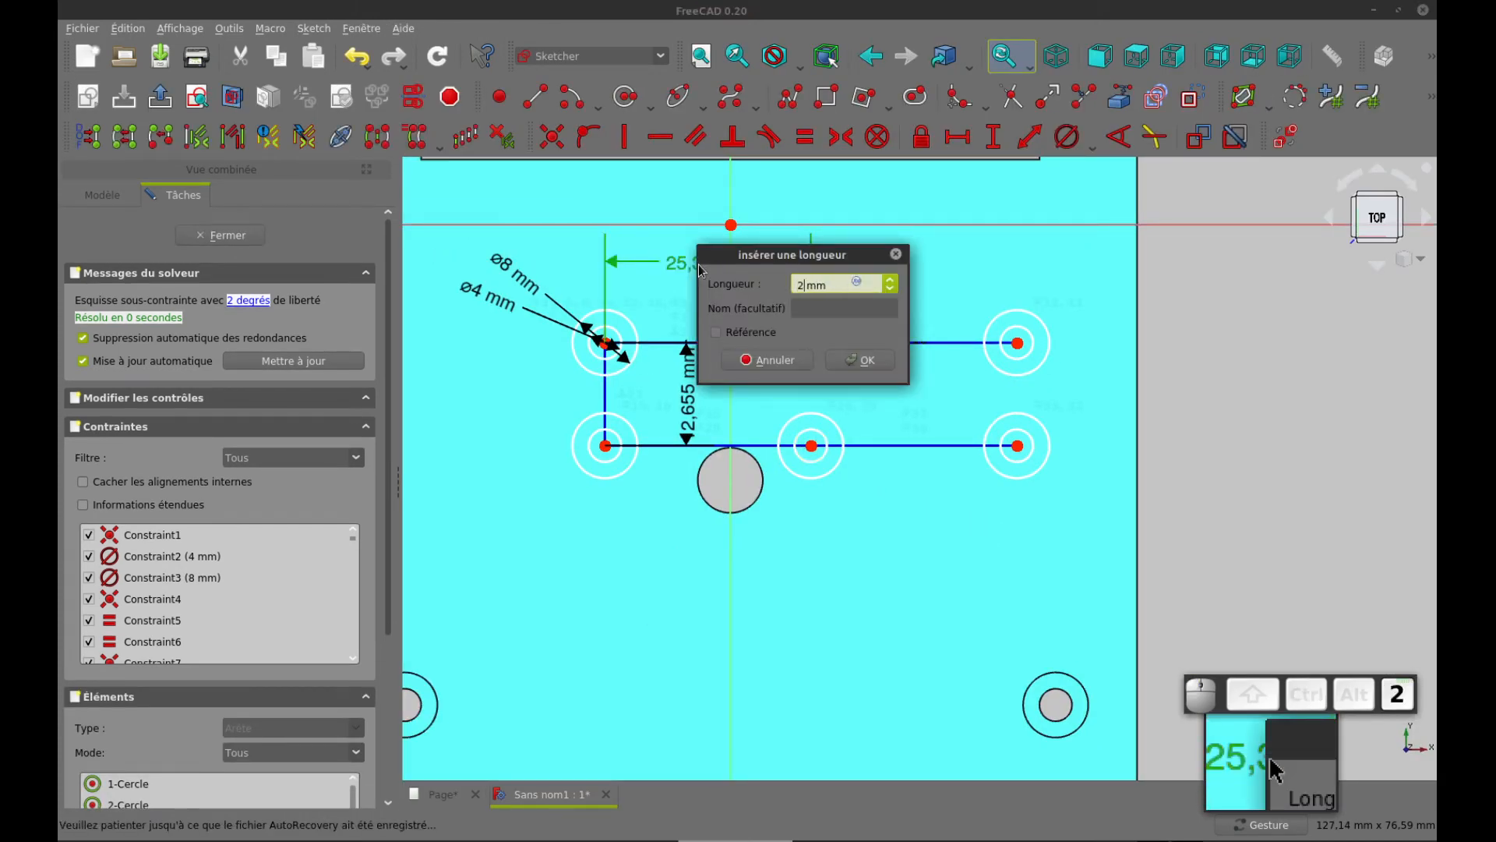
type("25")
key("Return")
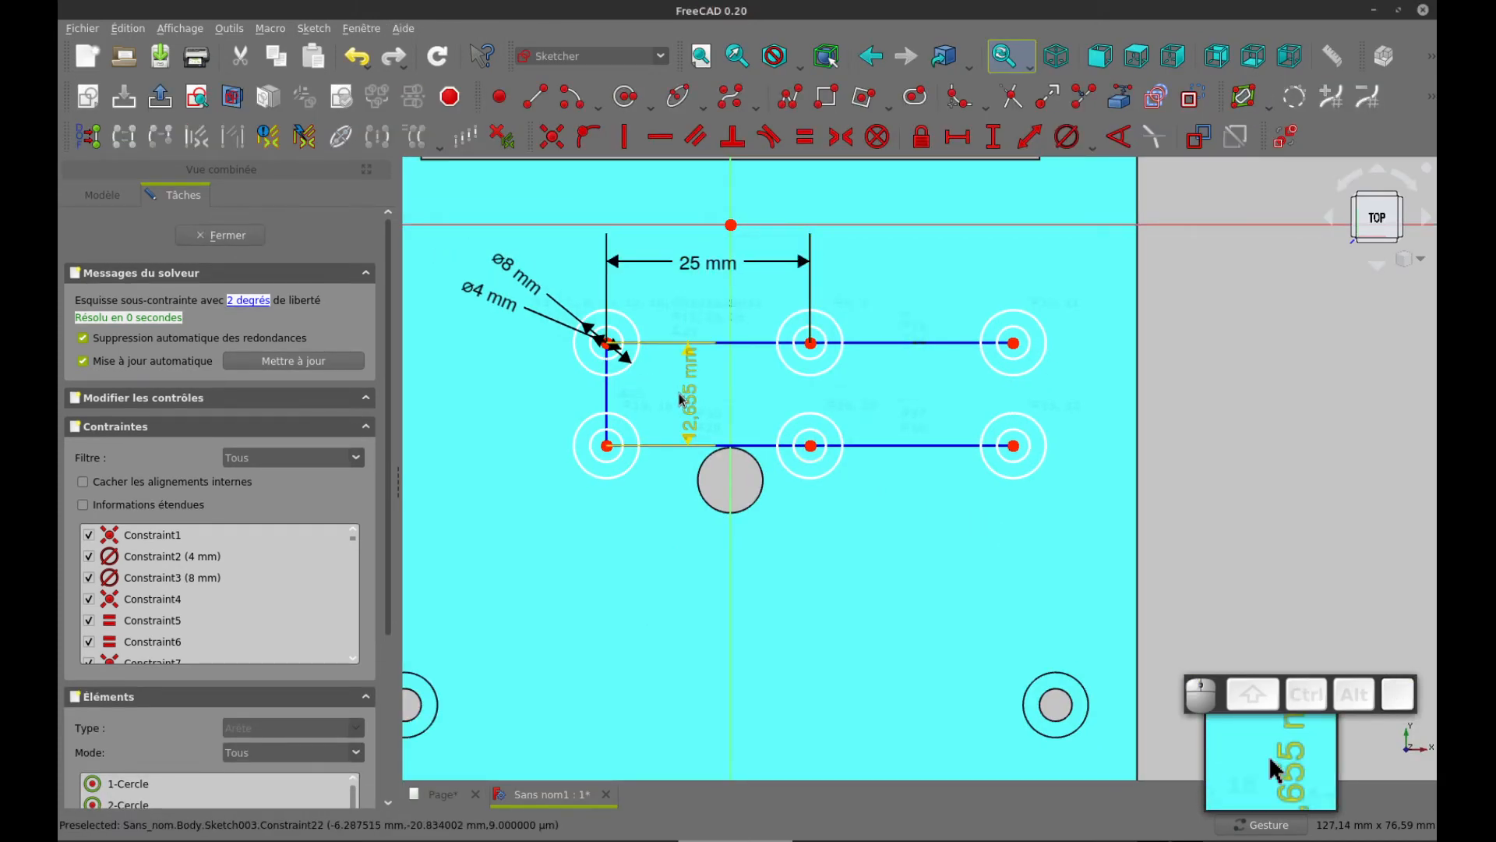
Move the vertical dimension clear of the circles on the array's left side and set the row spacing to 30 mm
left_click_drag(689, 393, 490, 394)
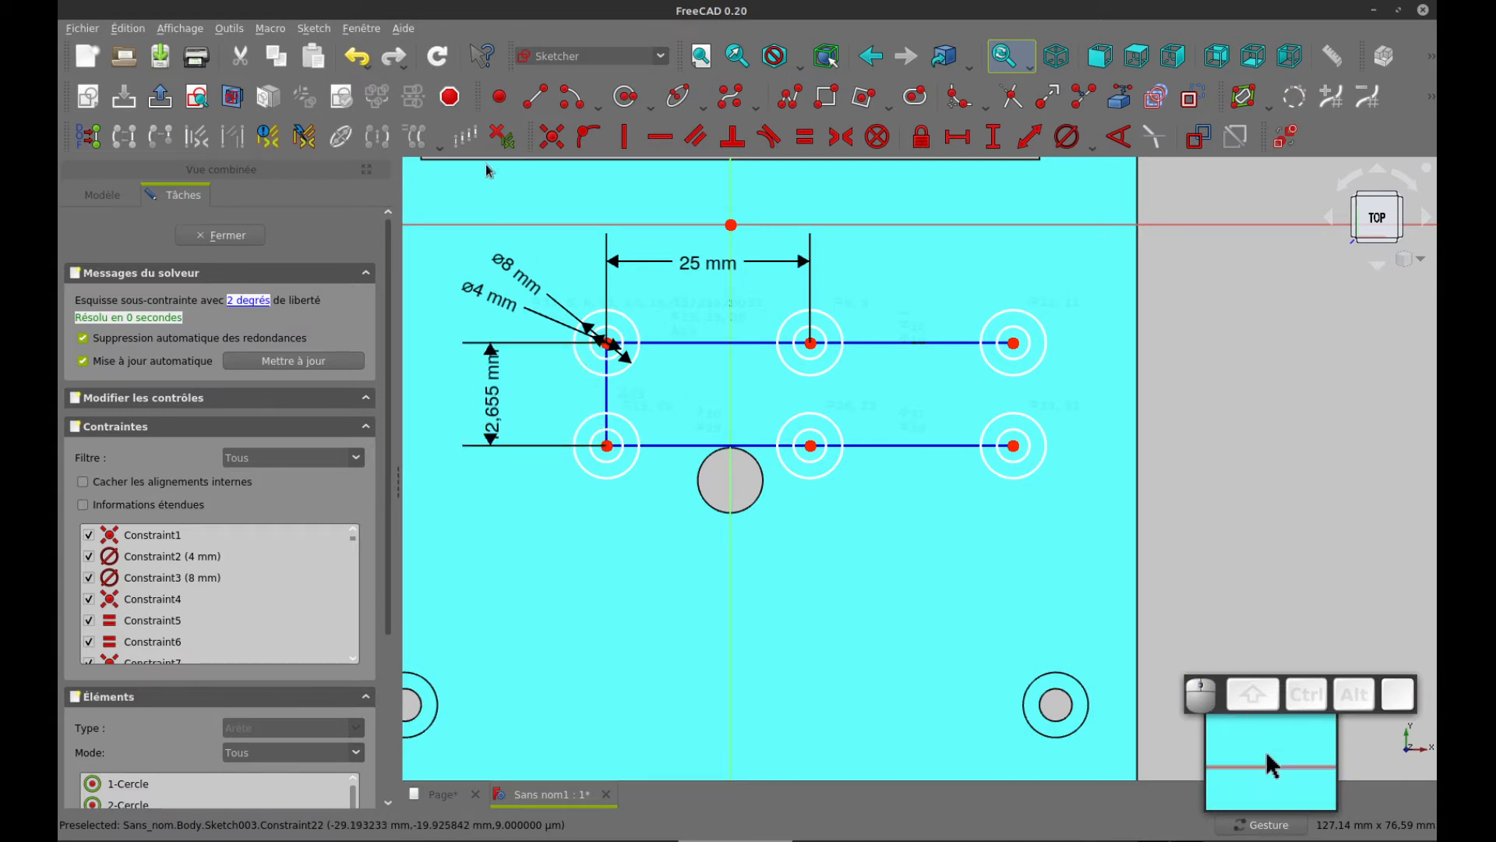
double_click(491, 397)
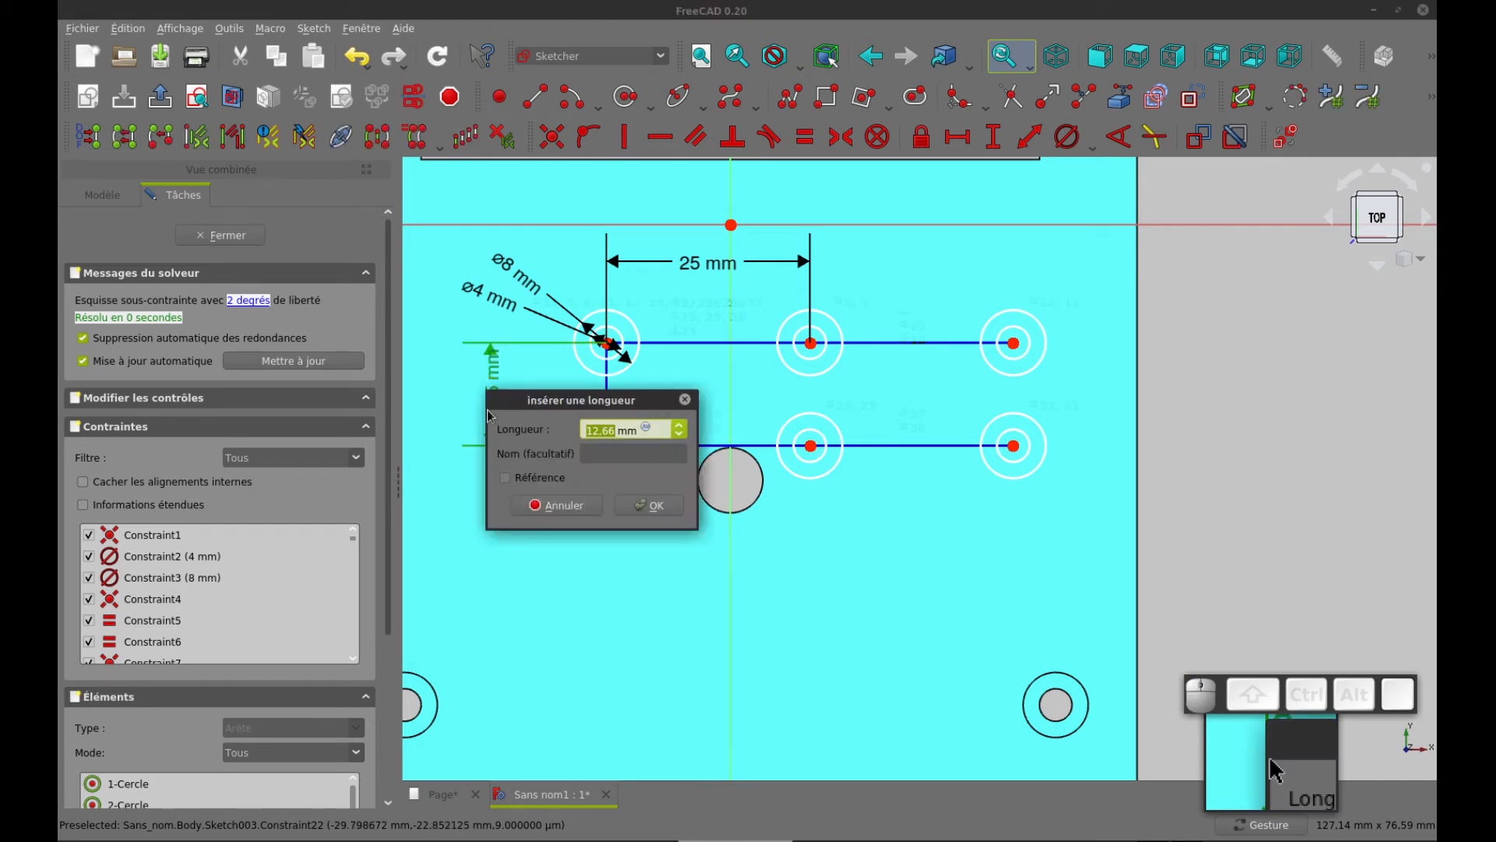
key("Return")
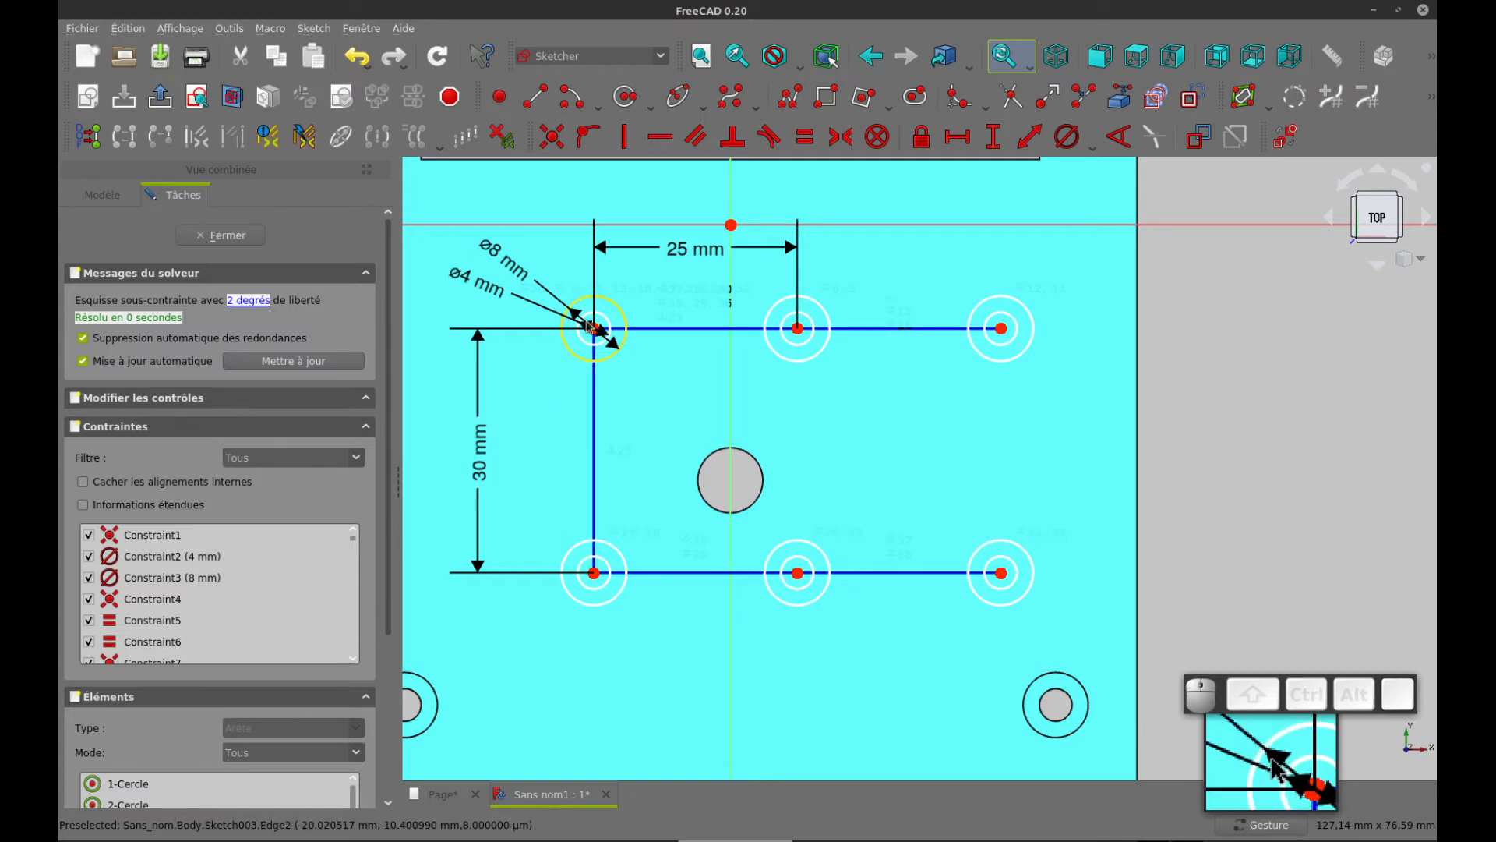
Shift the array slightly right, check its position in the drawing, and import the lower-right corner boss's outer edge as external geometry
mouse_move(592, 328)
left_mouse_down()
mouse_move(658, 334)
mouse_move(678, 390)
mouse_move(558, 382)
mouse_move(675, 346)
mouse_move(650, 345)
mouse_move(780, 343)
mouse_move(596, 344)
mouse_move(639, 339)
left_mouse_up()
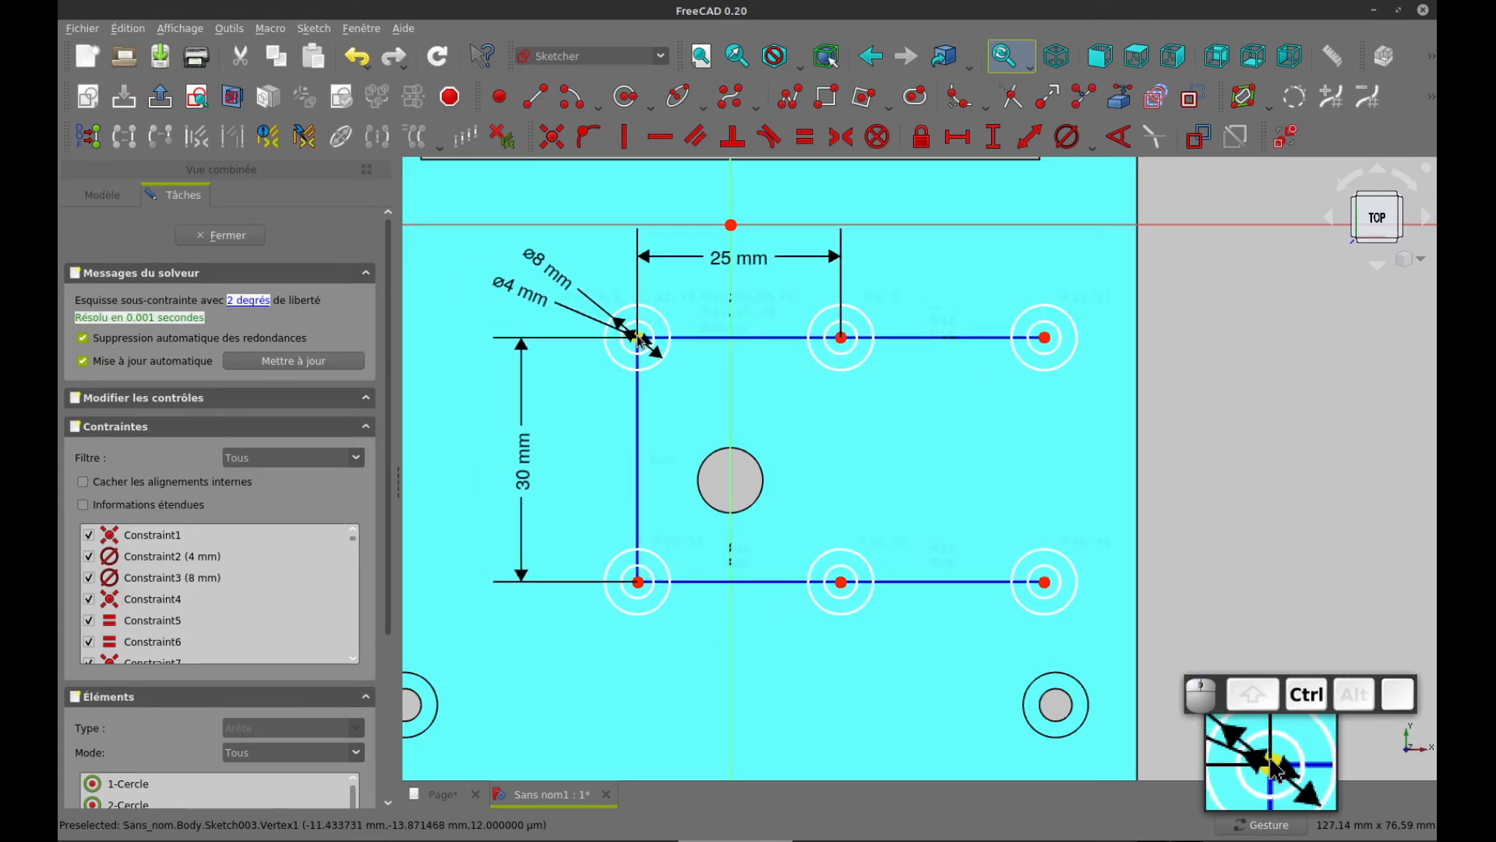
key("ctrl+Tab")
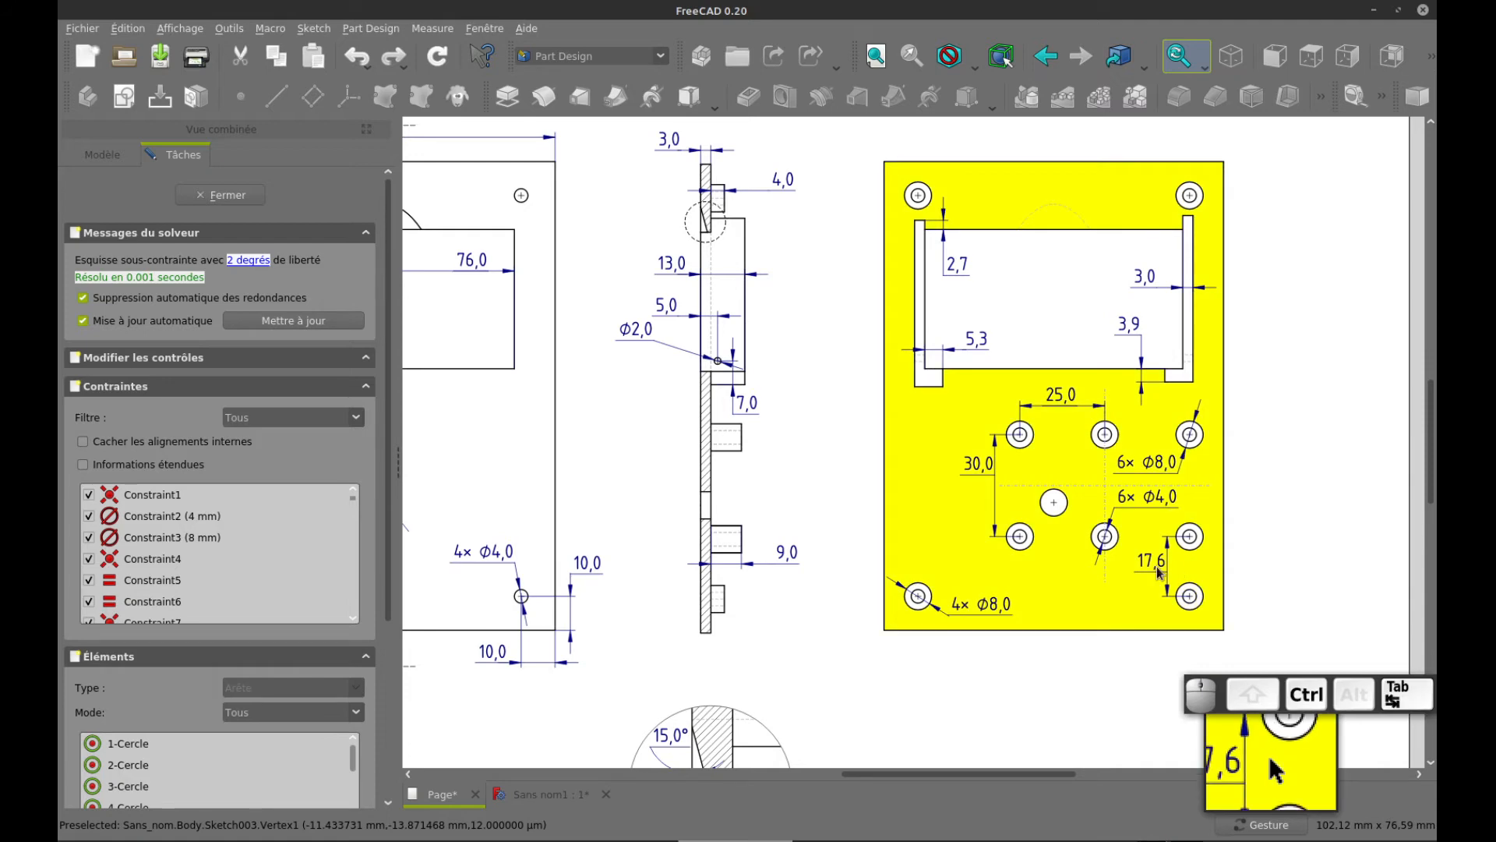
key("ctrl+Tab")
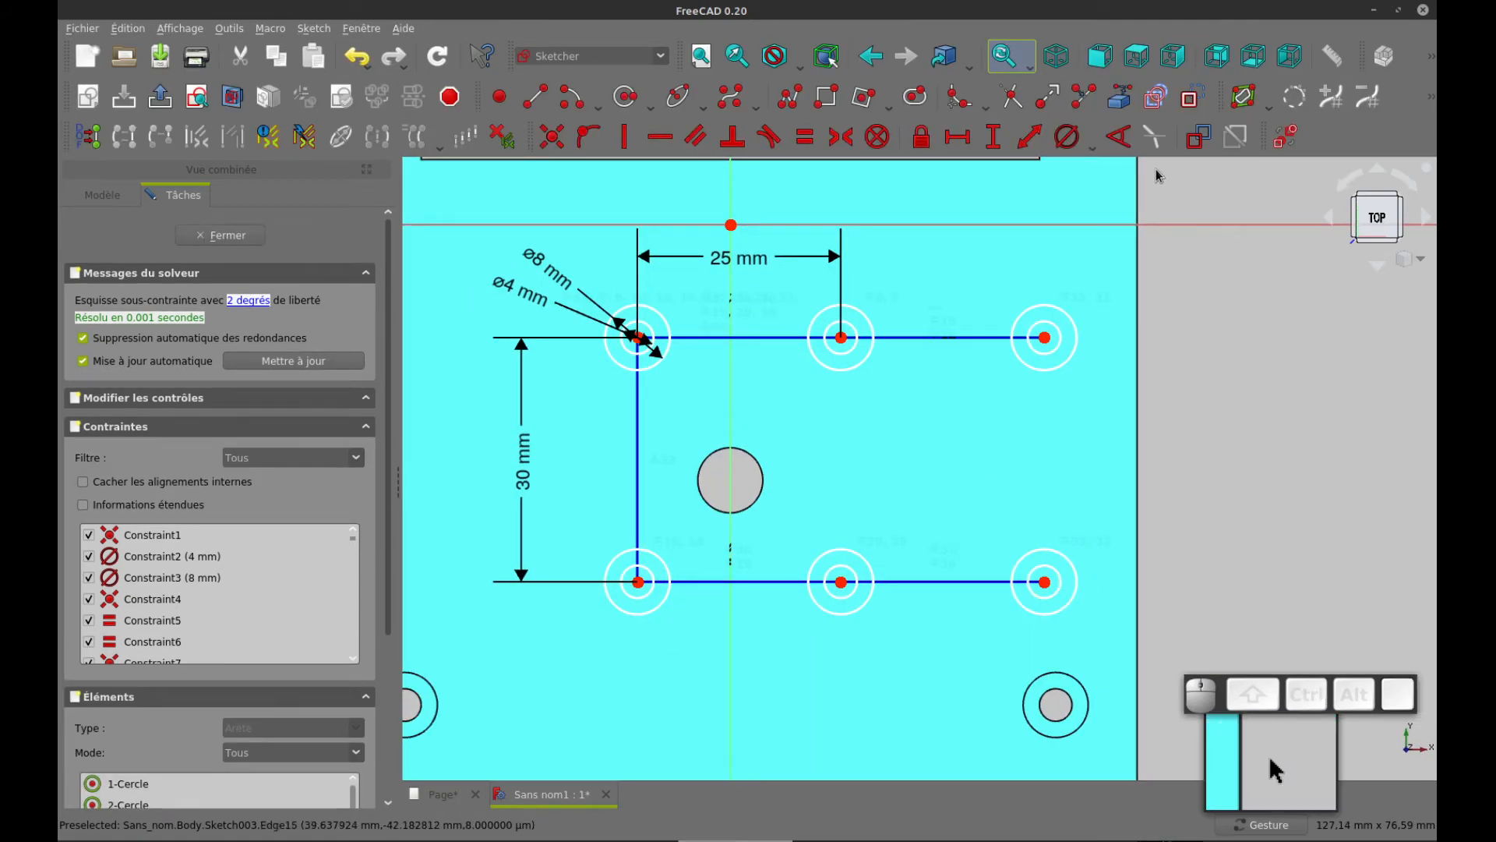
left_click(1130, 106)
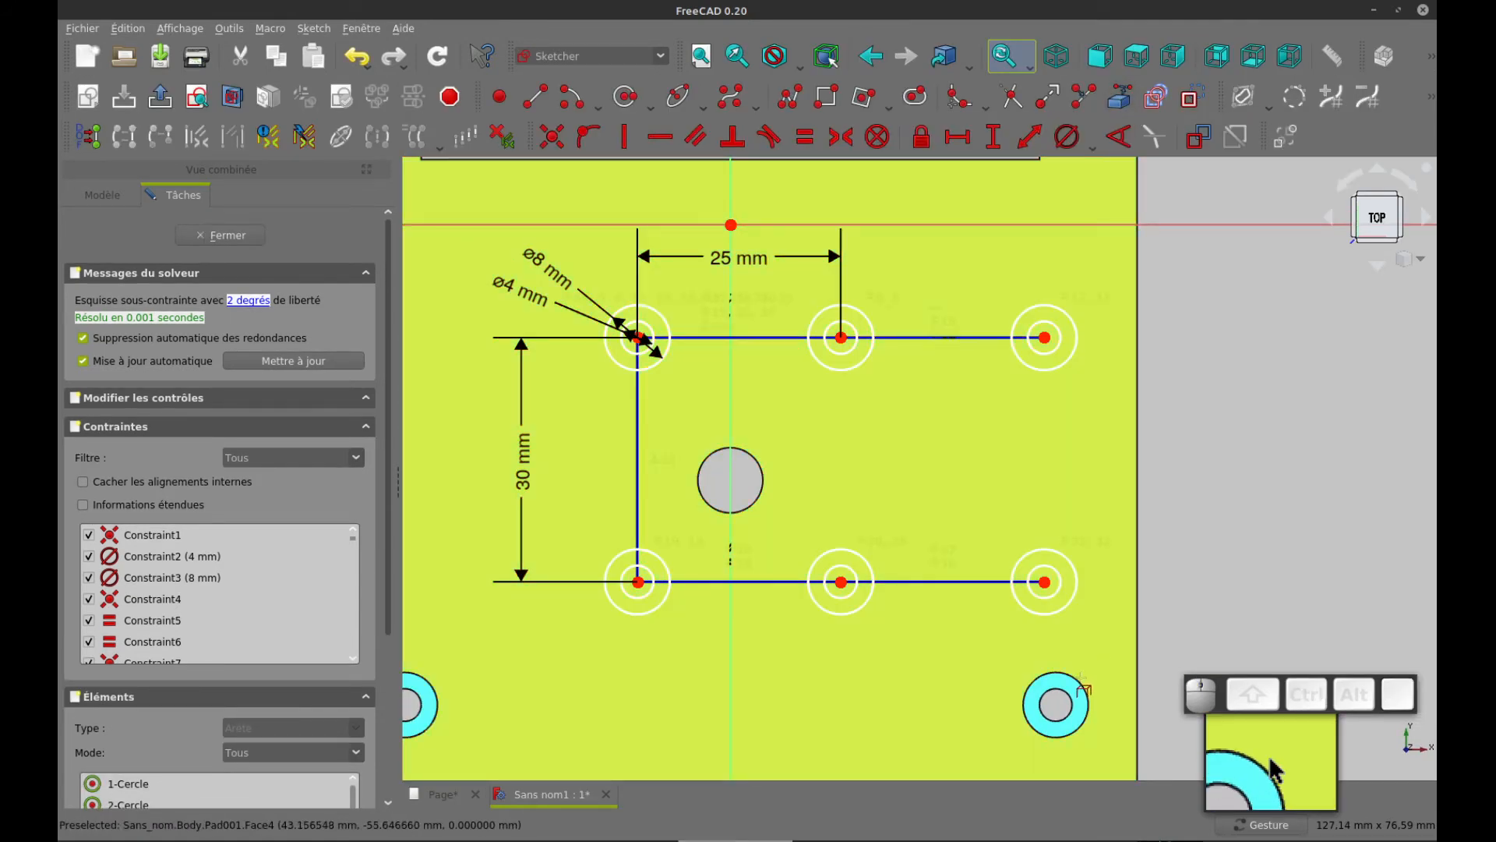
left_click(1088, 704)
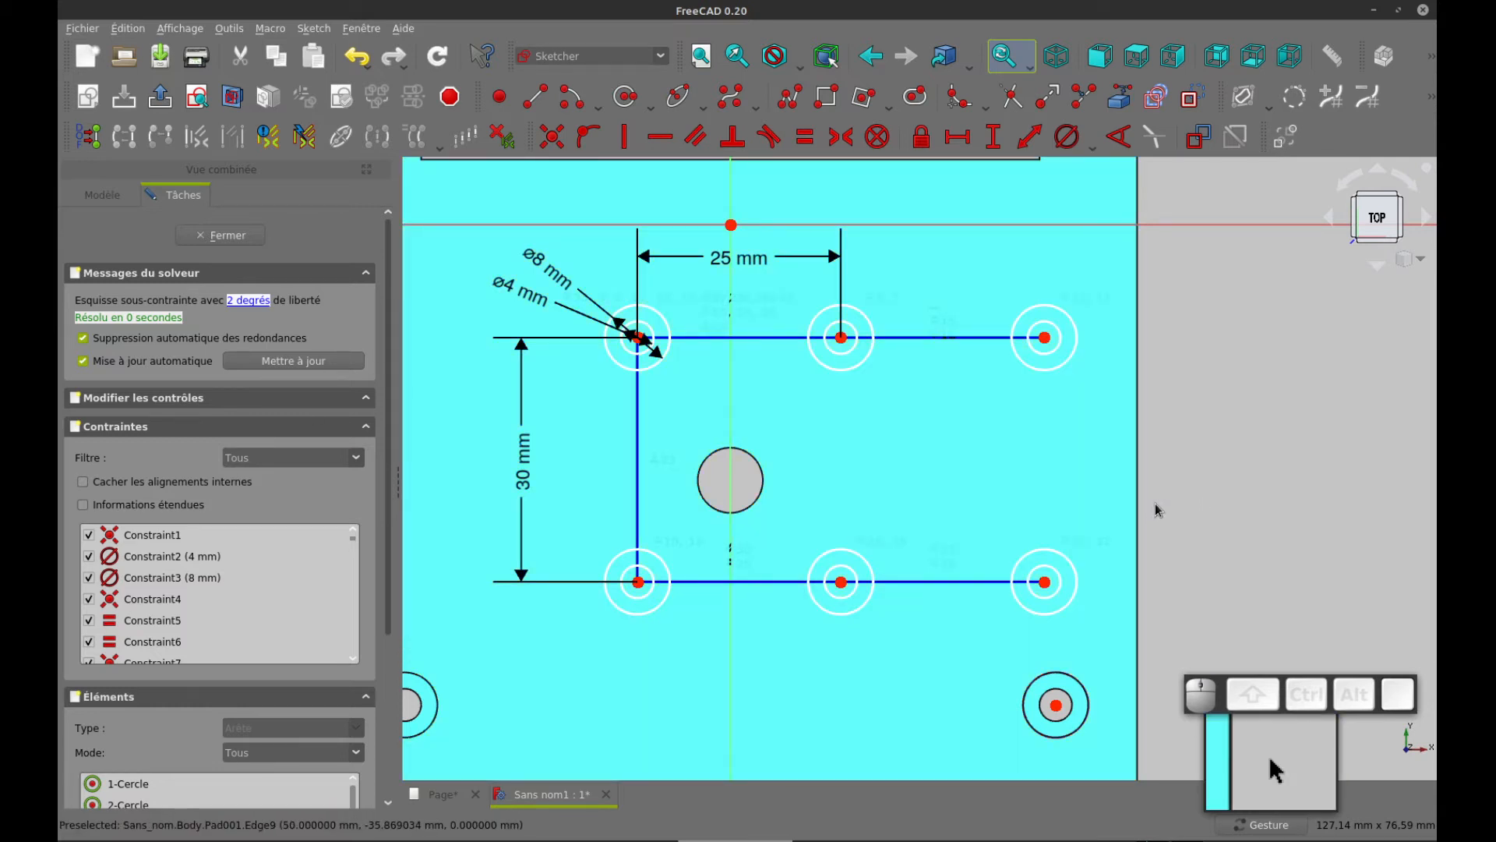
Align the array's lower-right circle centre vertically with the centre of the lower-right corner boss
left_click(1046, 585)
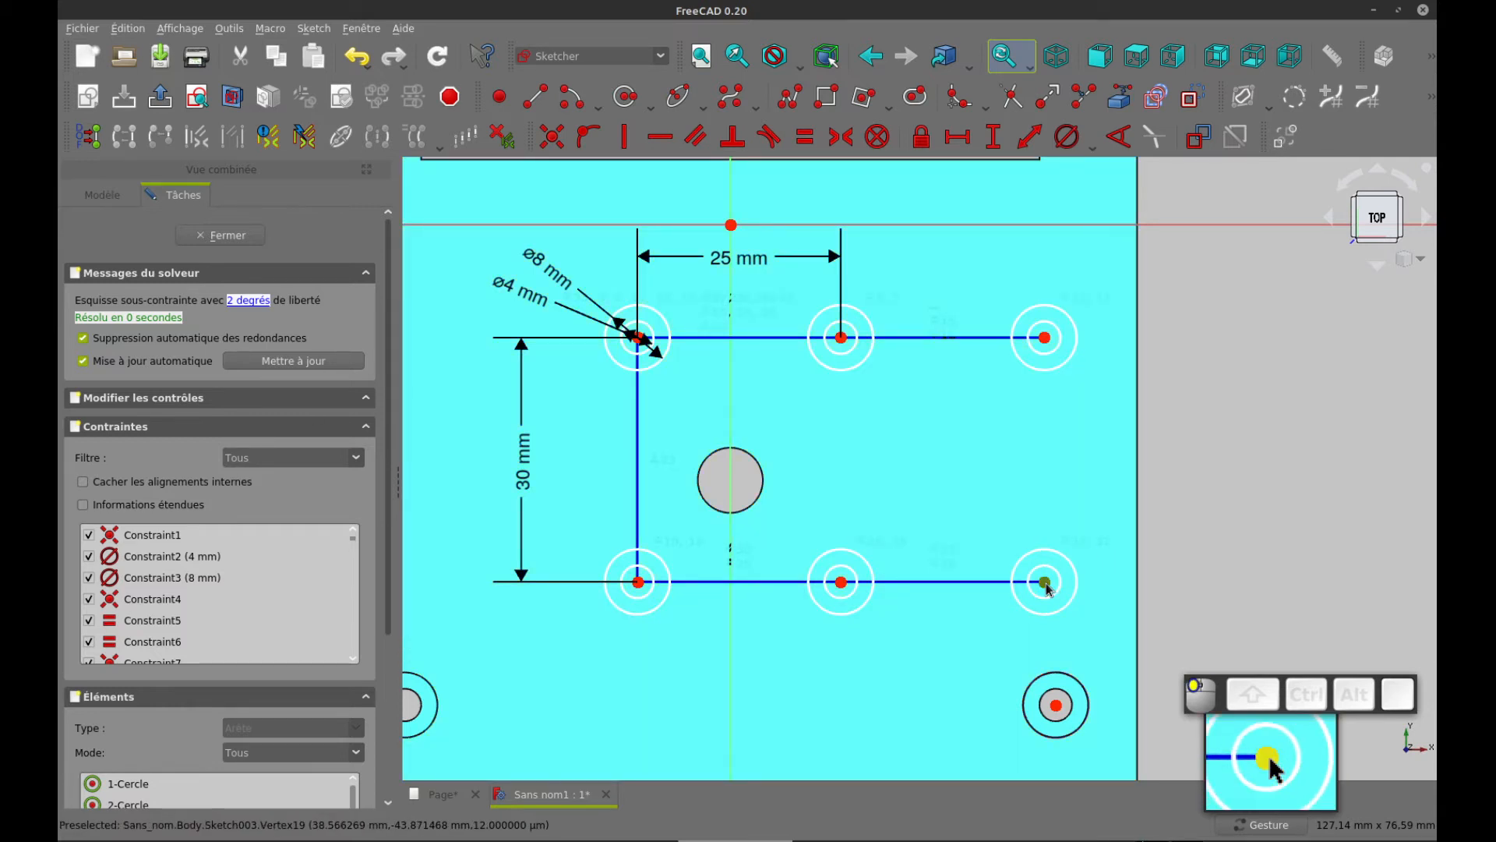
left_click(1057, 706)
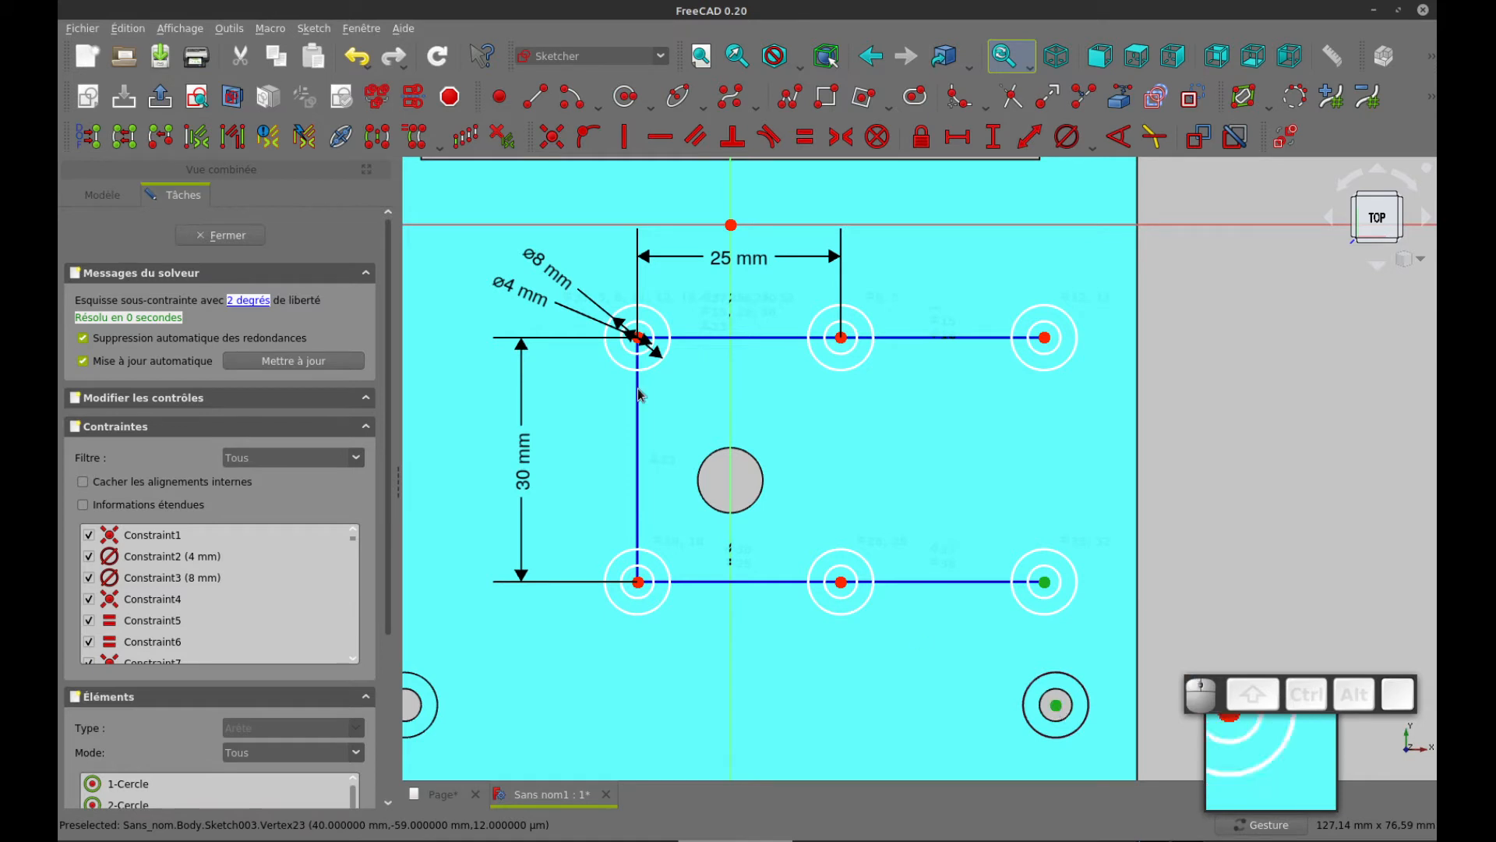
left_click(624, 137)
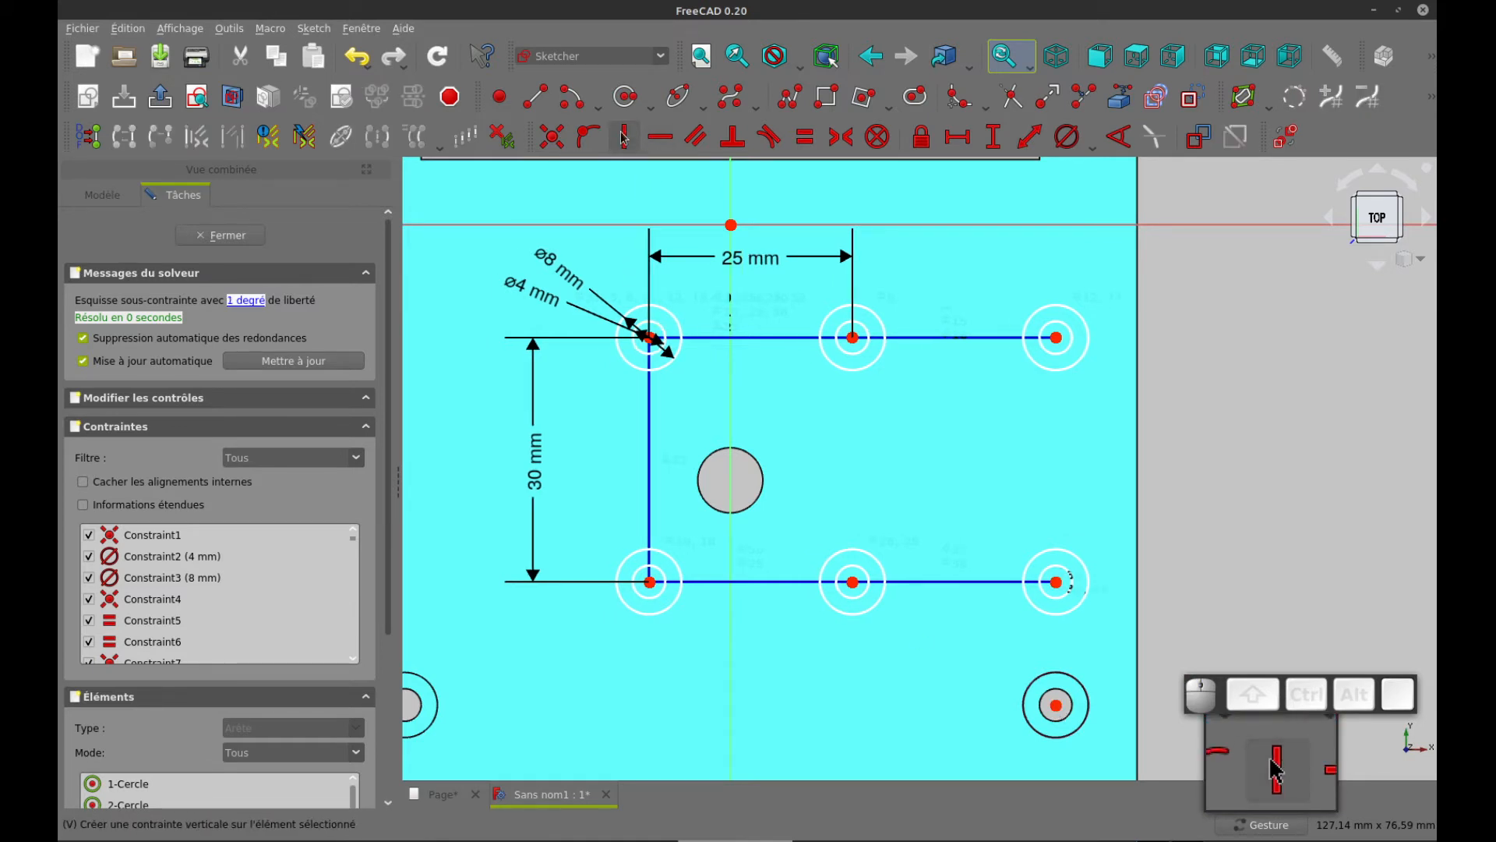
Set the vertical distance between the array's lower-right centre and the corner boss's centre to 17.6 mm, and close the sketch
left_click(1057, 583)
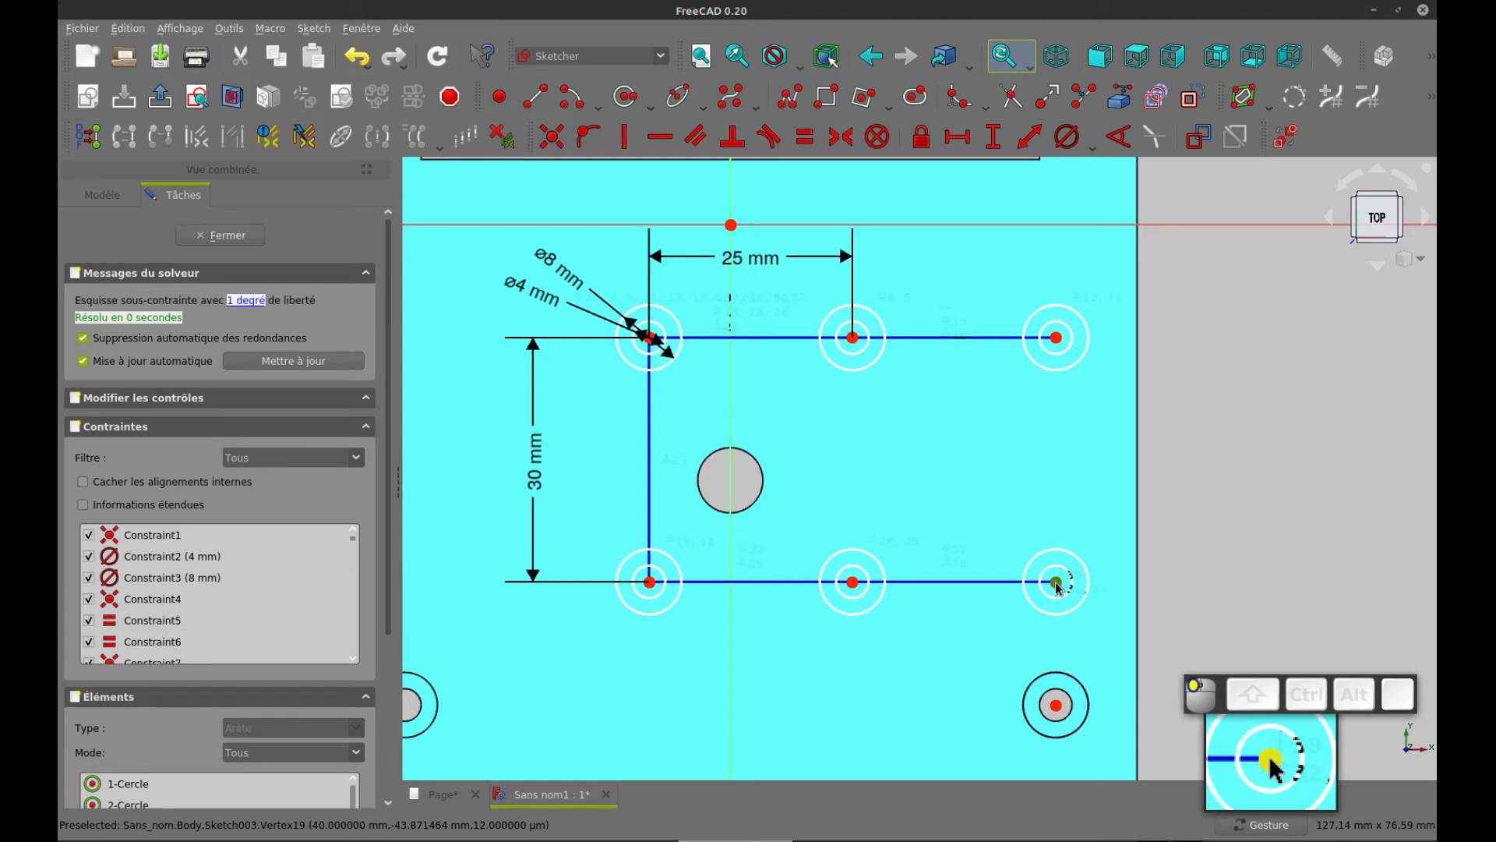
left_click(1057, 706)
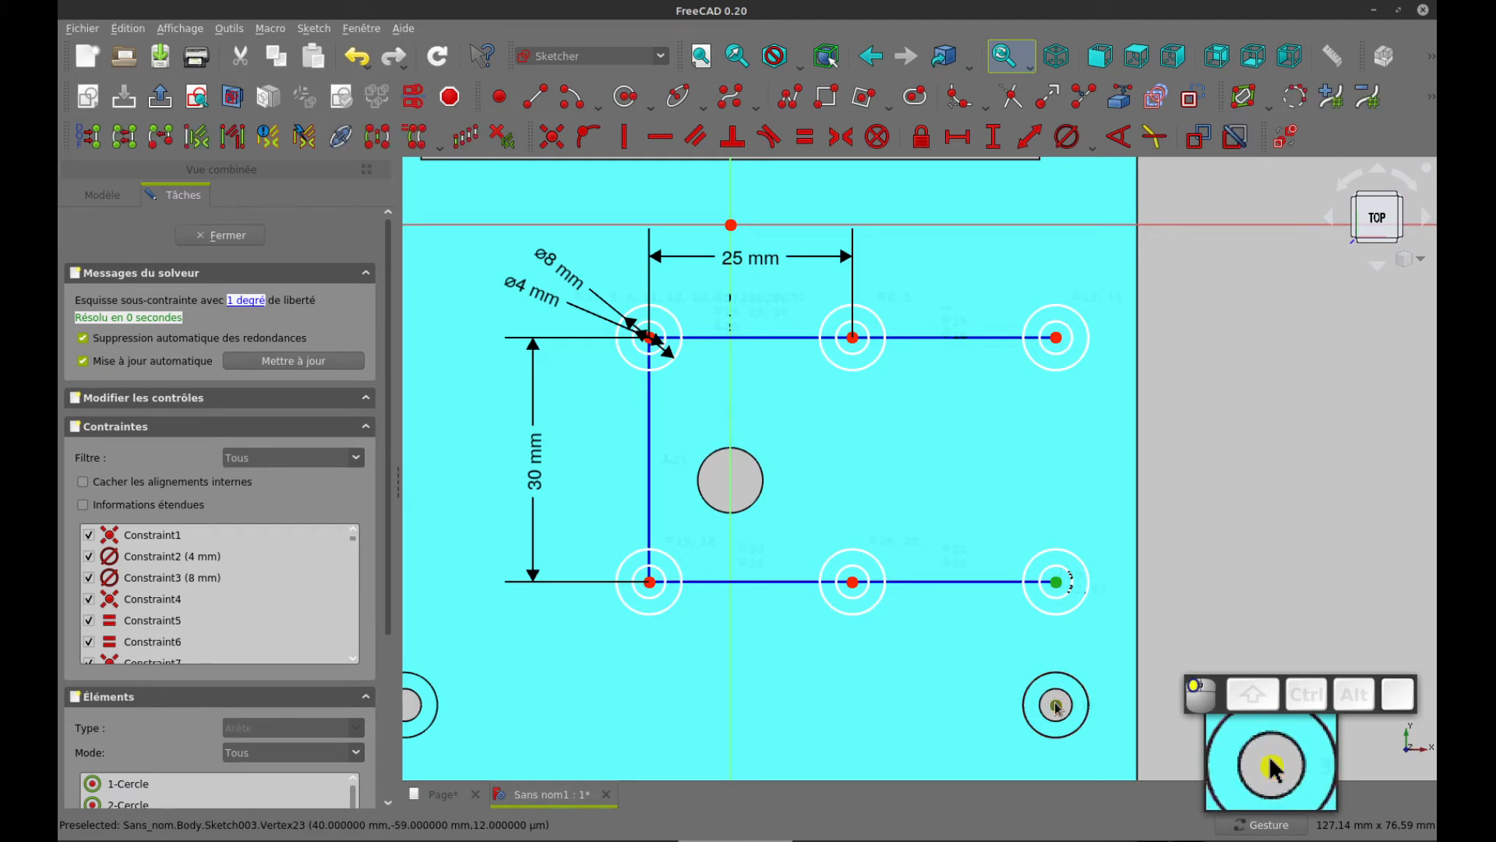
left_click(993, 137)
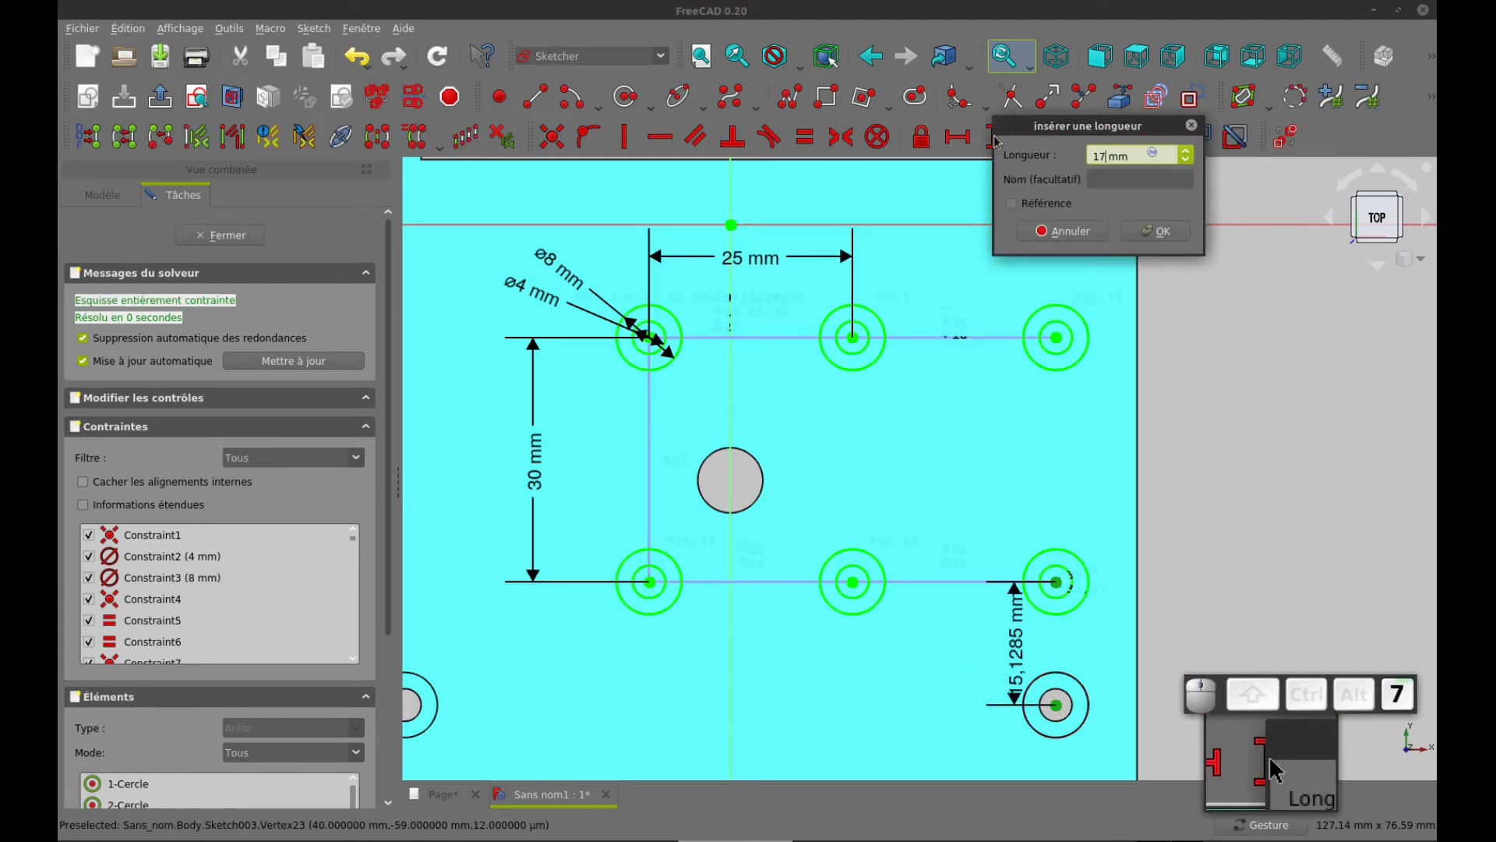
type("17.")
key("Return")
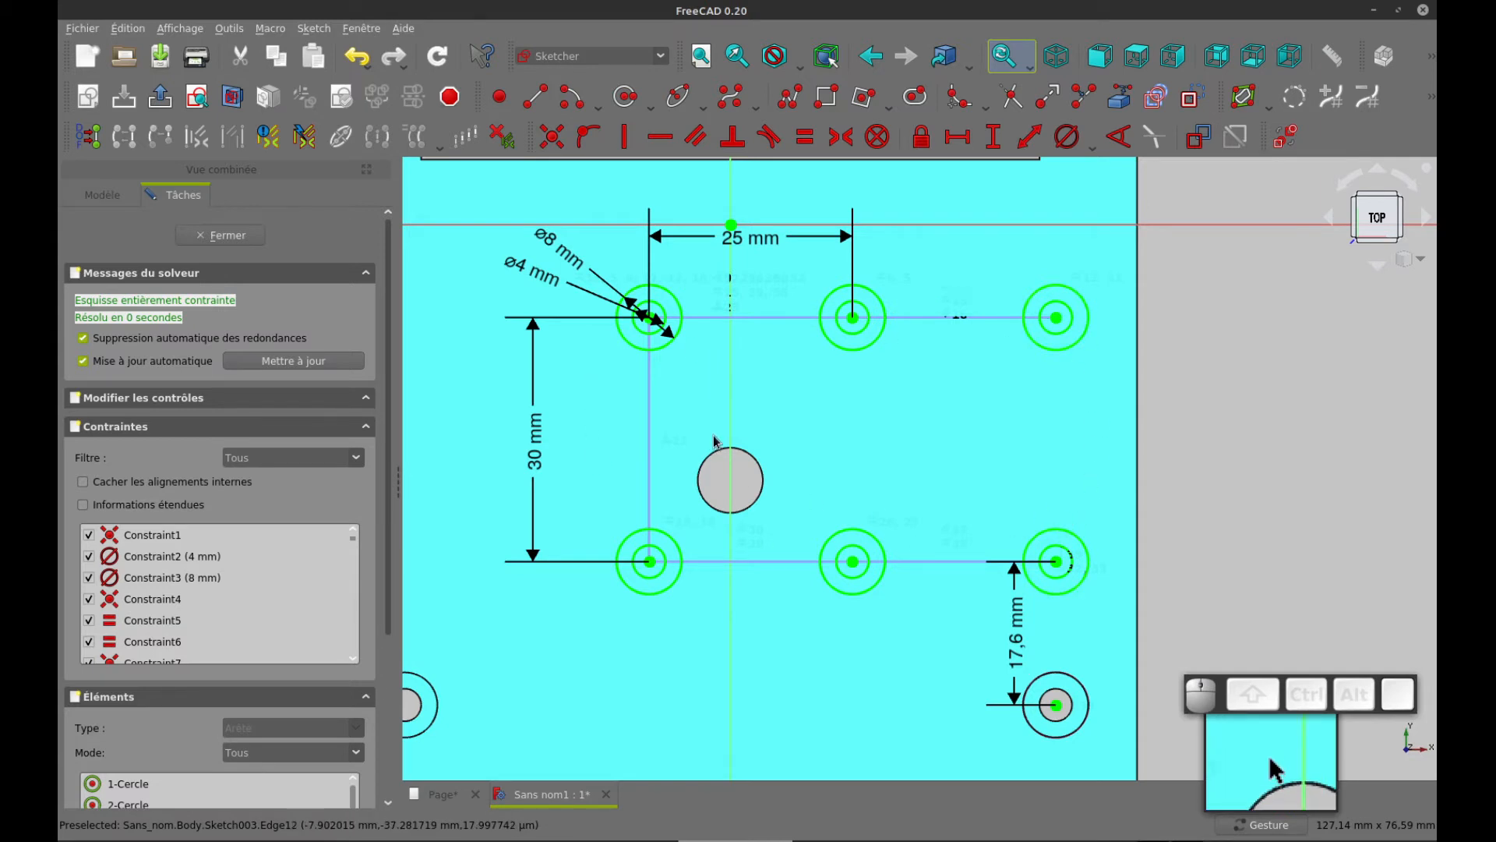
left_click(244, 244)
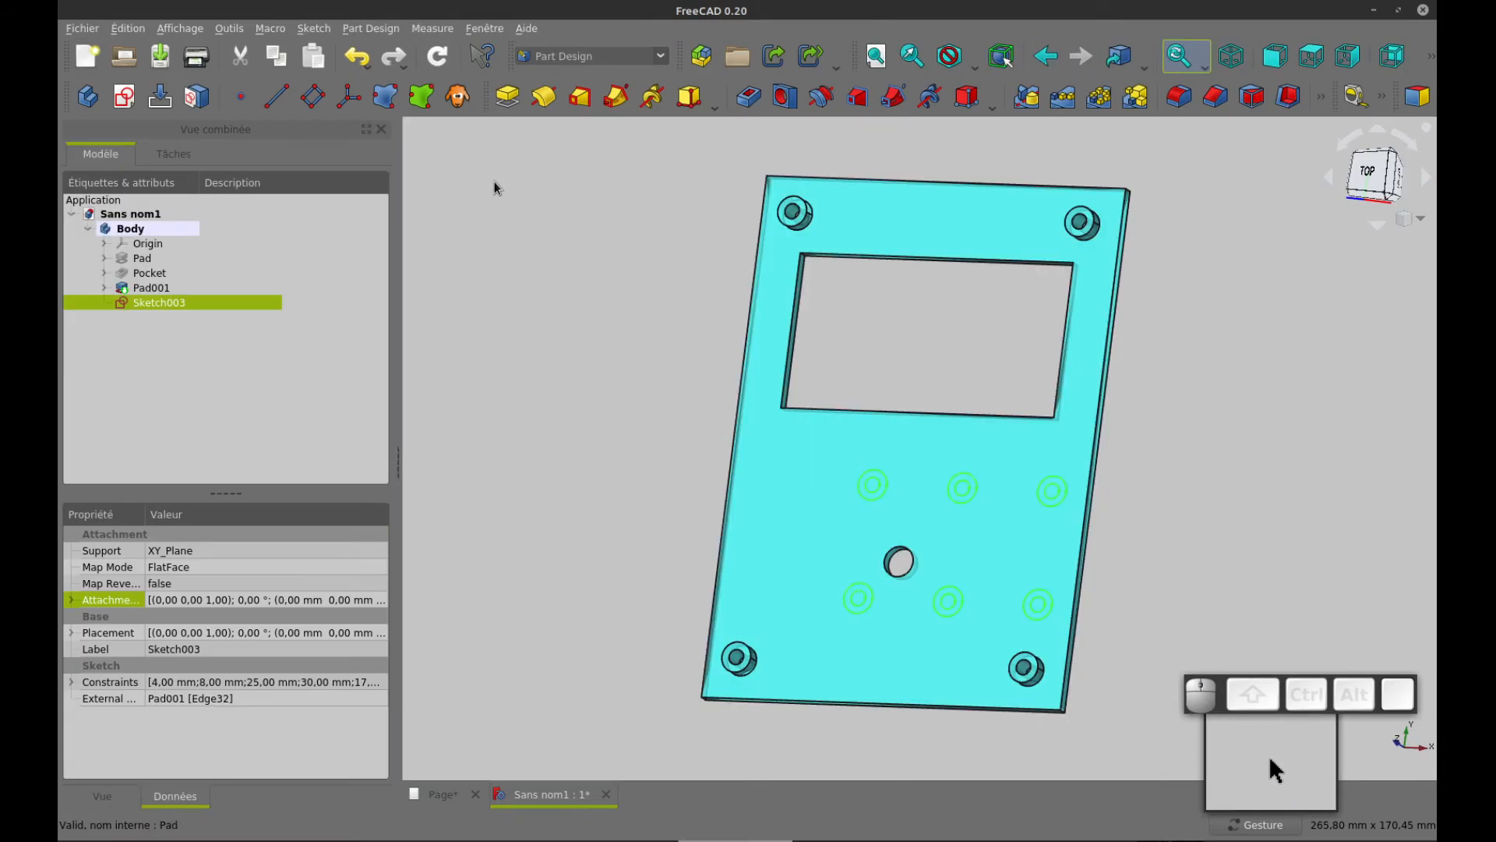
Check the boss height in the drawing's side view and pad the six-boss sketch 9 mm
left_click(507, 99)
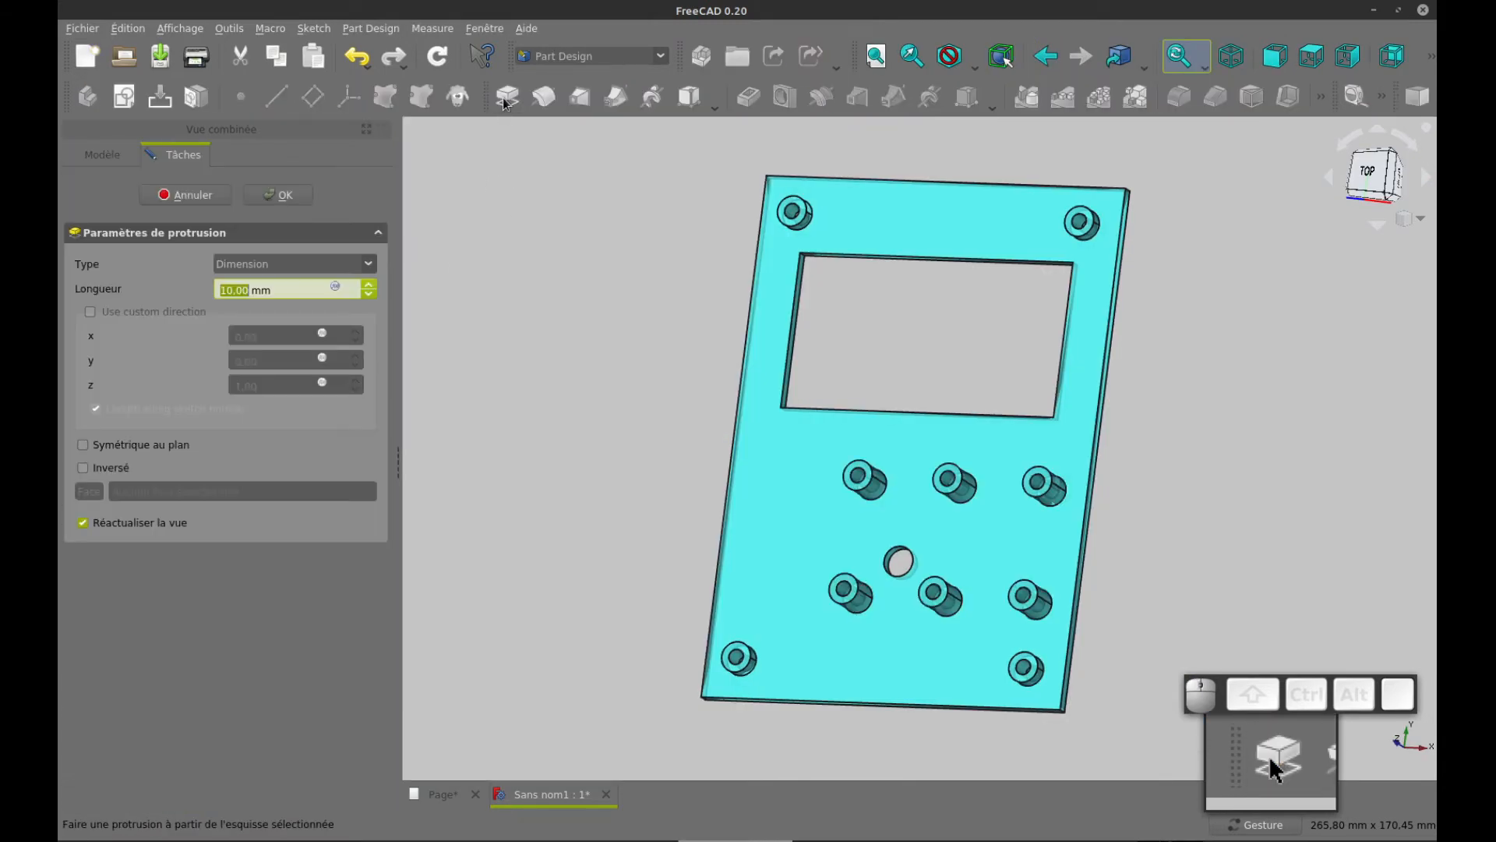
key("ctrl+Tab")
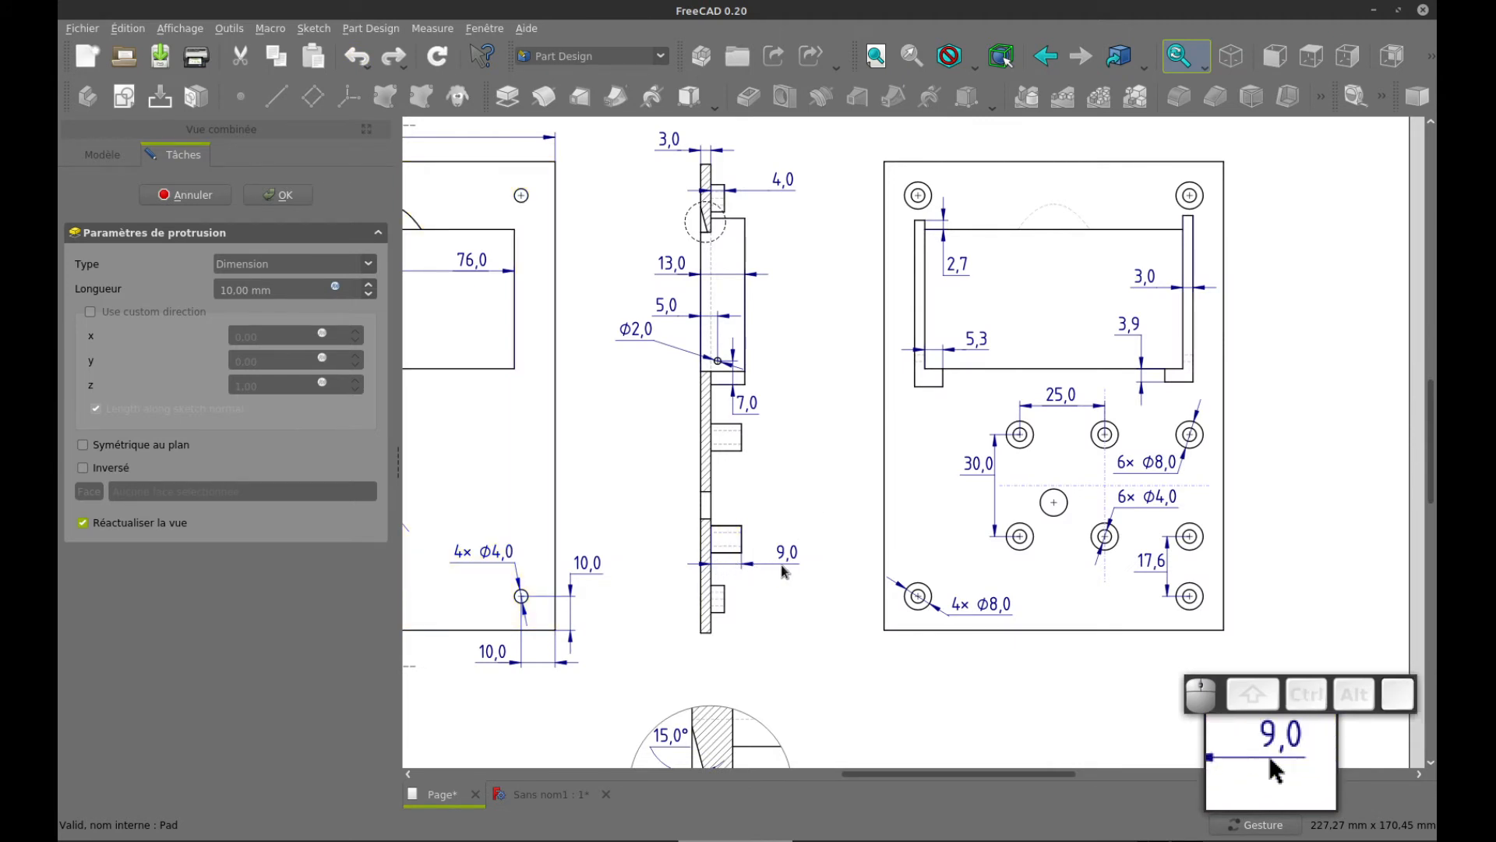
key("ctrl+Tab")
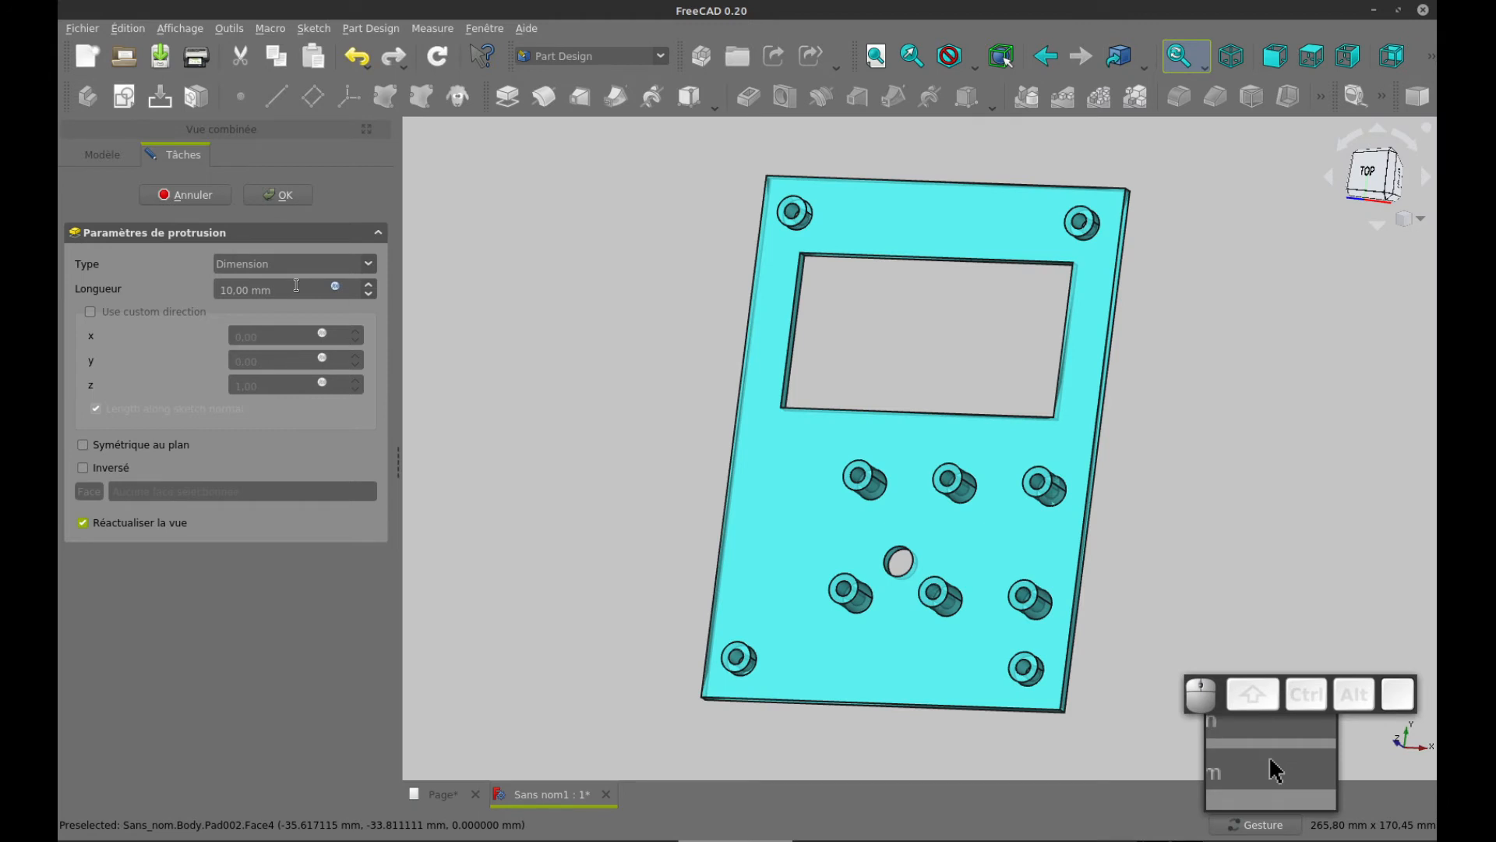
left_click_drag(296, 286, 189, 285)
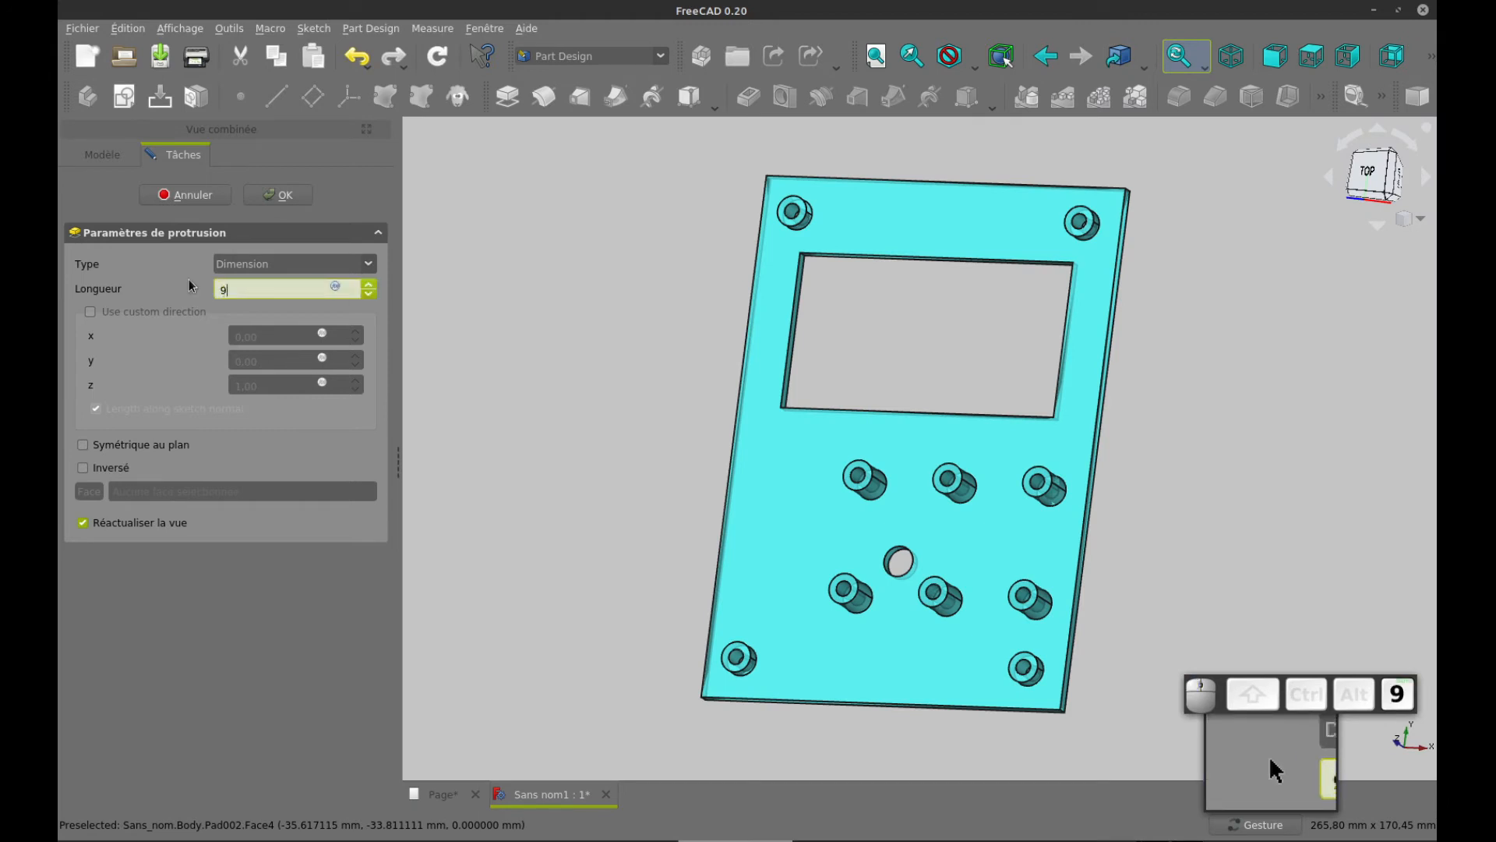
key("Tab")
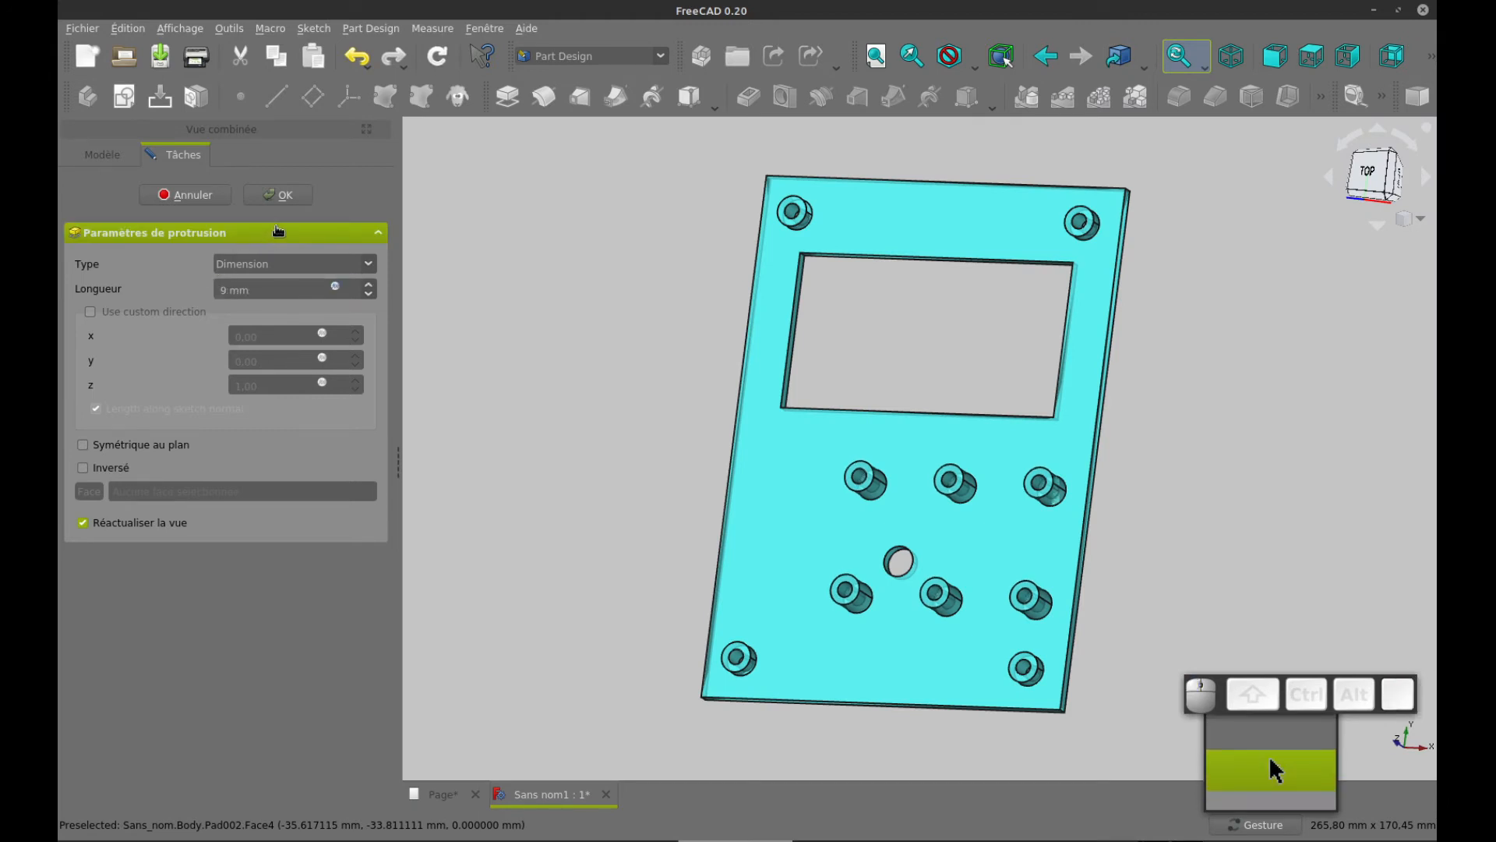
left_click(286, 201)
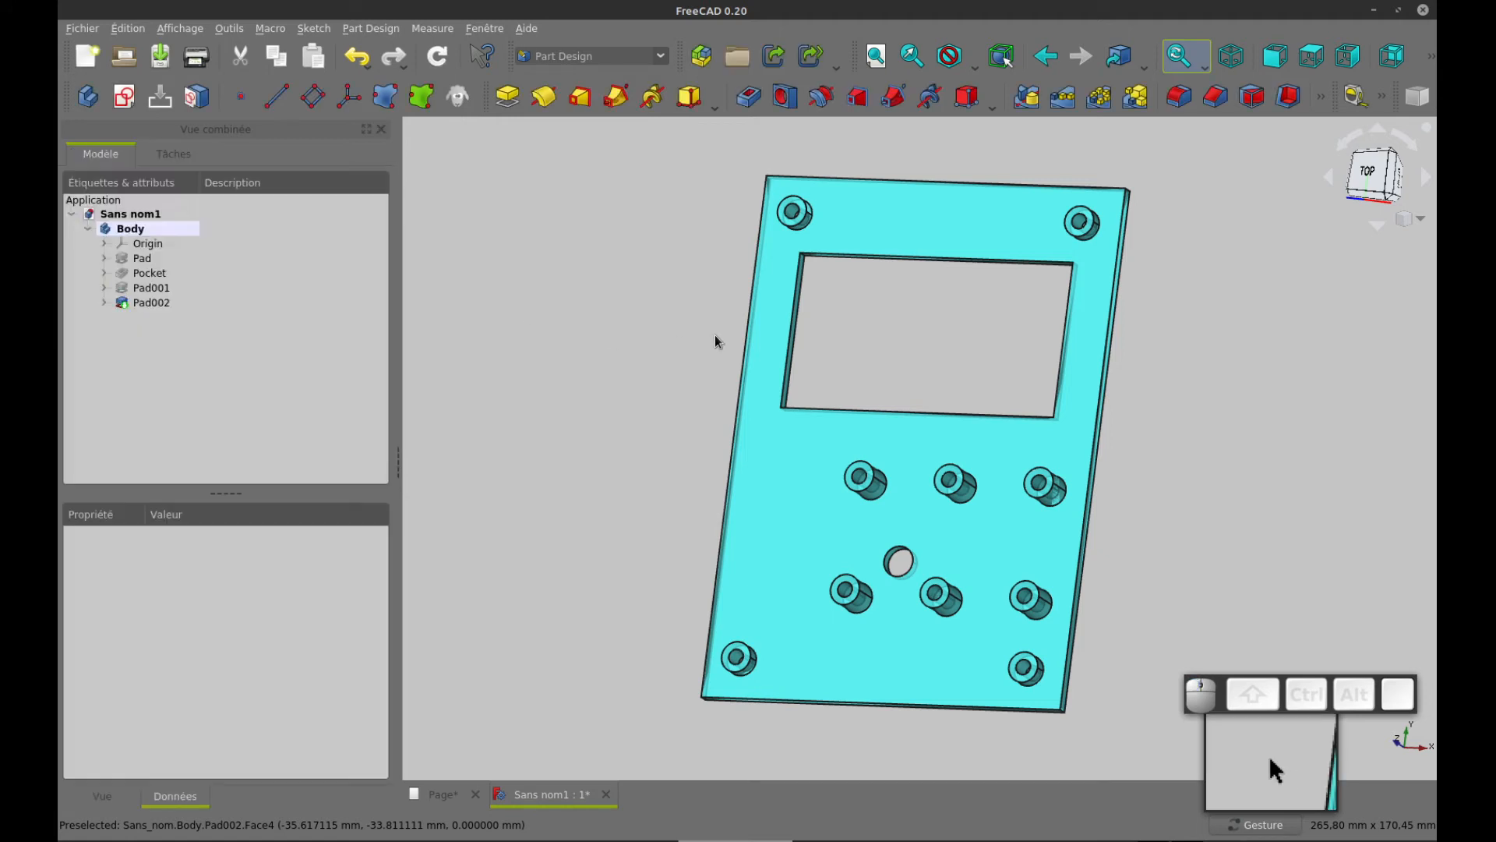
Check the window's surround in the drawing, start a sketch on XY_Plane, and import the window's right edge as external geometry
key("ctrl+Tab")
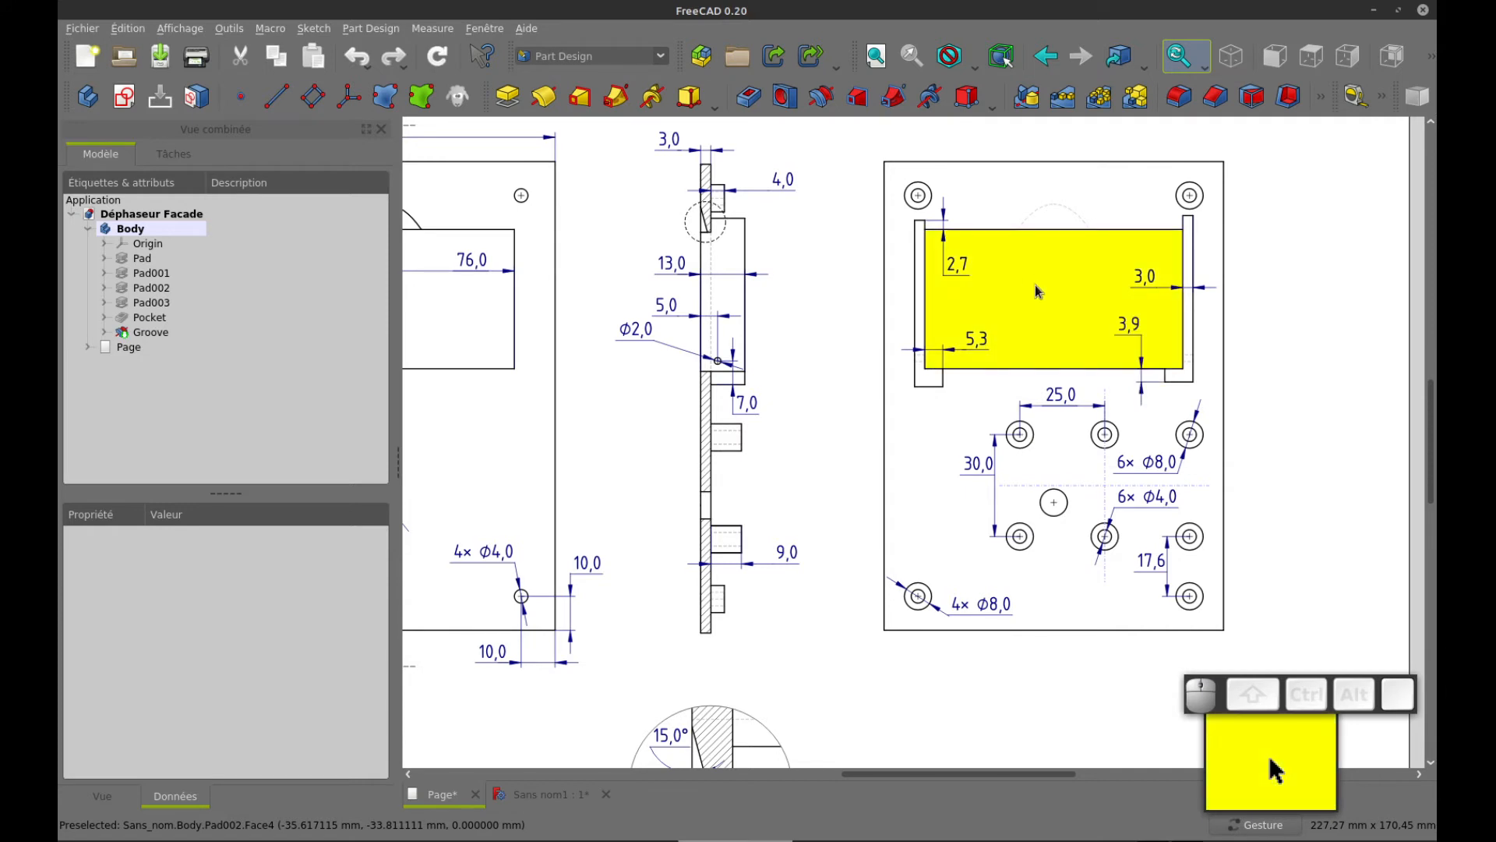
key("ctrl+Tab")
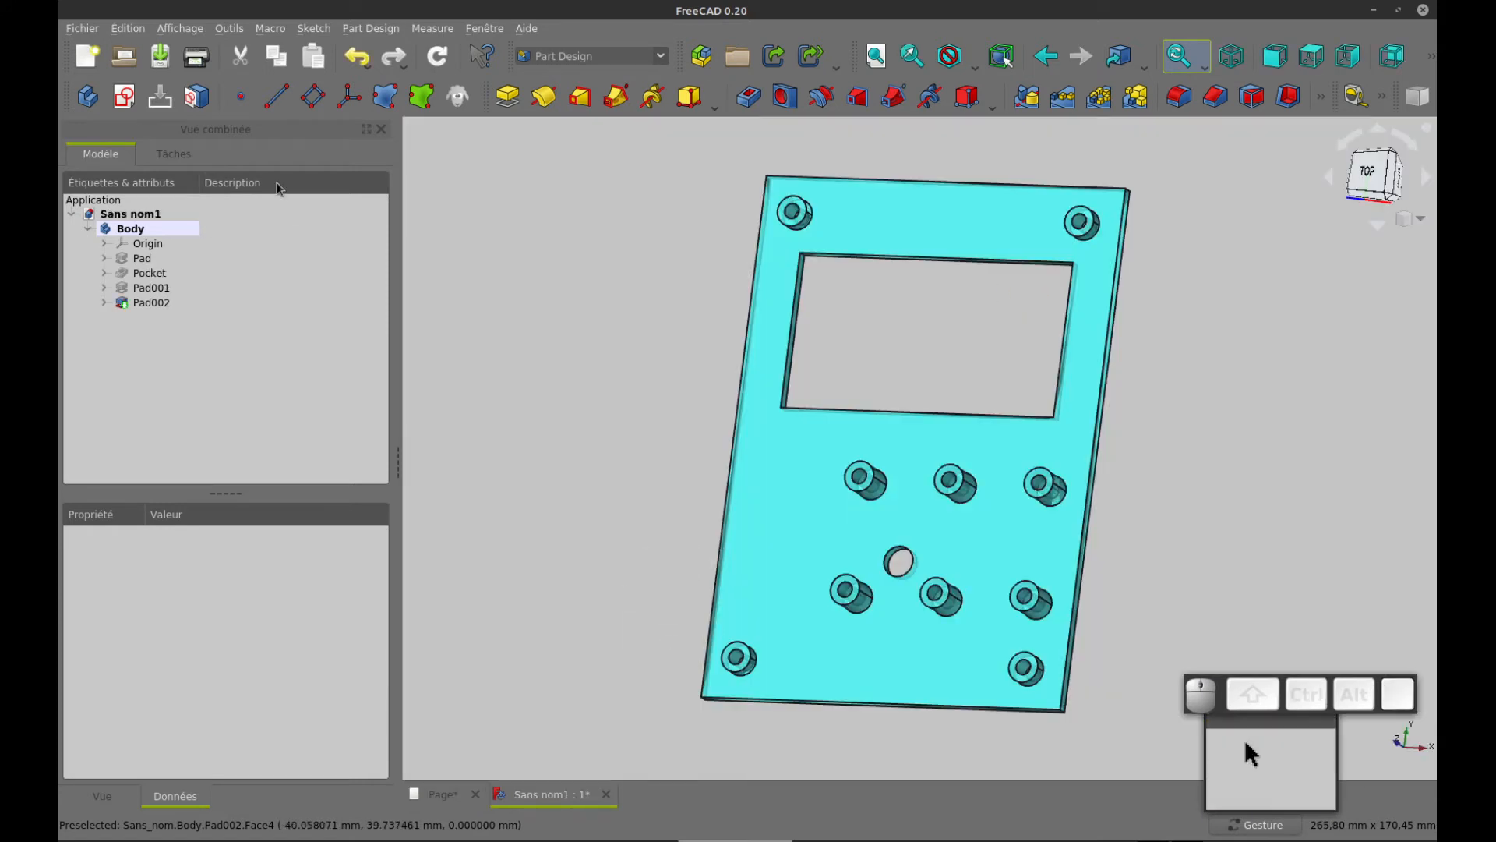
left_click(124, 96)
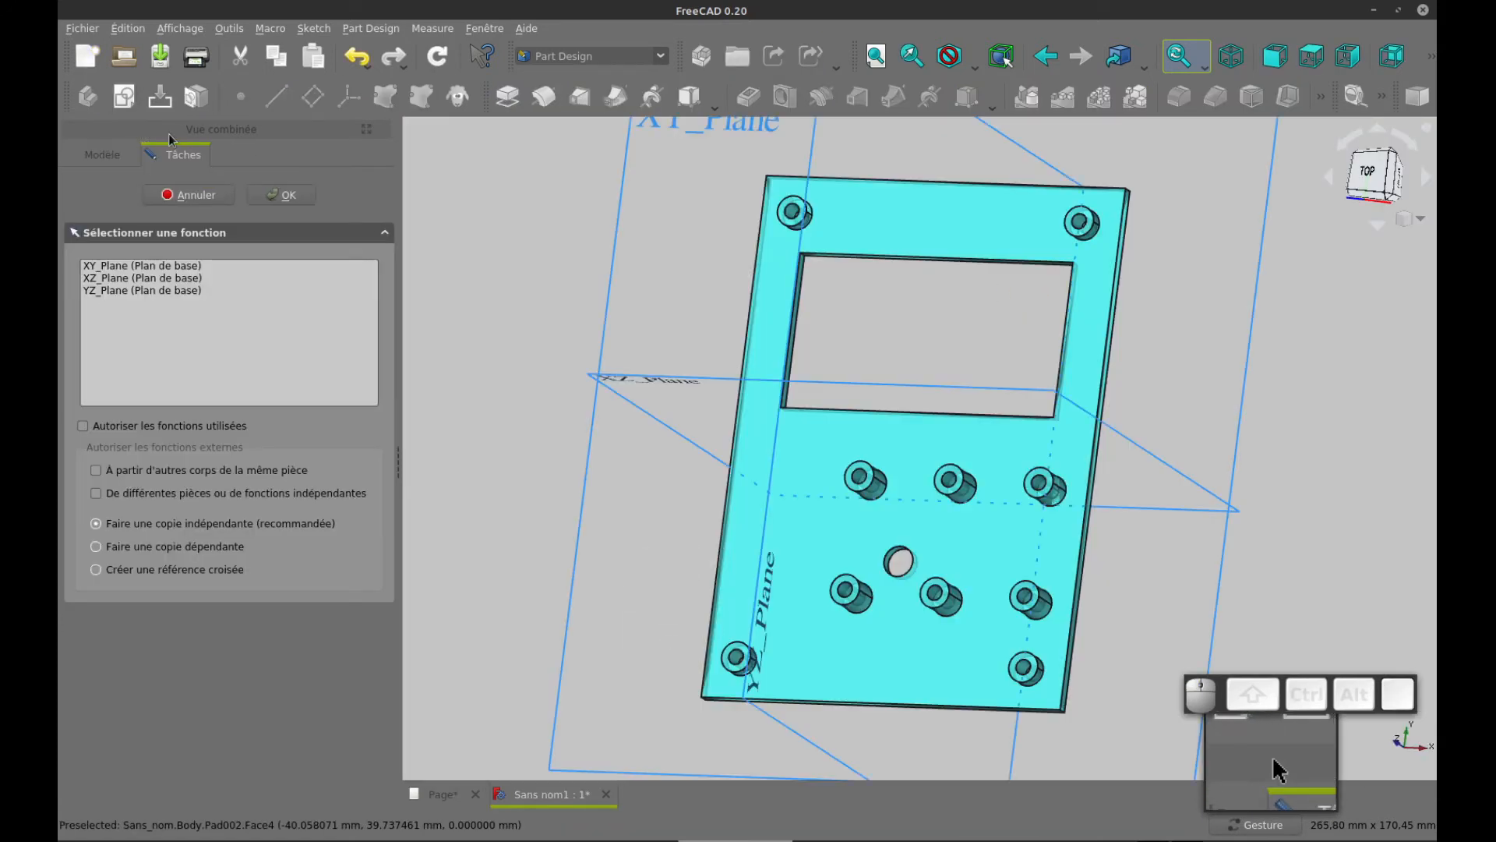
left_click(157, 267)
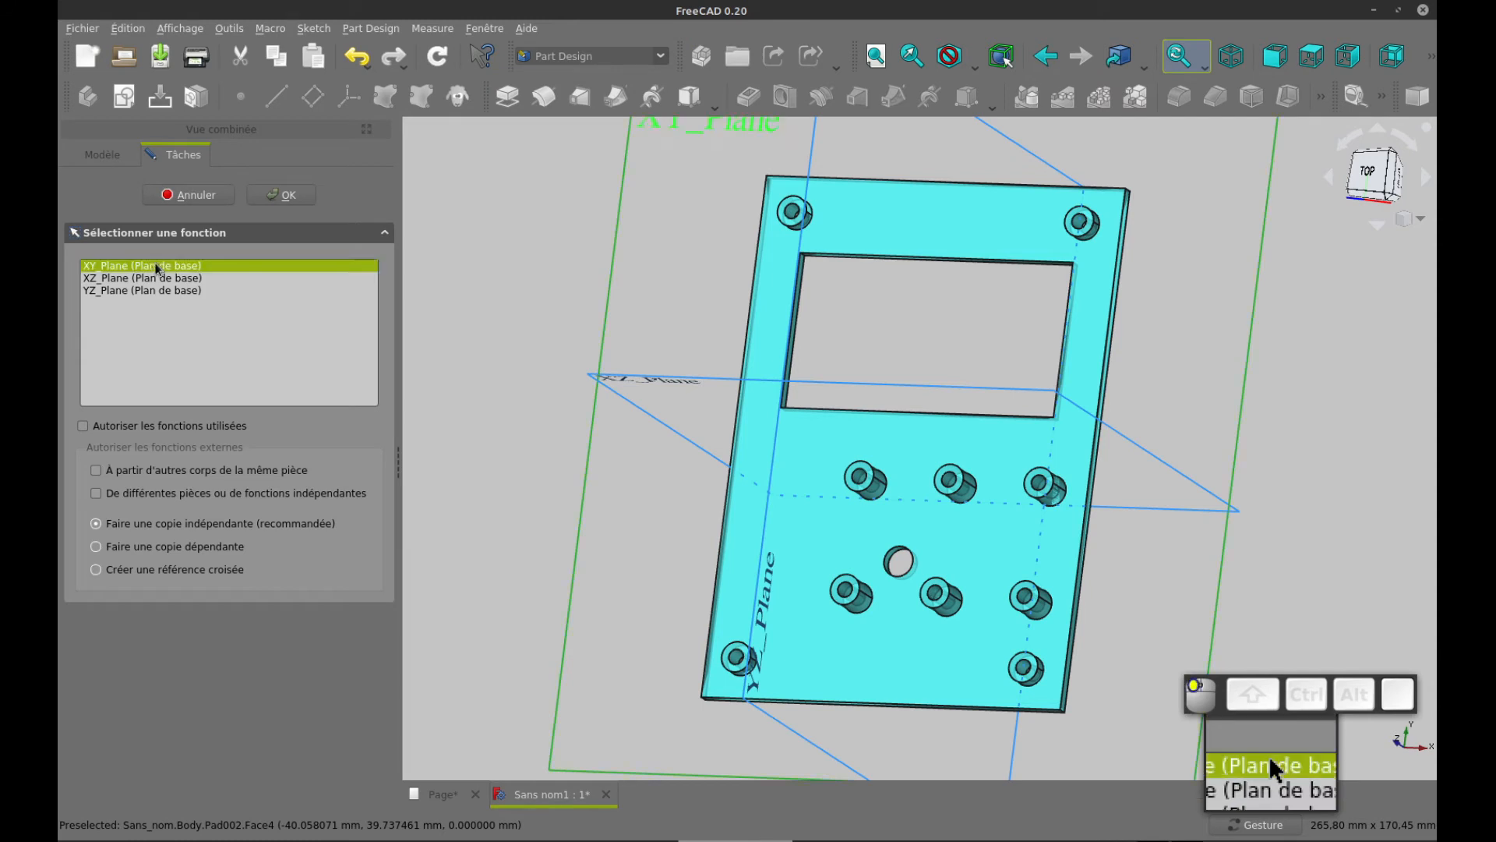
left_click(274, 195)
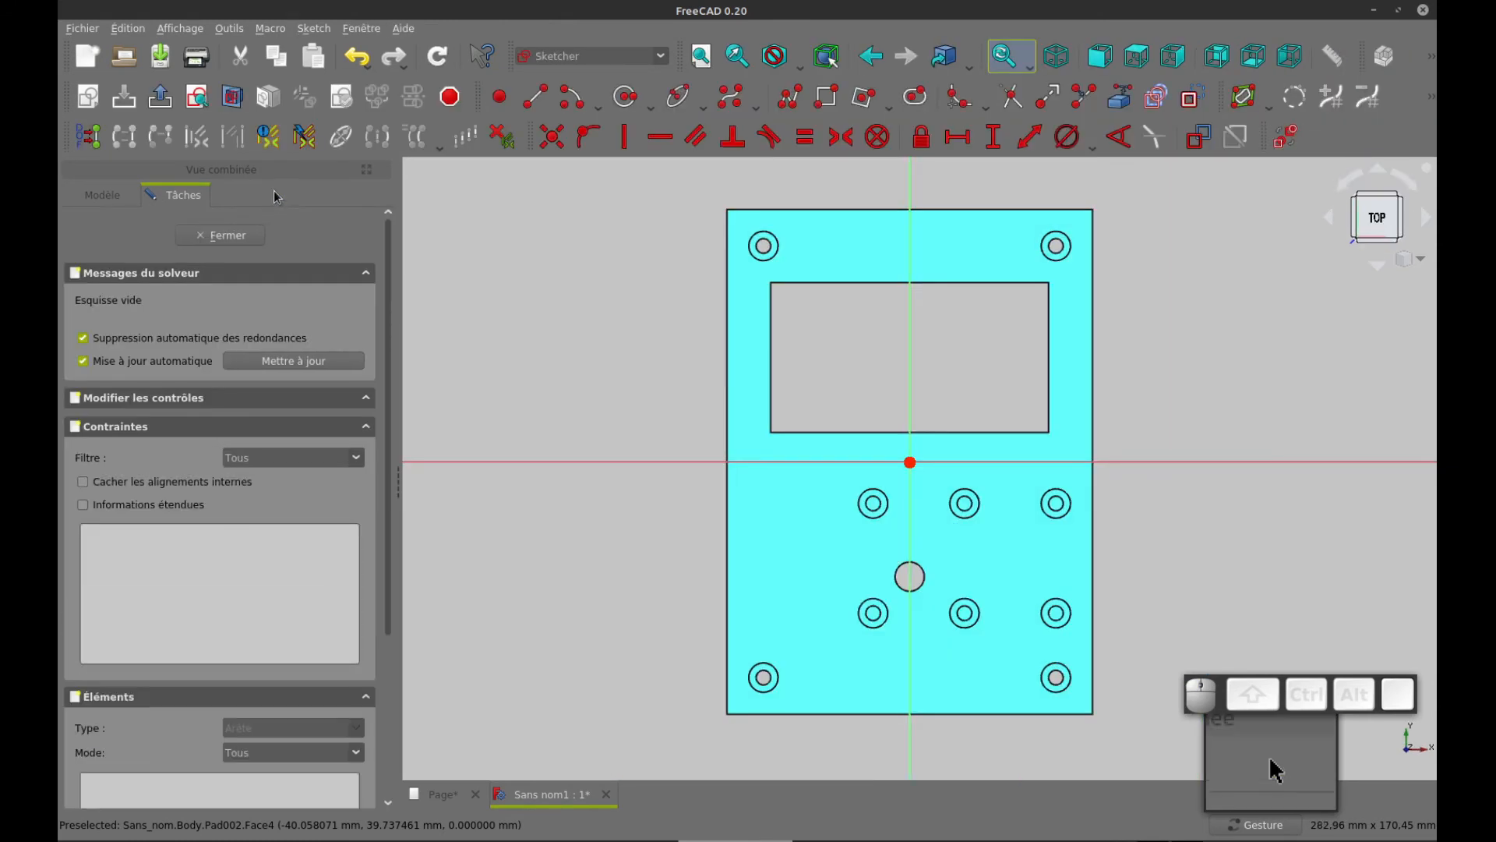
left_click(1122, 95)
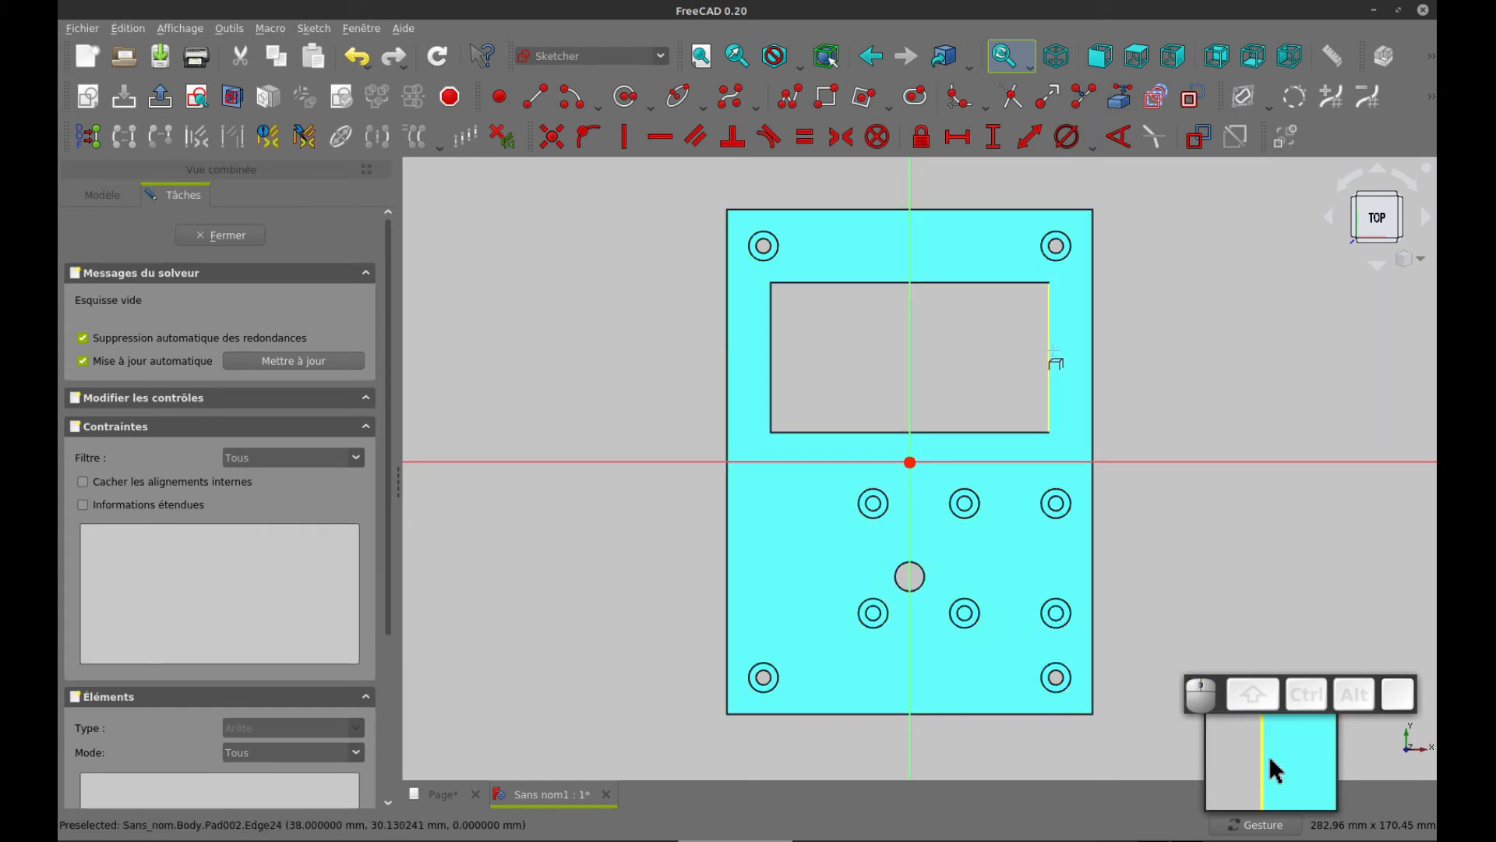
left_click(1052, 353)
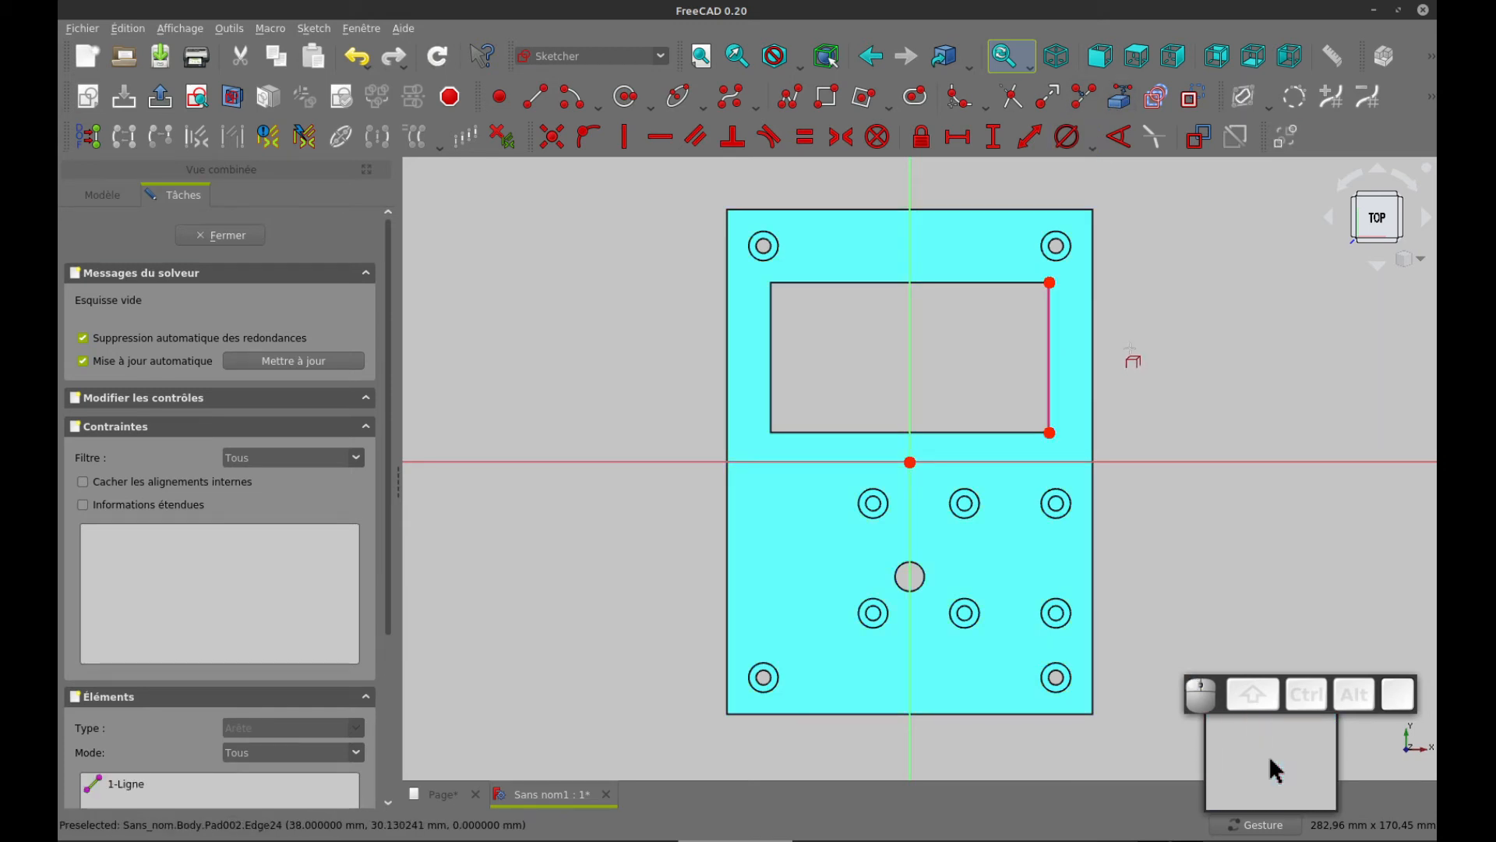
Draw a rectangle about 8 by 46 mm up from the window's lower-right corner, and another about 22 mm long beneath it, sharing its lower-right corner
scroll(1131, 350, "up", 2)
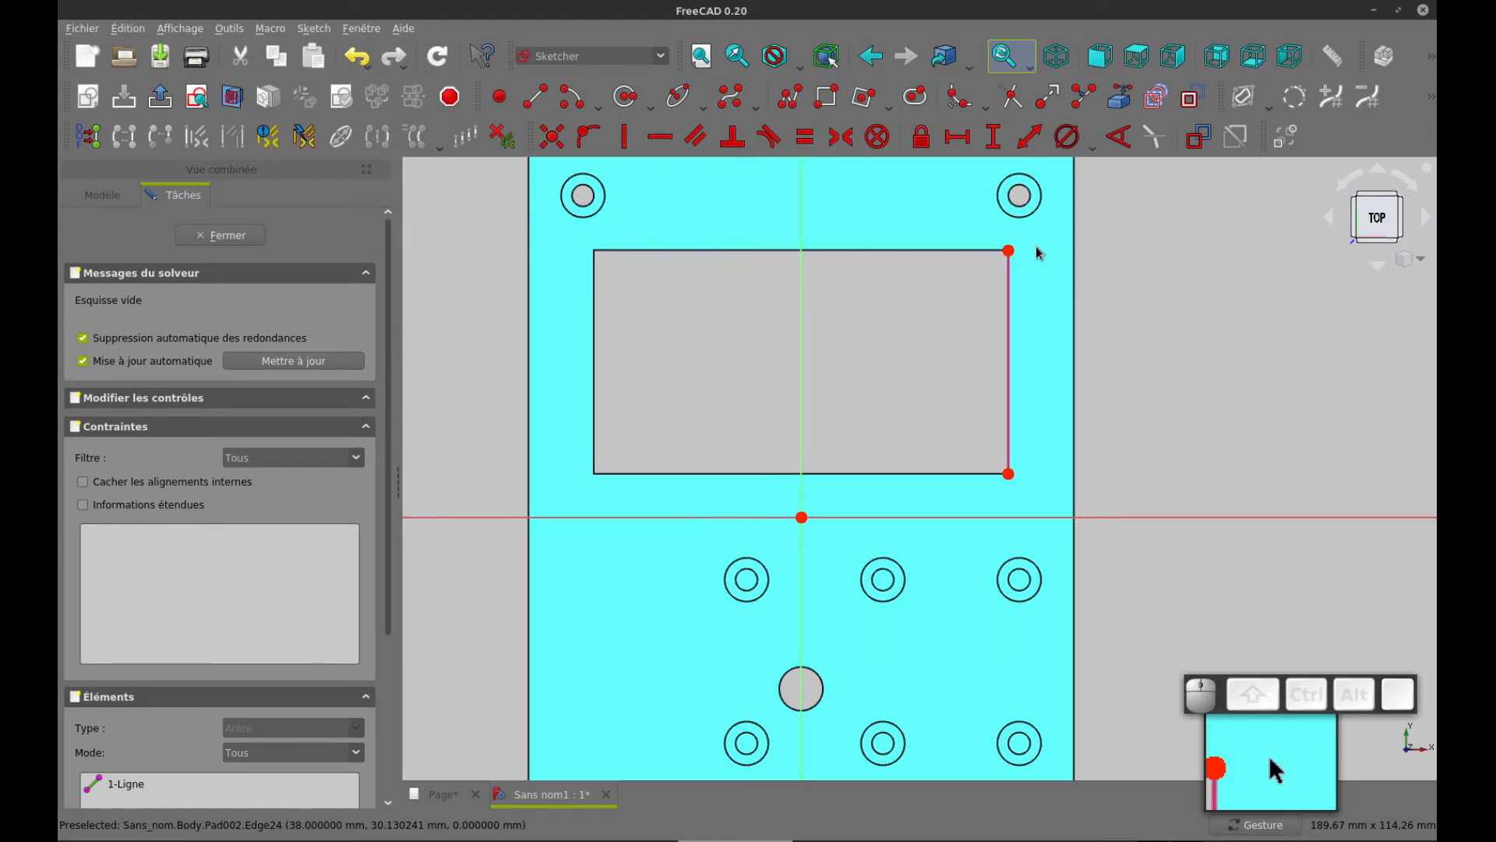
left_click(827, 105)
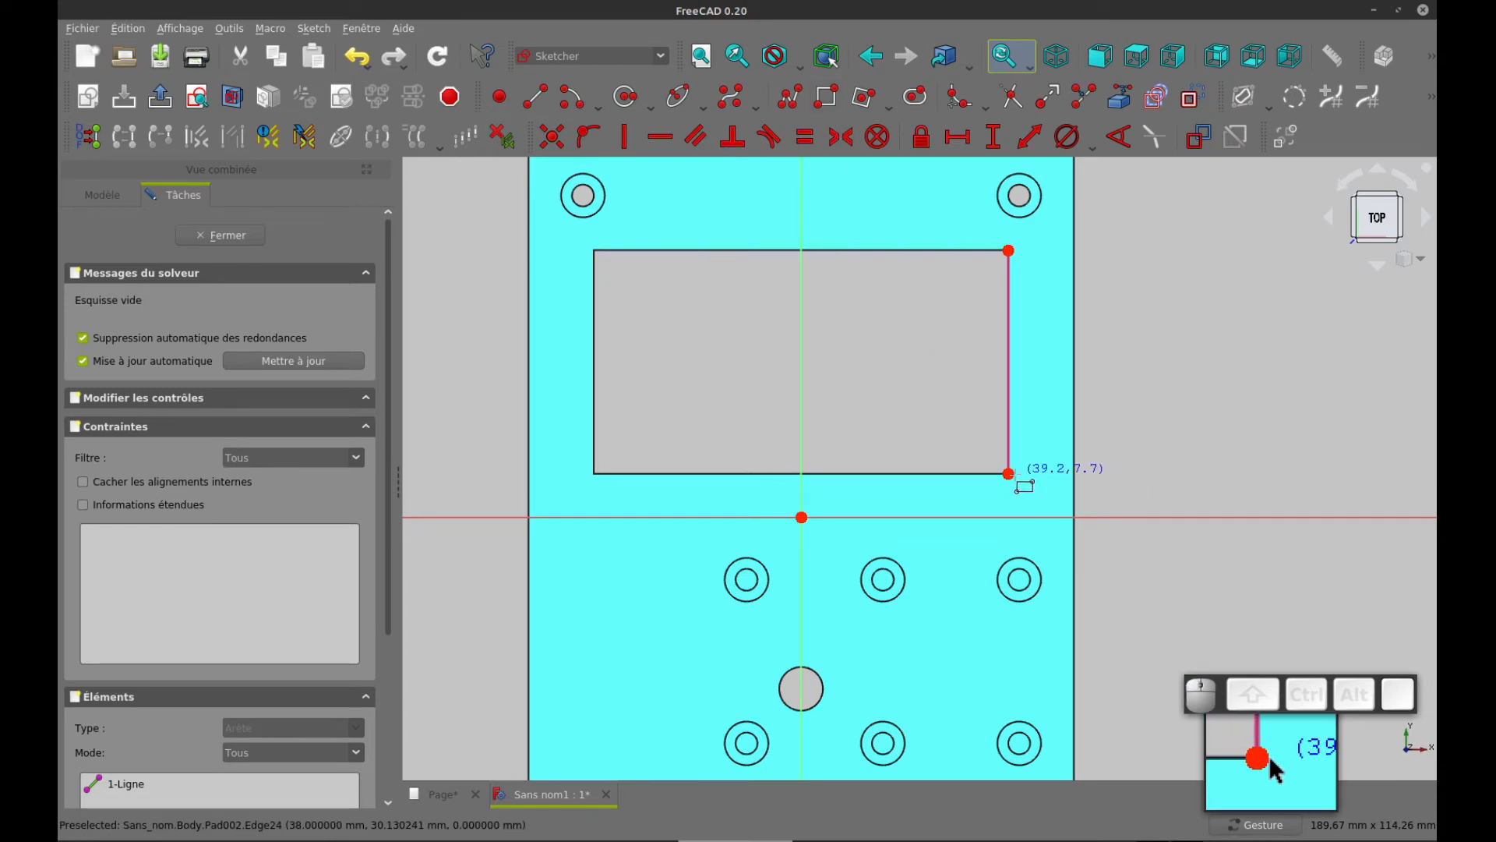
left_click(1008, 473)
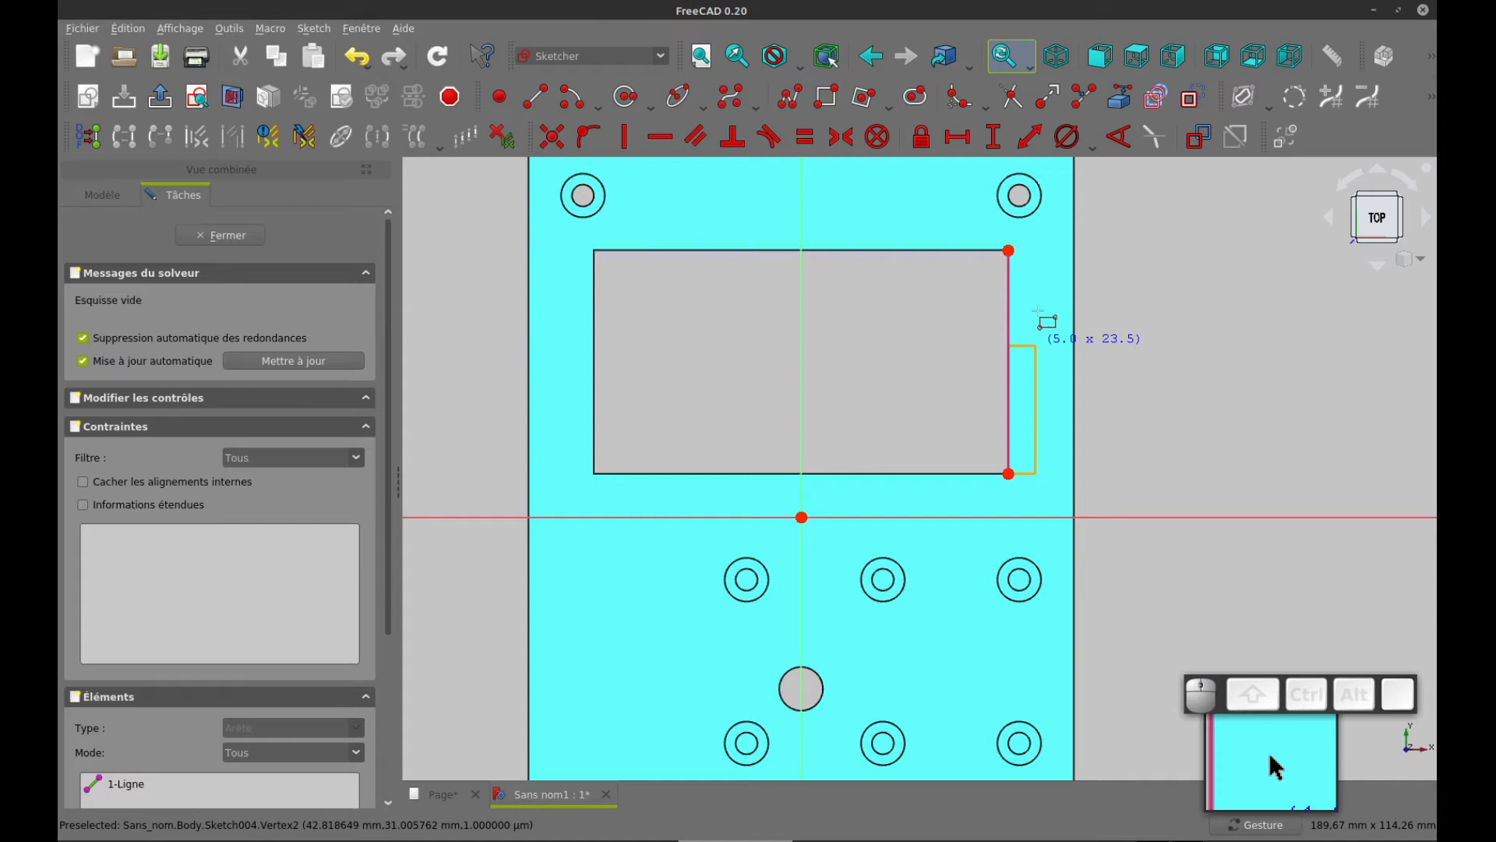
left_click(1052, 223)
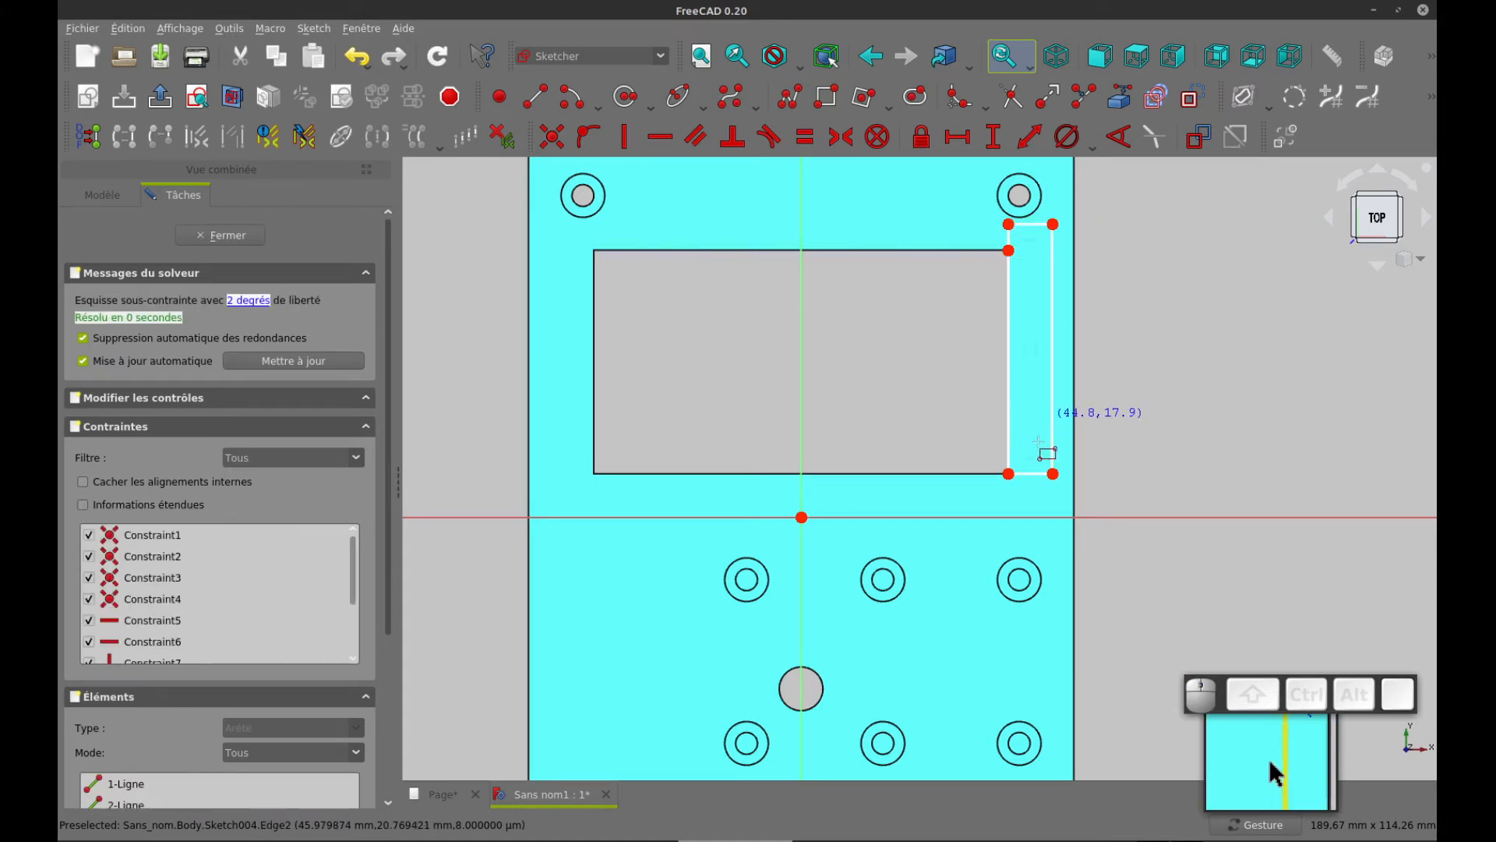
left_click(1054, 473)
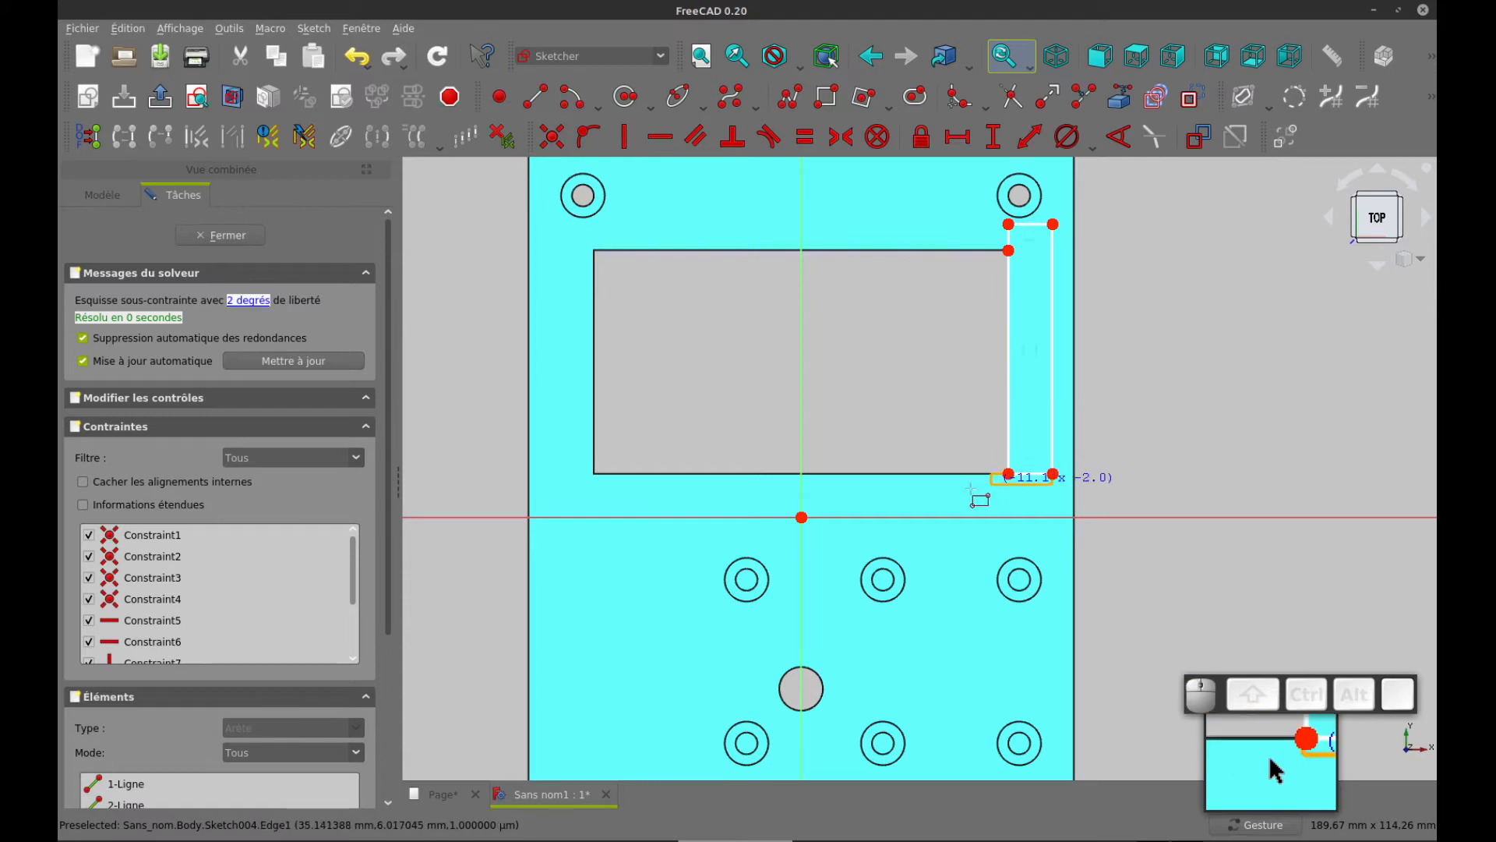
left_click(930, 508)
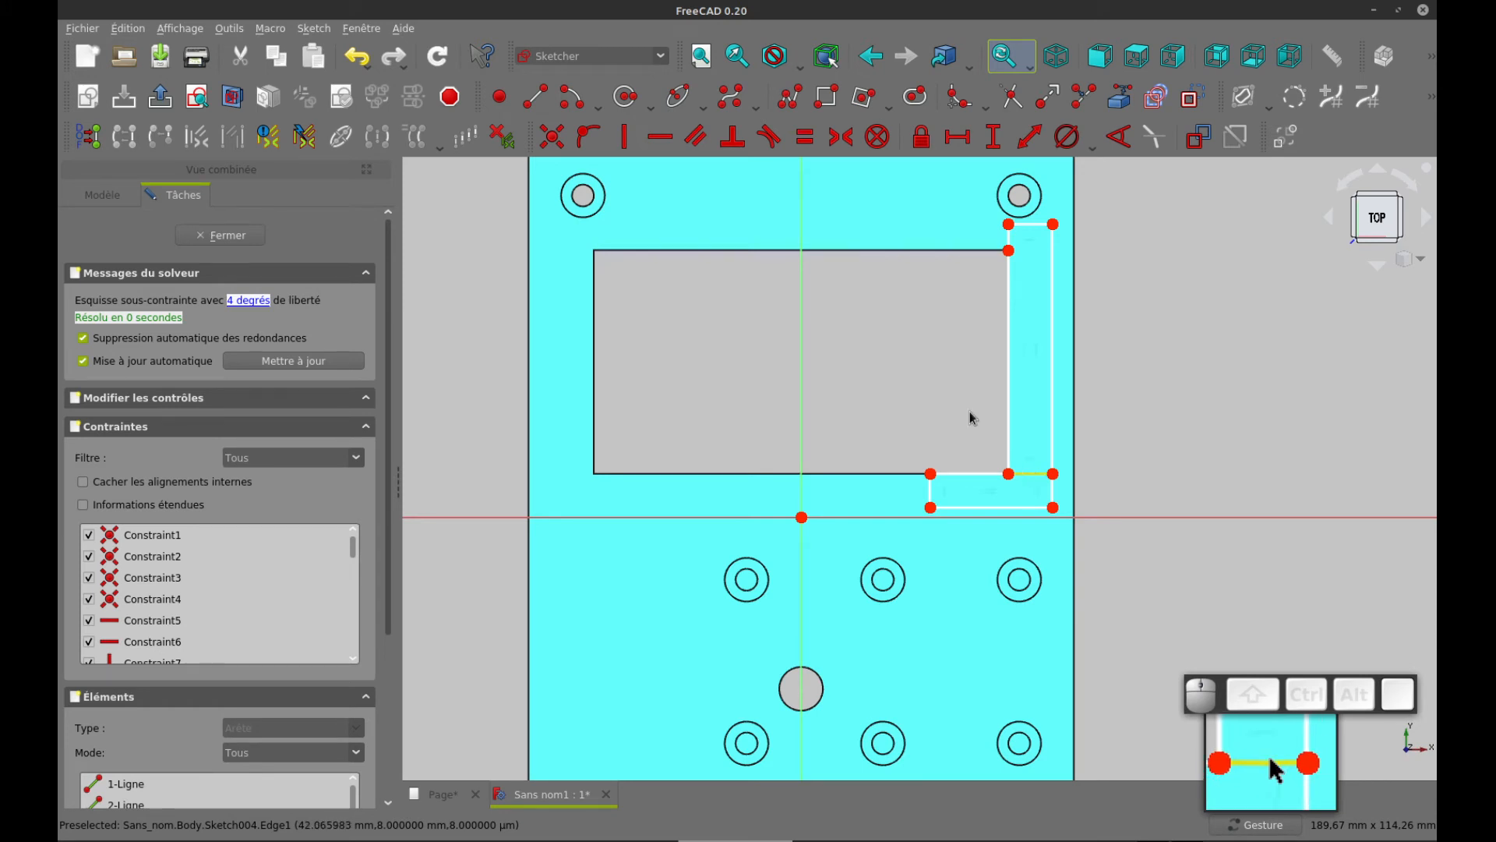
Trim the overlapping shared edges between the two rectangles and the short outer segment at the lower right, leaving an open L-shaped outline
left_click(1010, 98)
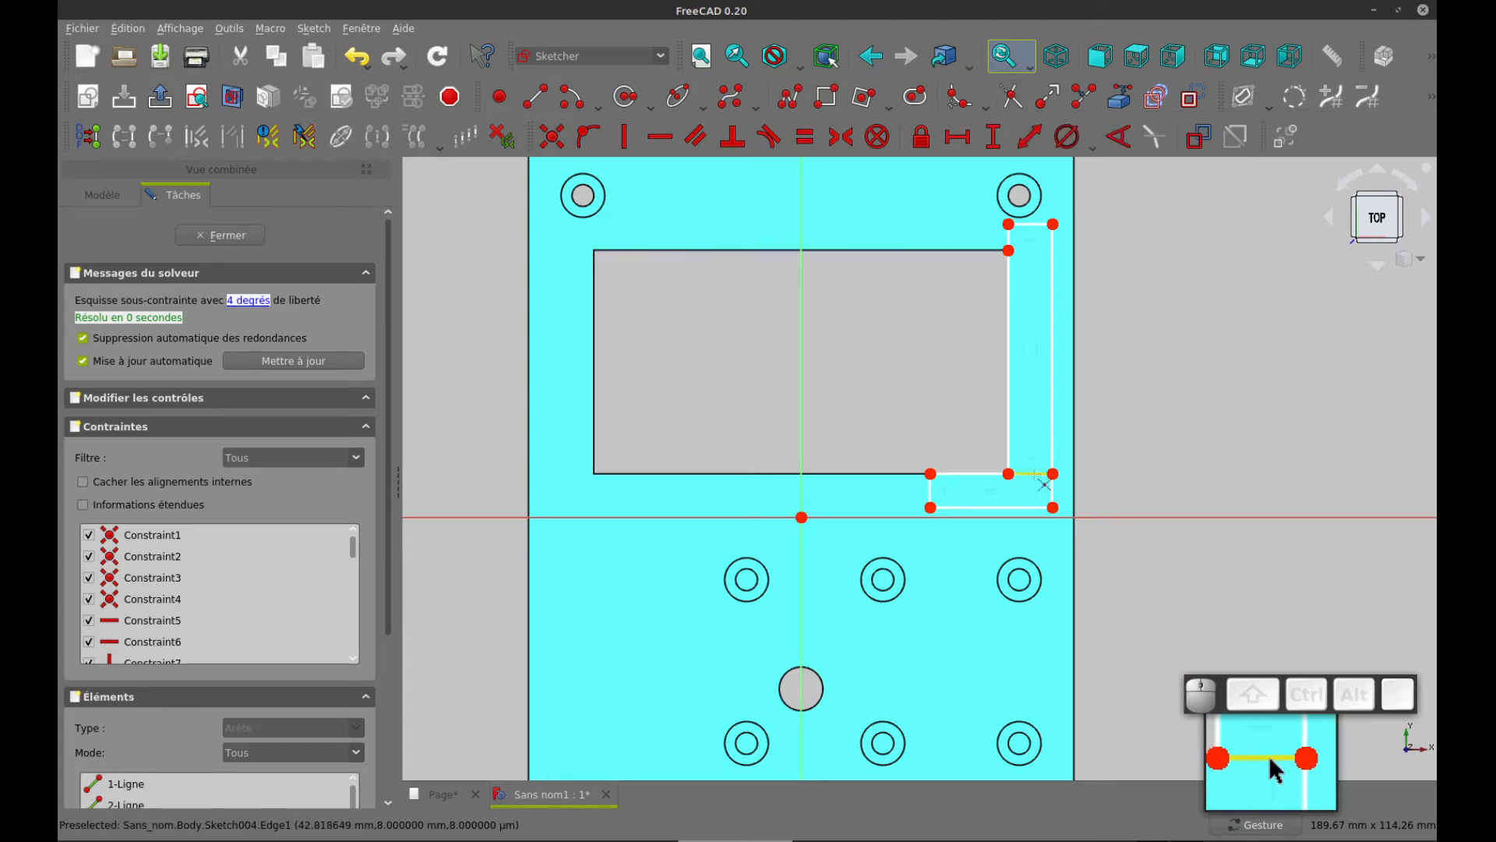
left_click(1035, 474)
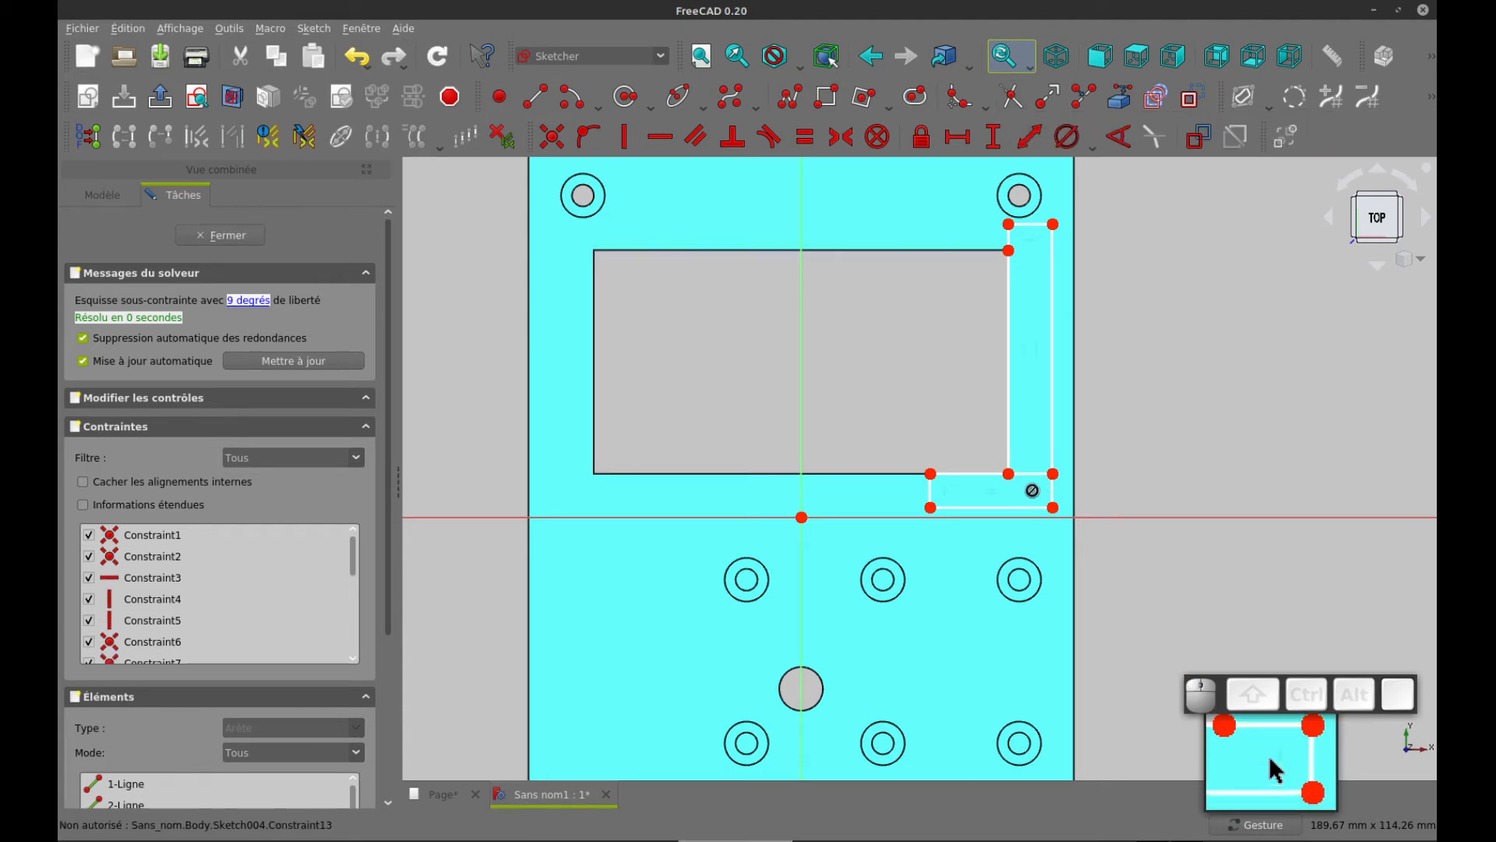
left_click(1037, 477)
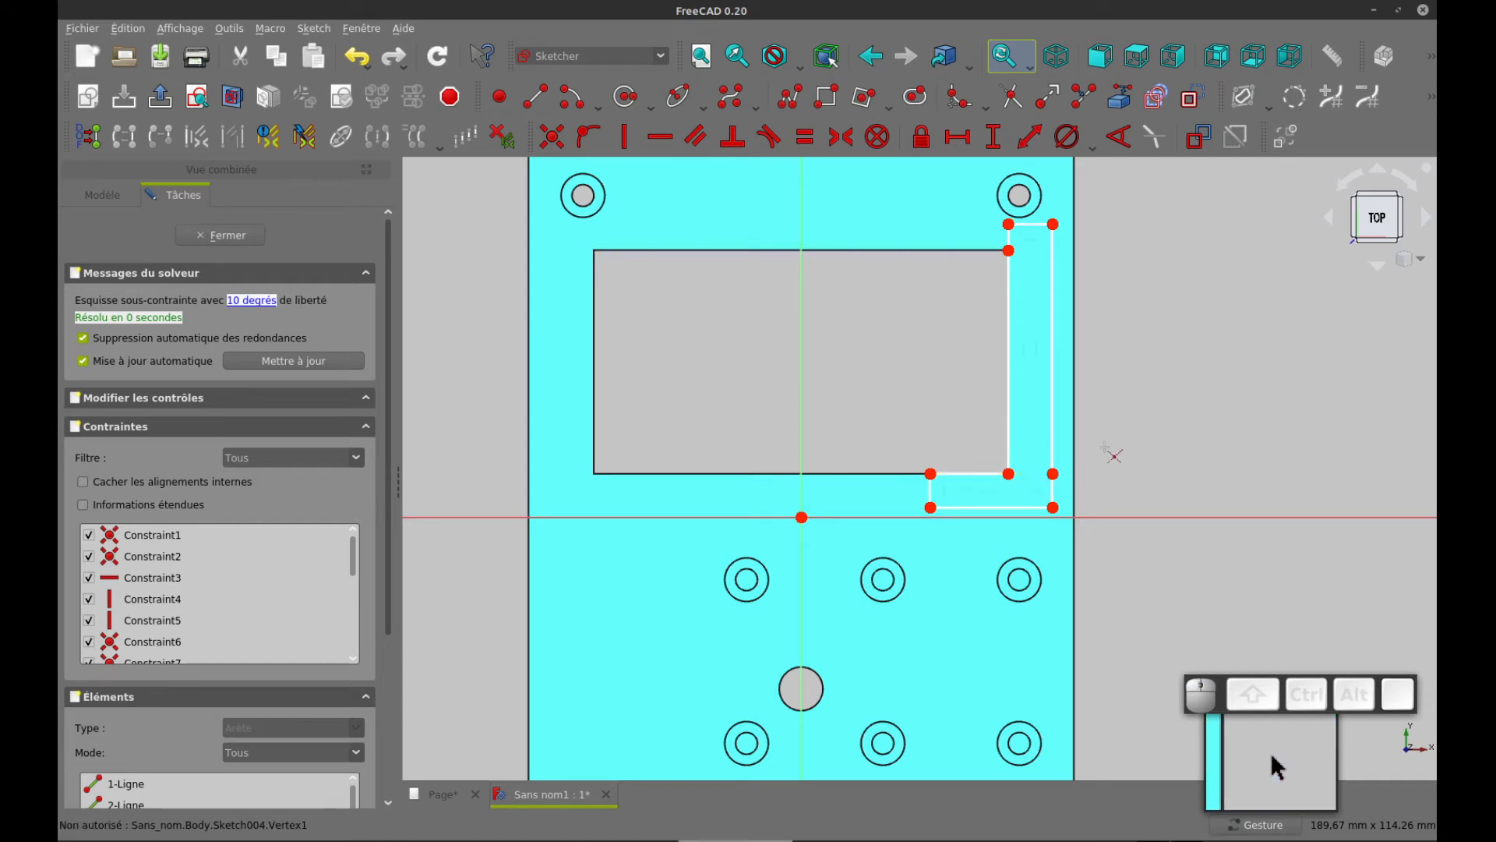
left_click(1011, 102)
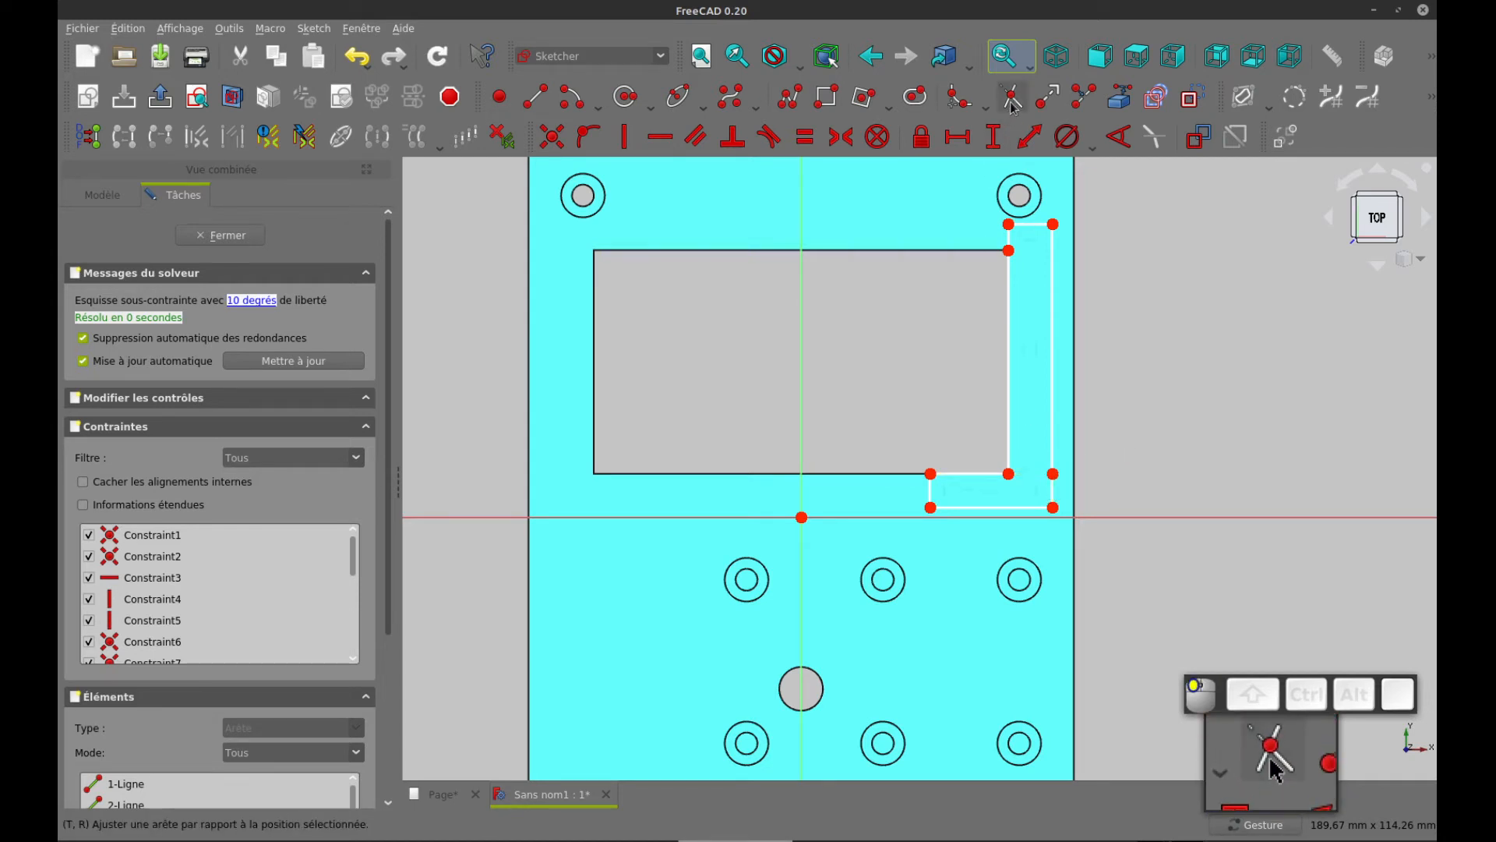
left_click(1053, 491)
right_click(1125, 467)
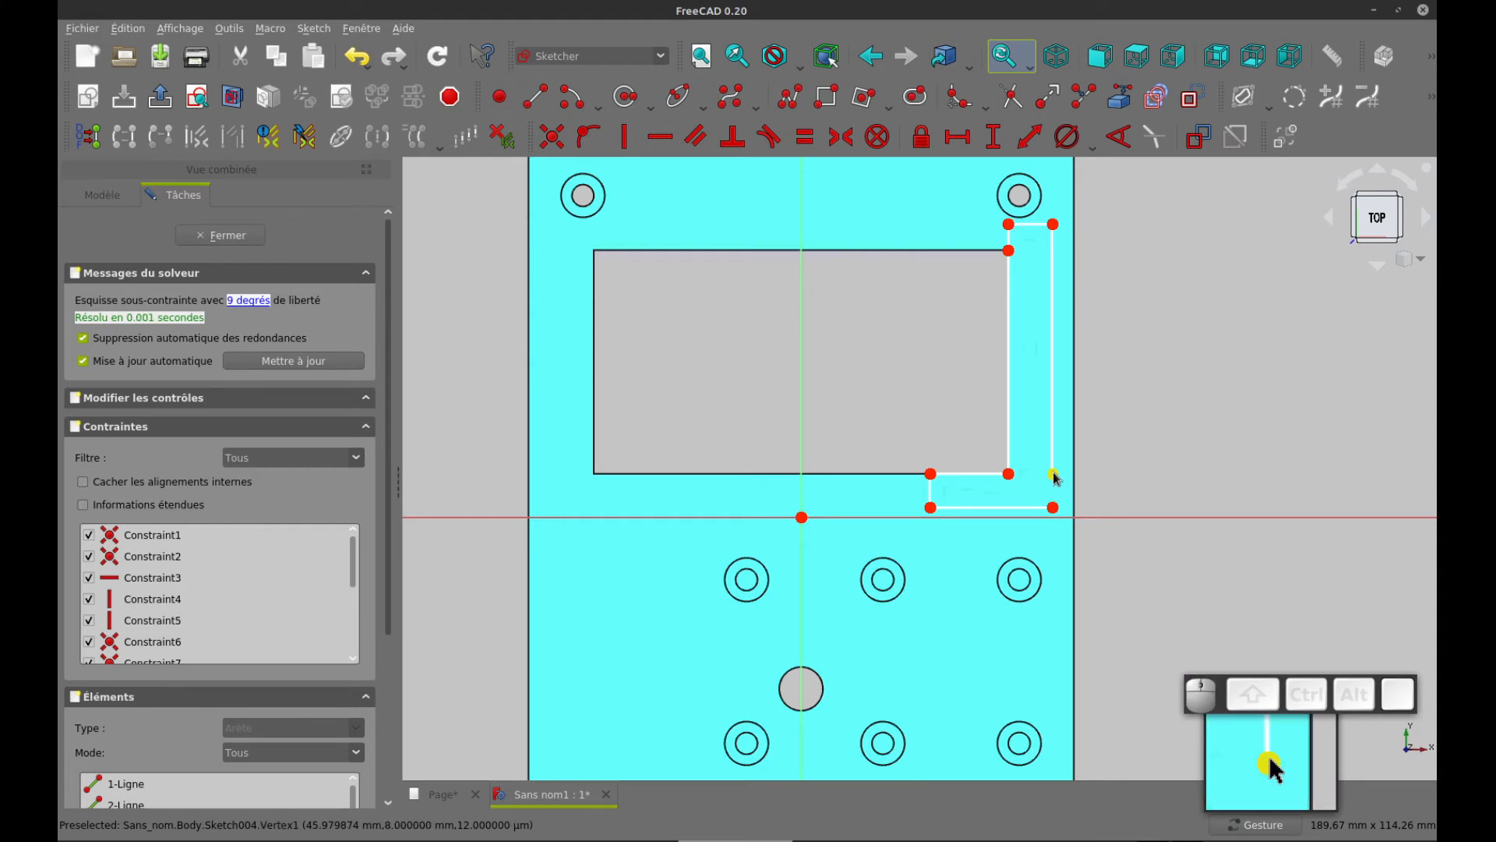
Make the loose ends at the L profile's outer lower-right corner coincident, and drag its points to separate the inner-corner endpoints
left_click_drag(1054, 475, 1085, 516)
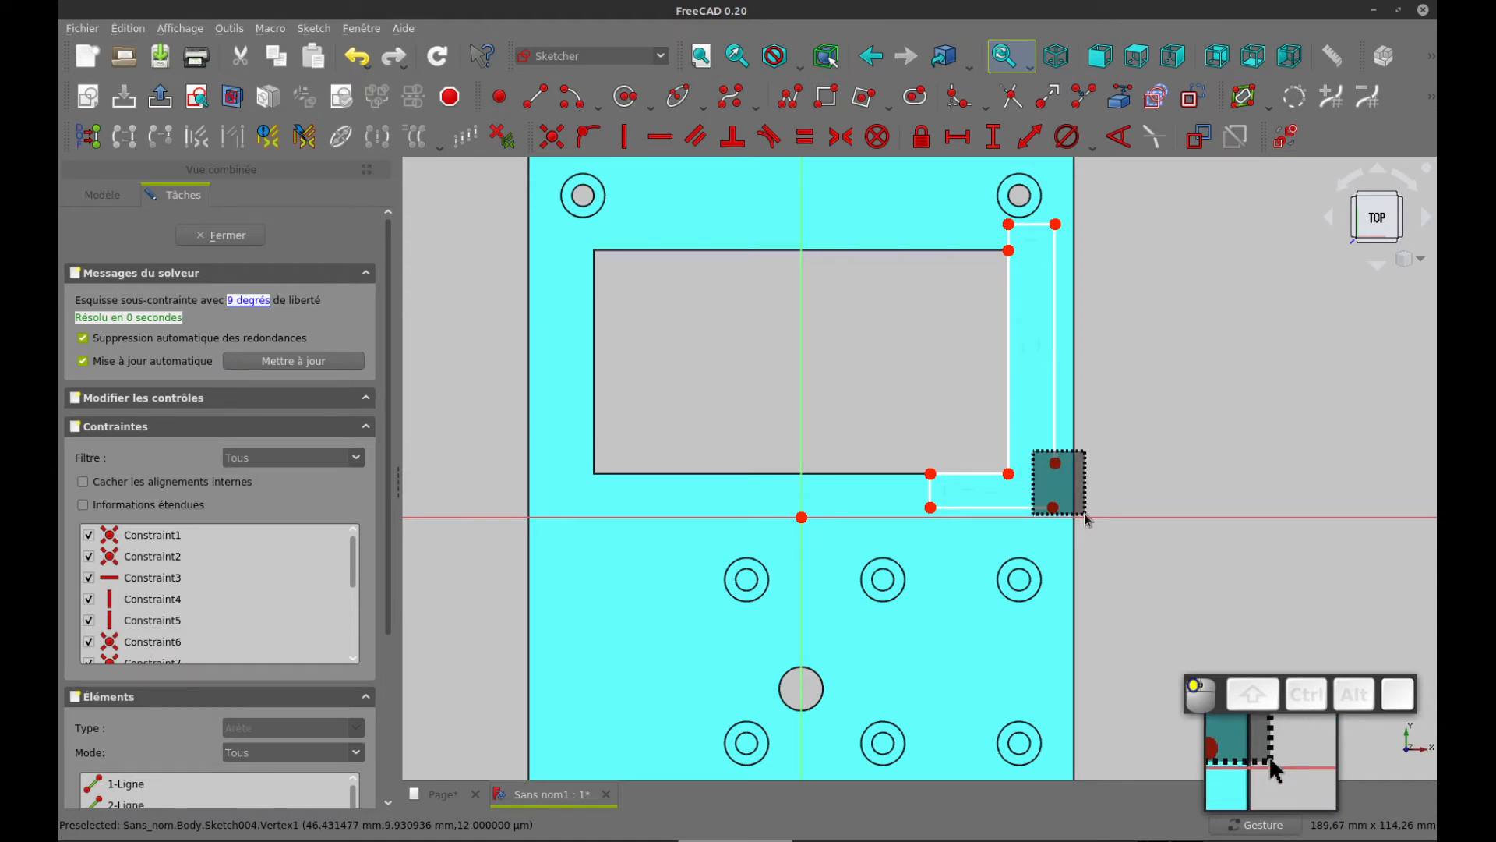
left_click_drag(1085, 516, 1084, 513)
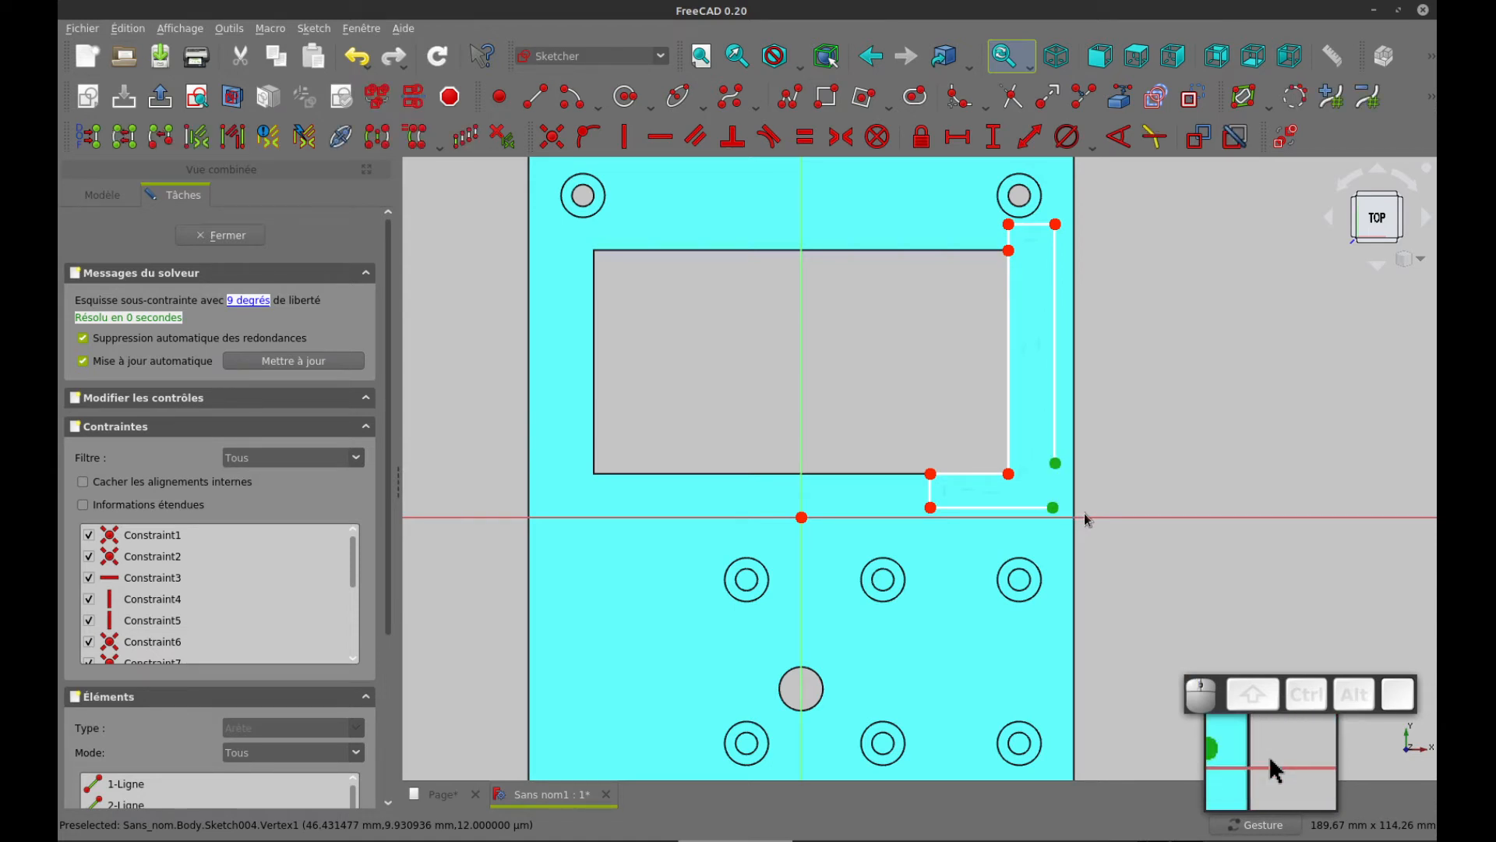
left_click(552, 137)
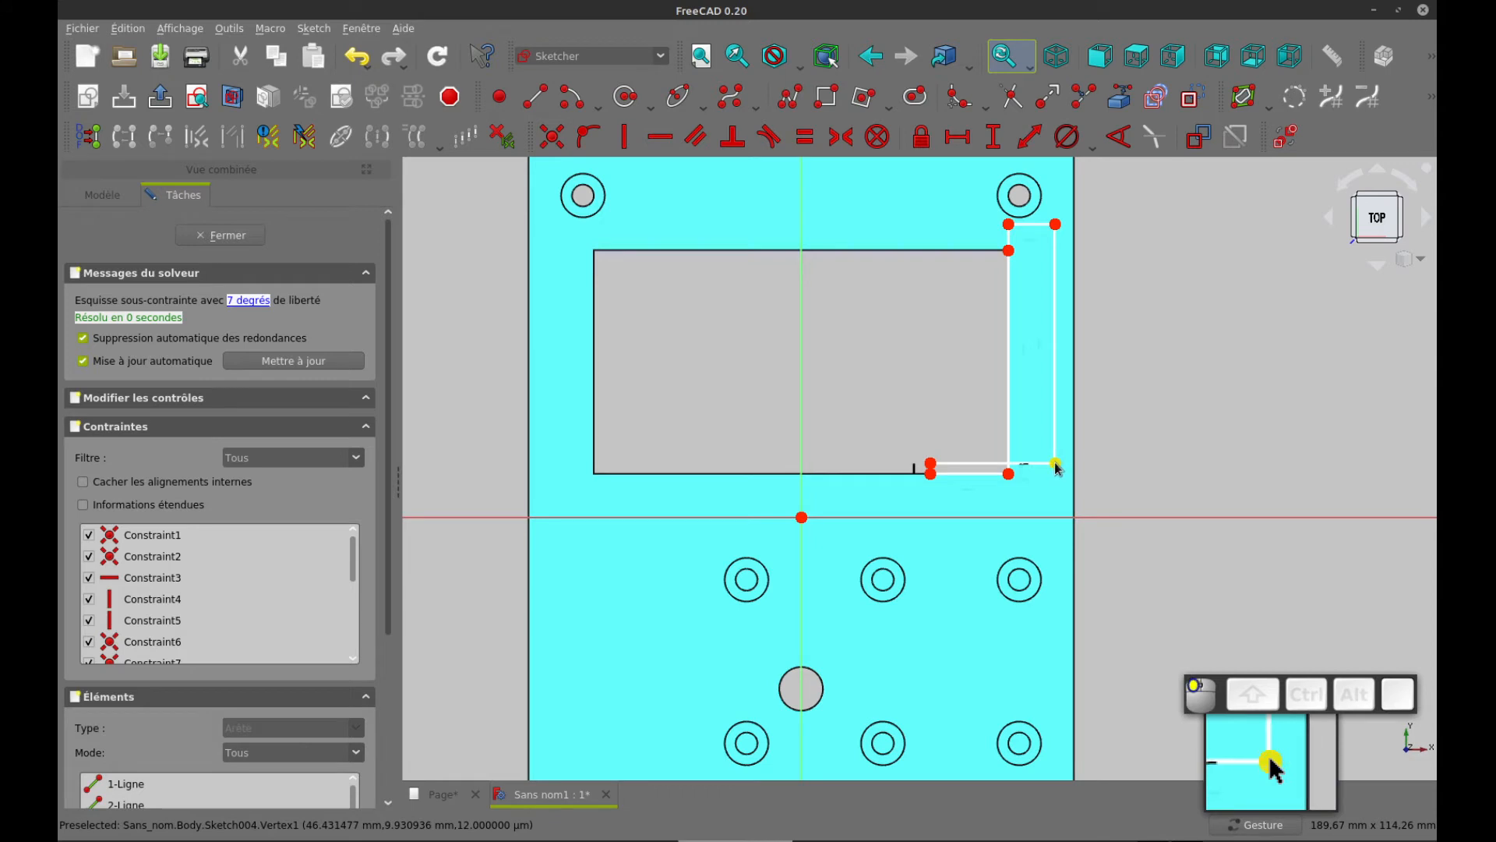
left_click_drag(1055, 464, 1024, 485)
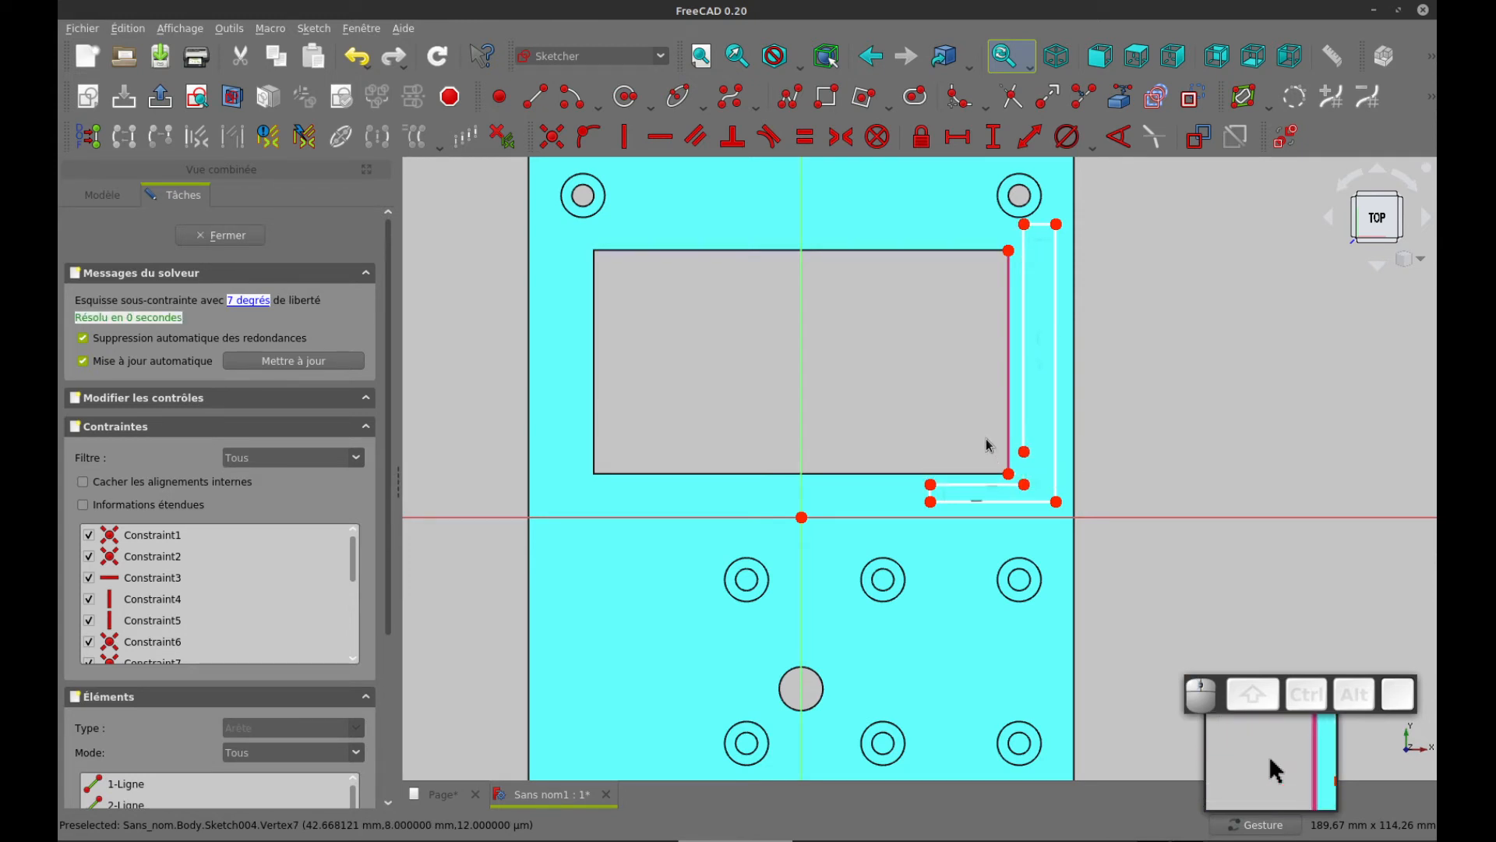
left_click_drag(985, 437, 1050, 501)
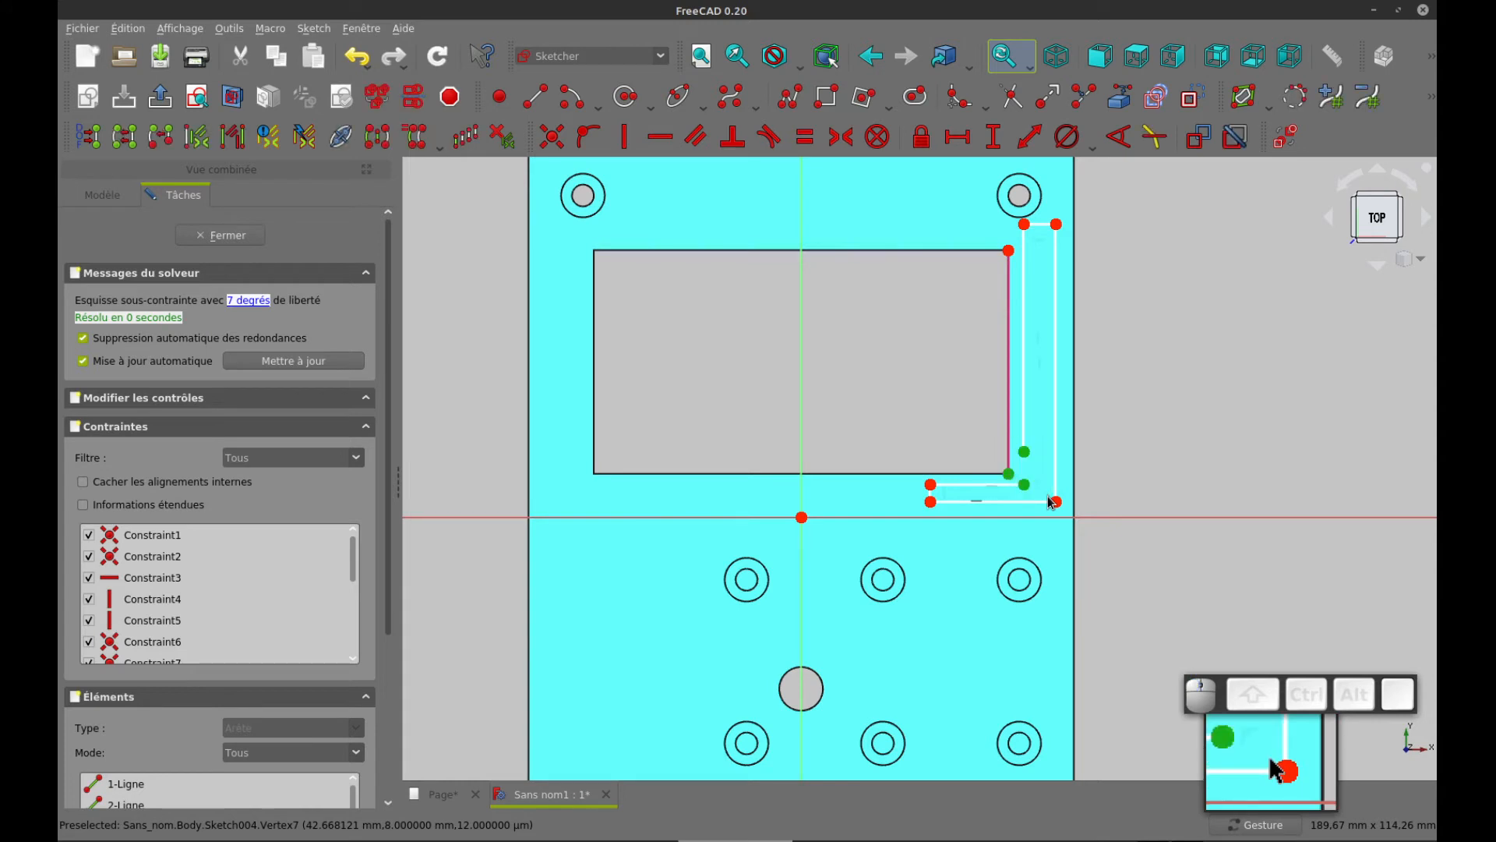
left_click(1101, 413)
left_click_drag(1136, 373, 1010, 468)
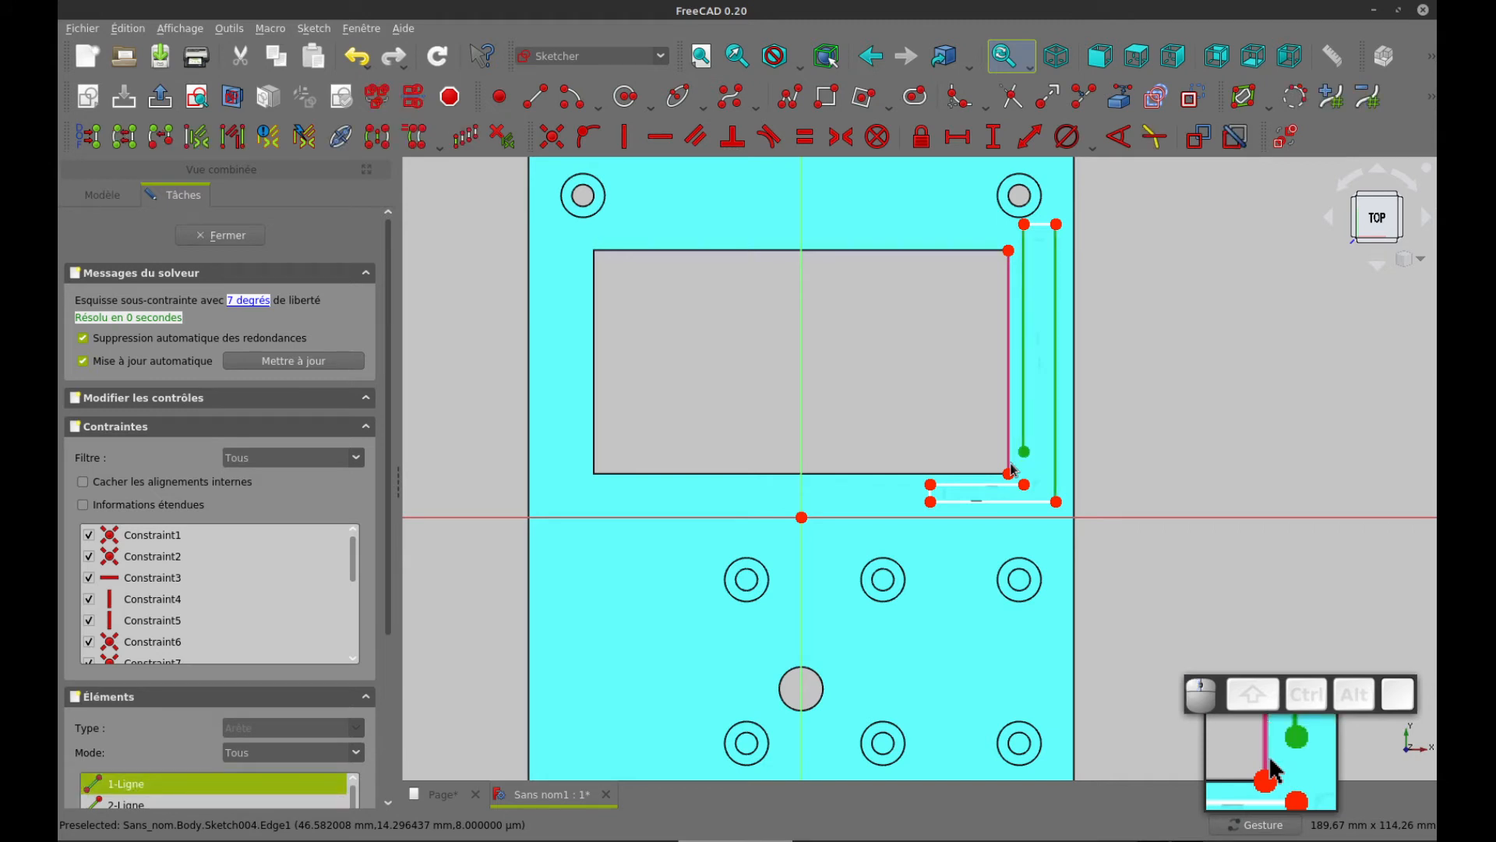
left_click(940, 414)
Make both inner-corner endpoints of the L profile coincident with the window's lower-right corner
left_click_drag(928, 406, 1047, 493)
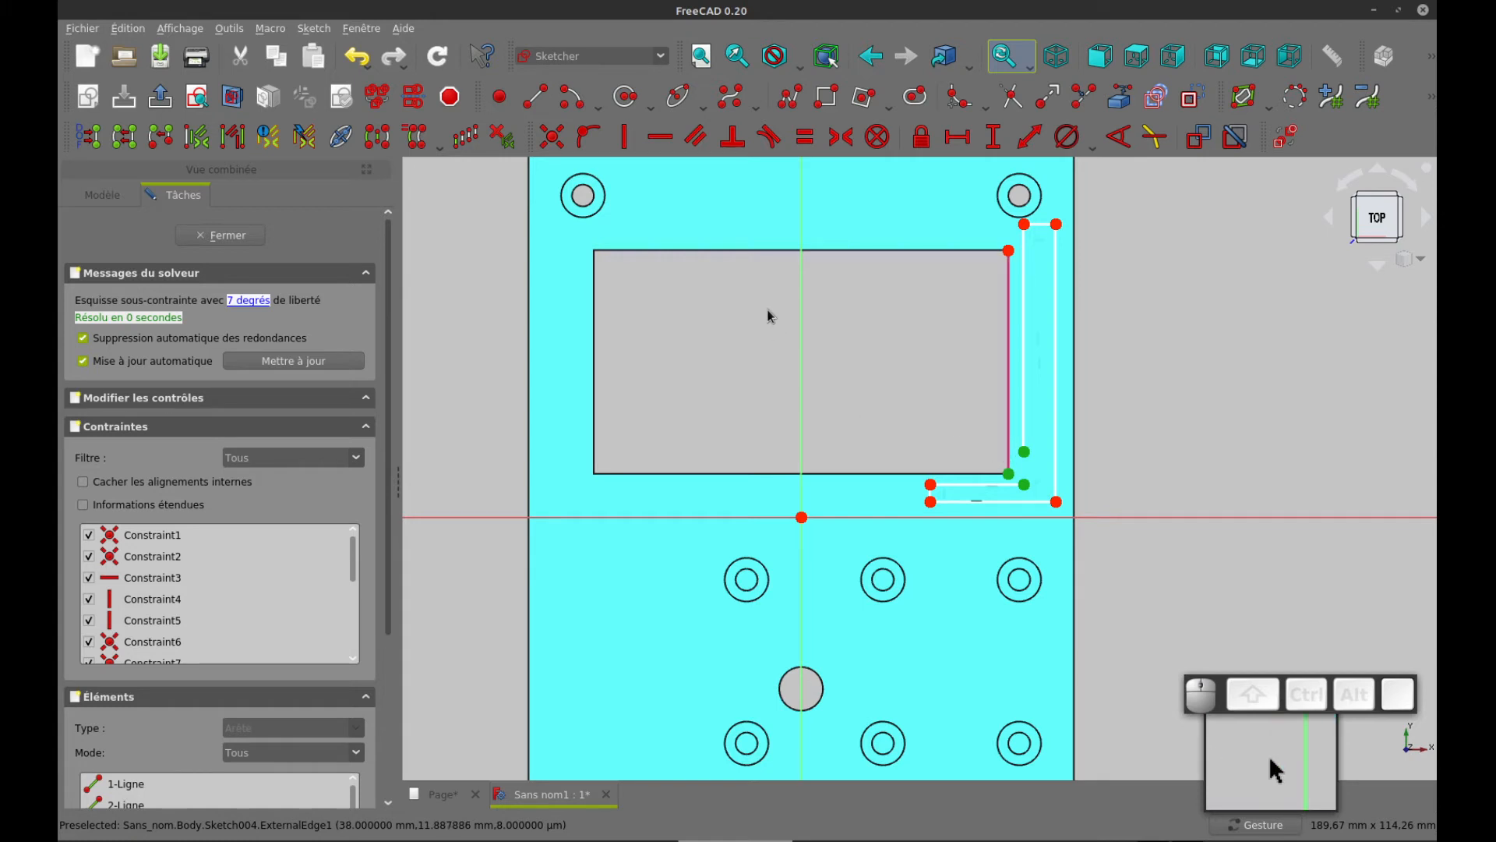
left_click(1009, 475)
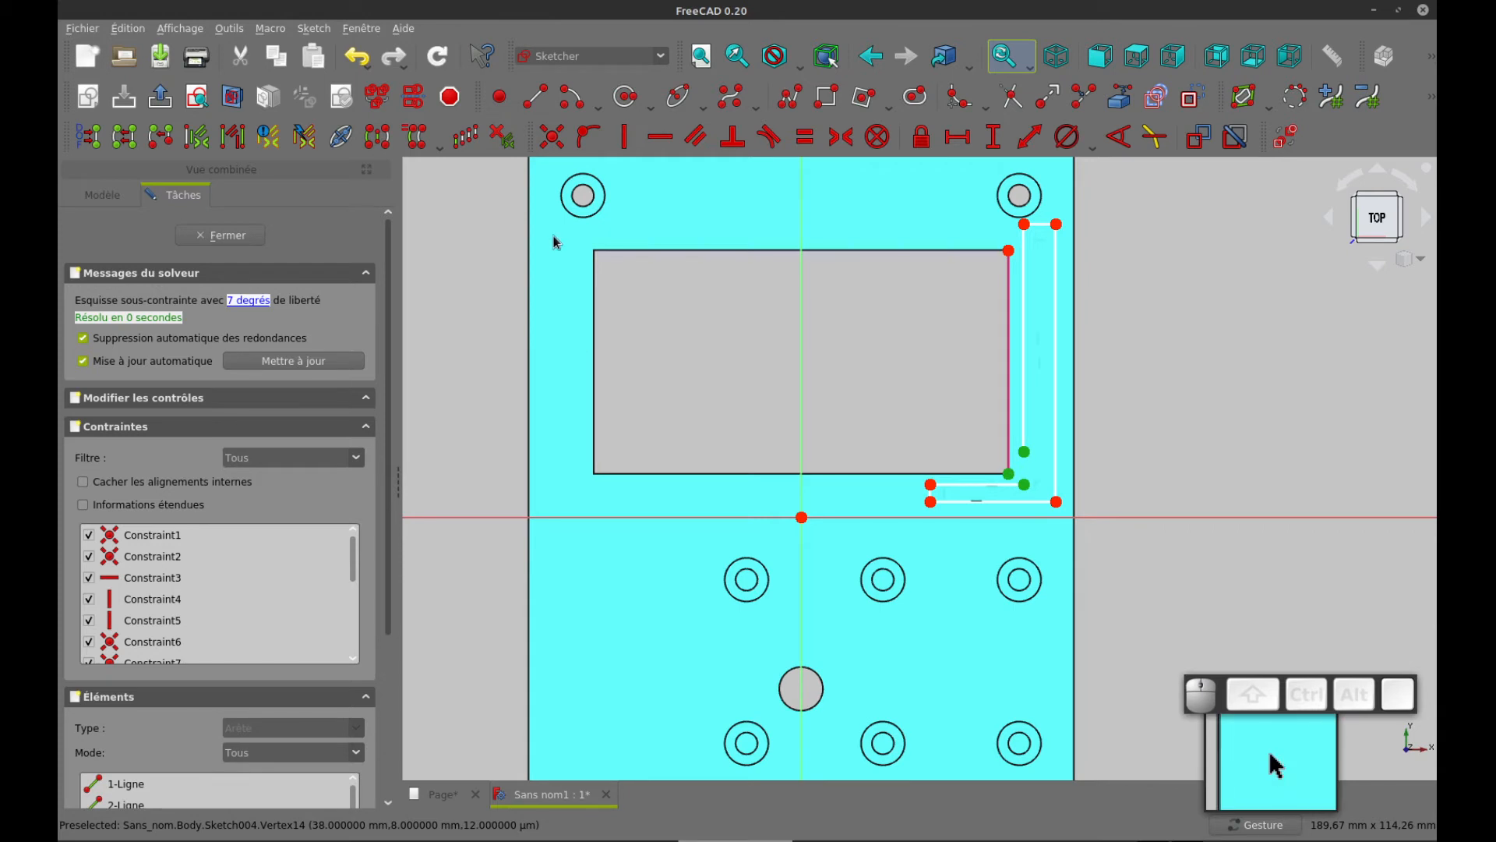
left_click(552, 137)
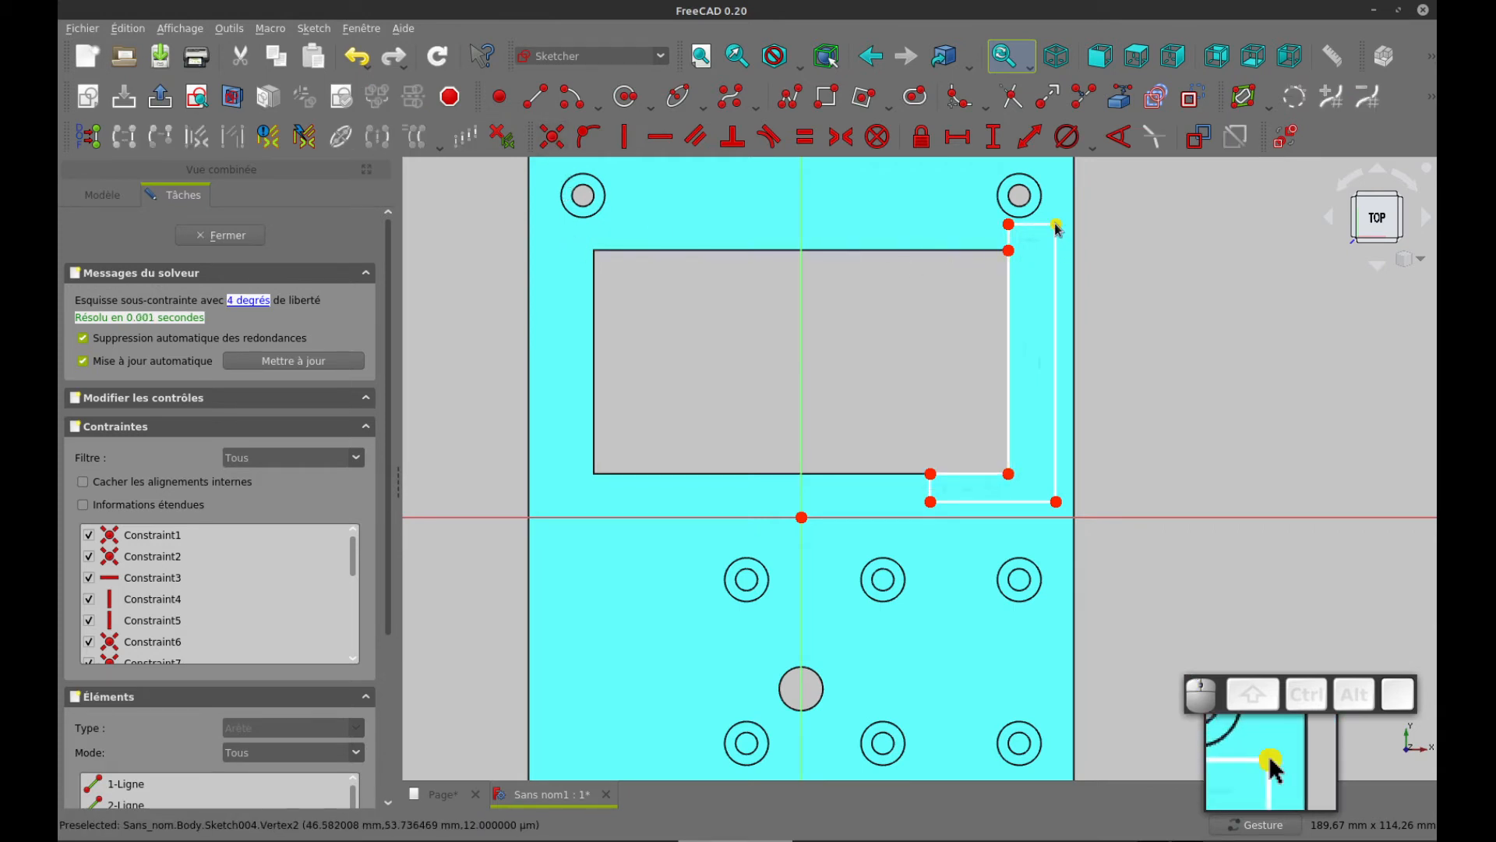
Narrow the L profile's vertical leg to about 5.6 mm and check the profile's dimensions in the drawing's rear view
mouse_move(1060, 226)
left_mouse_down()
mouse_move(1075, 203)
mouse_move(1060, 257)
mouse_move(1040, 222)
left_mouse_up()
key("ctrl+Tab")
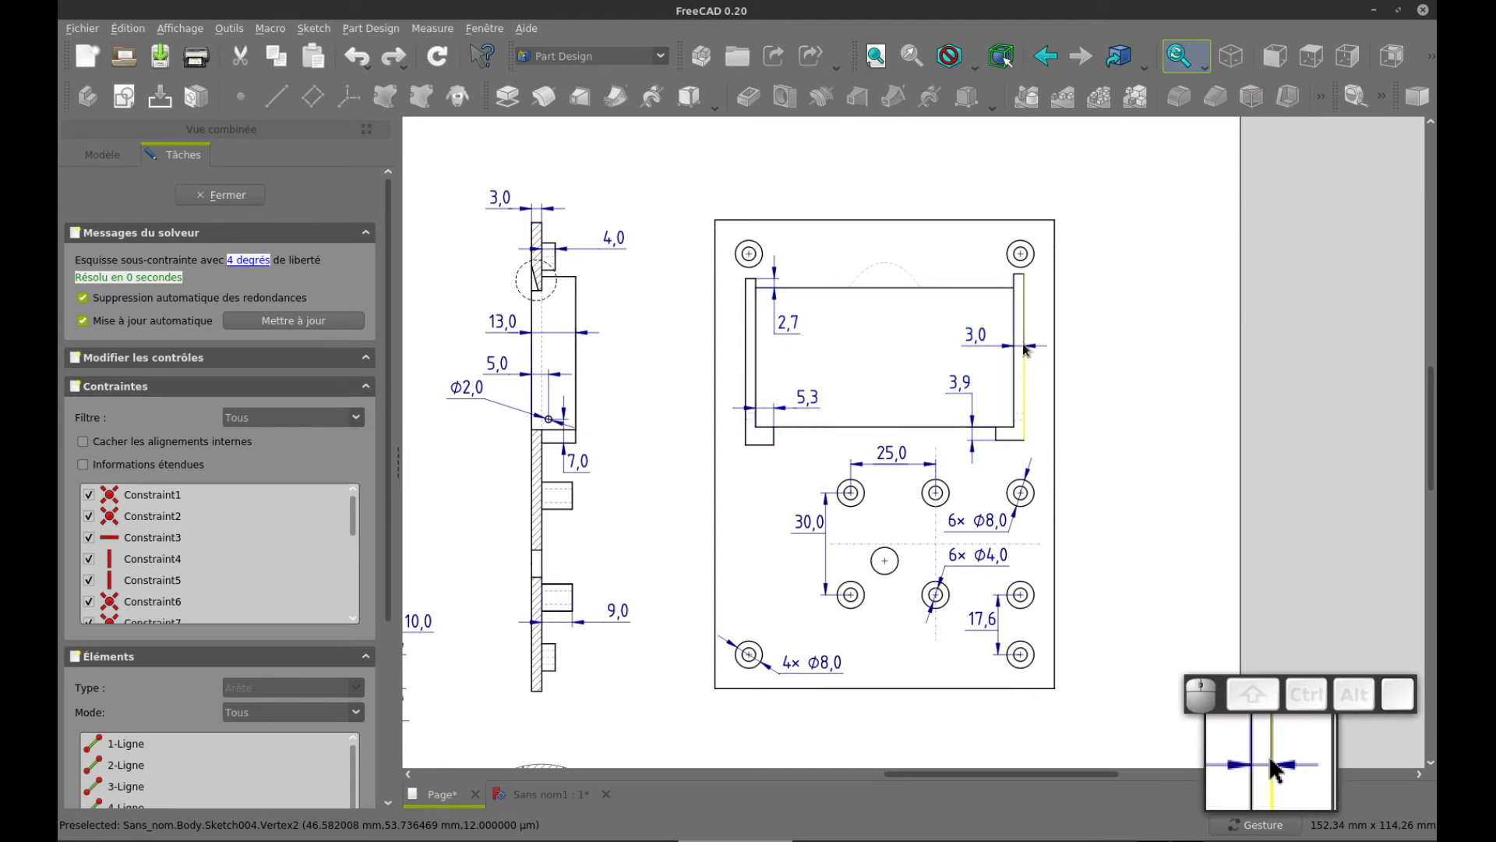
key("ctrl+Tab")
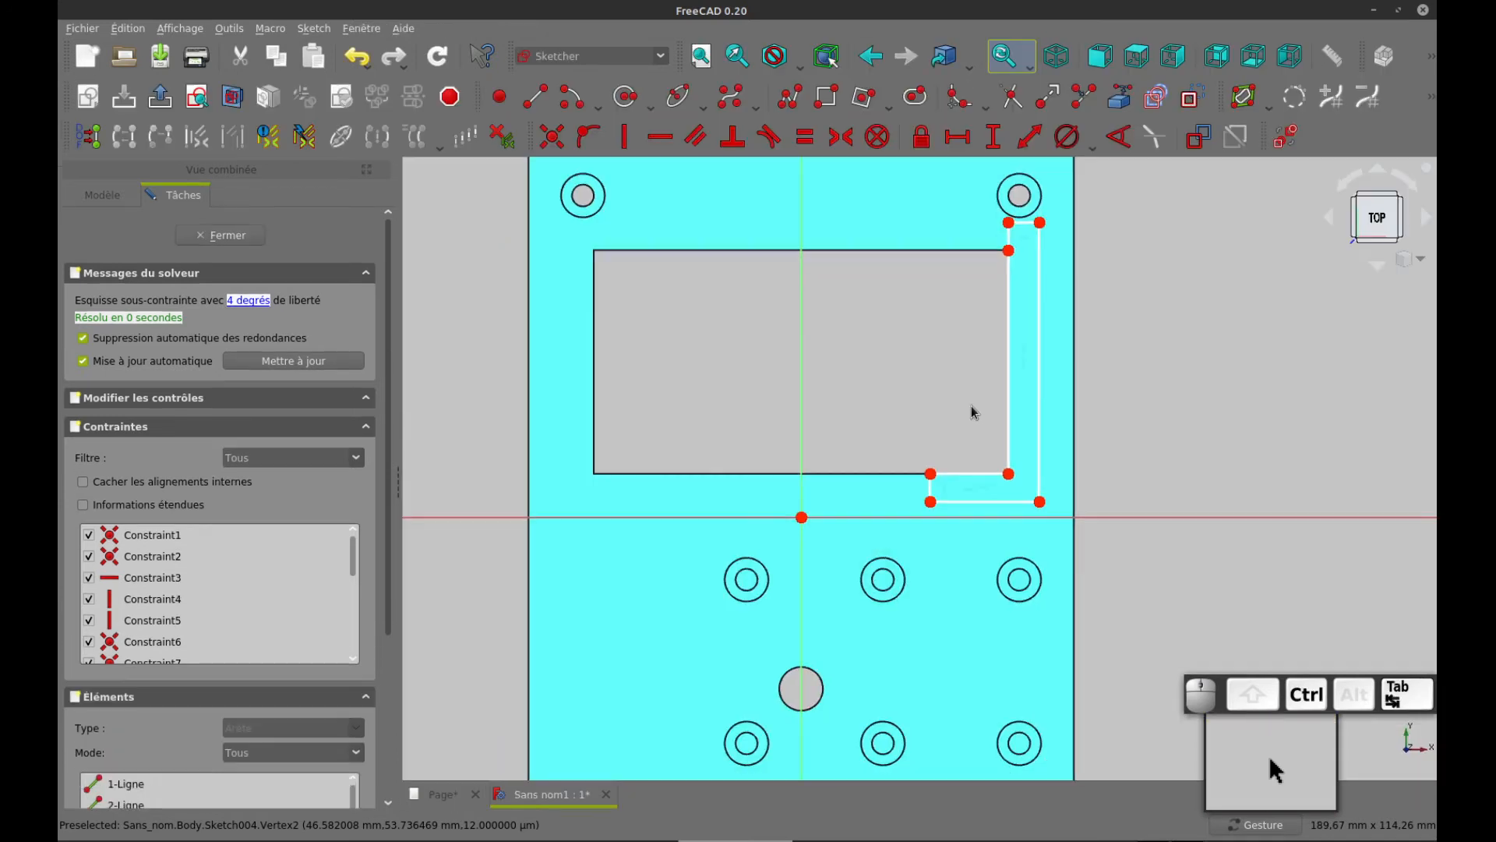
Set the height of the L profile's lower leg to 3.9 mm and move the dimension clear of the profile
left_click(932, 491)
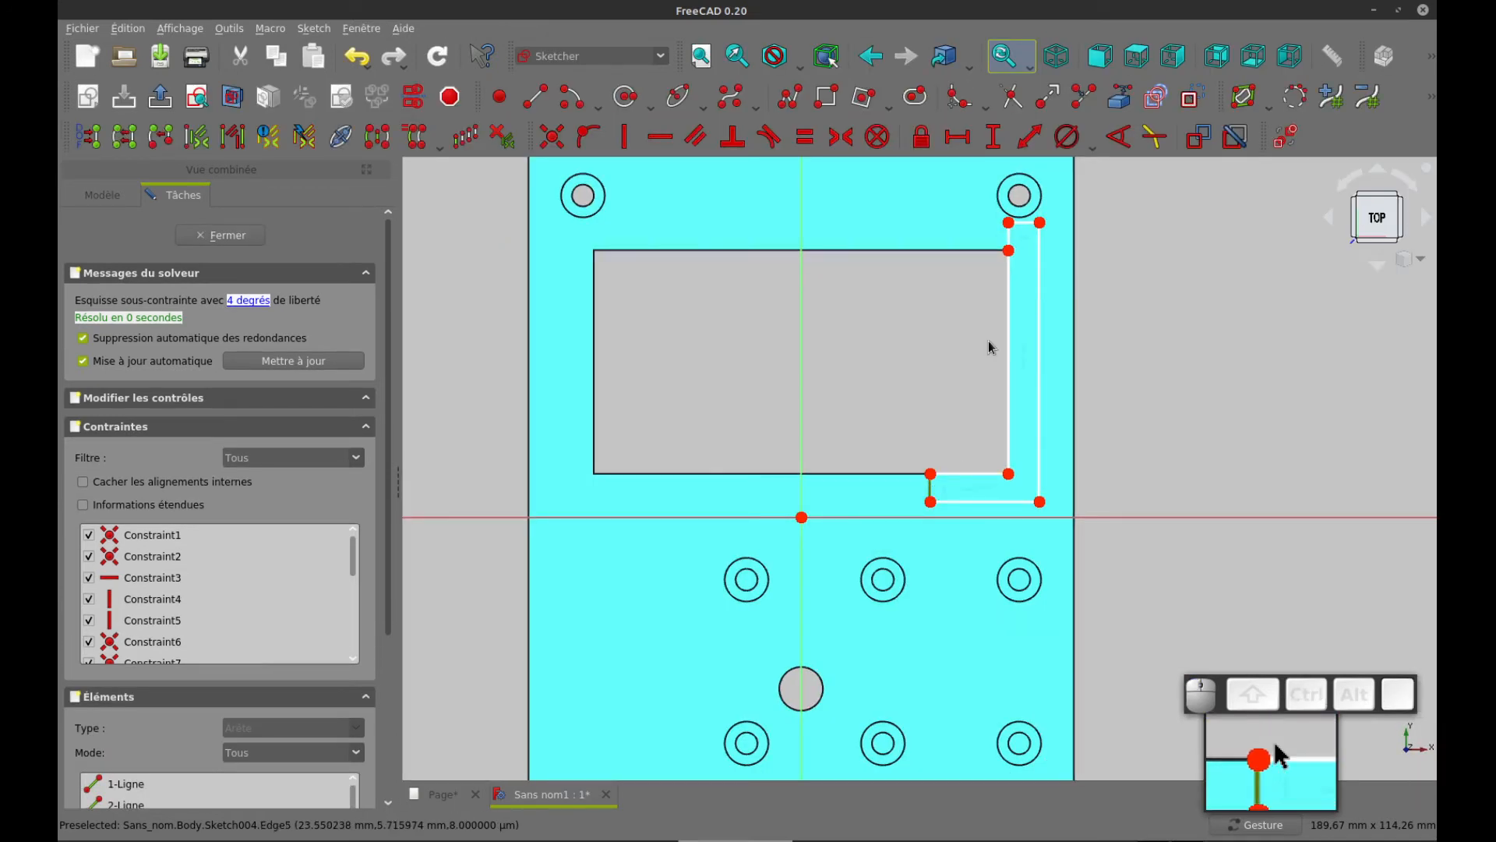
left_click(993, 137)
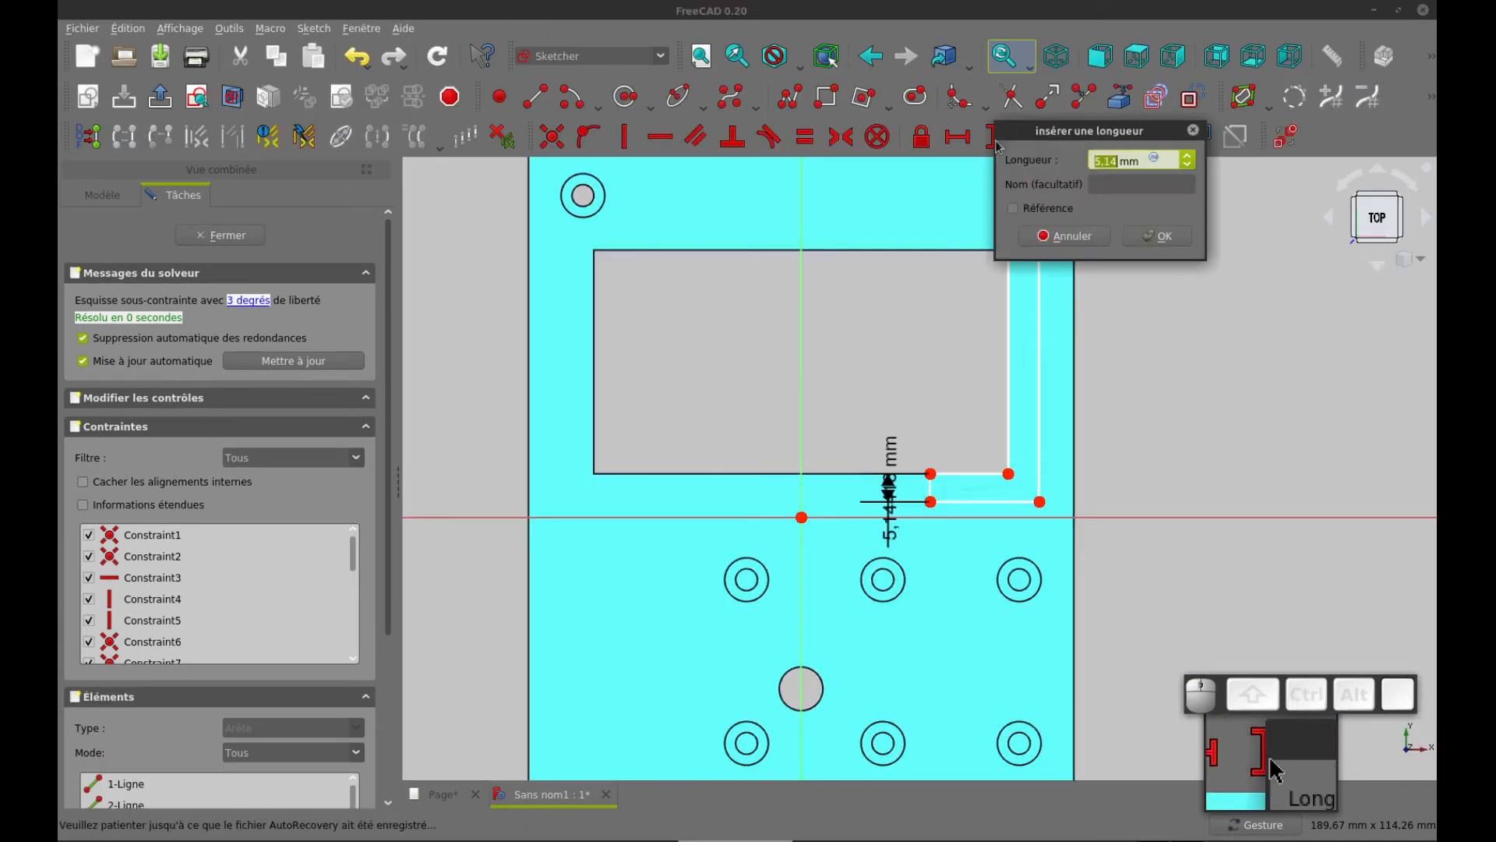
type("3")
key("Return")
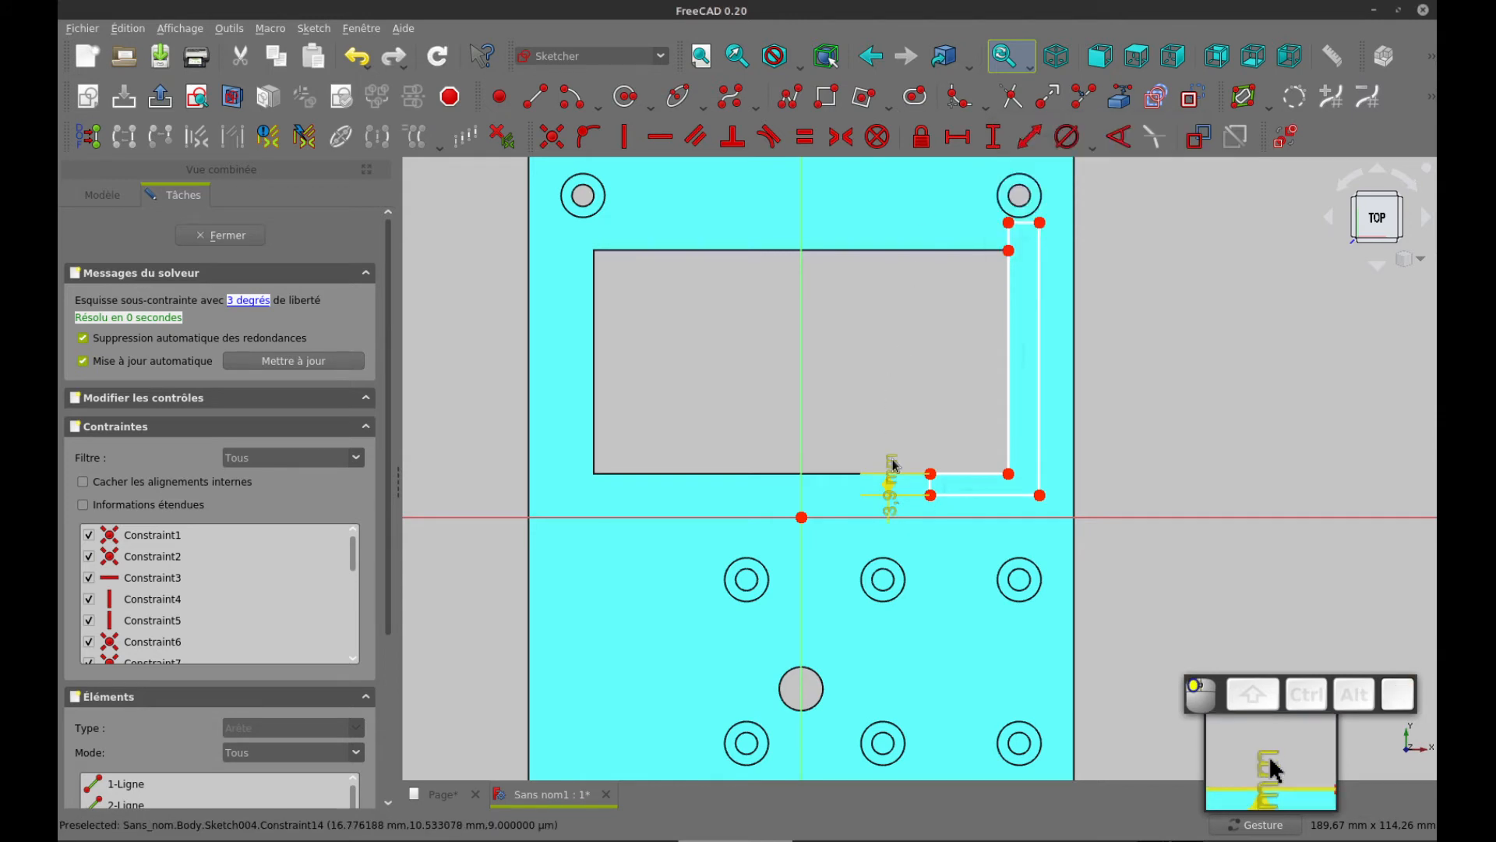
left_click_drag(894, 465, 876, 401)
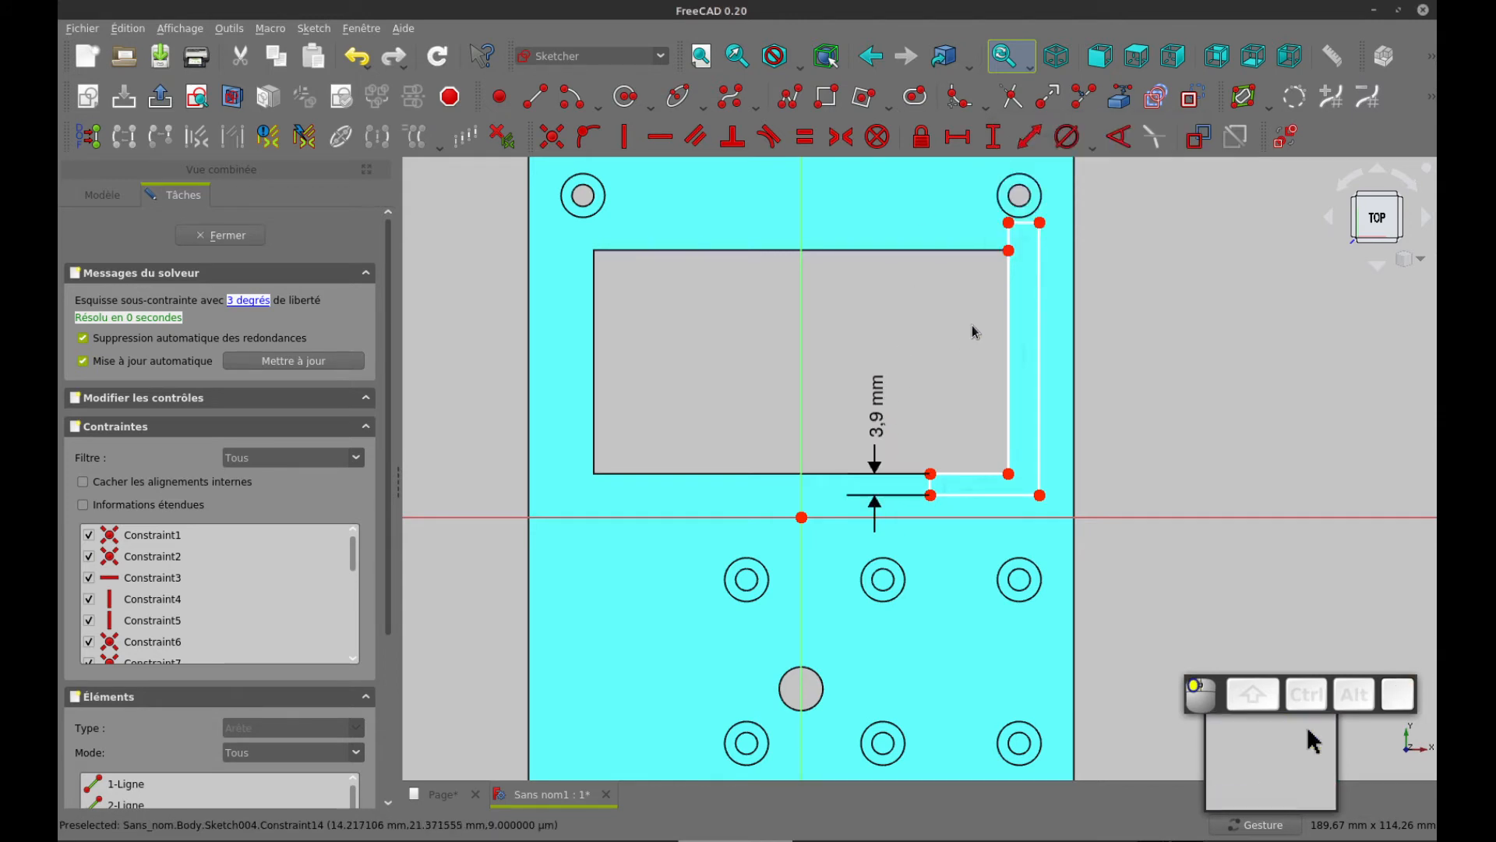
Add a horizontal length constraint to the upper edge of the L profile's vertical leg
left_click(1025, 224)
left_click(959, 138)
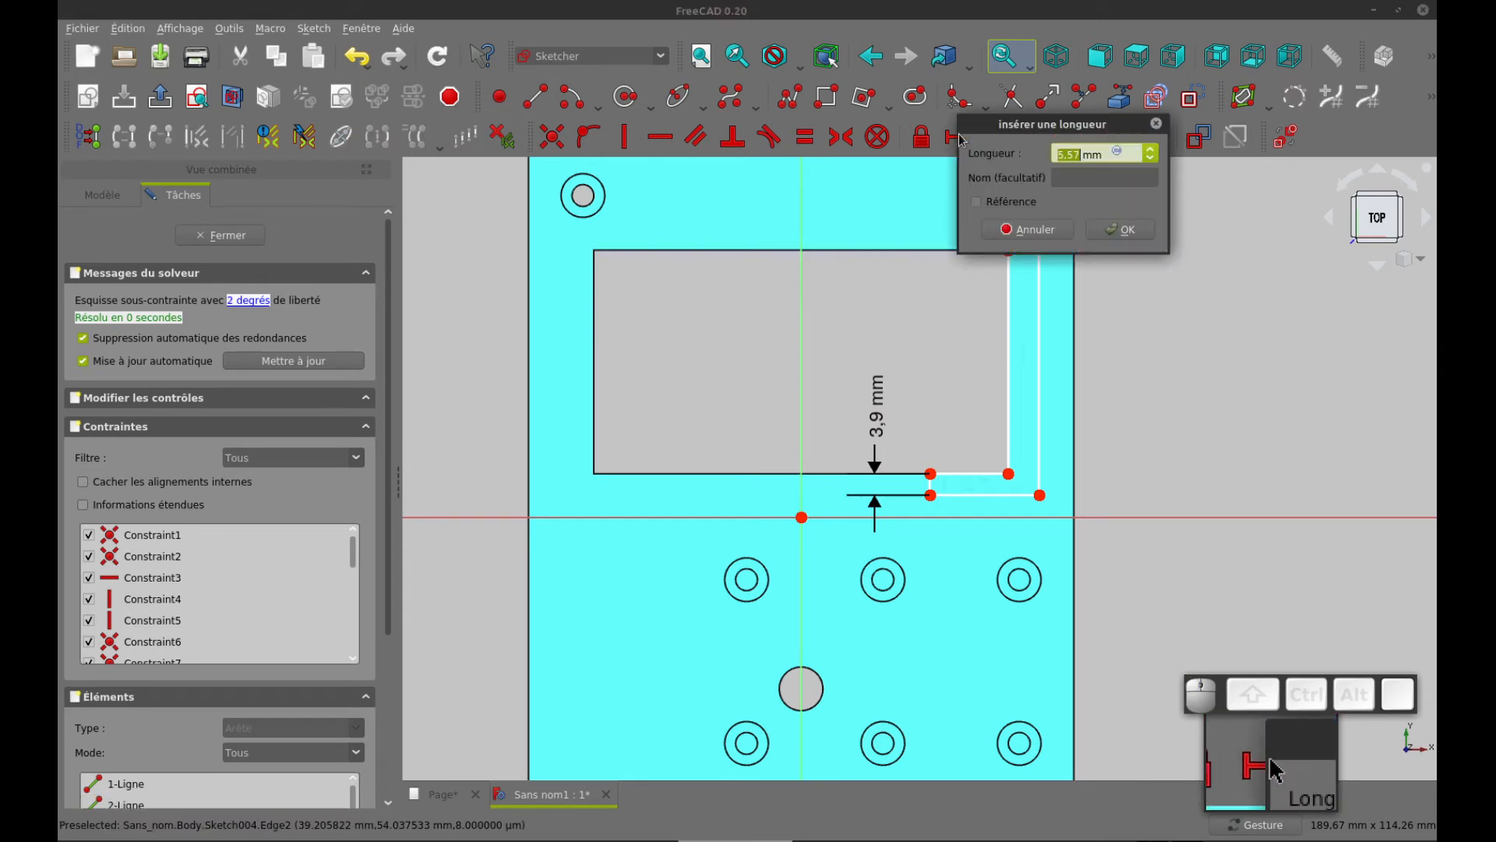
key("Return")
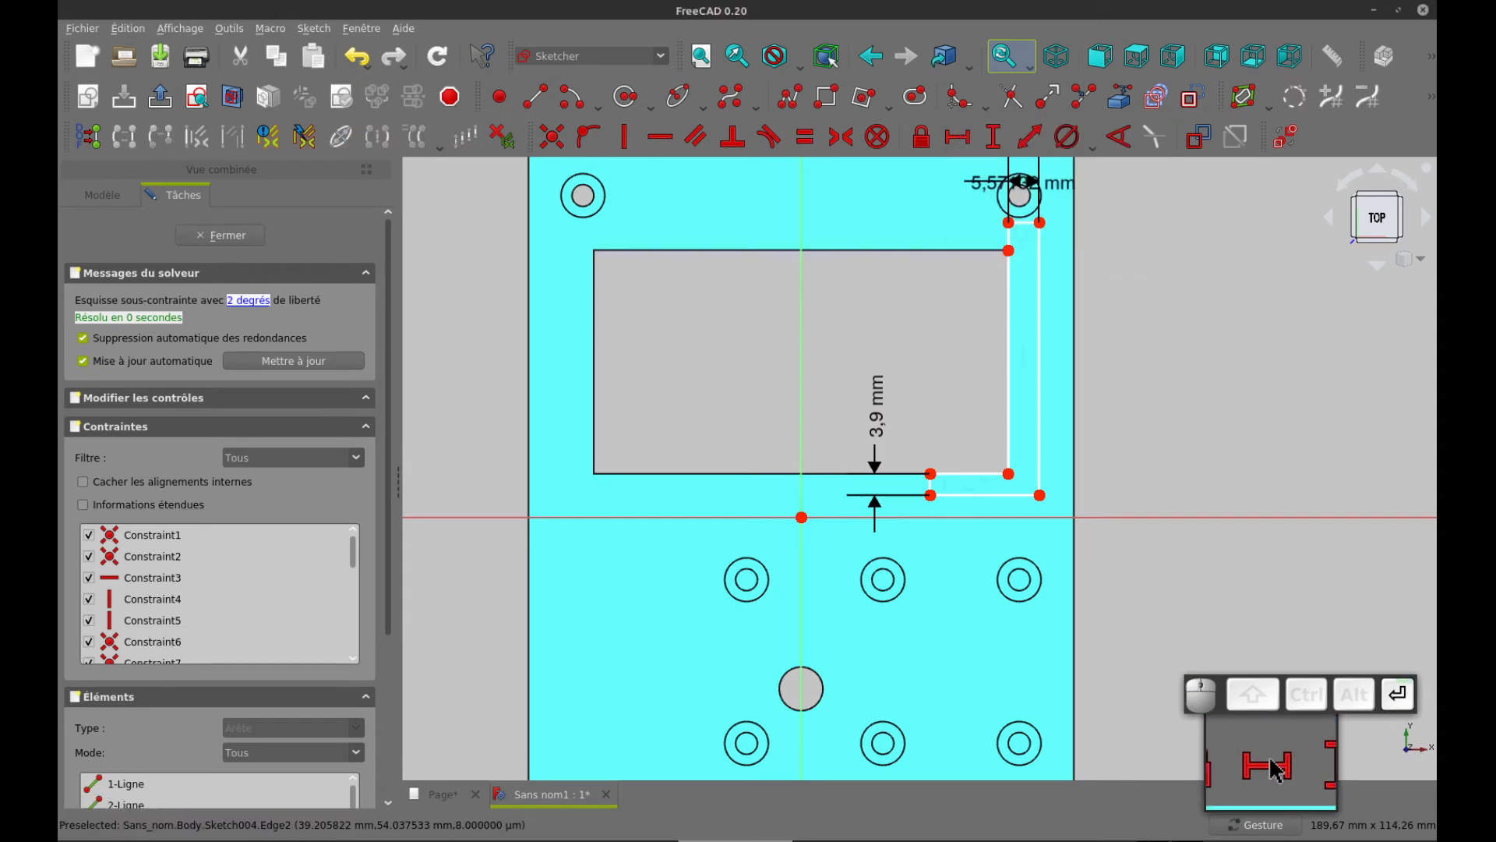
Set the width of the L profile's vertical leg to 3 mm, move the dimension clear and check the drawing's remaining support dimensions
mouse_move(996, 186)
left_mouse_down()
mouse_move(924, 218)
mouse_move(926, 197)
left_mouse_up()
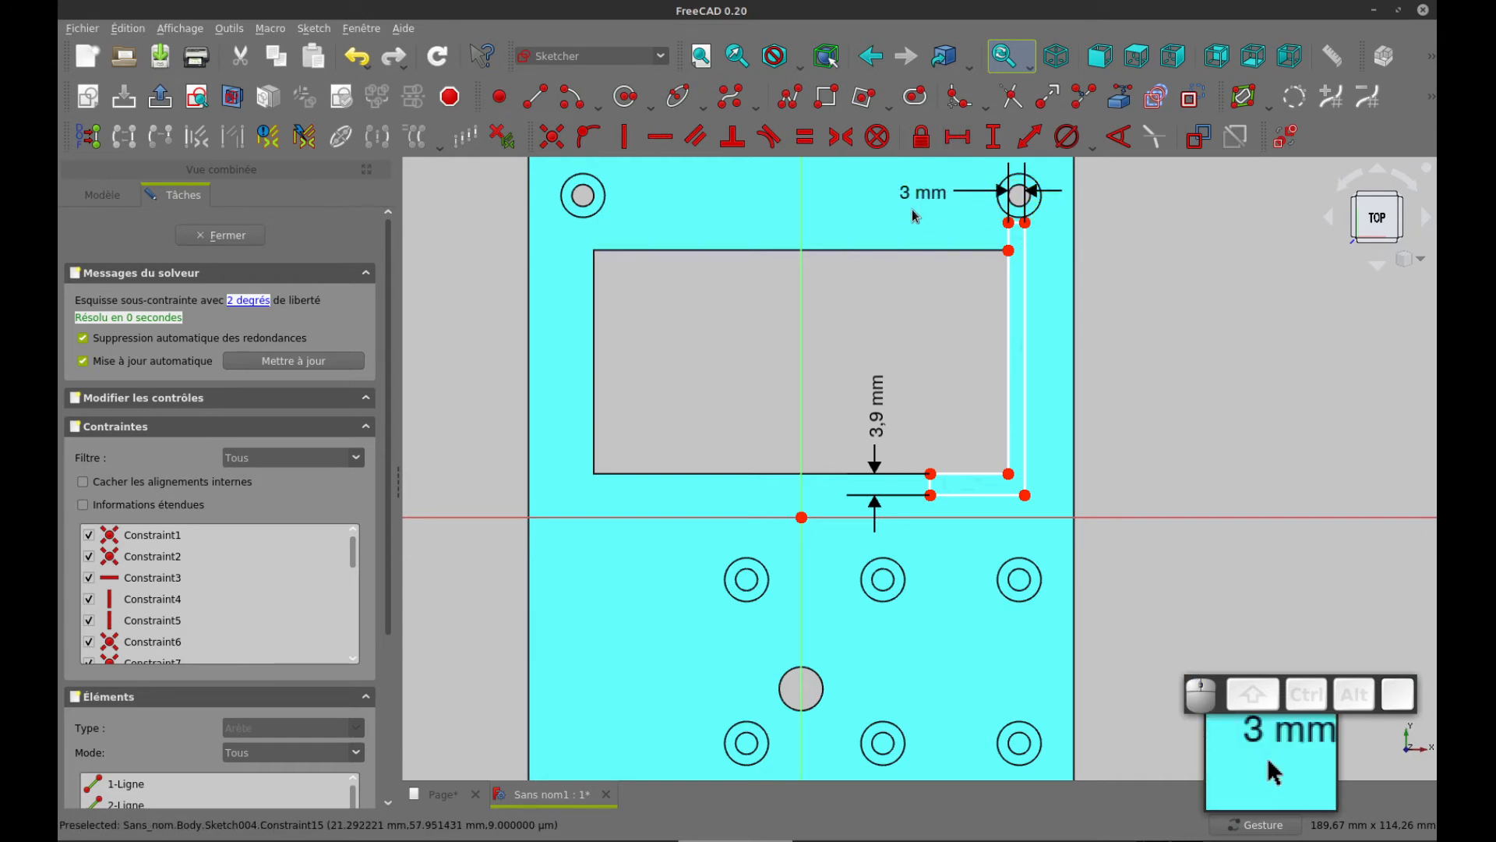
key("ctrl+Tab")
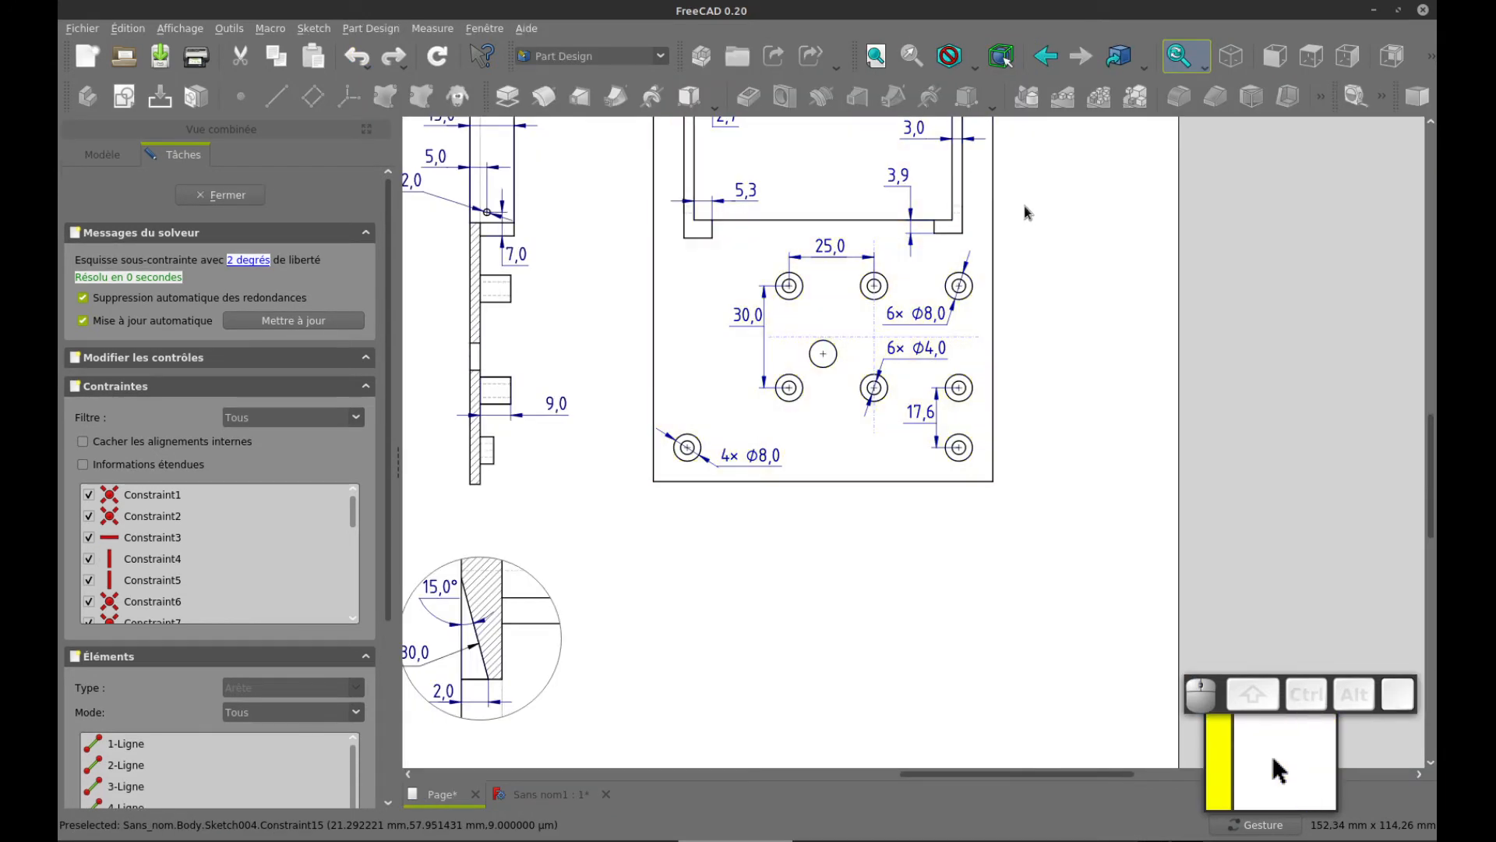
left_click_drag(1041, 206, 1039, 367)
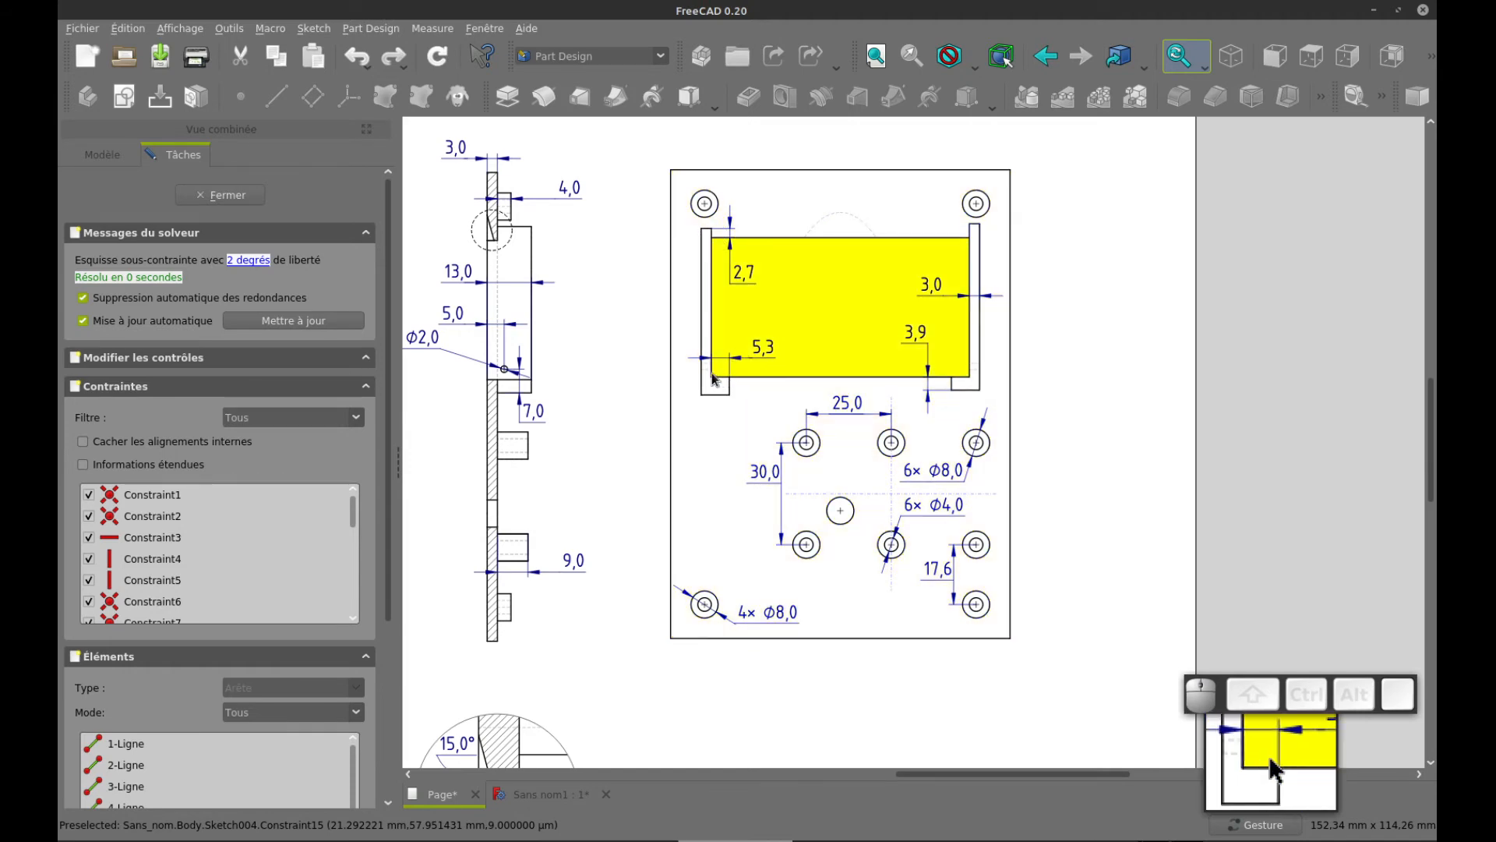
key("ctrl+Tab")
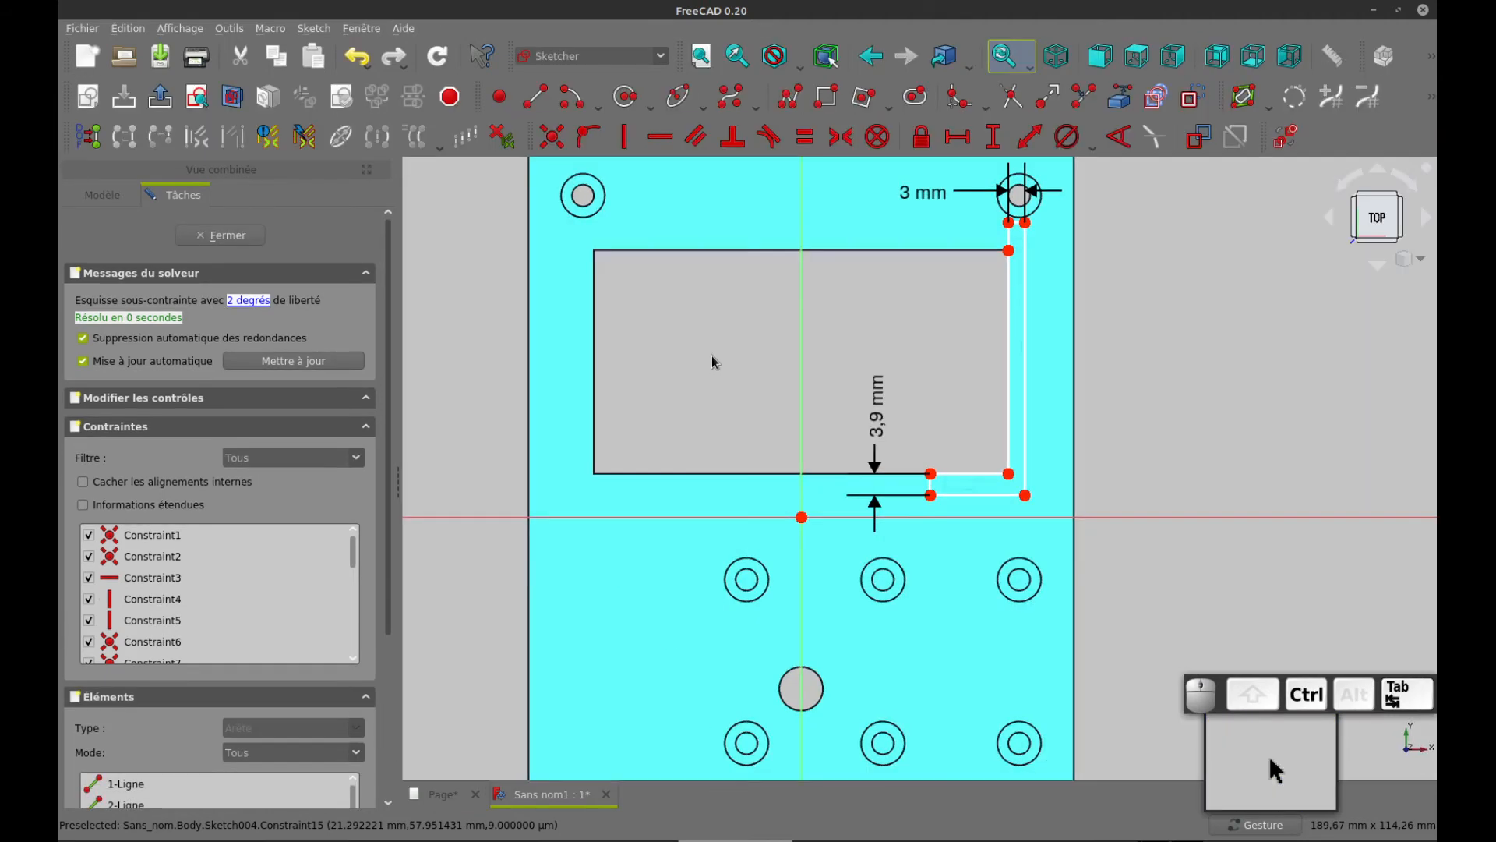
Constrain the vertical distance from the vertical leg's upper end to the window's corner to 2.7 mm and move the dimension clear
left_click(1008, 223)
left_click(1009, 252)
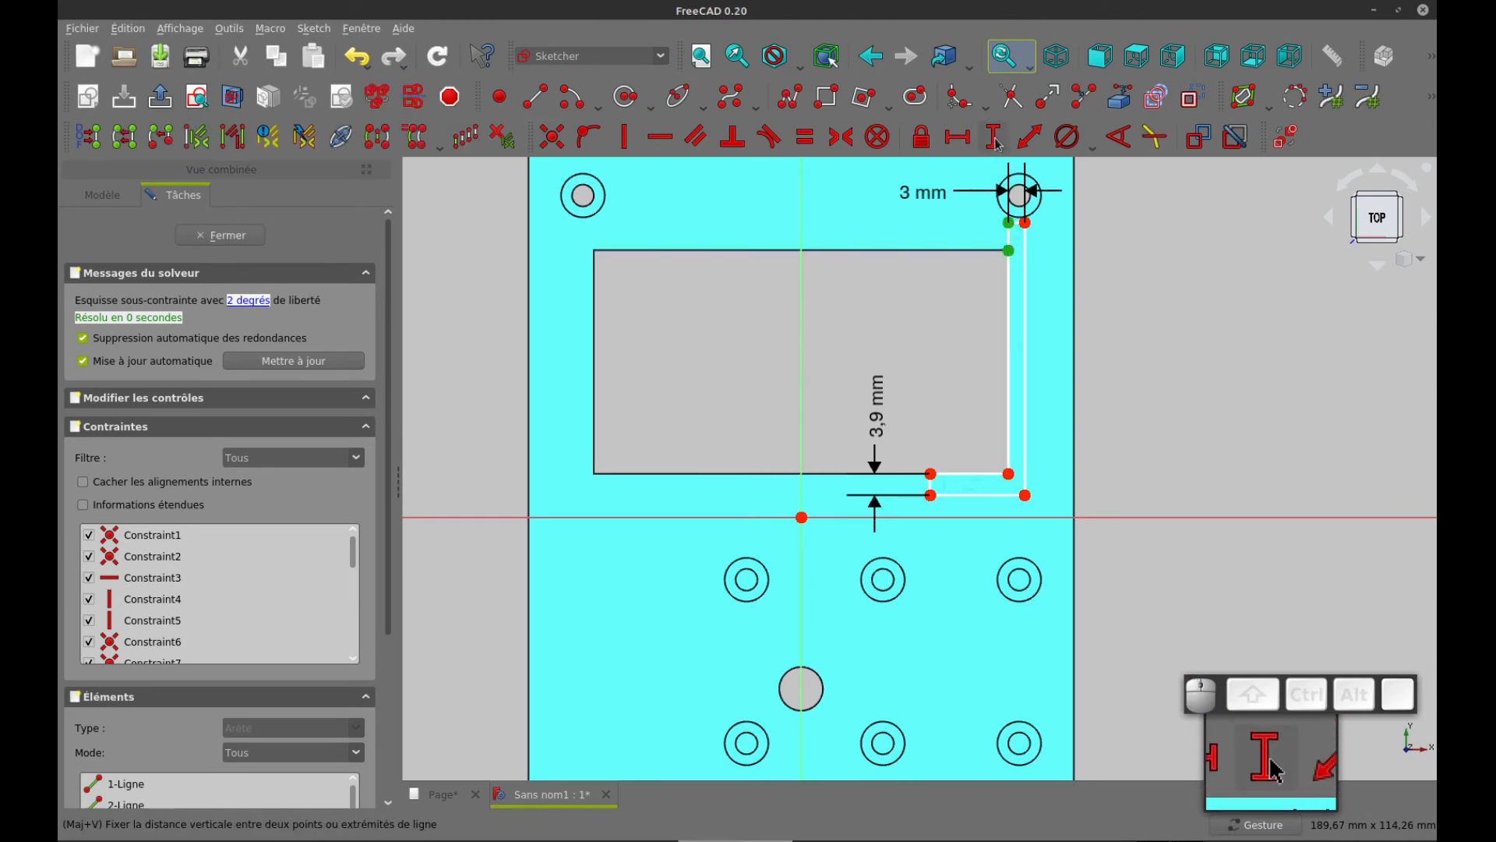
left_click(995, 137)
key("Return")
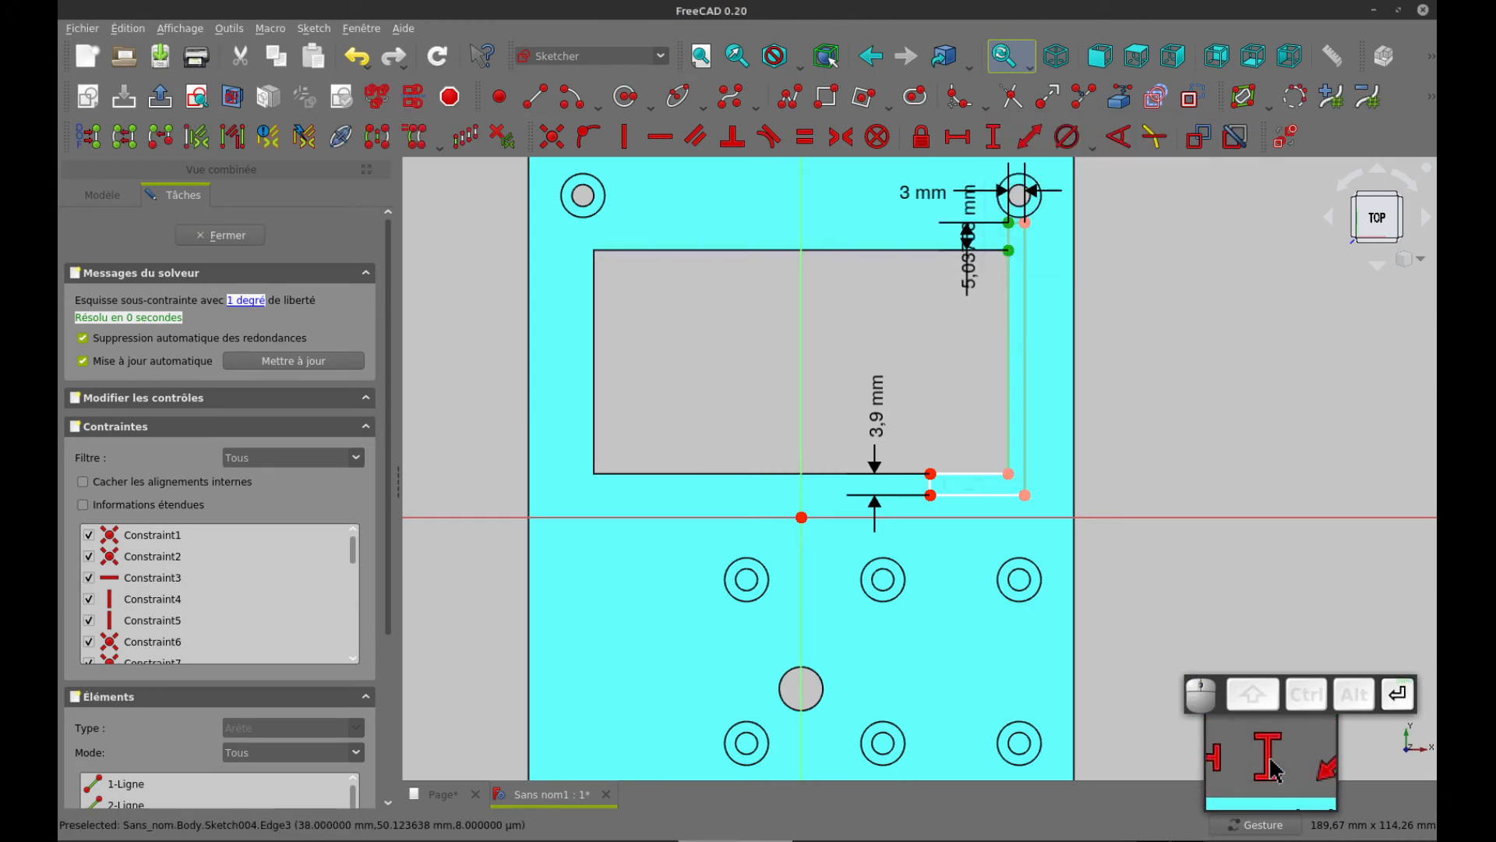
mouse_move(968, 261)
left_mouse_down()
mouse_move(904, 282)
mouse_move(898, 326)
left_mouse_up()
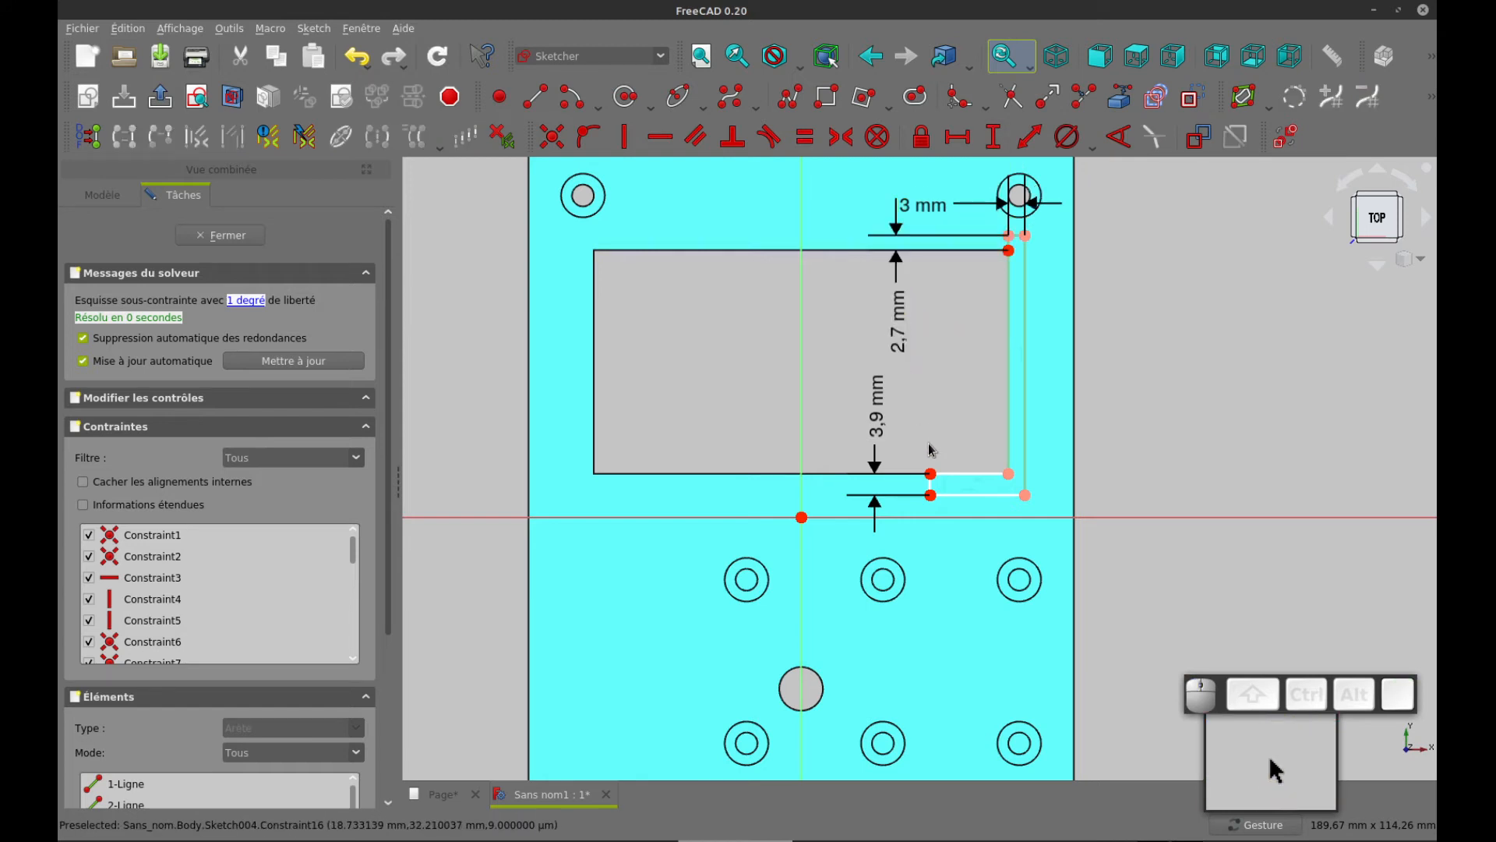
Set the horizontal length of the lower leg's inner edge to 5.3 mm and move the 3.9 mm and 5.3 mm dimensions clear
left_click(1008, 474)
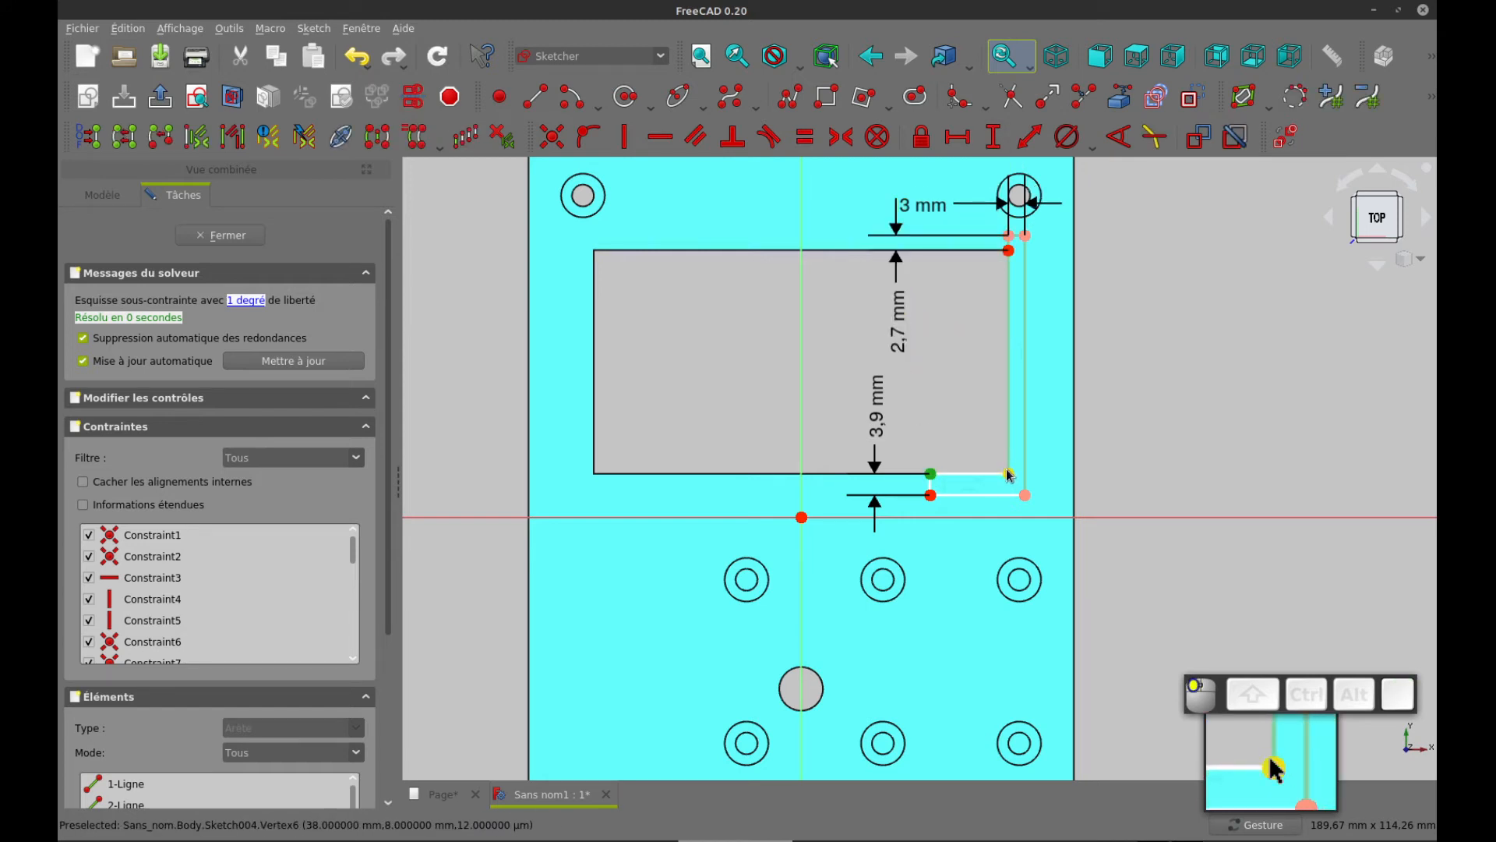
left_click(961, 145)
type("5.3")
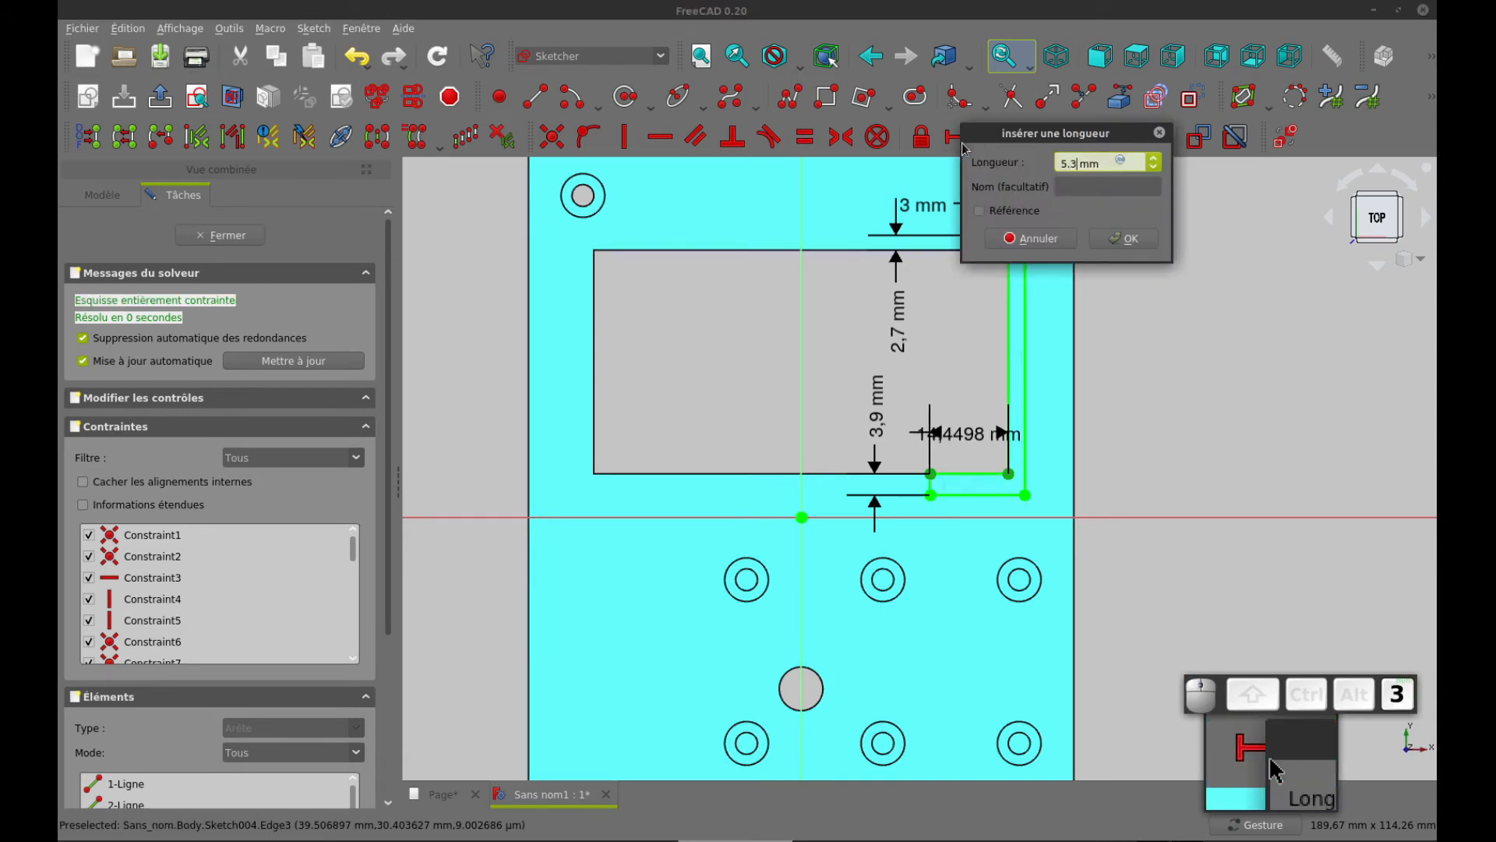
key("Return")
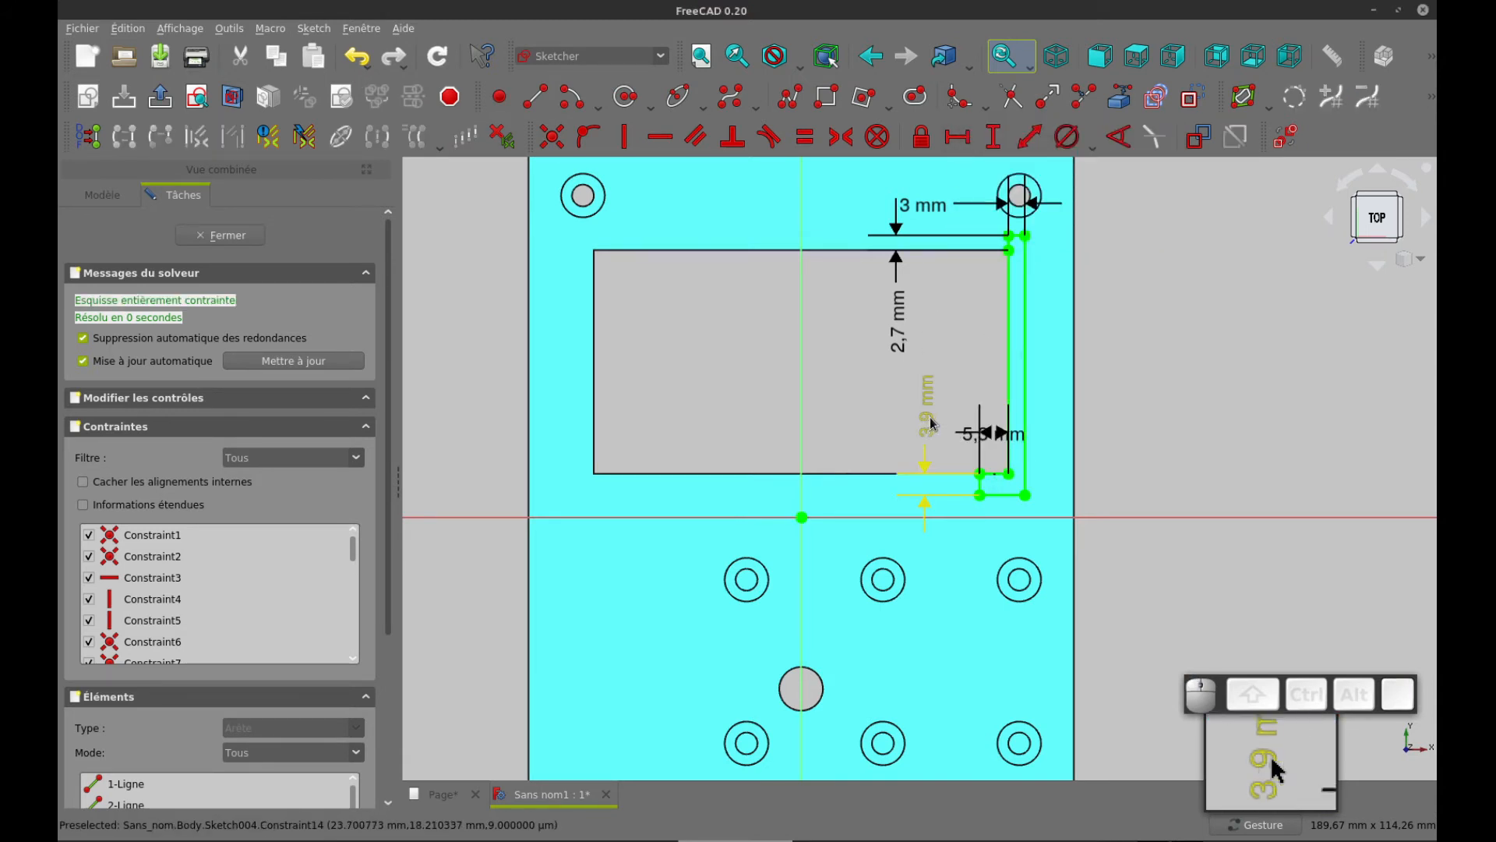
left_click_drag(924, 425, 818, 425)
left_click_drag(990, 433, 913, 439)
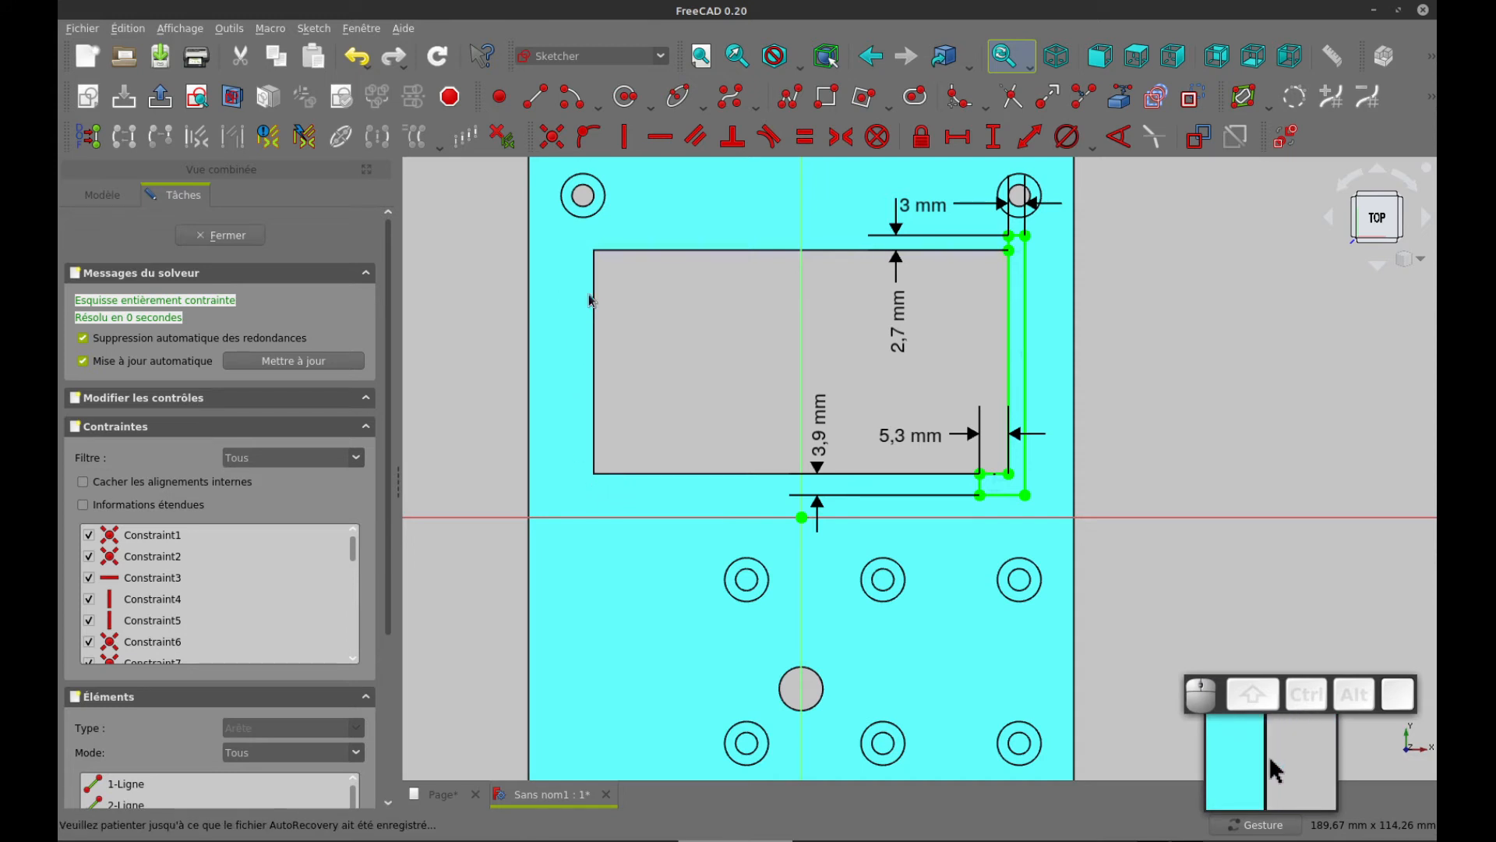
left_click(1009, 290)
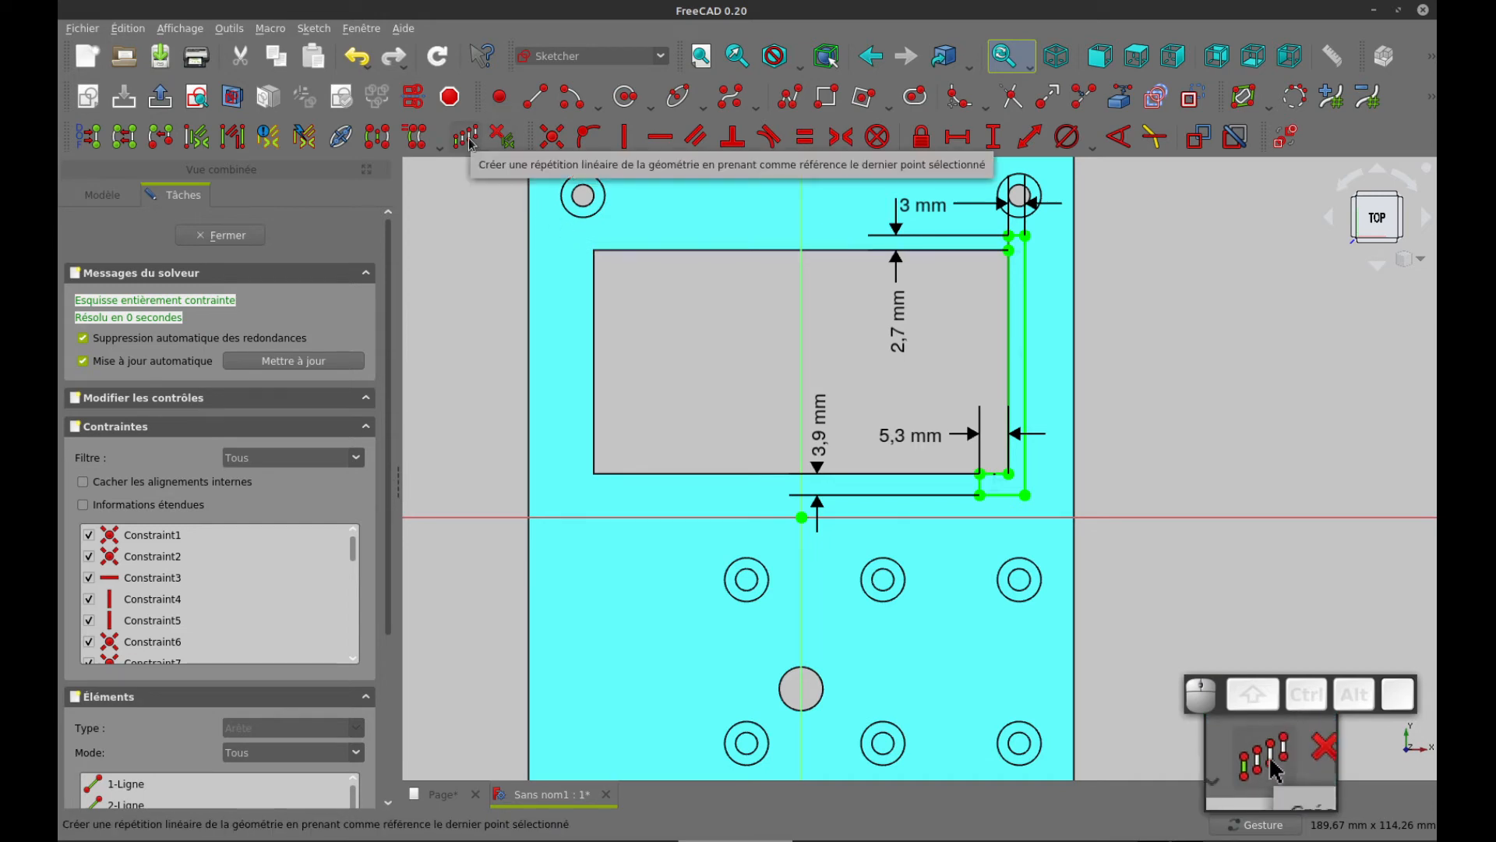
Close the L profile sketch and pad it with a length of 13-3 mm
left_click(225, 236)
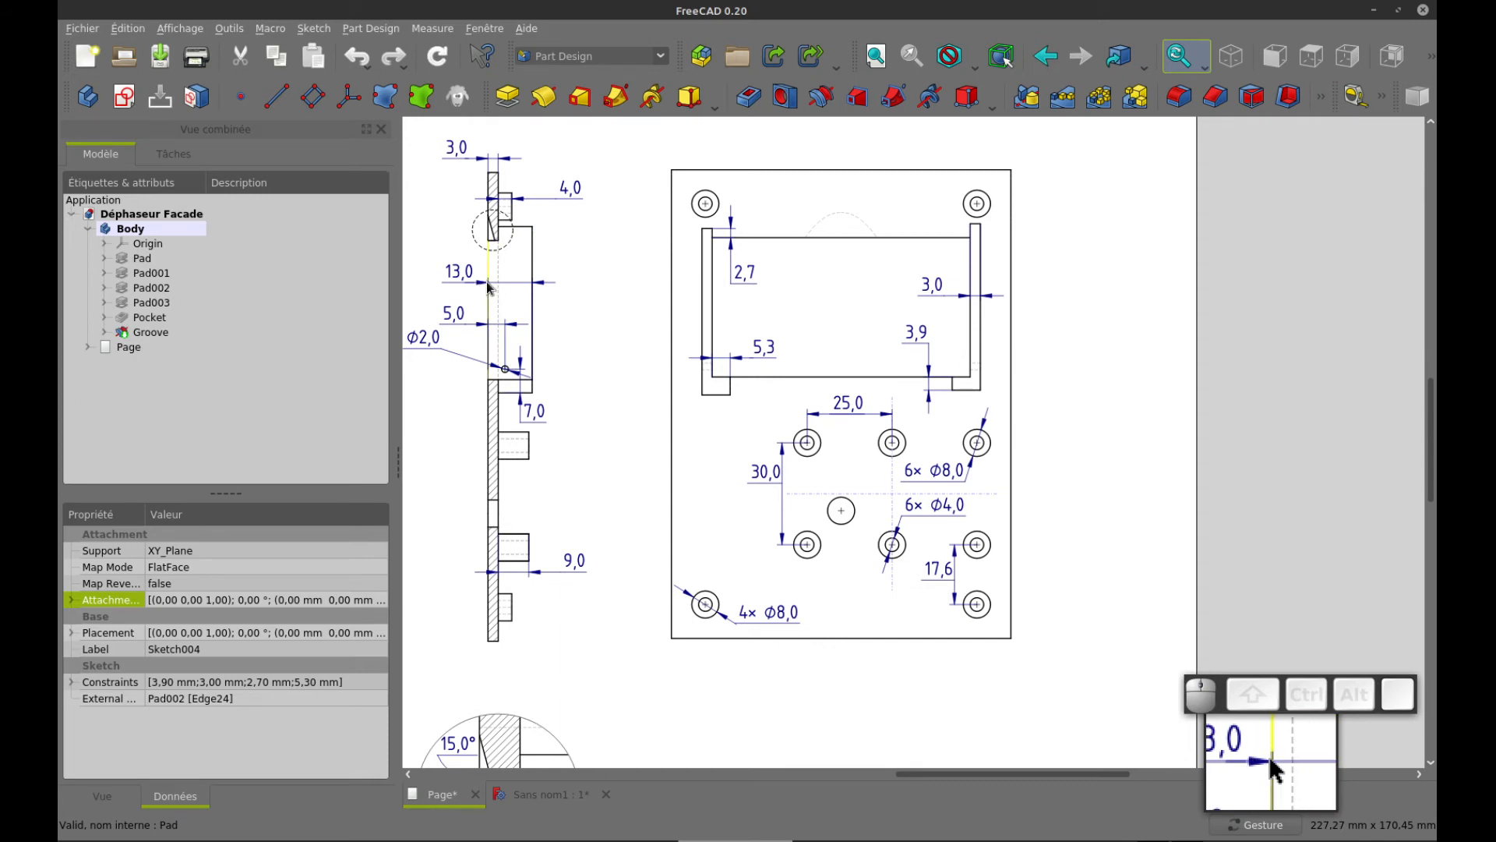
key("ctrl+Tab")
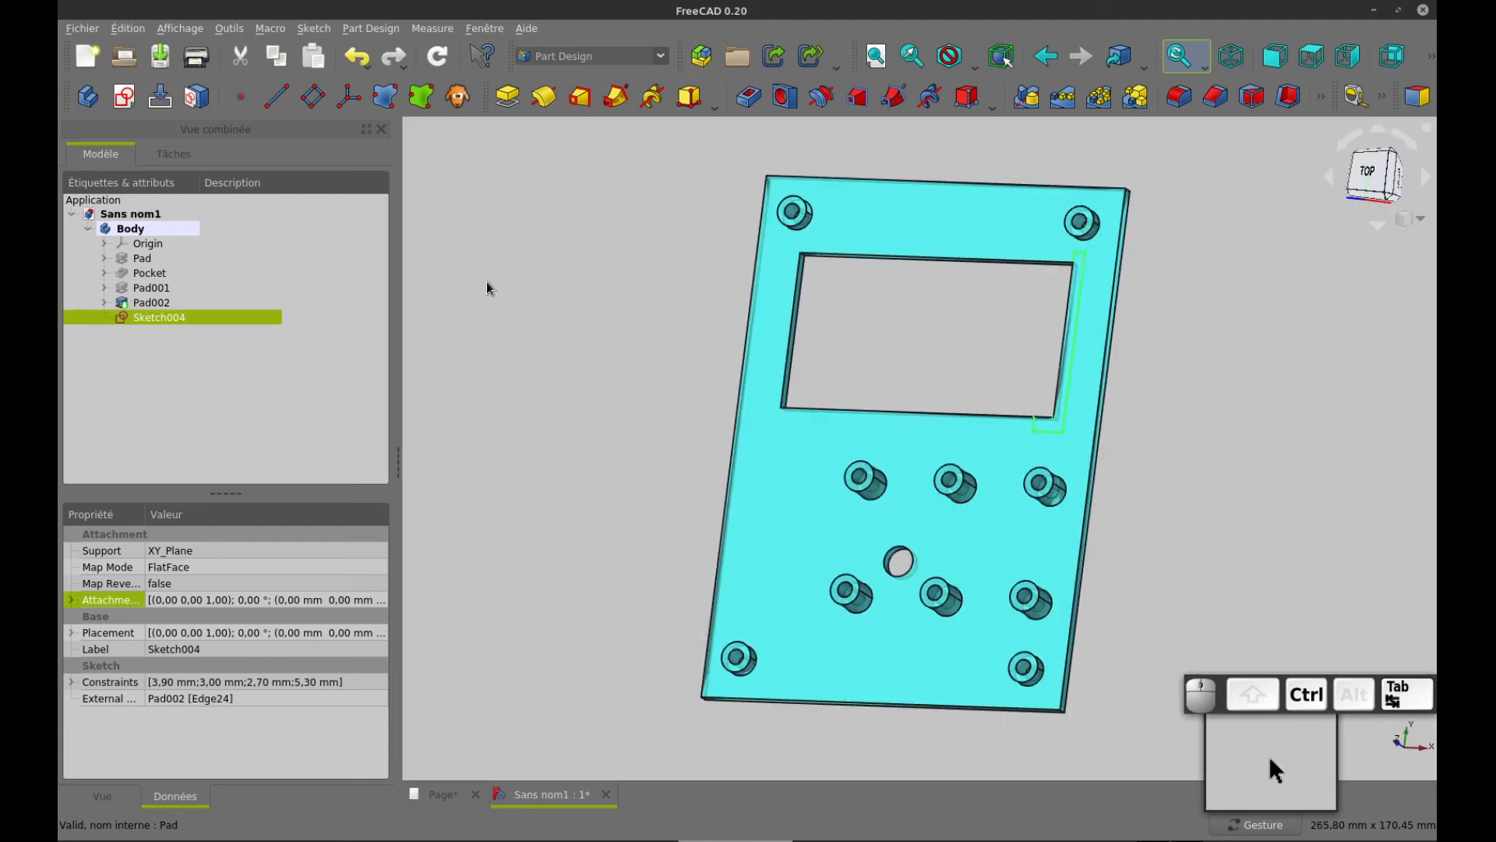
left_click(508, 97)
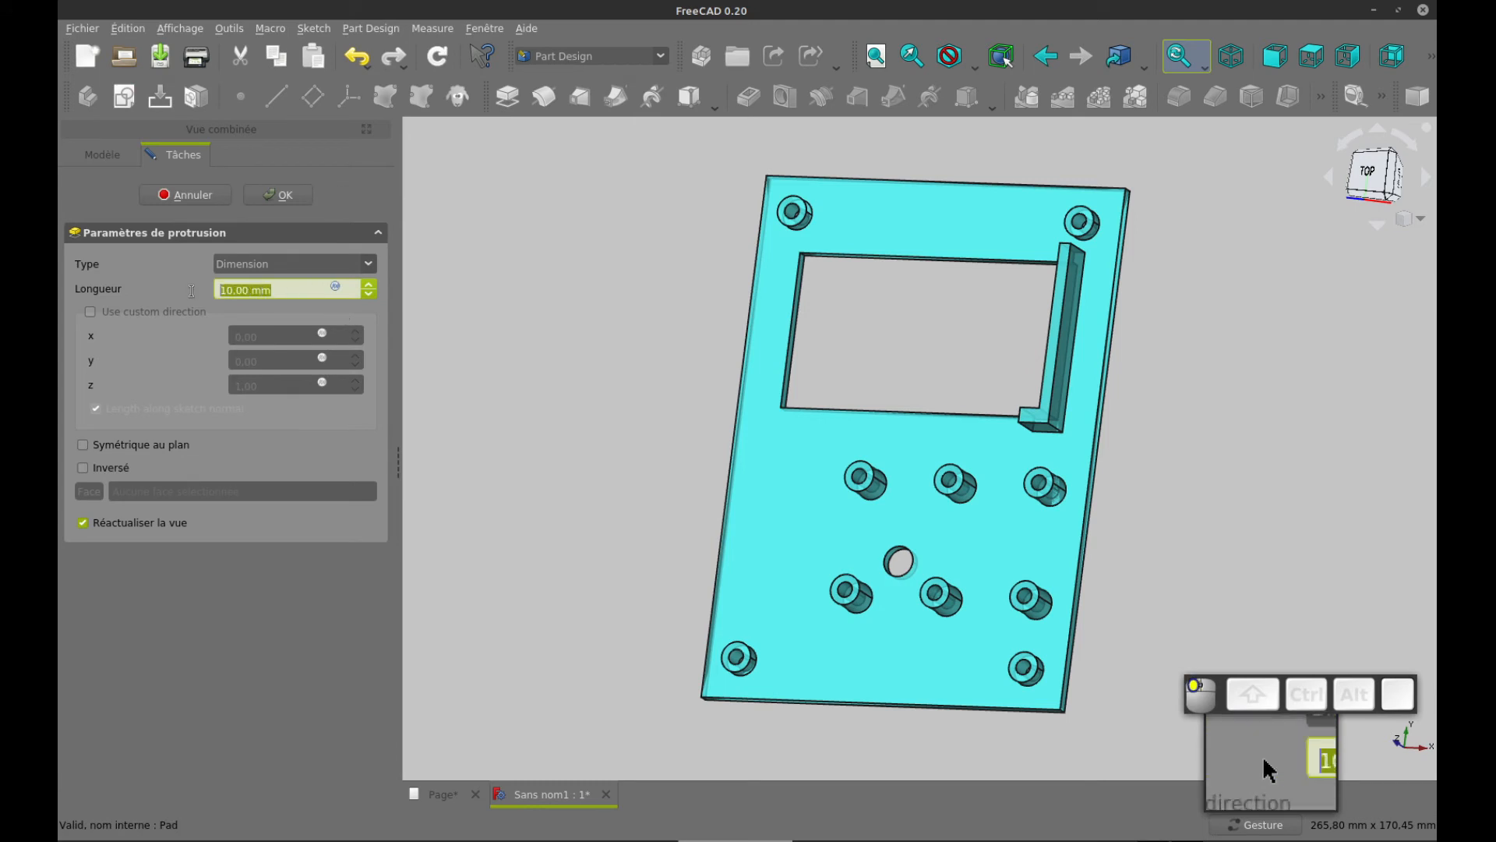
type("13-3")
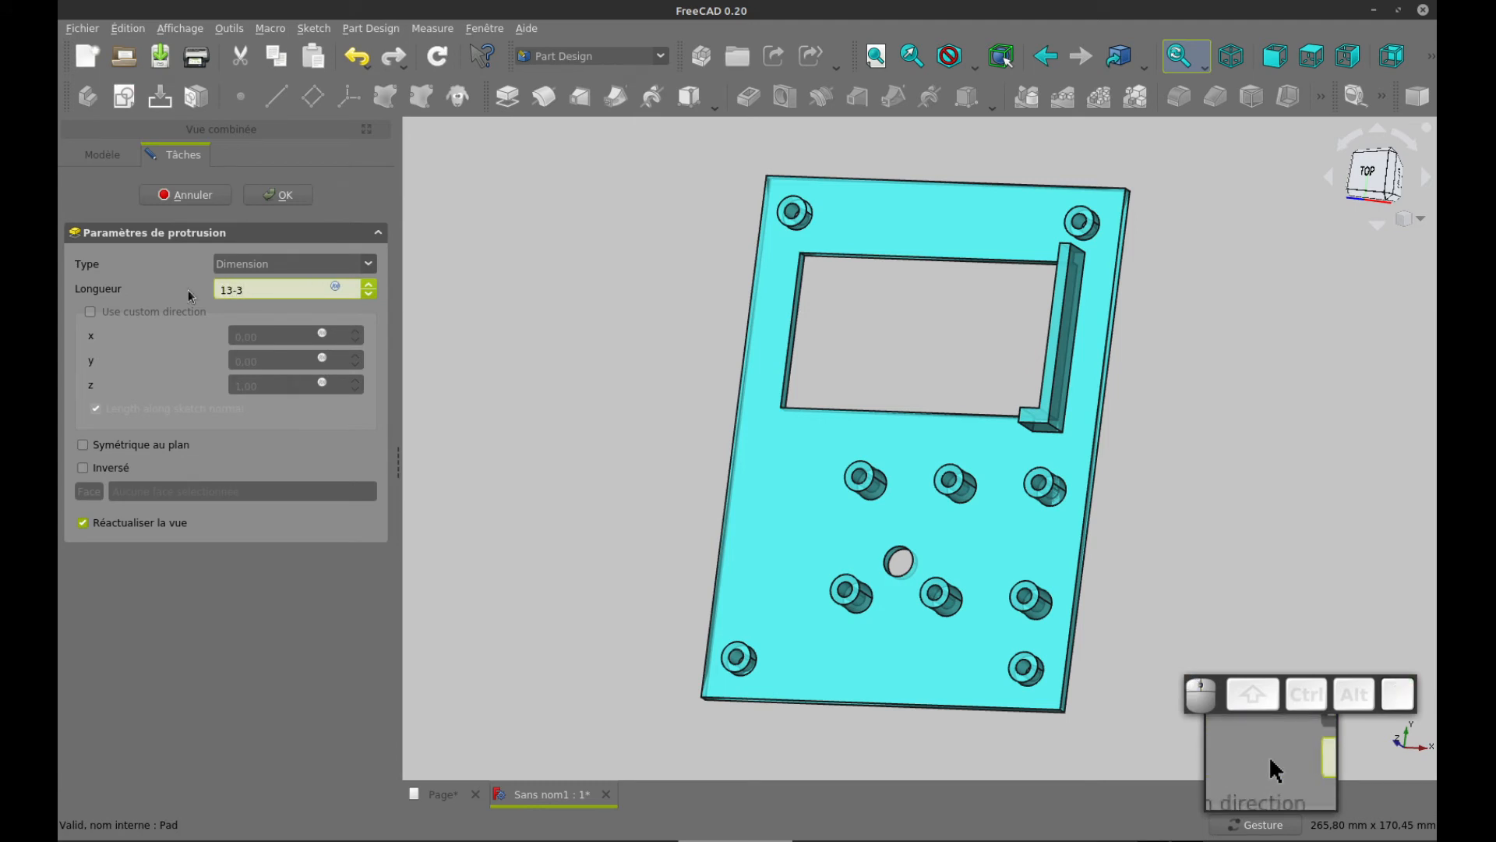
key("Return")
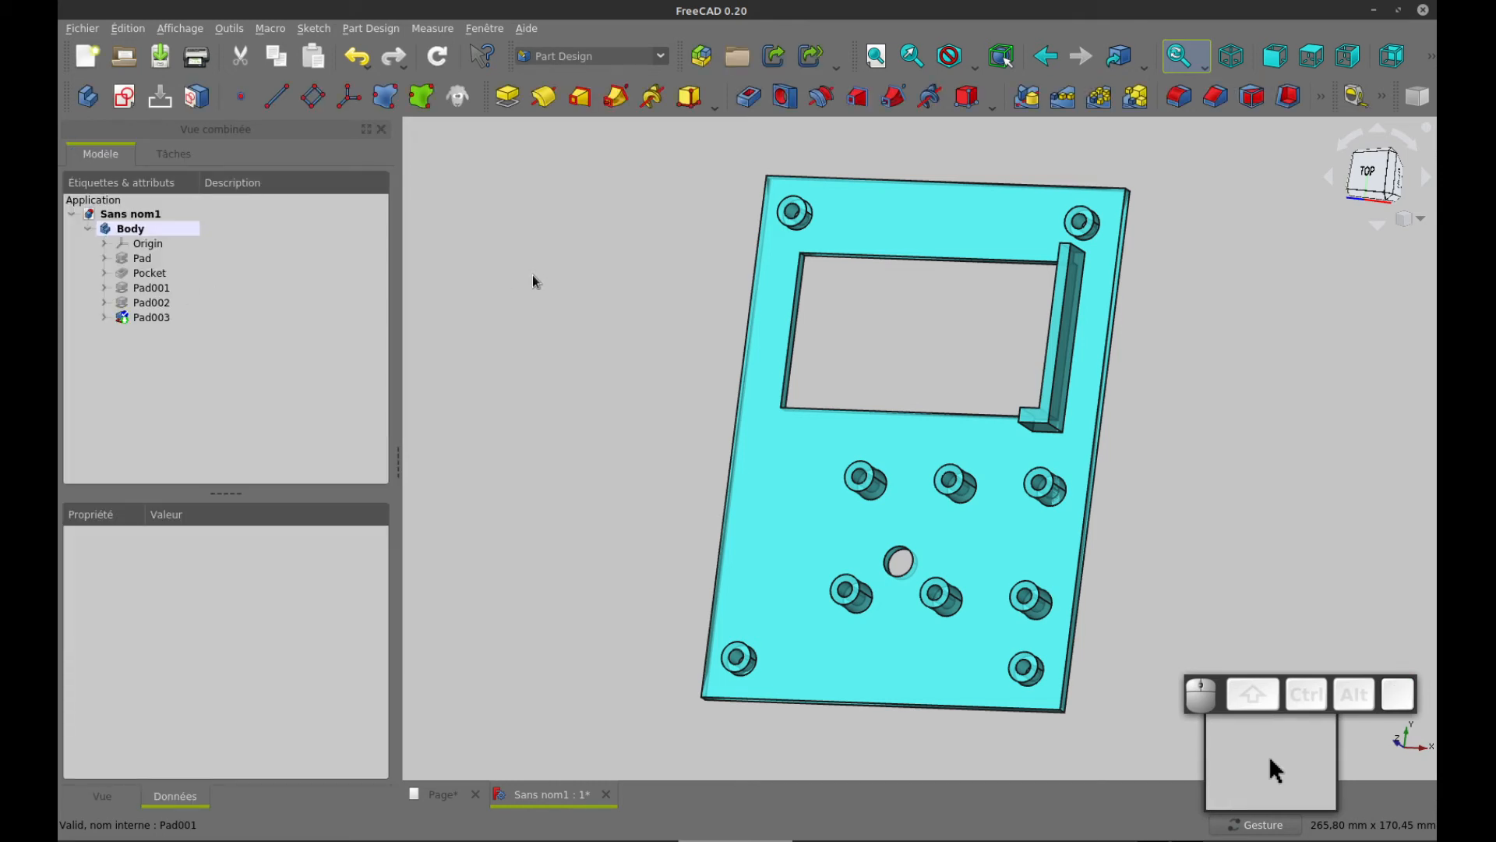
Mirror the L-shaped support pad about the YZ plane to place a second support on the window's opposite side
left_click_drag(1169, 382, 1199, 382)
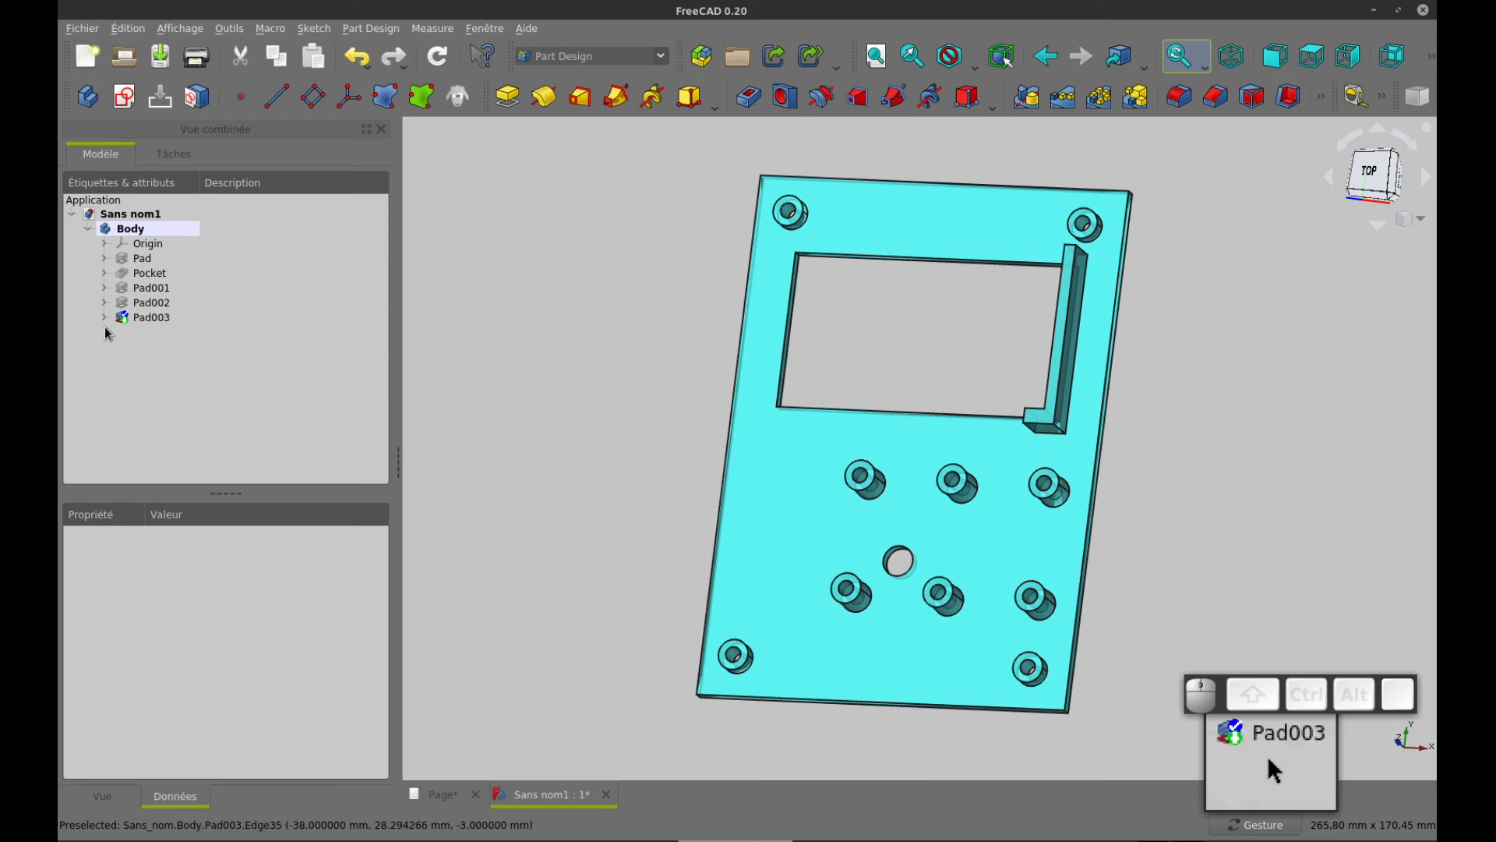
left_click(127, 319)
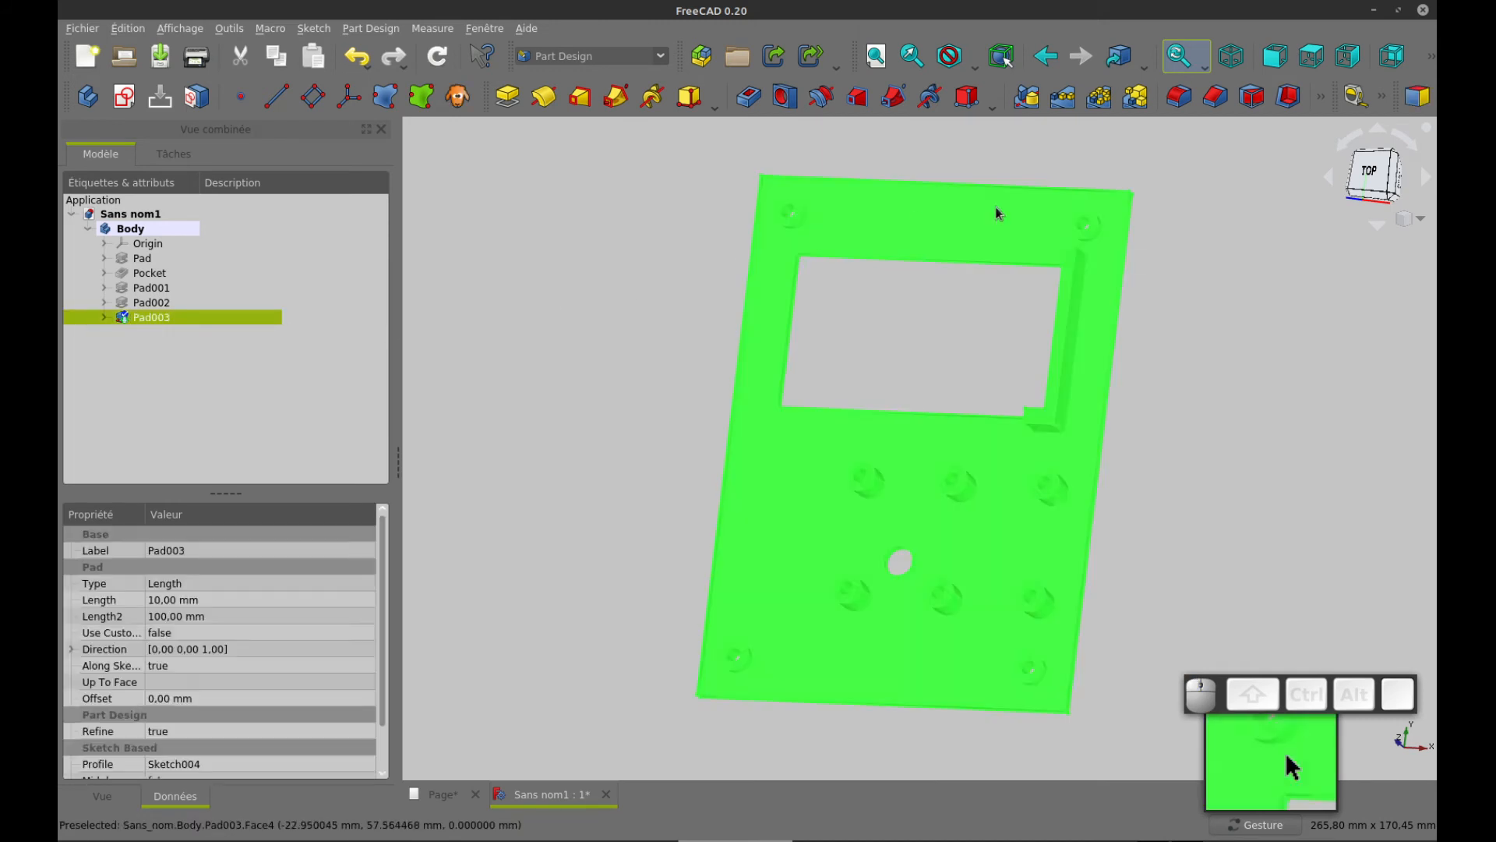
left_click(1030, 98)
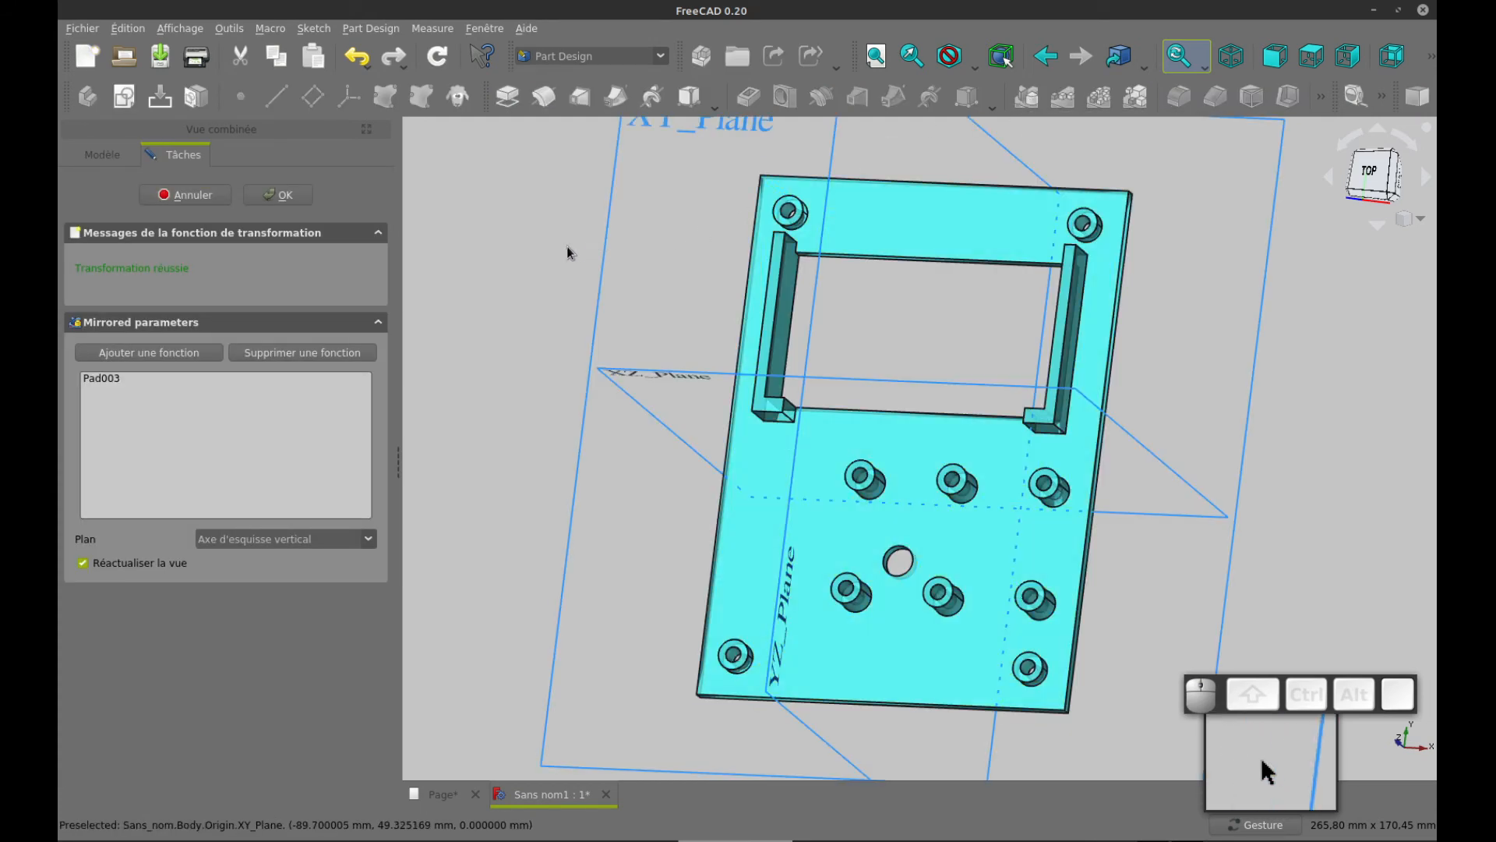
left_click_drag(571, 251, 639, 283)
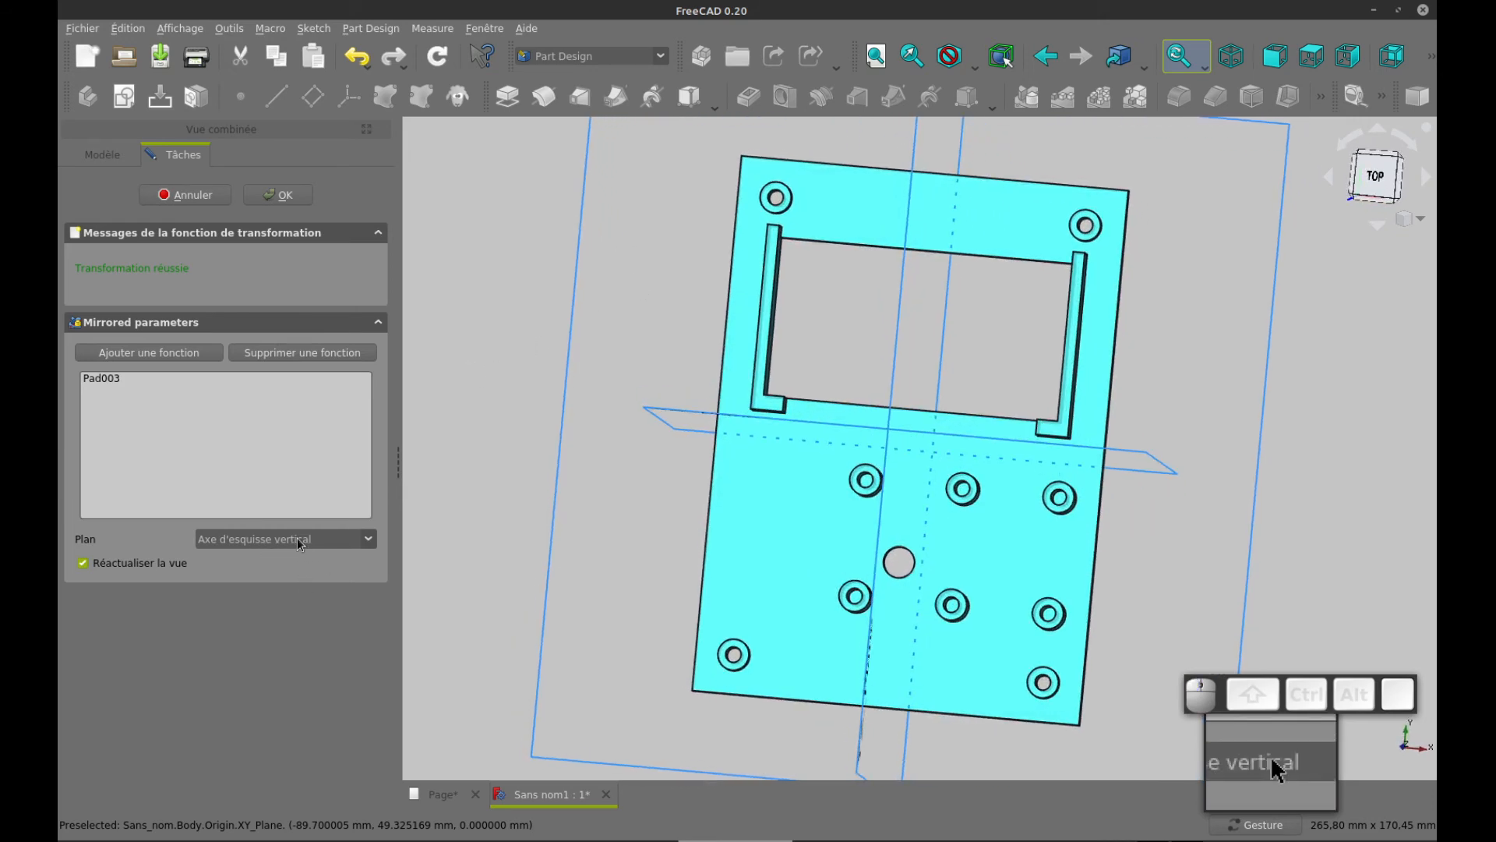
left_click_drag(1273, 338, 618, 468)
left_click(335, 546)
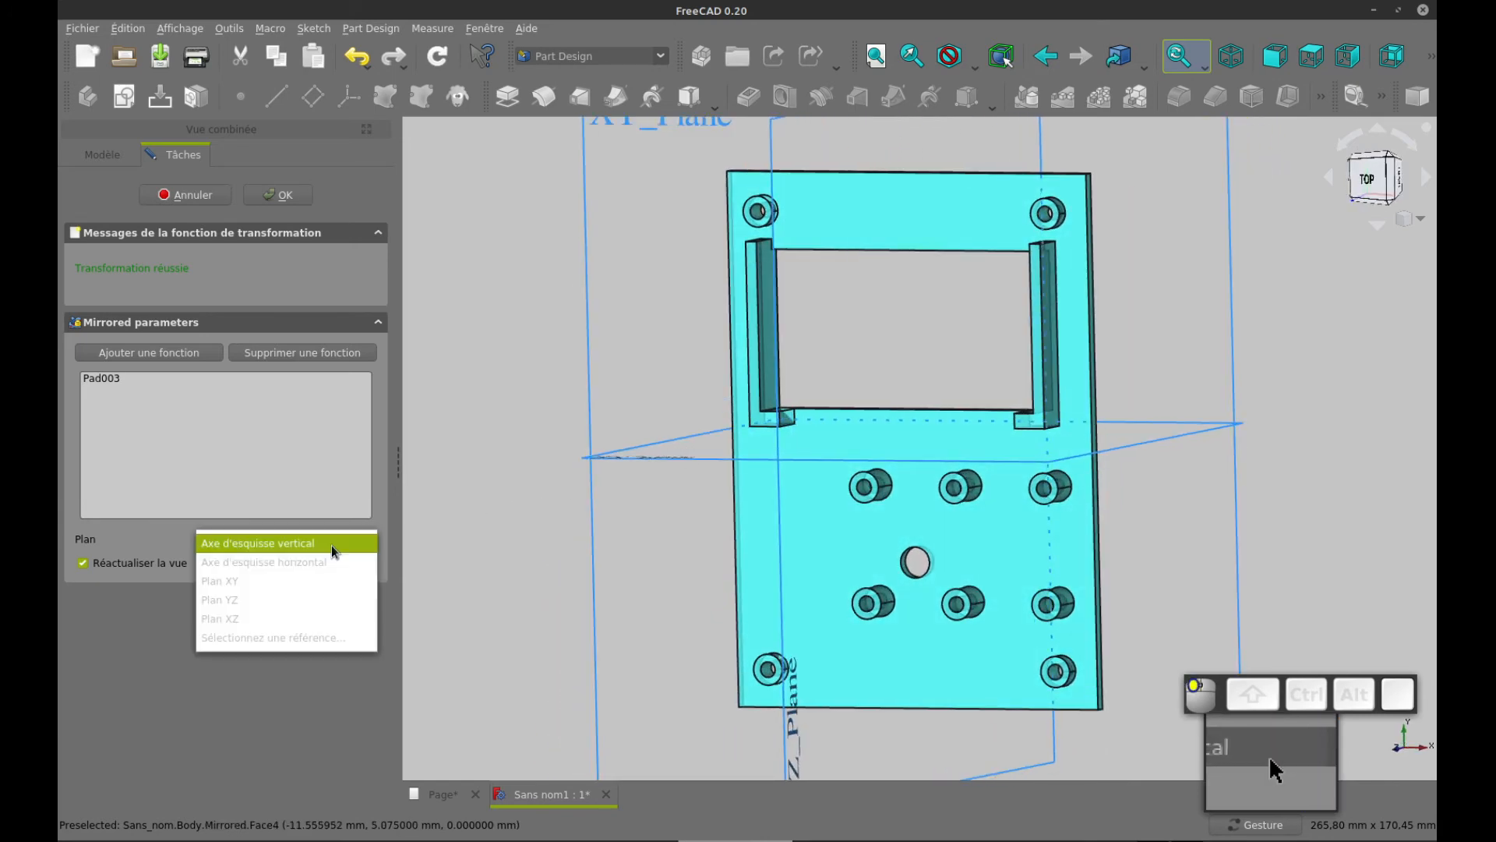
left_click(298, 600)
left_click_drag(653, 600, 594, 561)
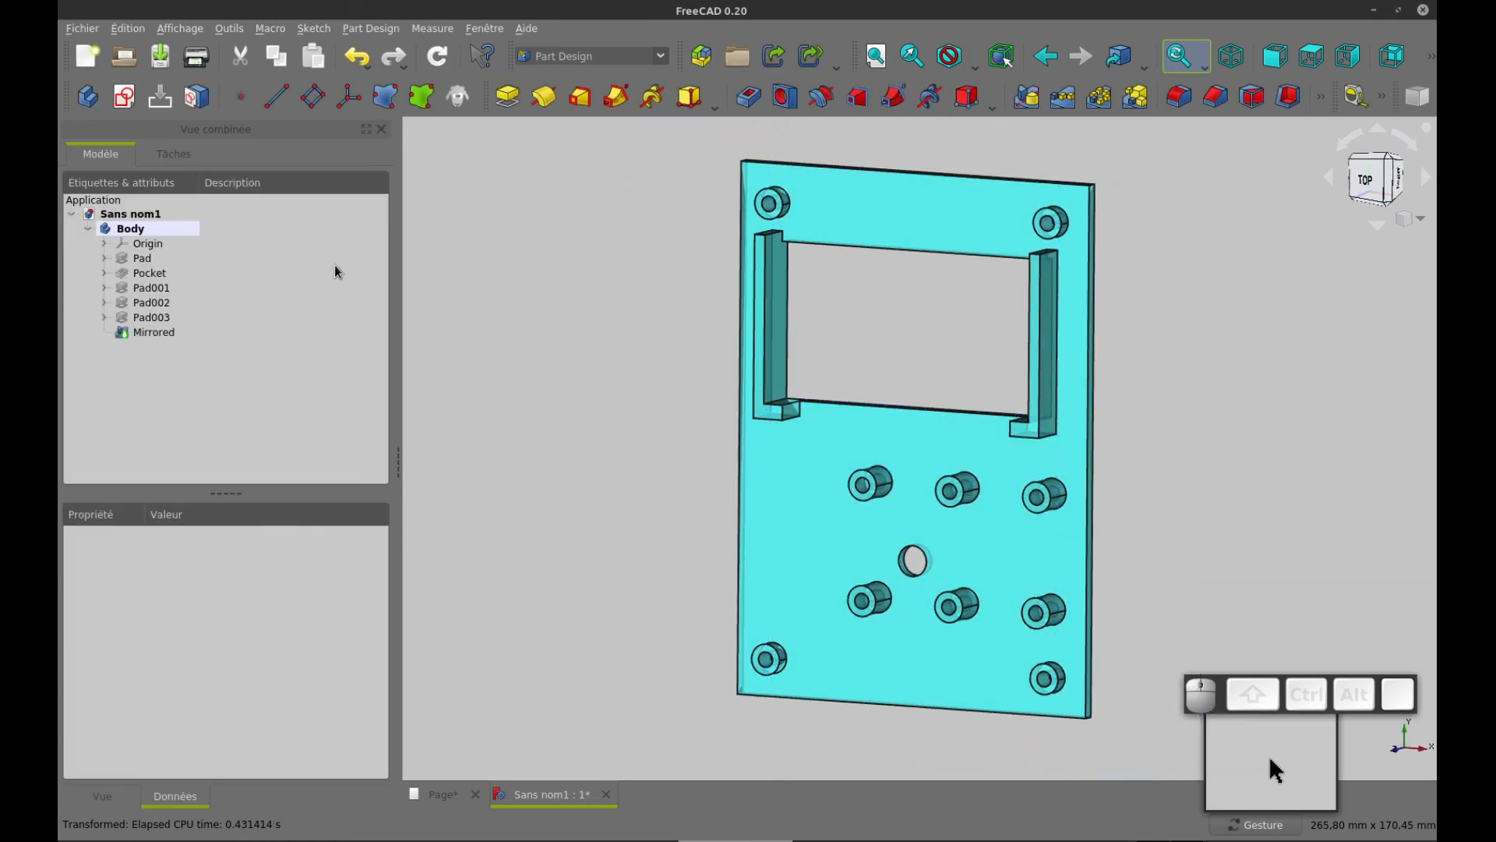
Check the diameter and position of the small hole through the supports in the drawing's section view
left_click_drag(635, 435, 1214, 450)
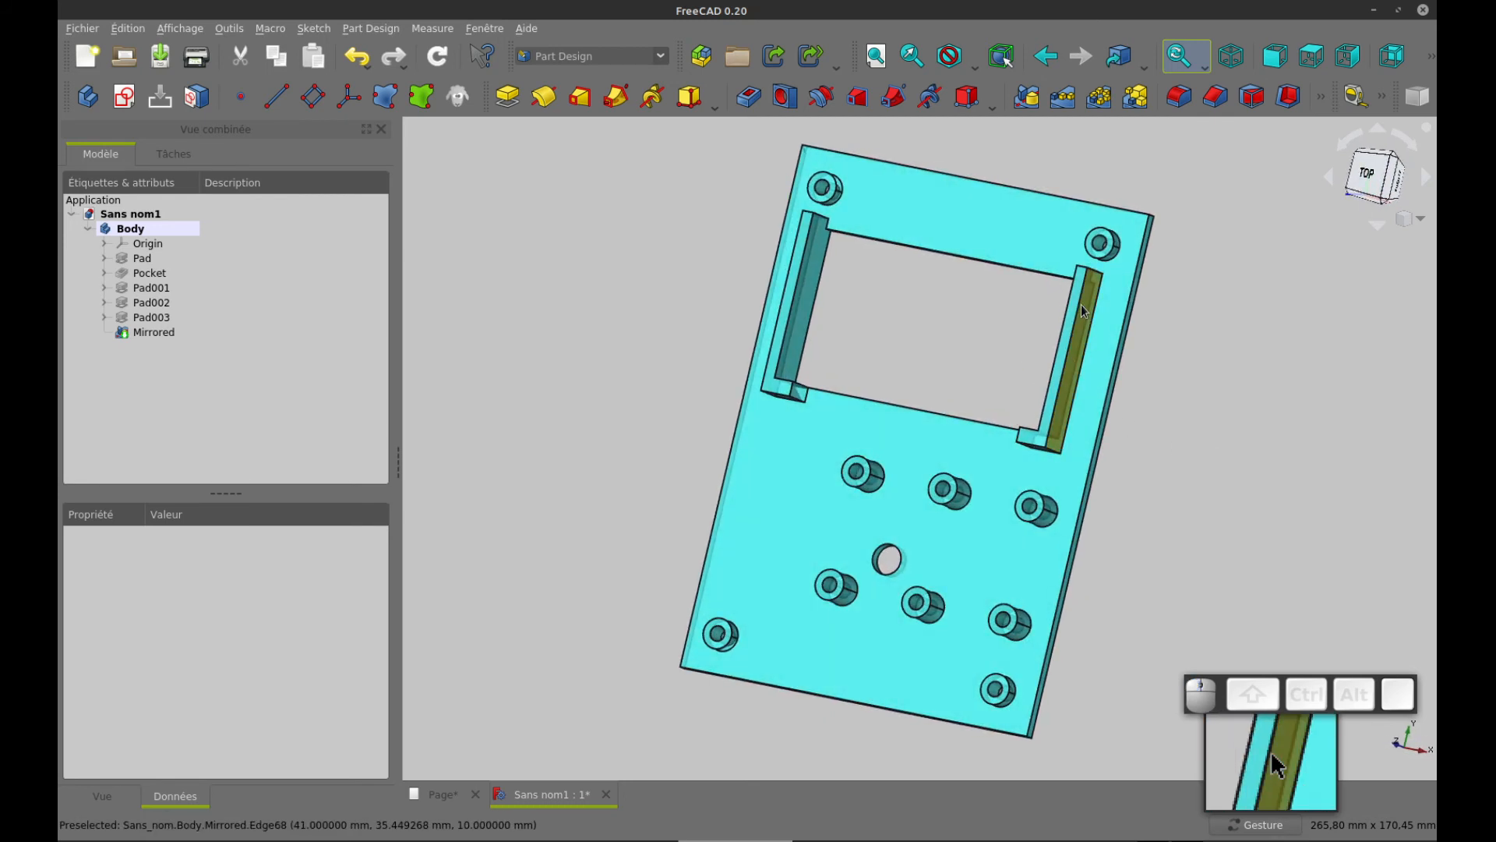
key("ctrl+Tab")
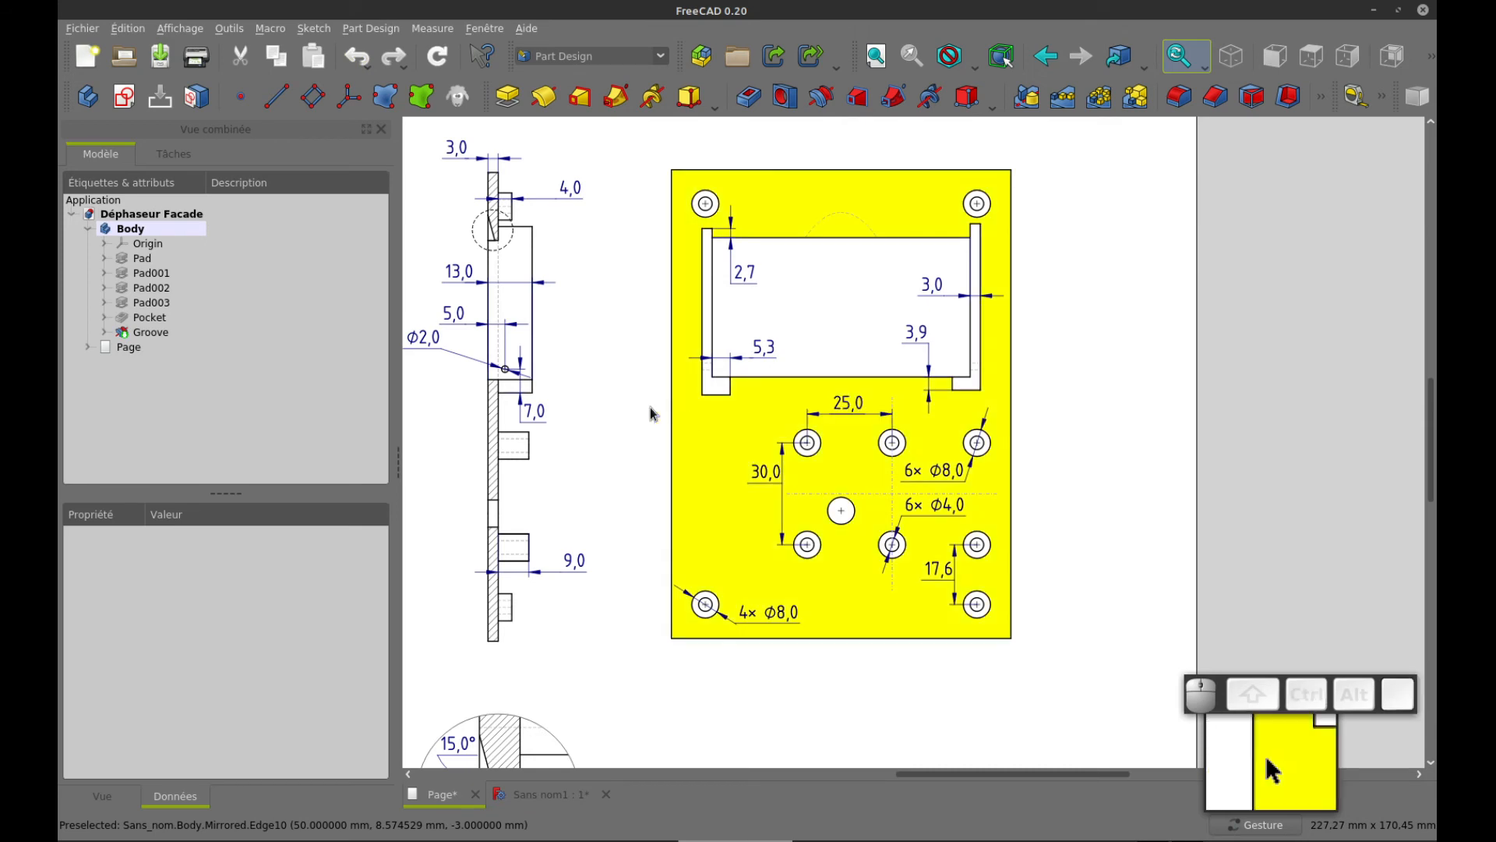
scroll(491, 382, "up", 4)
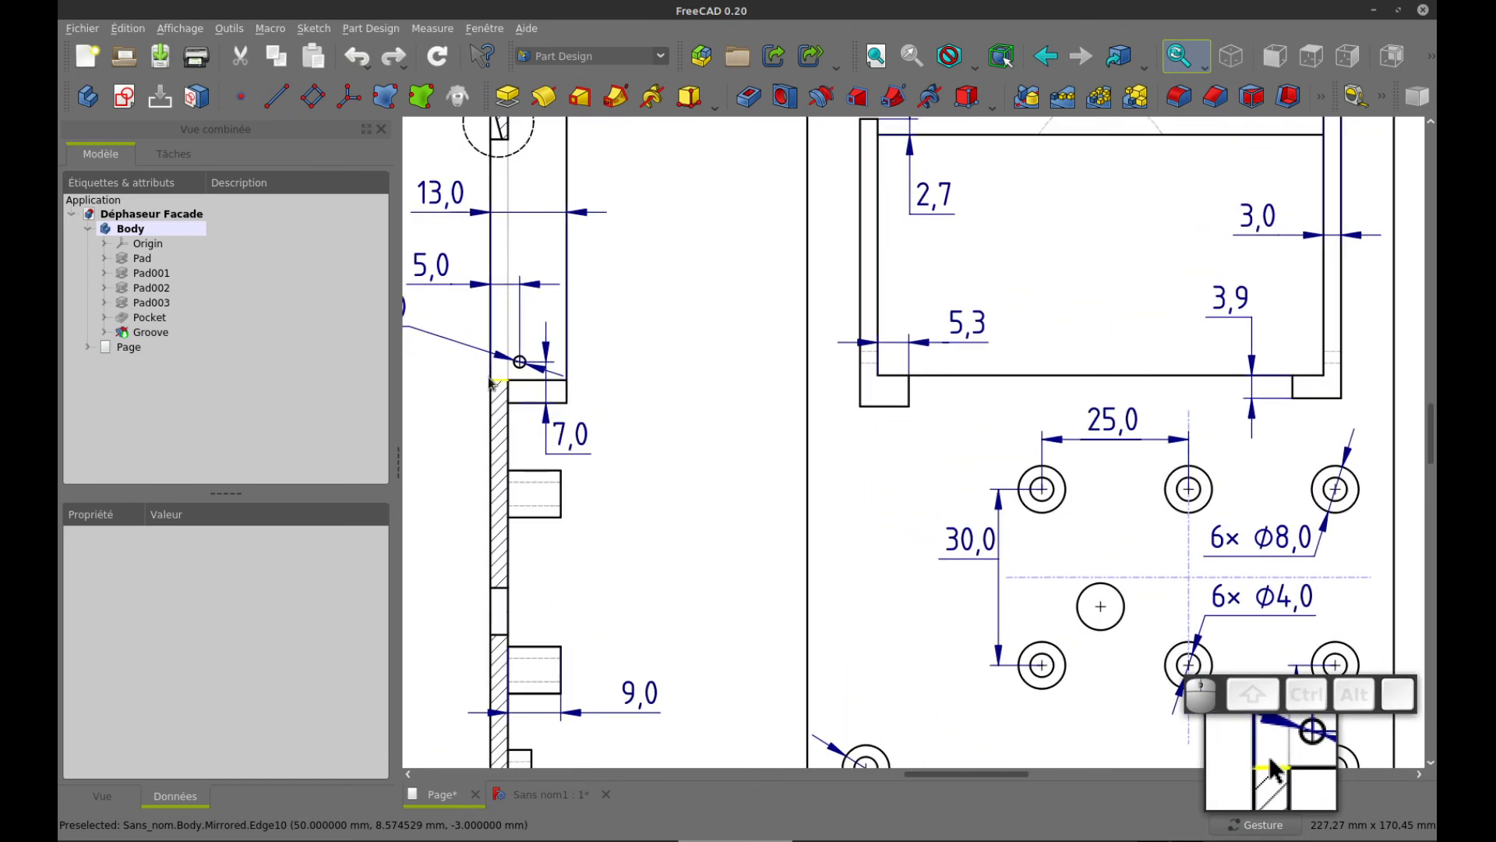
left_click(489, 386)
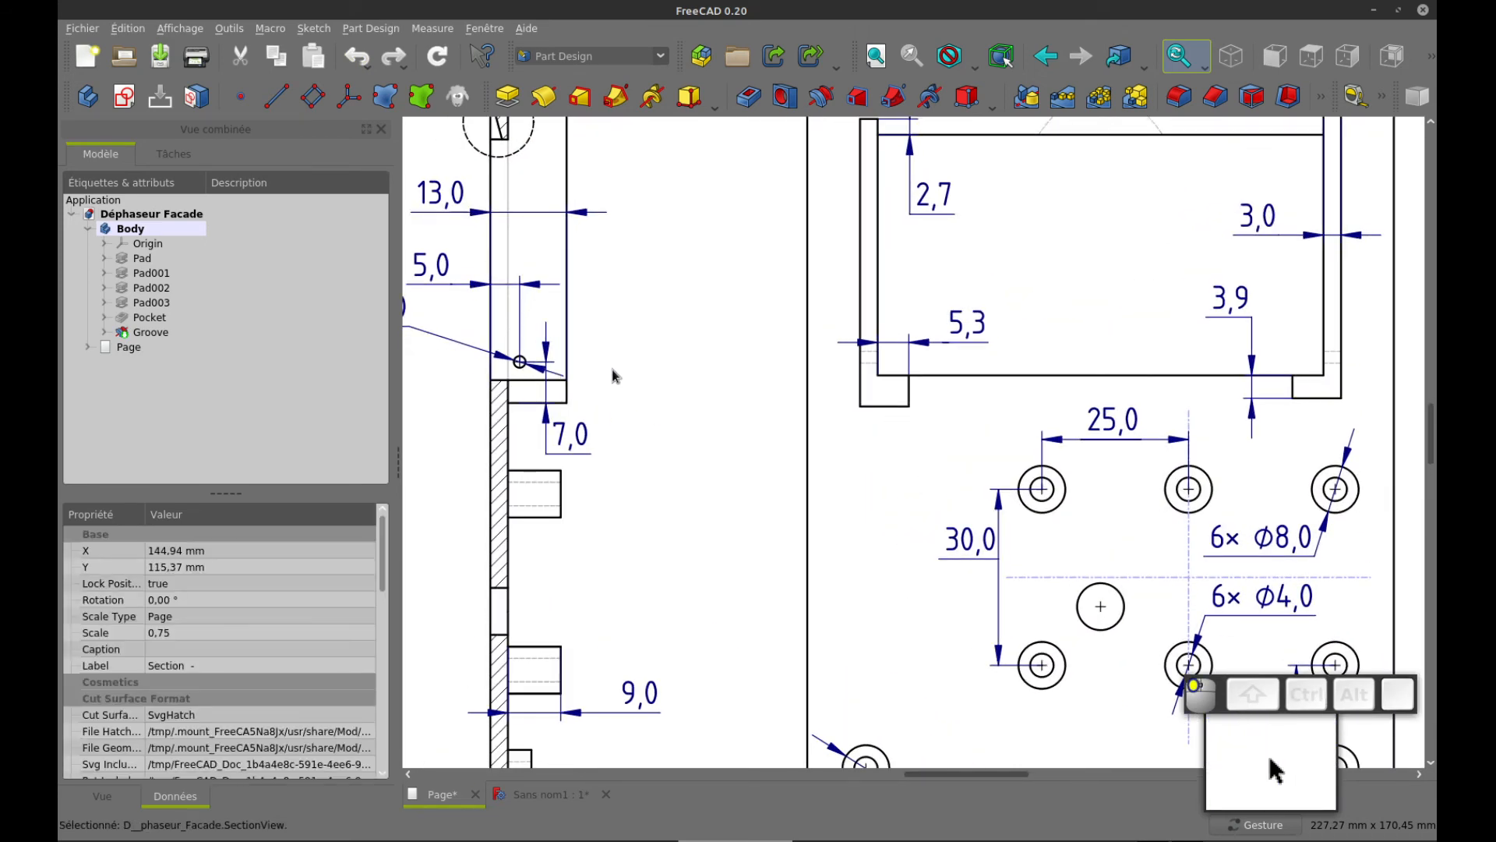
left_click_drag(612, 370, 745, 336)
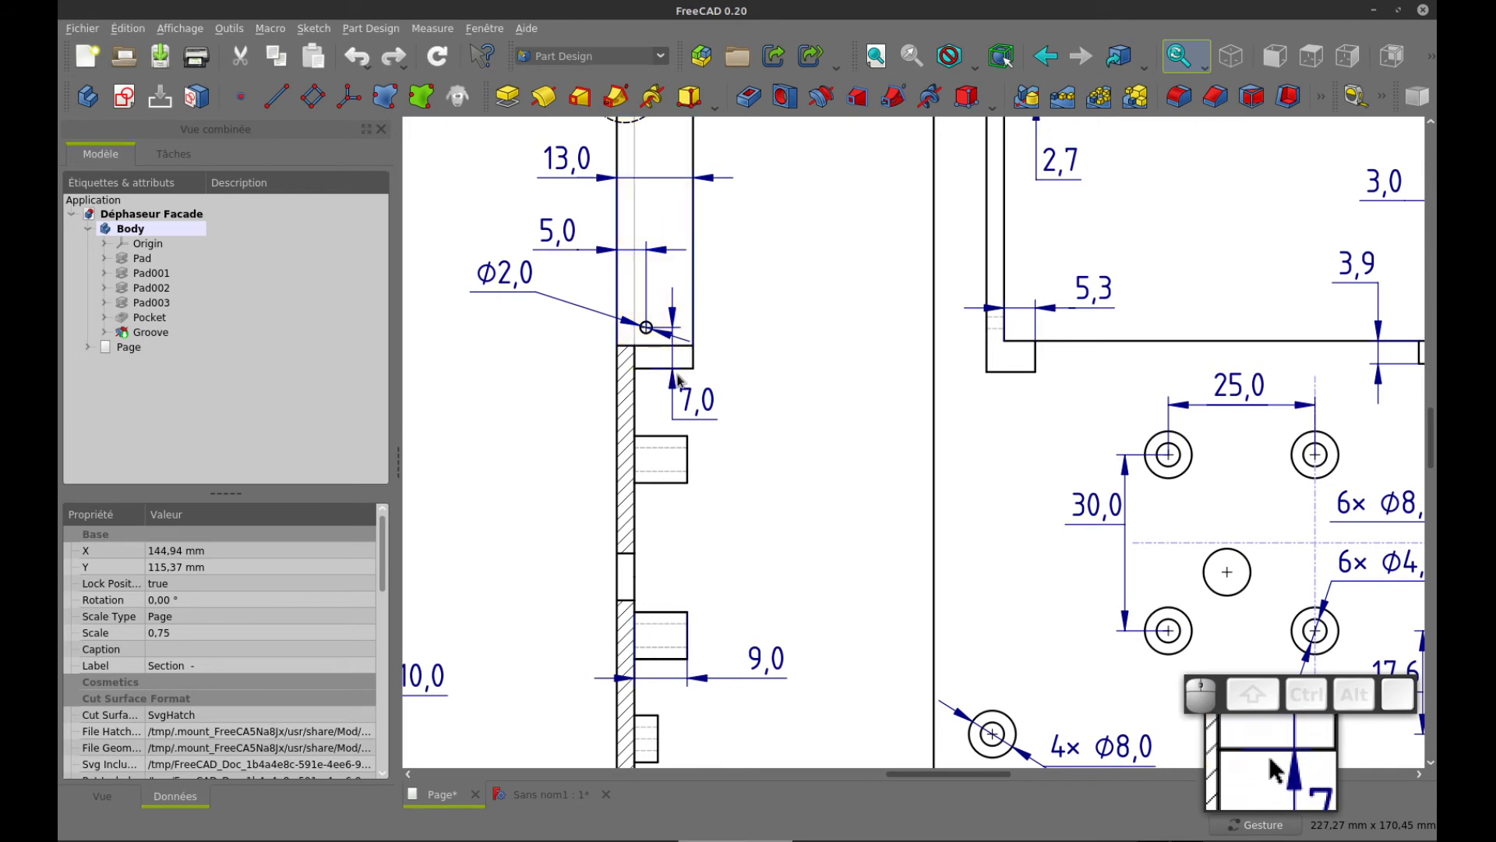
key("ctrl+Tab")
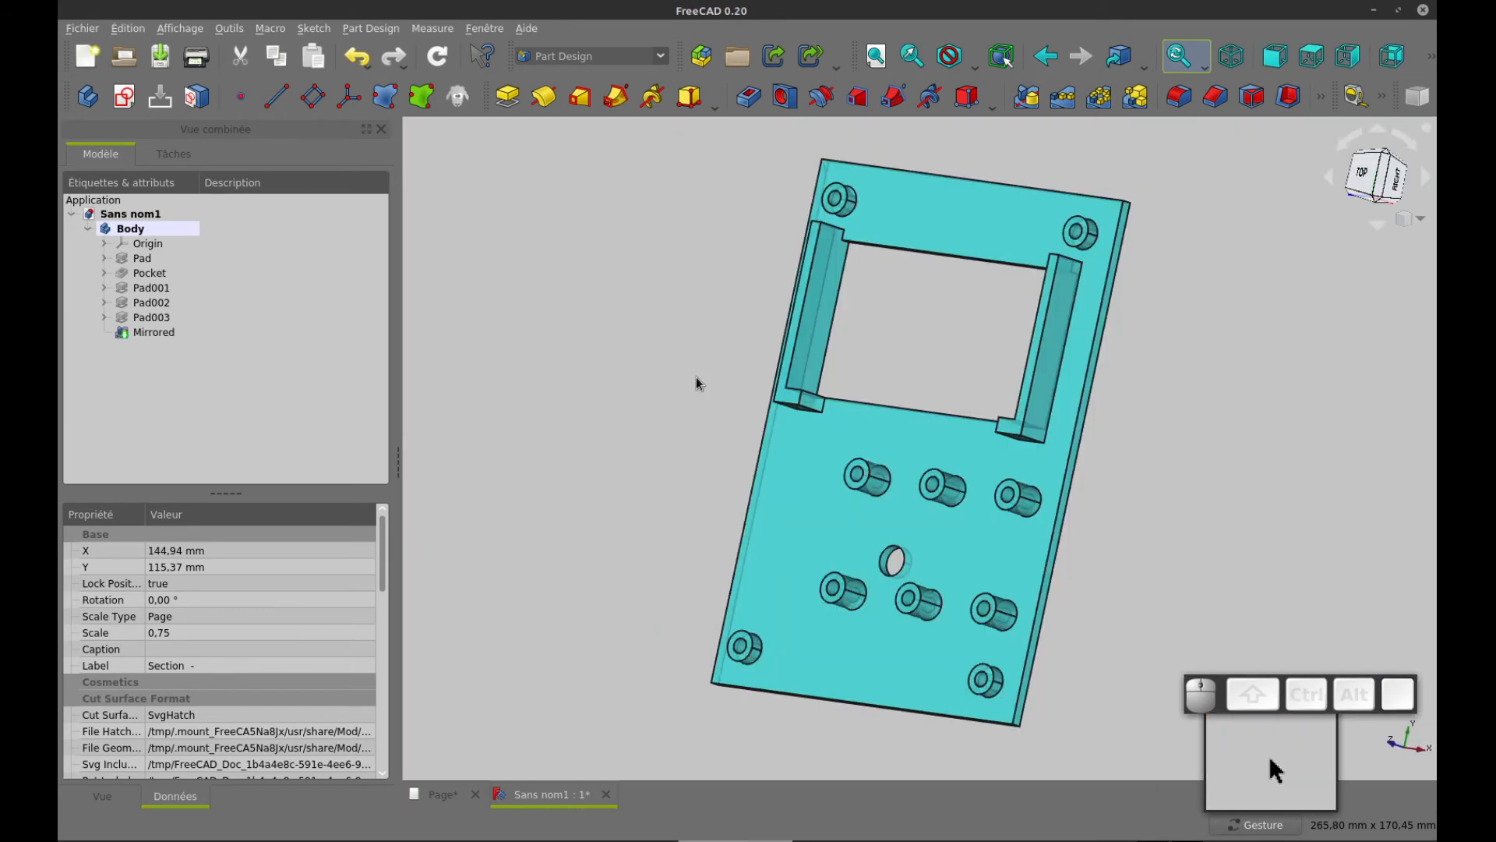
Create a new sketch on the YZ base plane
left_click_drag(1178, 410, 1022, 395)
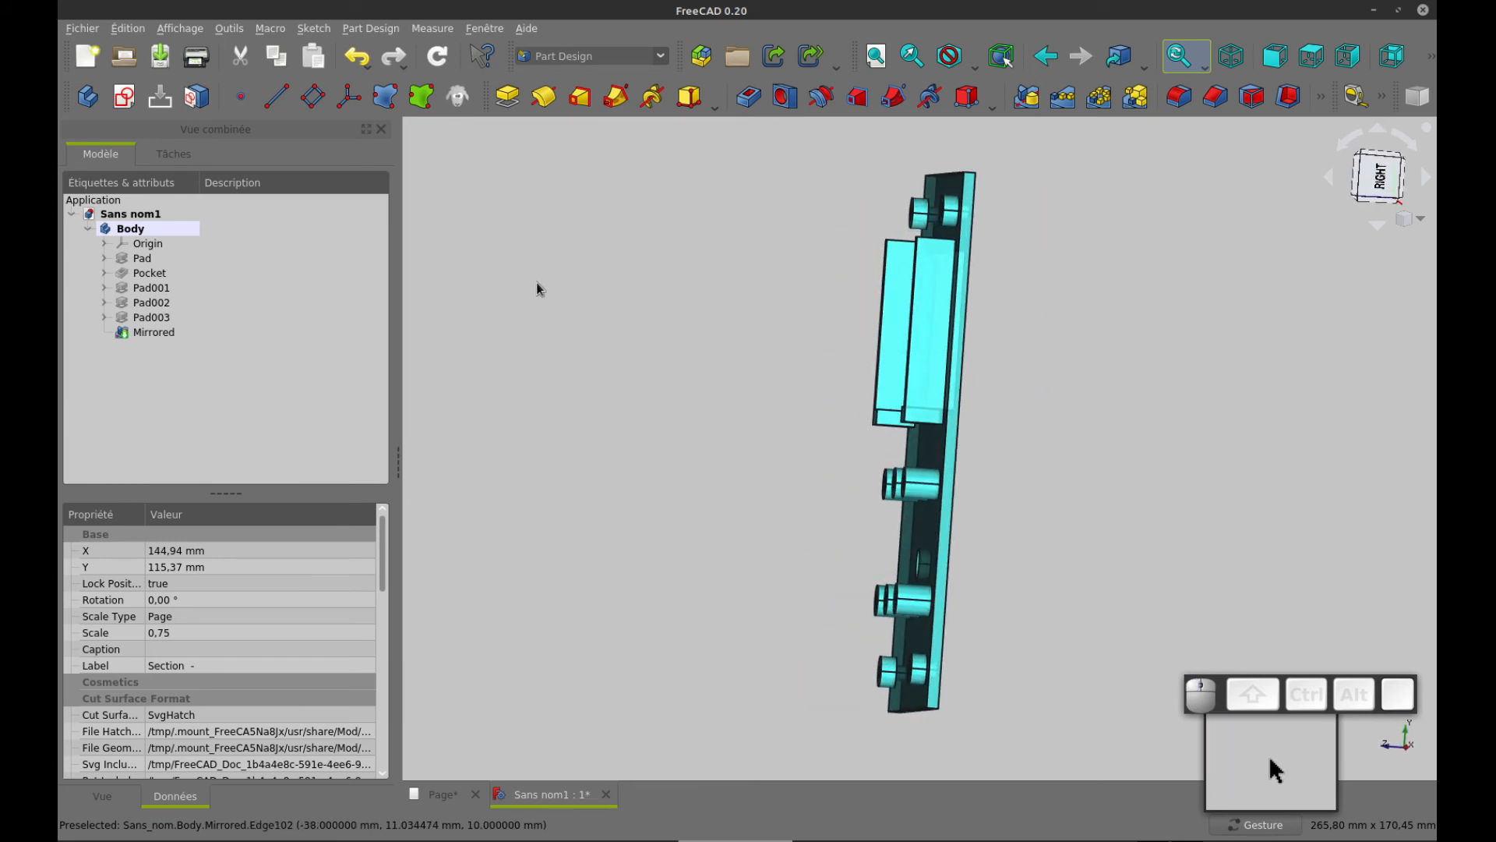
left_click(125, 97)
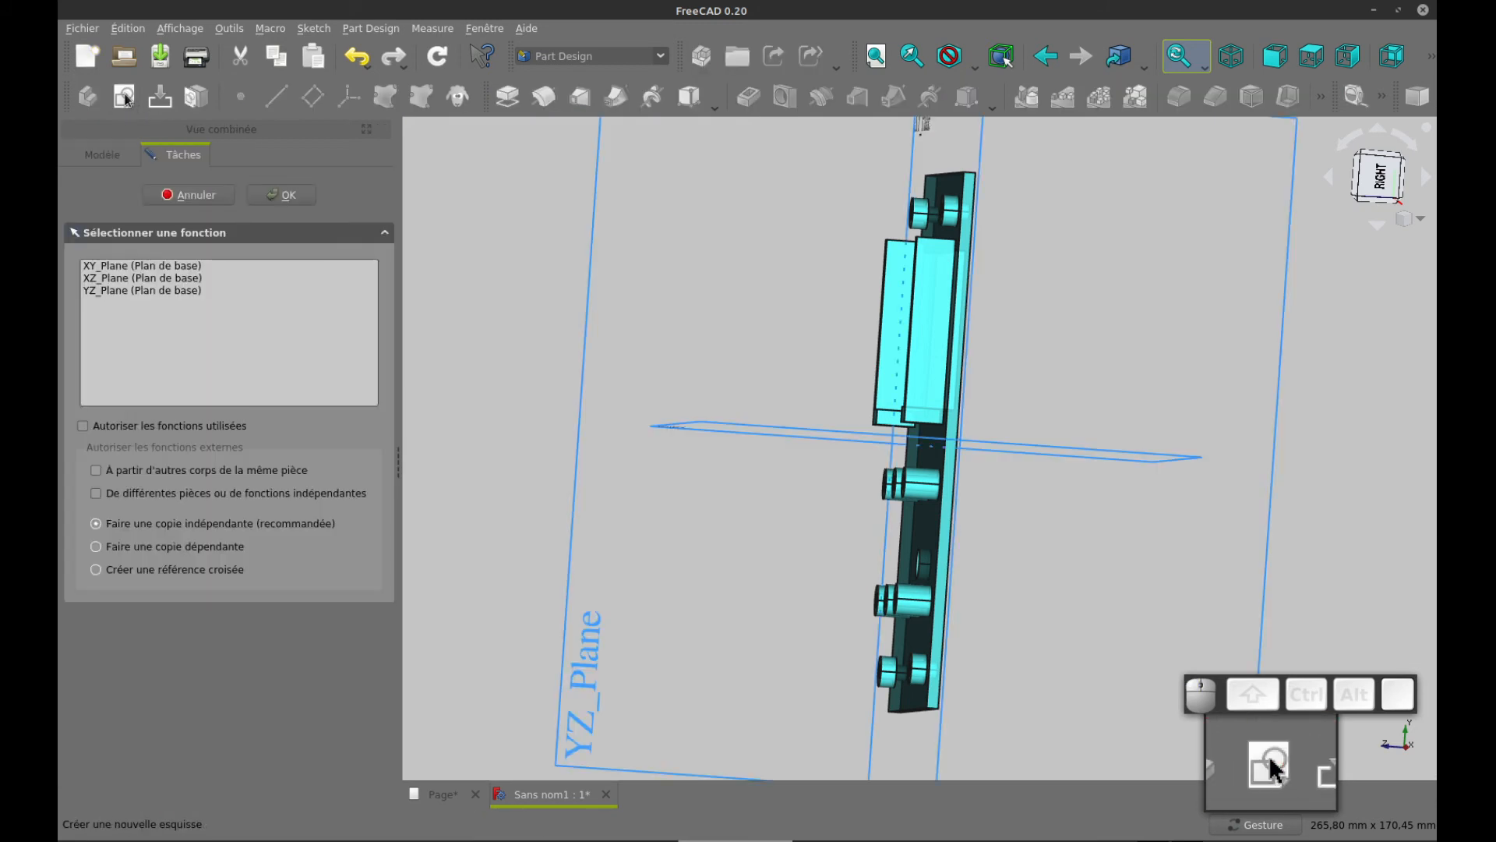
left_click(152, 267)
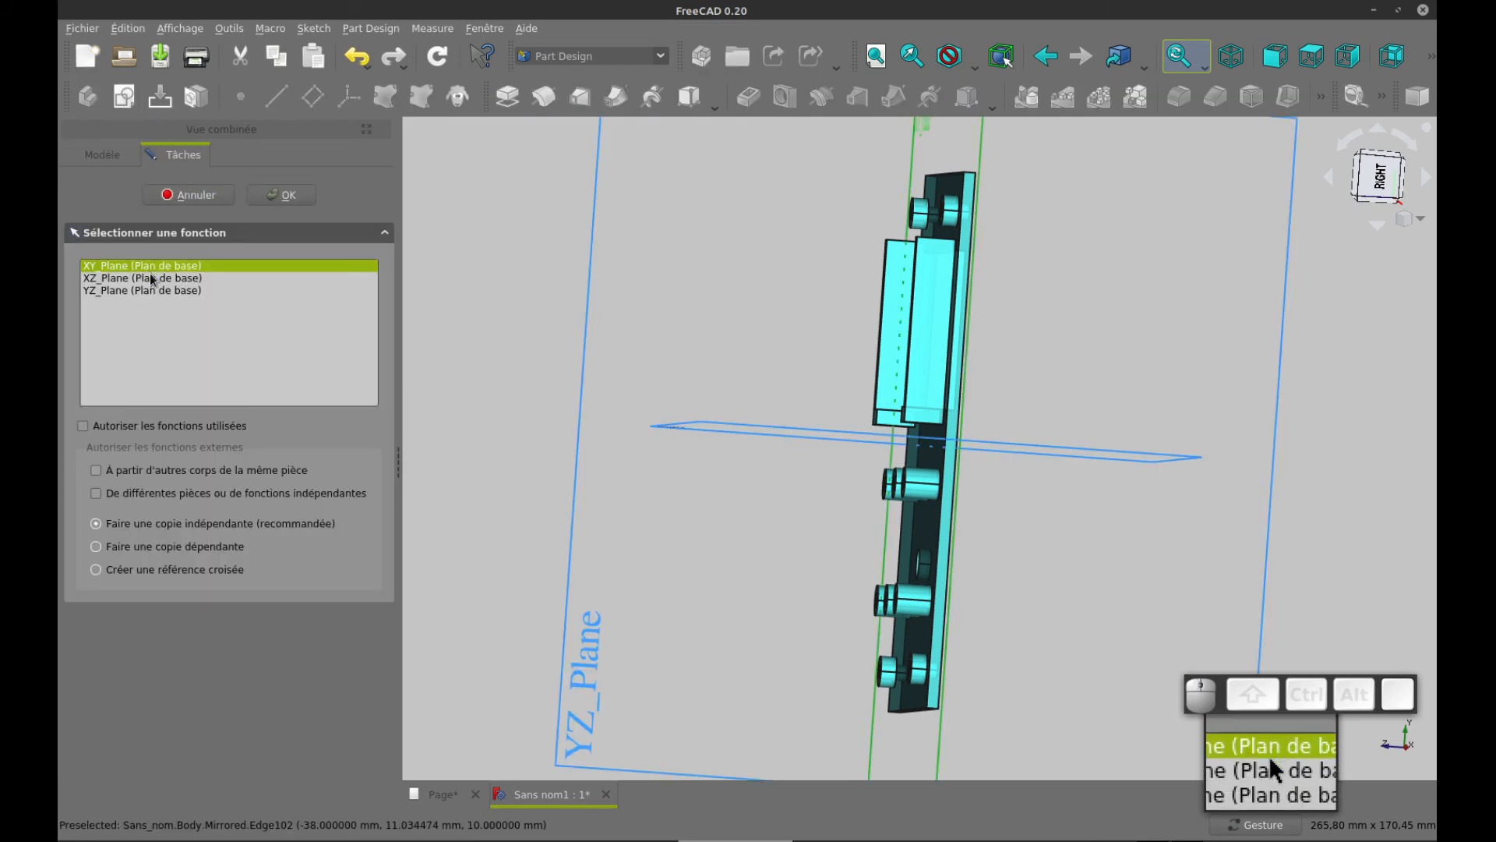
left_click(152, 278)
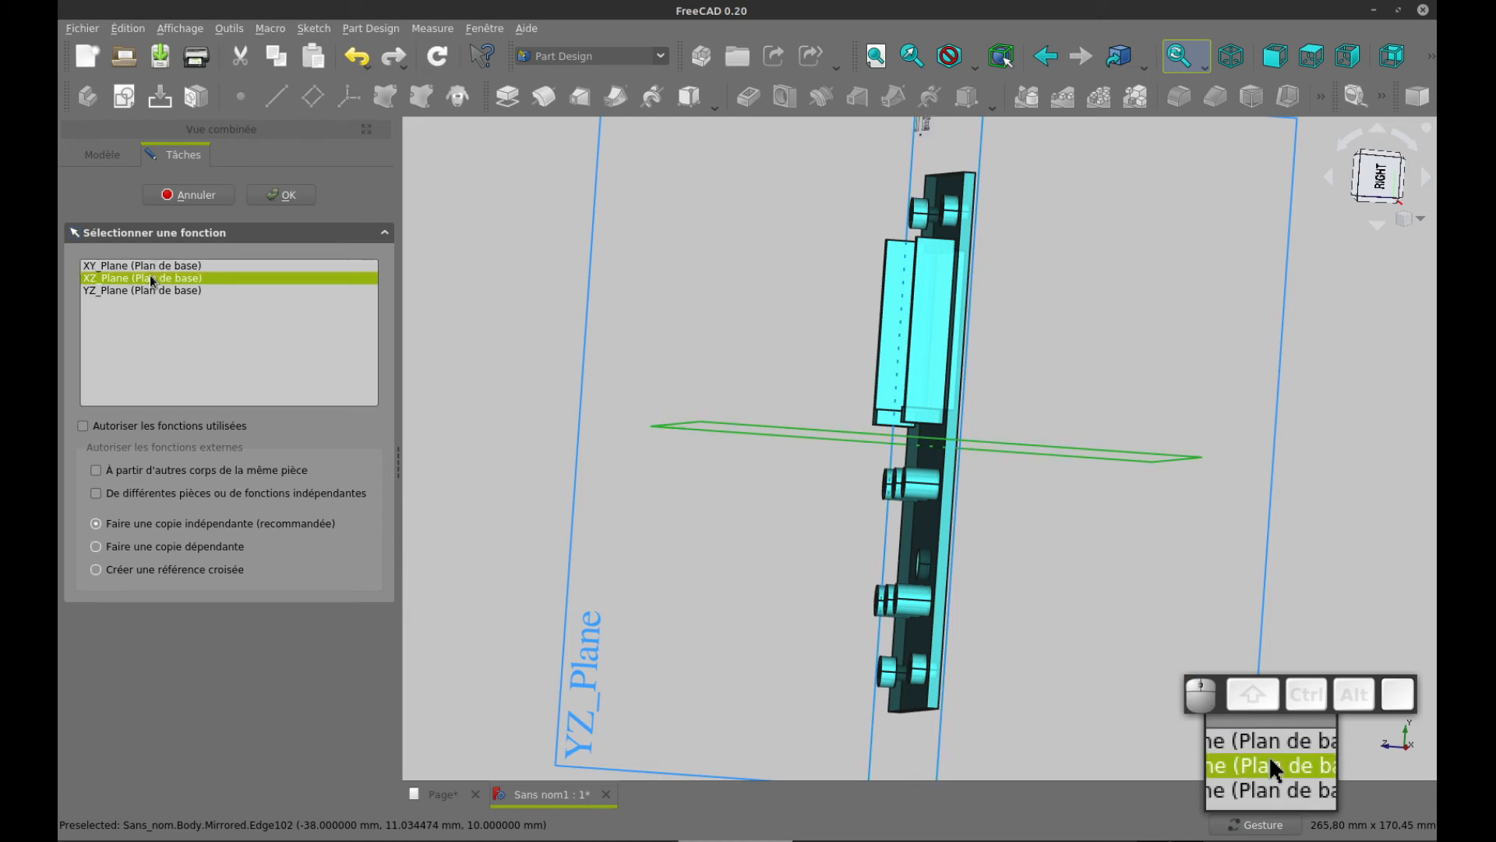
left_click(152, 292)
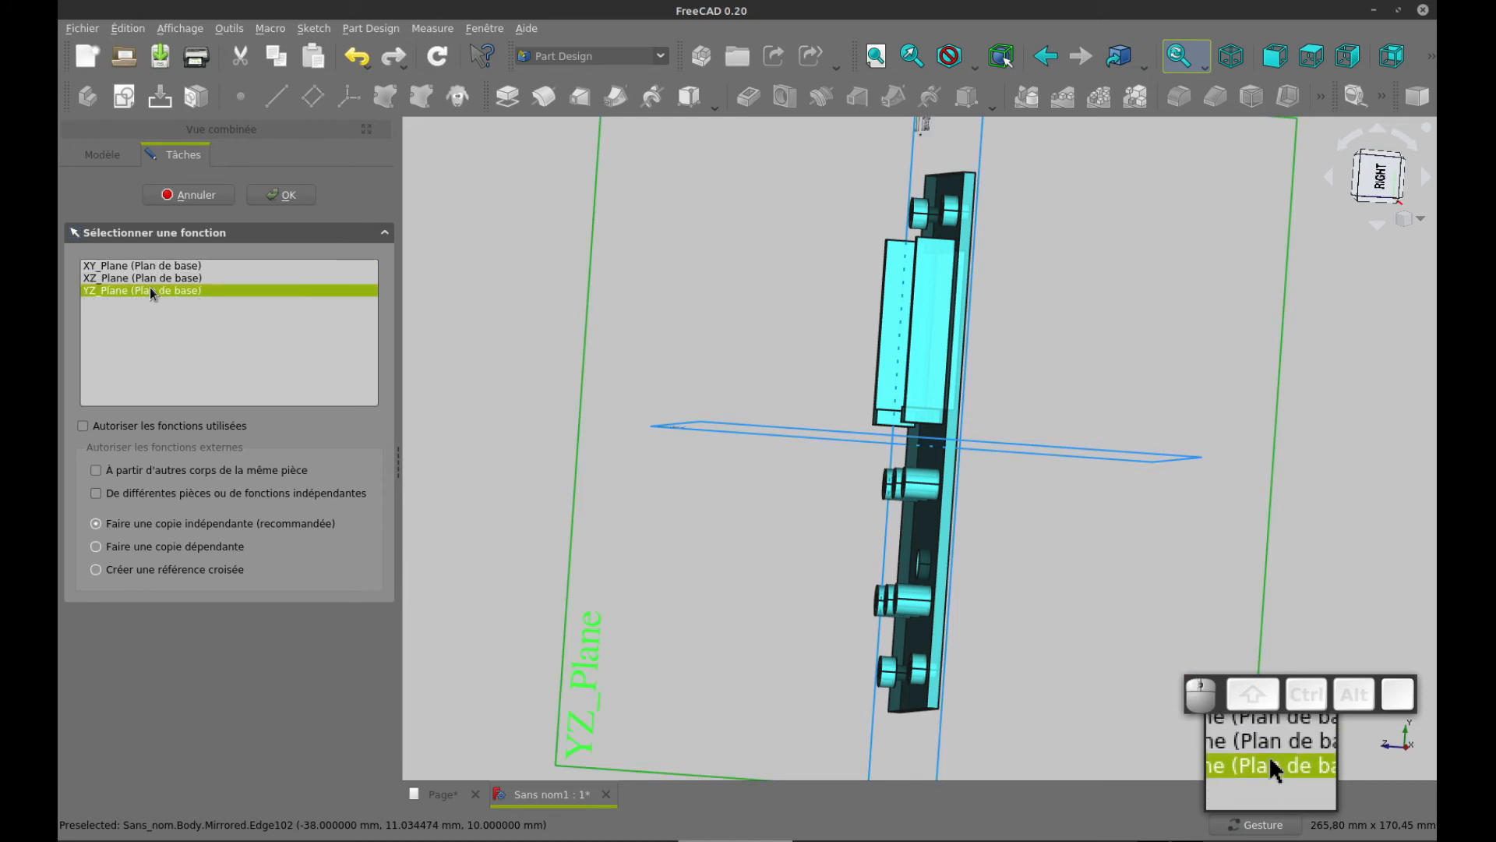
left_click(274, 198)
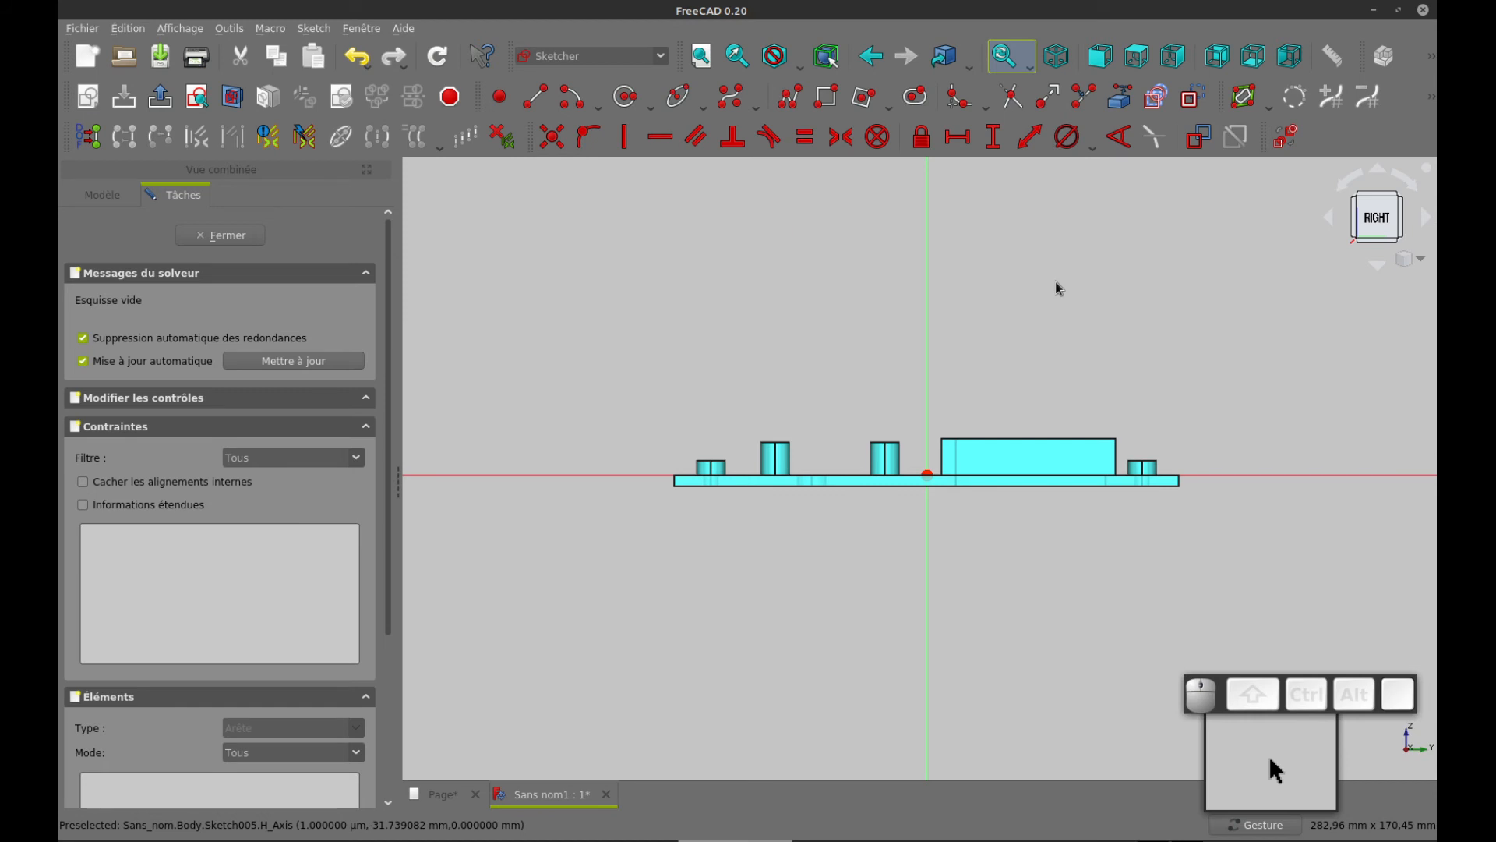
Cut the part at the sketch plane with the section view and orient the camera perpendicular to the sketch
left_click_drag(1055, 273, 1047, 333, "alt")
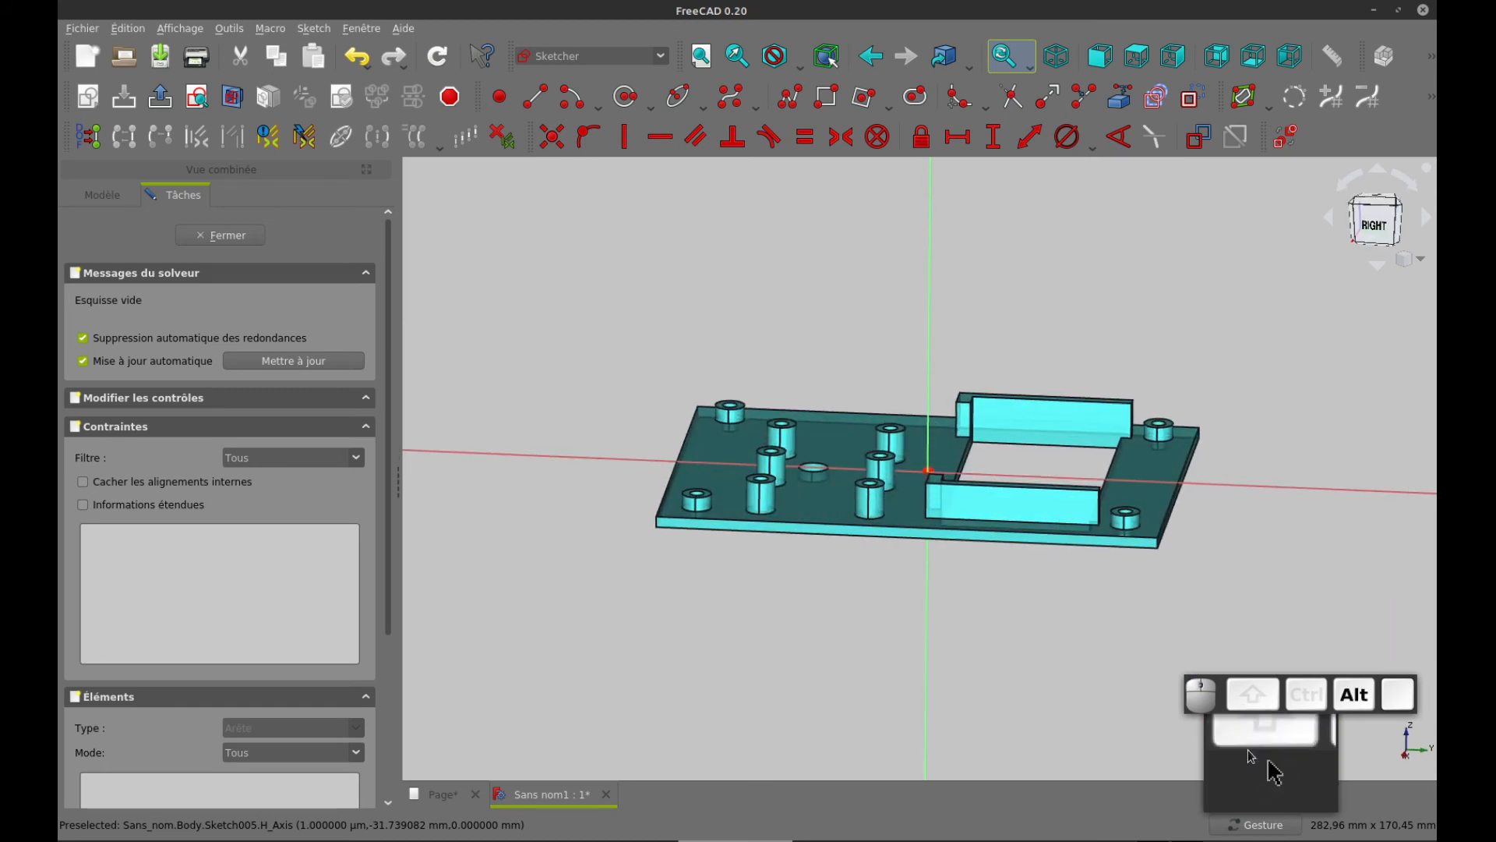
mouse_move(1068, 654)
left_mouse_down("alt")
mouse_move(1059, 594)
mouse_move(1072, 681)
left_mouse_up("alt")
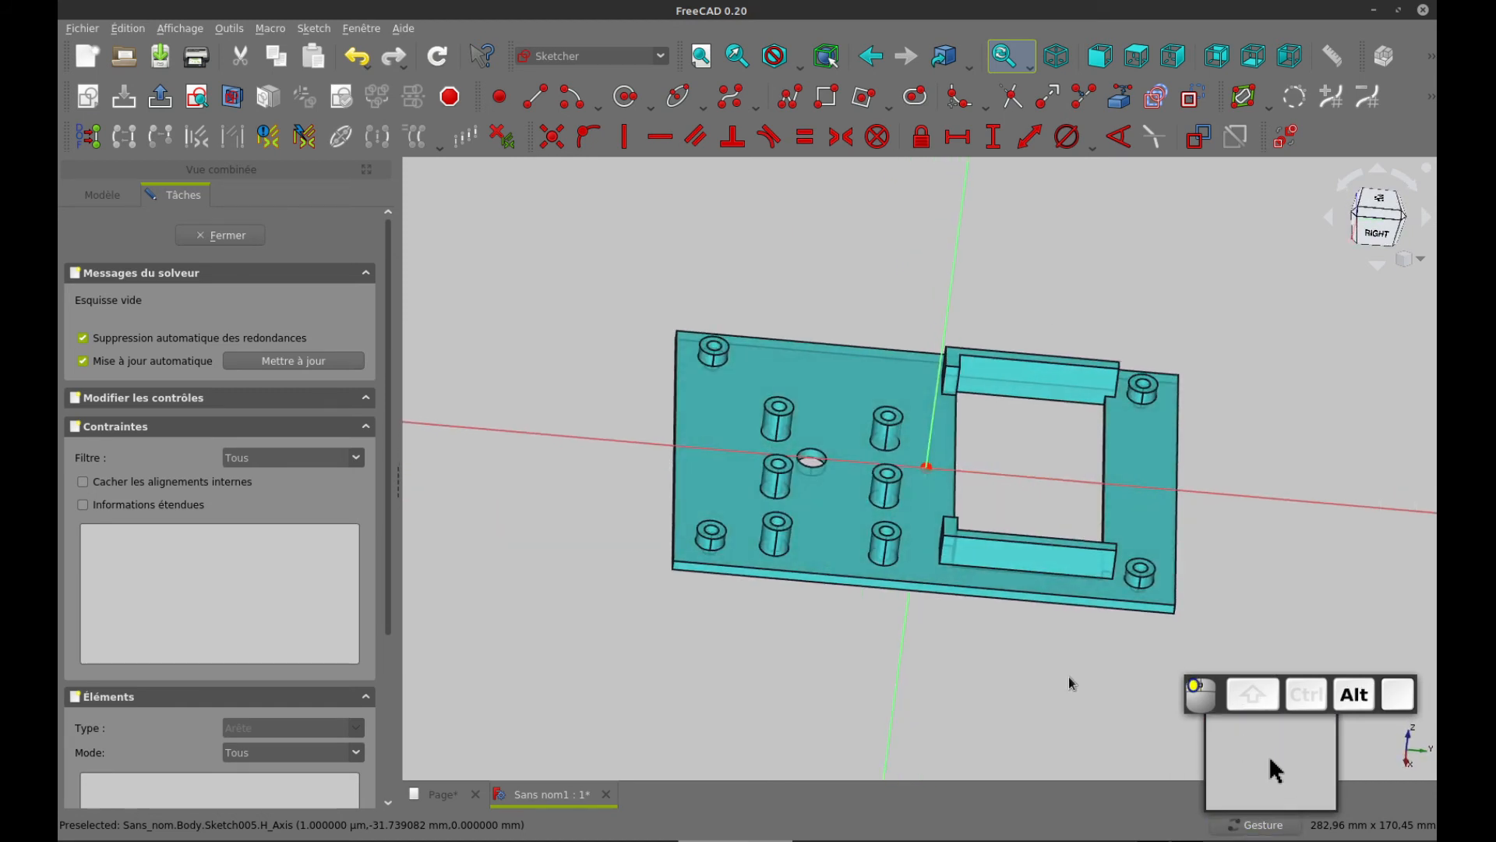
left_click(232, 97)
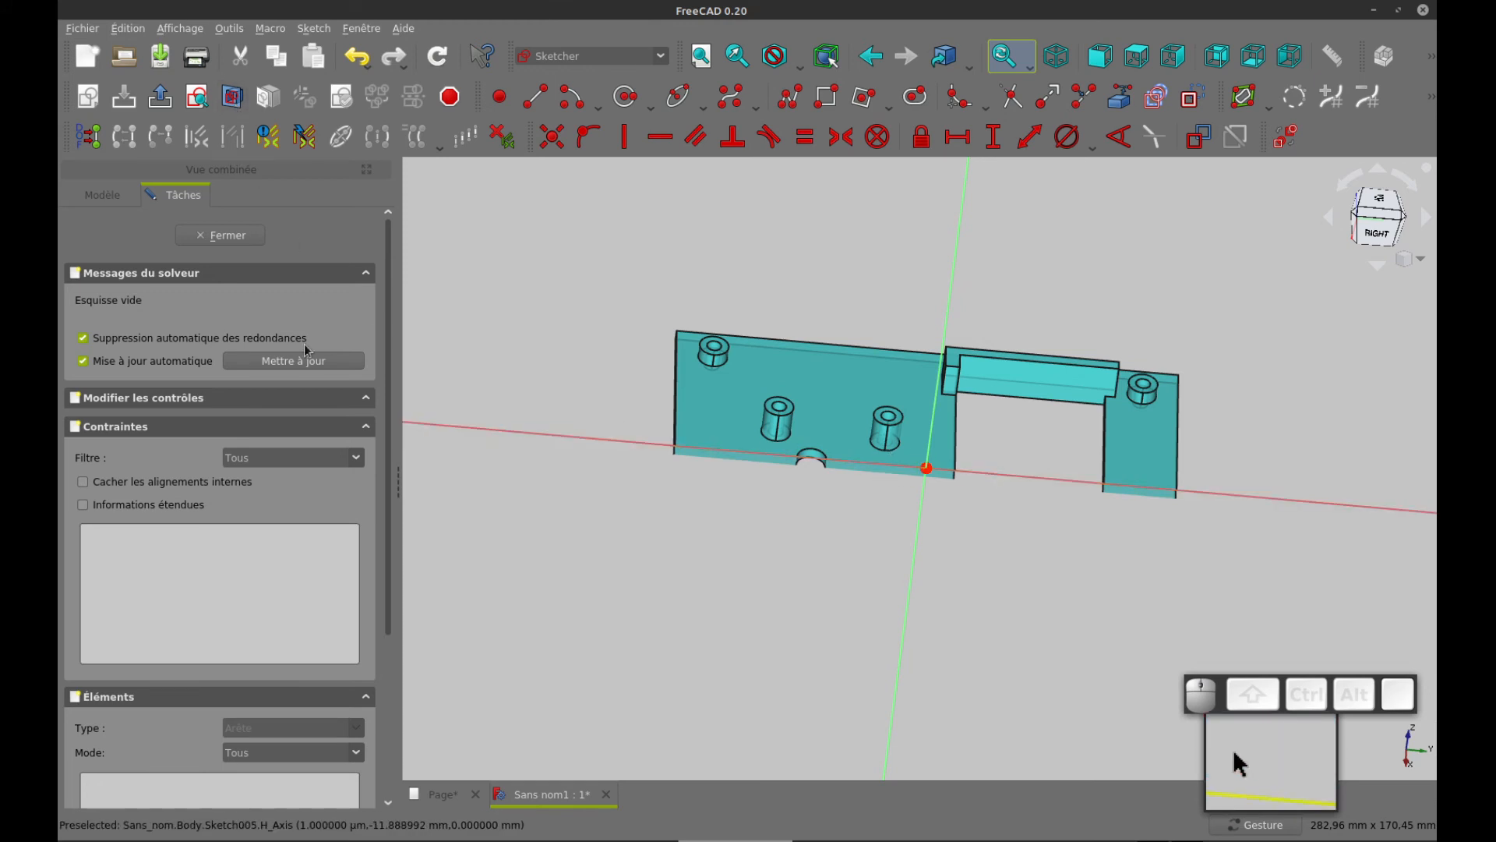
left_click(197, 97)
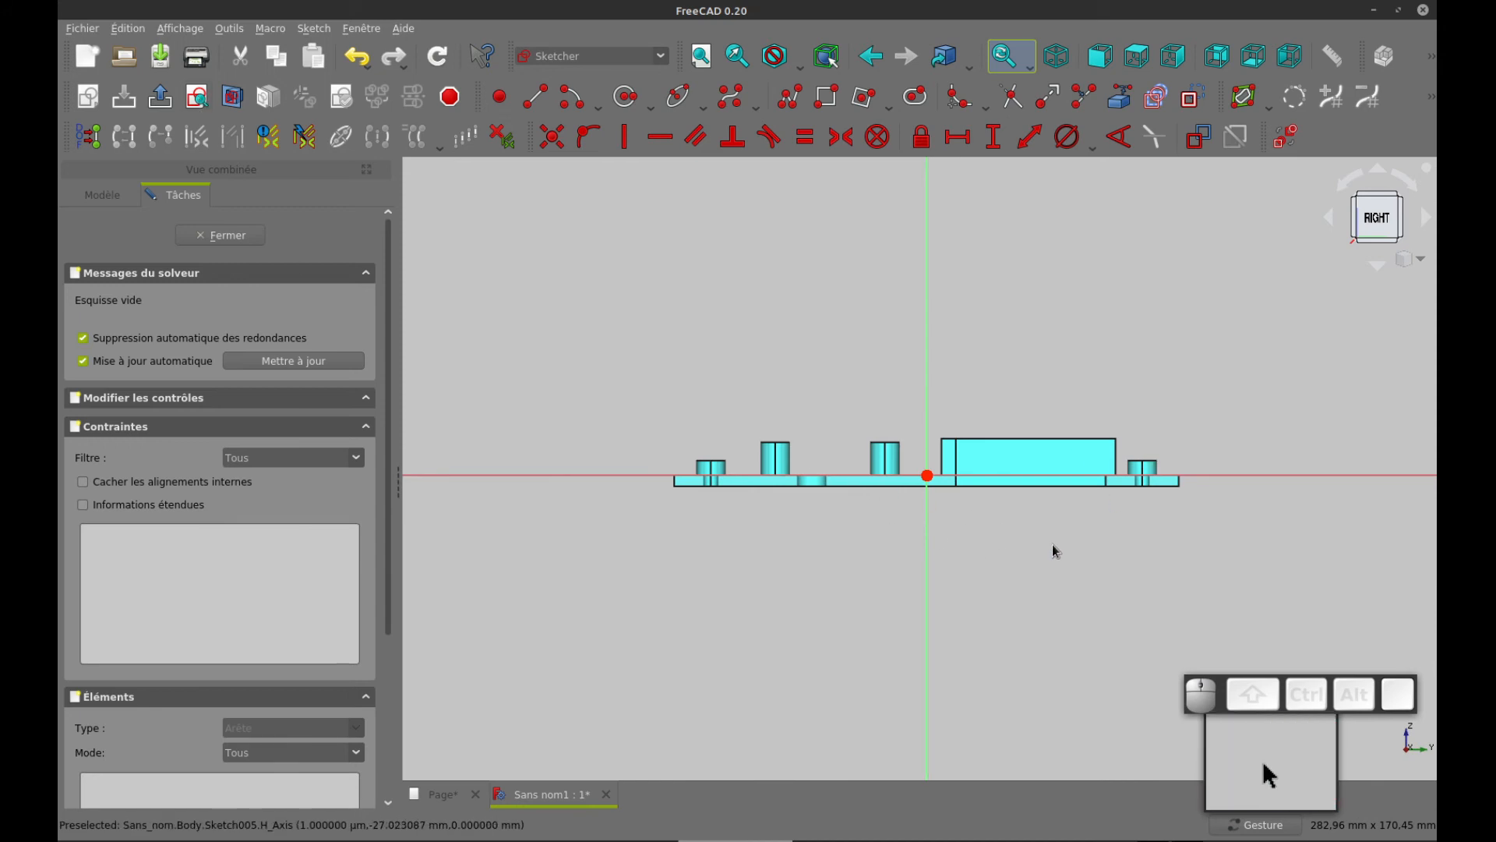
Draw a circle about 12 mm in diameter over the support, near its end closest to the sketch origin
scroll(1054, 546, "up", 4)
right_click_drag(984, 505, 935, 587)
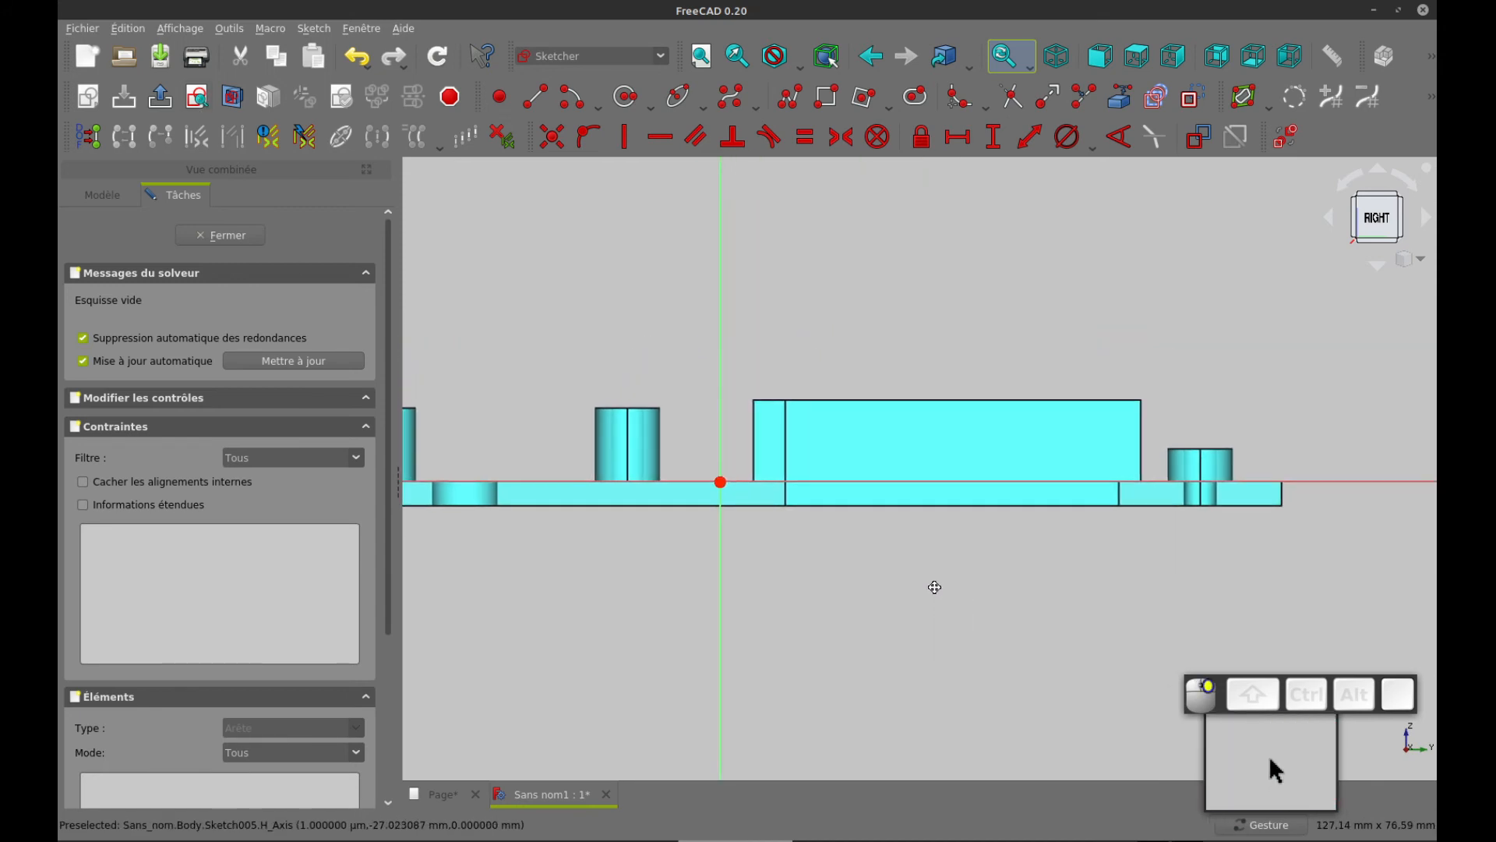
key("g")
key("c")
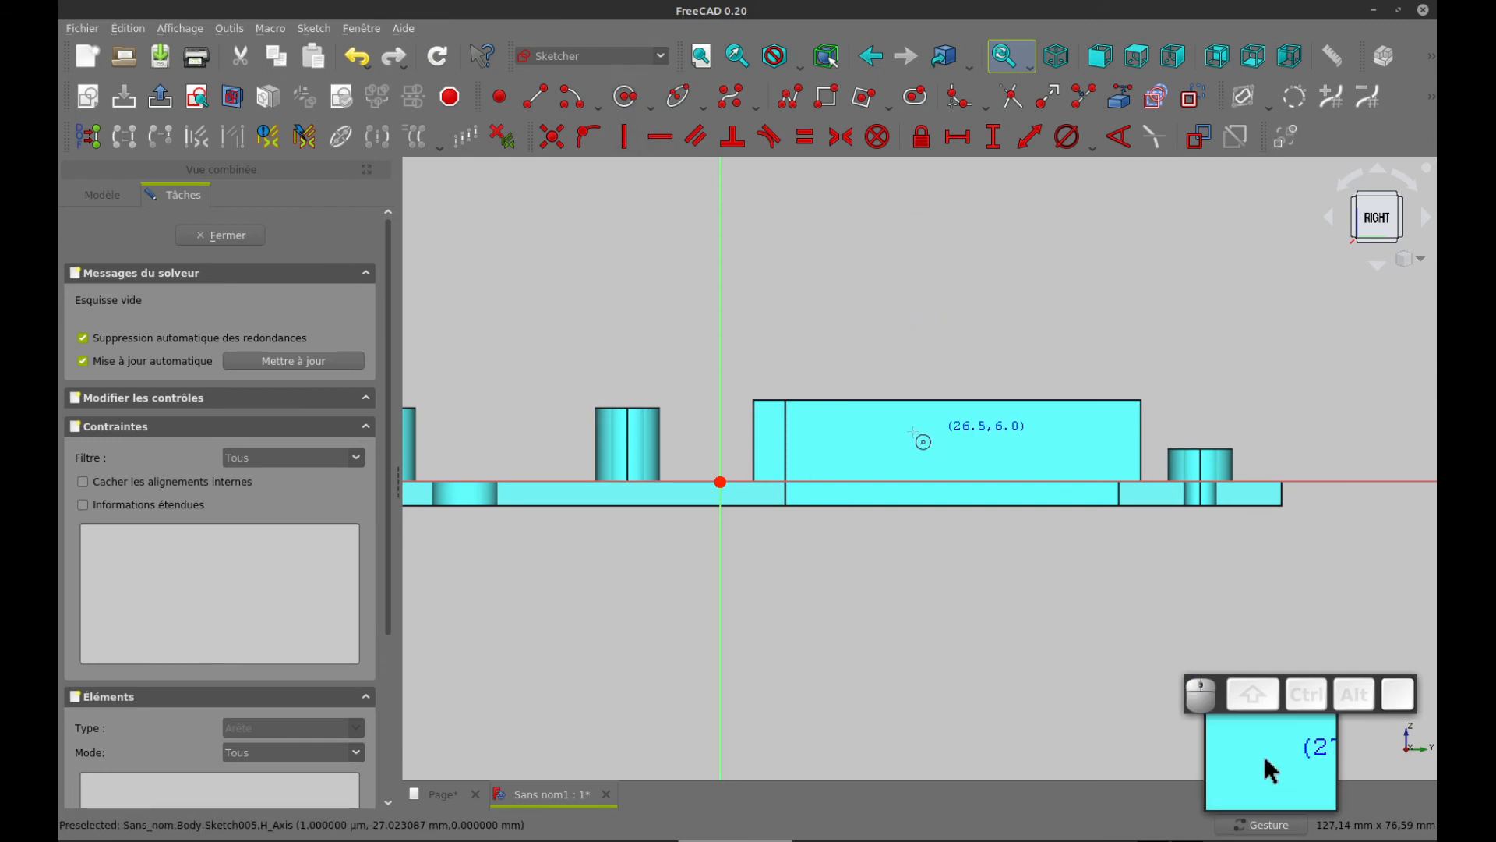
left_click(831, 432)
left_click(867, 400)
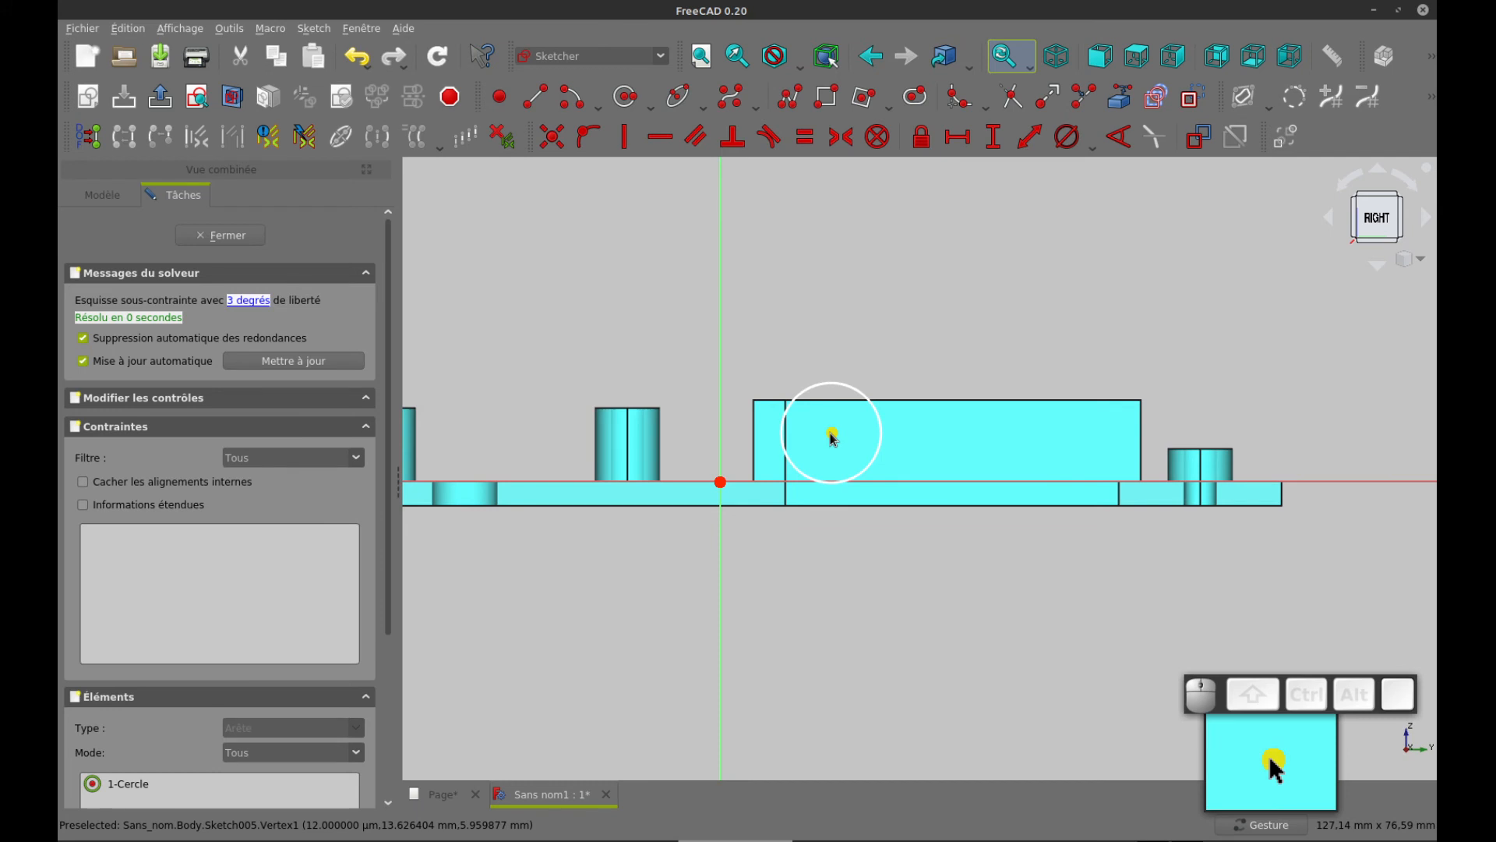
Link the plate's outer-face edge along the window and the support's end edge into the sketch as external geometry
left_click(1120, 99)
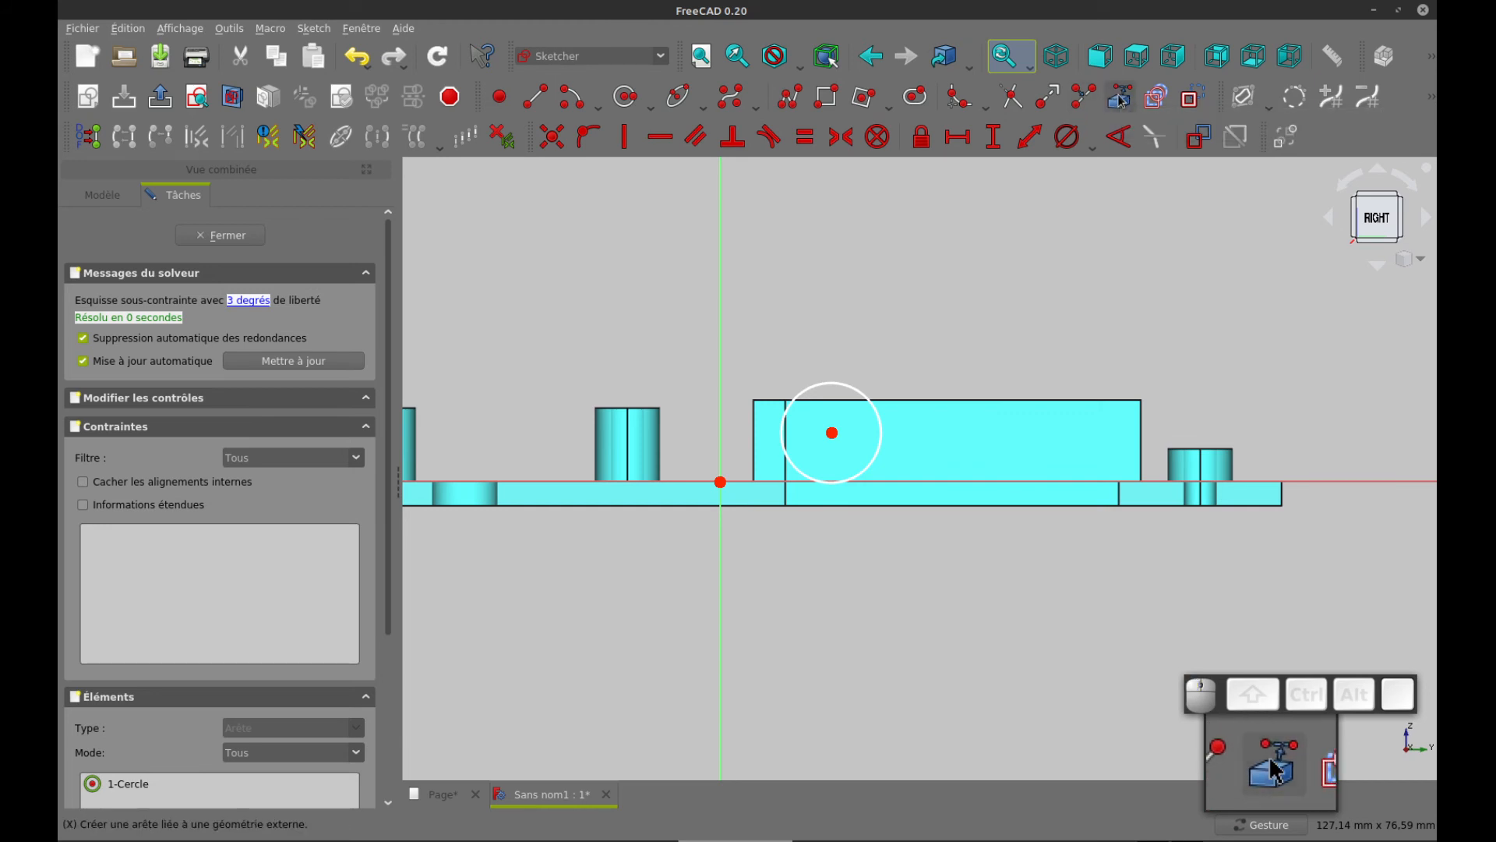
left_click(805, 505)
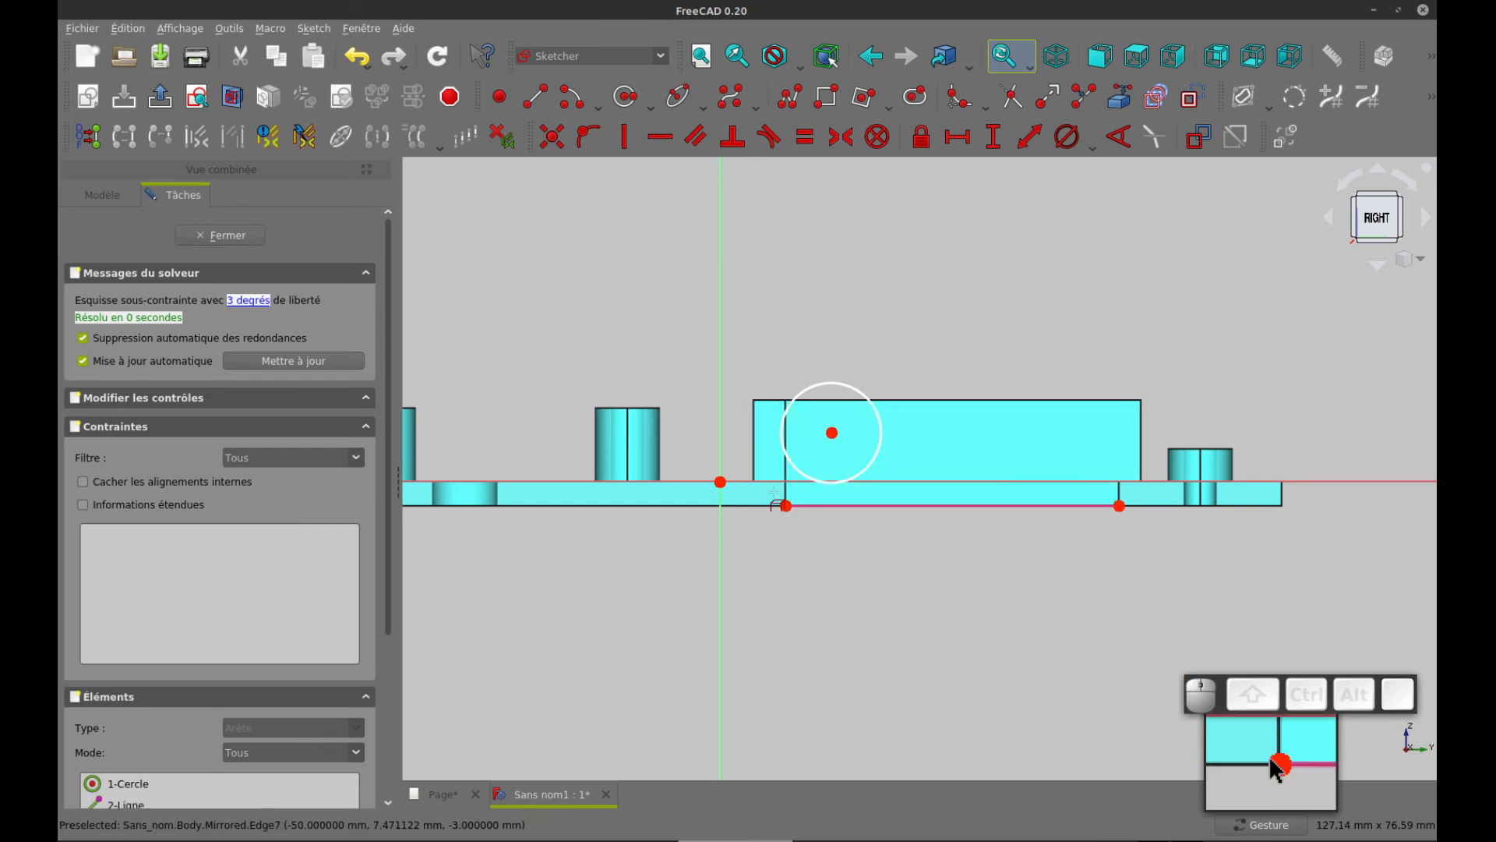
left_click(755, 427)
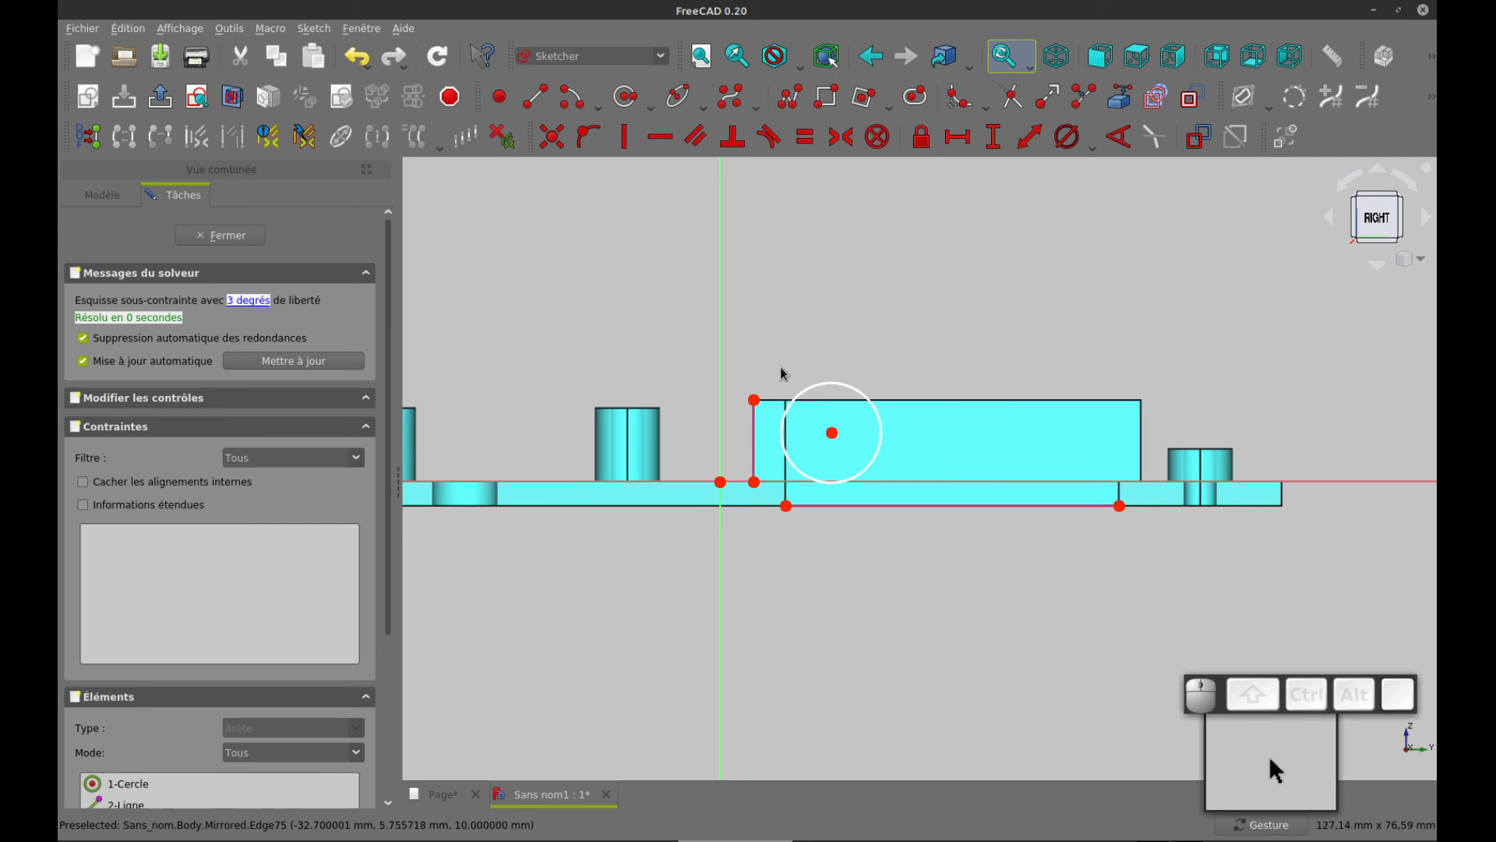
Constrain the circle's centre to a horizontal distance of 7 mm from the support's end edge, checking the value against the drawing
left_click_drag(728, 380, 840, 442)
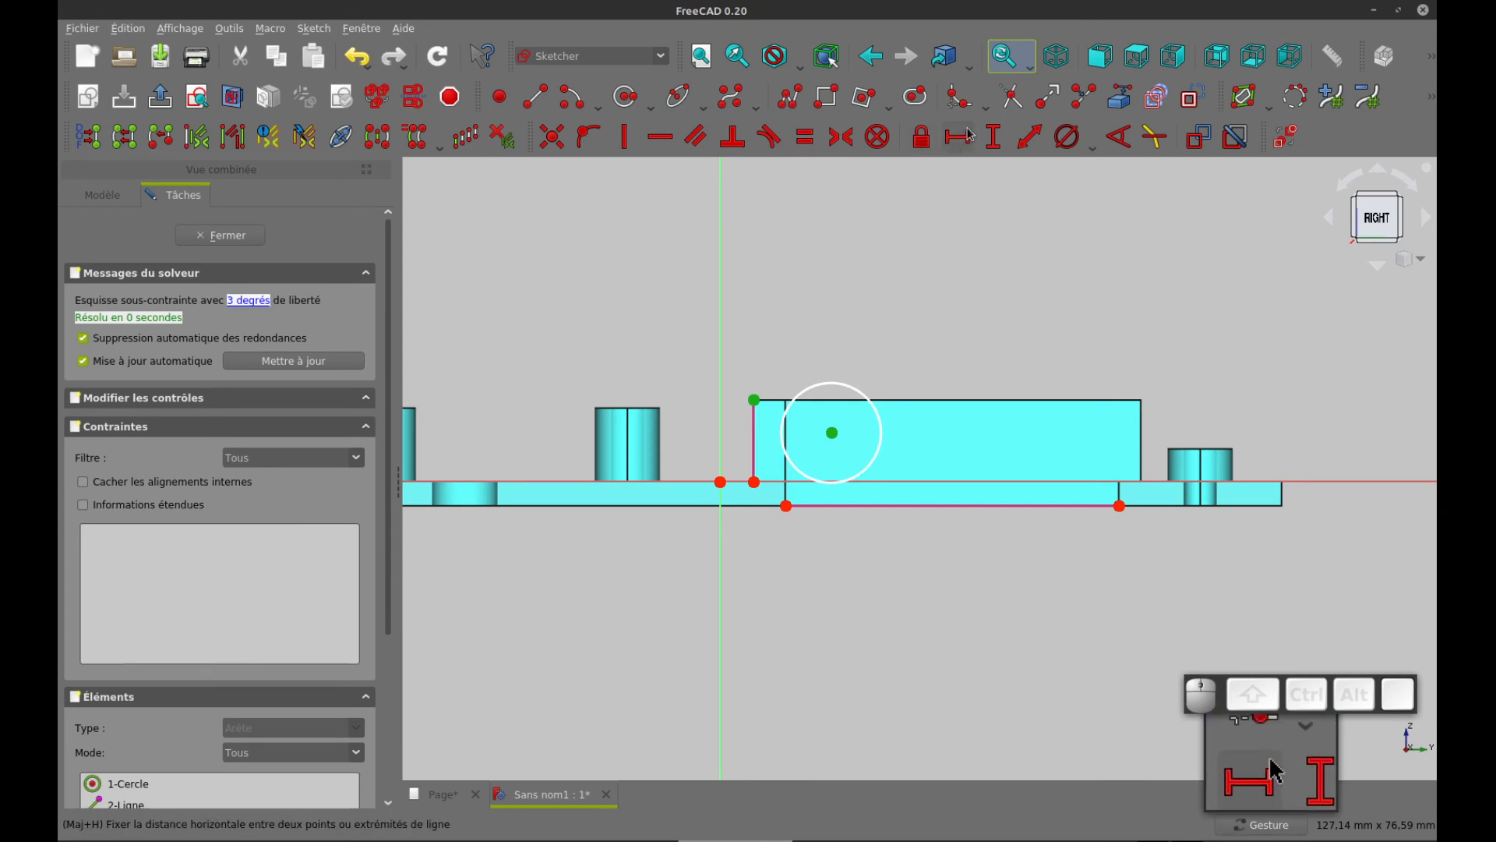
key("ctrl+Tab")
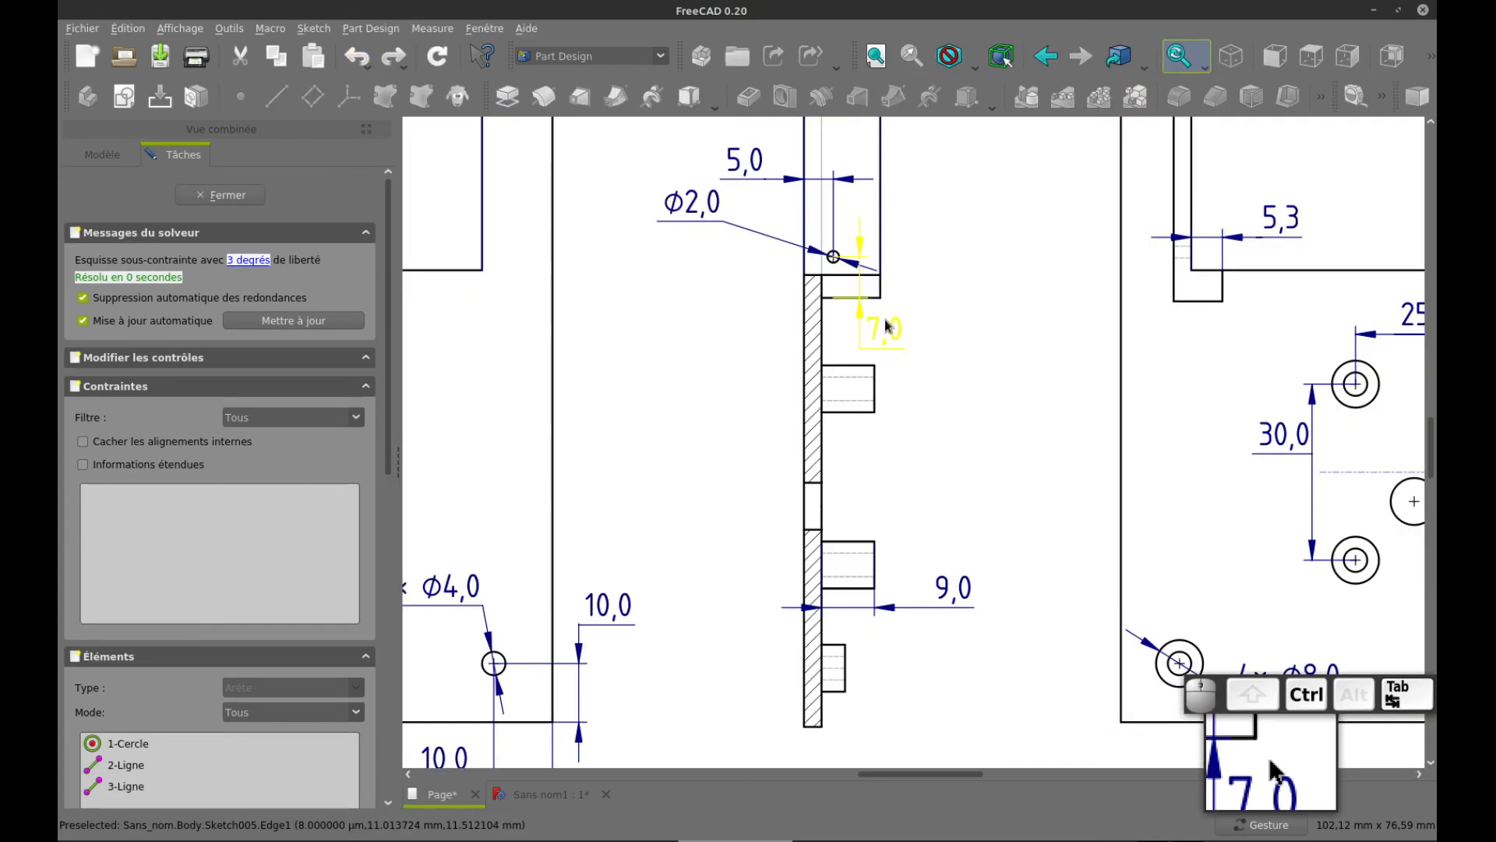
key("ctrl+Tab")
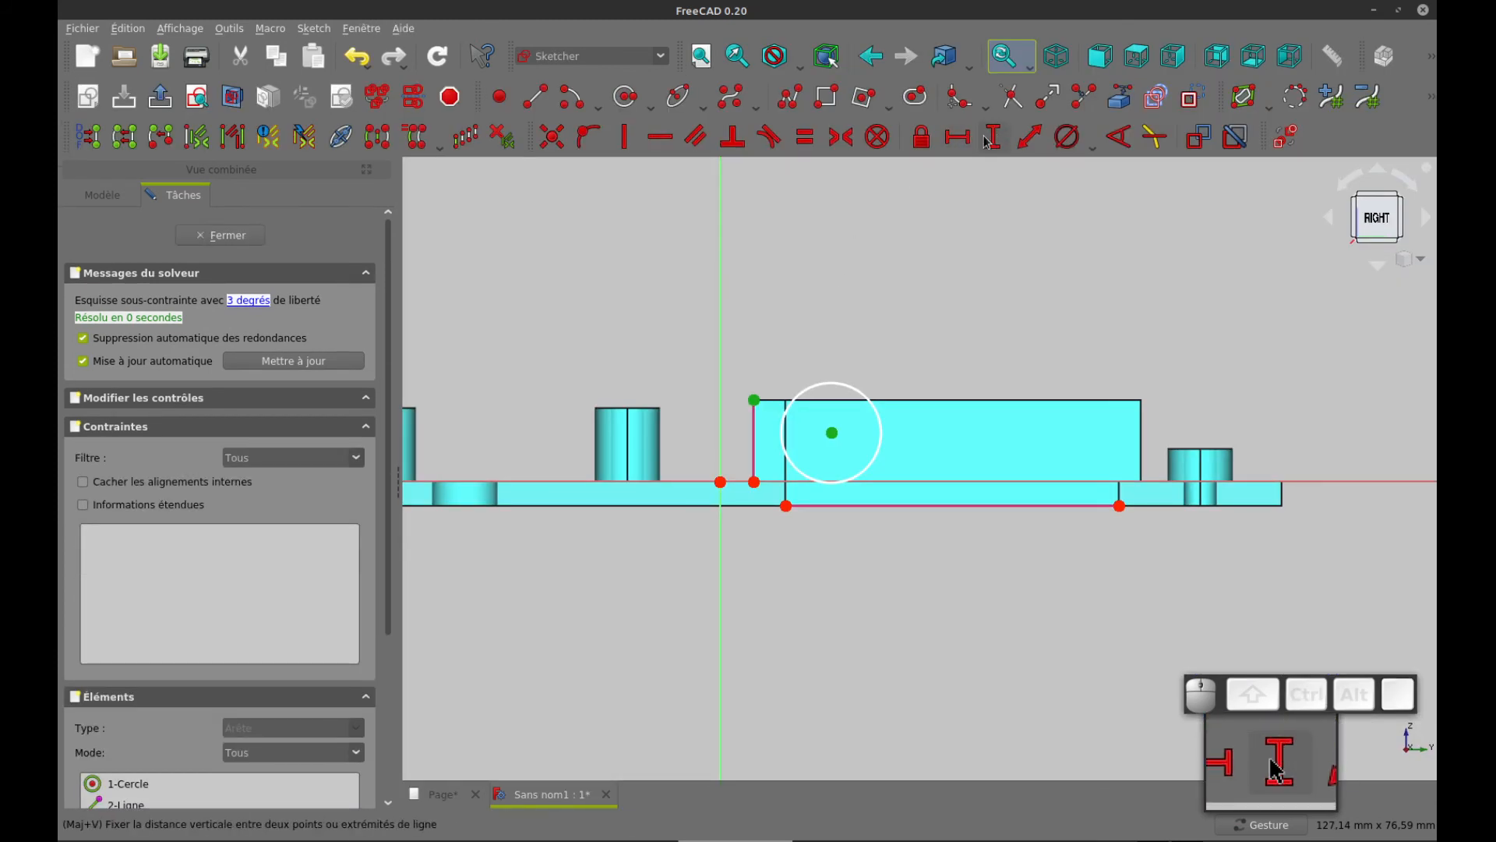
left_click(958, 139)
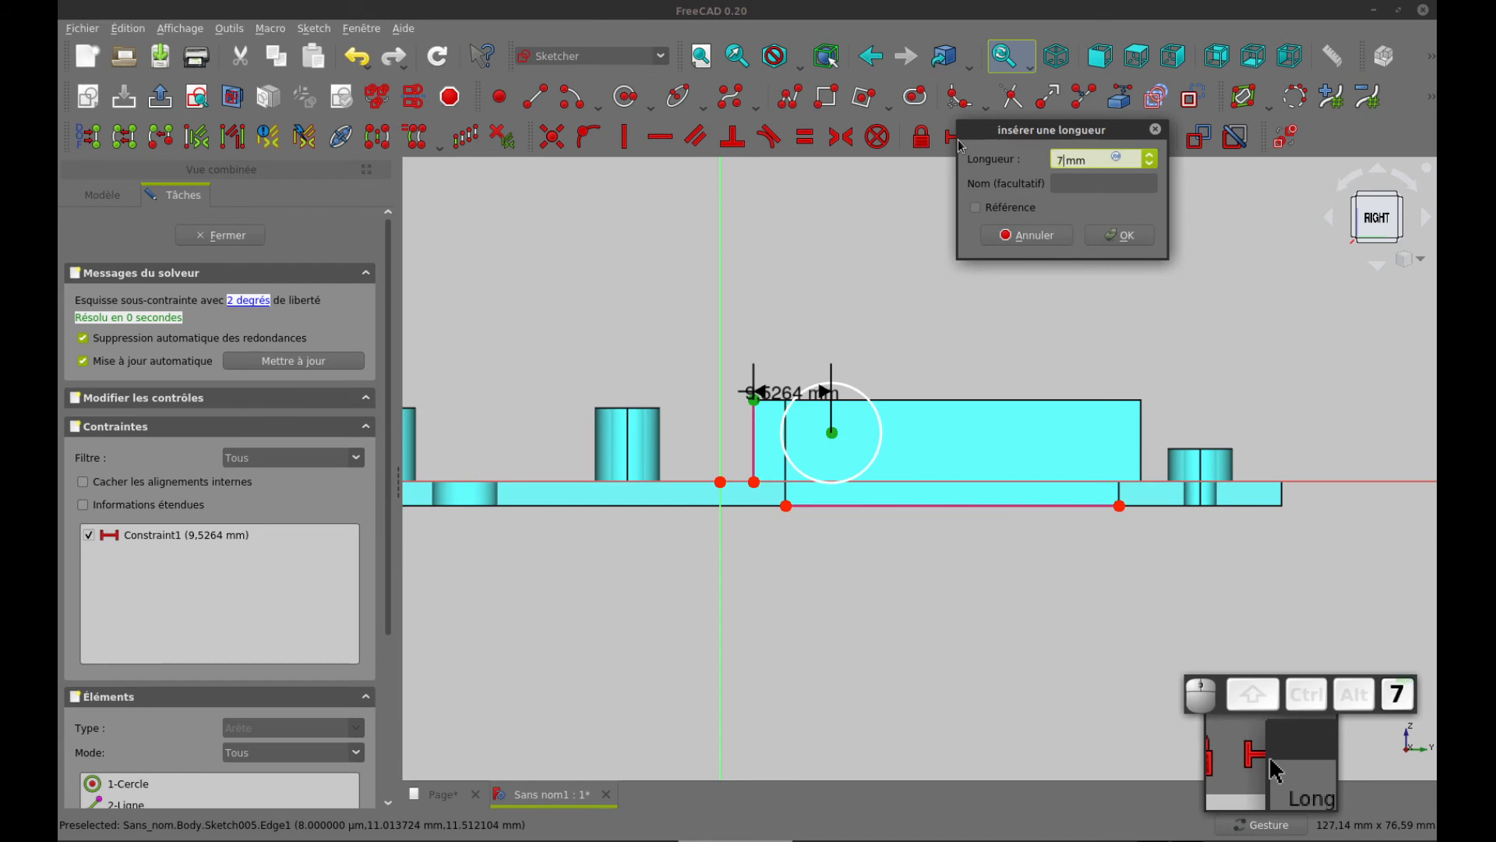
type("7")
key("Return")
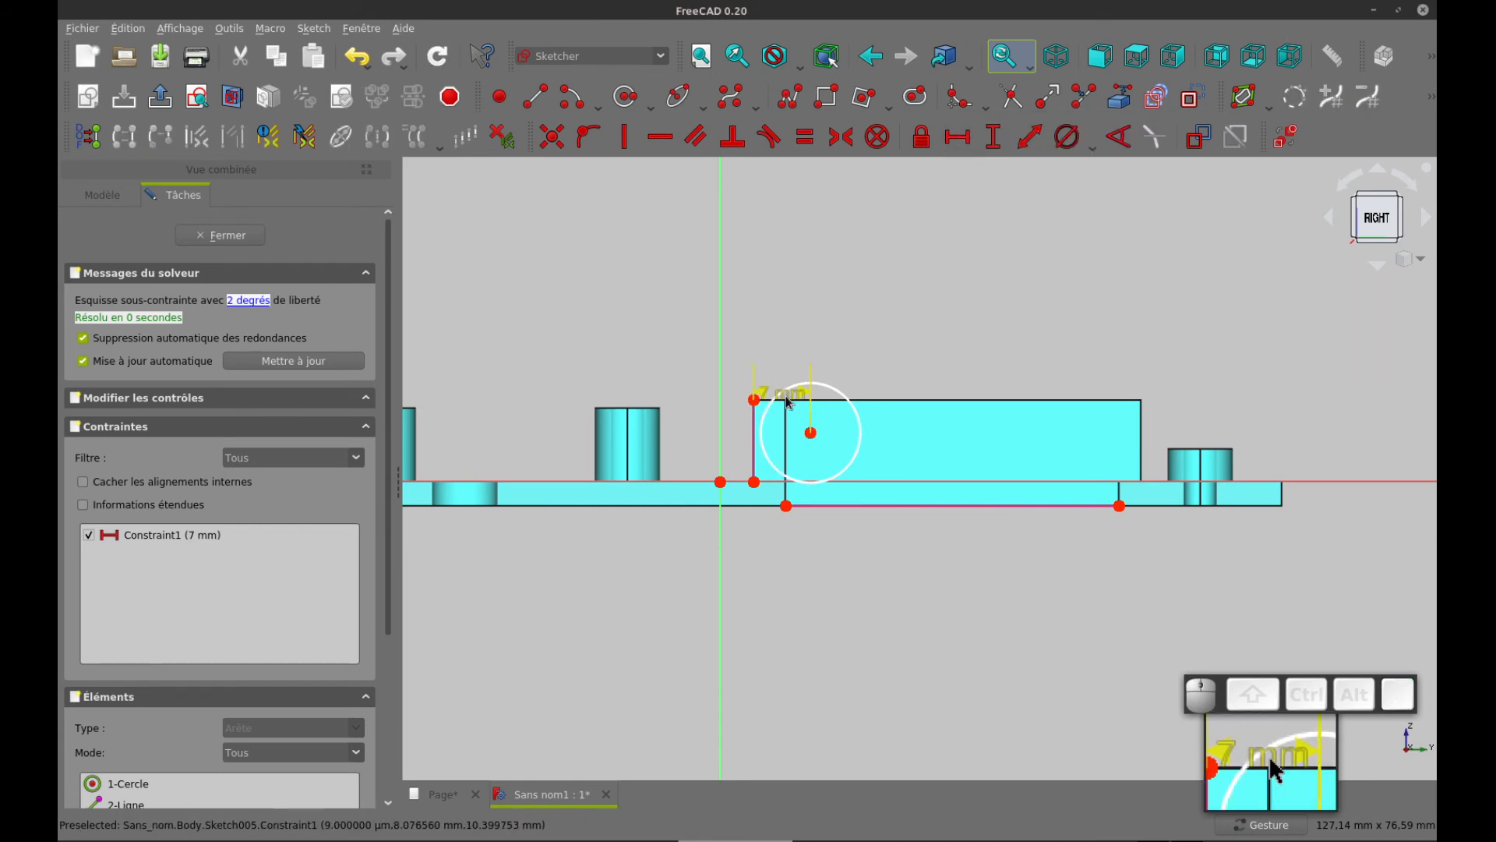
left_click_drag(785, 392, 868, 356)
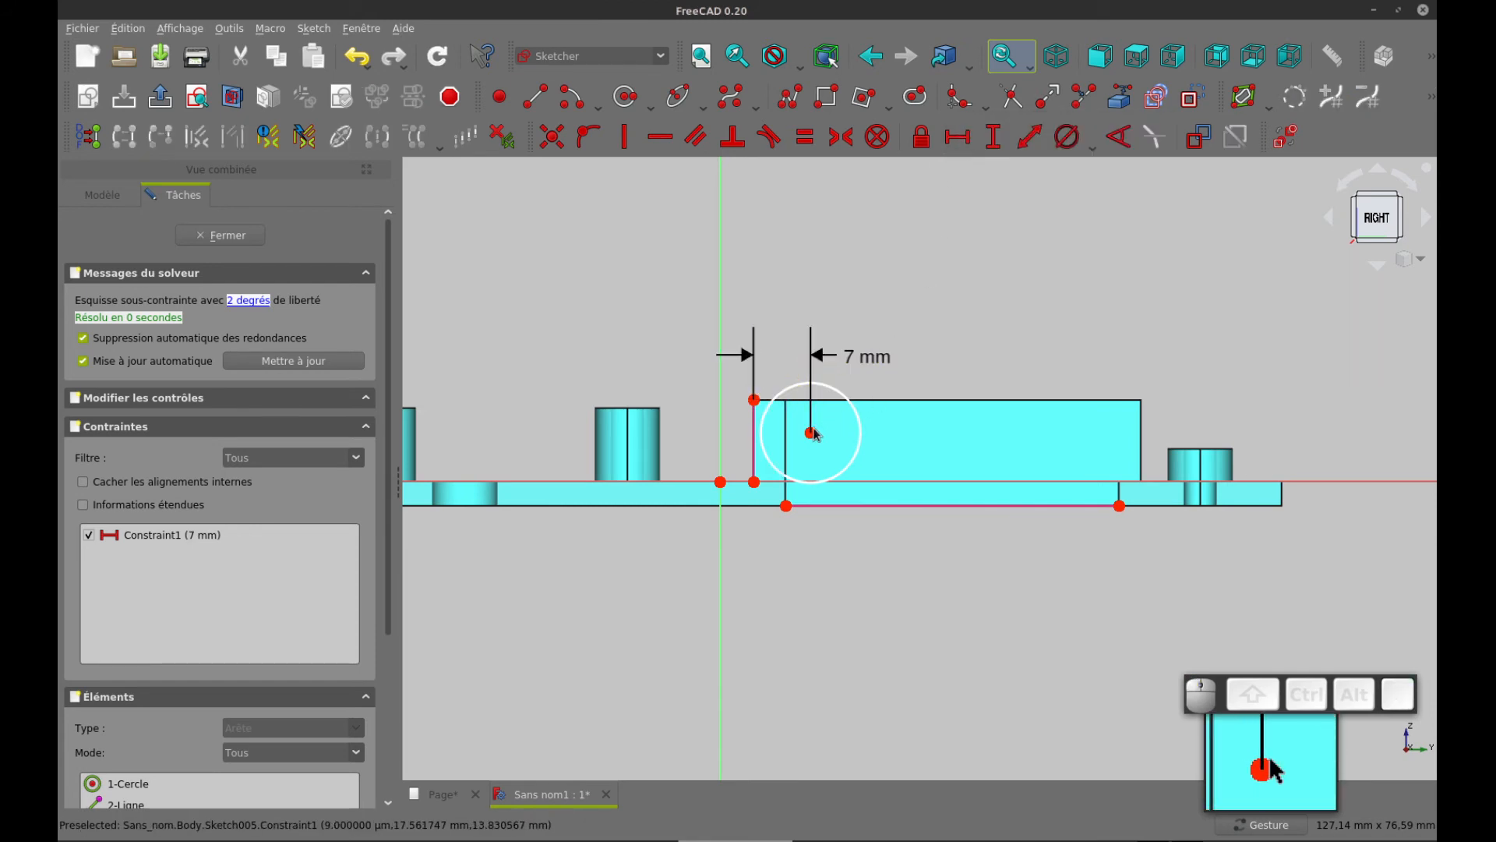
Constrain the circle's centre to a vertical distance of 5 mm from the plate's outer face
left_click_drag(752, 533, 850, 416)
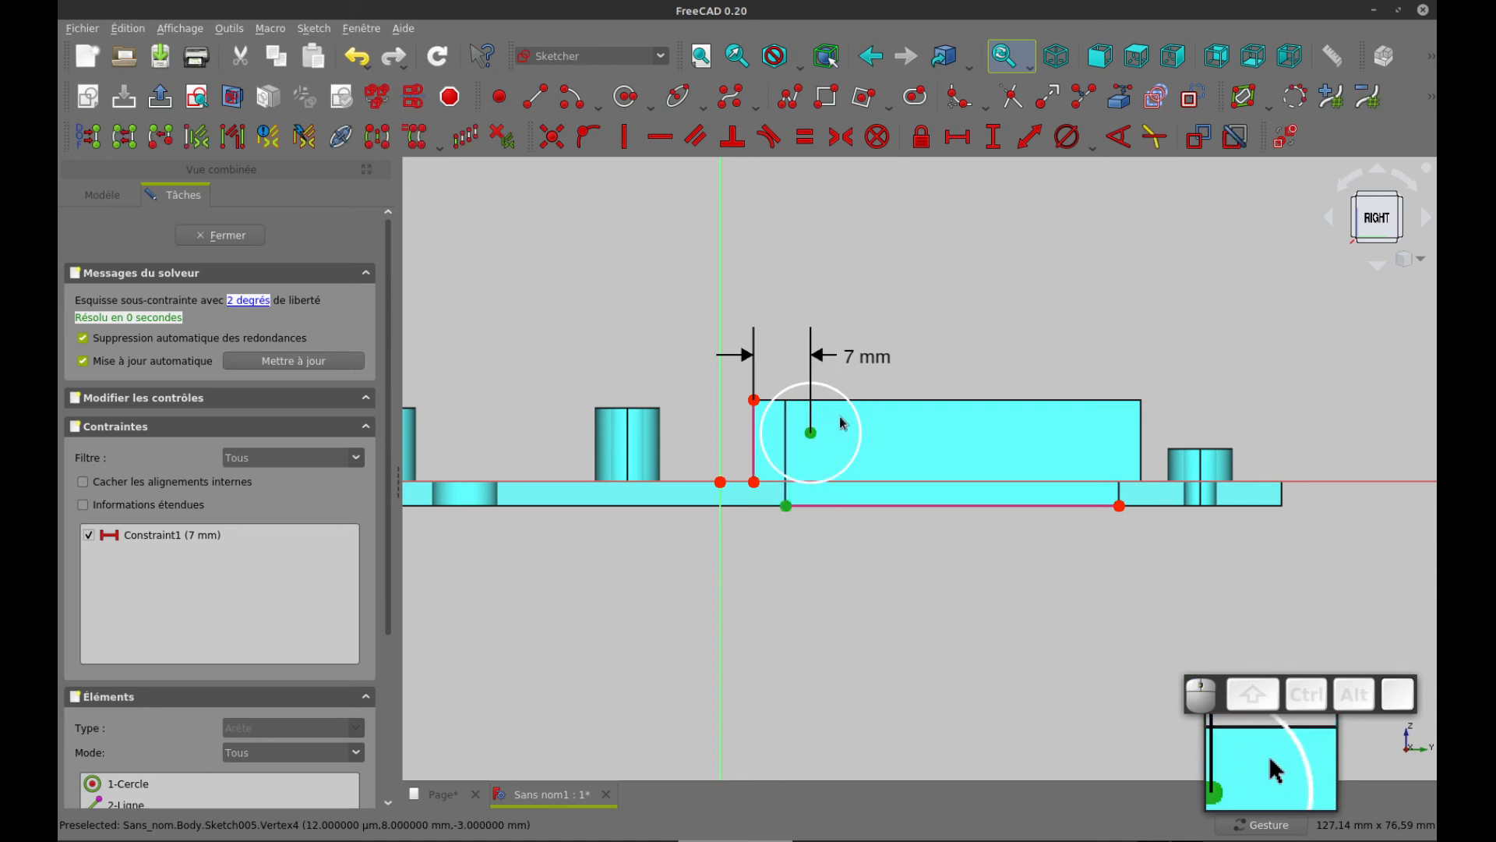
left_click(993, 137)
key("Return")
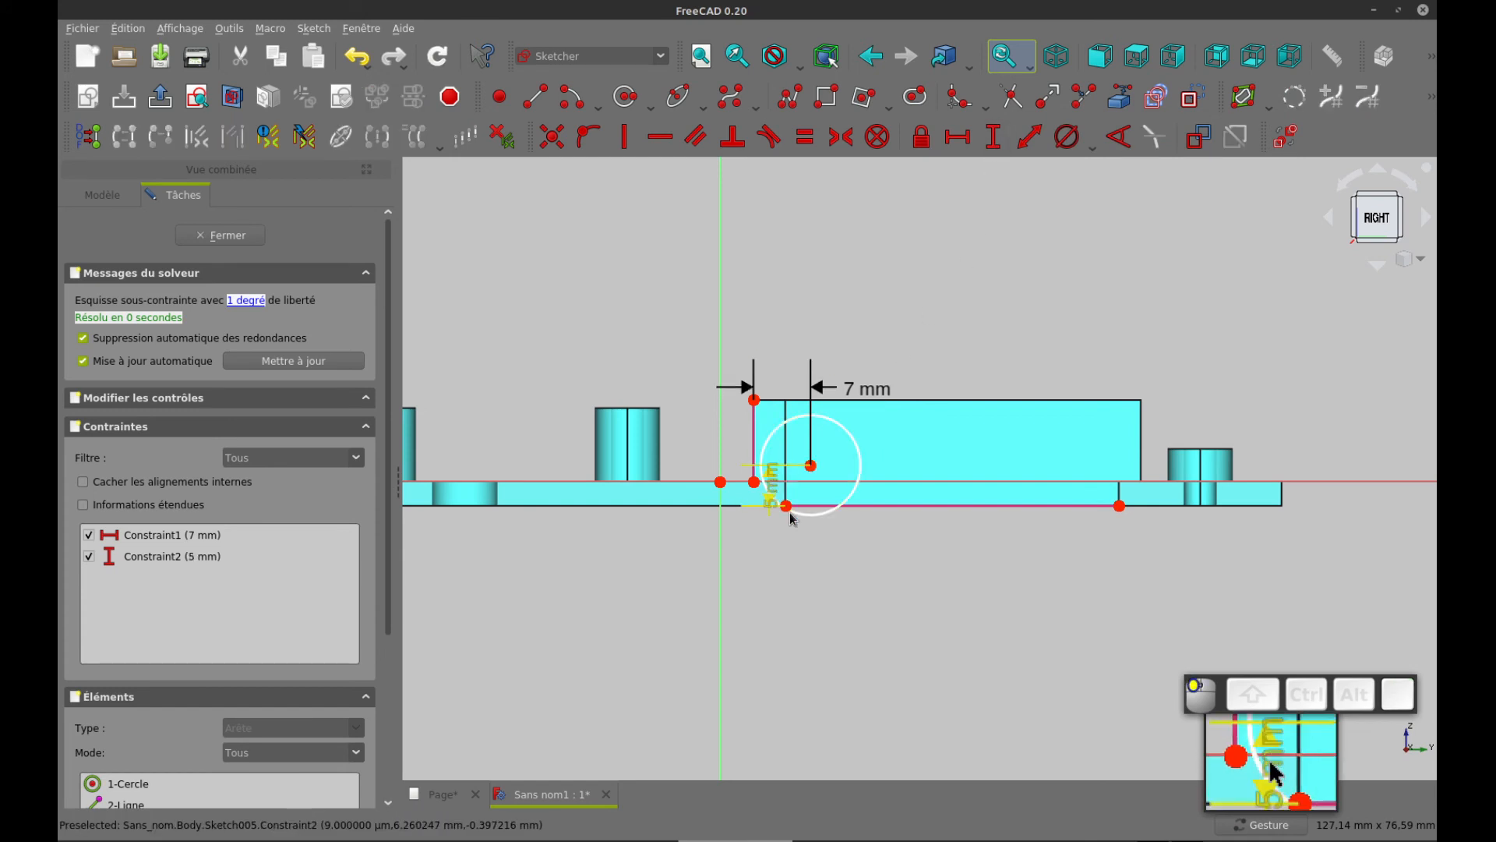
left_click_drag(770, 486, 886, 557)
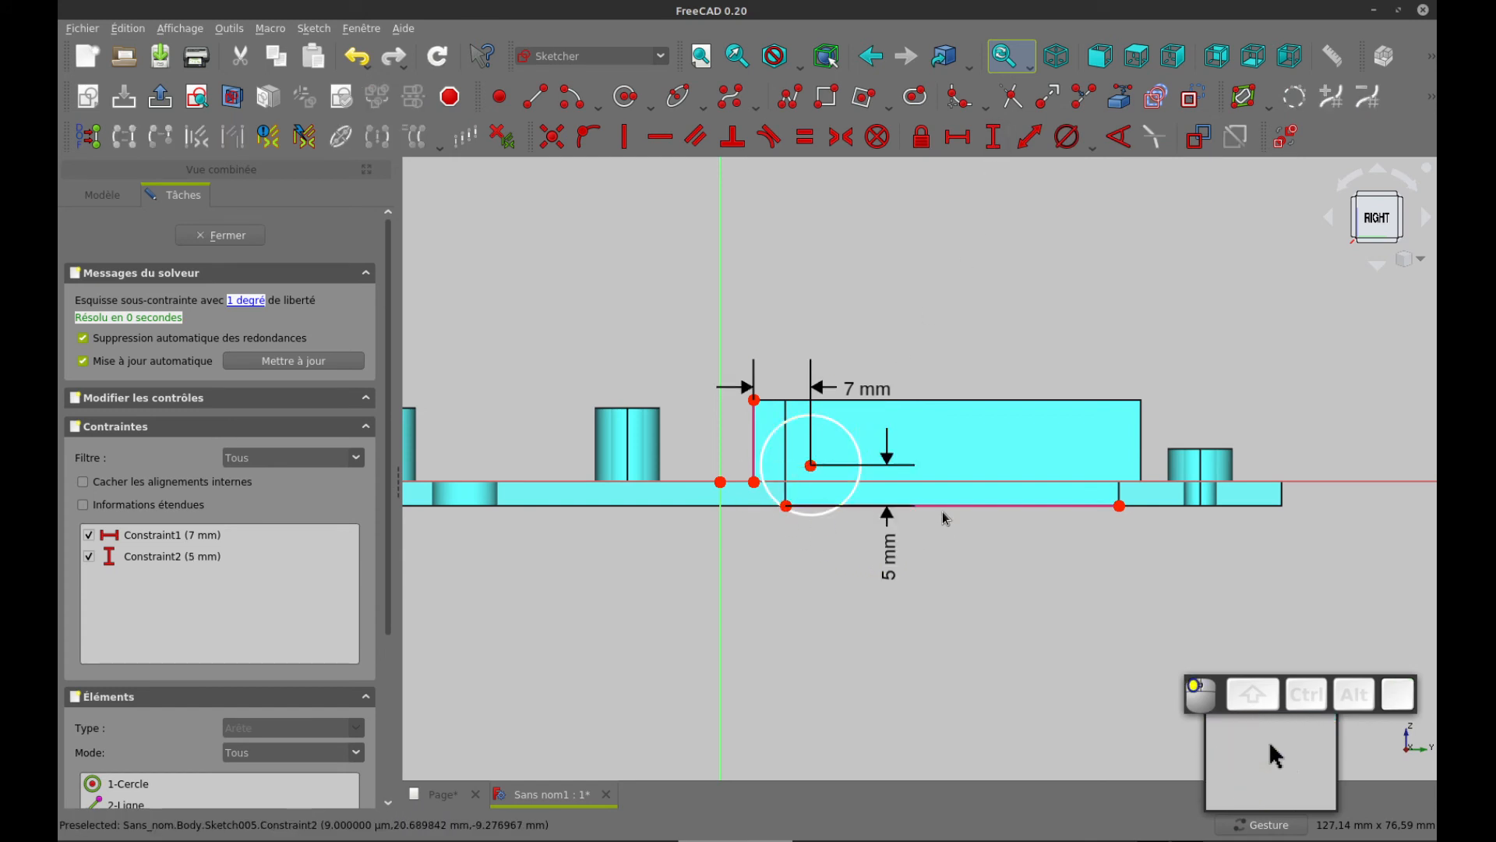
Set the circle's diameter to 2 mm
left_click(841, 434)
left_click(1067, 137)
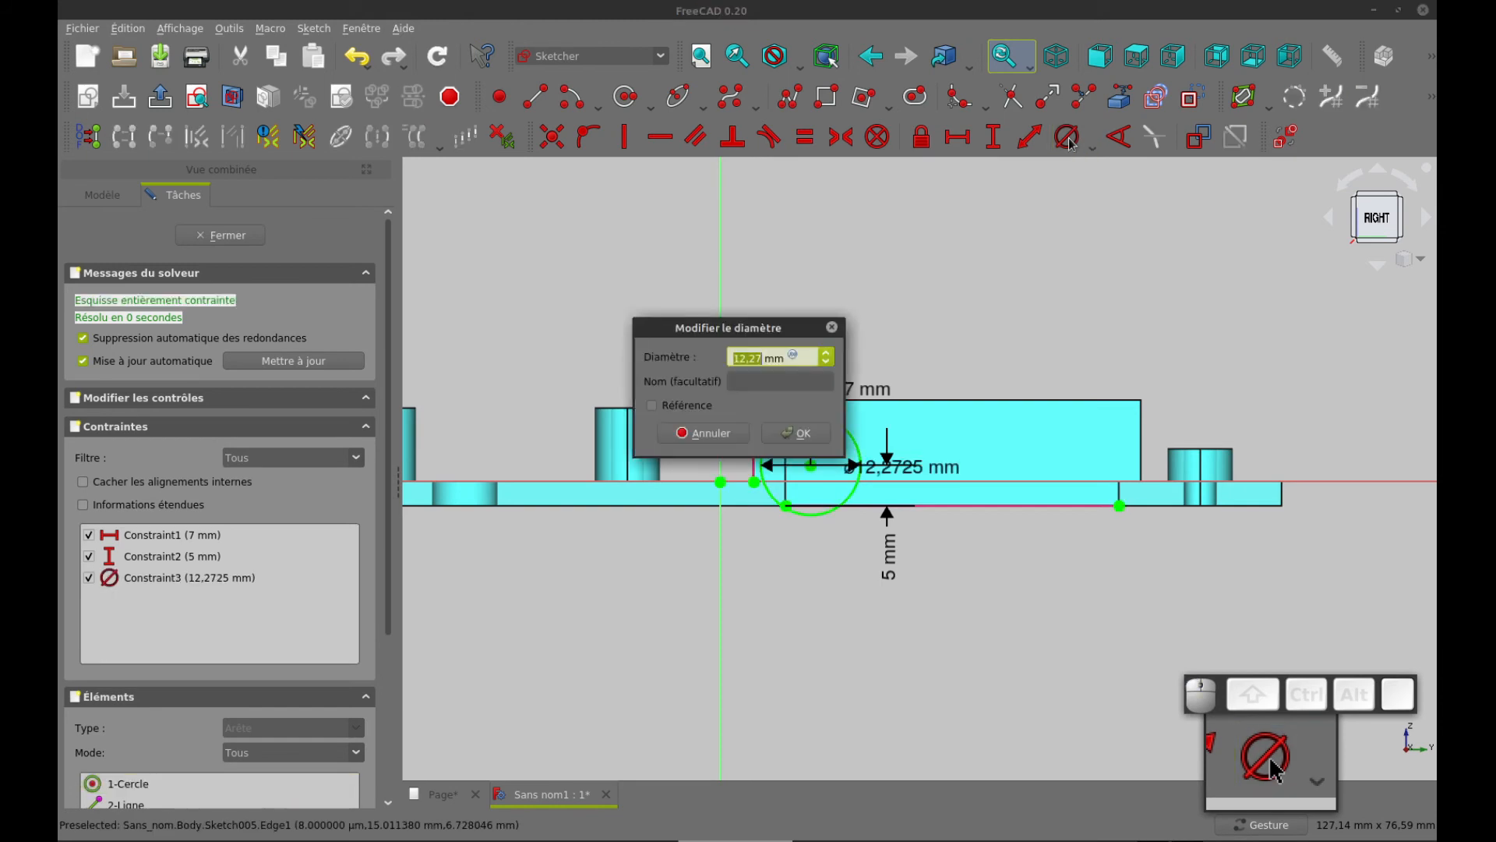
type("2")
key("Return")
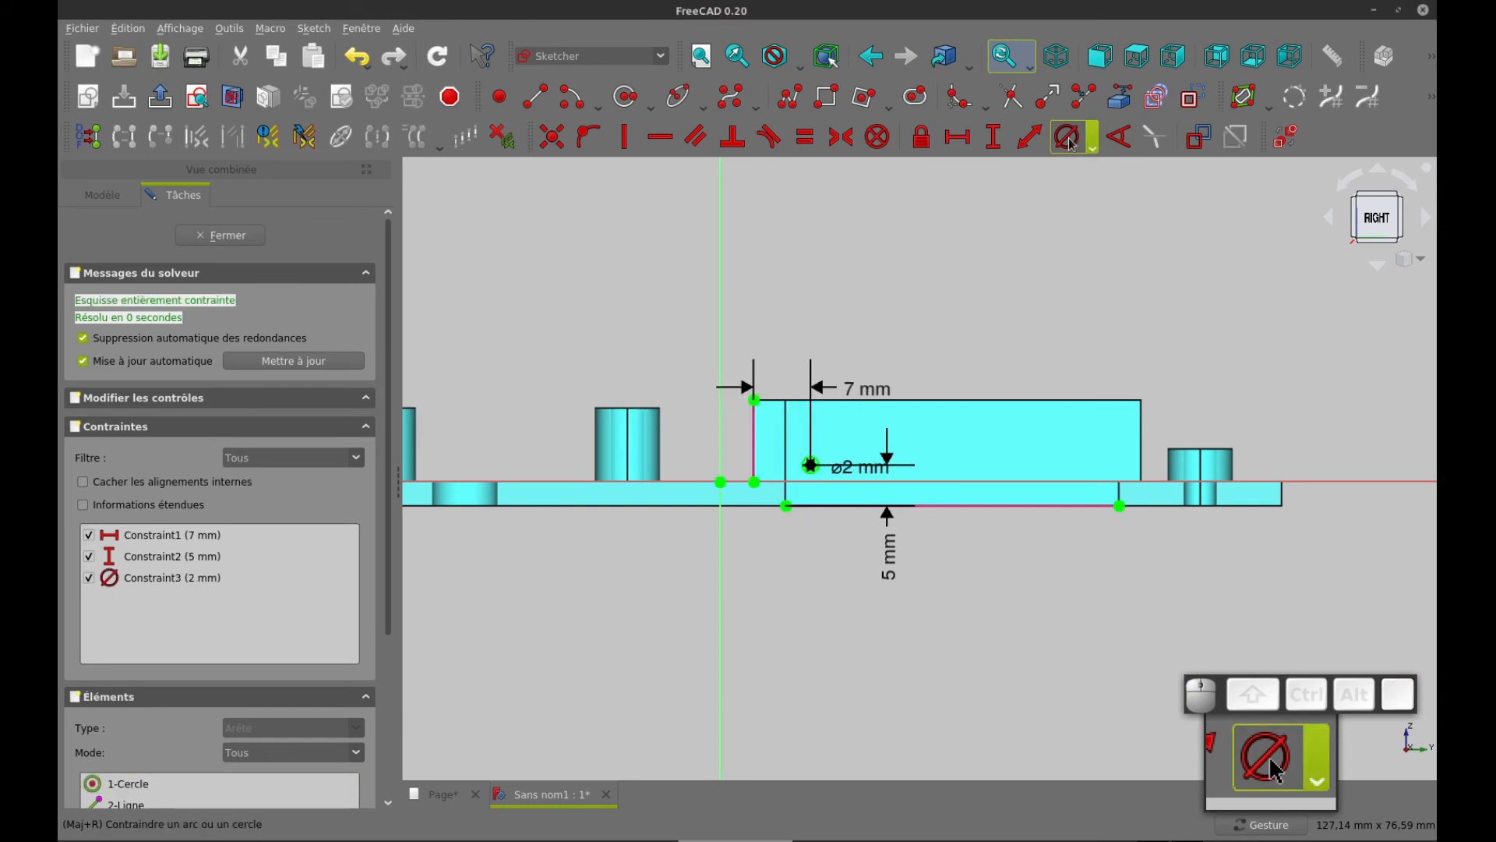
Close the sketch and pocket the circle through all, symmetric to the sketch plane, to pierce both supports
left_click(236, 238)
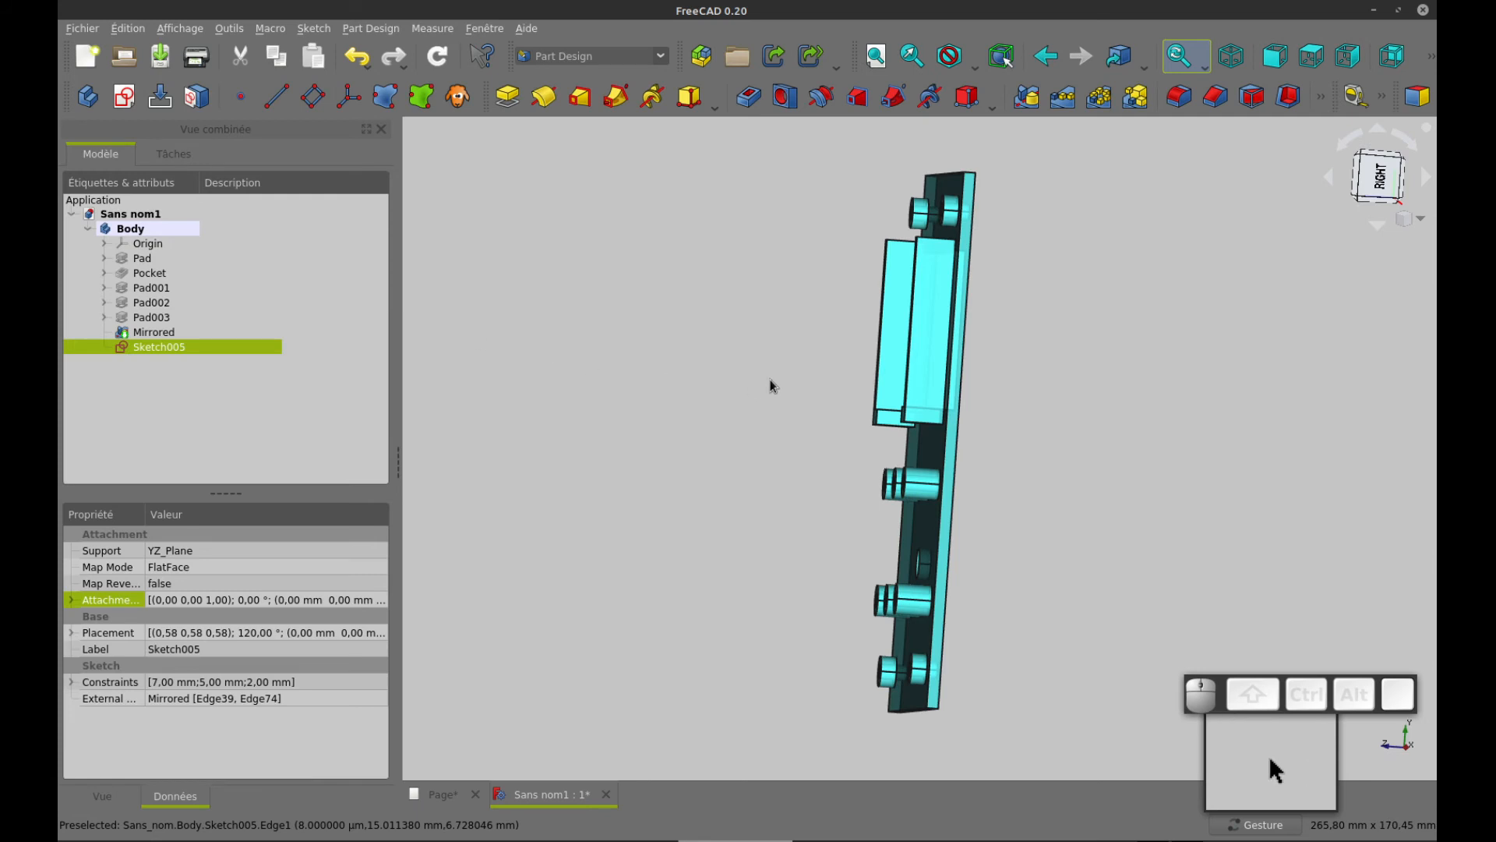
left_click_drag(758, 326, 959, 313)
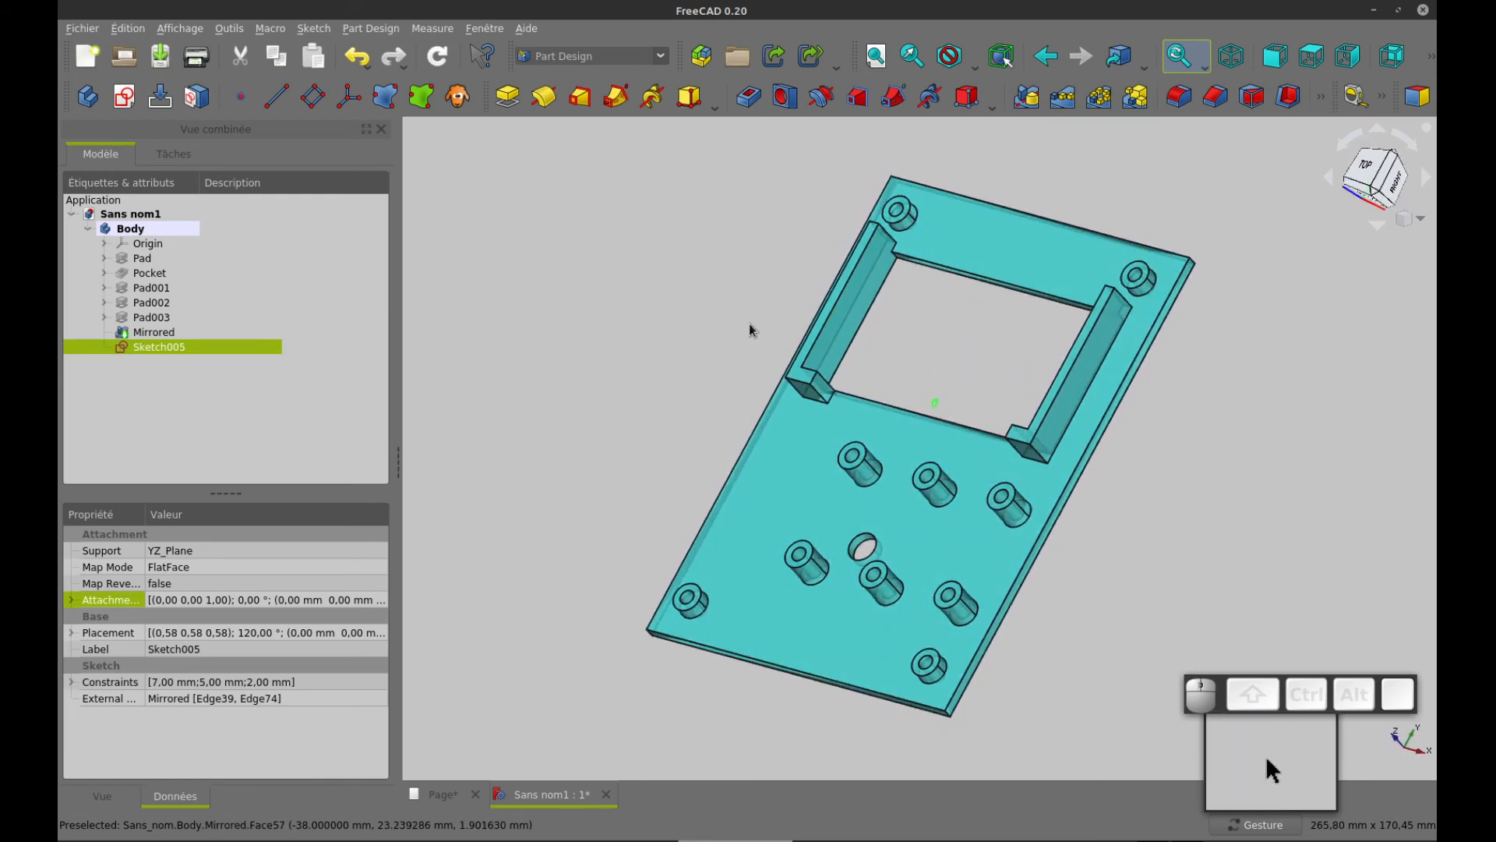
left_click_drag(751, 330, 801, 331)
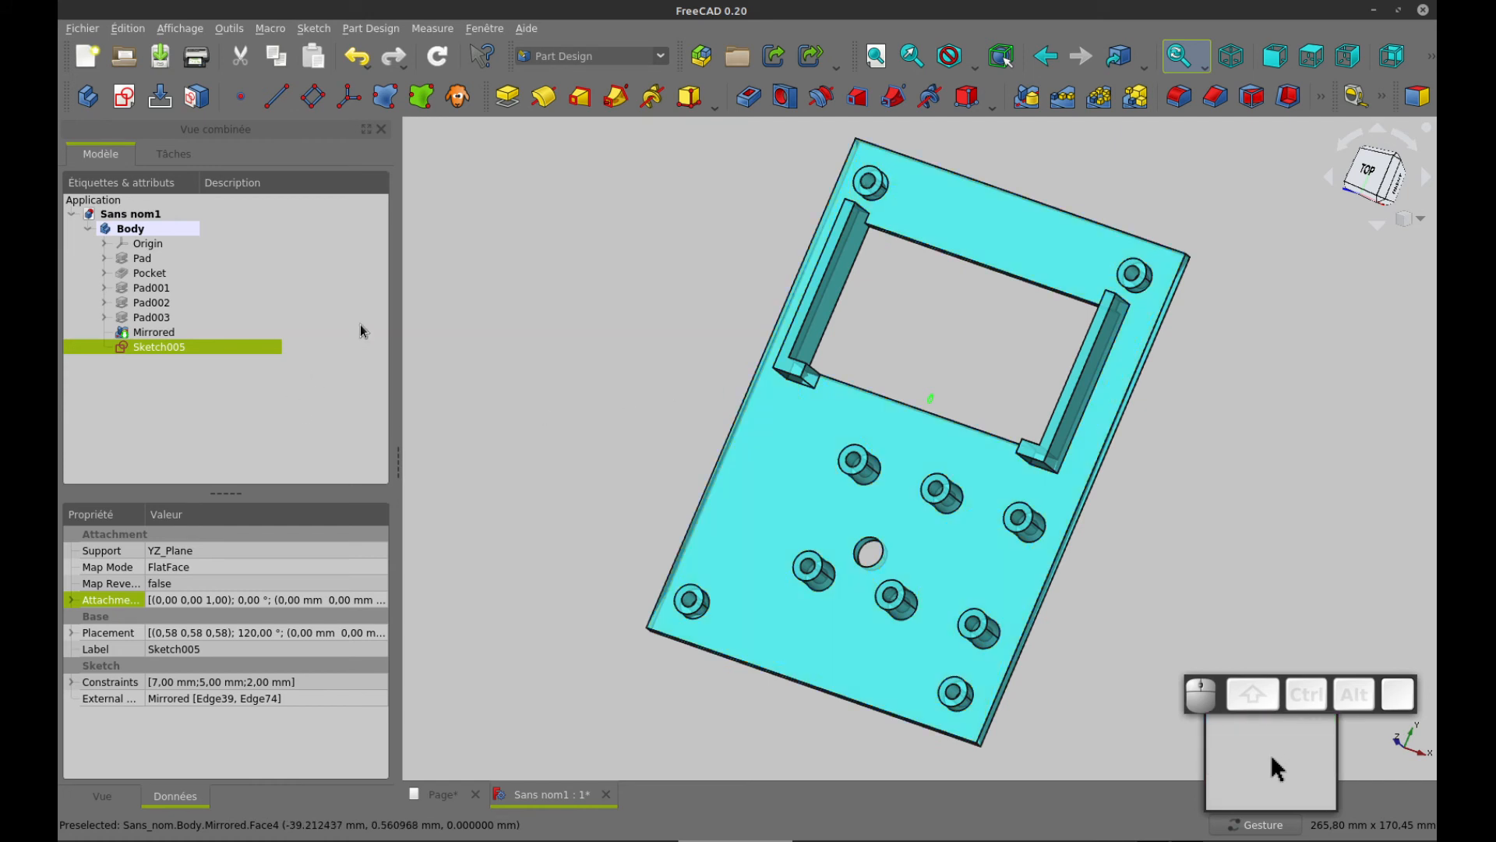
left_click(750, 97)
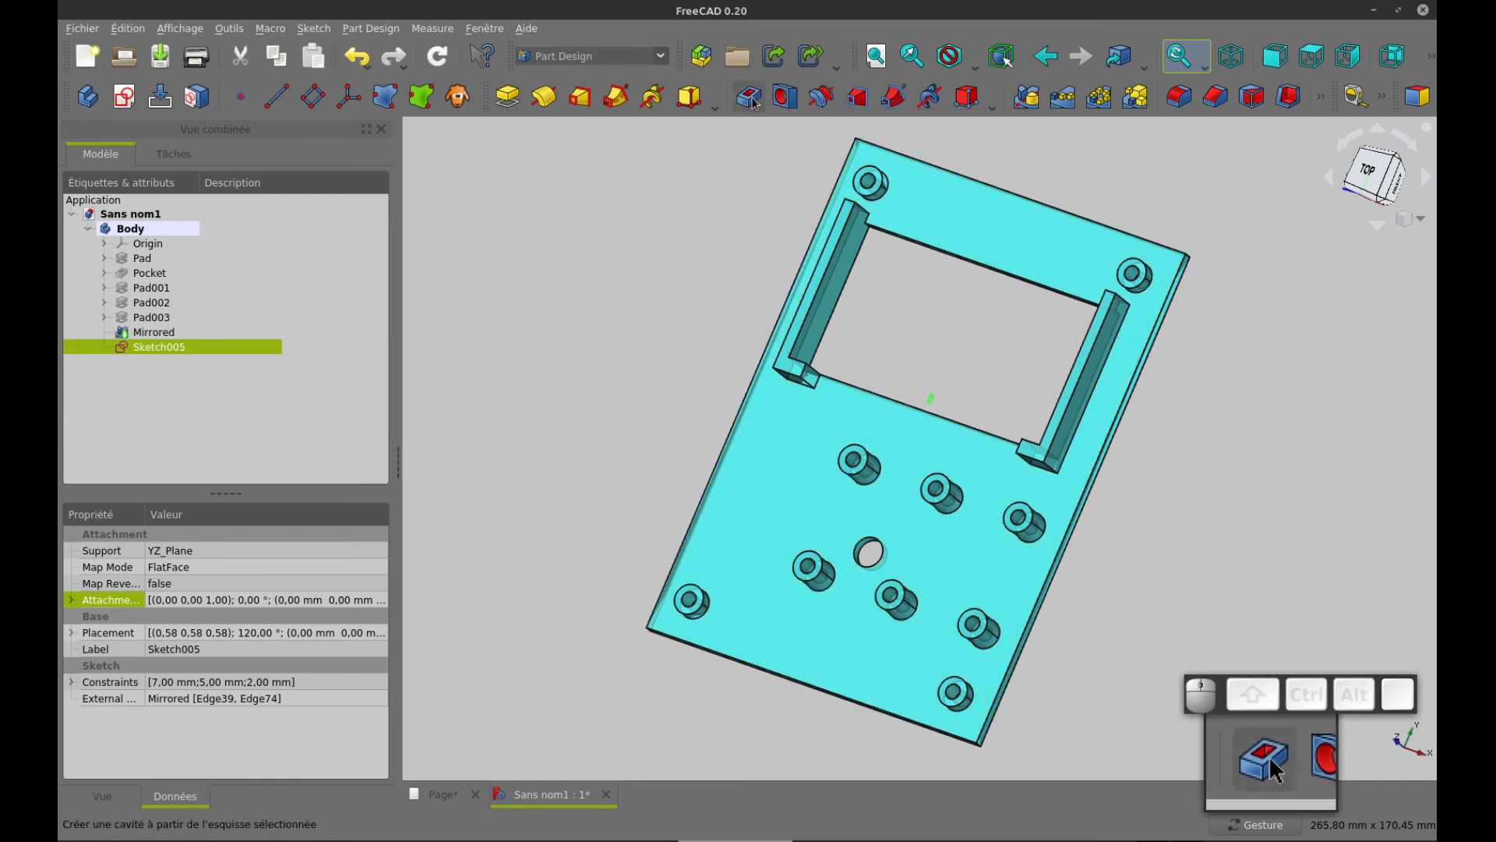
left_click(293, 267)
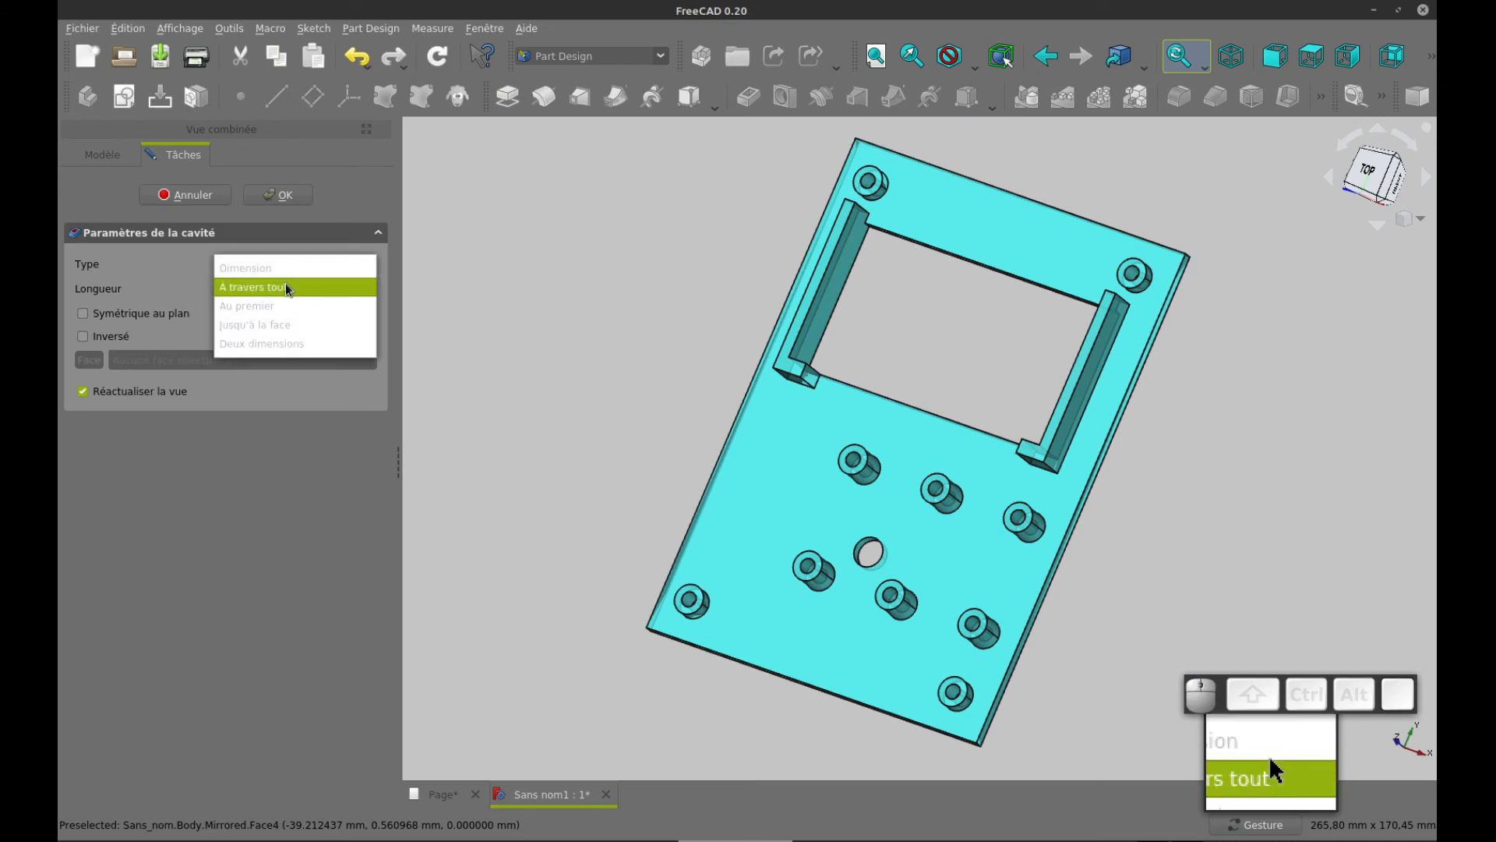
left_click(287, 289)
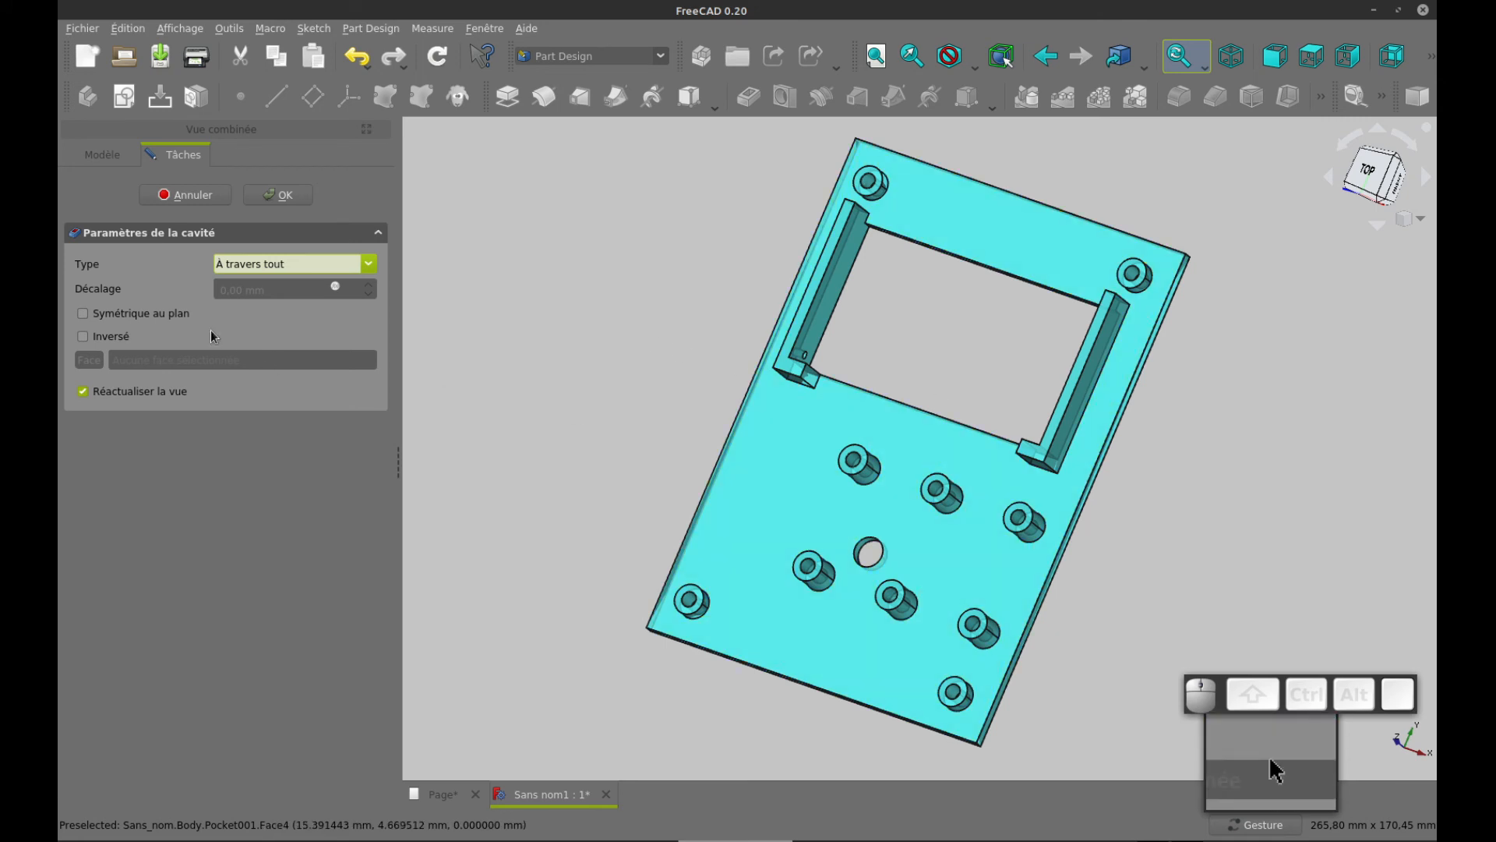
left_click(151, 314)
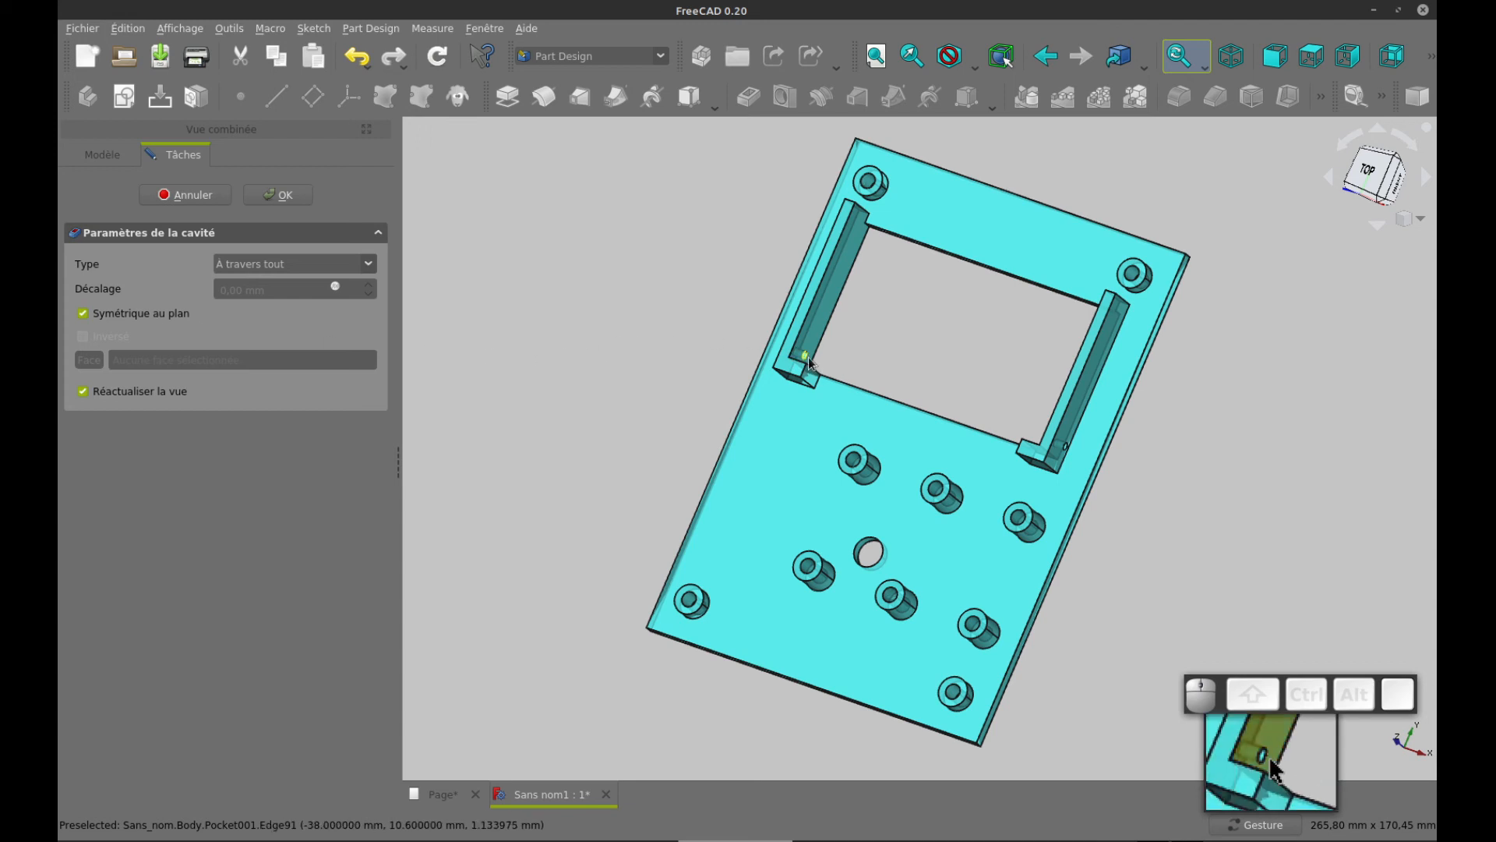
left_click(289, 194)
left_click_drag(1192, 457, 908, 414)
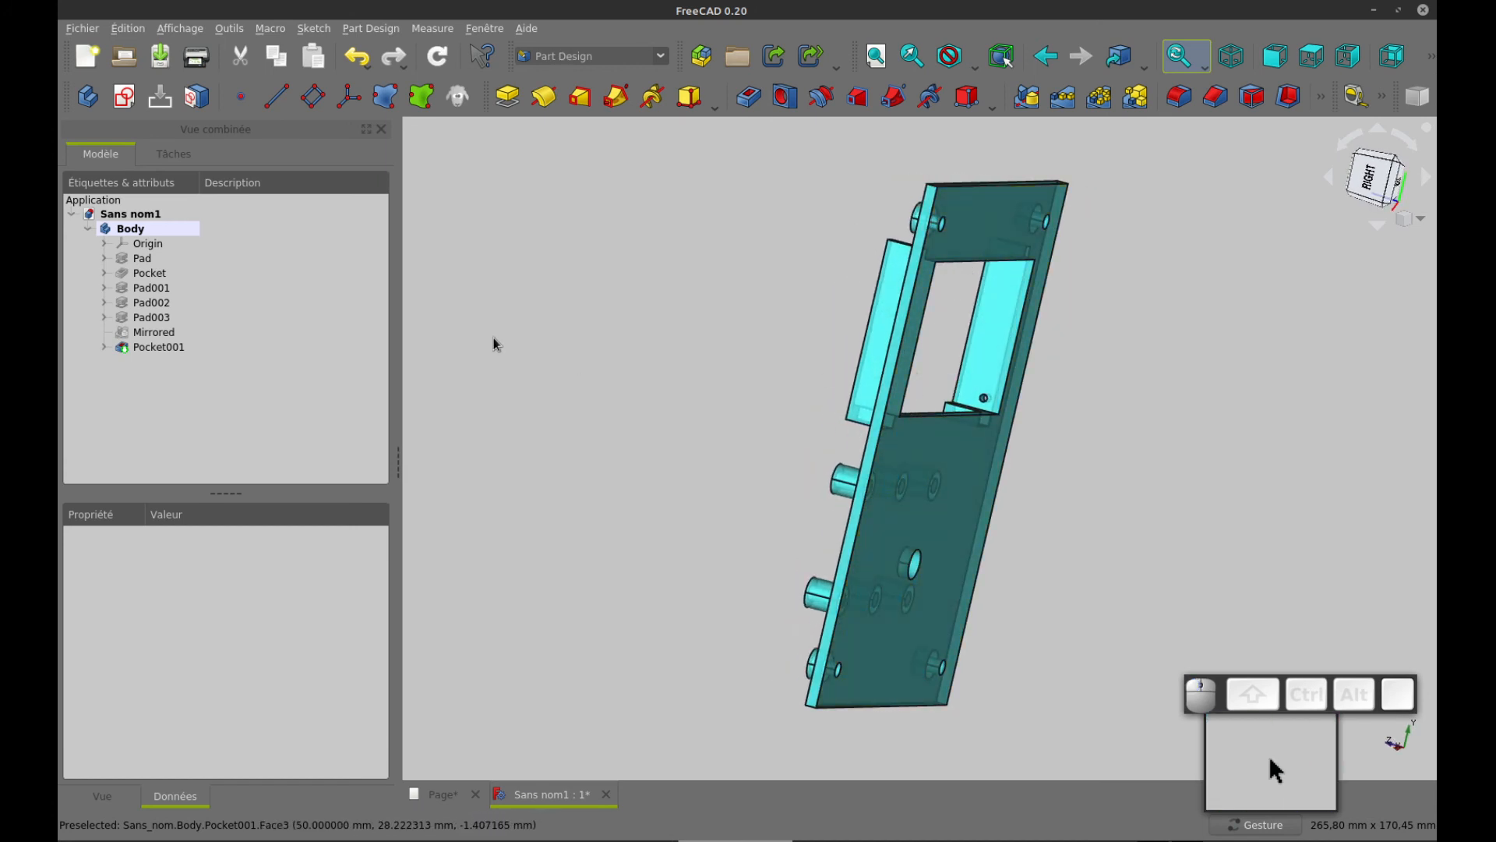
Examine the drawing's section, detail and front views for the angle, radius and depth of the slanted cut above the window
key("ctrl+Tab")
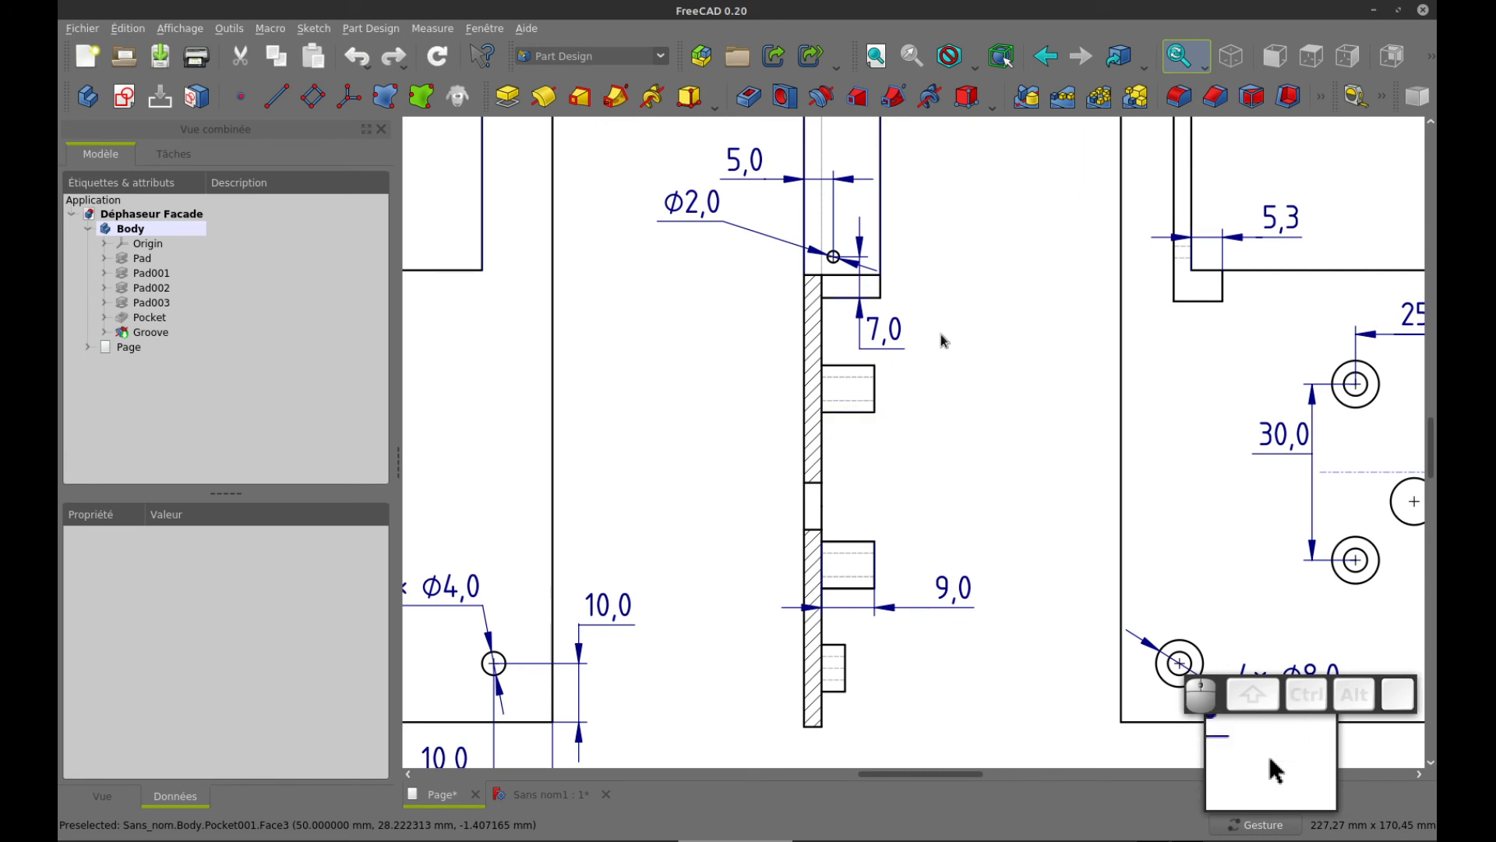
left_click_drag(961, 224, 1199, 488)
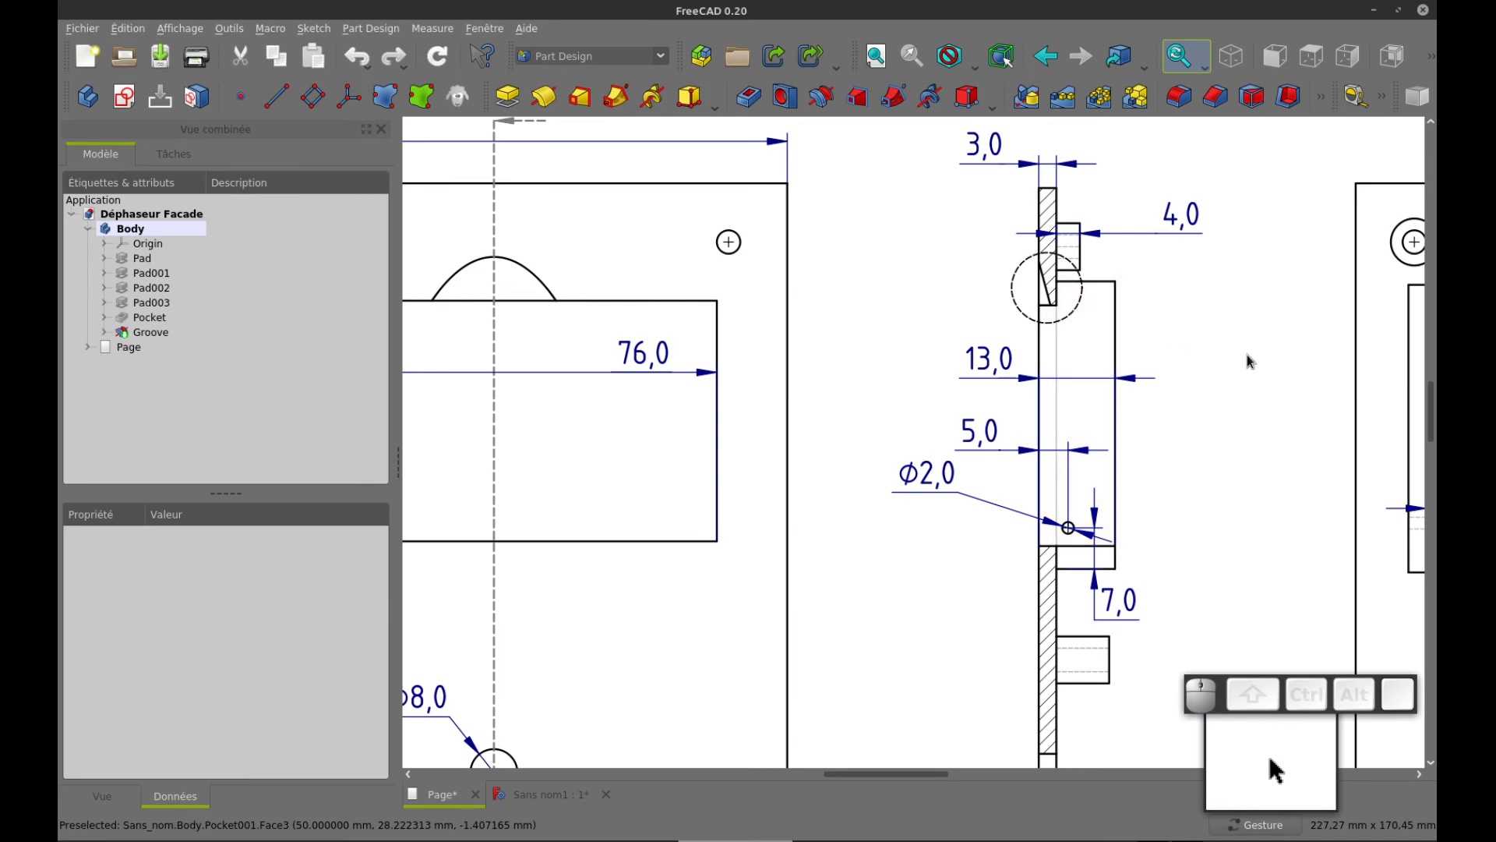
left_click_drag(1274, 365, 1059, 342)
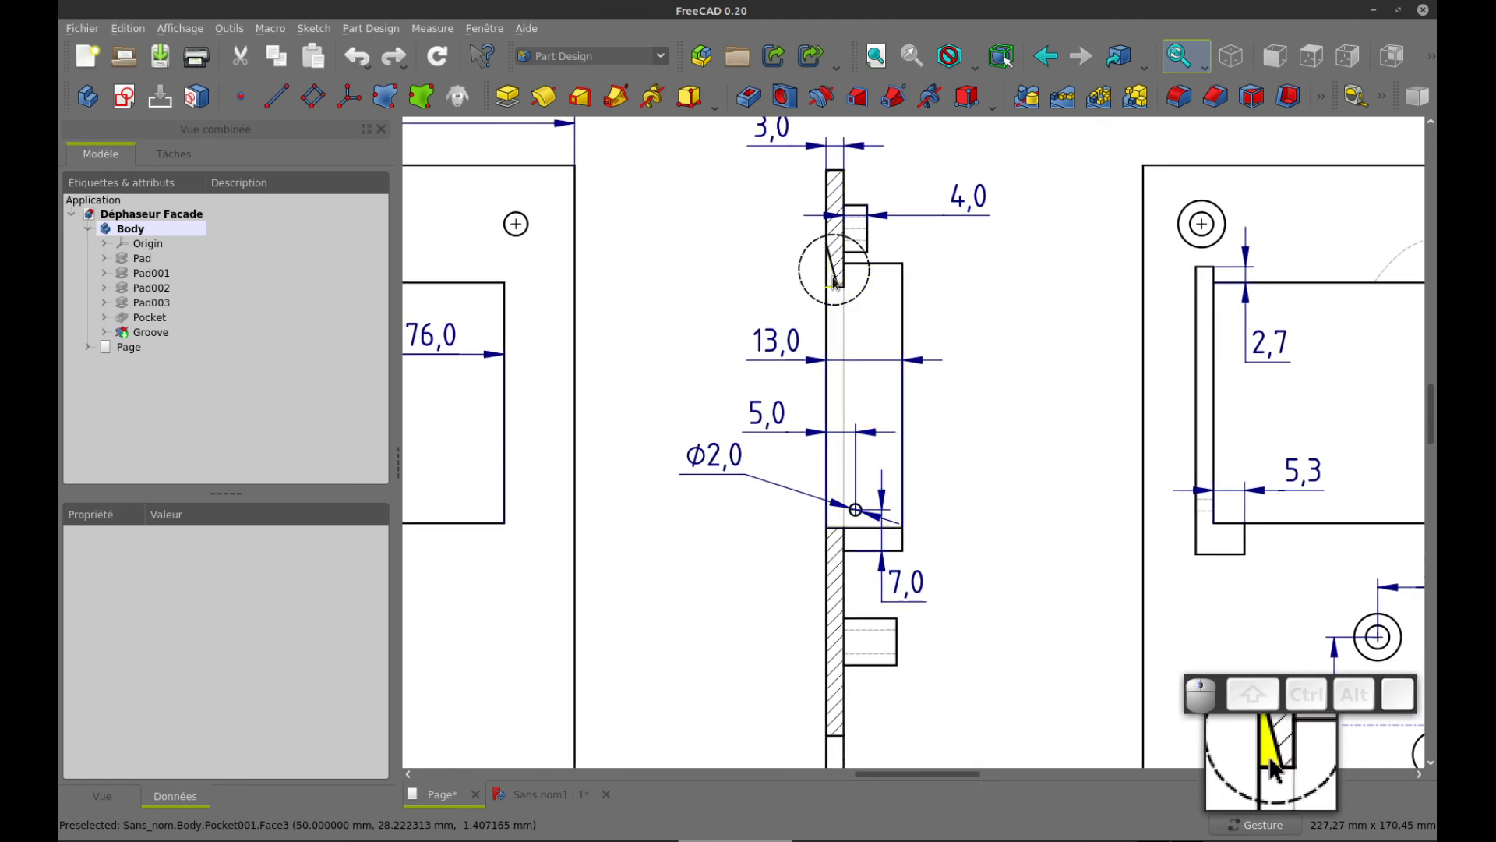
left_click_drag(1021, 615, 988, 271)
left_click_drag(984, 633, 975, 358)
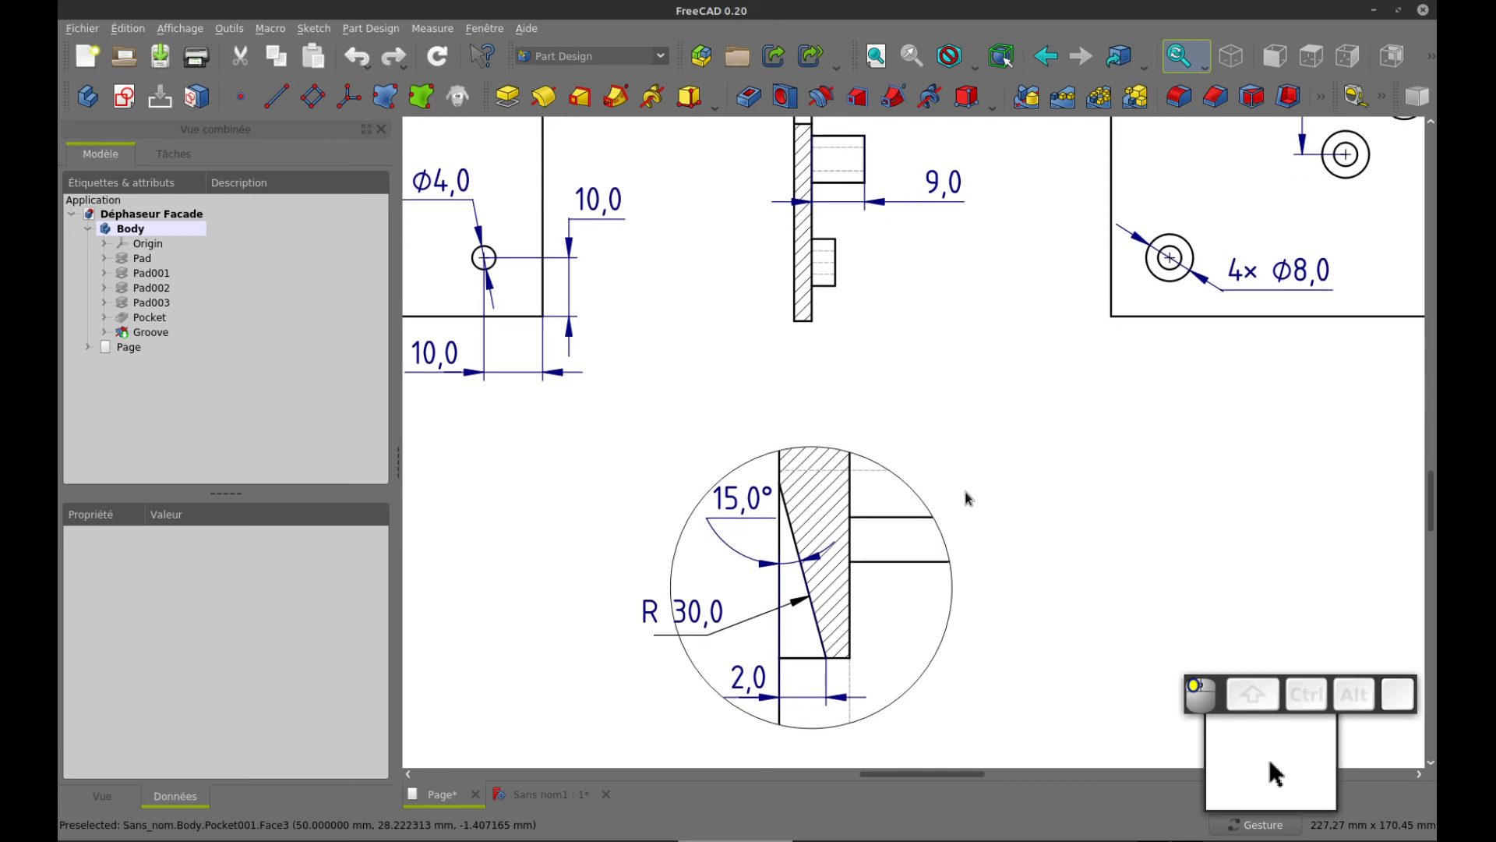
left_click_drag(1013, 543, 1010, 476)
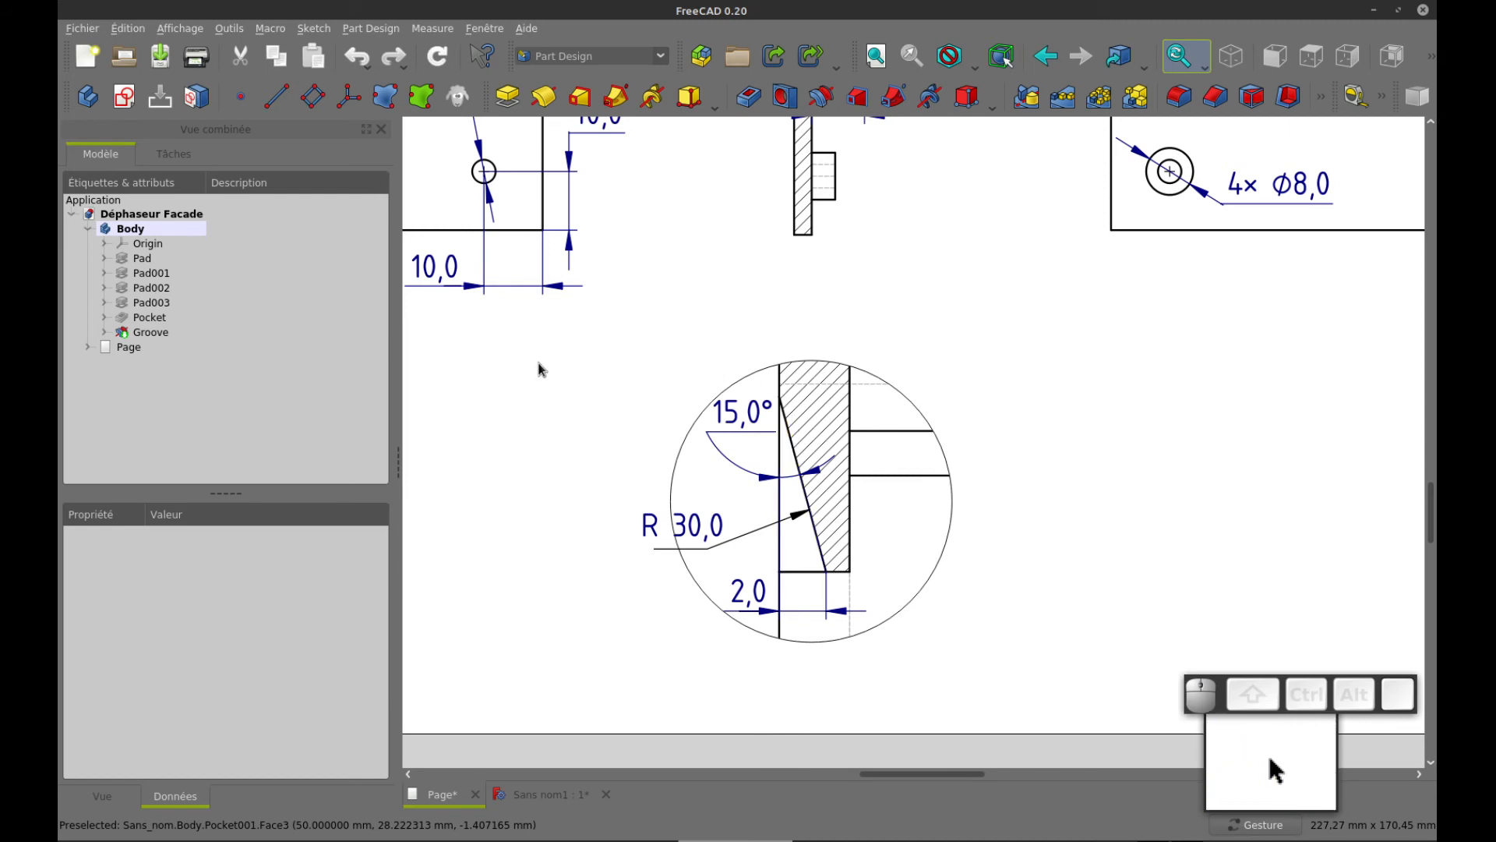
left_click_drag(539, 362, 928, 730)
left_click_drag(692, 353, 760, 527)
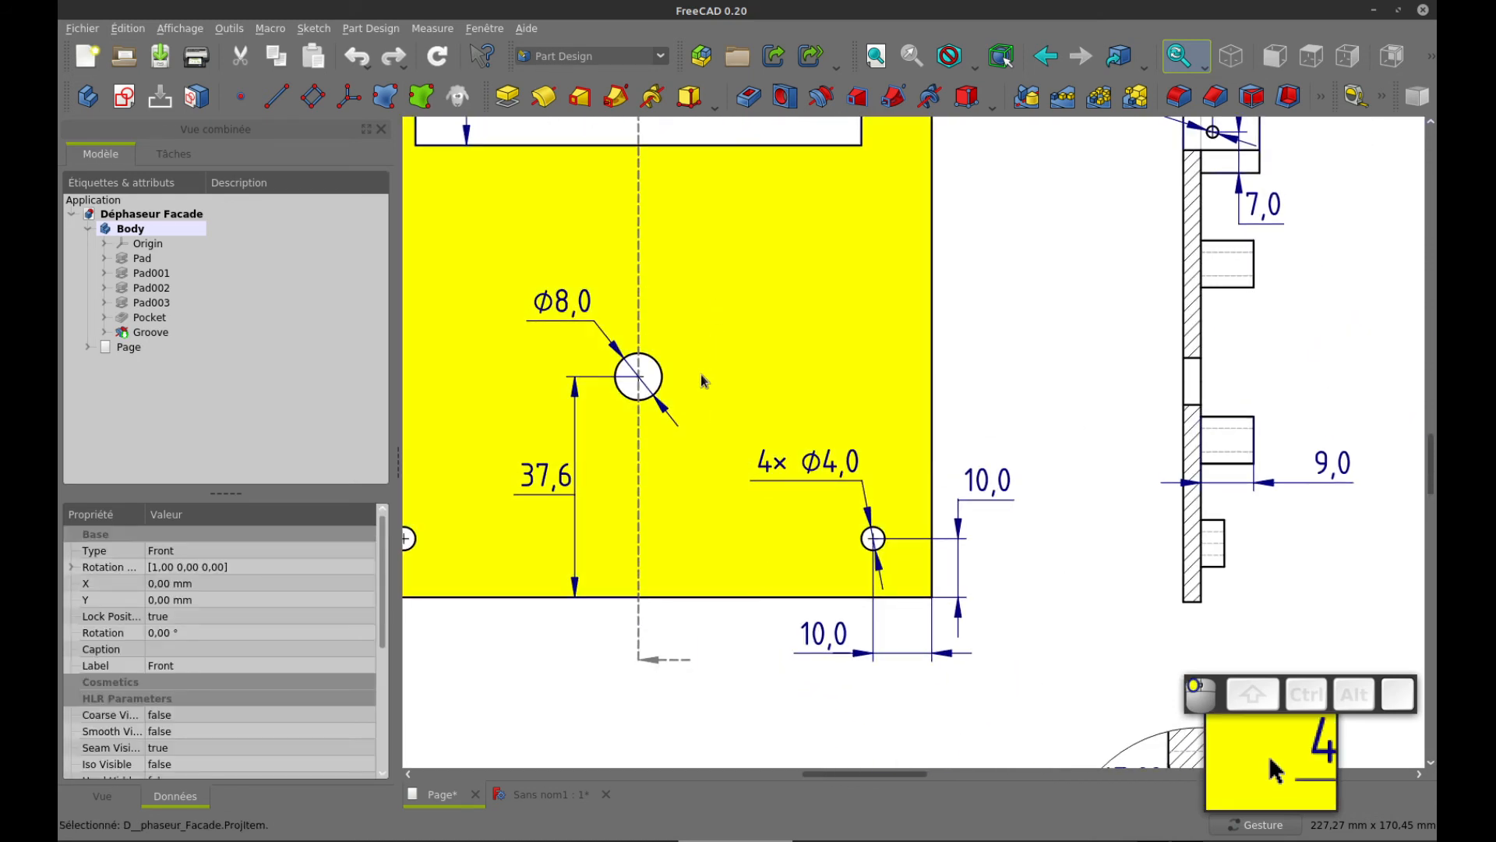
mouse_move(1014, 250)
left_mouse_down()
mouse_move(1045, 344)
mouse_move(1038, 458)
mouse_move(881, 264)
left_mouse_up()
left_click(924, 497)
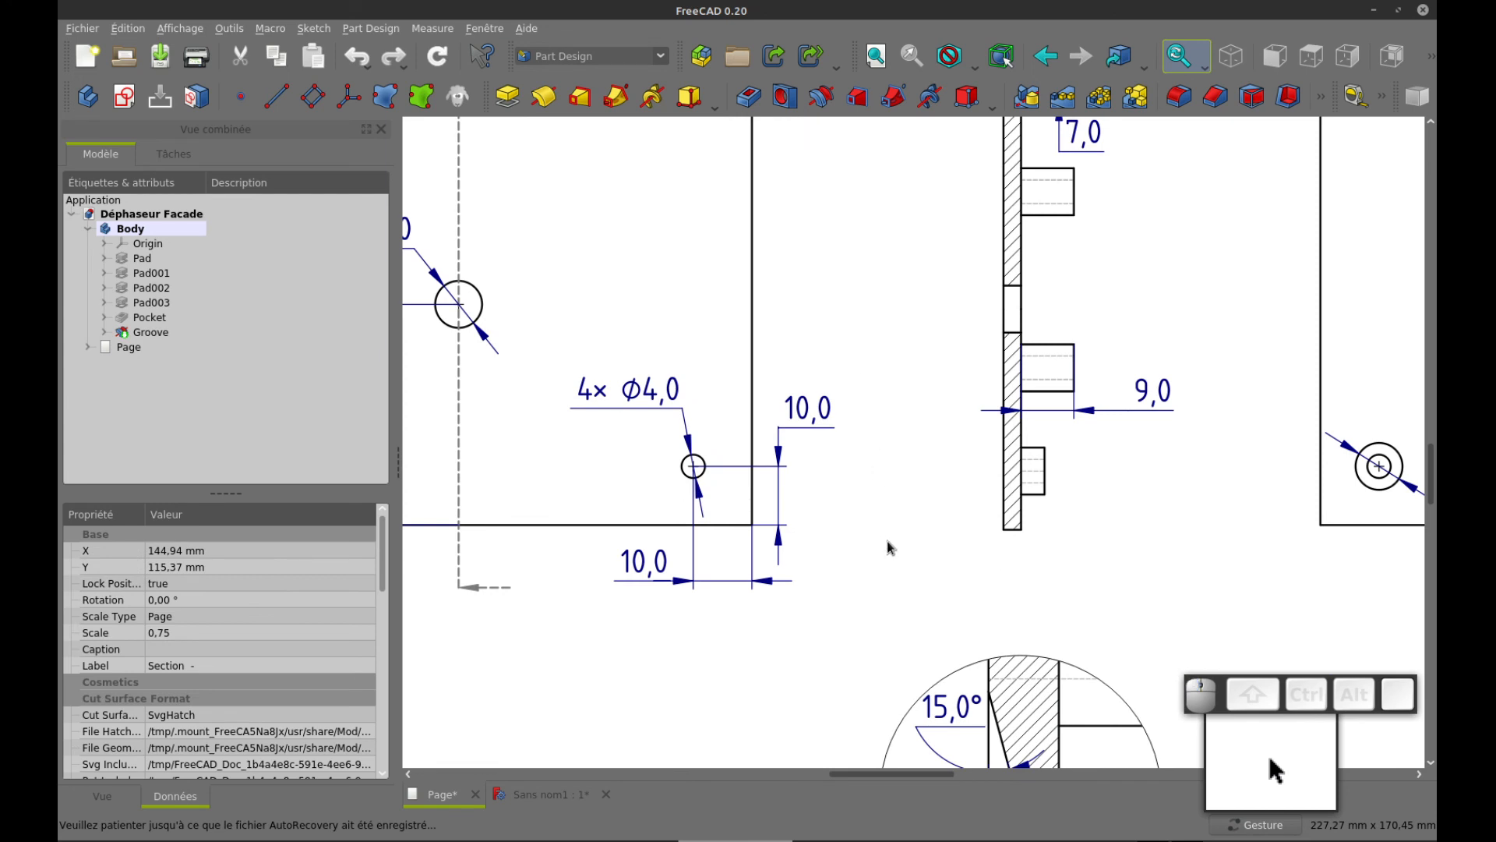
Compare the drawing's detail view of the slanted cut with the window area of the 3D model
left_click_drag(890, 548, 827, 312)
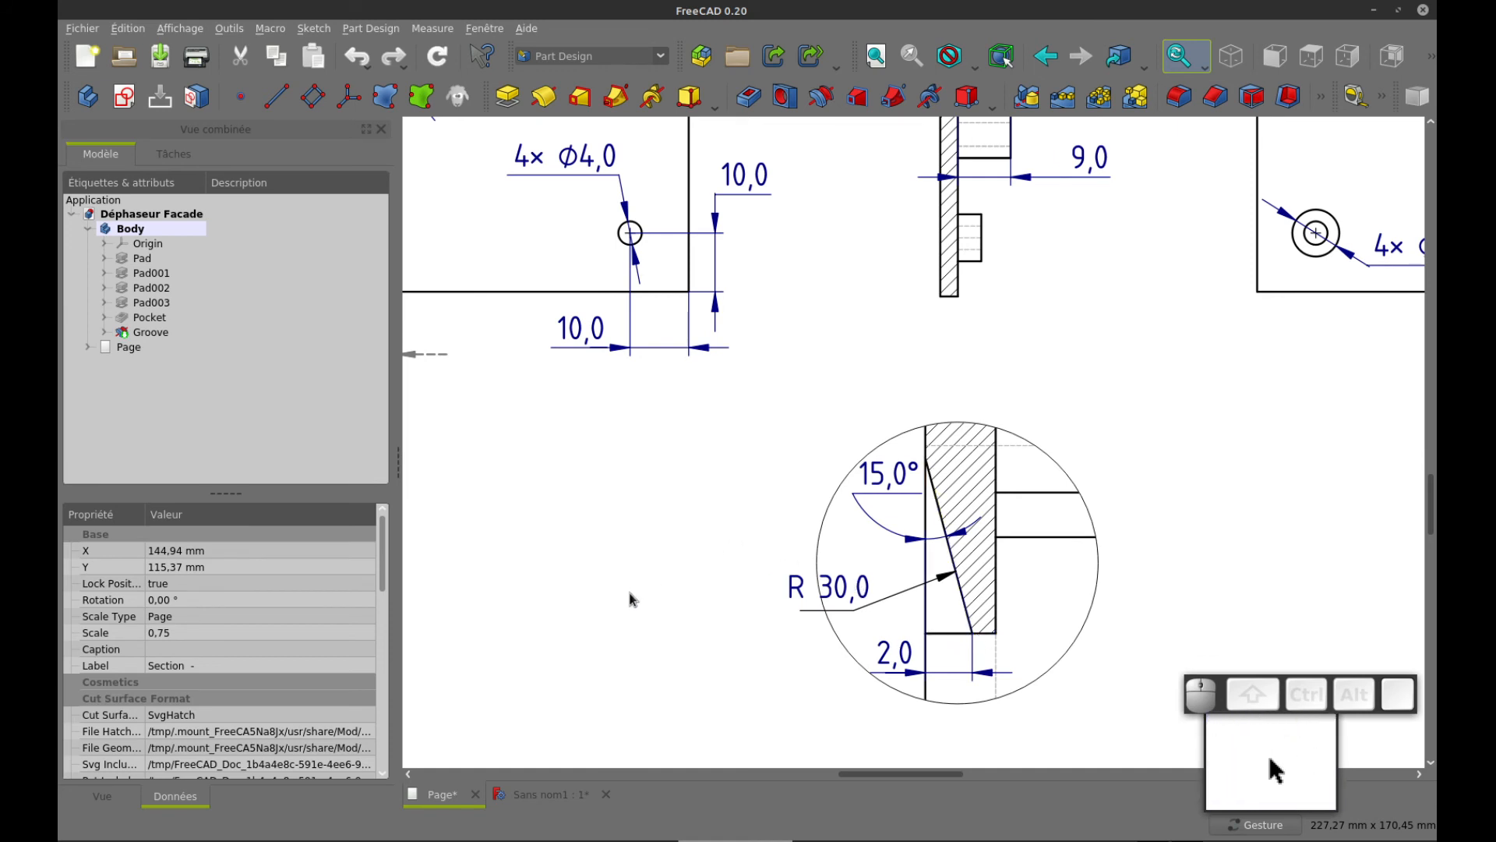
left_click(543, 796)
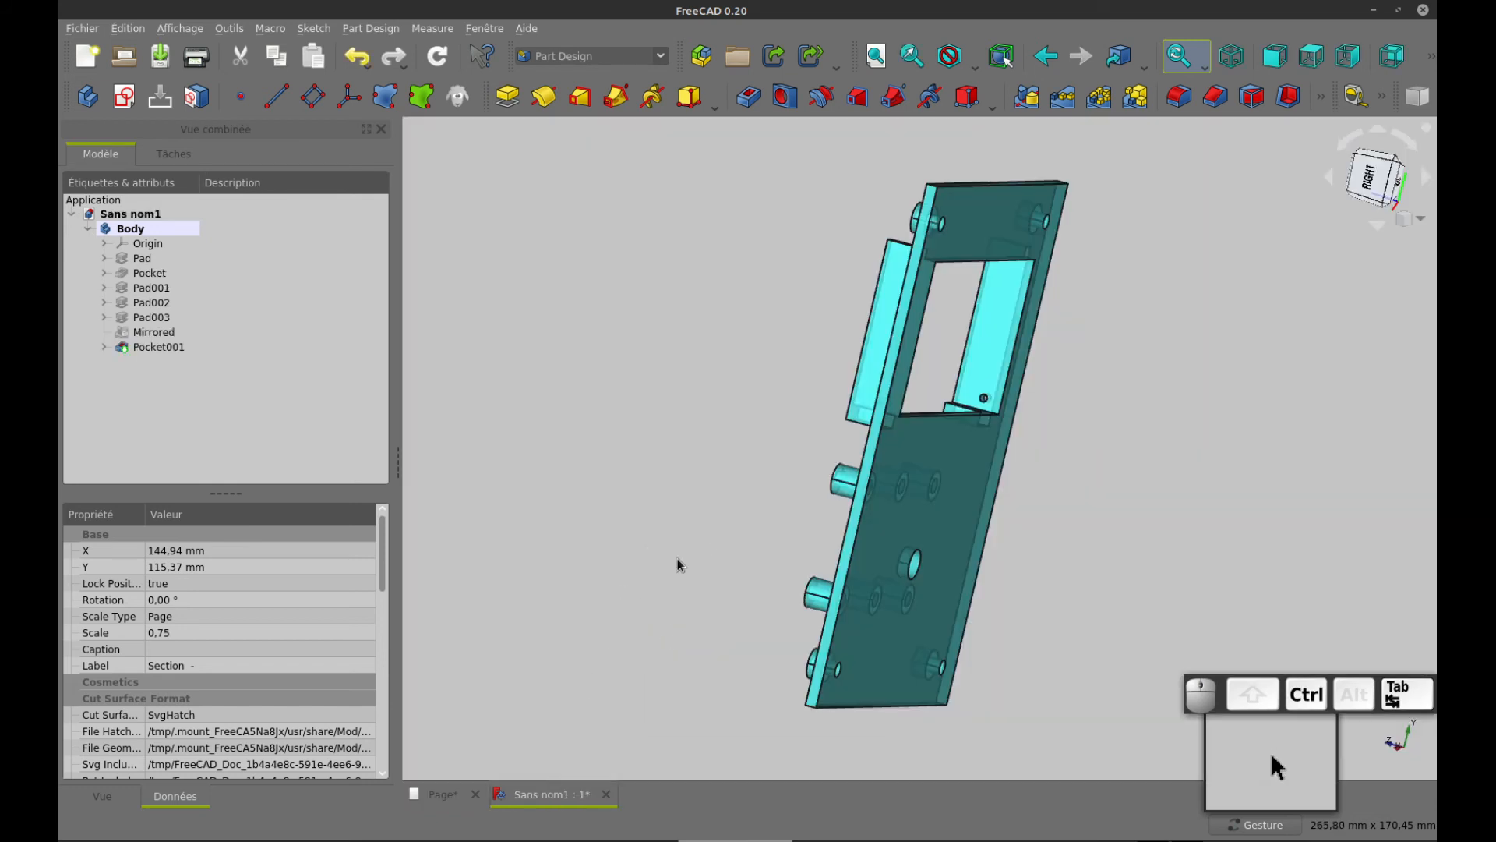
mouse_move(701, 464)
left_mouse_down()
mouse_move(842, 501)
mouse_move(1082, 423)
mouse_move(1068, 447)
left_mouse_up()
key("ctrl+Tab")
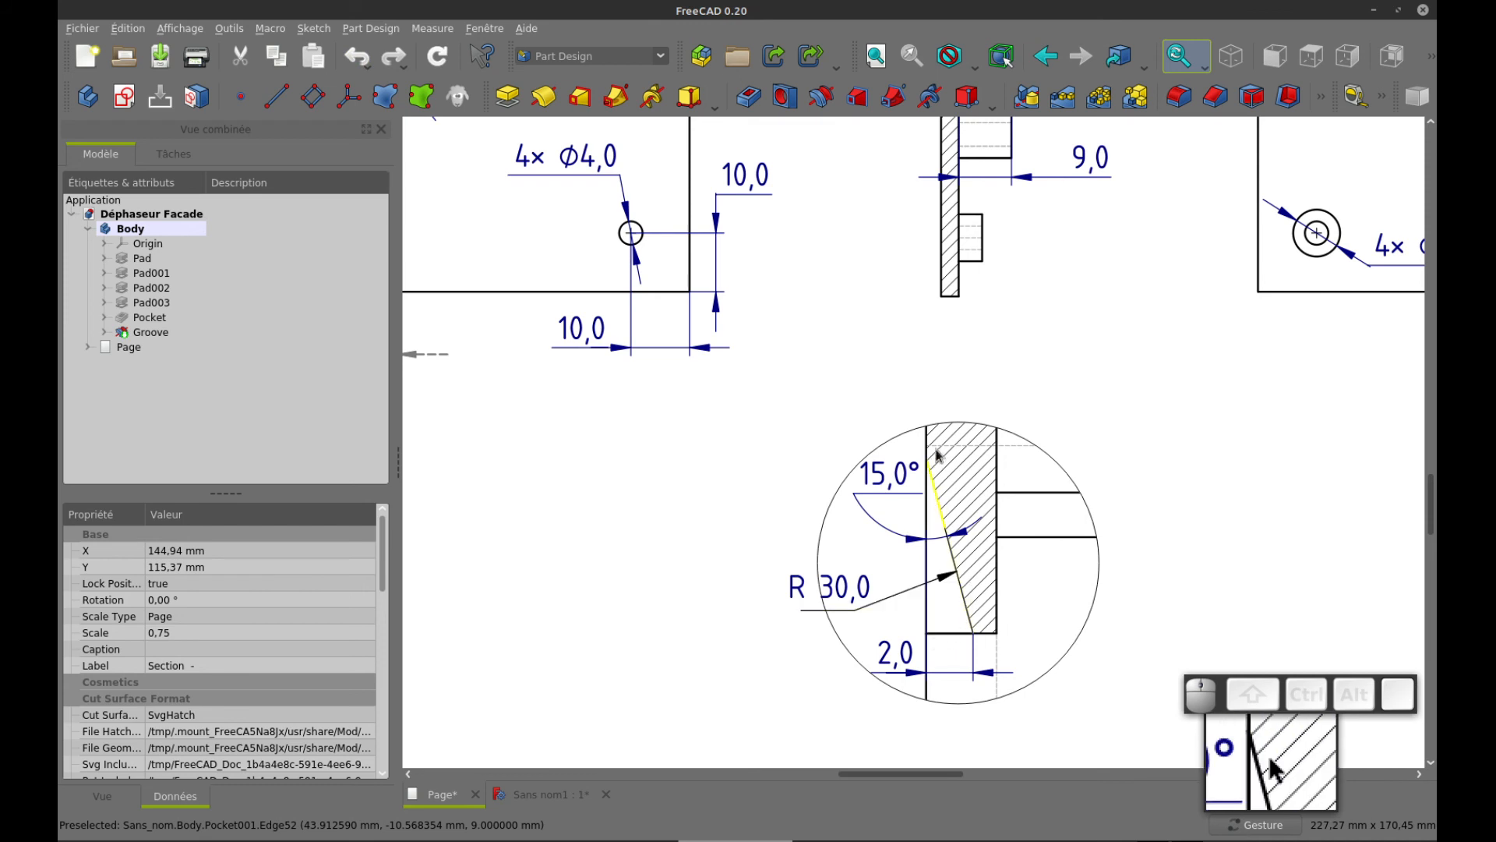
key("ctrl+Tab")
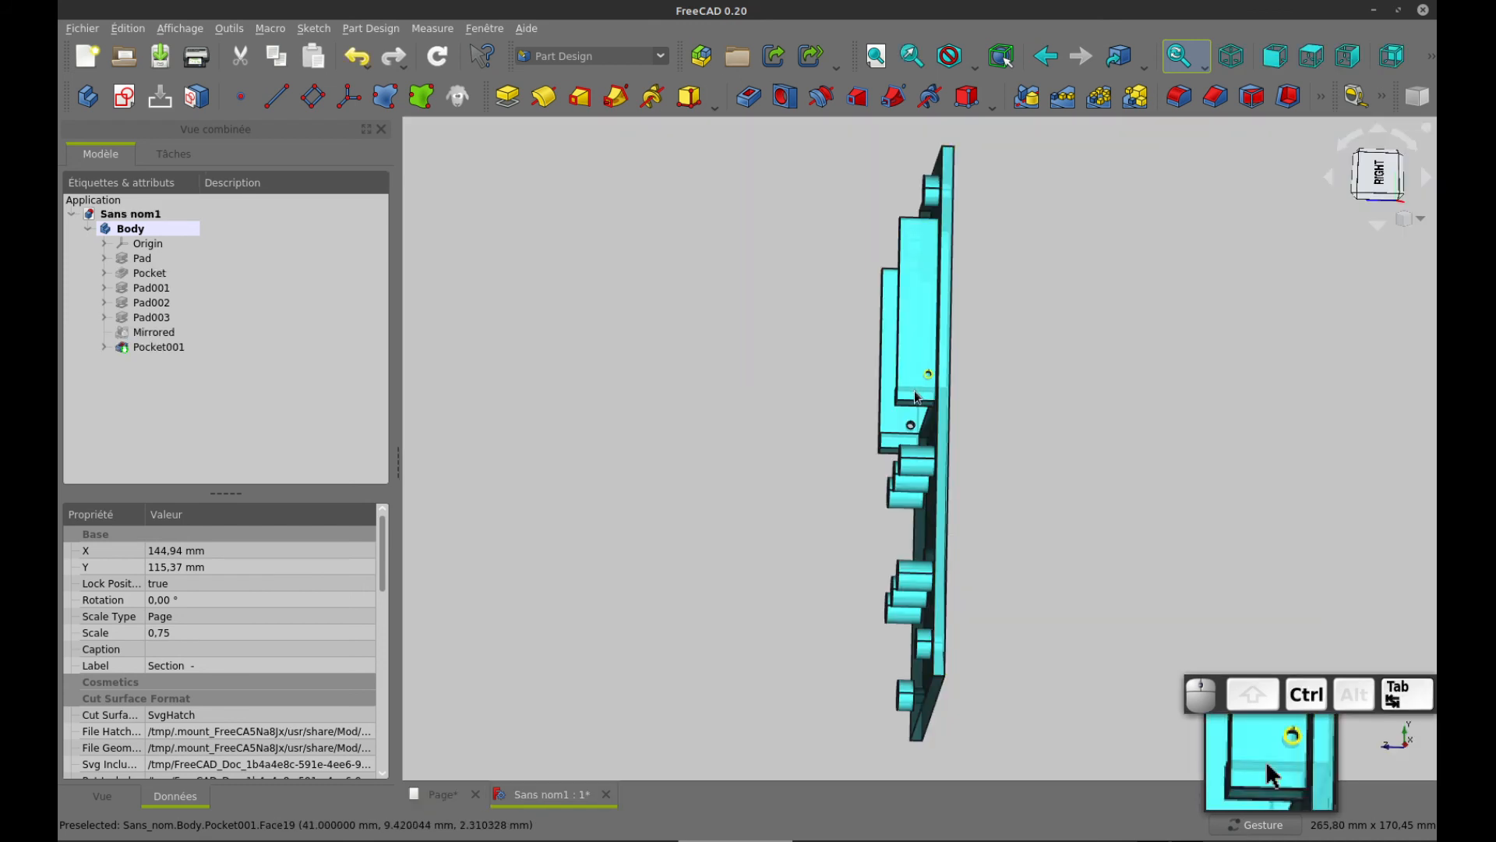
left_click_drag(1062, 359, 1056, 381)
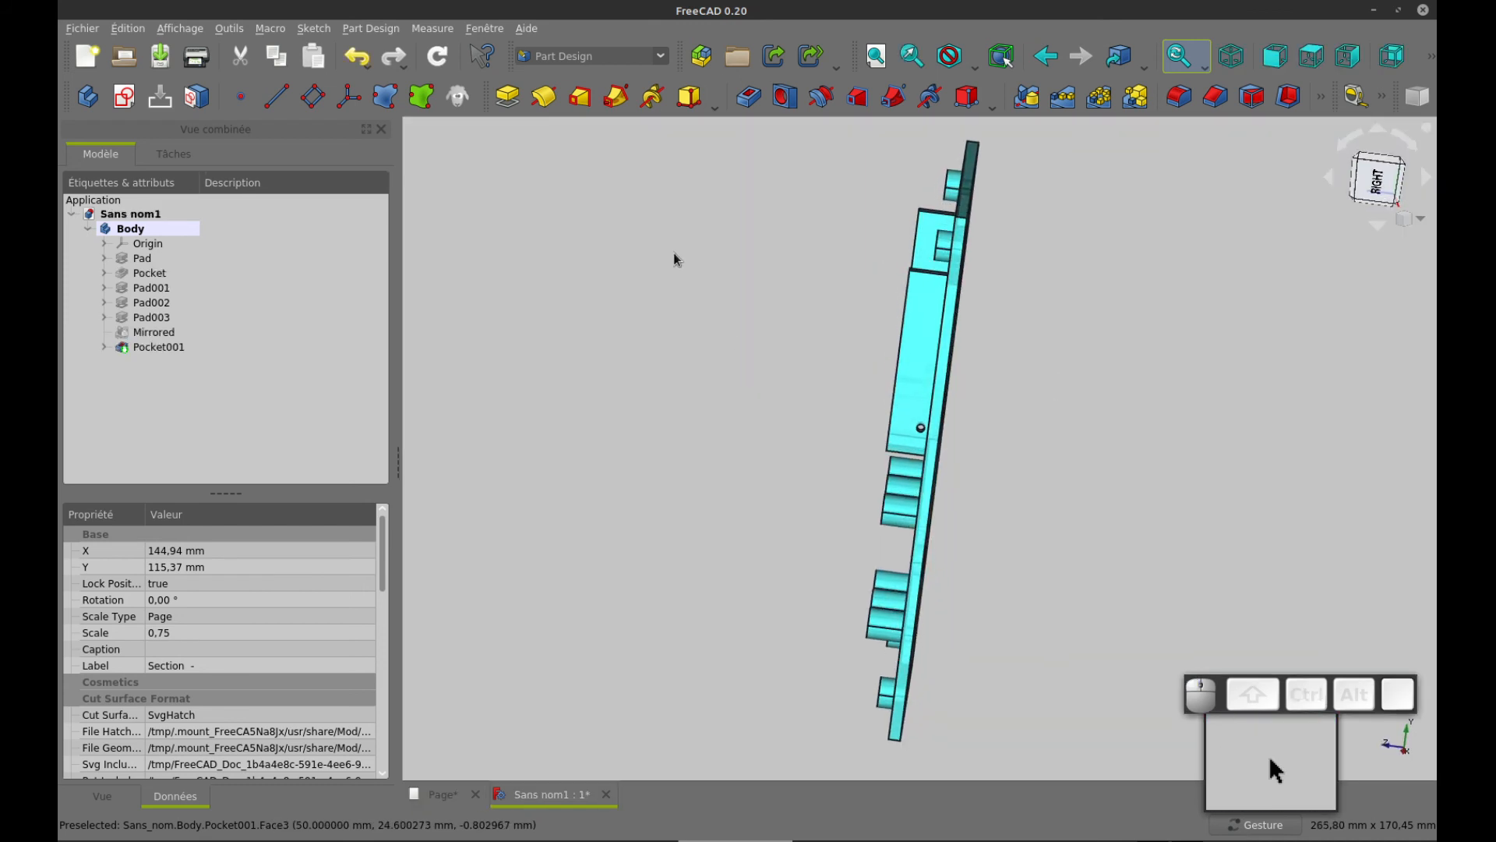
Create a sketch on the YZ plane and display the part sectioned at the sketch plane
left_click(123, 98)
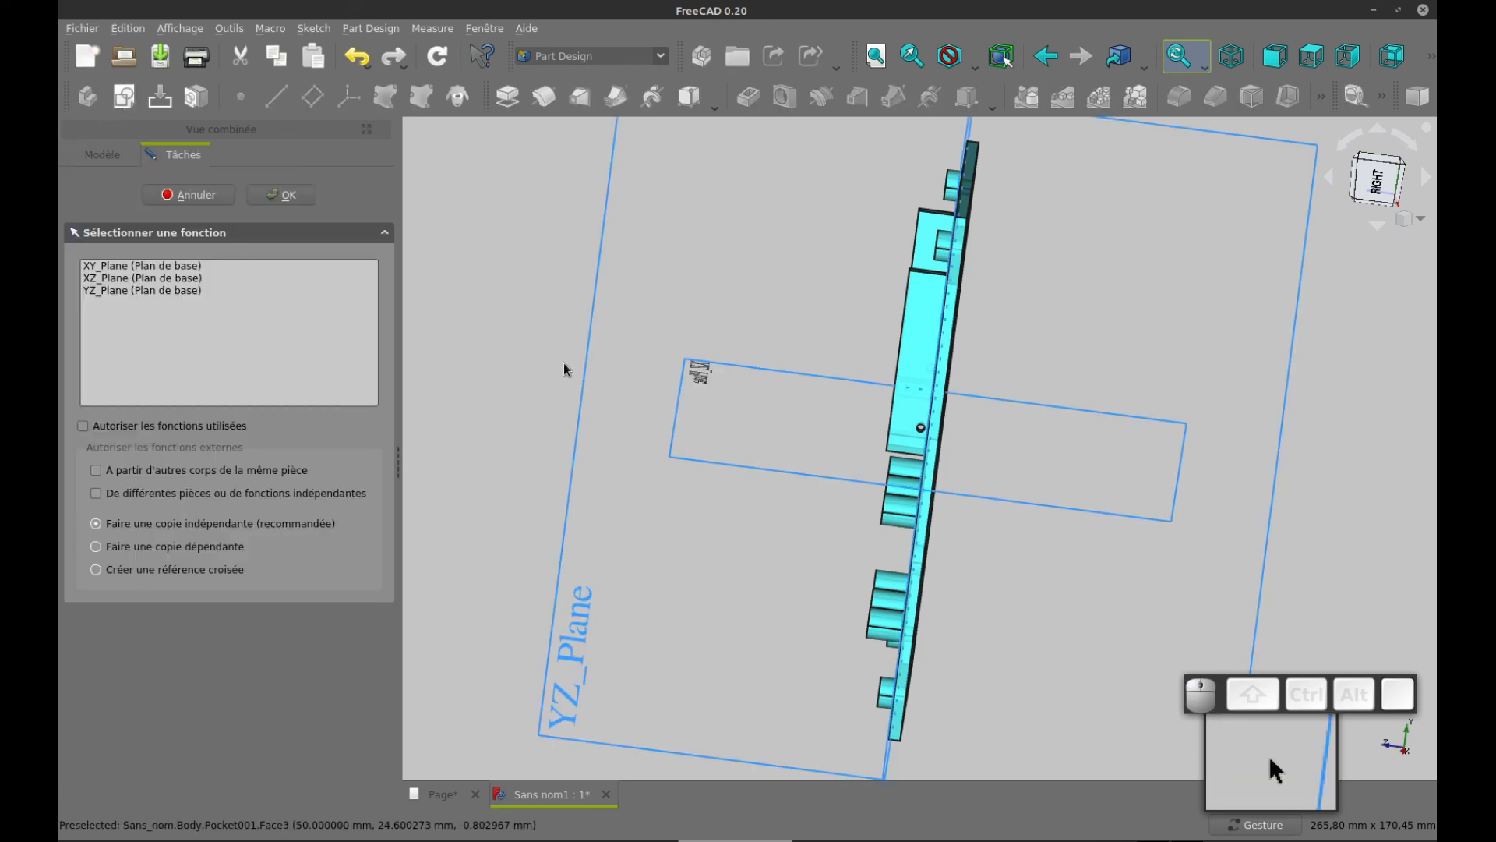
left_click(151, 289)
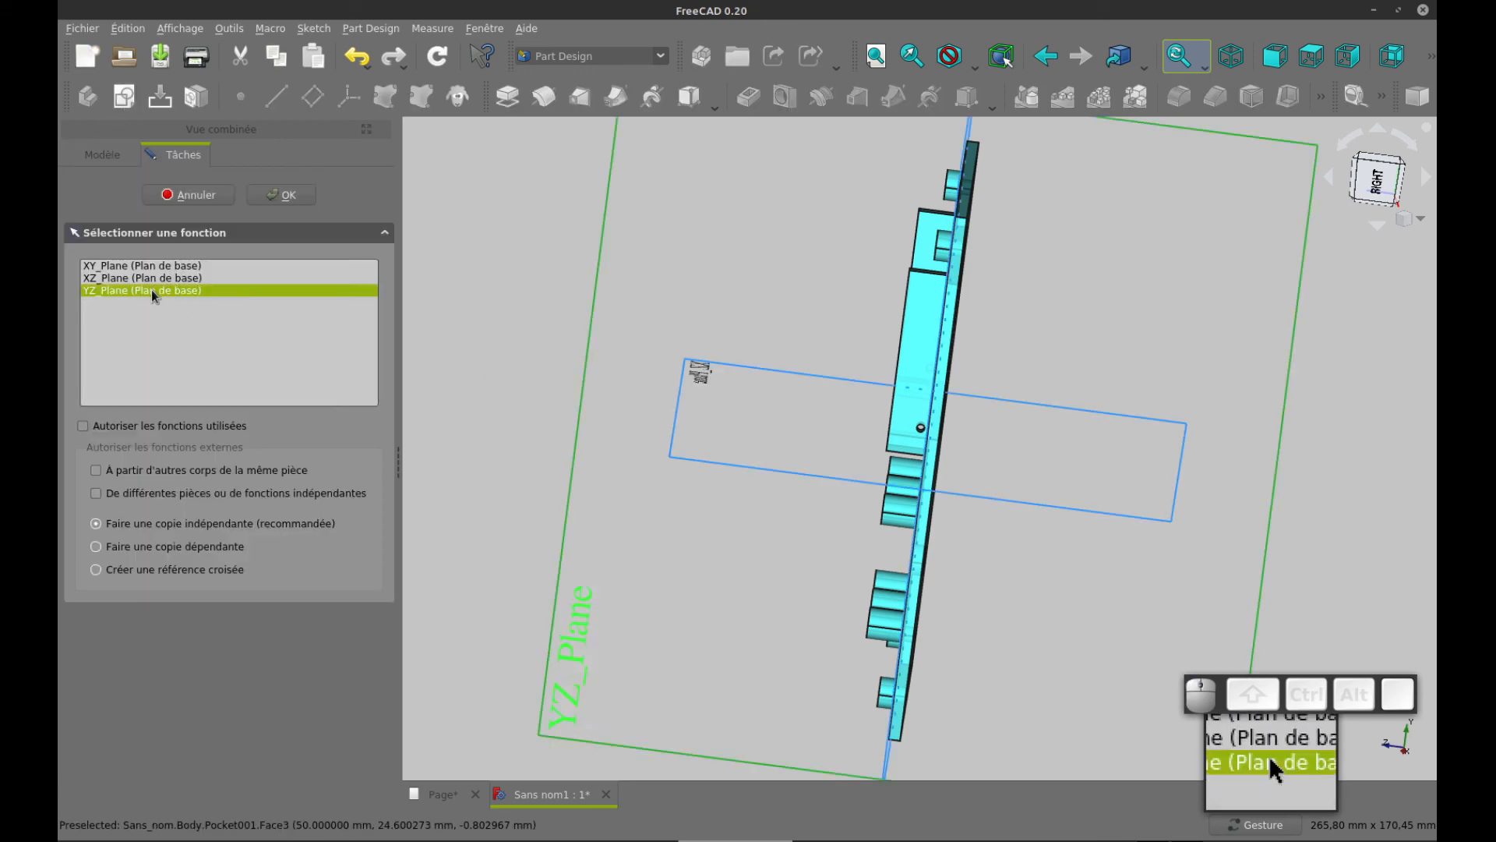
left_click(289, 198)
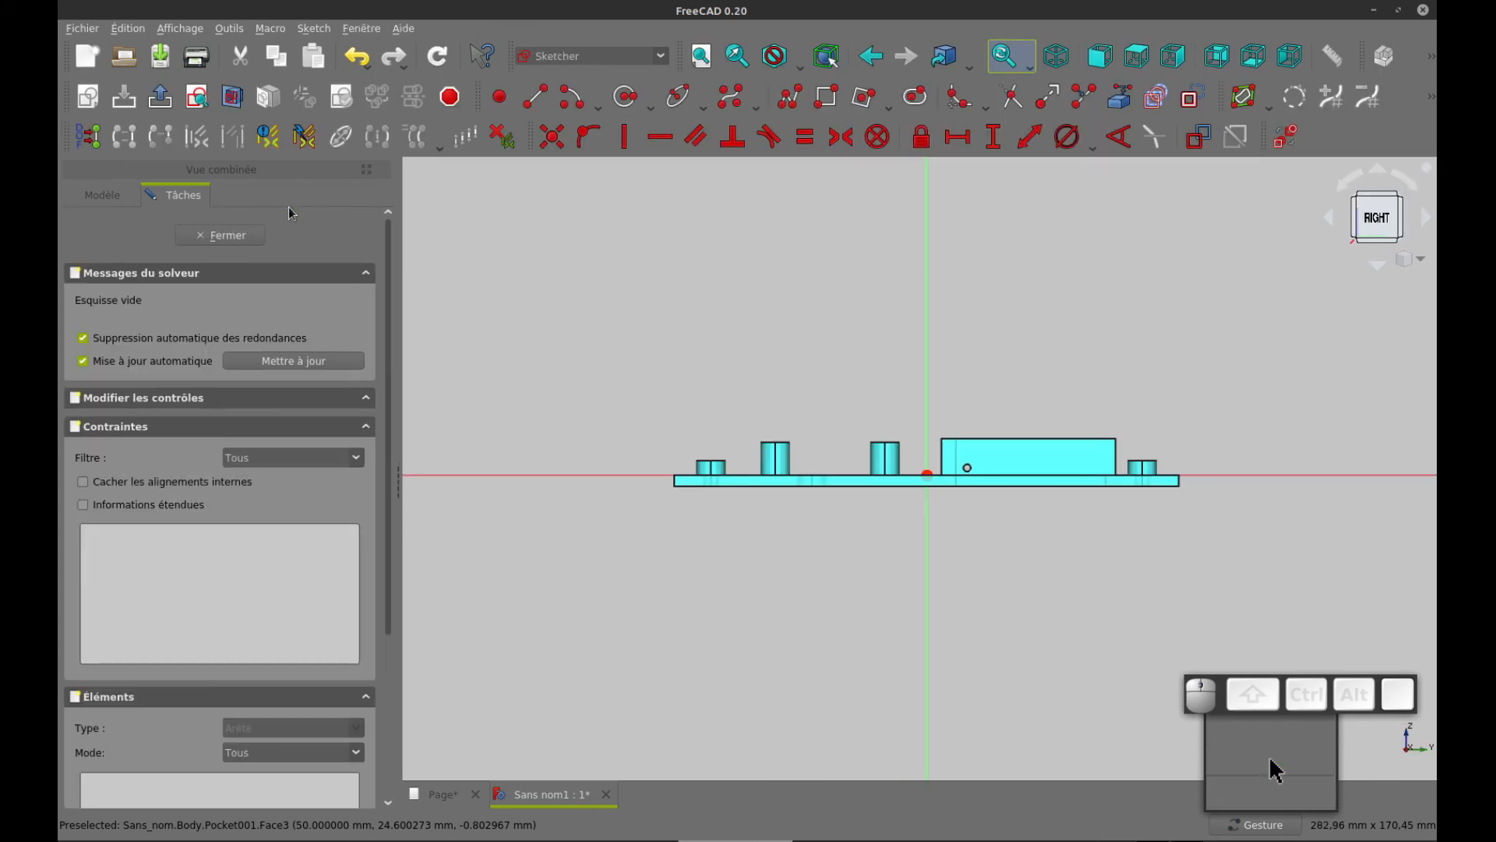
left_click(234, 100)
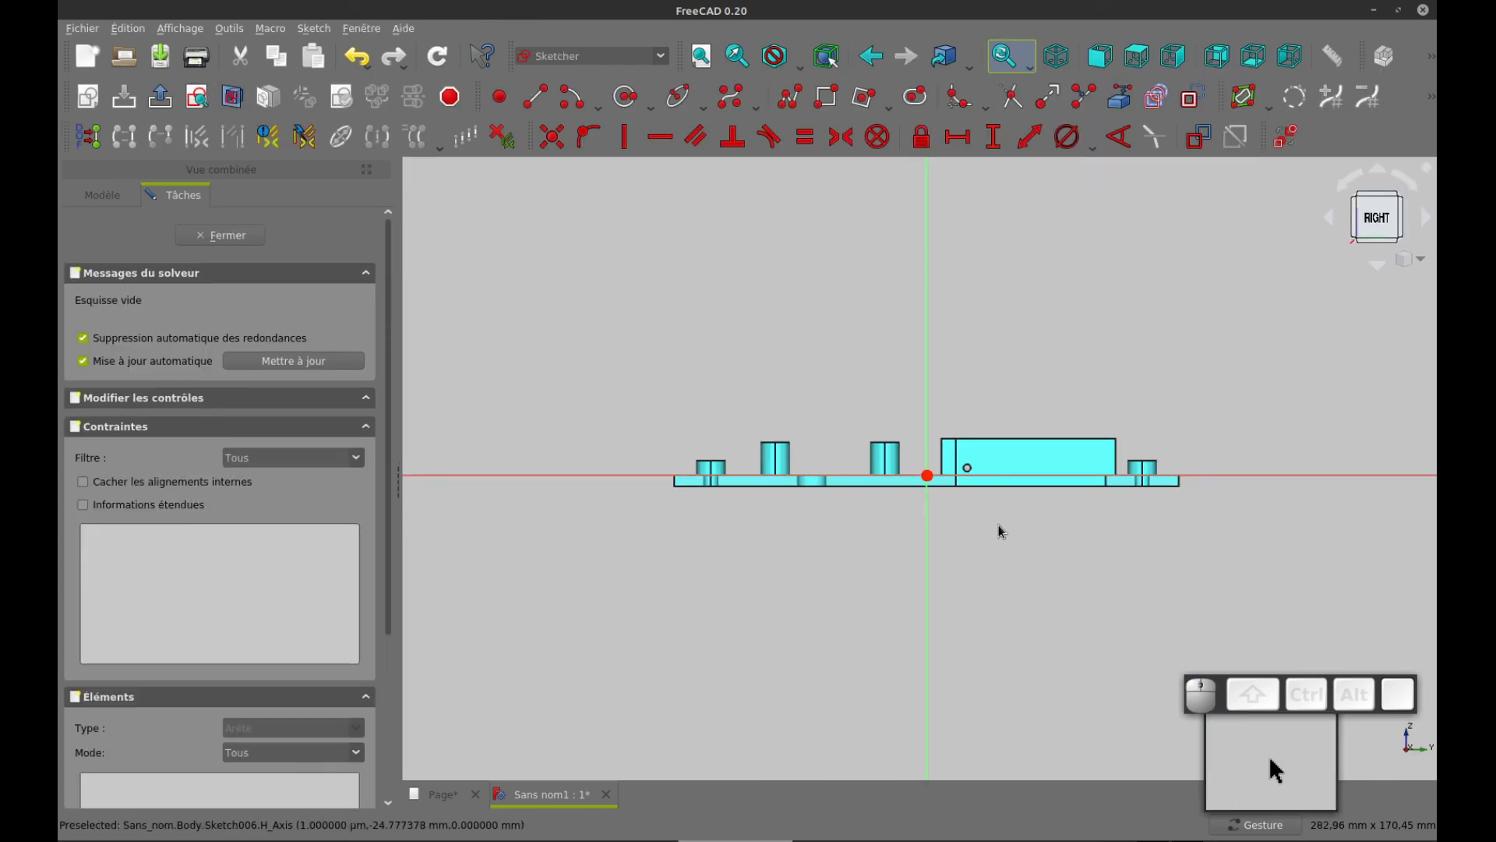
mouse_move(989, 518)
right_mouse_down()
mouse_move(842, 455)
mouse_move(865, 461)
mouse_move(828, 463)
right_mouse_up()
scroll(890, 455, "up", 4)
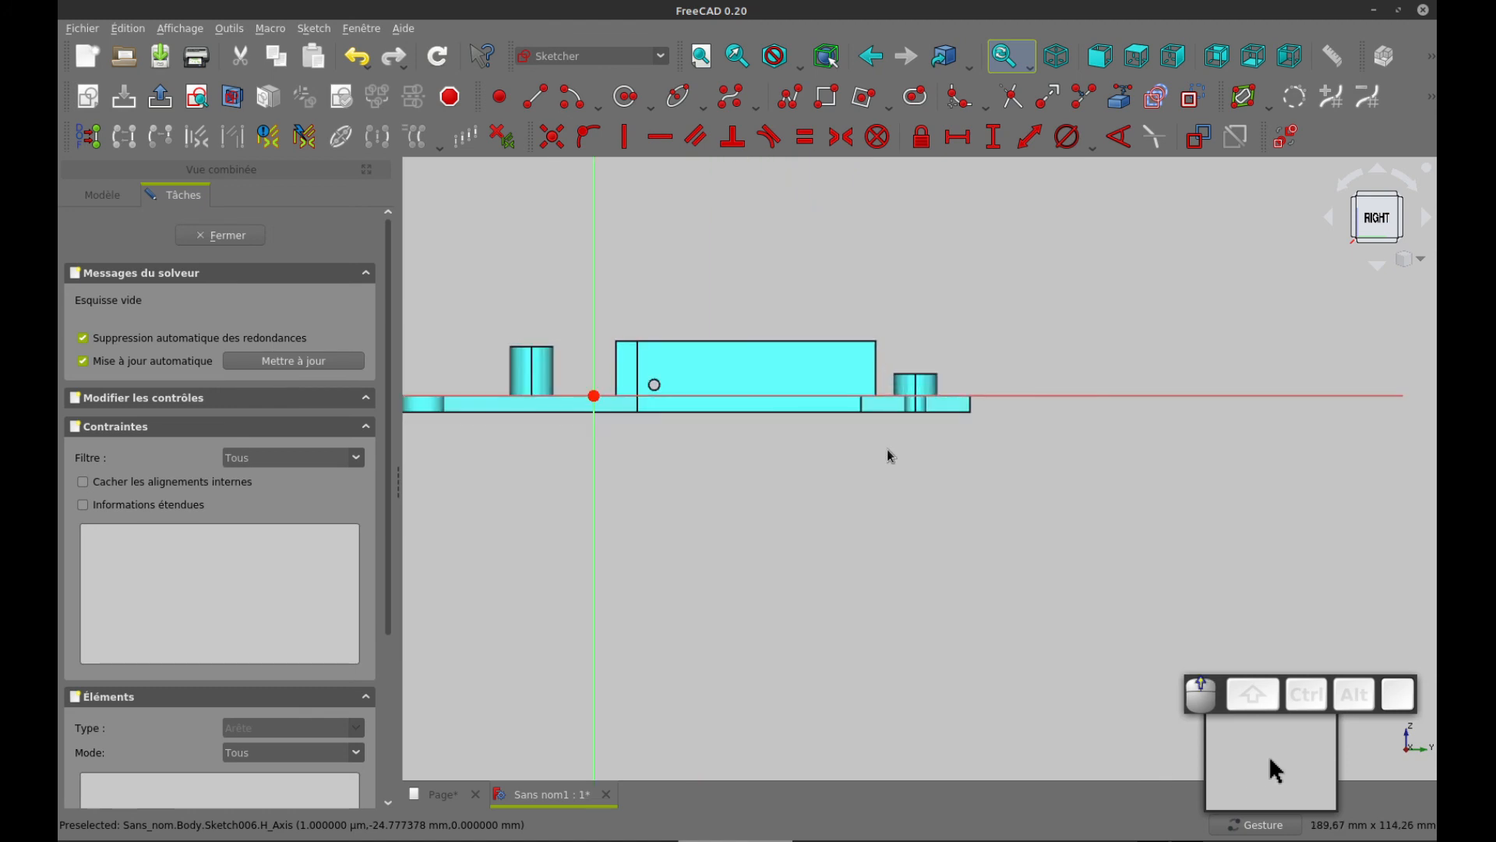
Project the window's edge through the plate thickness, on the side nearest the end boss, into the sketch as external geometry
left_click(1119, 97)
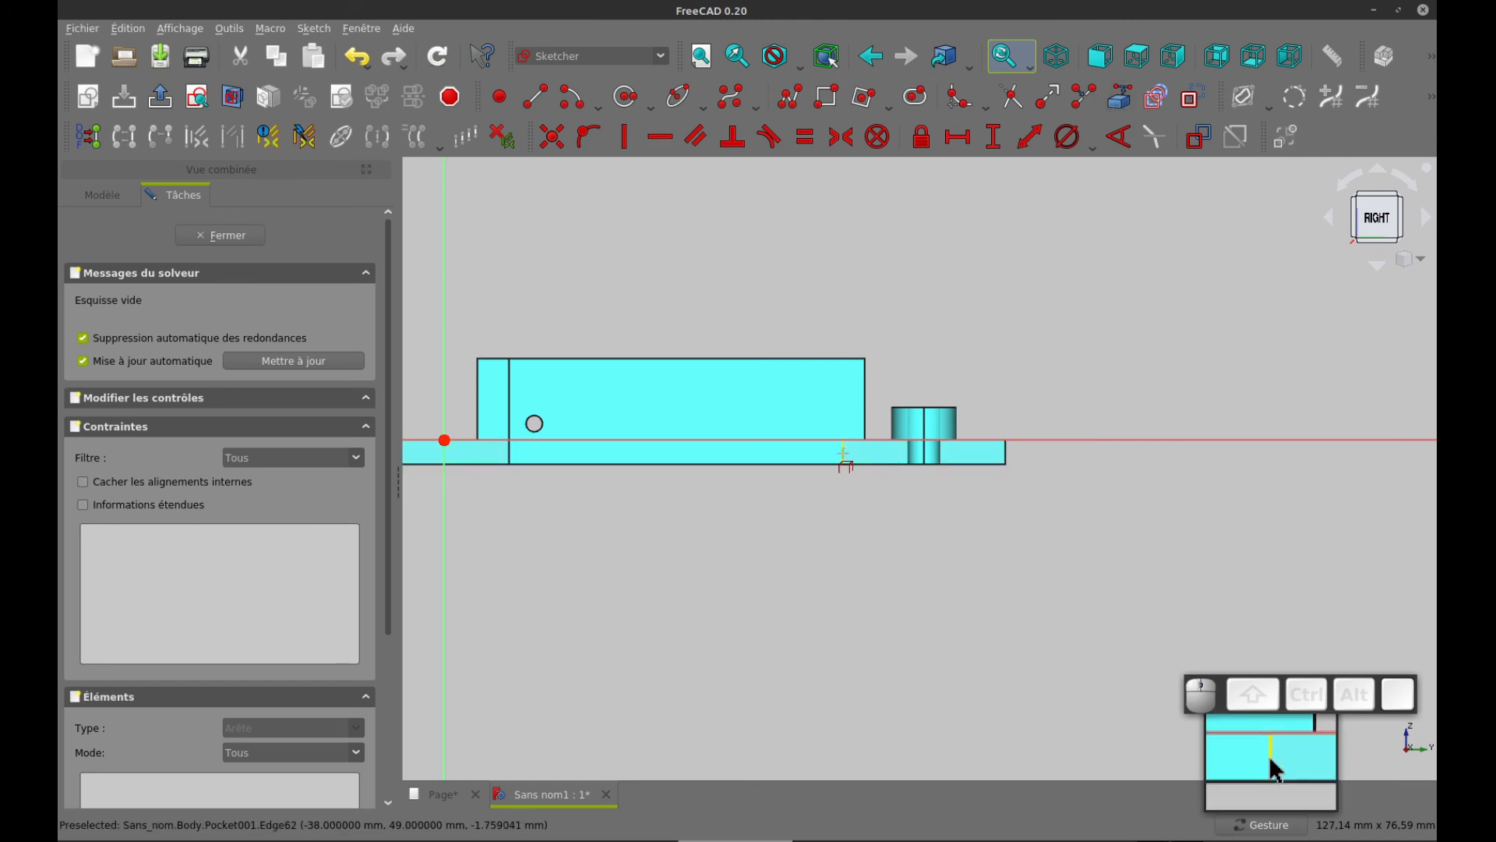
left_click(844, 452)
scroll(867, 528, "up", 5)
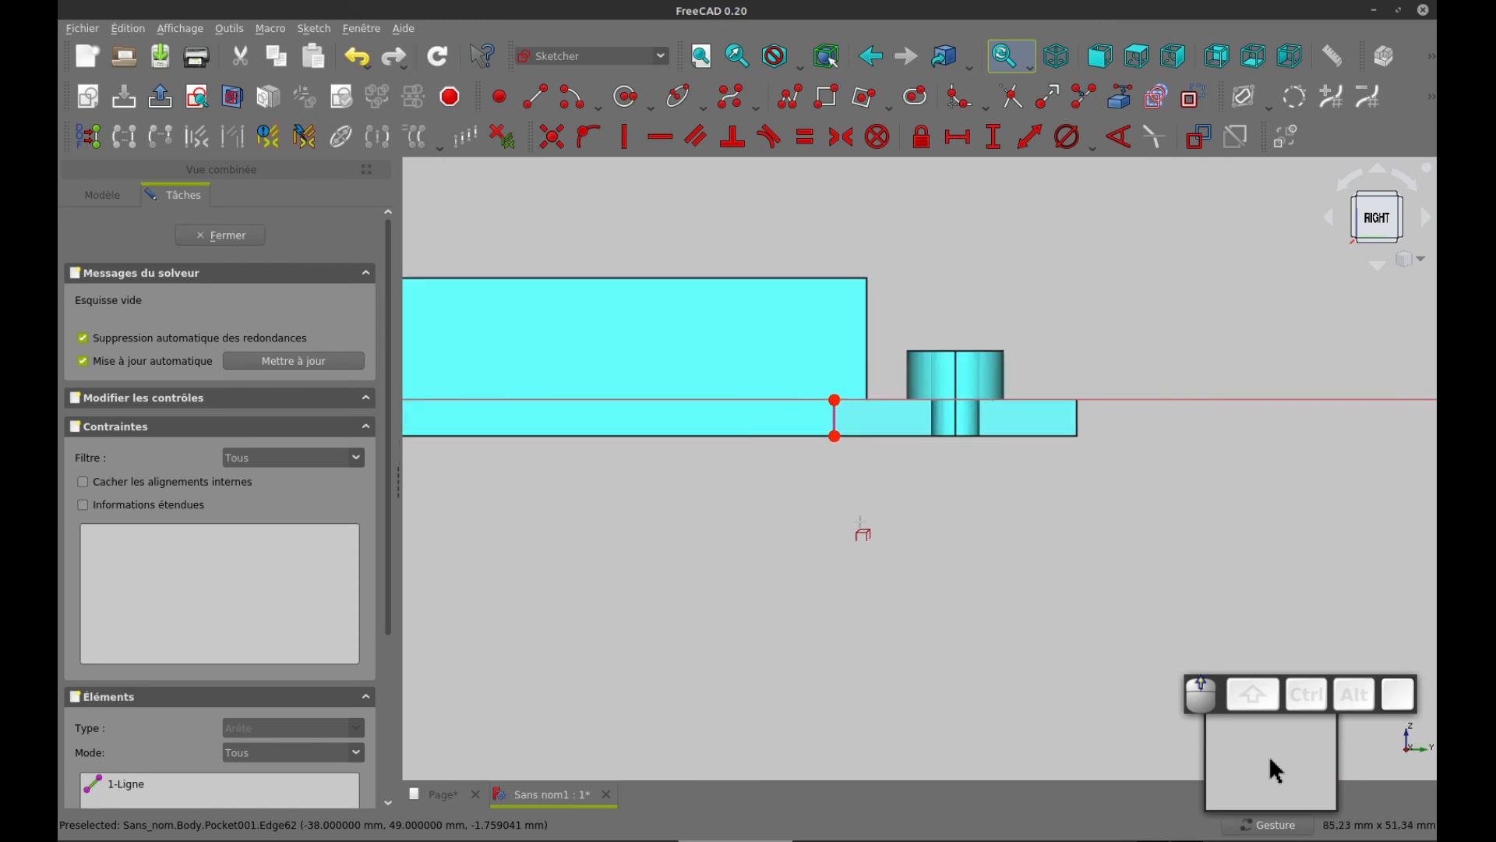
scroll(838, 413, "up", 4)
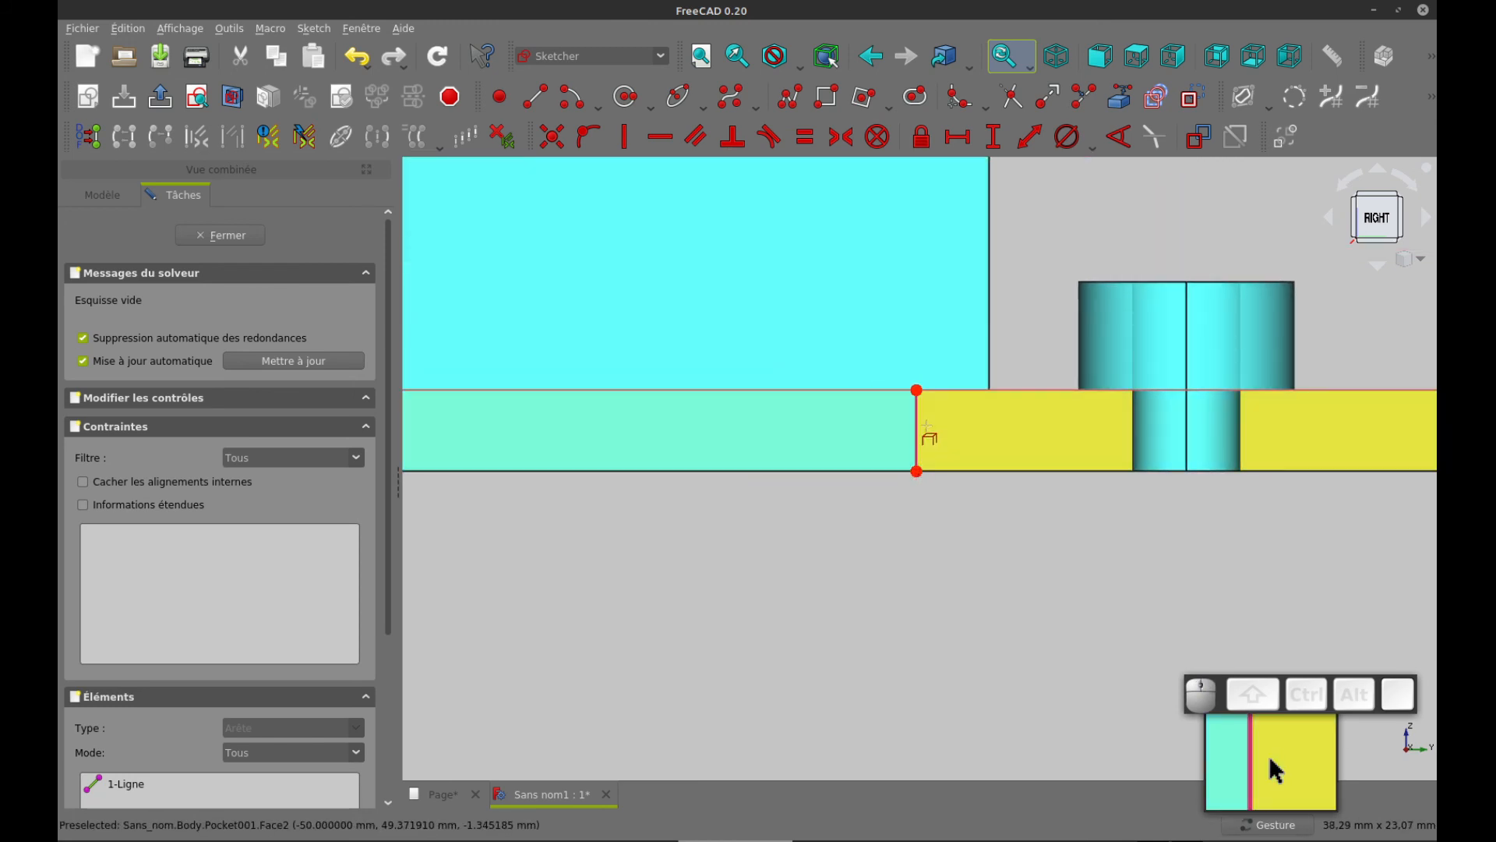
right_click(1015, 239)
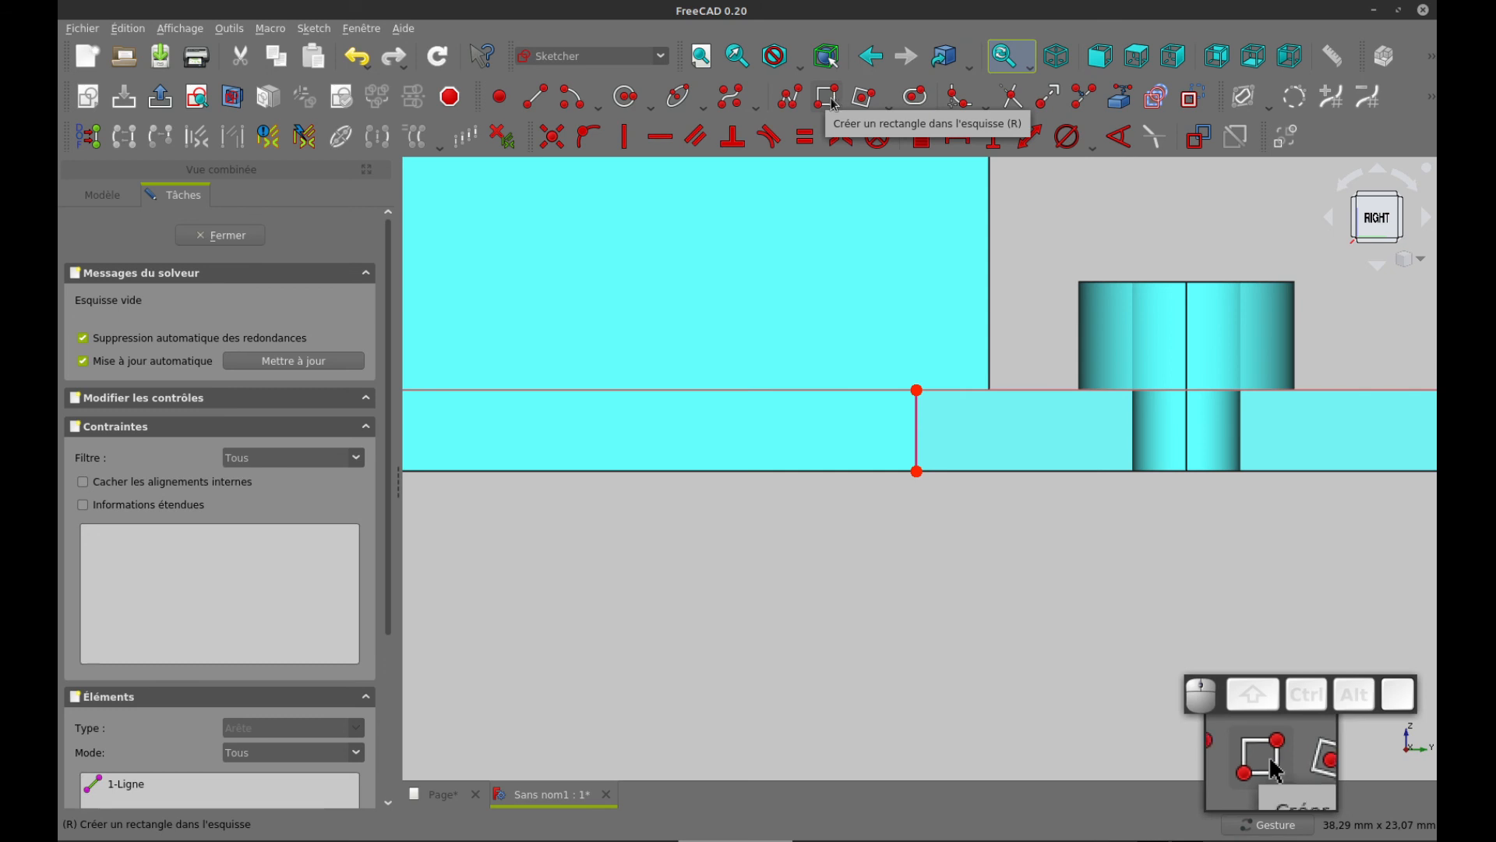
Sketch a tilted square with a circumscribed circle of about 5.1 mm radius just below the plate's outer face
left_click(889, 100)
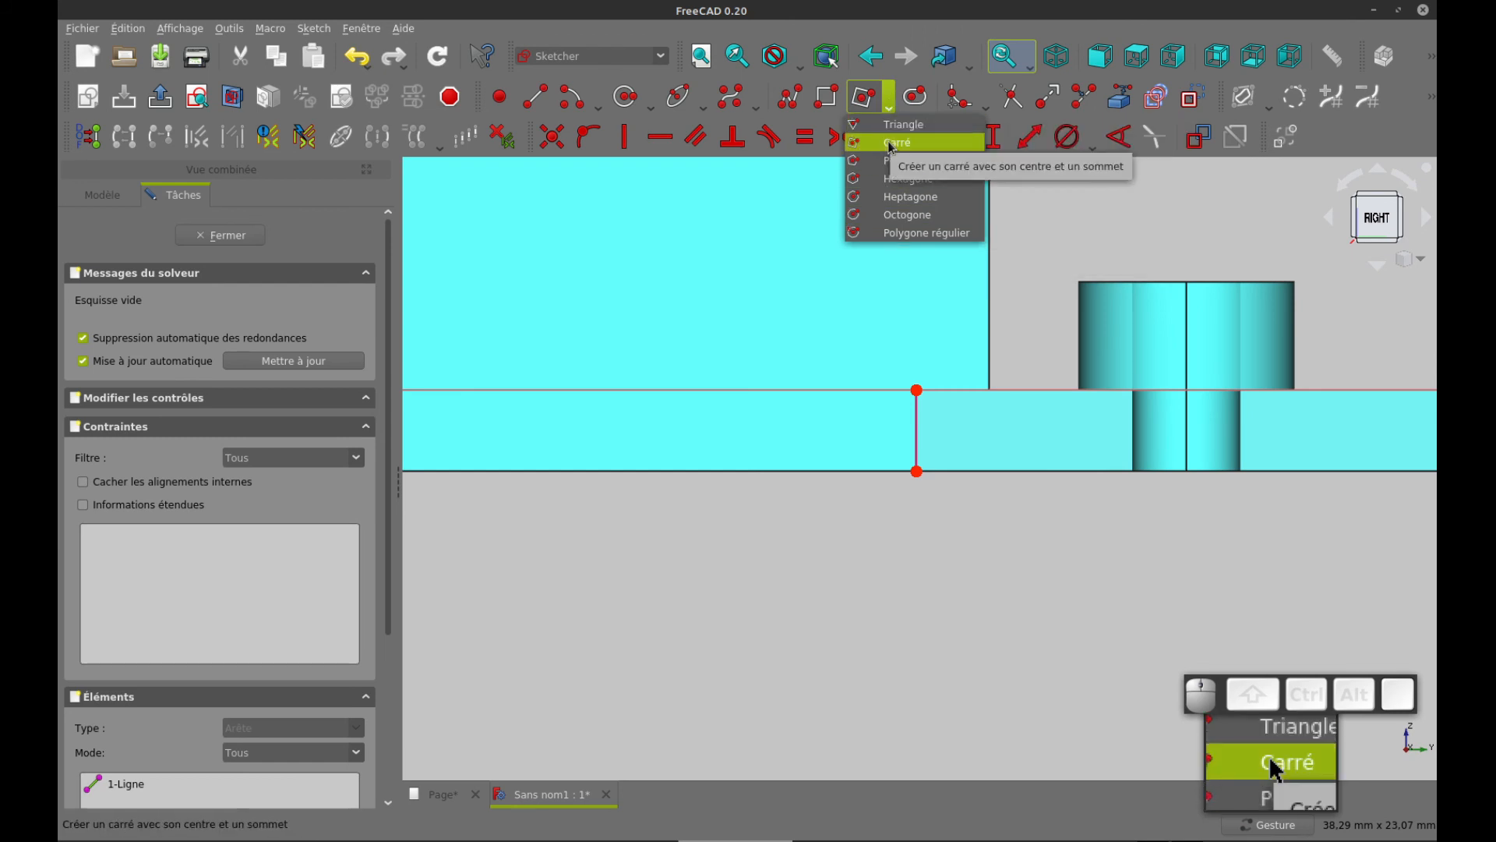
left_click(903, 124)
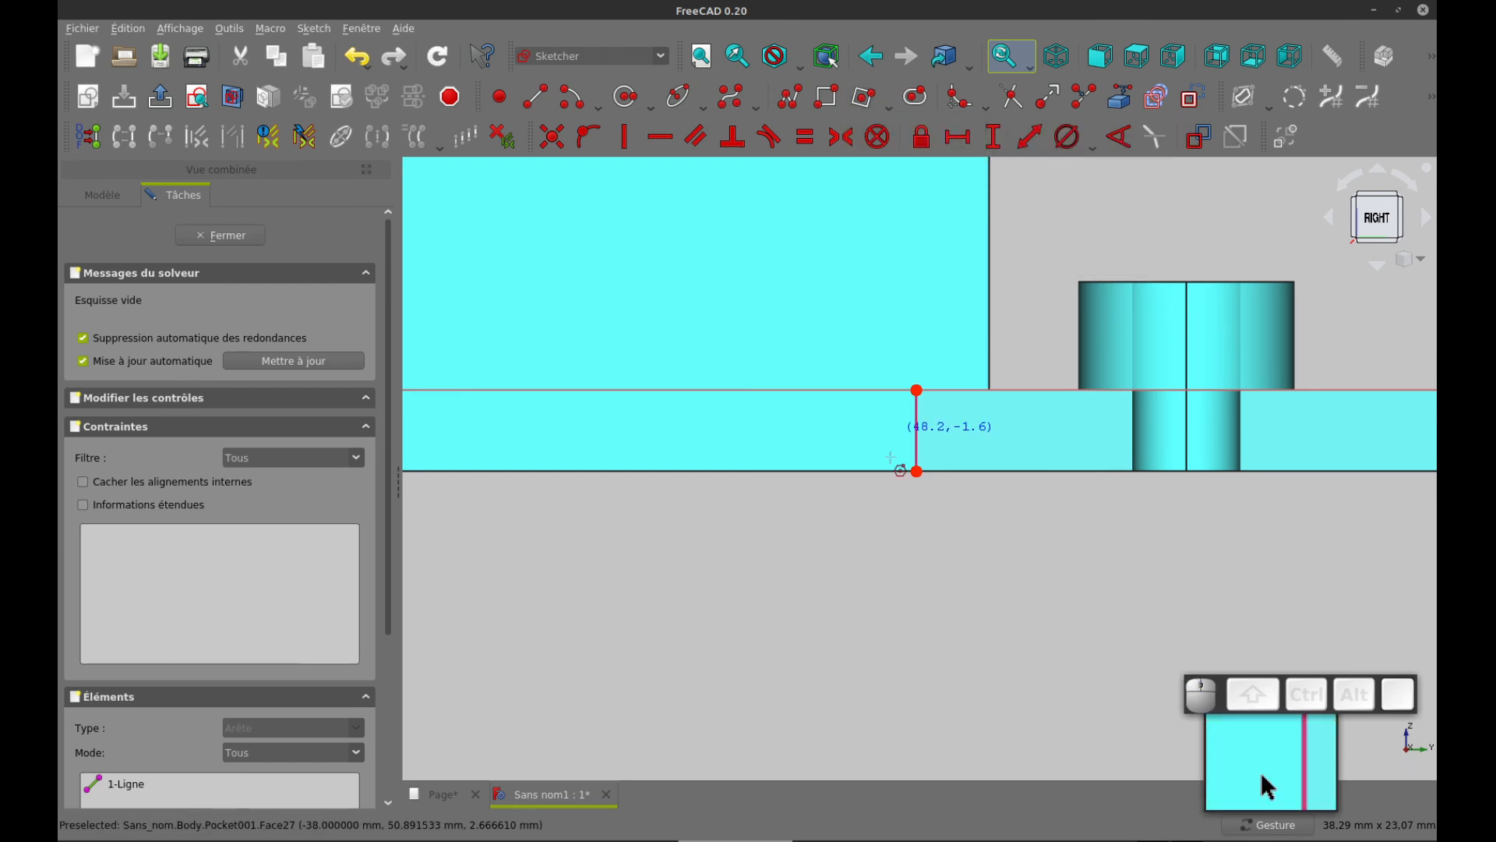
left_click(795, 642)
left_click(914, 570)
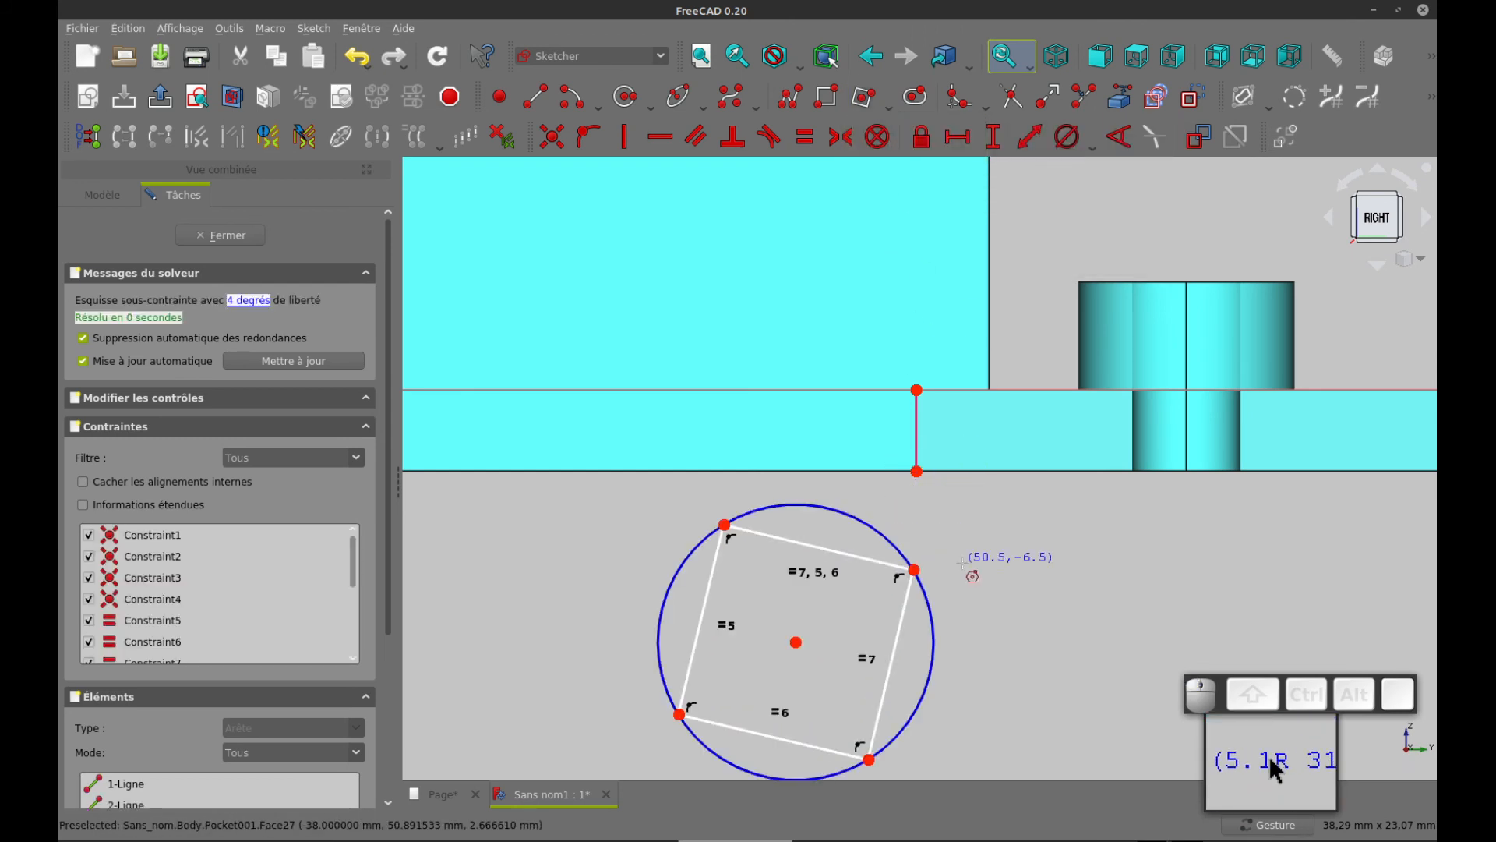
right_click(939, 578)
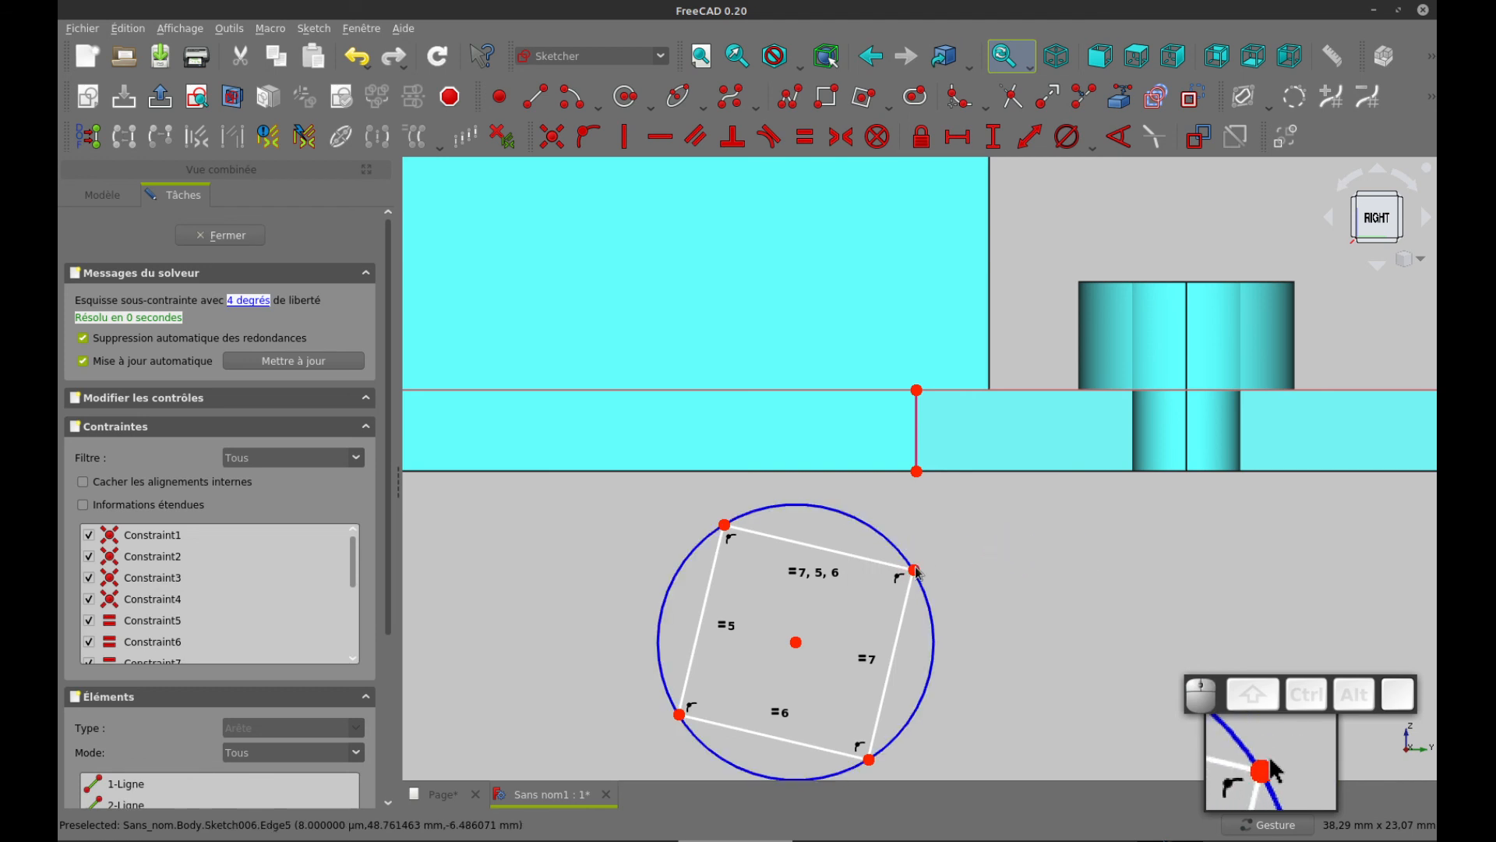
Constrain the square's upper corner onto the projected window edge and move it up into the plate's thickness
left_click_drag(918, 582, 966, 571)
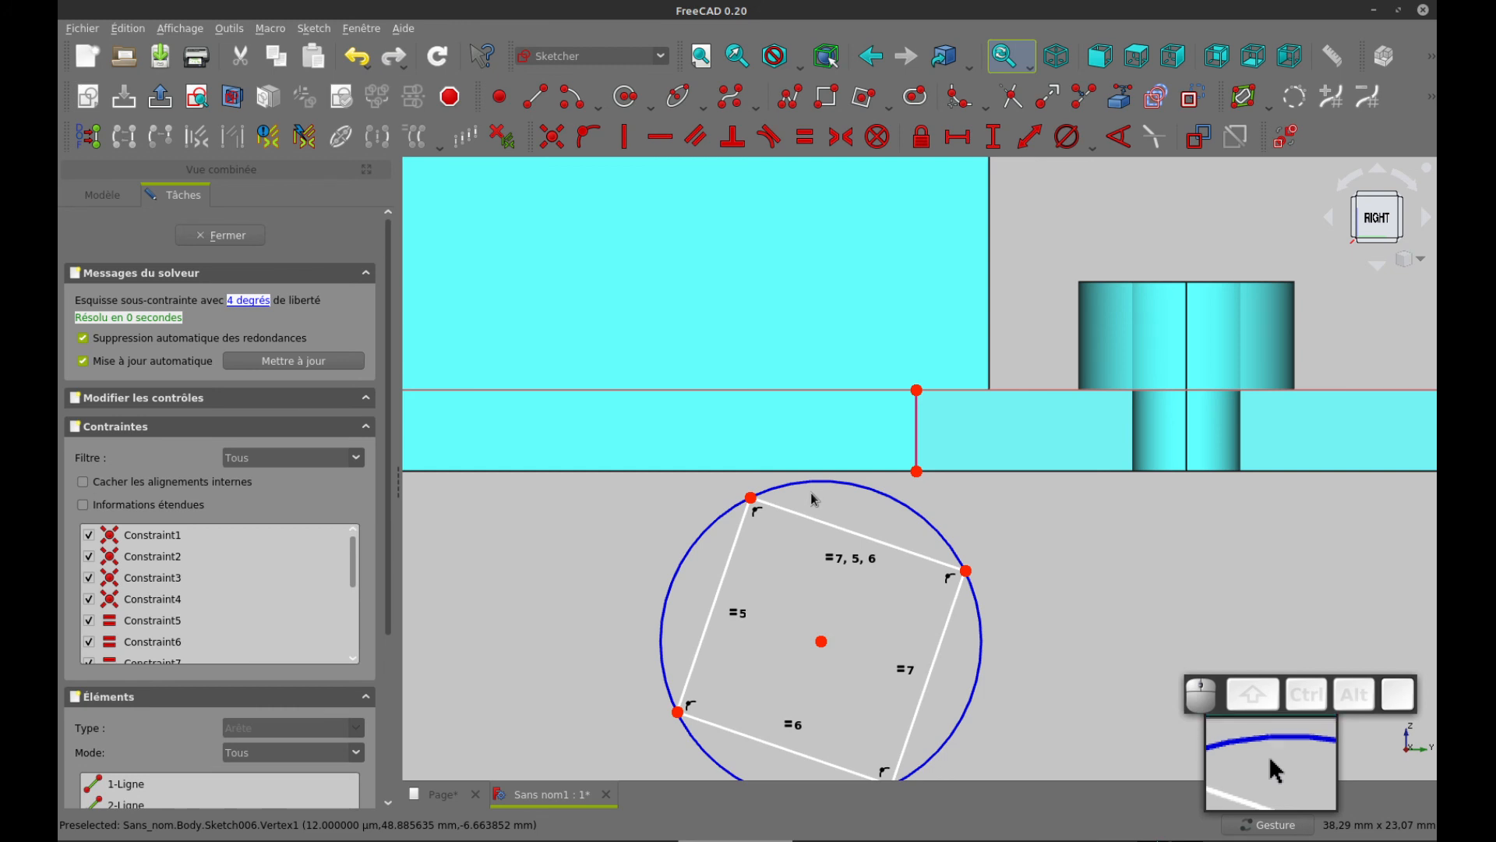
left_click(751, 499)
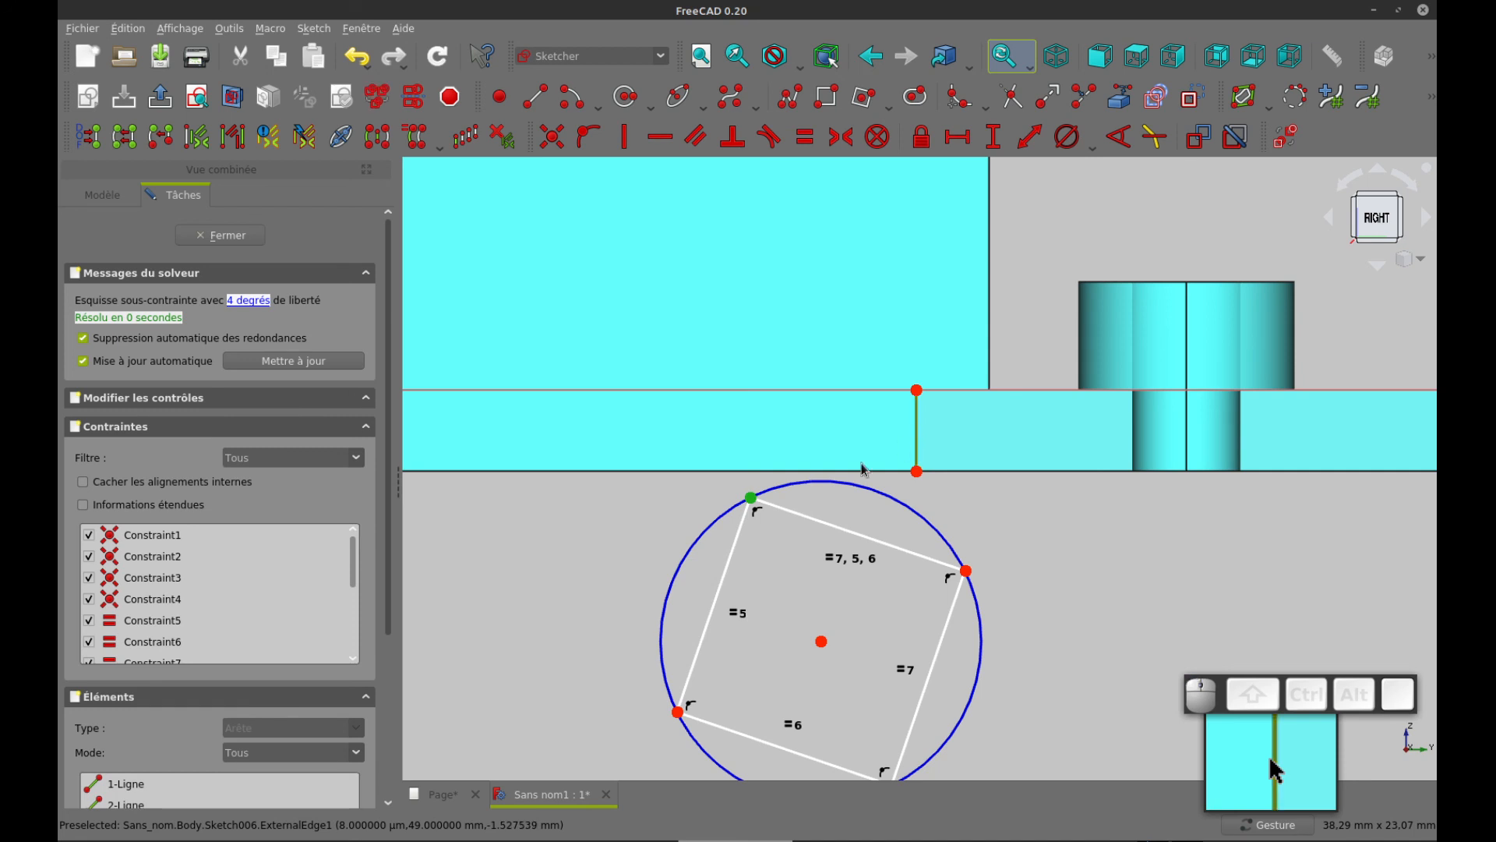
left_click(588, 138)
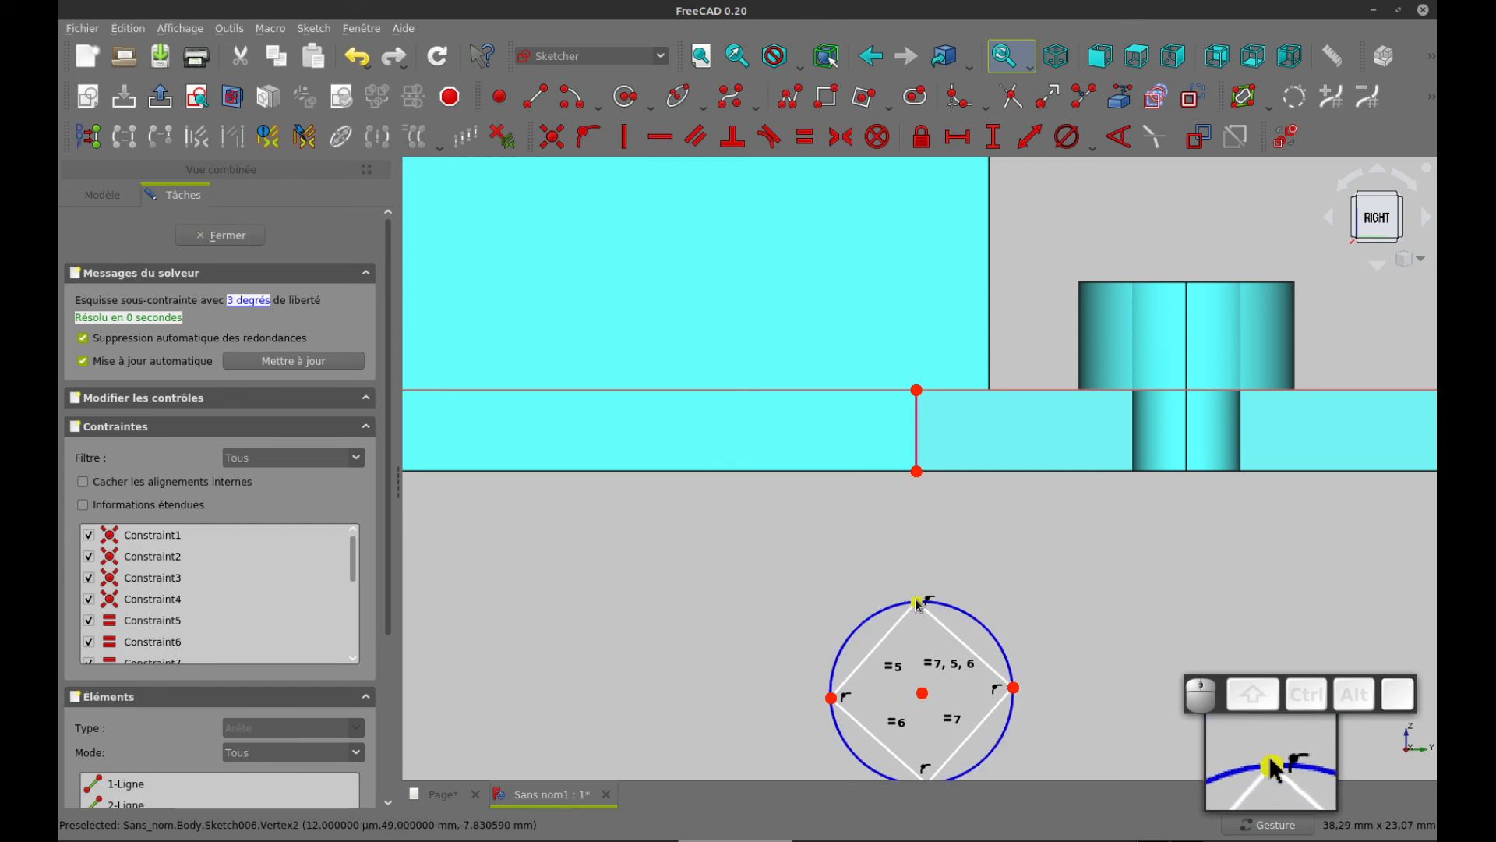
left_click_drag(917, 604, 917, 419)
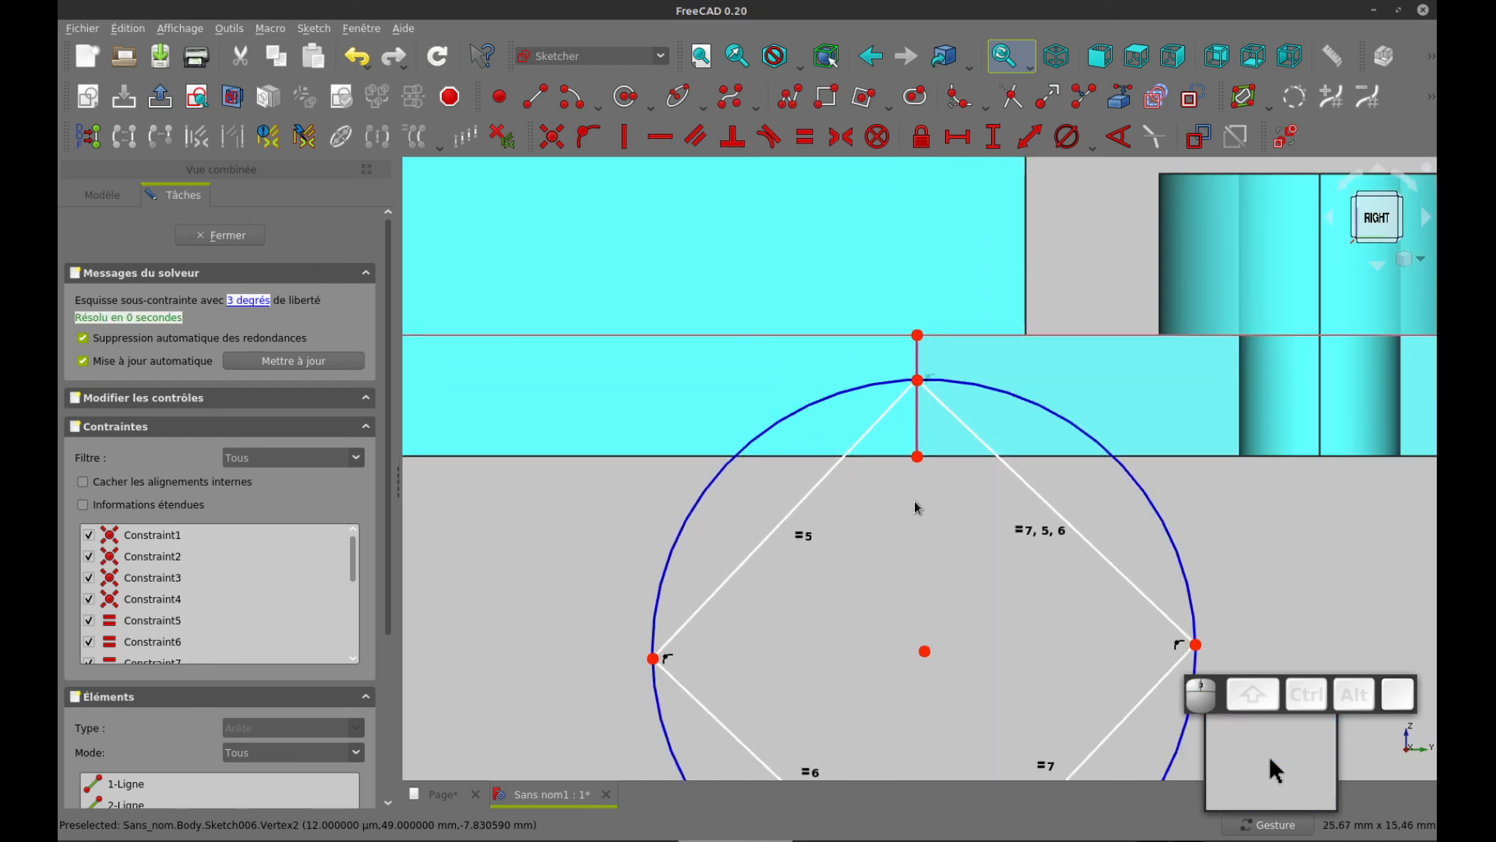
Constrain the square's upper corner to a vertical distance of 2 mm from the plate's outer face and move the dimension clear
scroll(914, 501, "up", 4)
right_click_drag(906, 512, 897, 526)
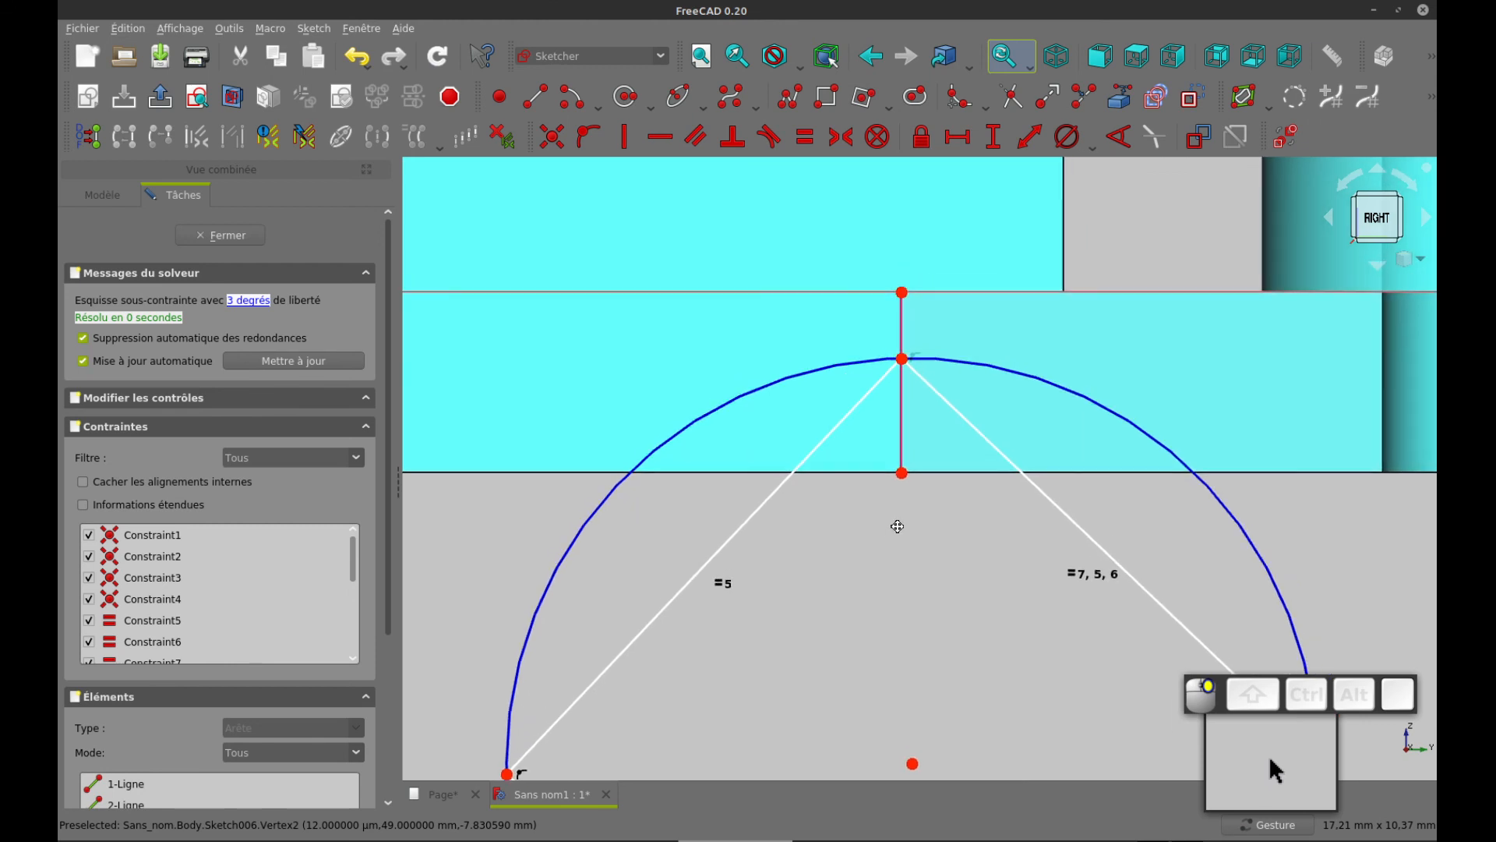
left_click(902, 475)
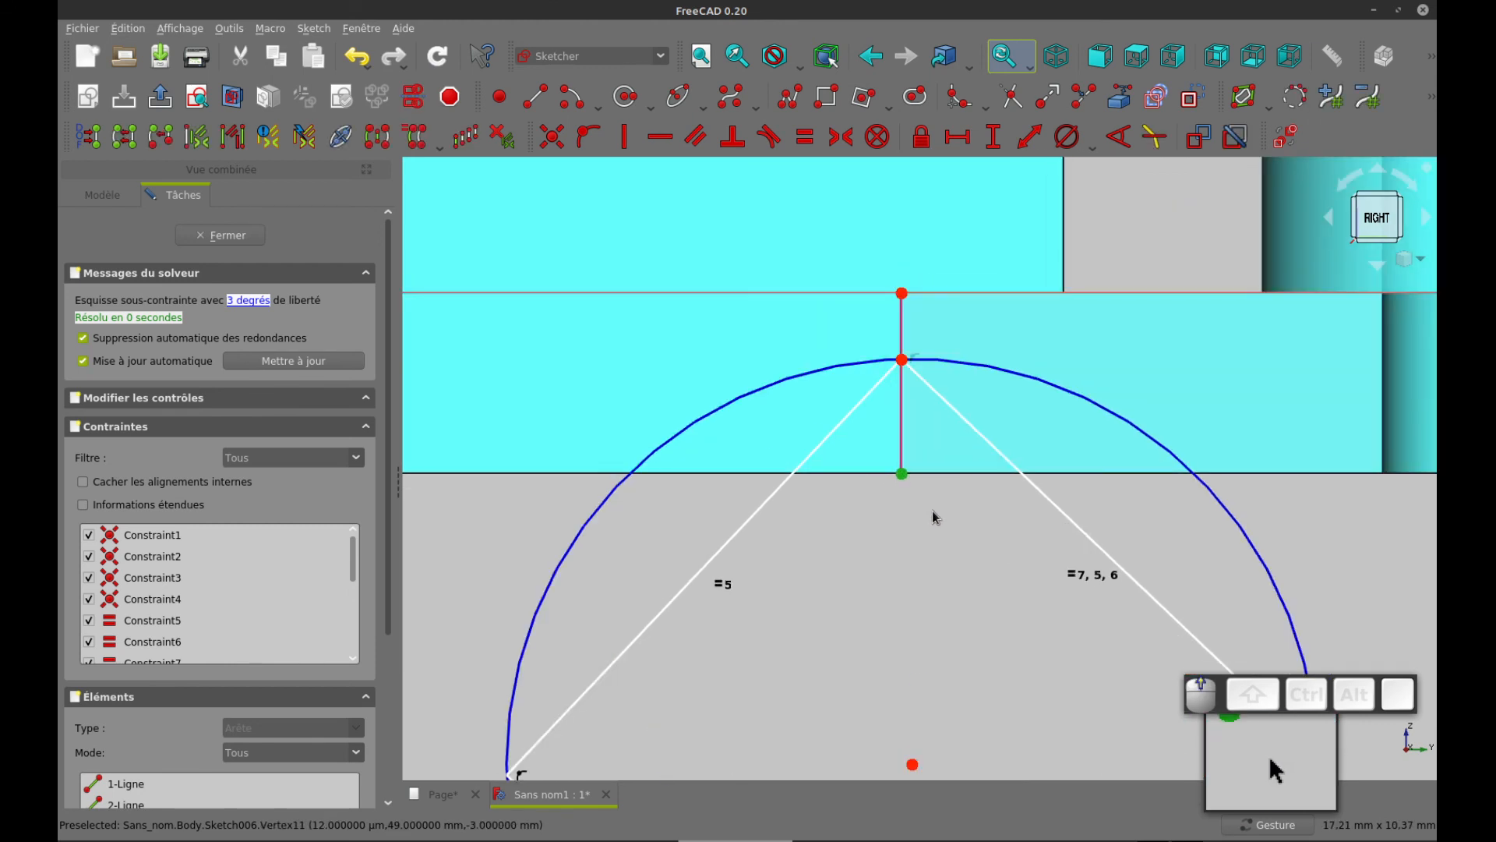
left_click(901, 361)
key("i")
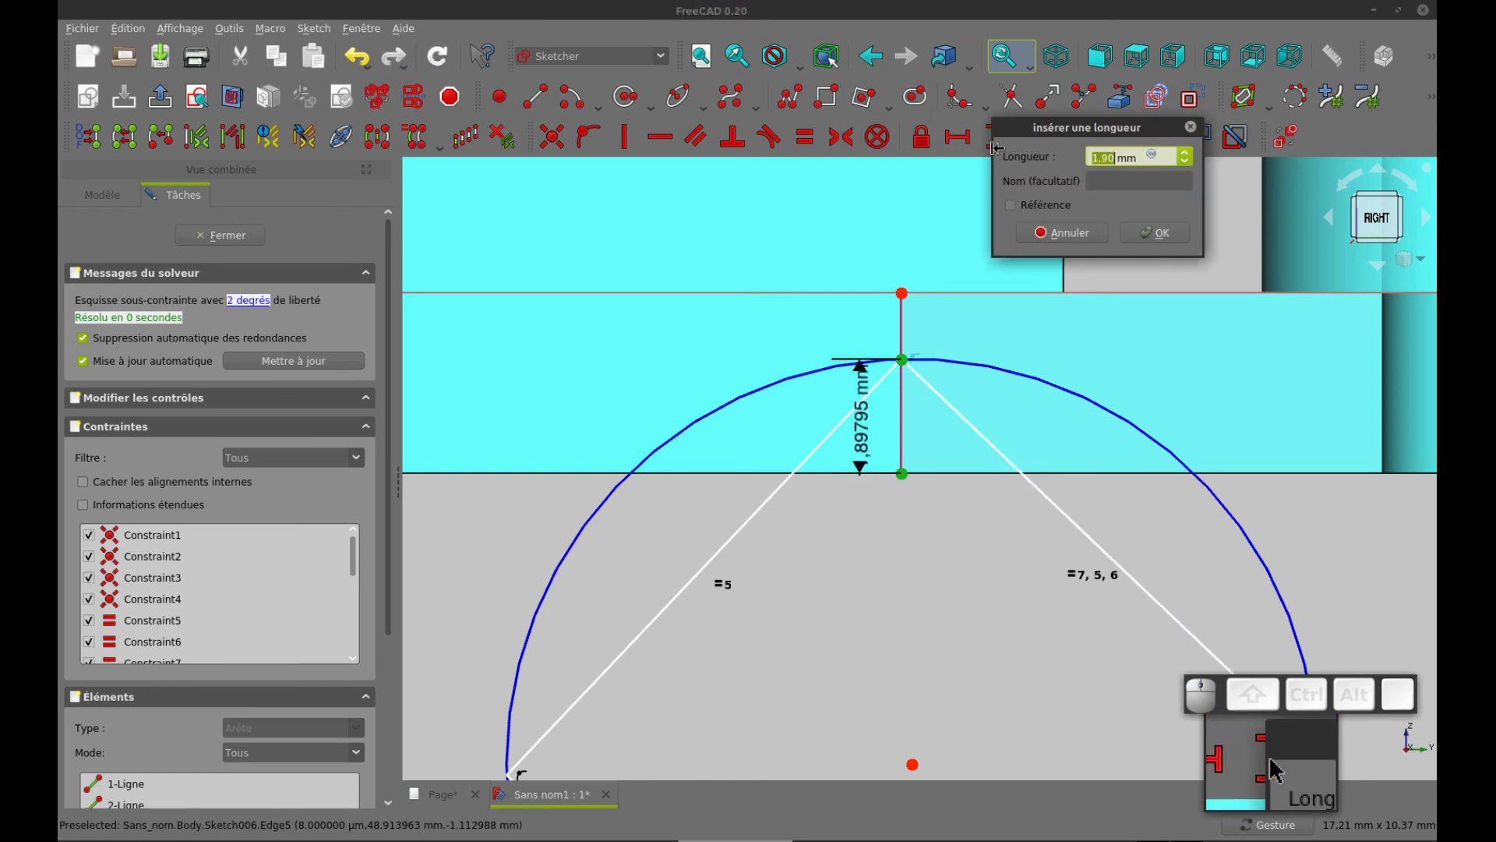
key("Return")
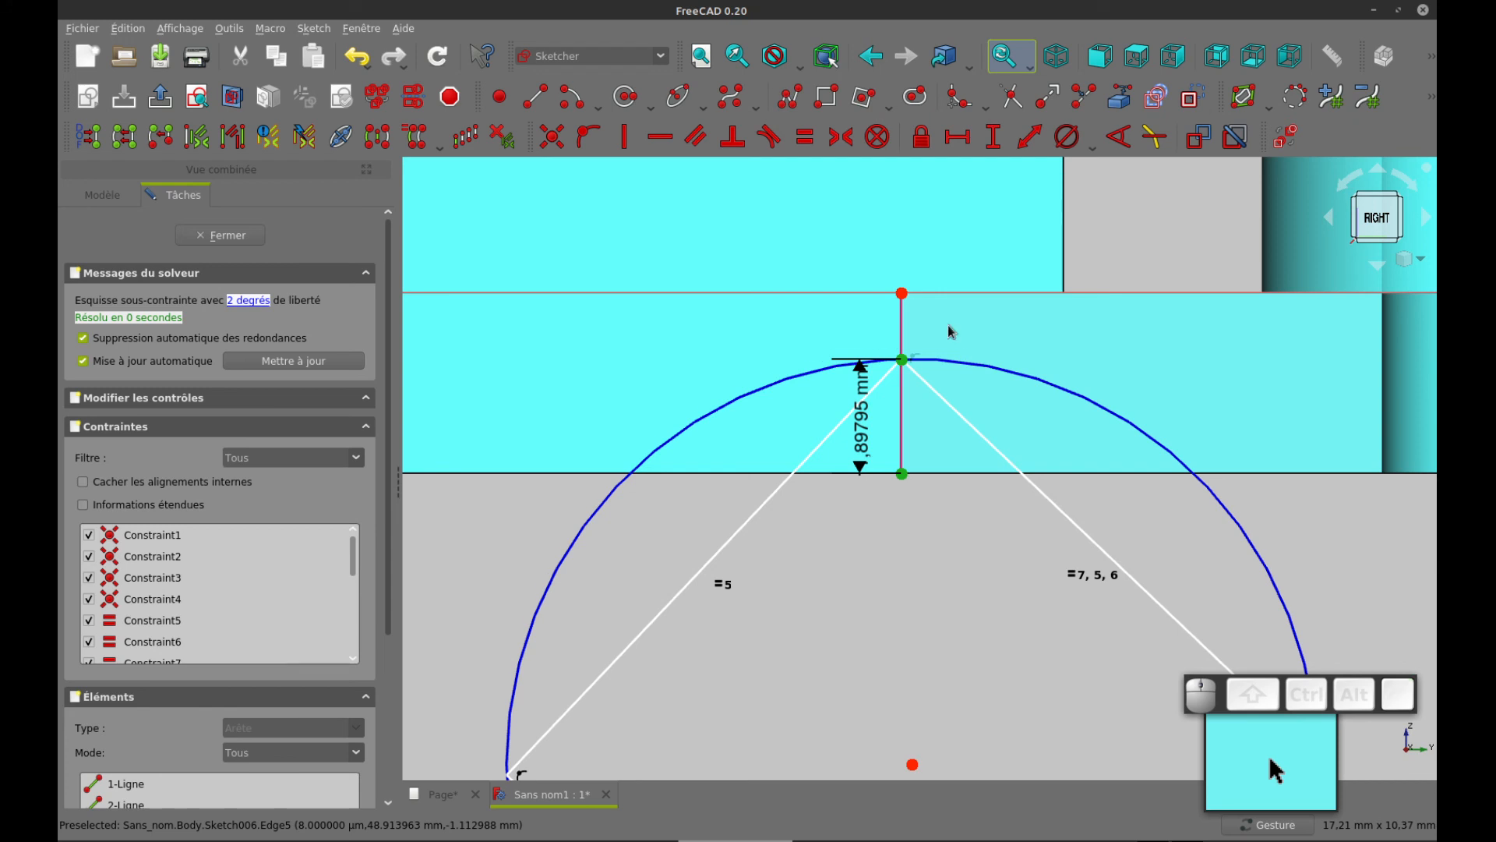
left_click_drag(862, 410, 775, 400)
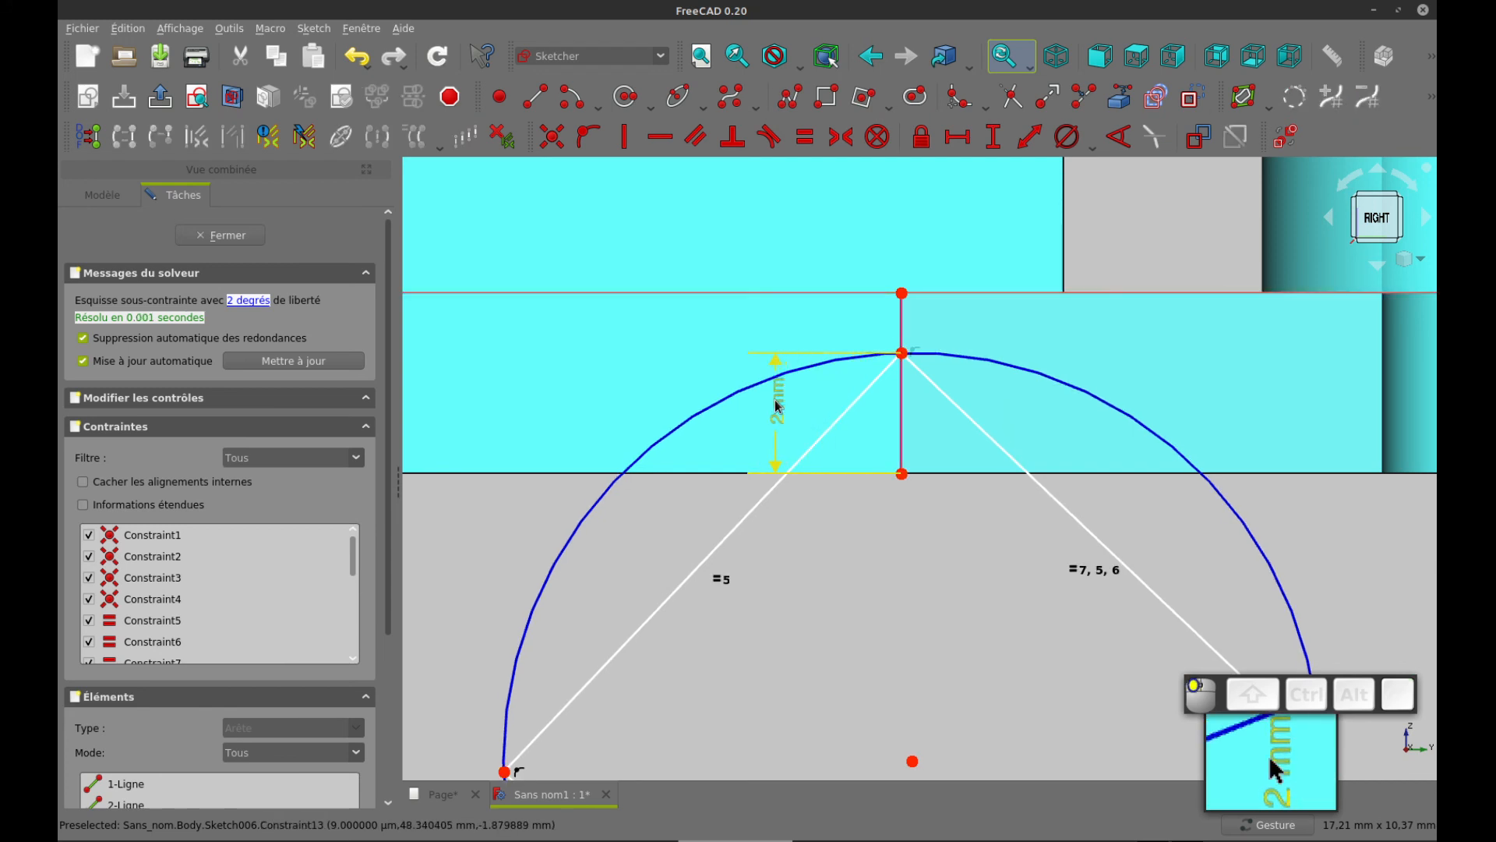
Set a 15° angle between the square's side and the projected window edge, and place its label below the plate
left_click_drag(1105, 558, 1200, 466)
right_click_drag(939, 565, 692, 577)
left_click_drag(985, 569, 945, 577)
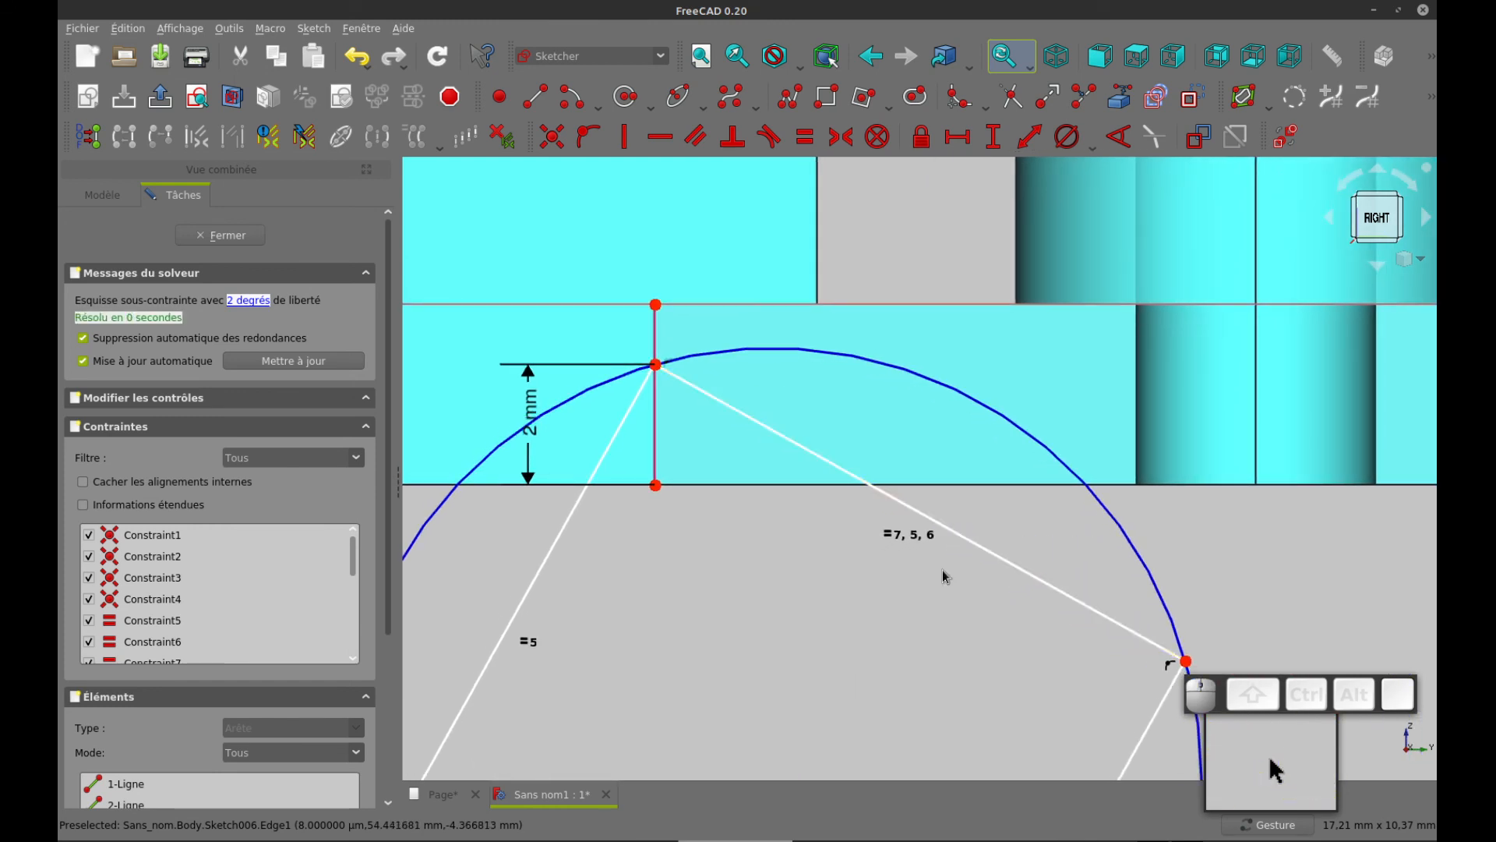
left_click(625, 428)
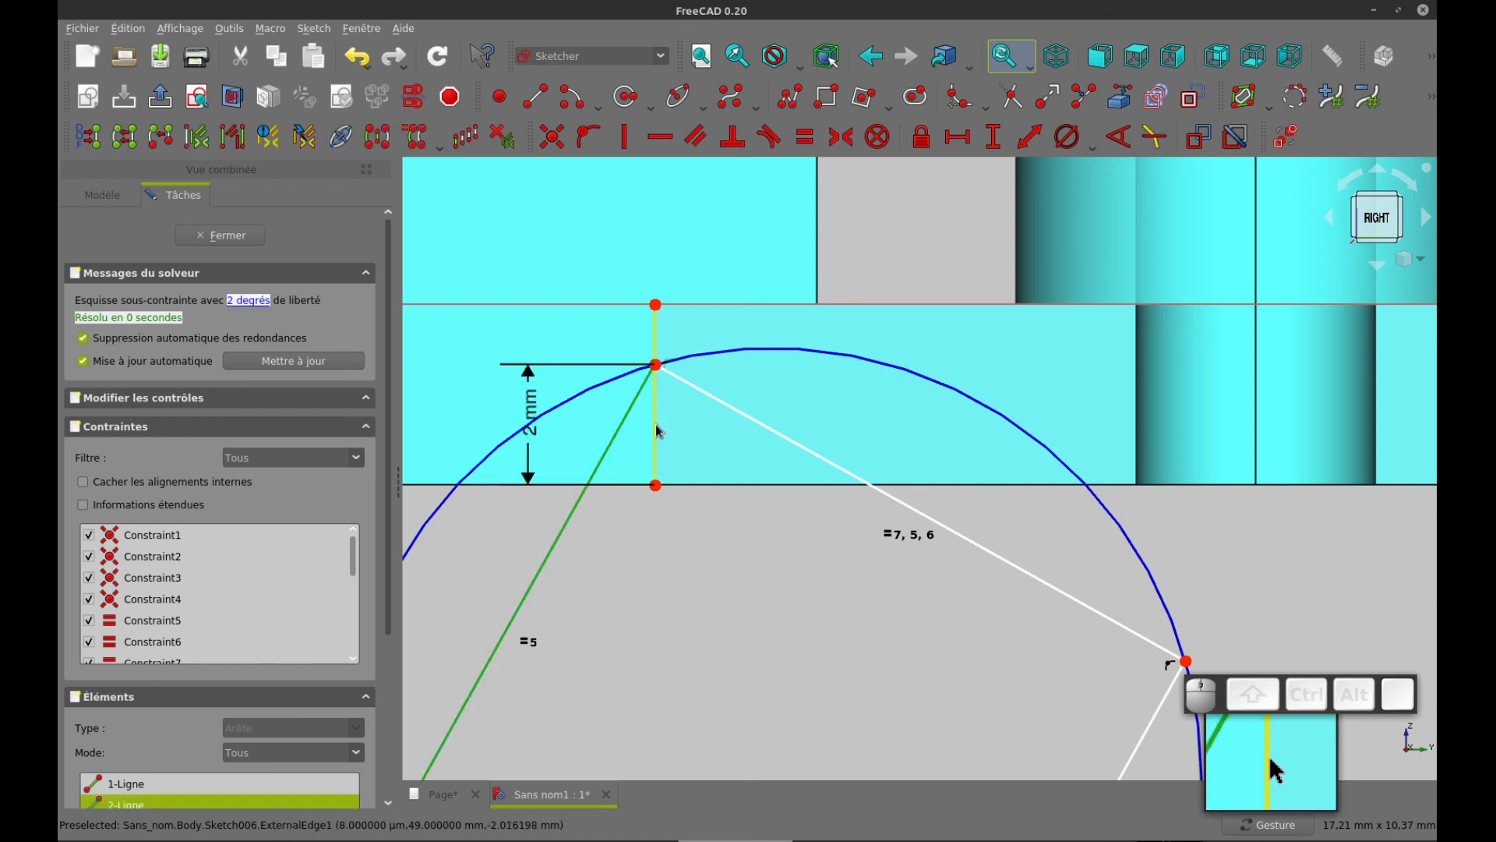
left_click(657, 429)
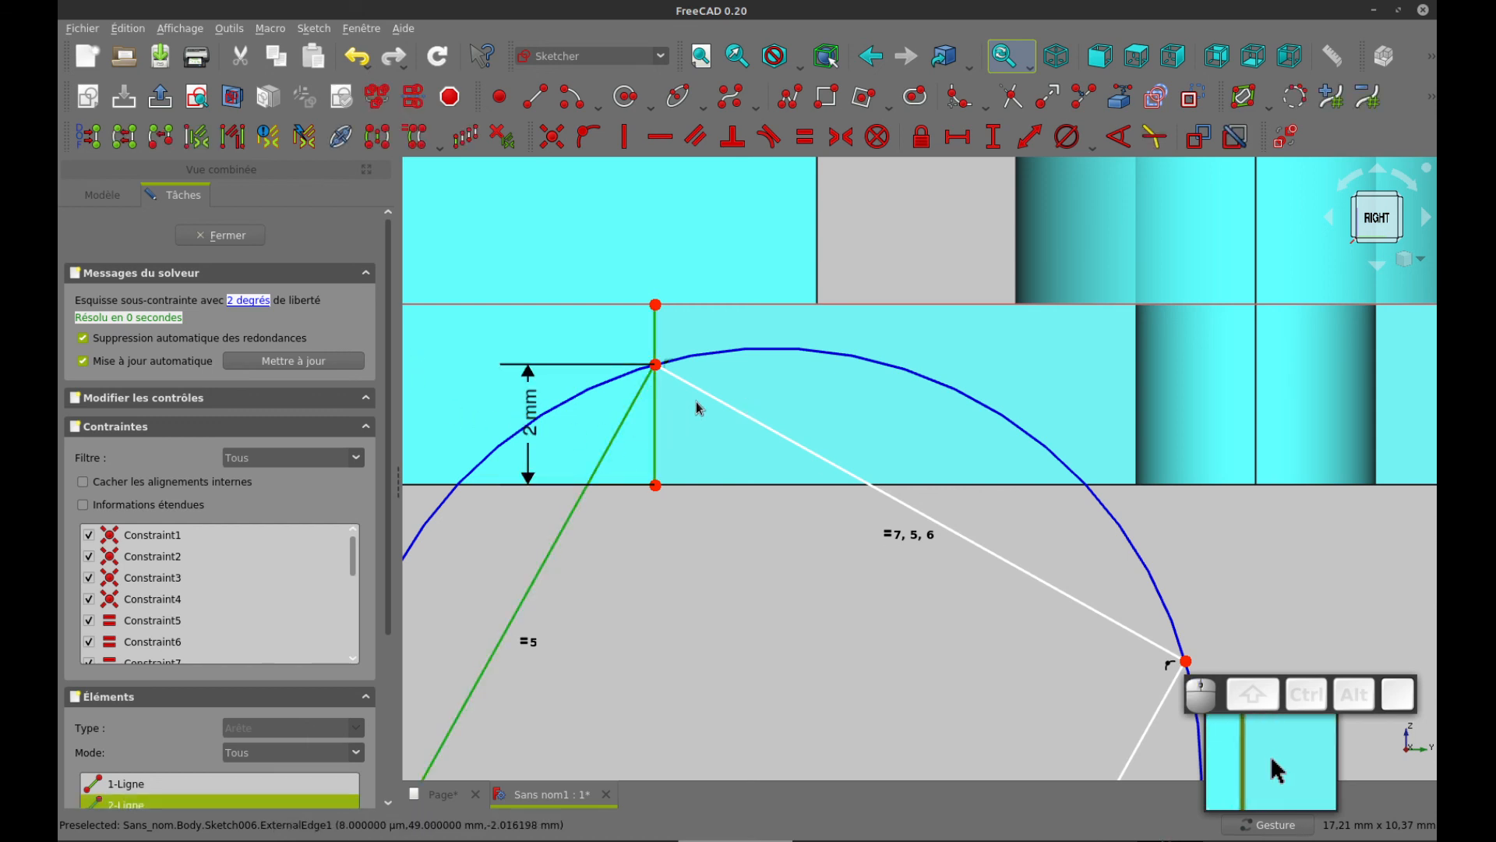
left_click(1126, 143)
key("Return")
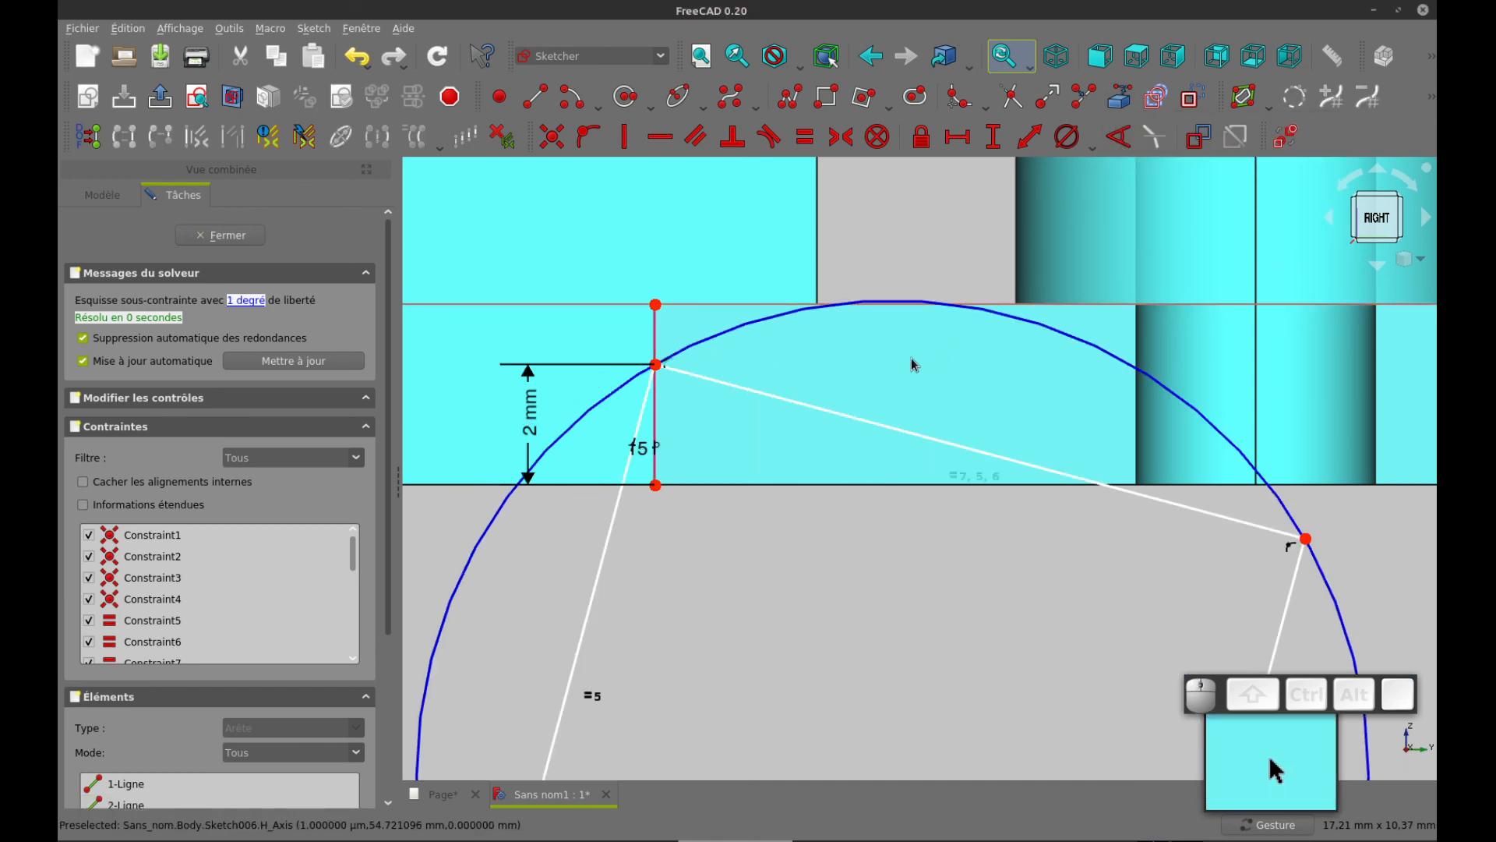
left_click_drag(648, 449, 649, 554)
Check the slanted cut's radius in the drawing's detail view and return to the sketch
right_click_drag(878, 580, 860, 532)
scroll(857, 499, "up", 2)
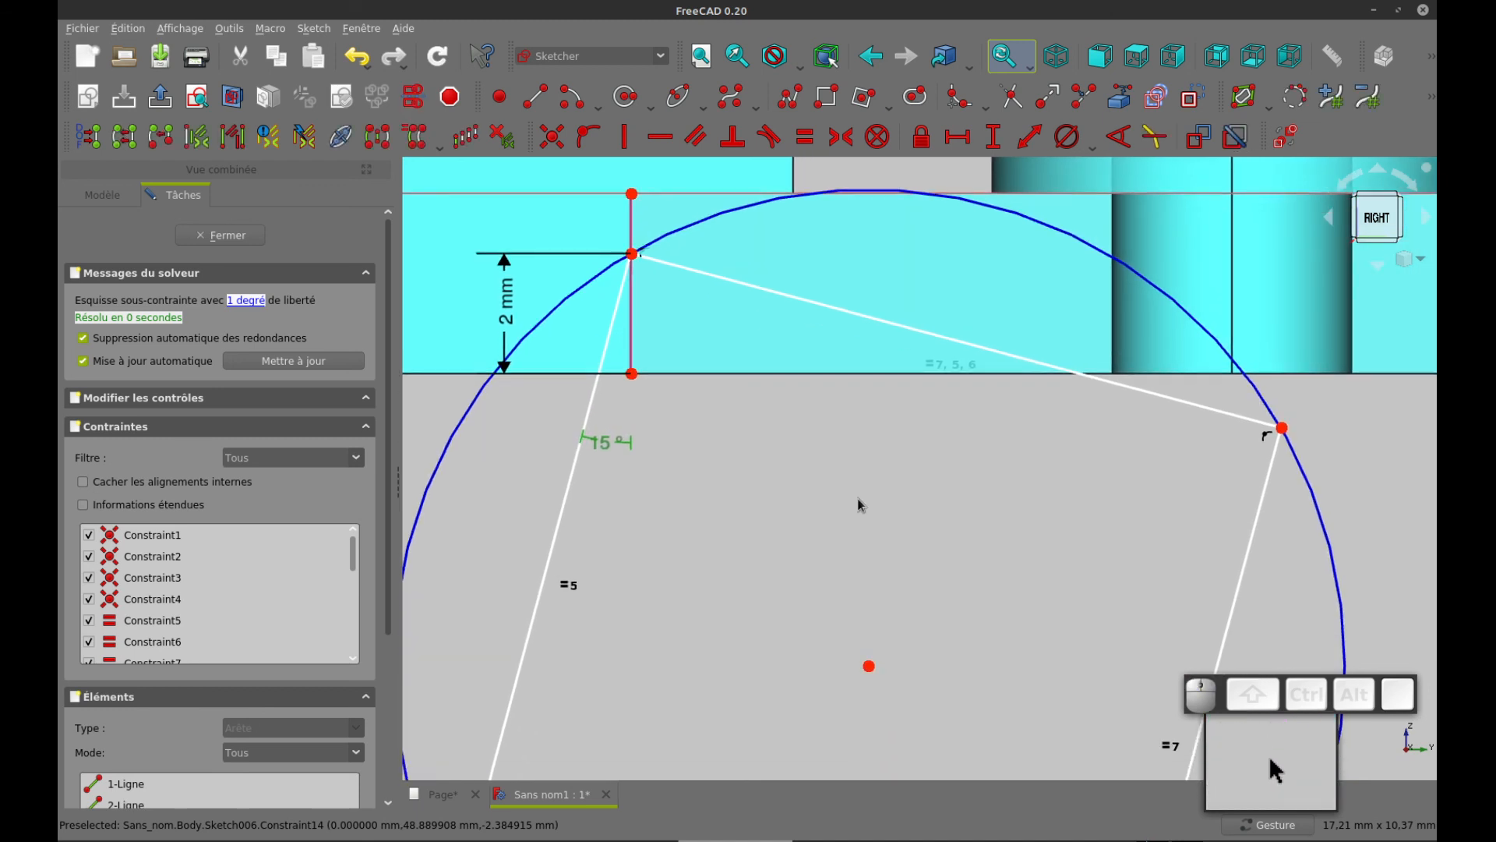
scroll(857, 498, "down", 4)
key("ctrl+Tab")
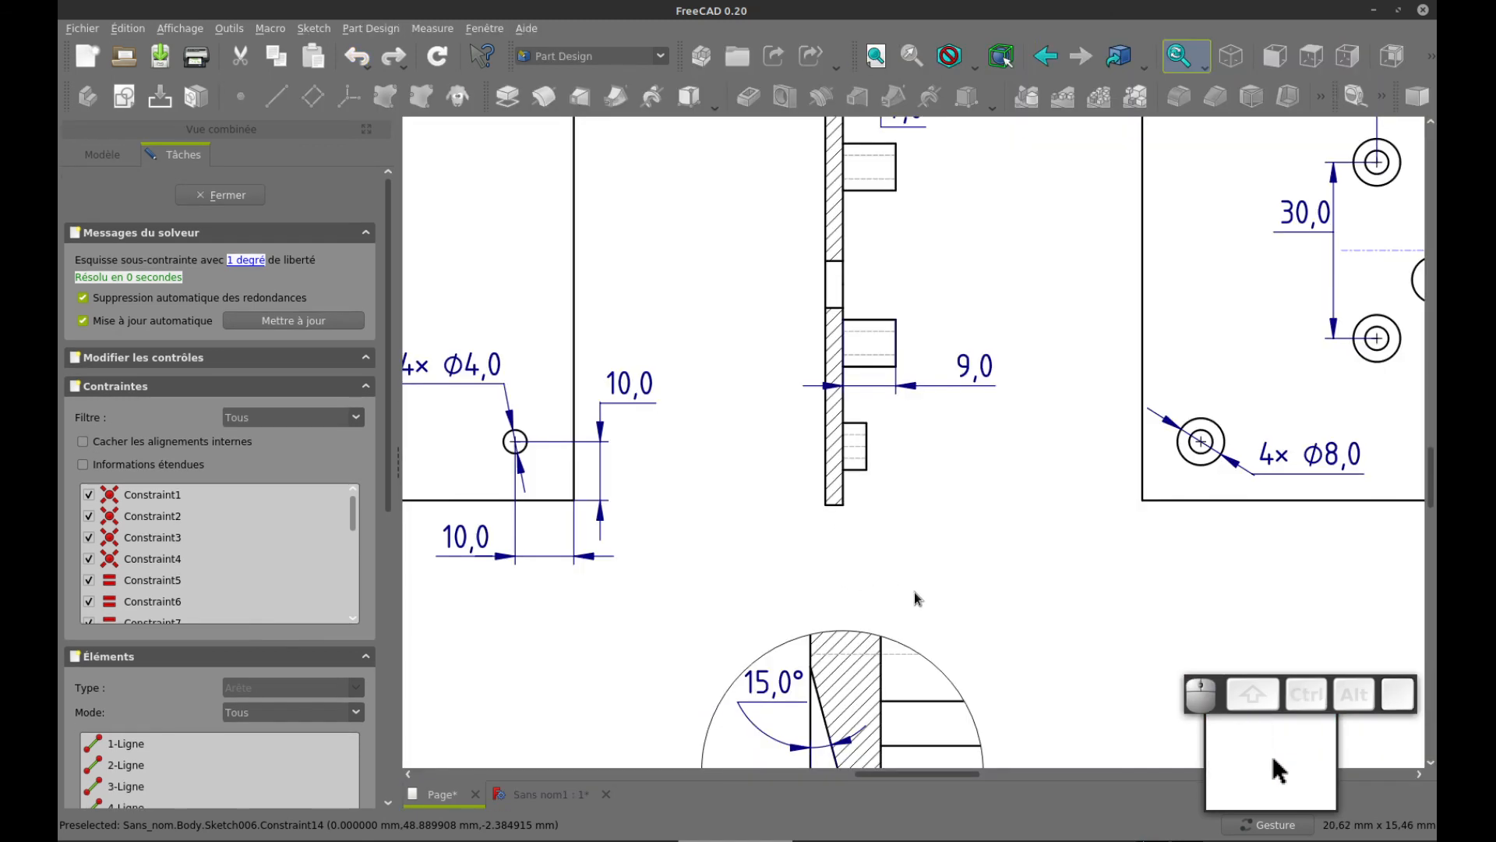
left_click_drag(952, 592, 942, 274)
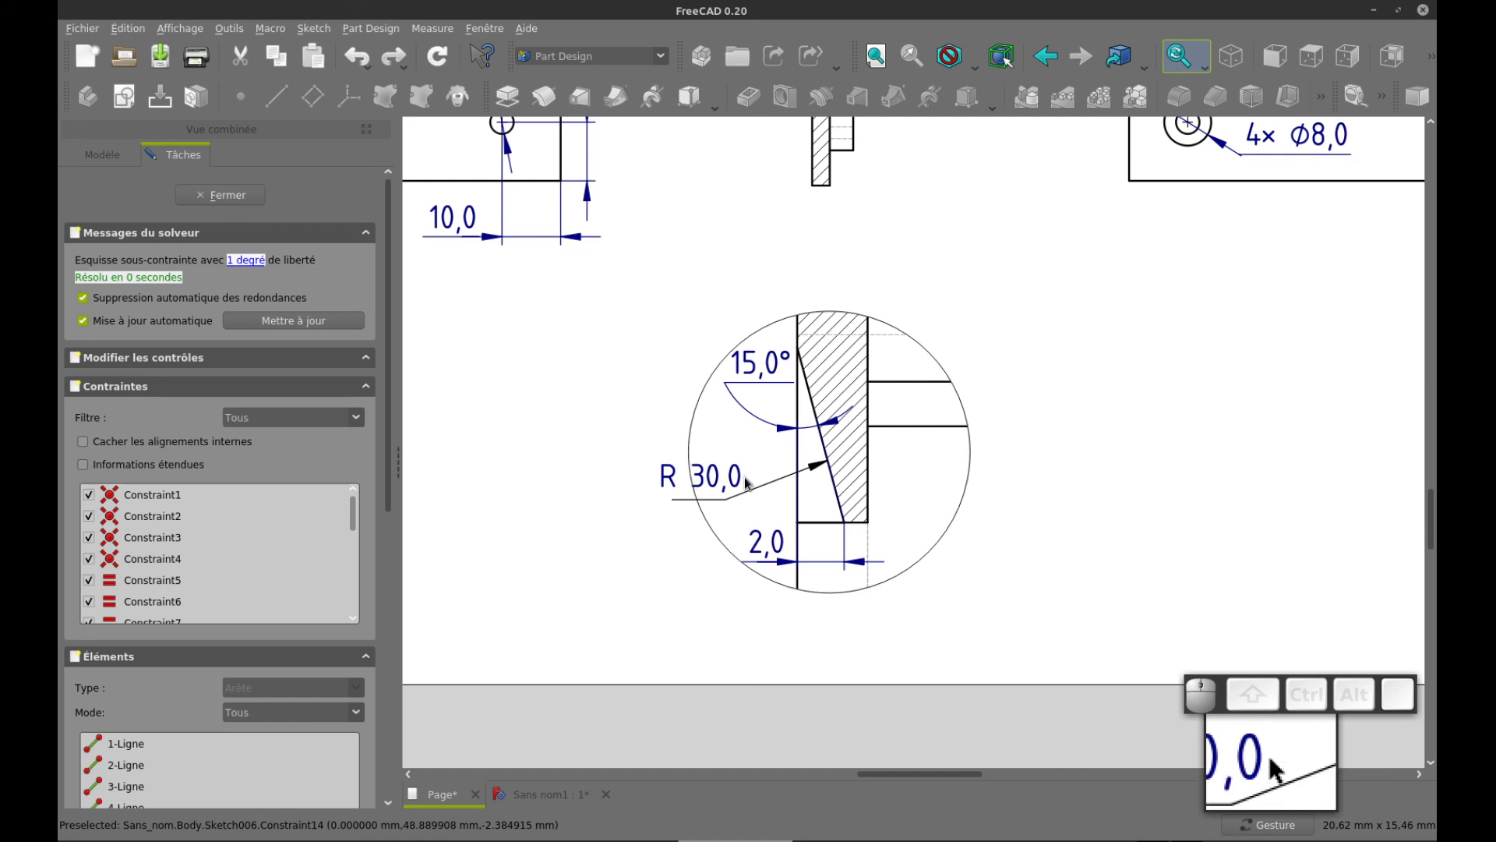
key("ctrl+Tab")
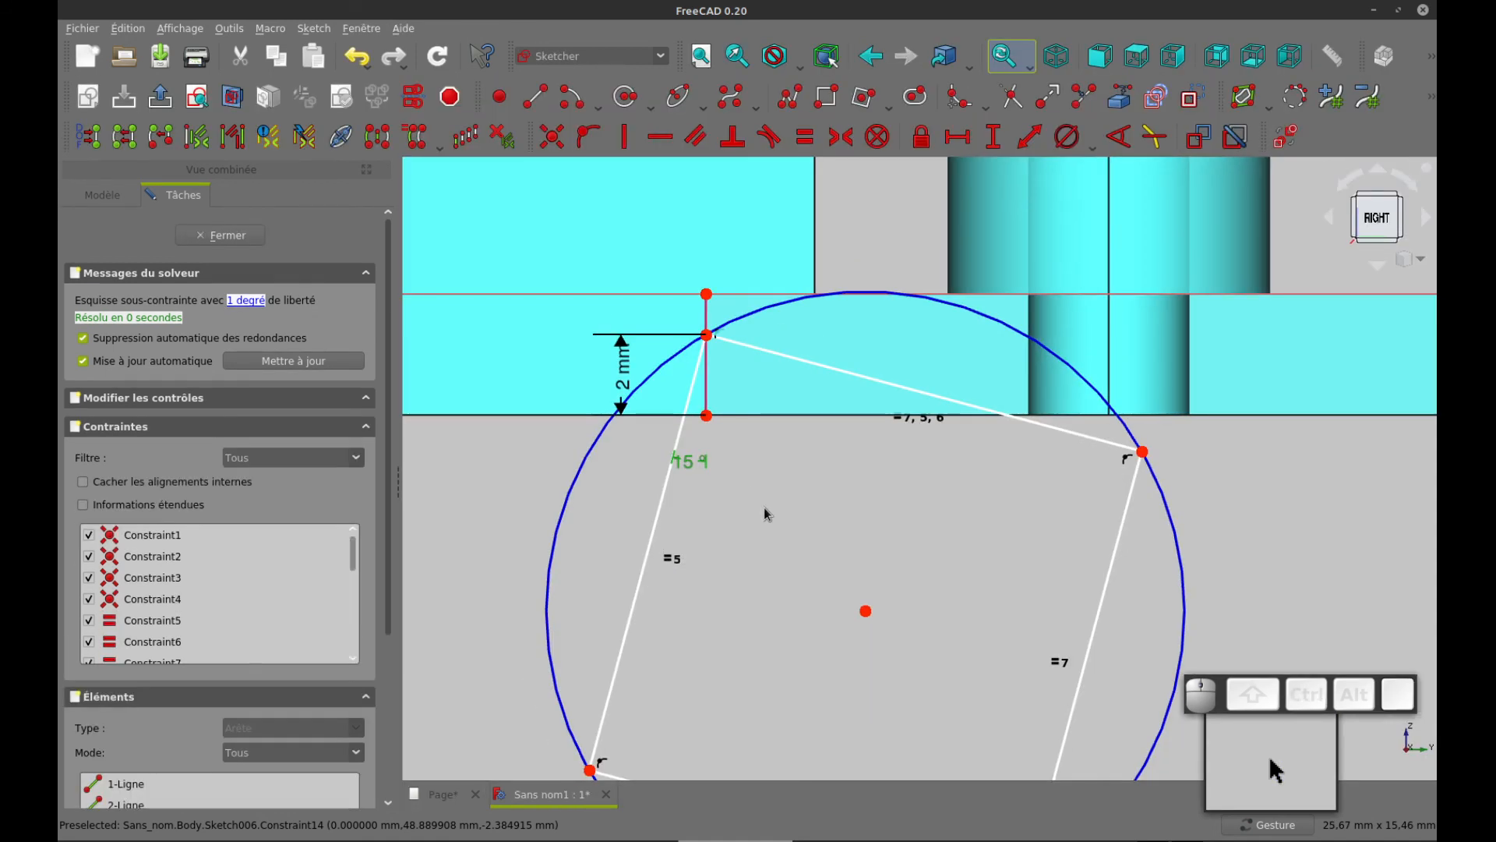
scroll(764, 513, "down", 3)
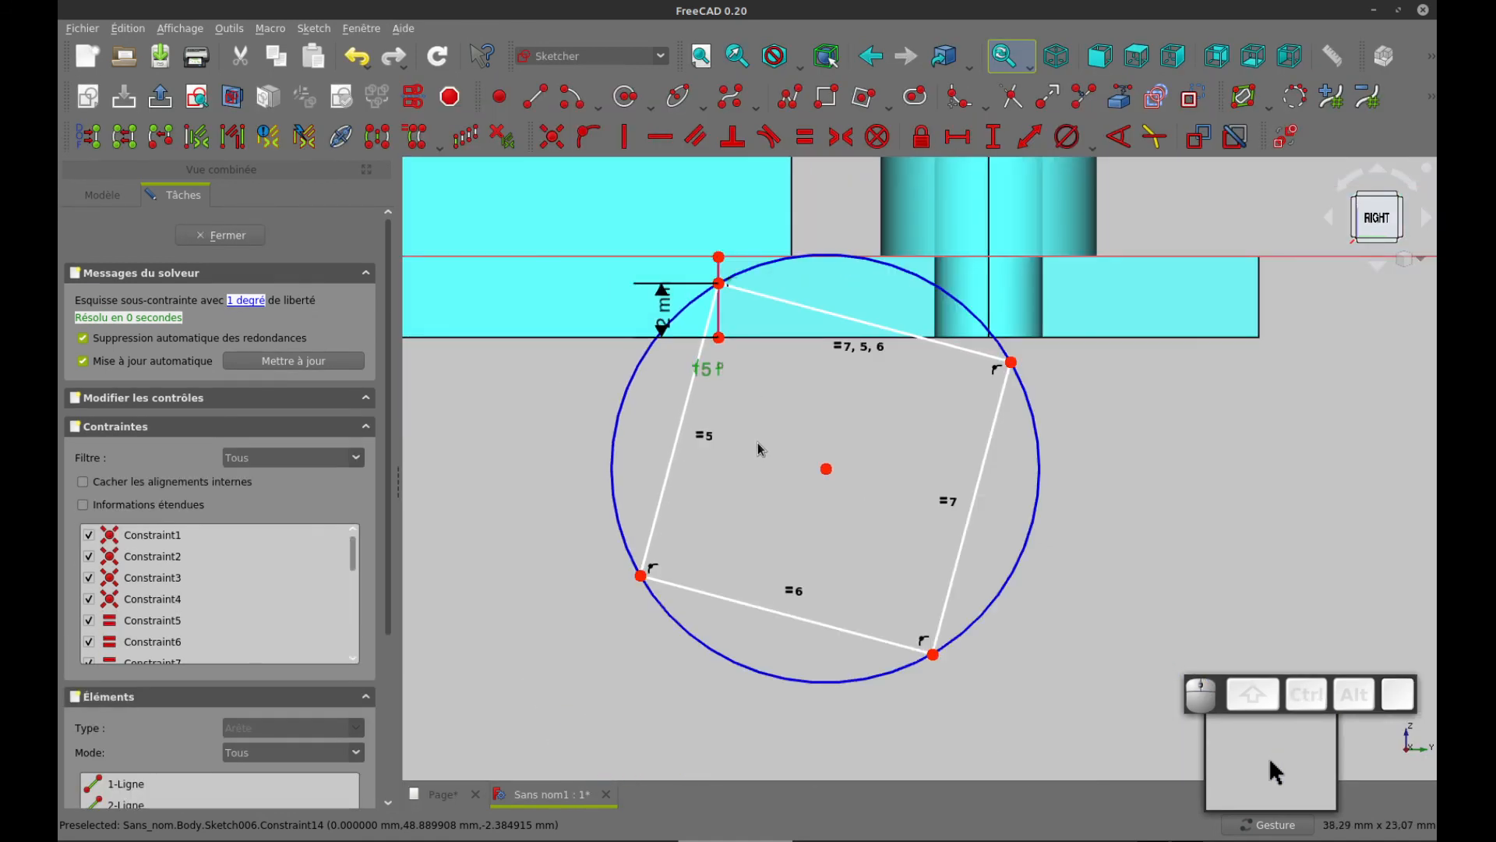
right_click_drag(759, 450, 771, 424)
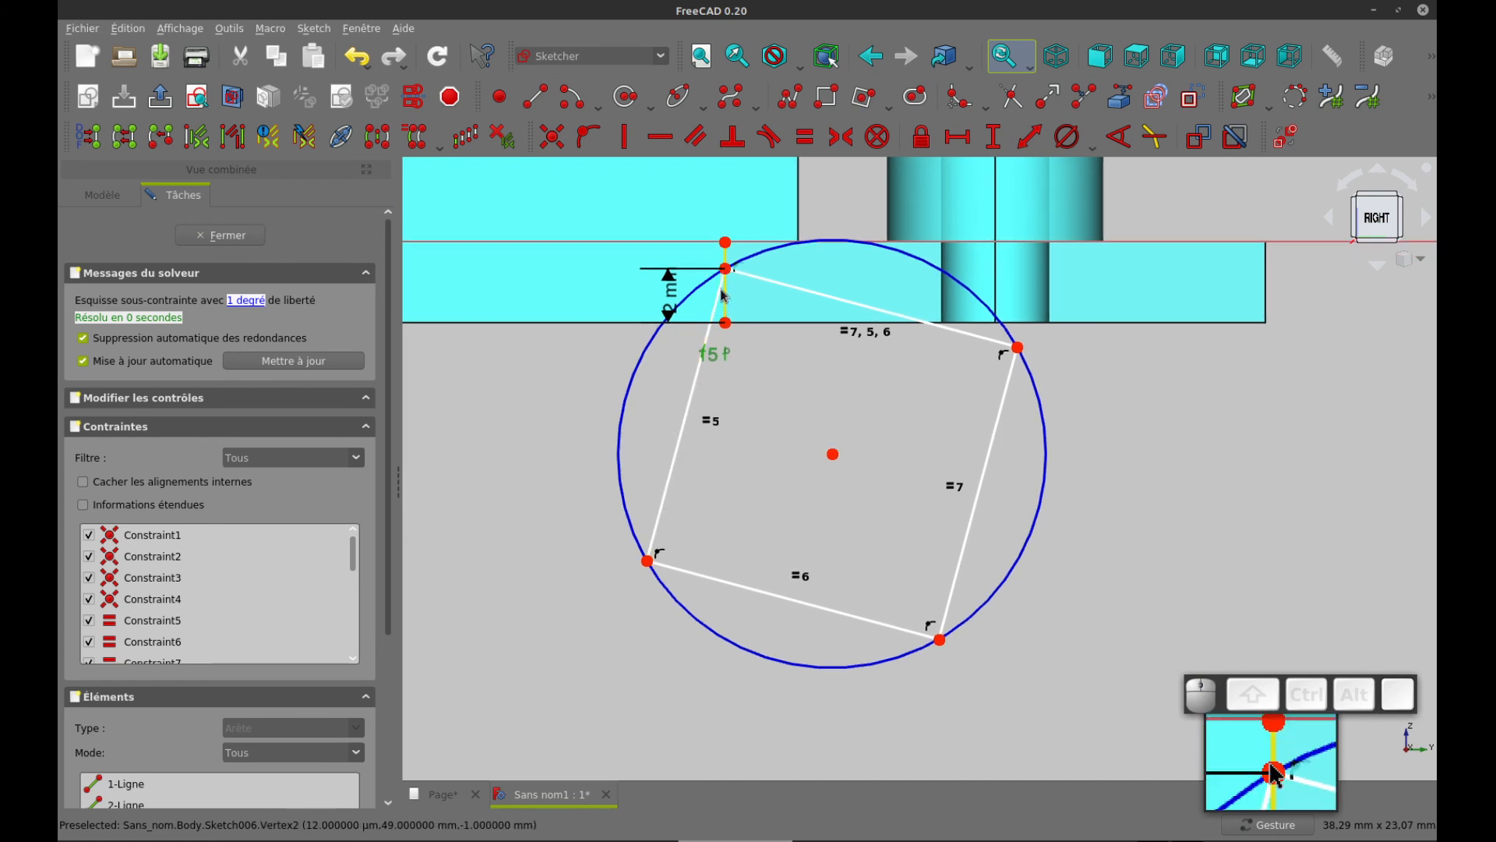
left_click_drag(733, 465, 755, 517)
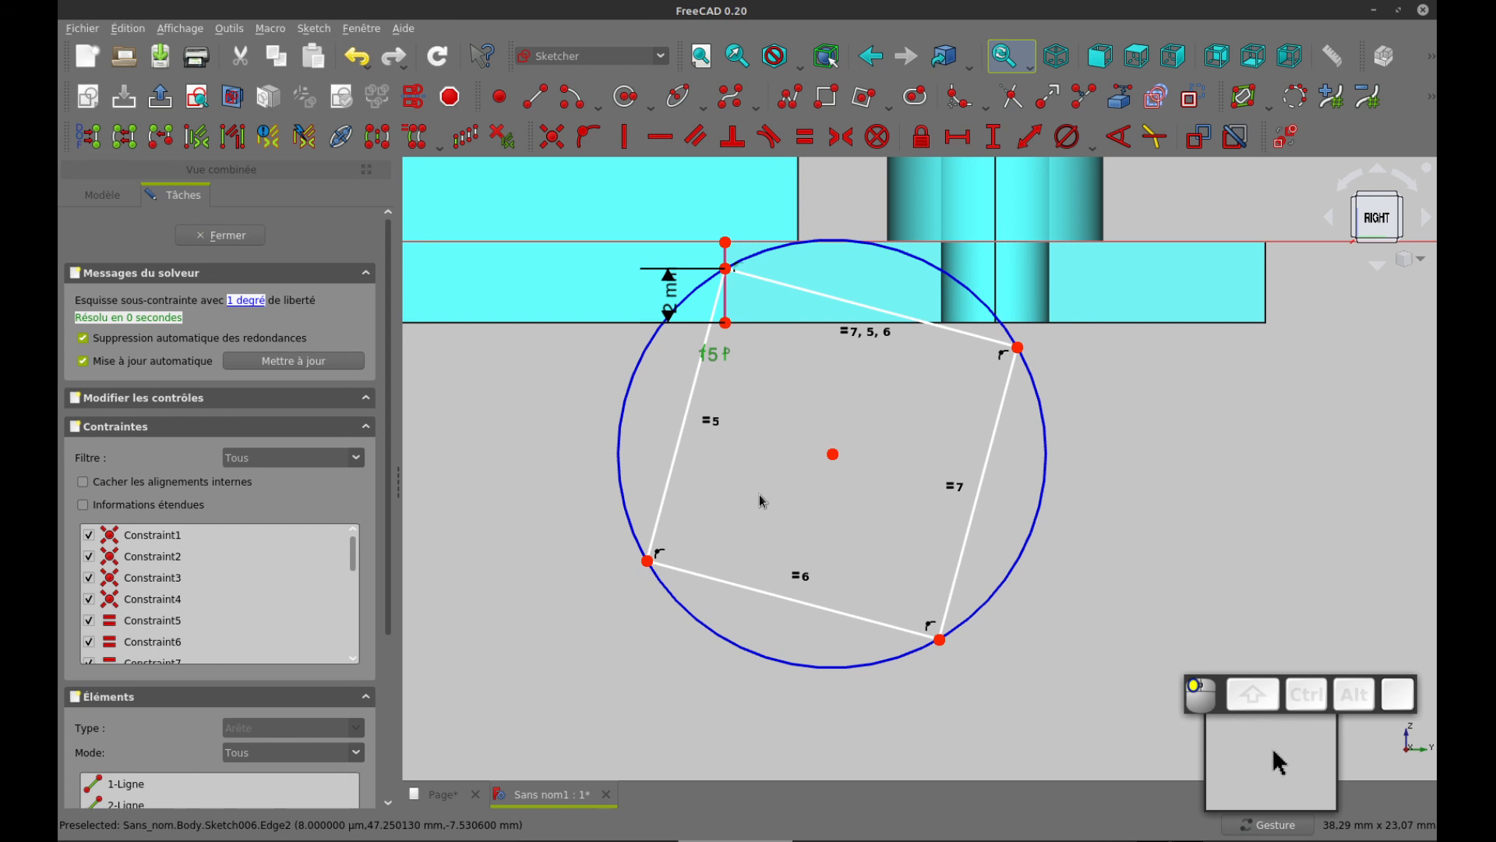
right_click_drag(757, 461, 818, 539)
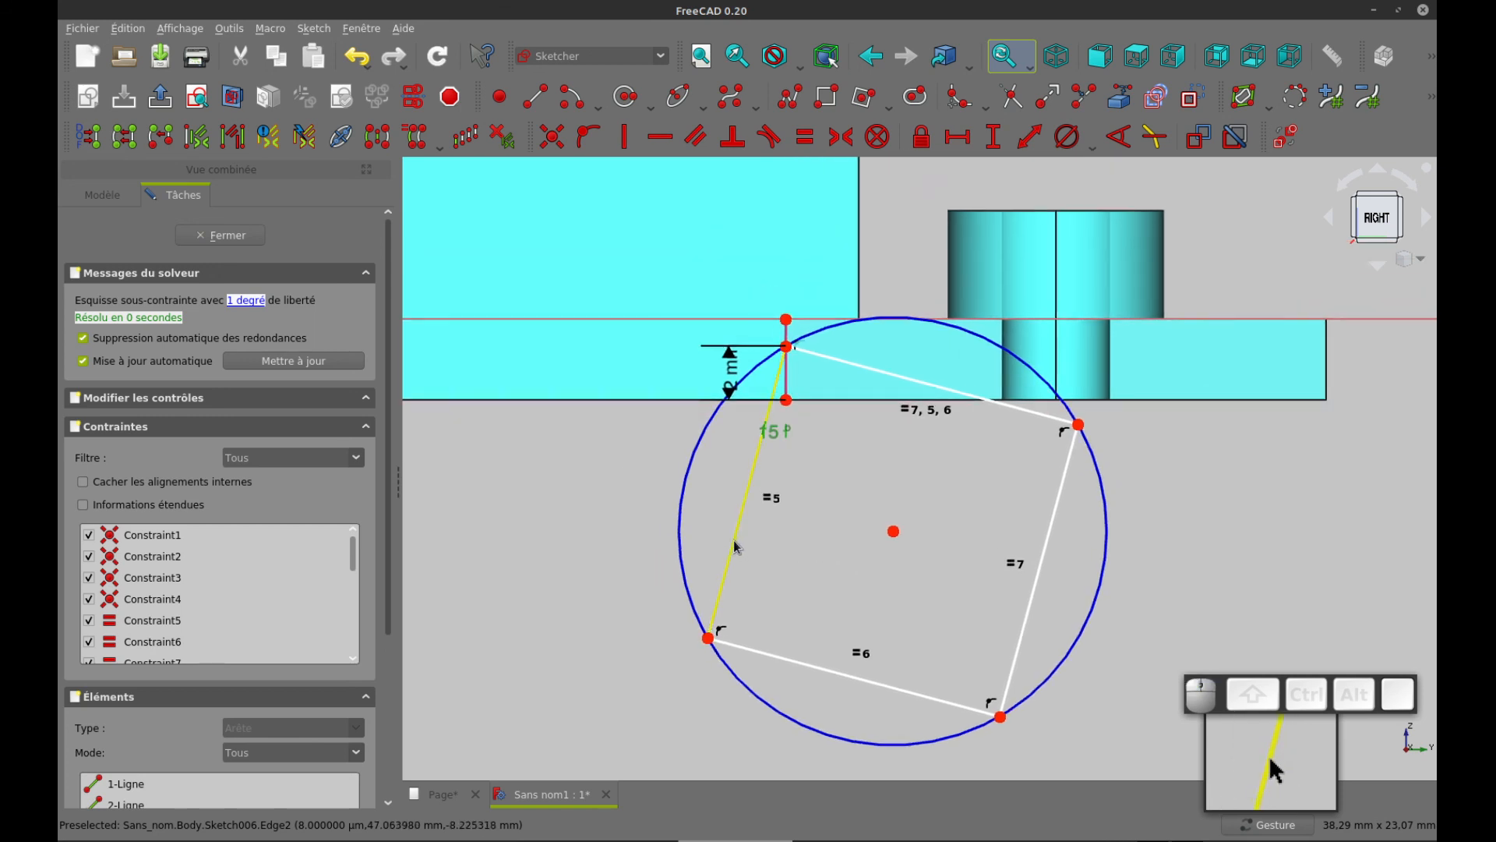
left_click(736, 546)
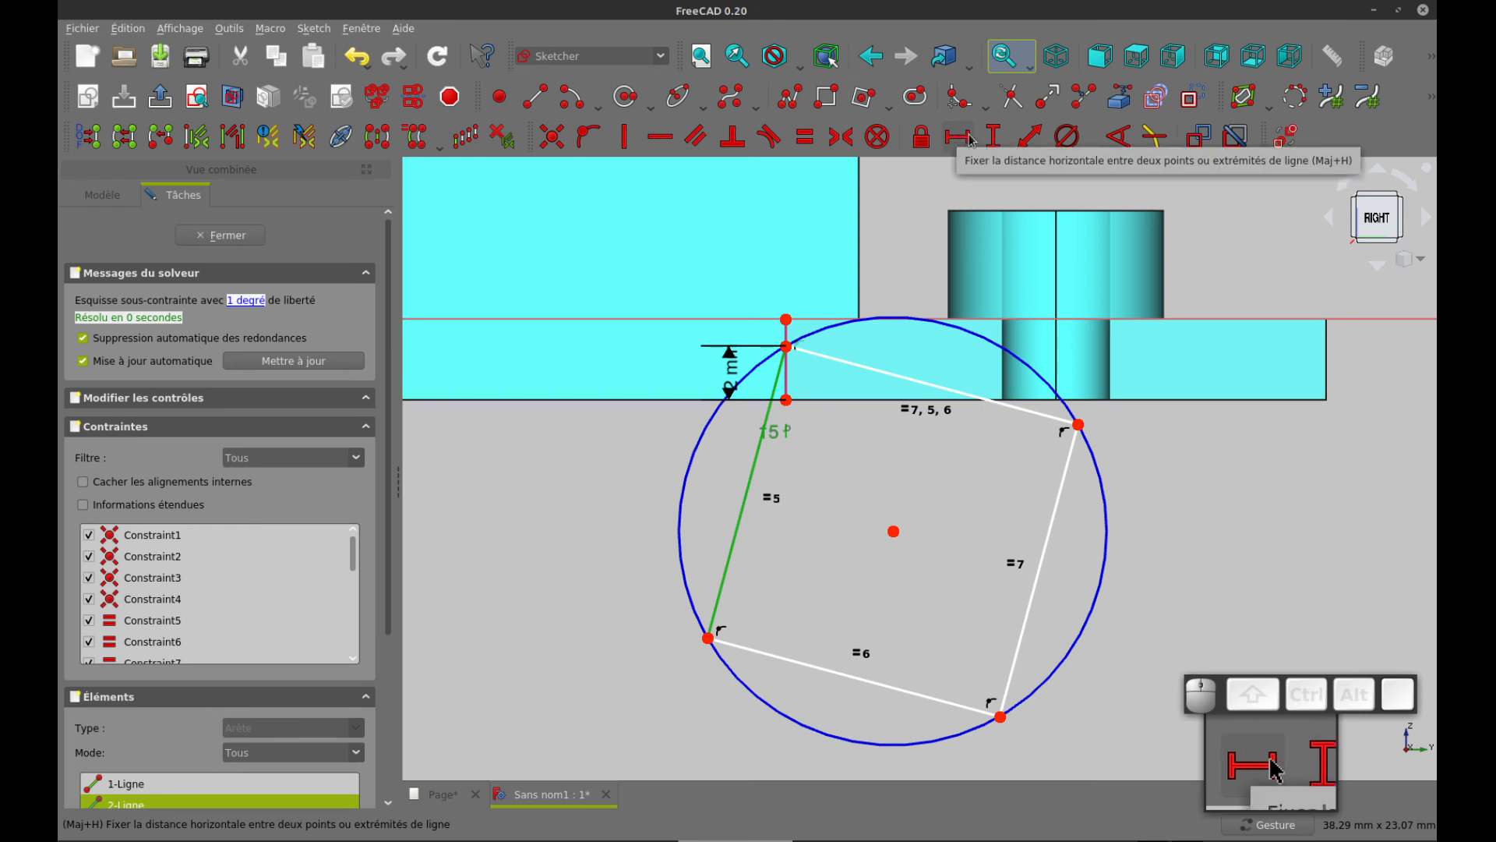
left_click(1031, 140)
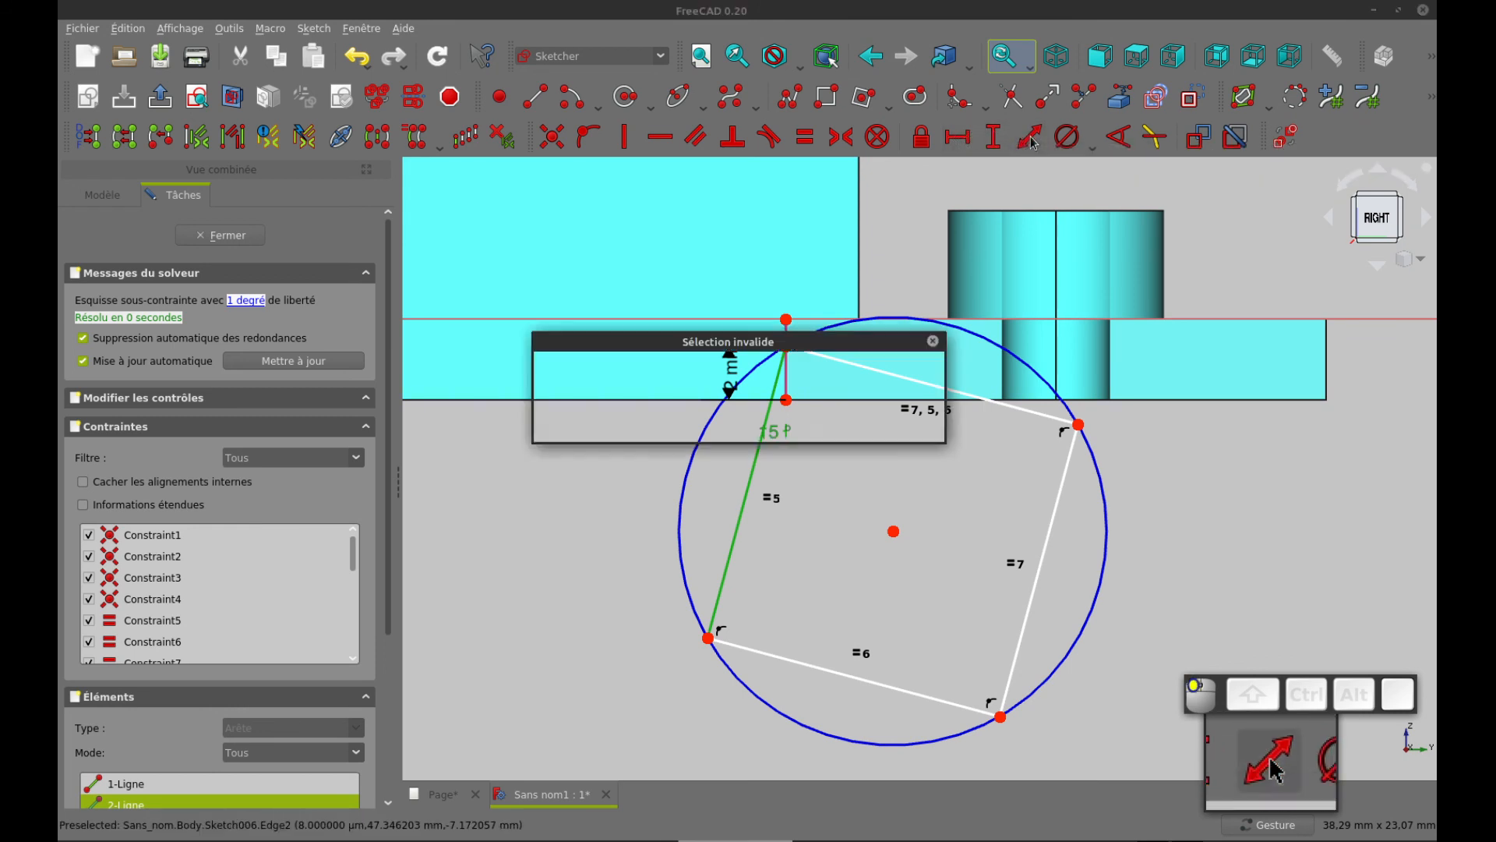
left_click(894, 418)
left_click(873, 460)
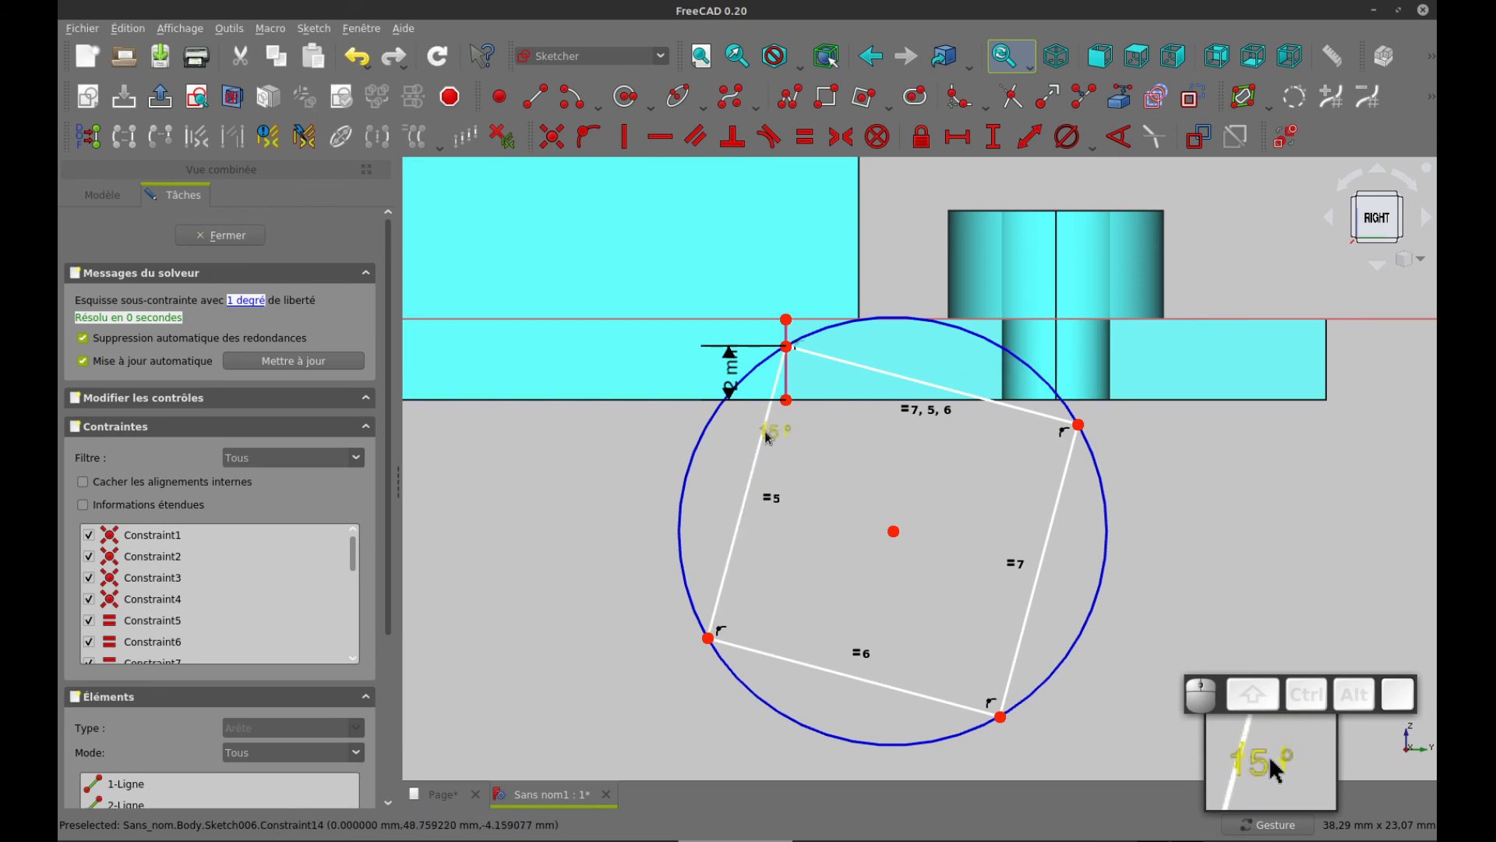
Constrain the length of the square's slanted side to 30 mm and place the dimension outside the profile
left_click(755, 471)
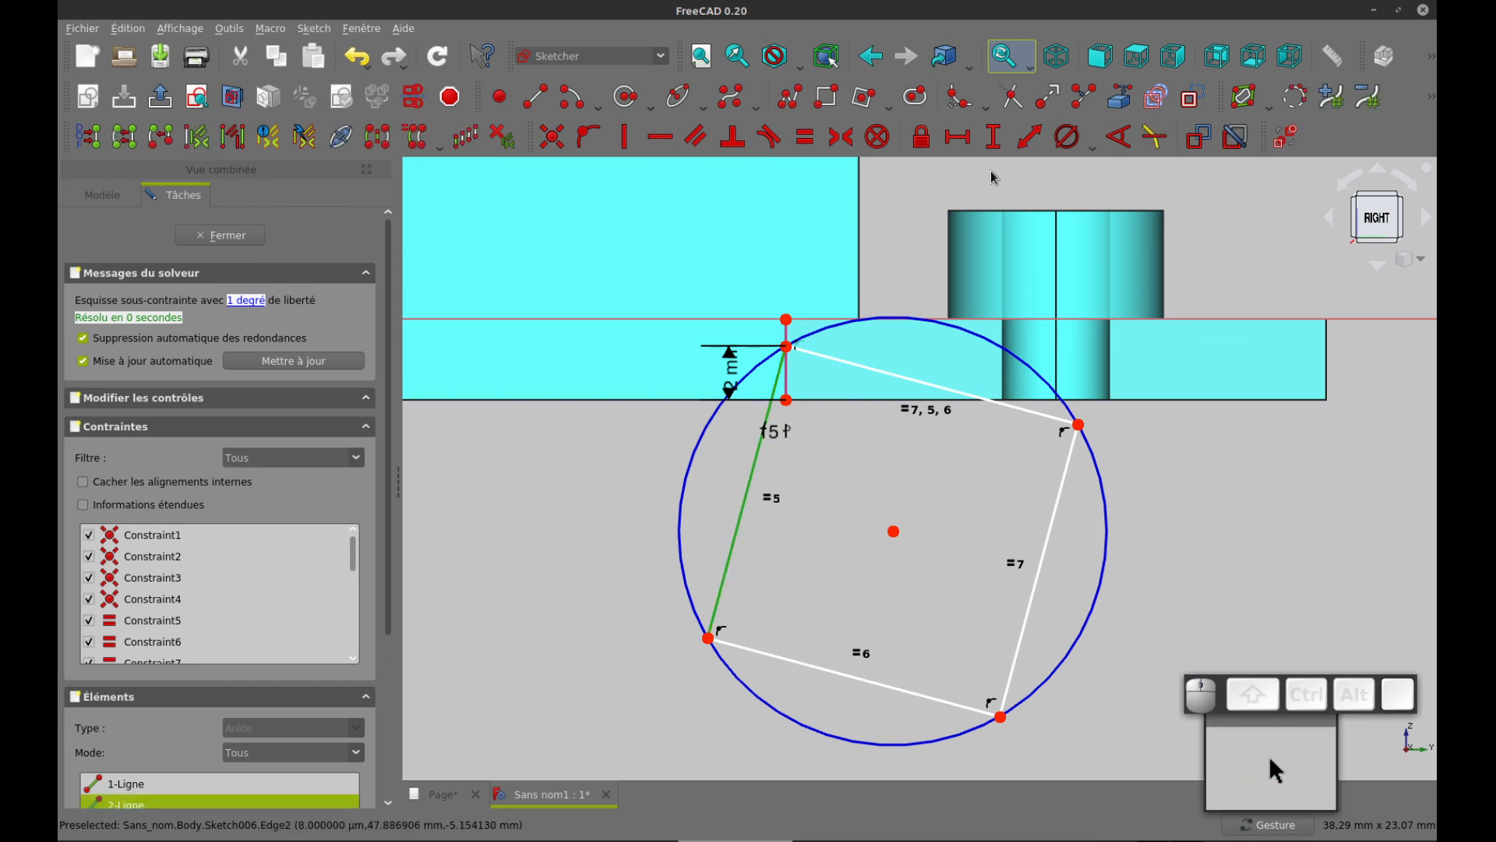
left_click(1029, 137)
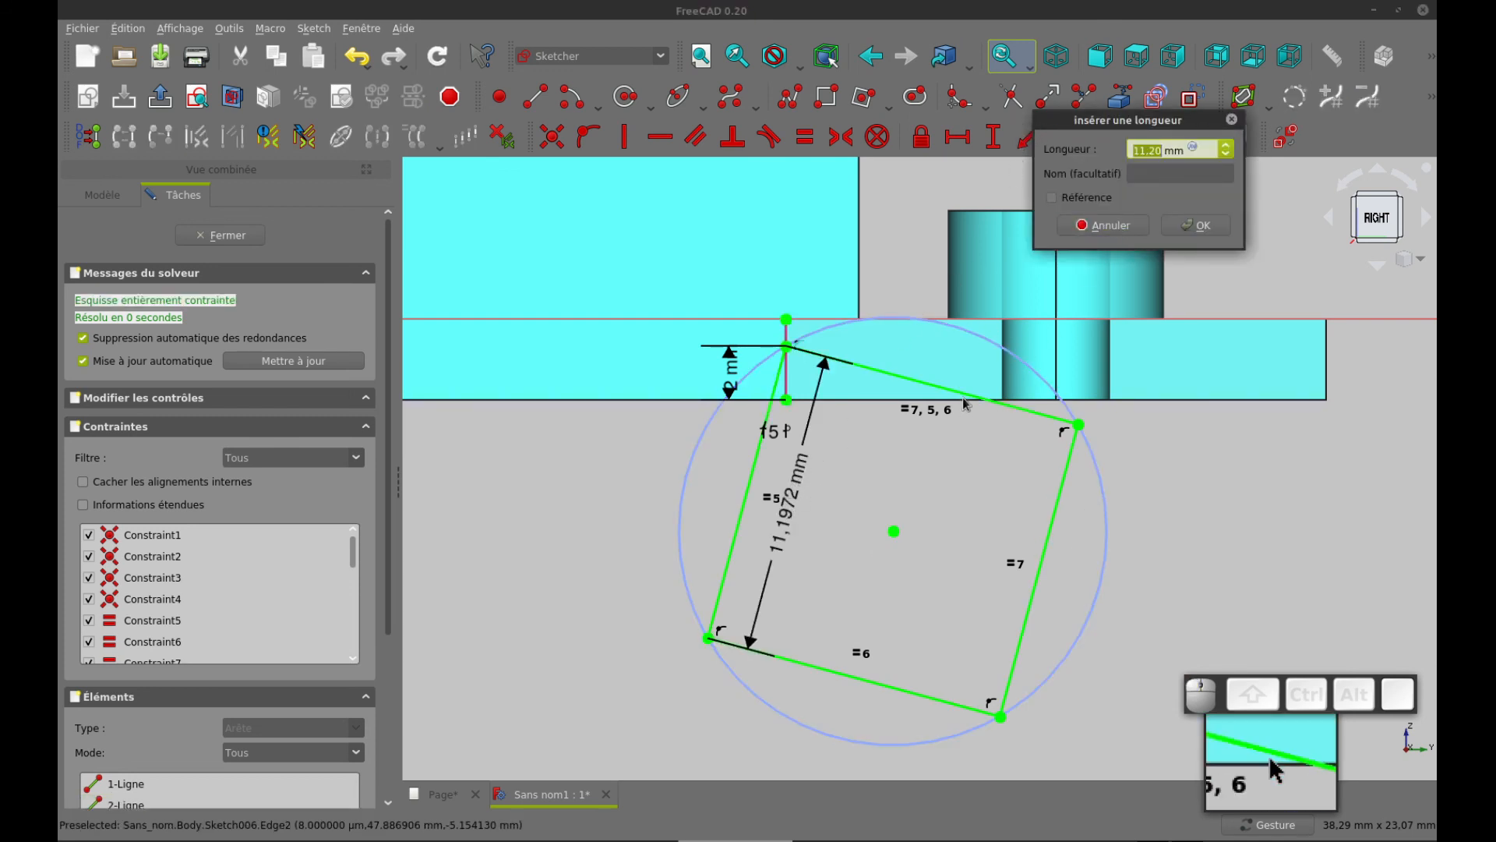
type("30")
key("Return")
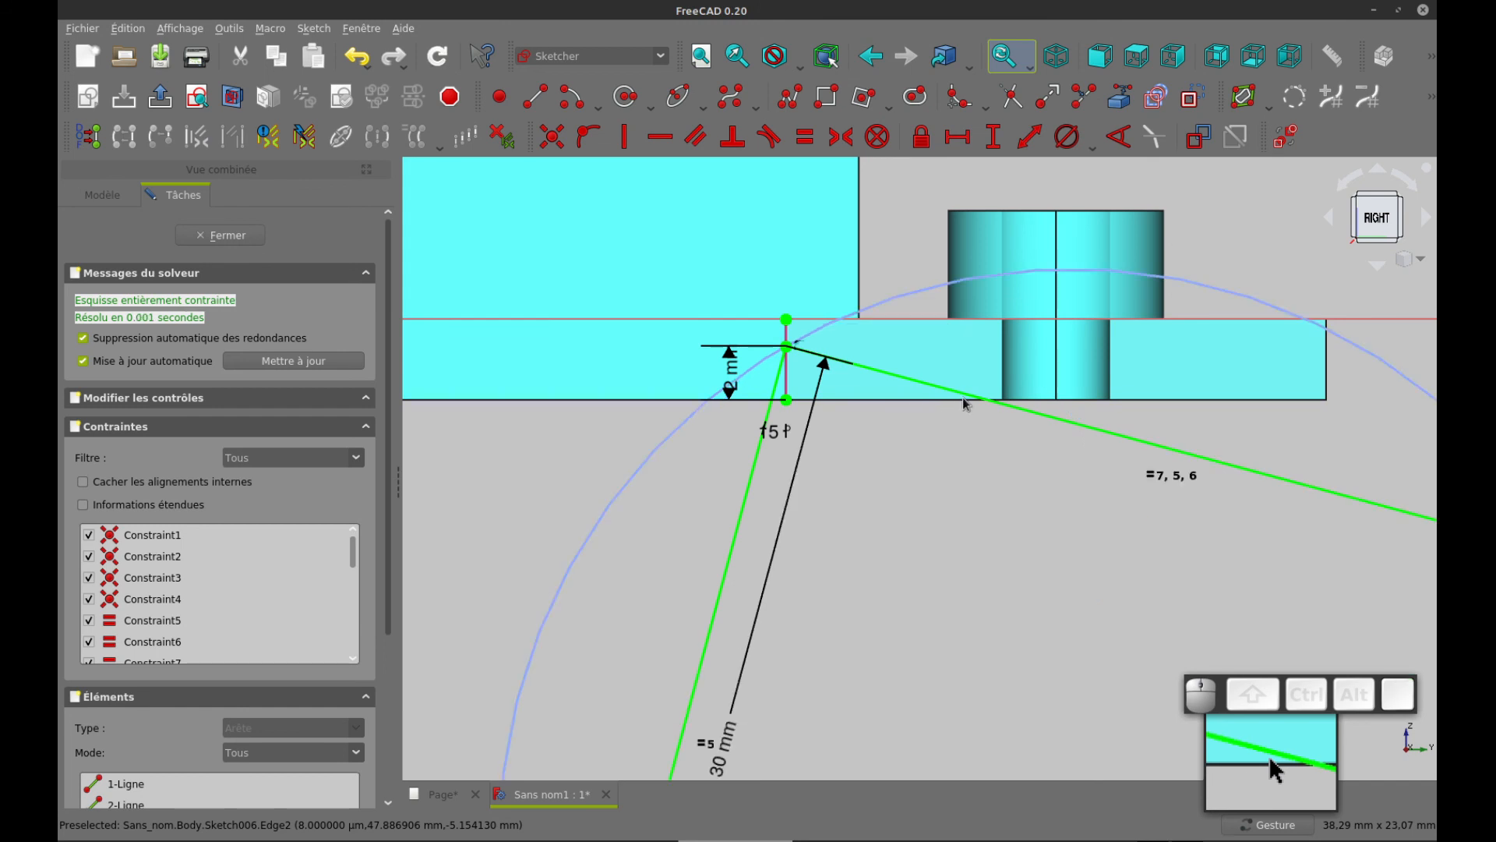
scroll(882, 608, "down", 3)
right_click_drag(898, 613, 852, 453)
mouse_move(771, 506)
left_mouse_down()
mouse_move(633, 479)
mouse_move(592, 506)
left_mouse_up()
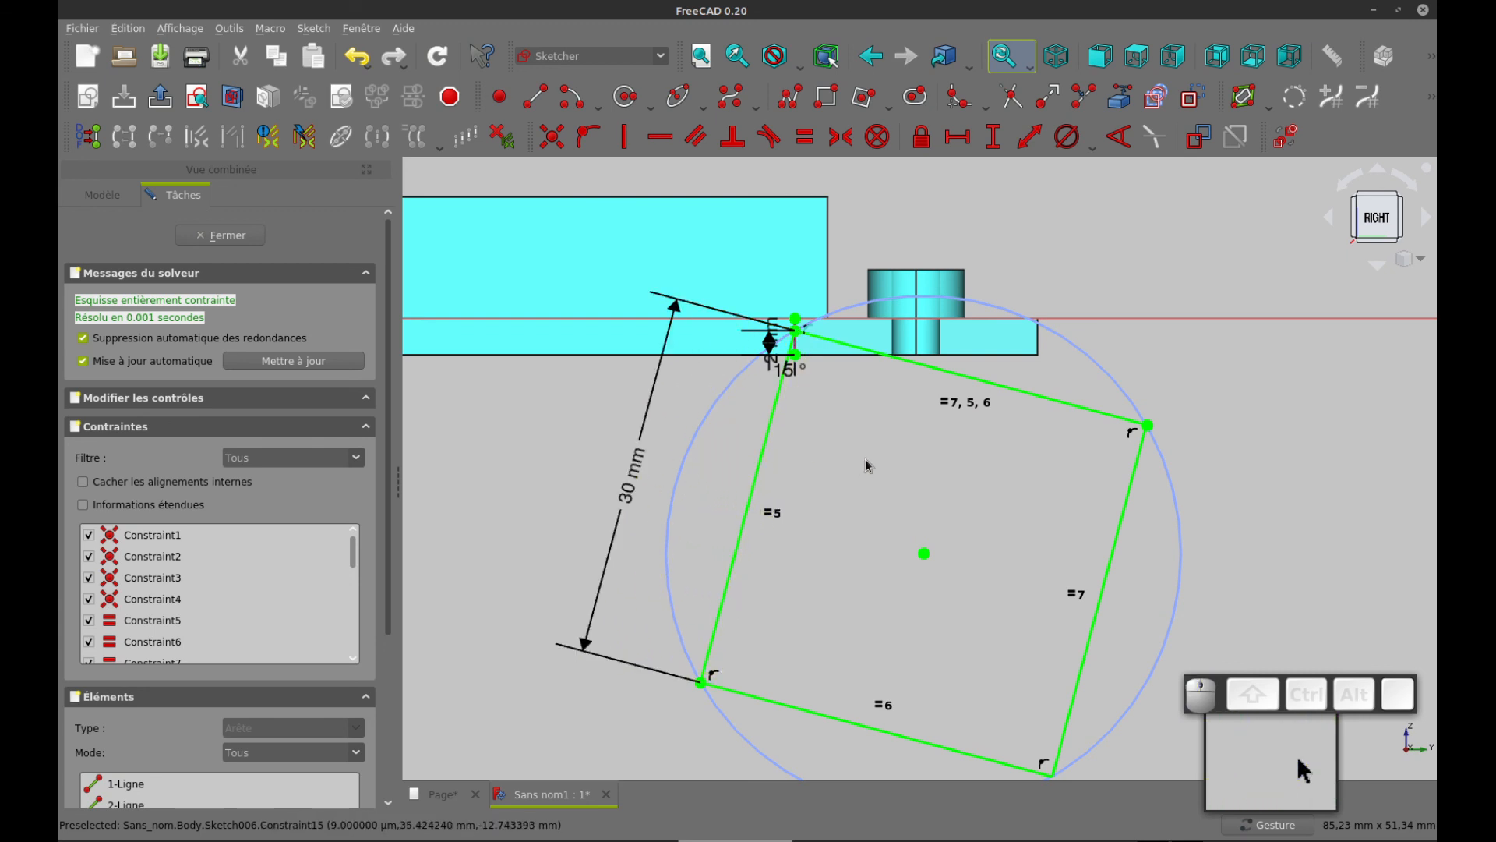
Draw a construction line along the square's lower side between its two corners and close the sketch
scroll(831, 498, "up", 5)
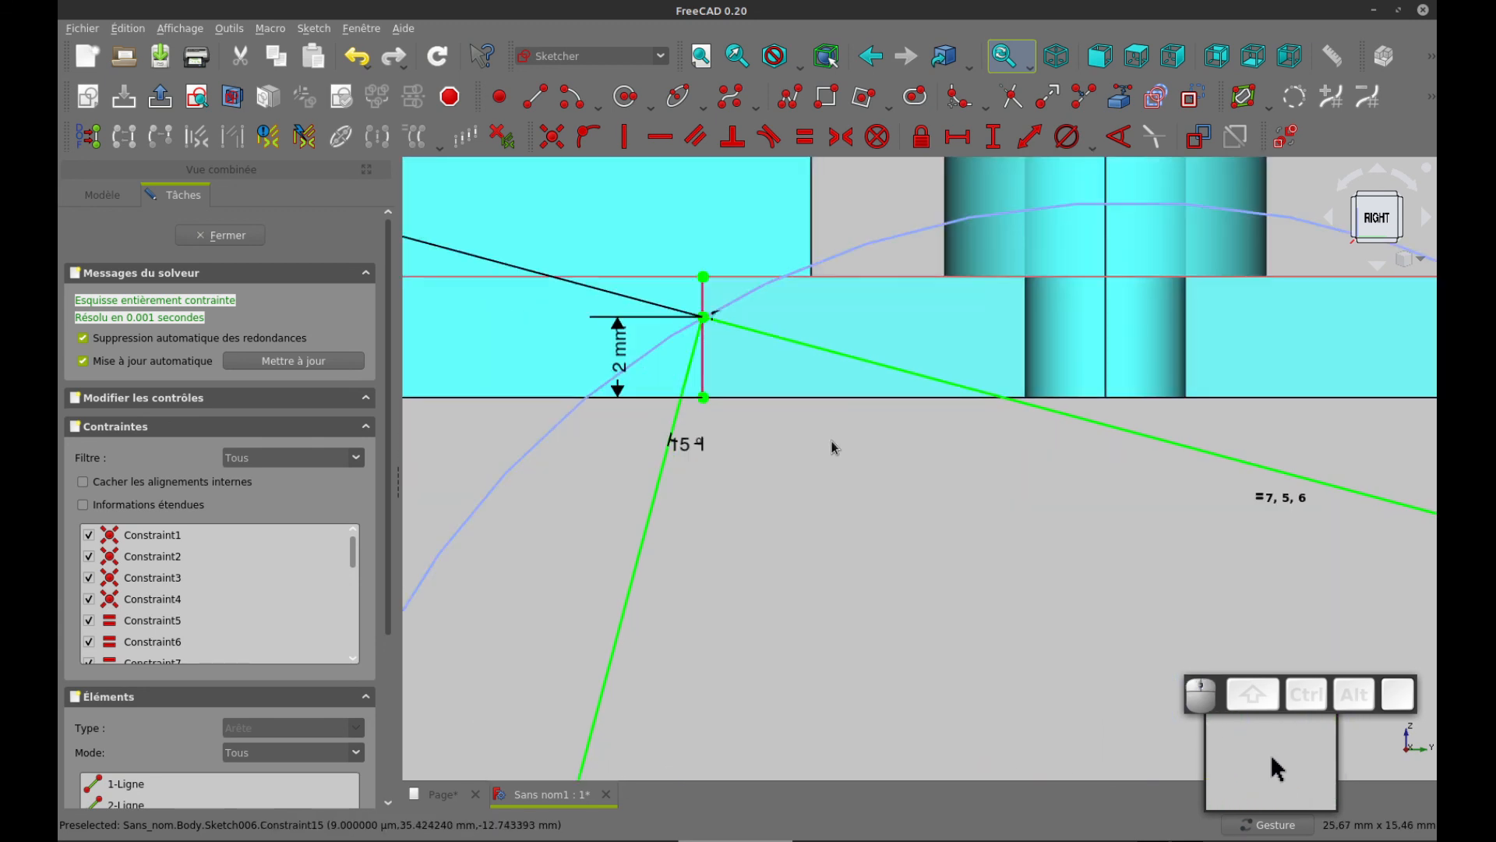
right_click_drag(832, 447, 845, 521)
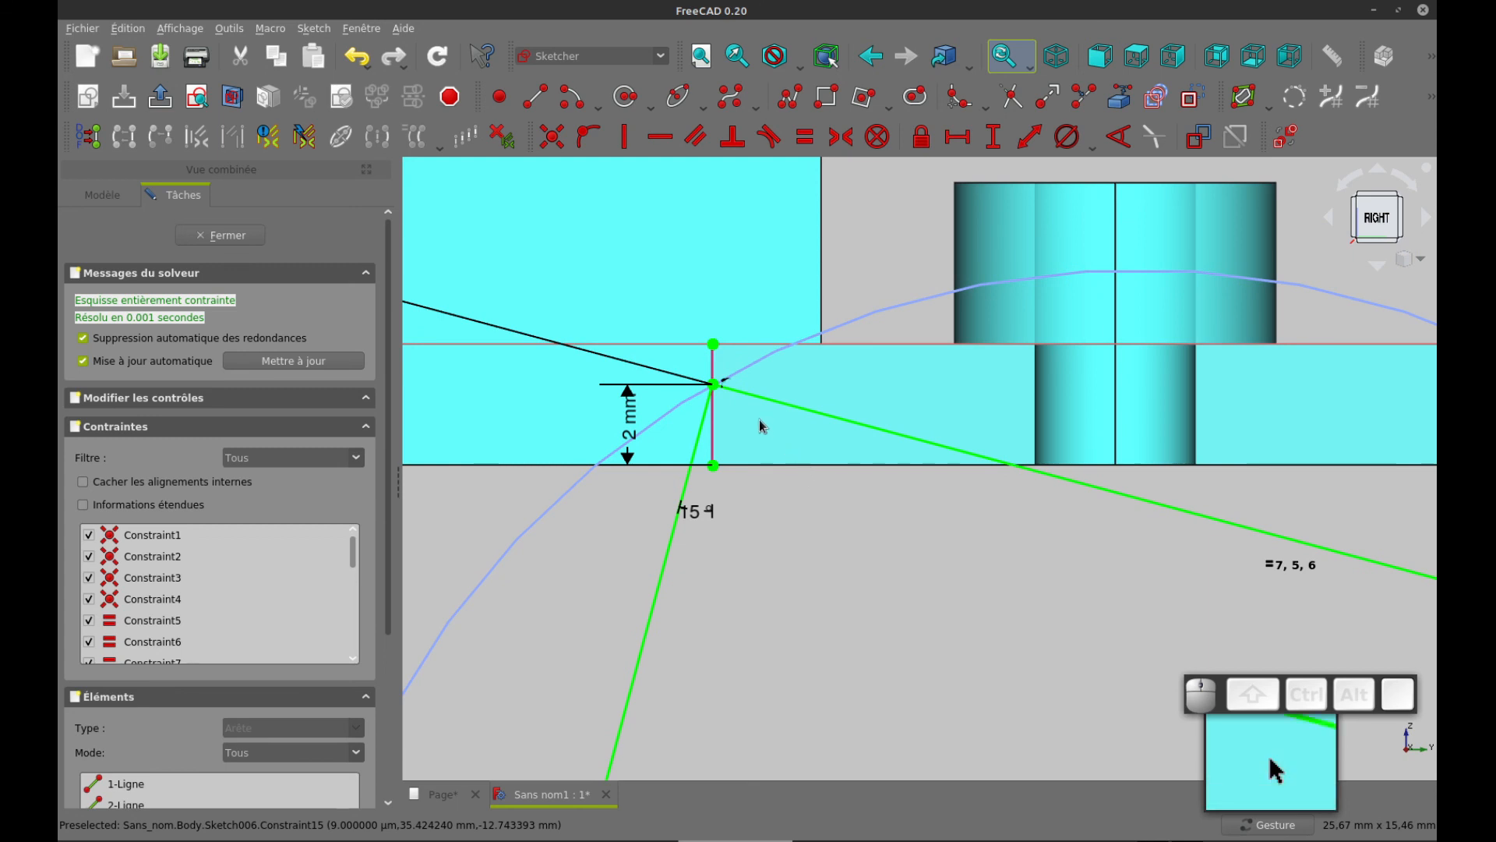
mouse_move(931, 562)
right_mouse_down()
mouse_move(938, 575)
mouse_move(906, 474)
mouse_move(855, 449)
right_mouse_up()
scroll(906, 466, "down", 5)
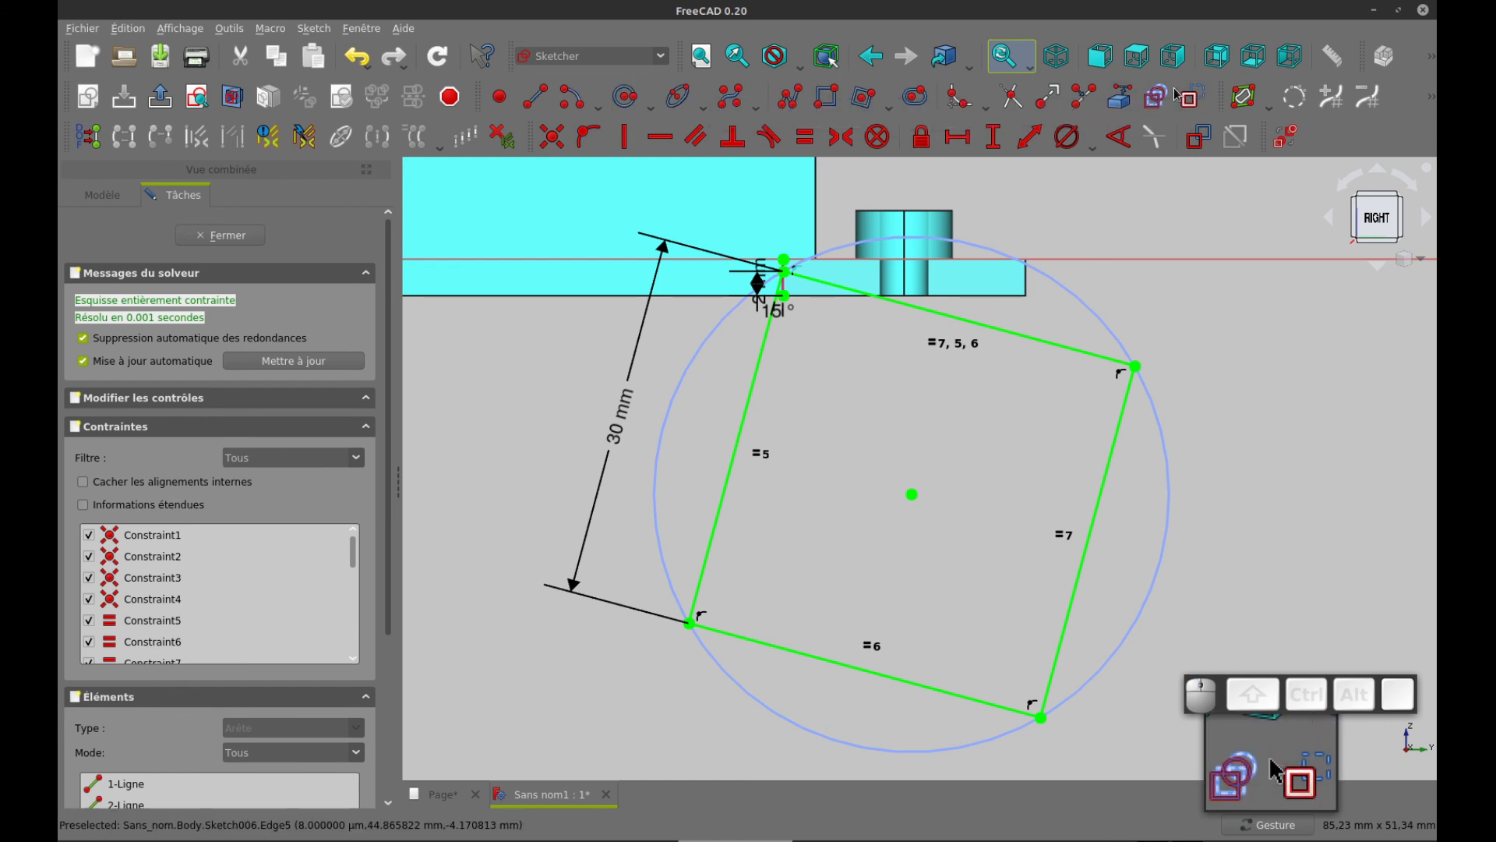
left_click(583, 108)
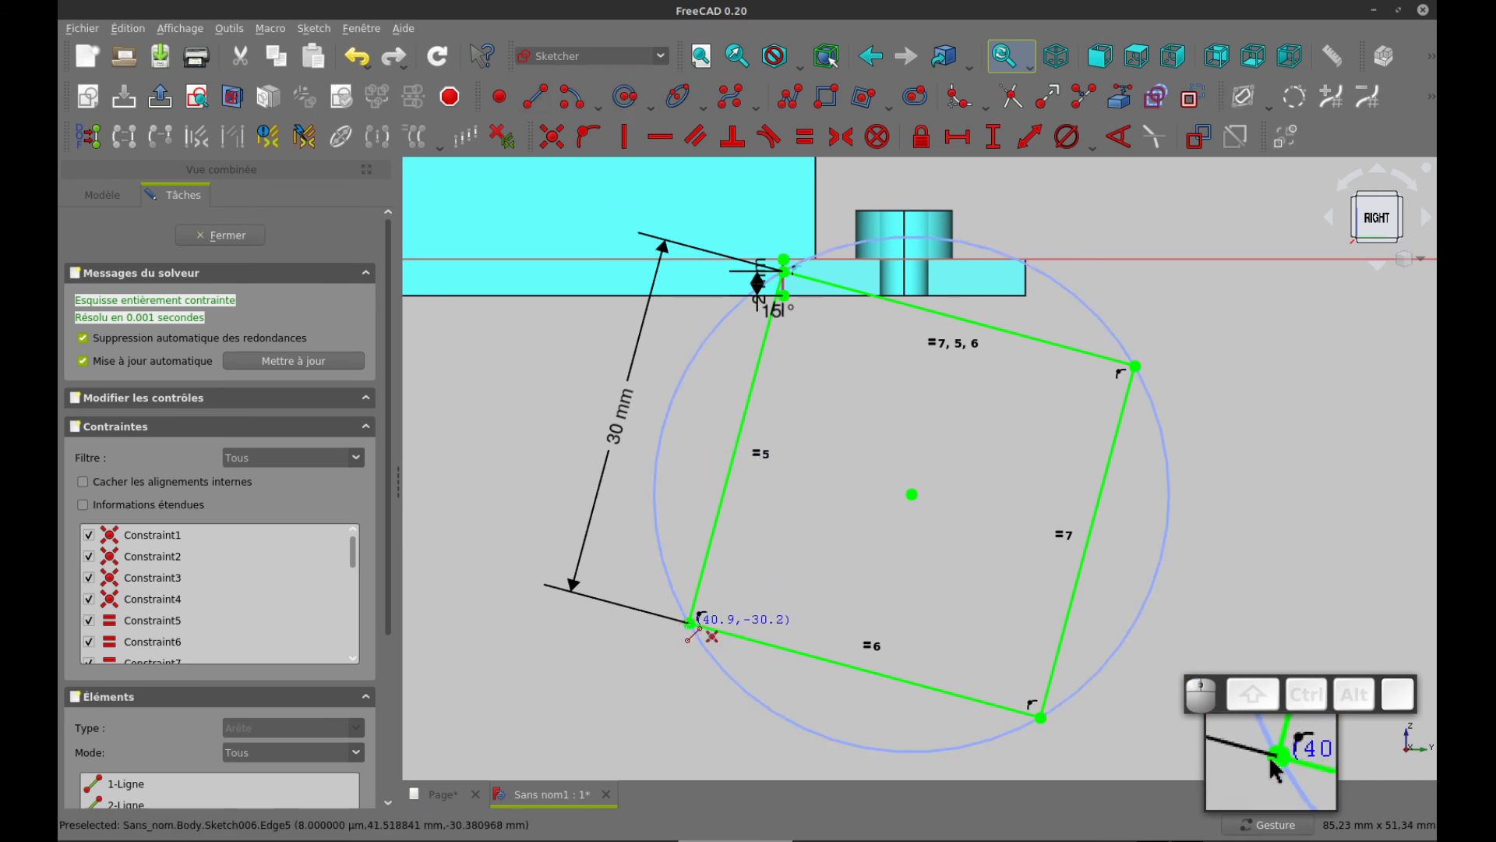
left_click(690, 624)
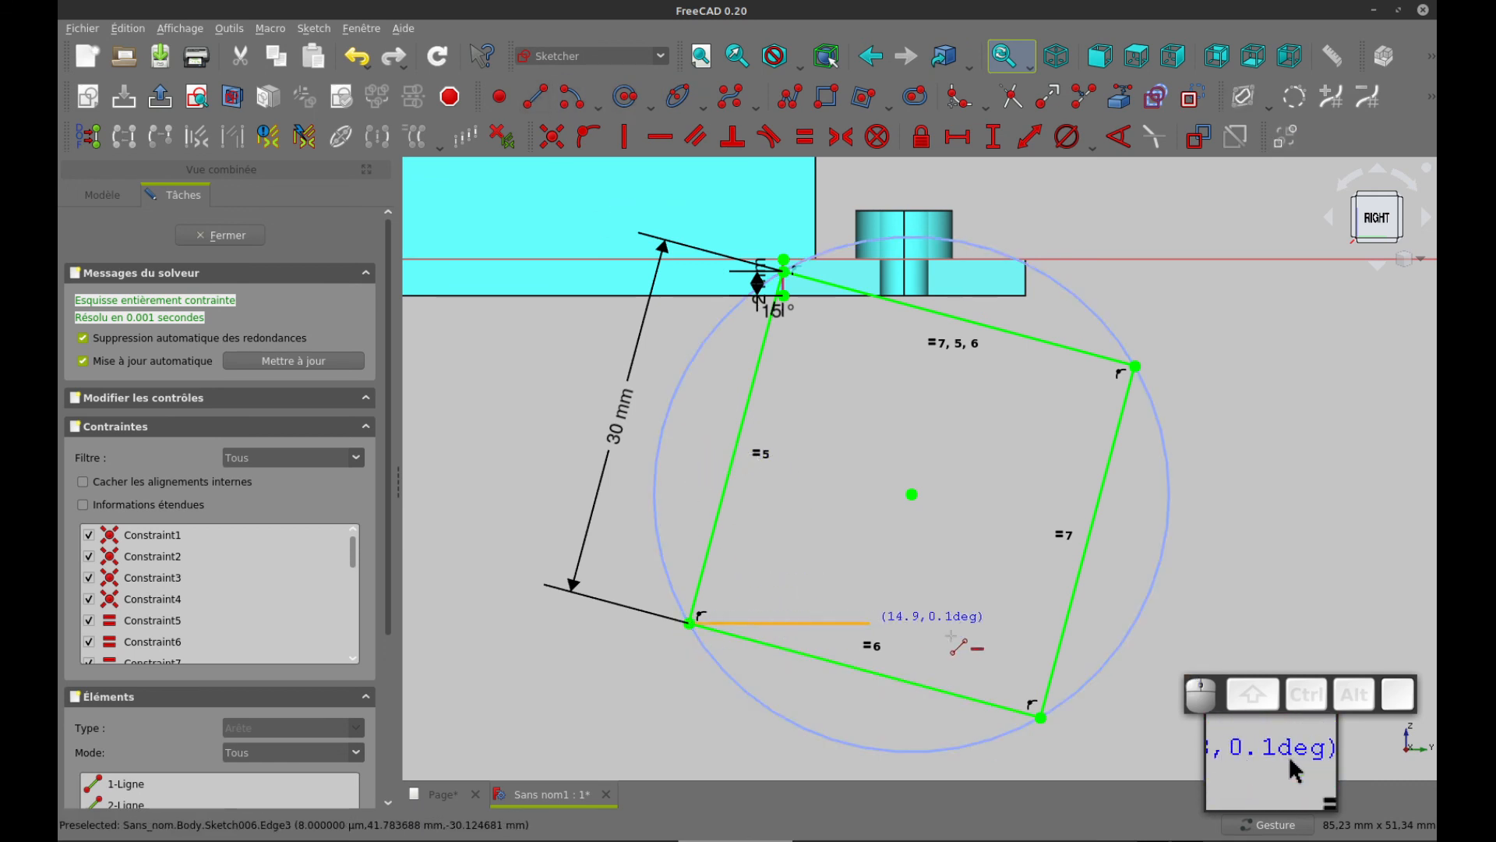
left_click(1040, 717)
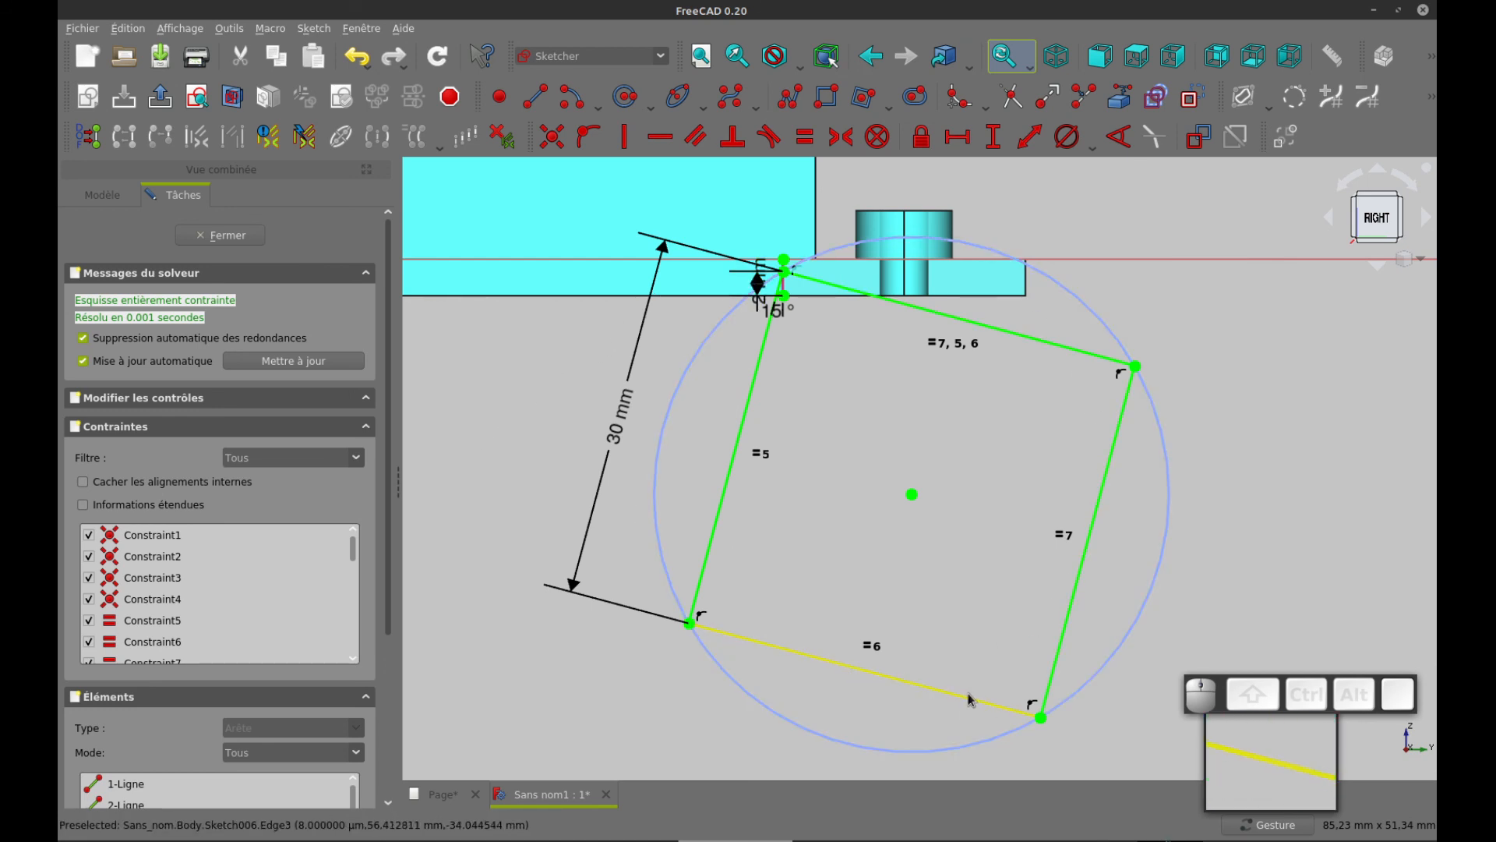
left_click(246, 237)
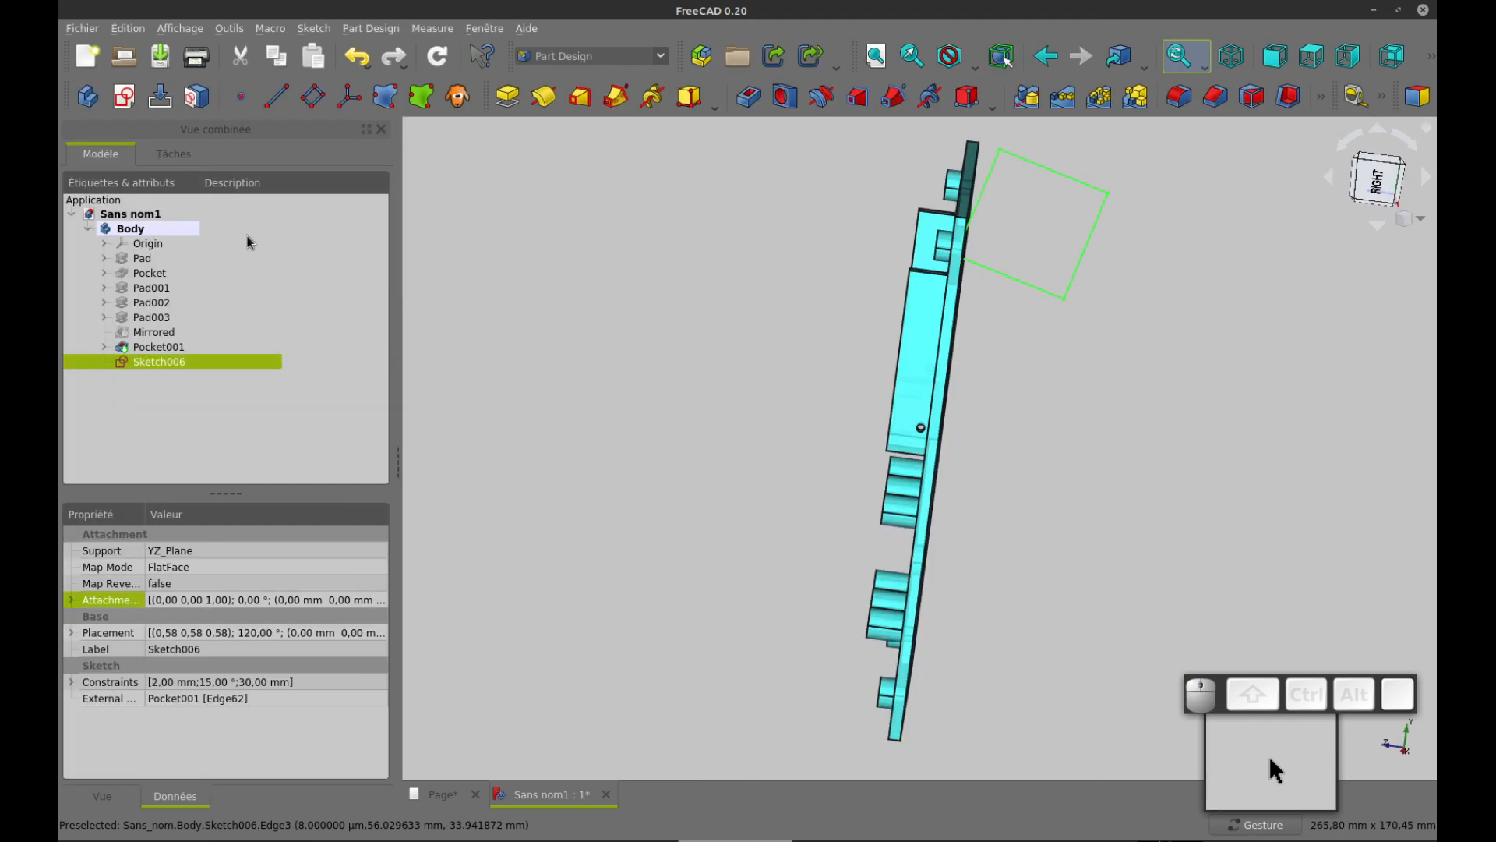
Start a Groove from the tilted square sketch and try the horizontal sketch axis as its axis of revolution
left_click_drag(1119, 418, 1055, 413)
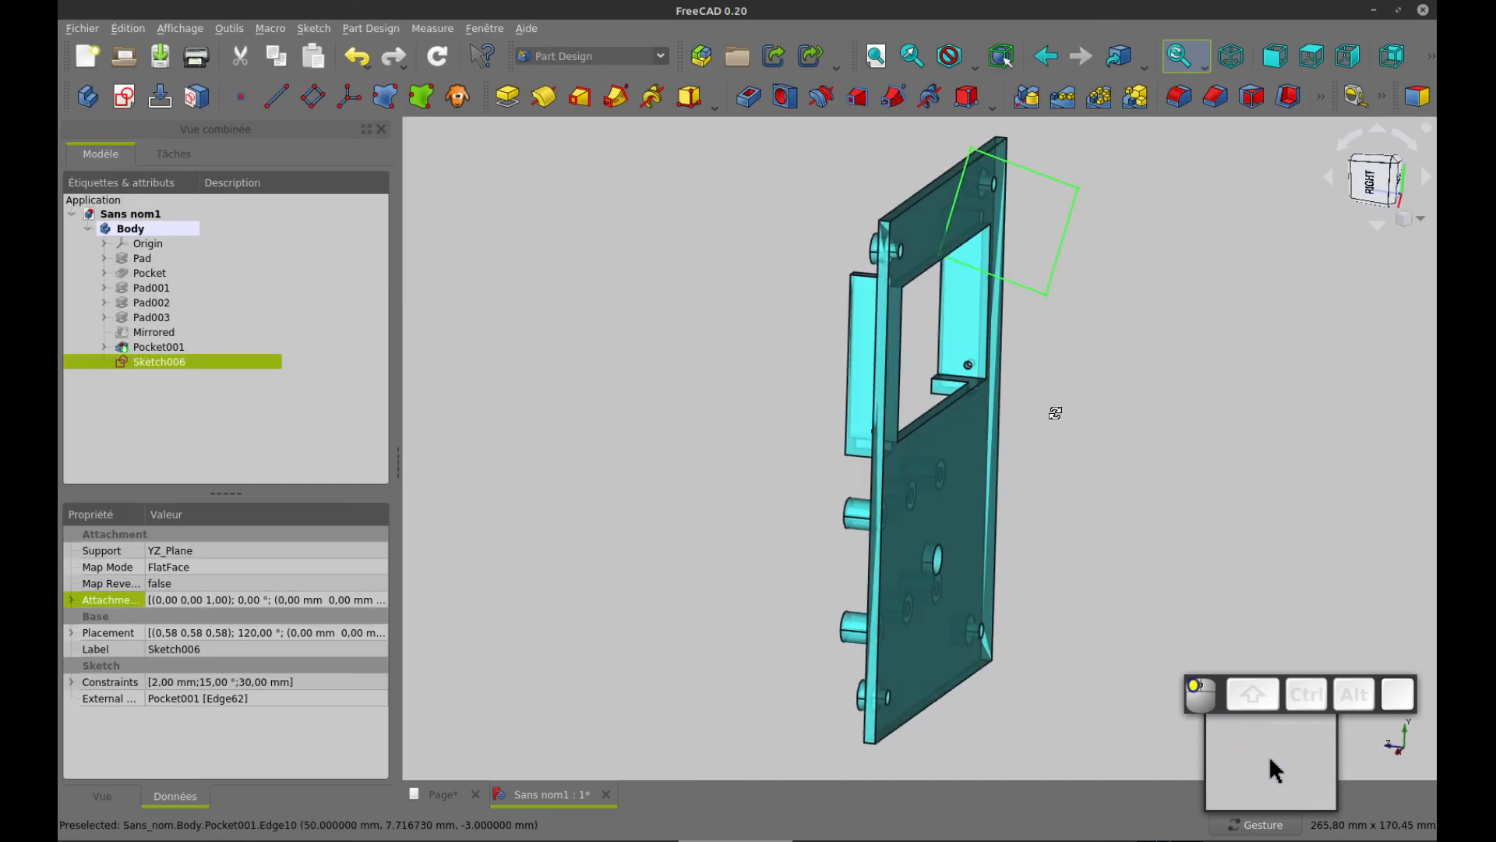
left_click(820, 98)
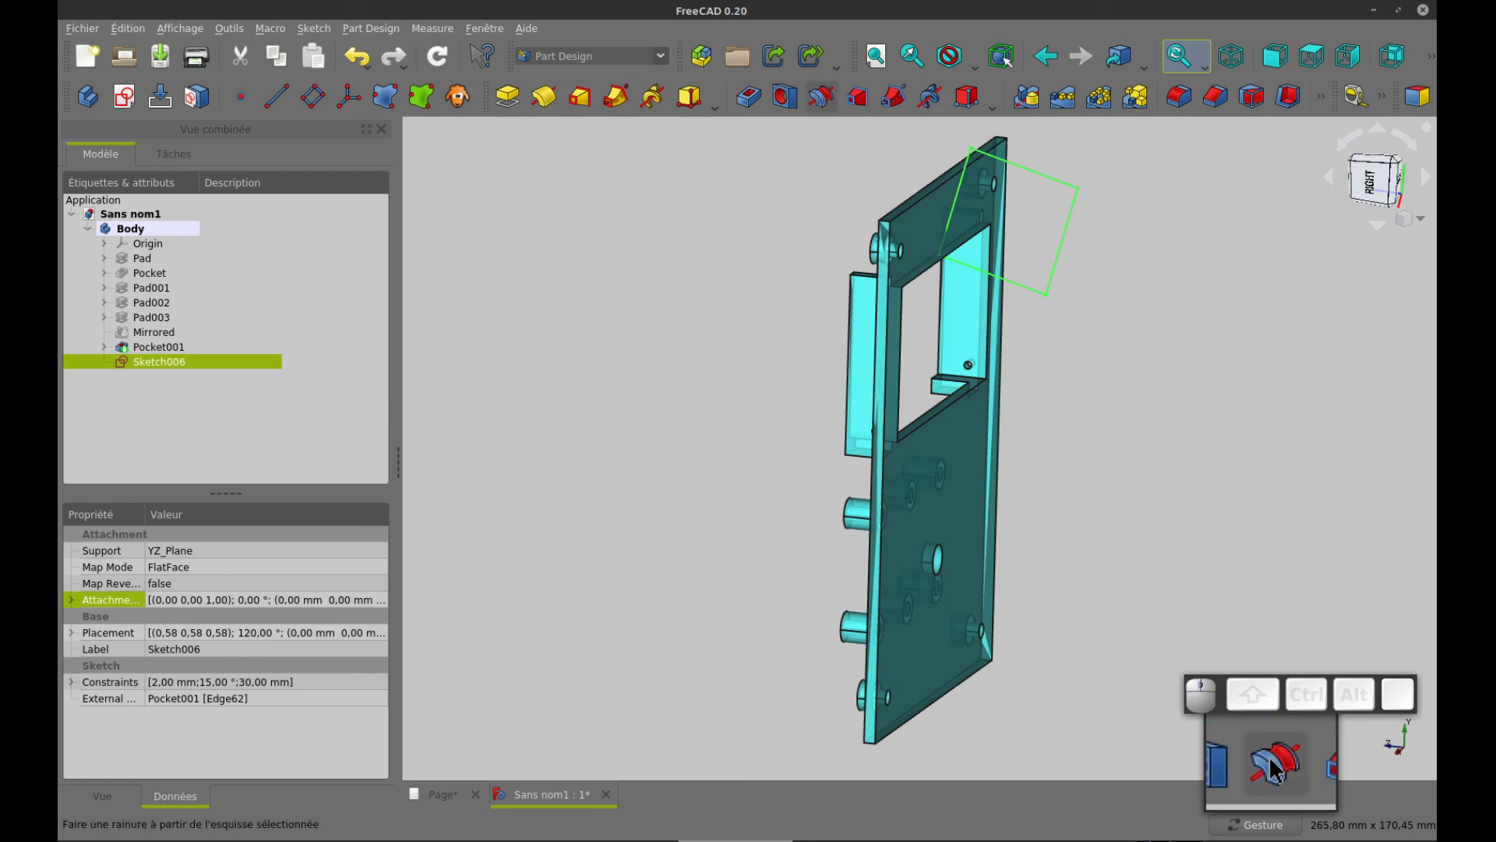
left_click_drag(1300, 577, 1176, 541)
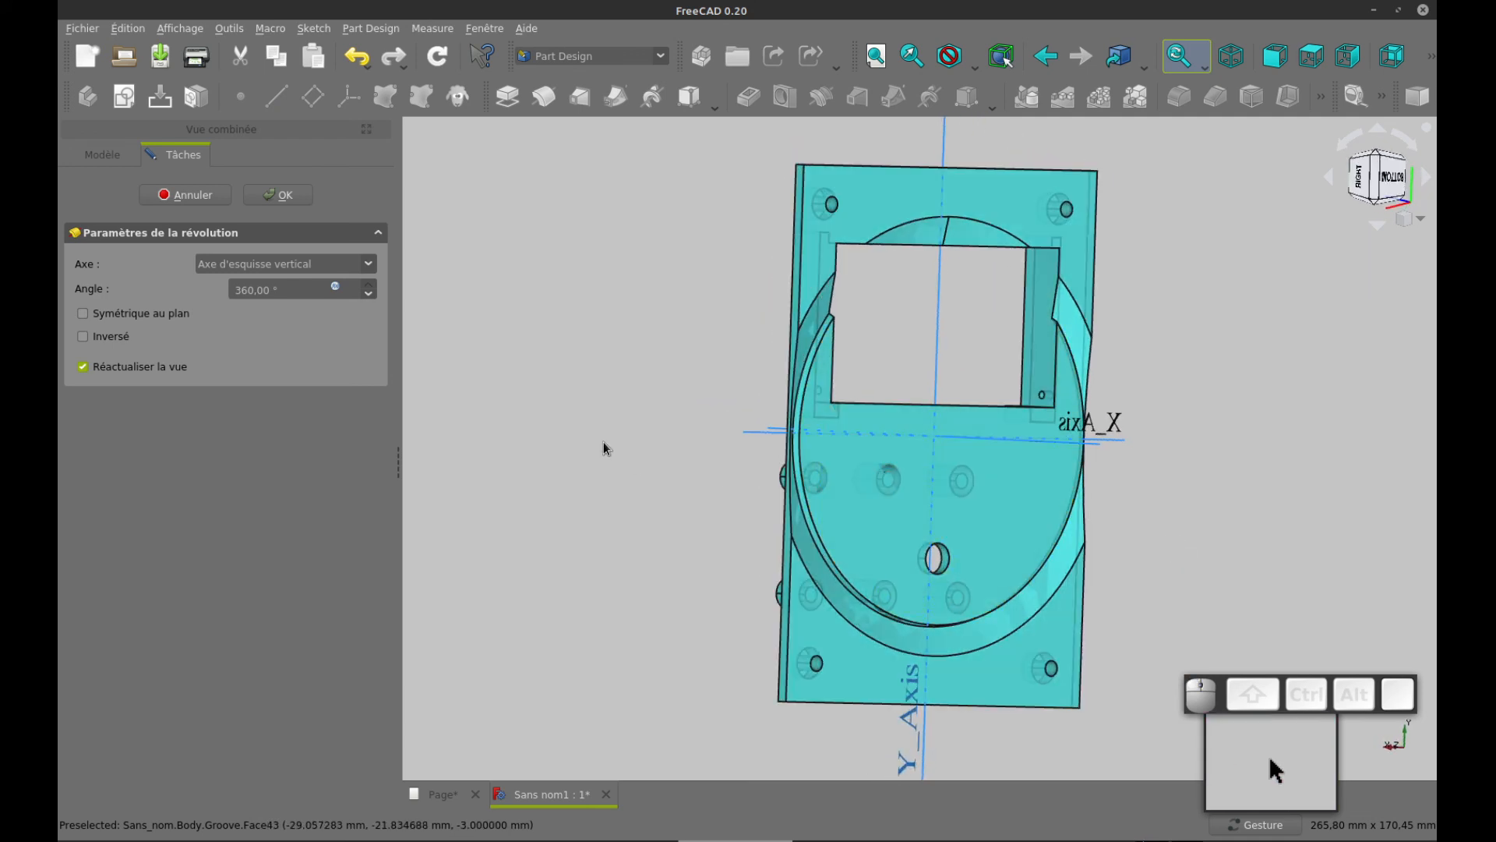
left_click_drag(1309, 501, 1201, 489)
left_click(371, 266)
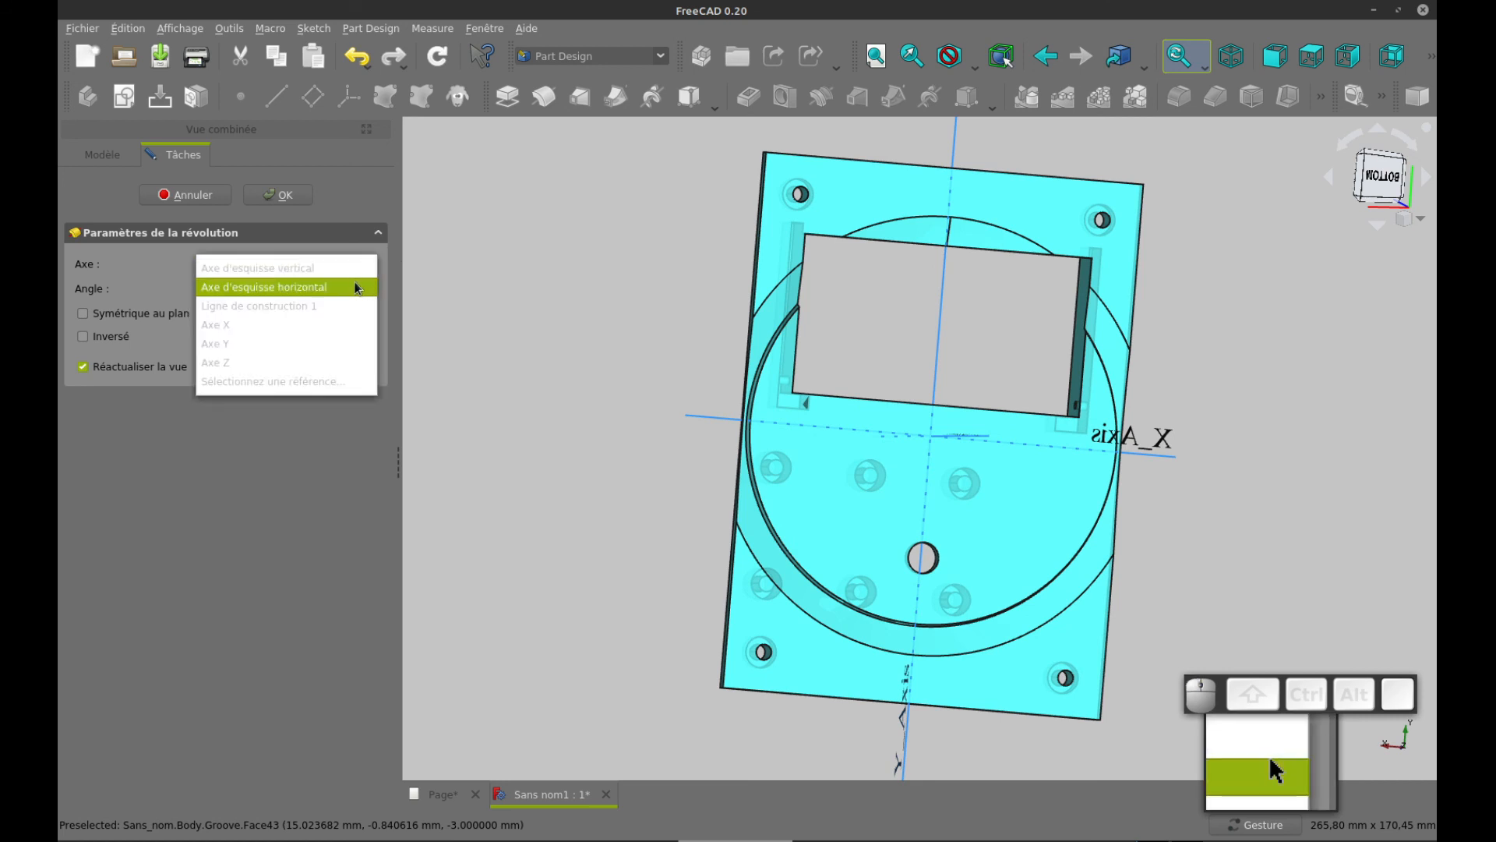
left_click(352, 285)
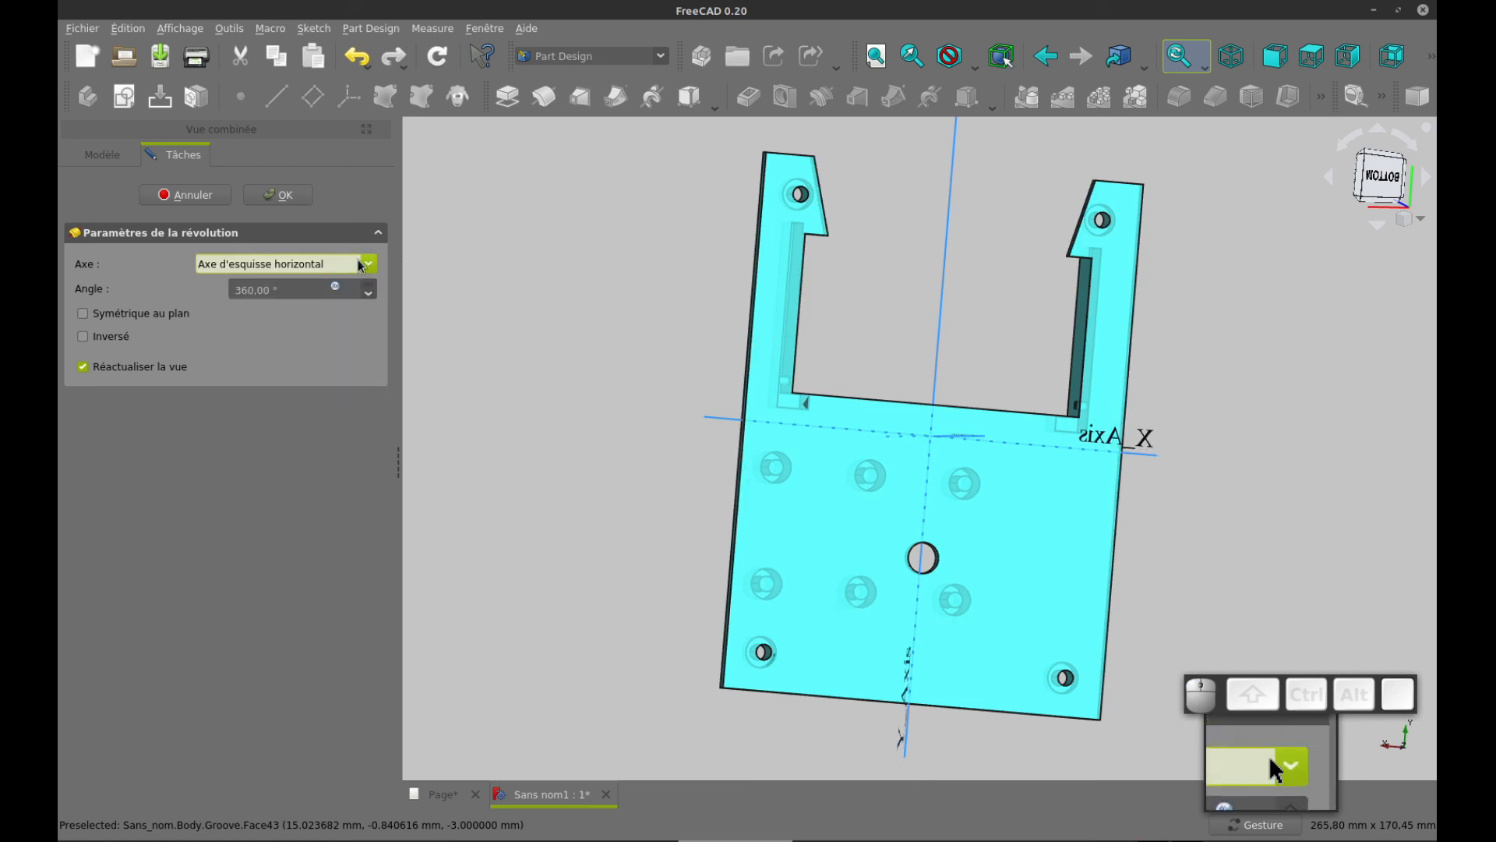
left_click_drag(498, 269, 692, 305)
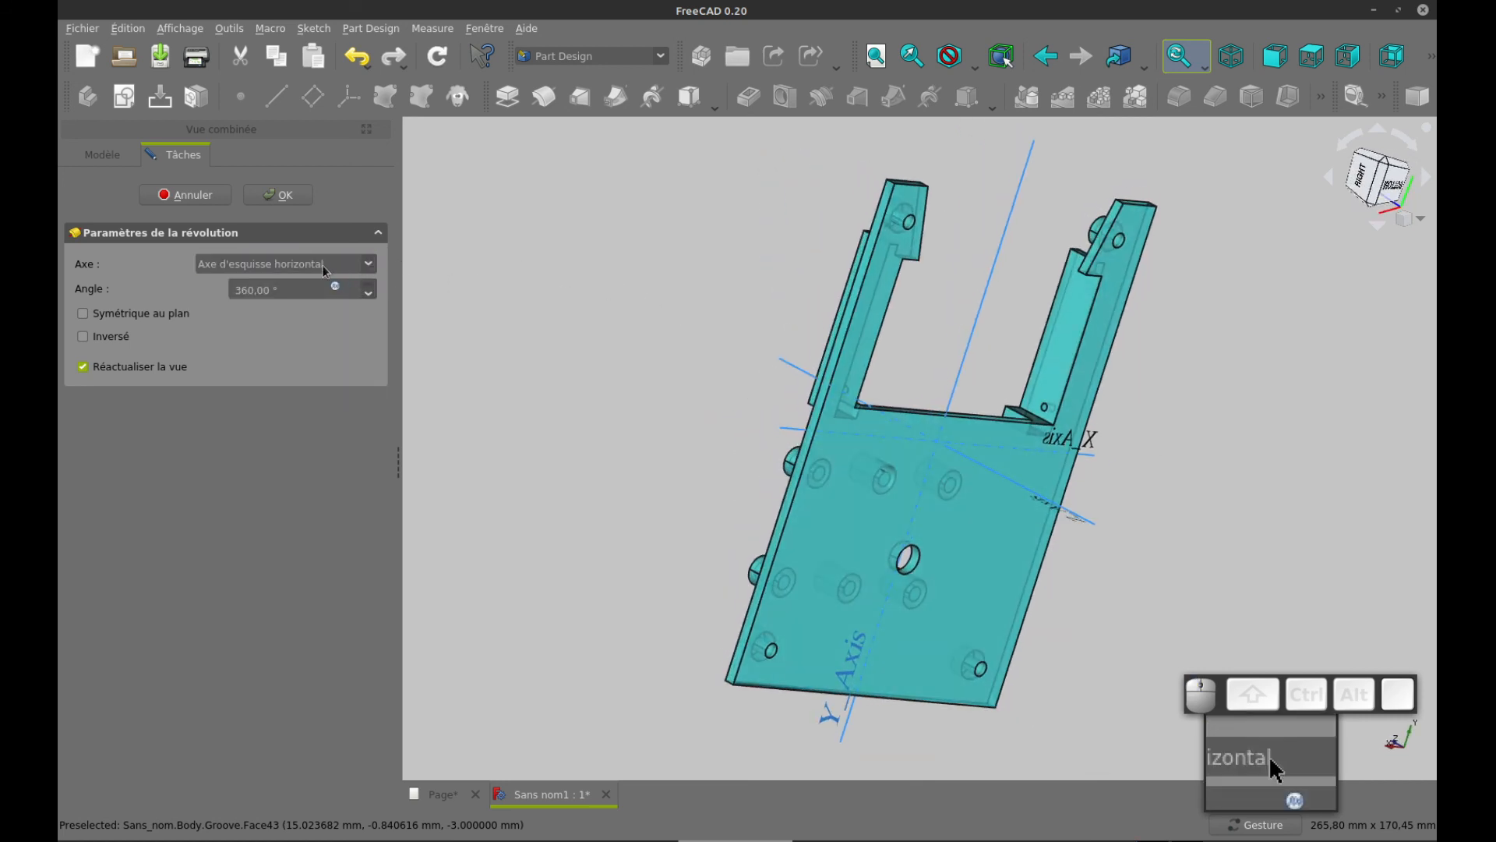
Revolve the groove about construction line 1 (Ligne de construction 1) with the direction reversed, and confirm the feature
left_click(370, 265)
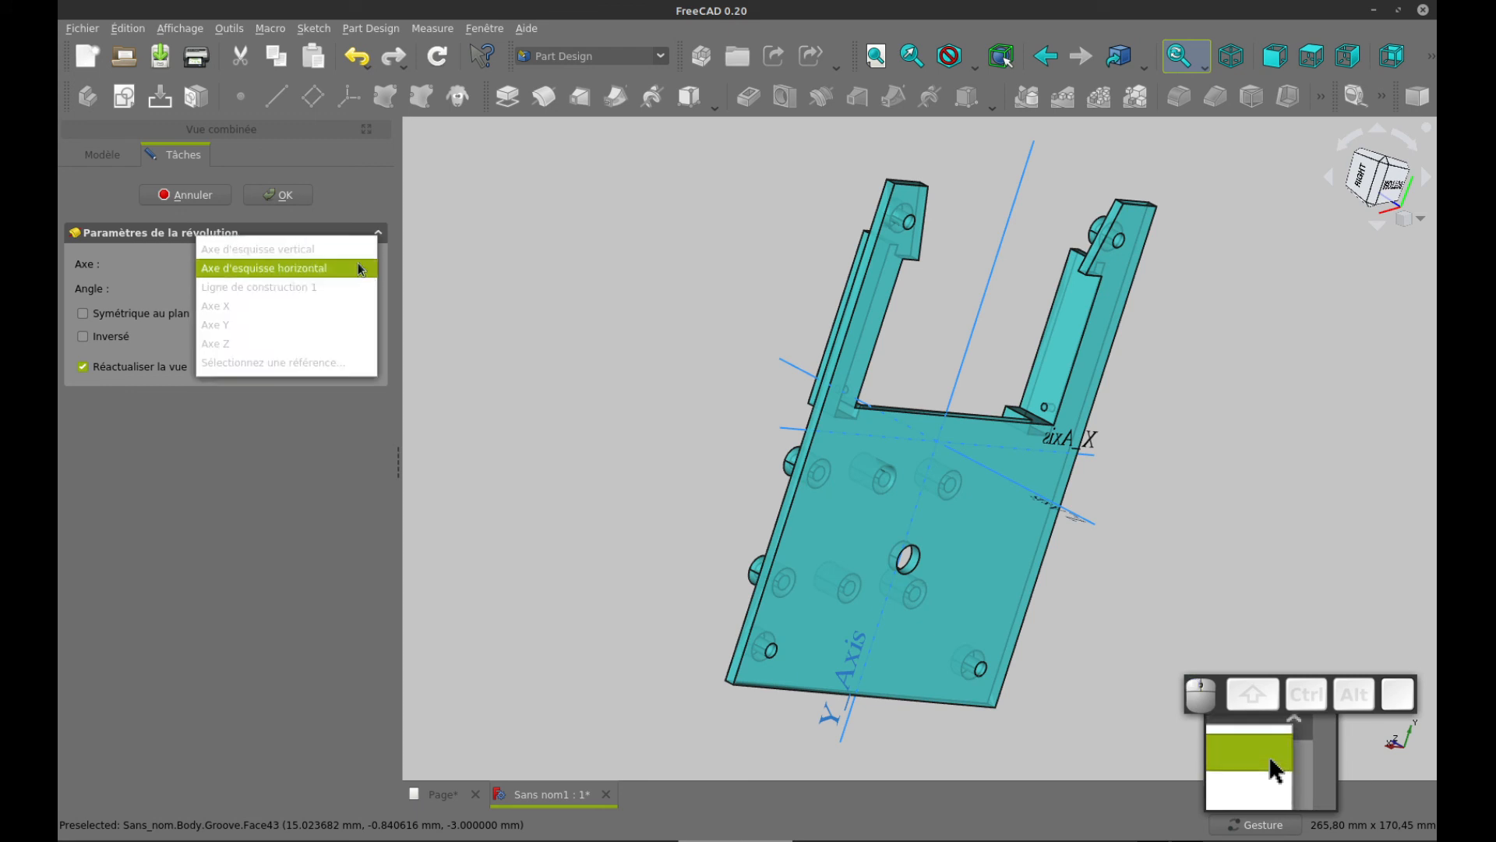
left_click(344, 295)
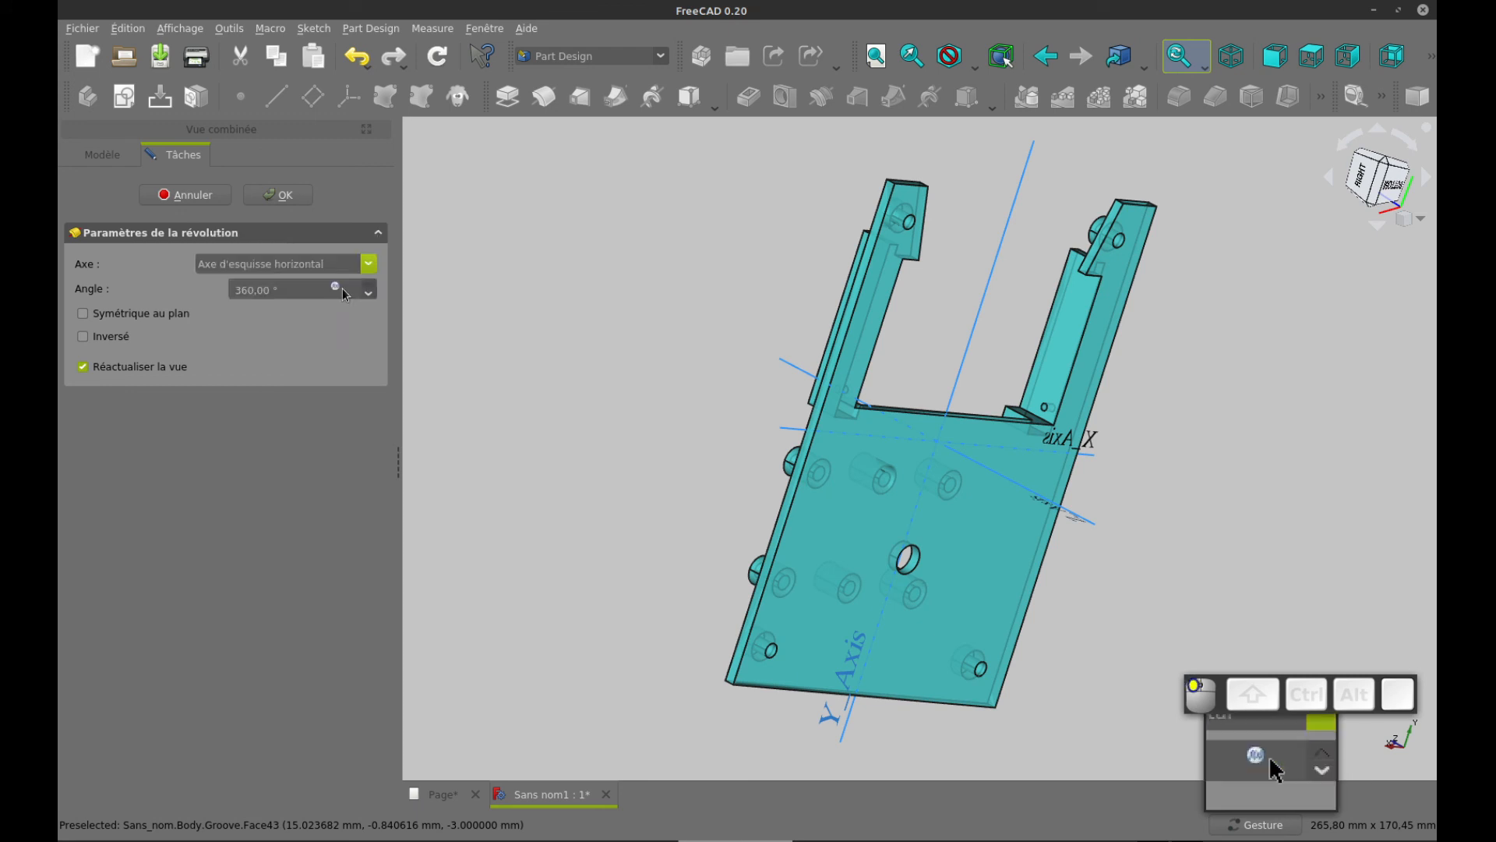
left_click_drag(524, 315, 494, 274)
left_click(281, 200)
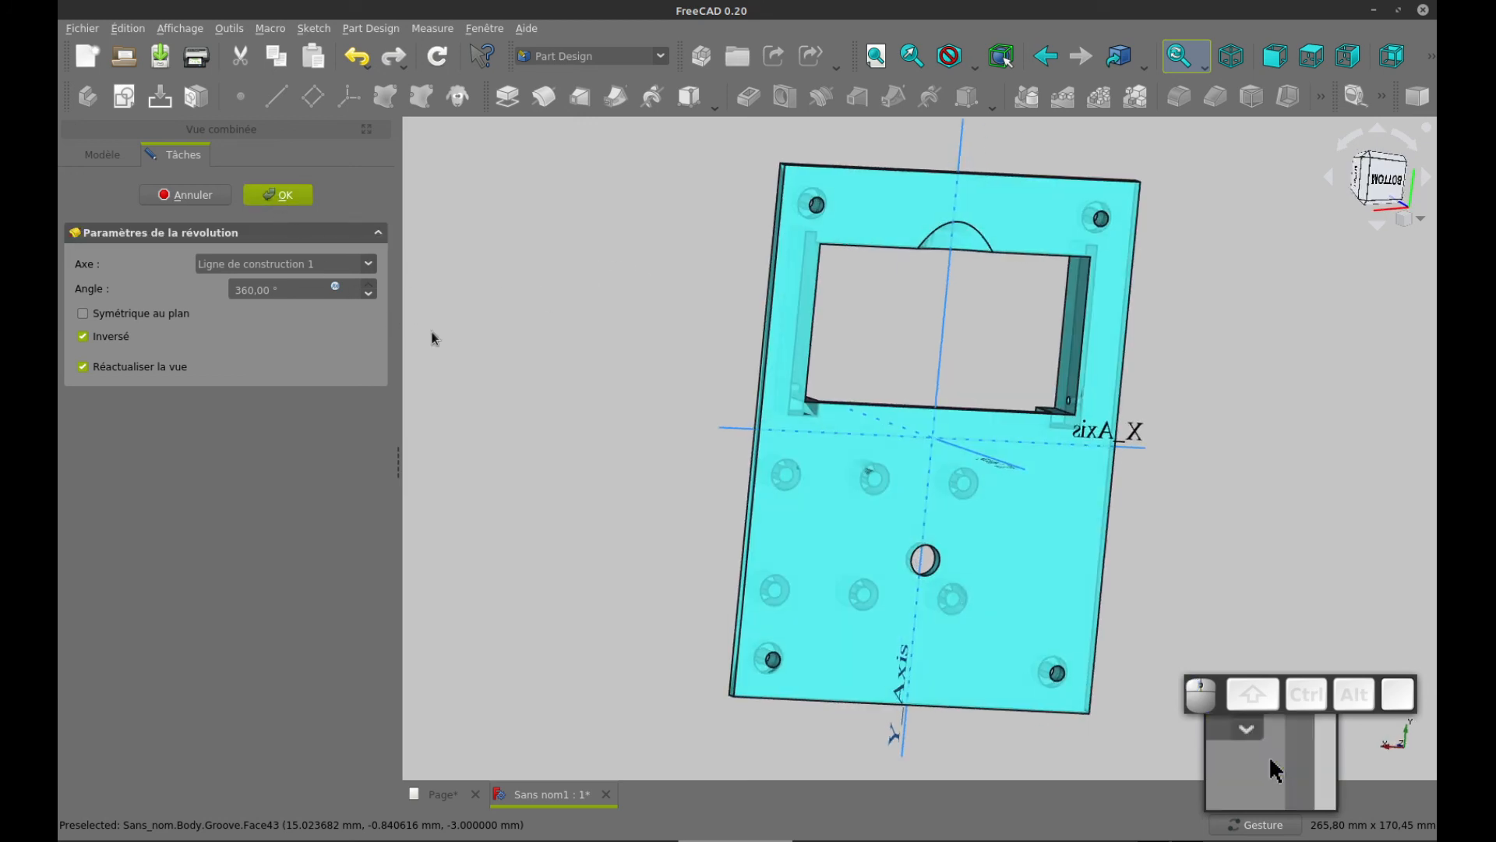
right_click_drag(582, 293, 565, 315)
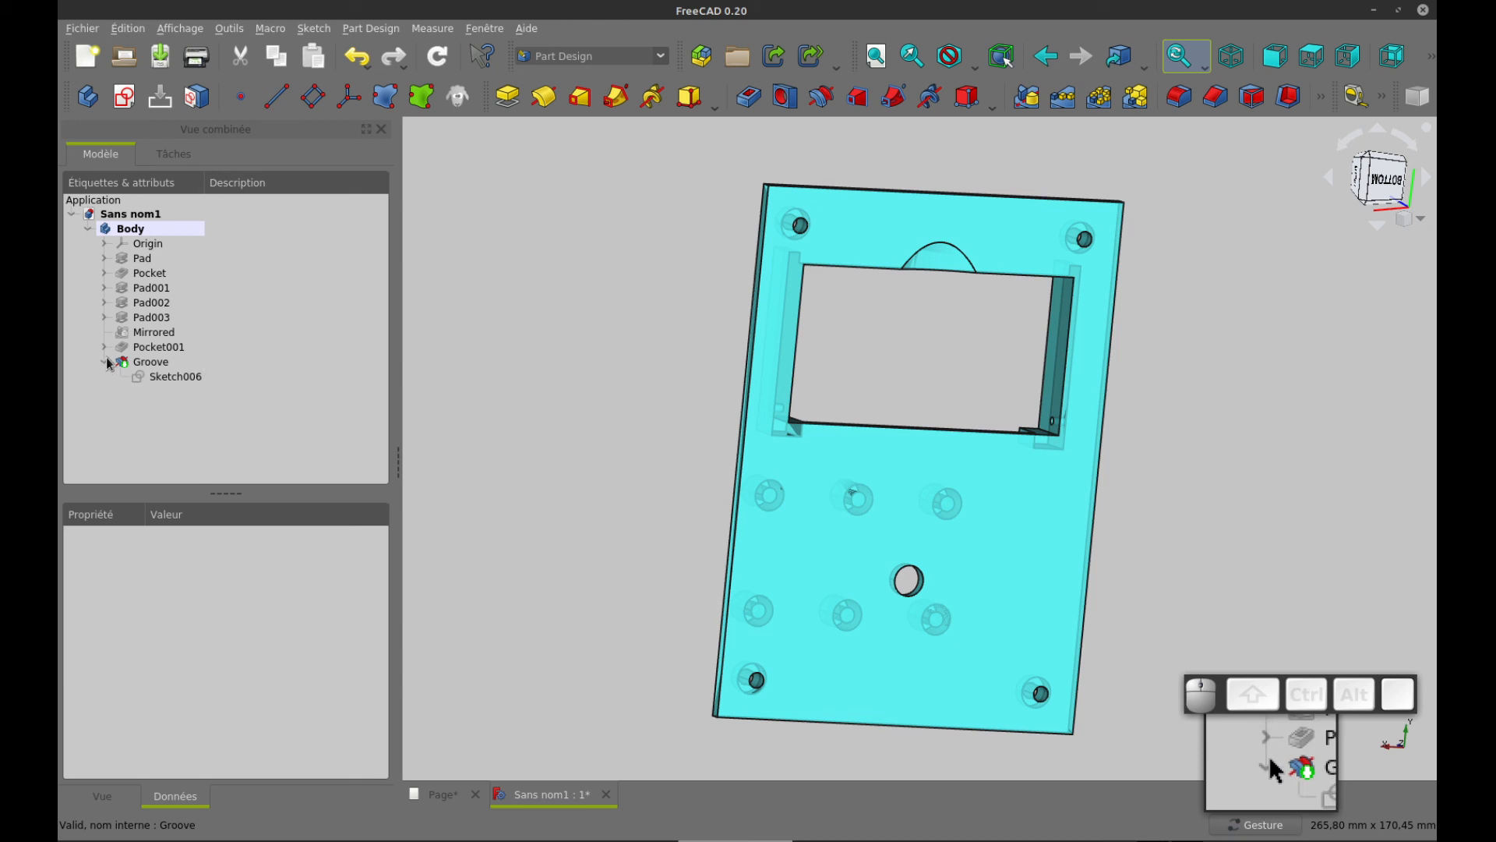
Set the 30 mm side constraint of the groove's sketch to 50 mm and inspect the cut from both plate faces
left_click(160, 376)
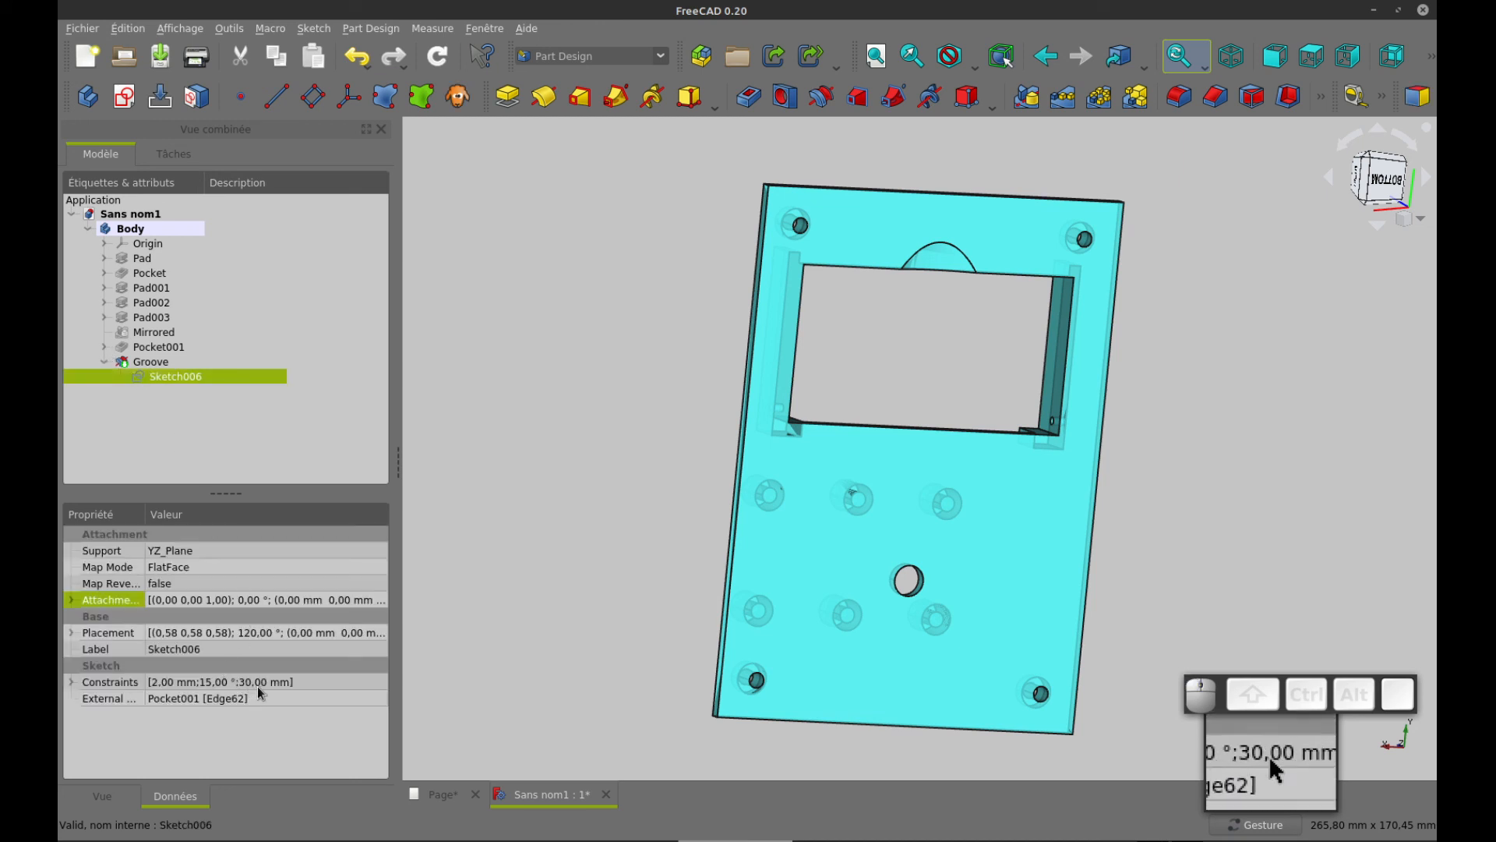
left_click(73, 682)
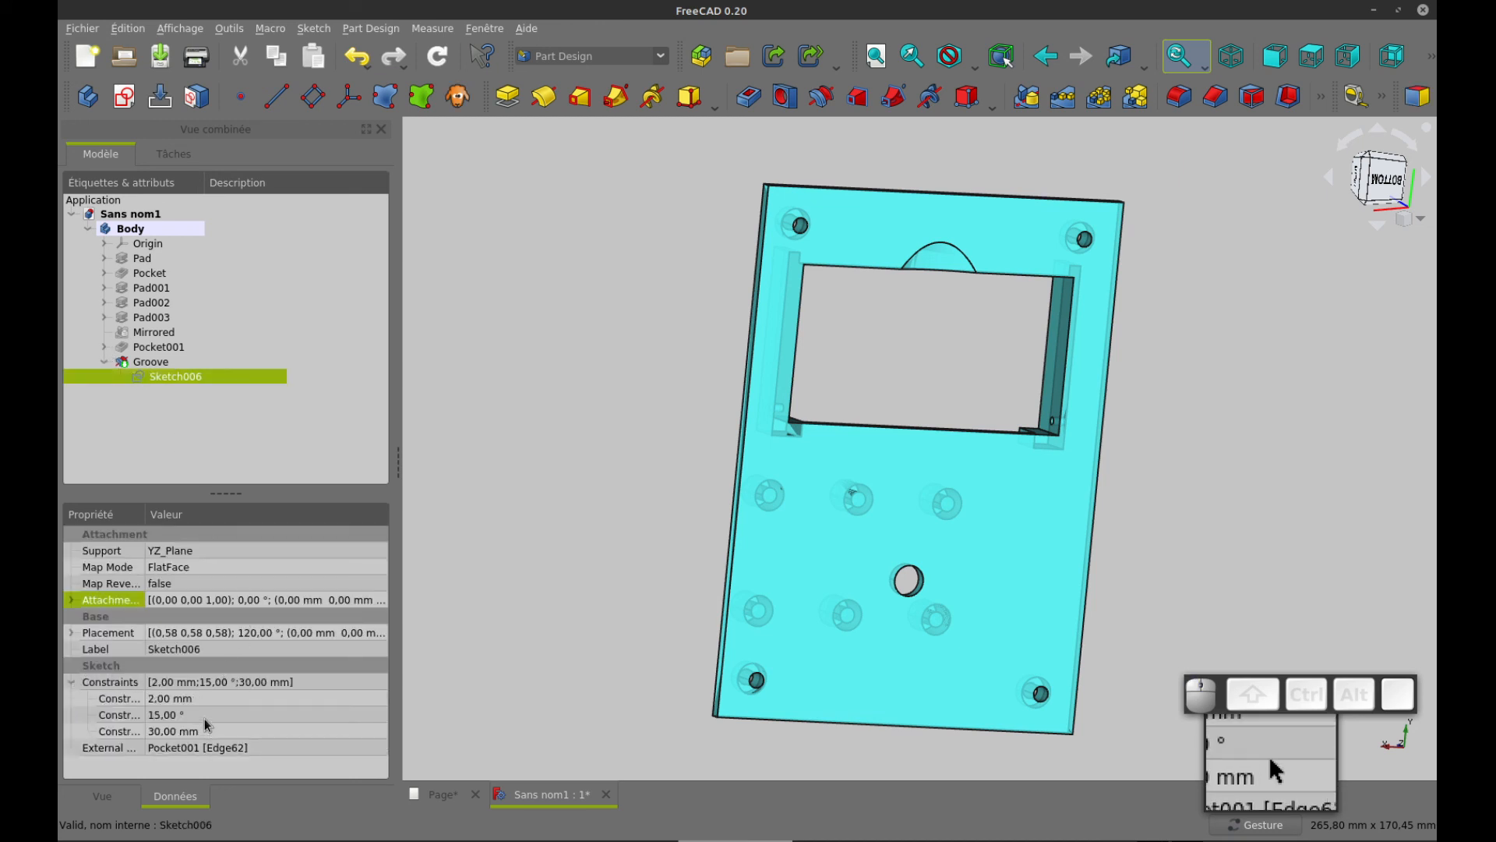
left_click(194, 731)
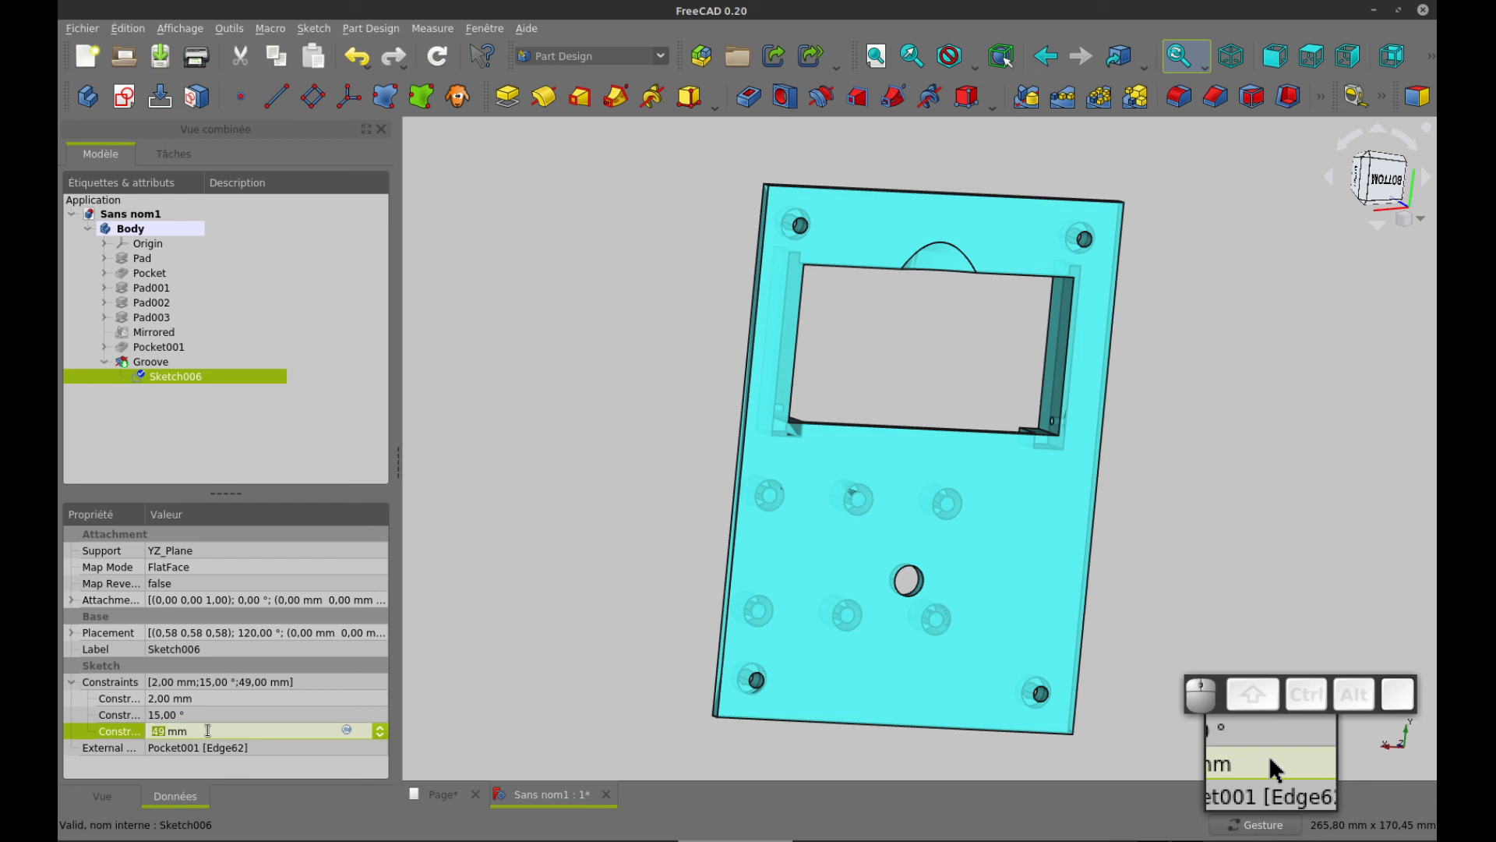
key("Tab")
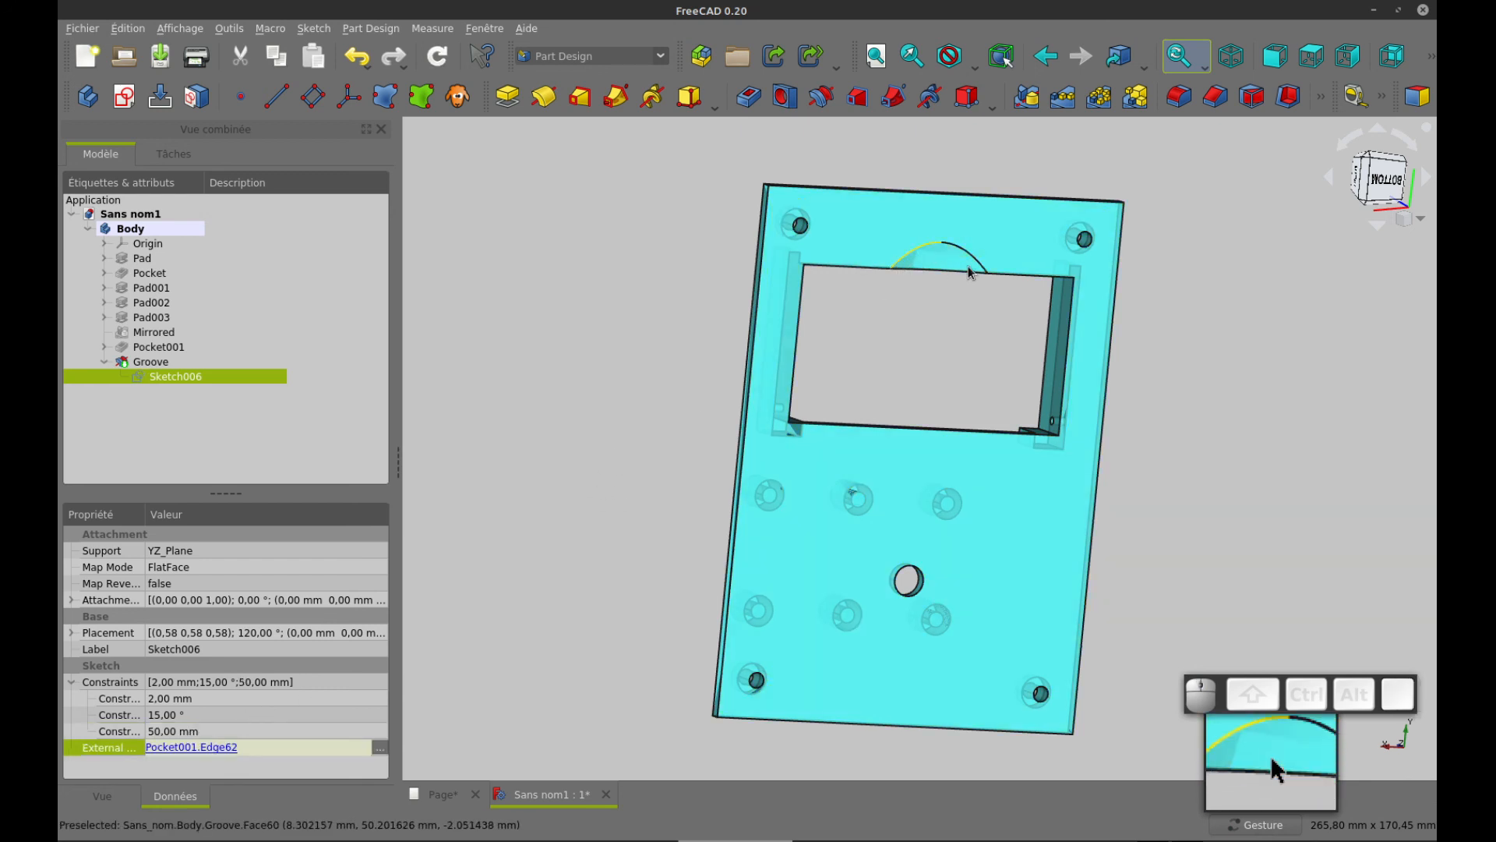
left_click_drag(558, 327, 794, 314)
key("2")
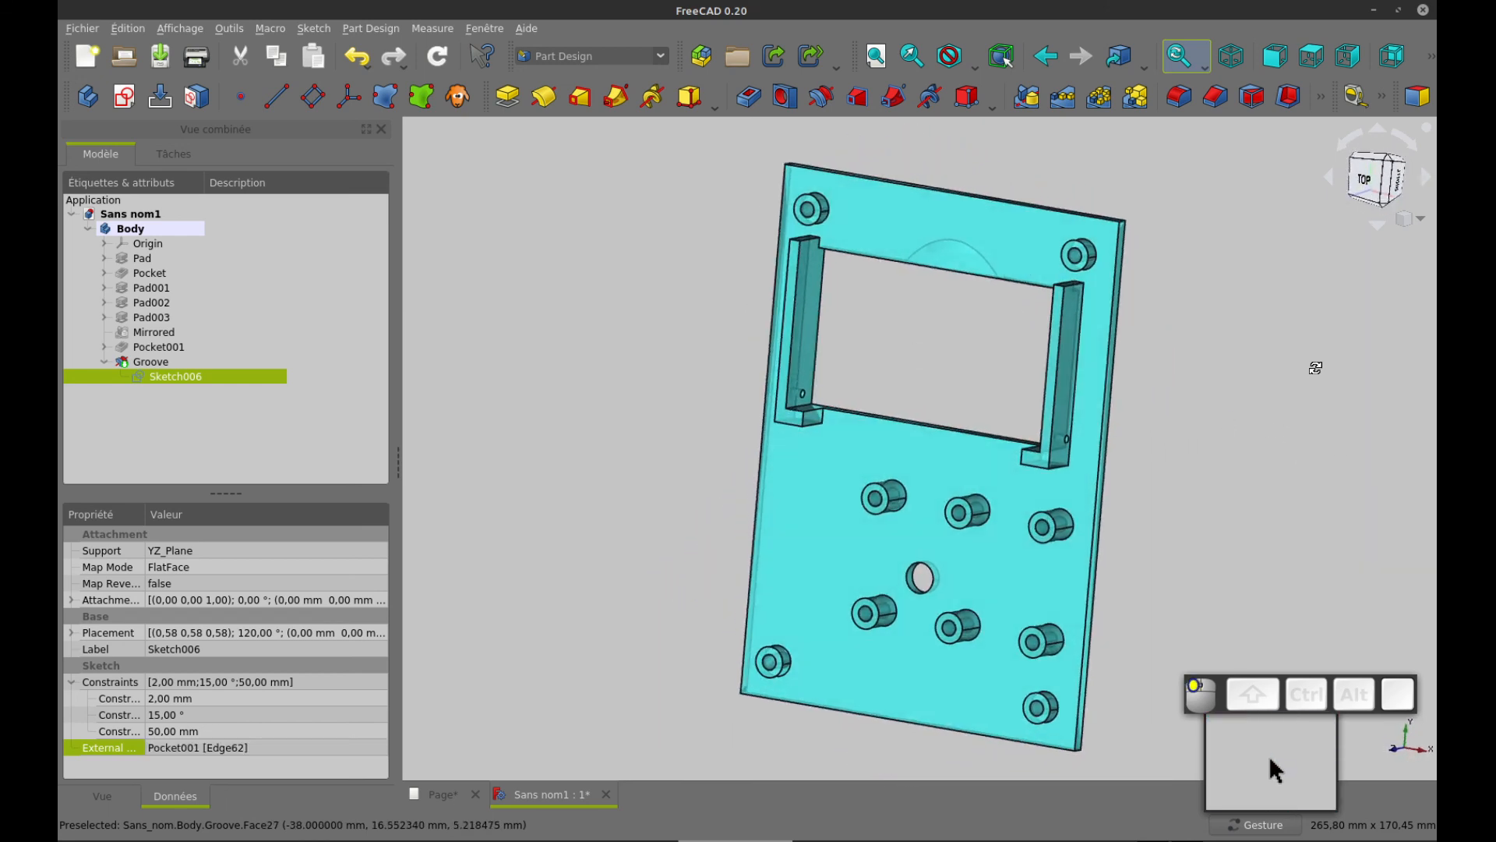
left_click_drag(928, 404, 1193, 401)
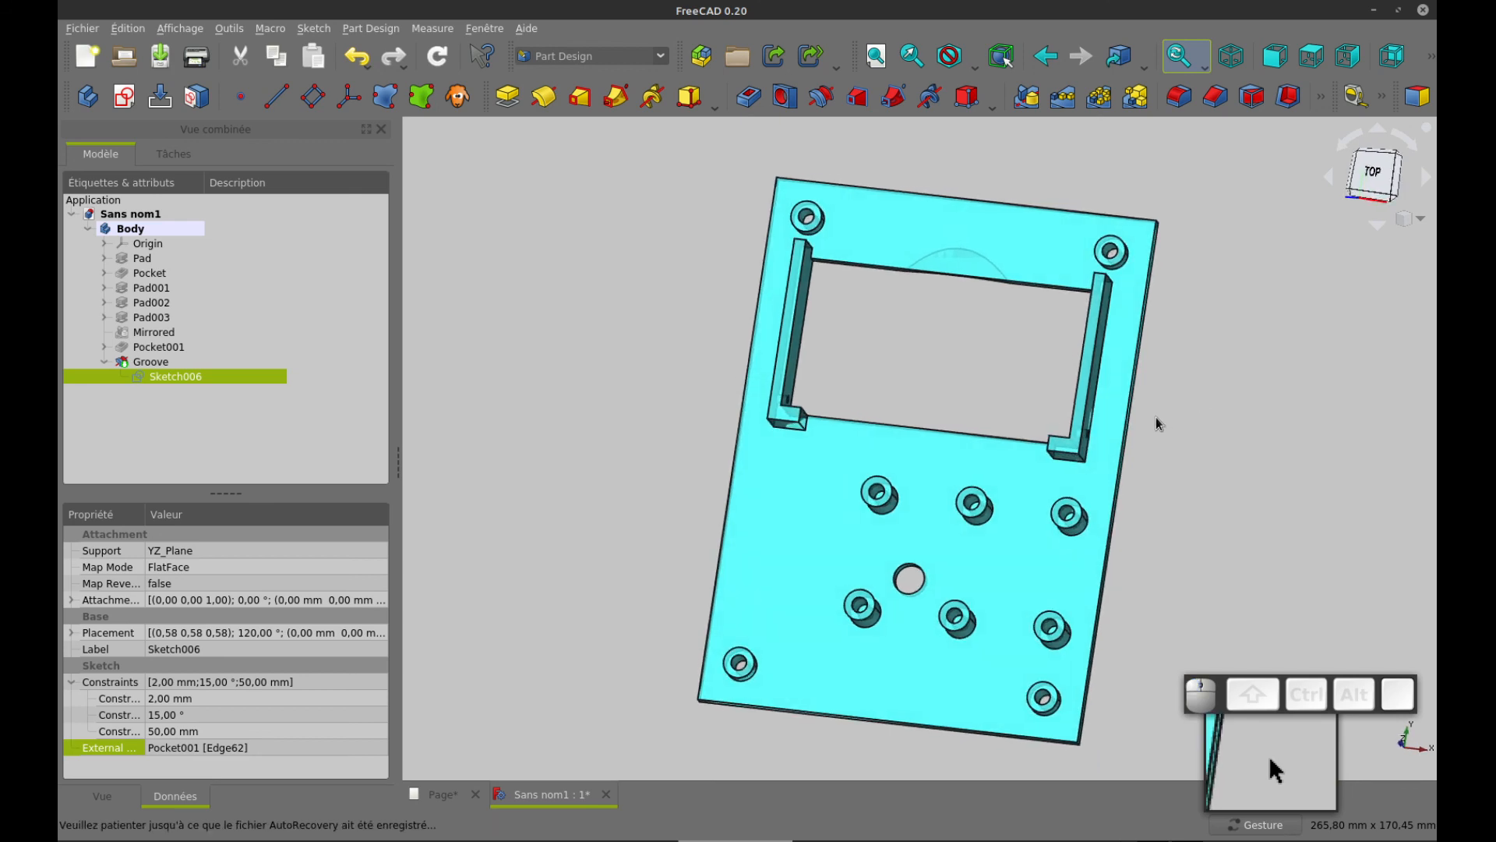